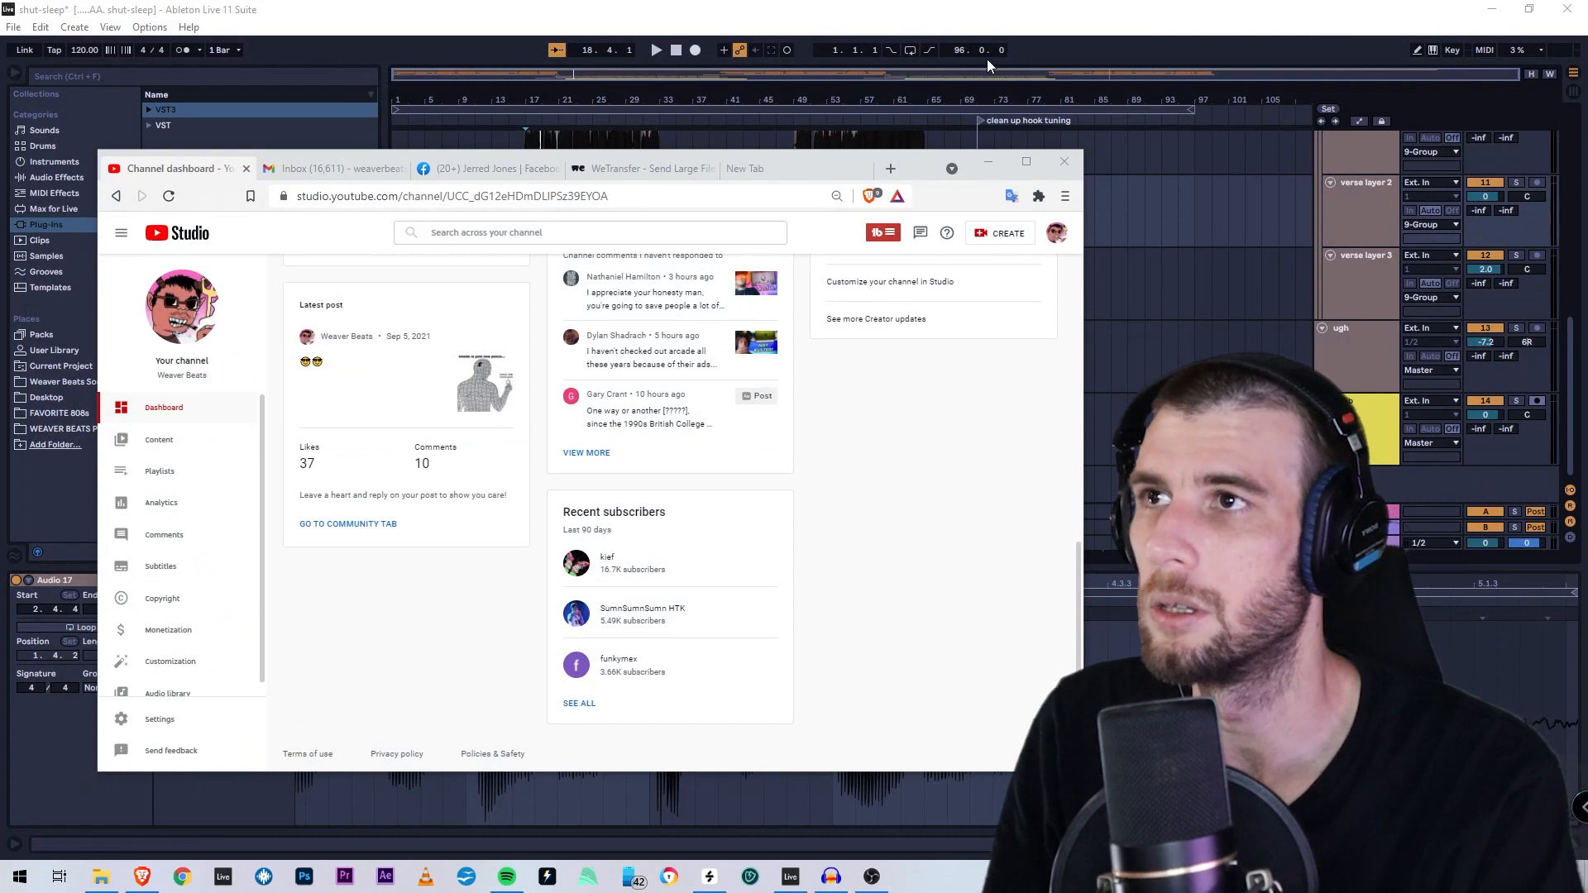
- Minimize the browser window and look over the hook, verse and adlib tracks in the arrangement
click(989, 164)
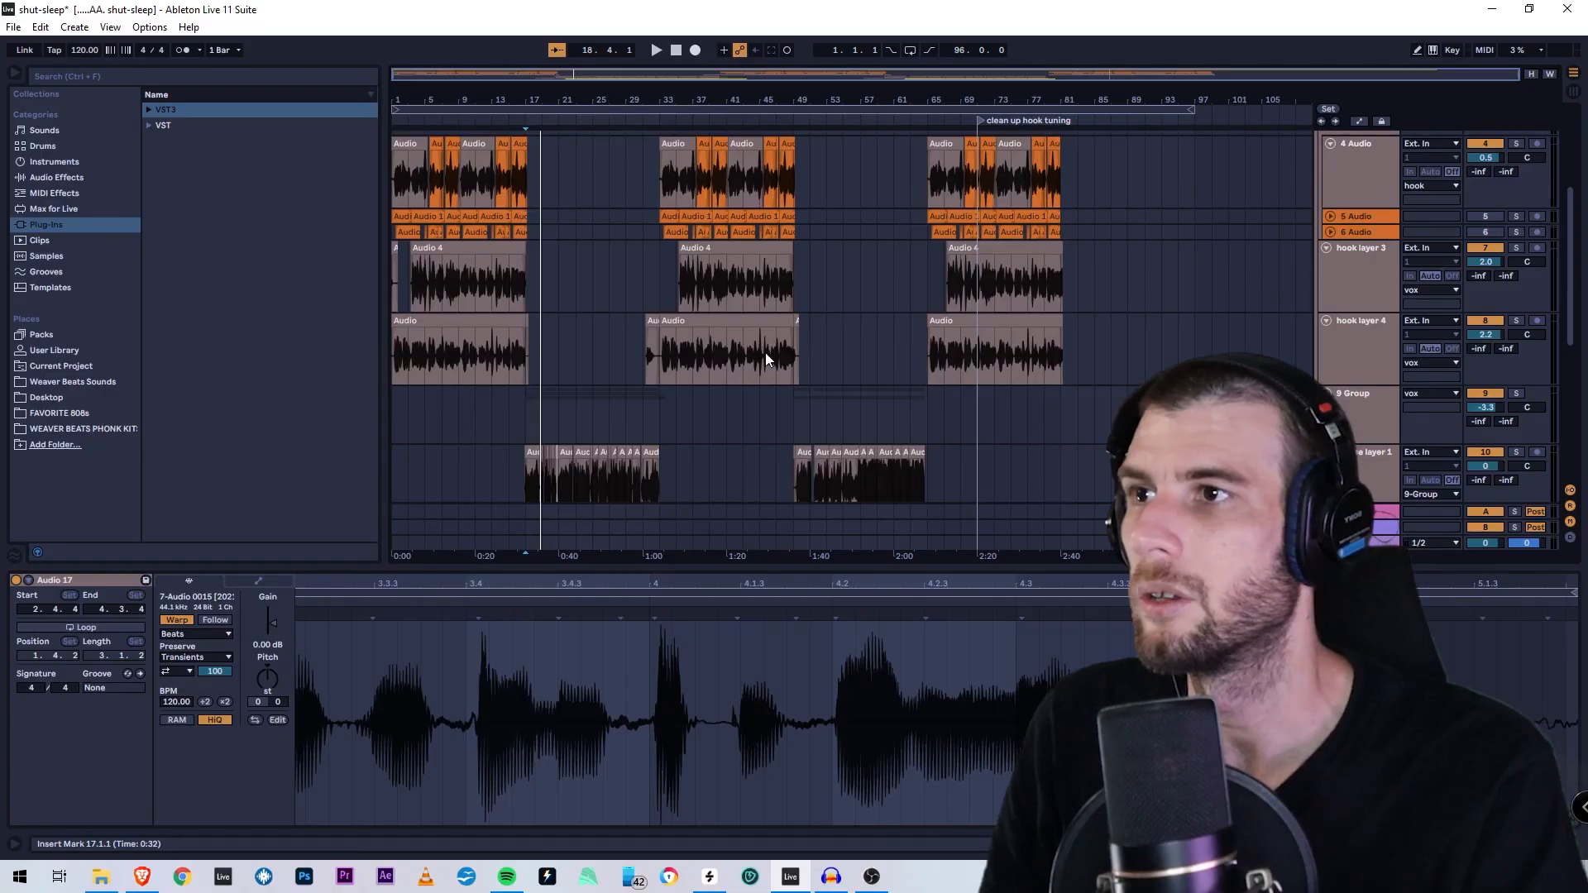
scroll(766, 359, down, 6)
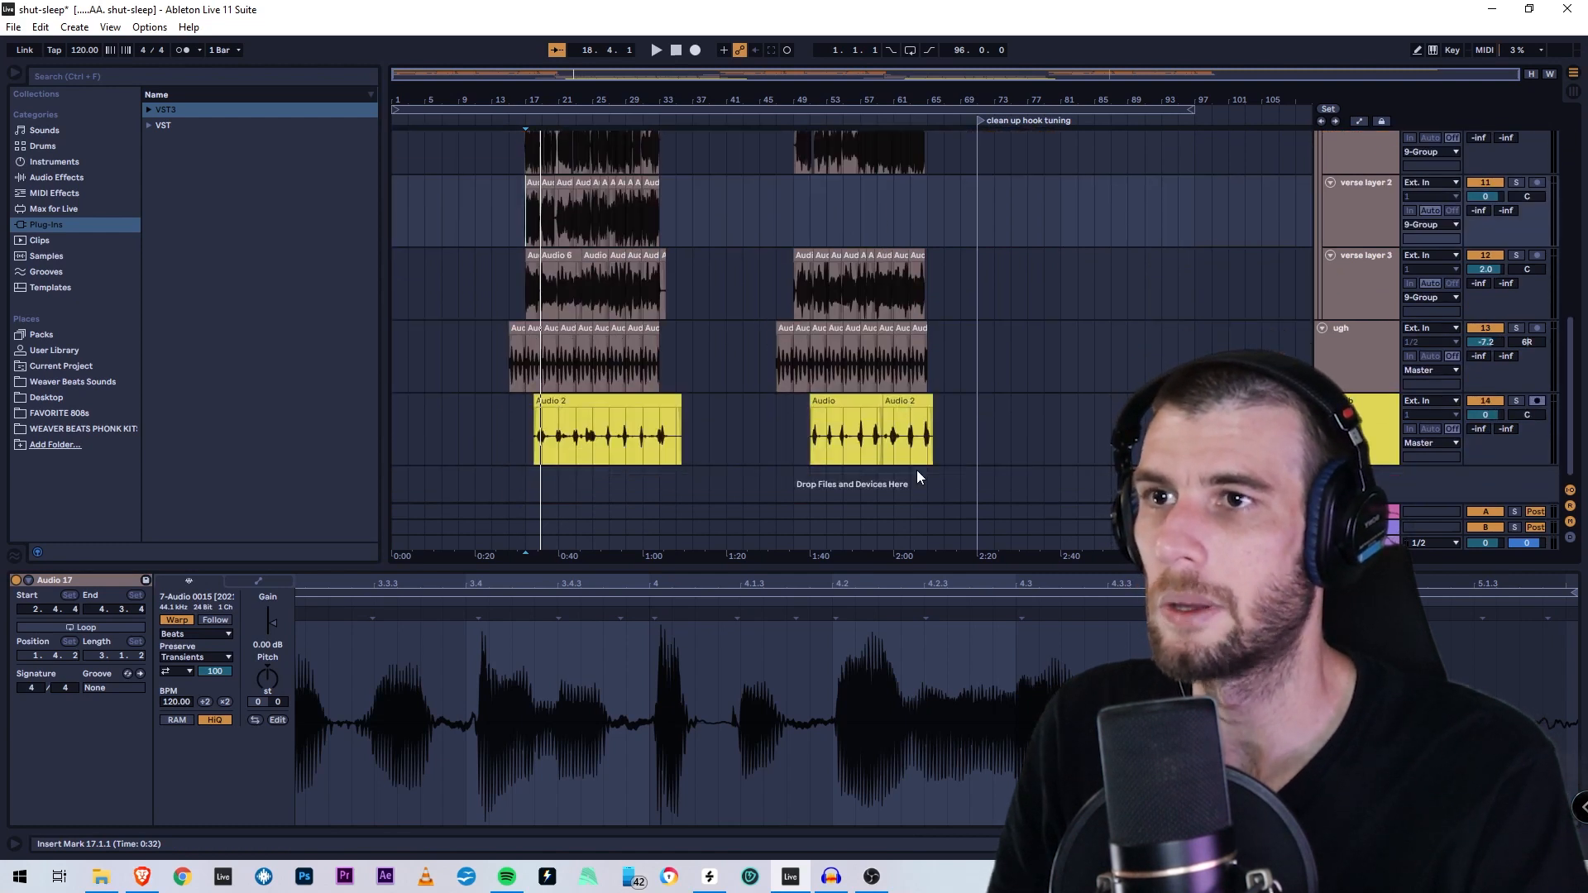
scroll(896, 395, up, 3)
scroll(898, 400, up, 1)
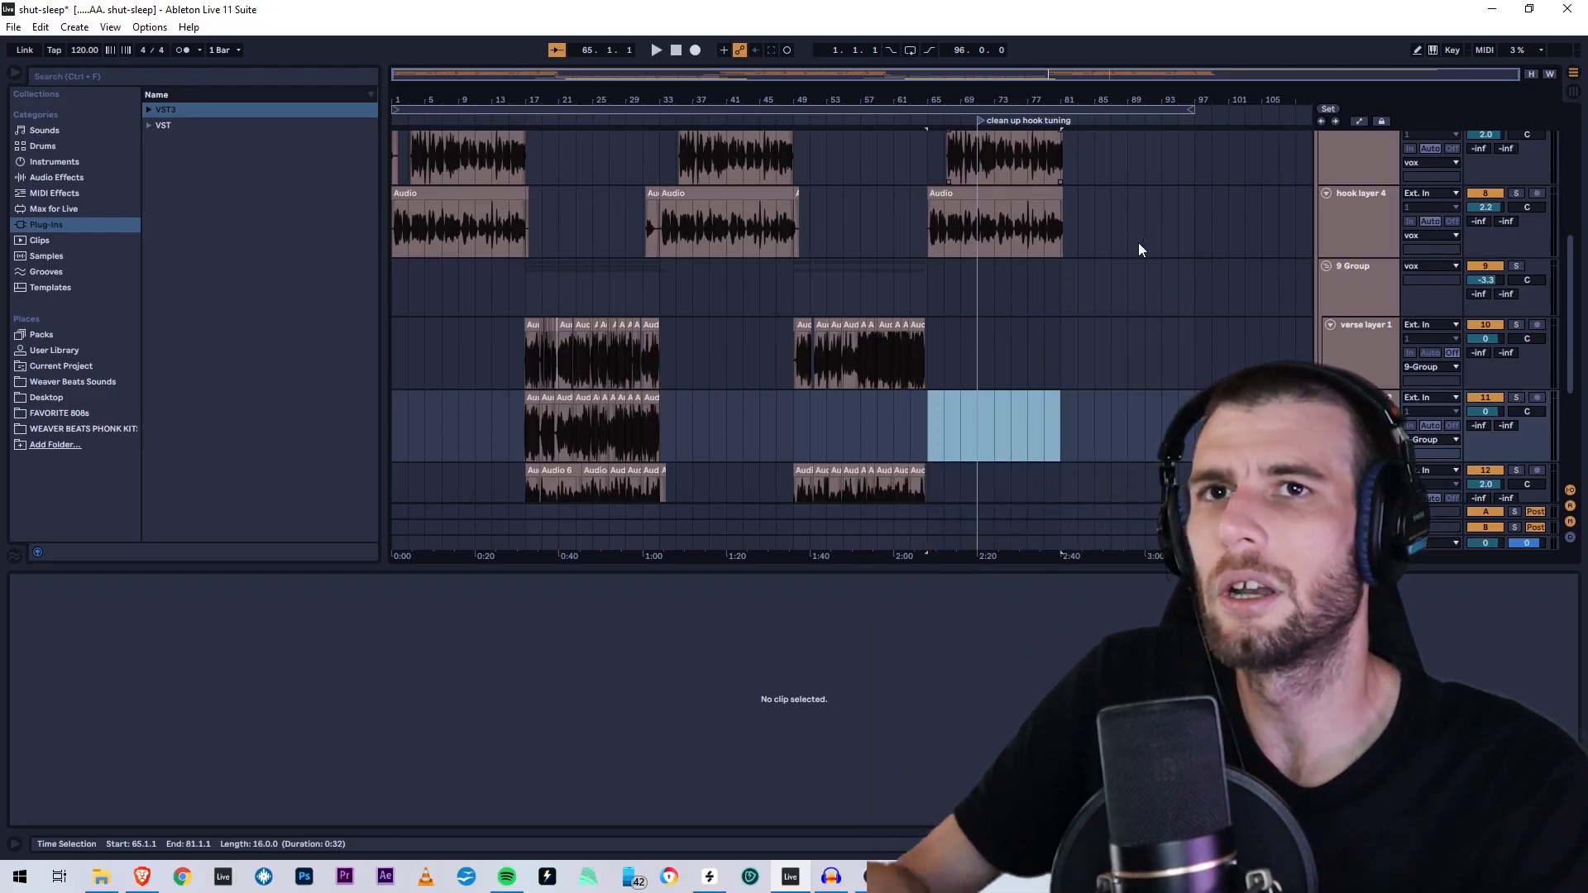
scroll(1293, 225, up, 2)
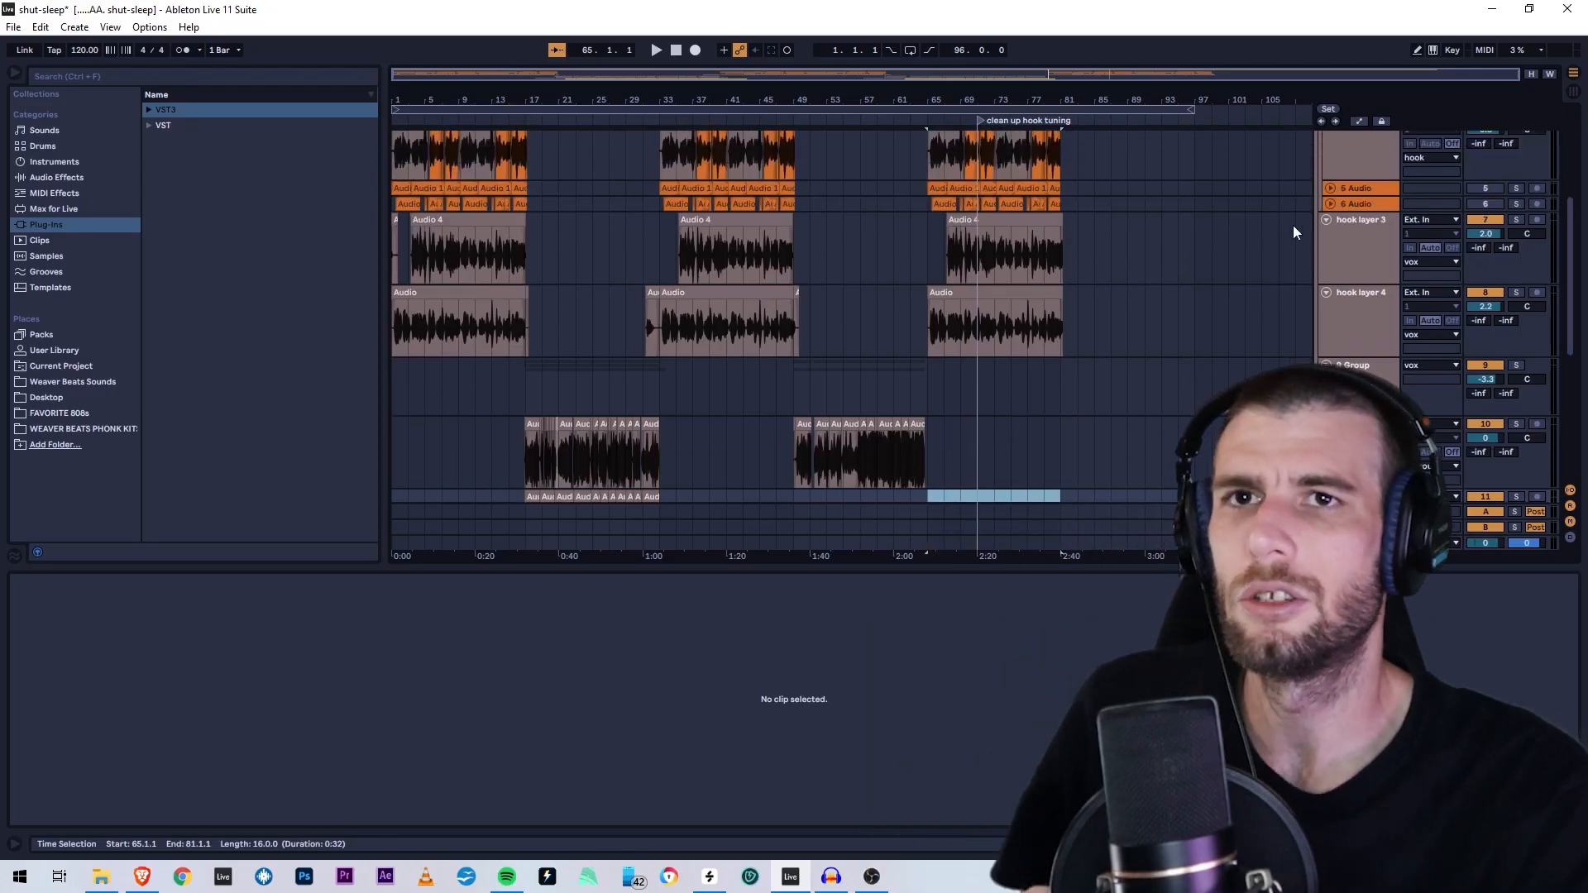
scroll(1324, 232, up, 6)
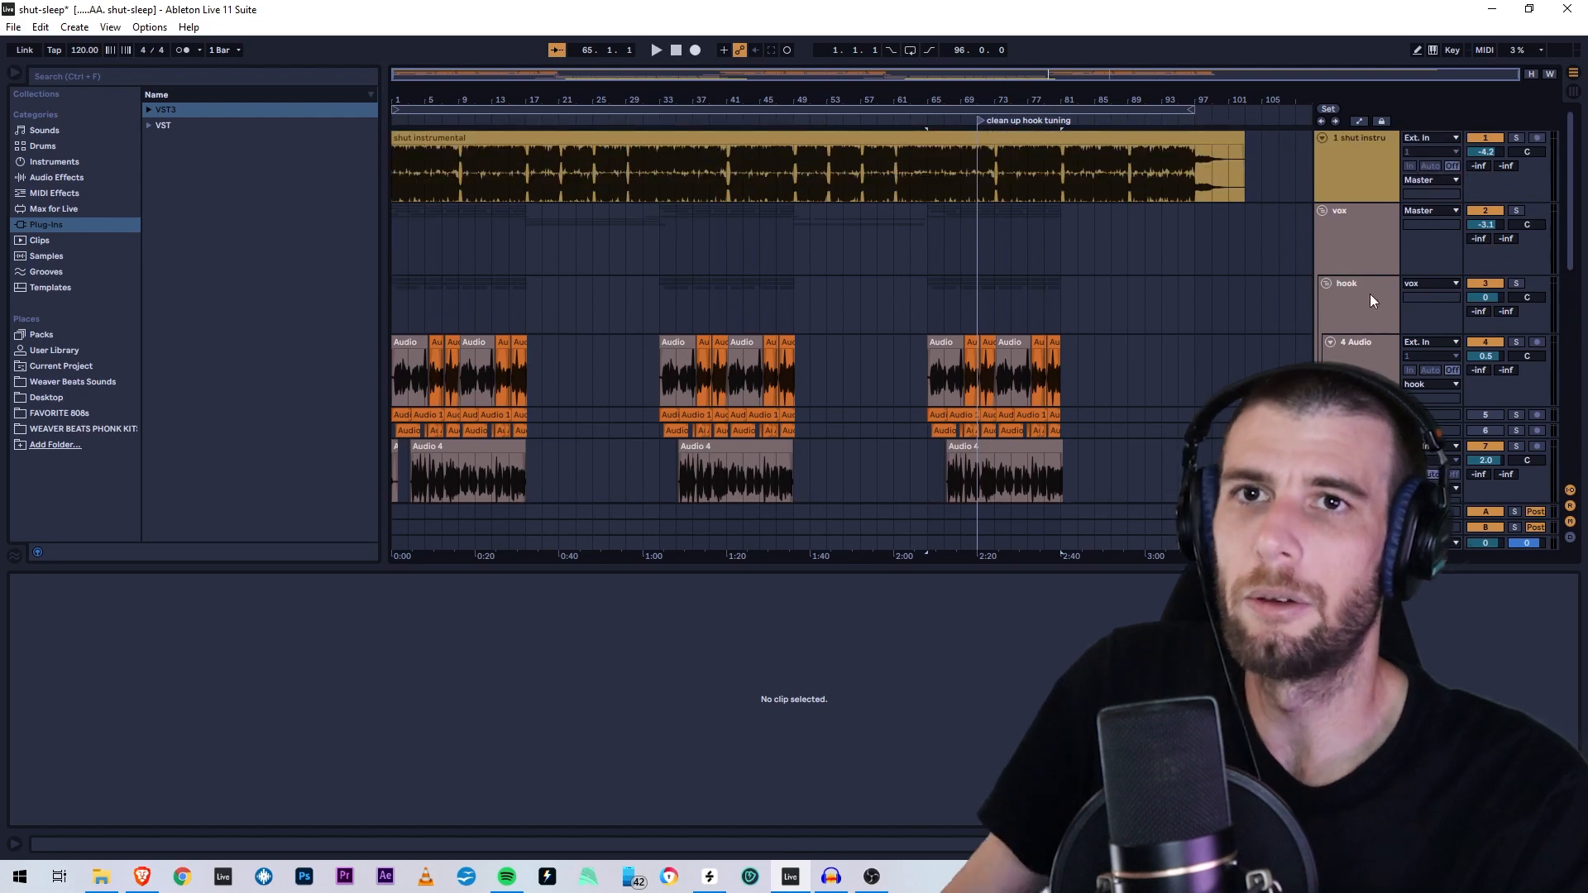
- Rename track 4 Audio as hook layer 1 and the orange track 5 Audio as hook extra
scroll(1370, 331, down, 2)
click(1351, 287)
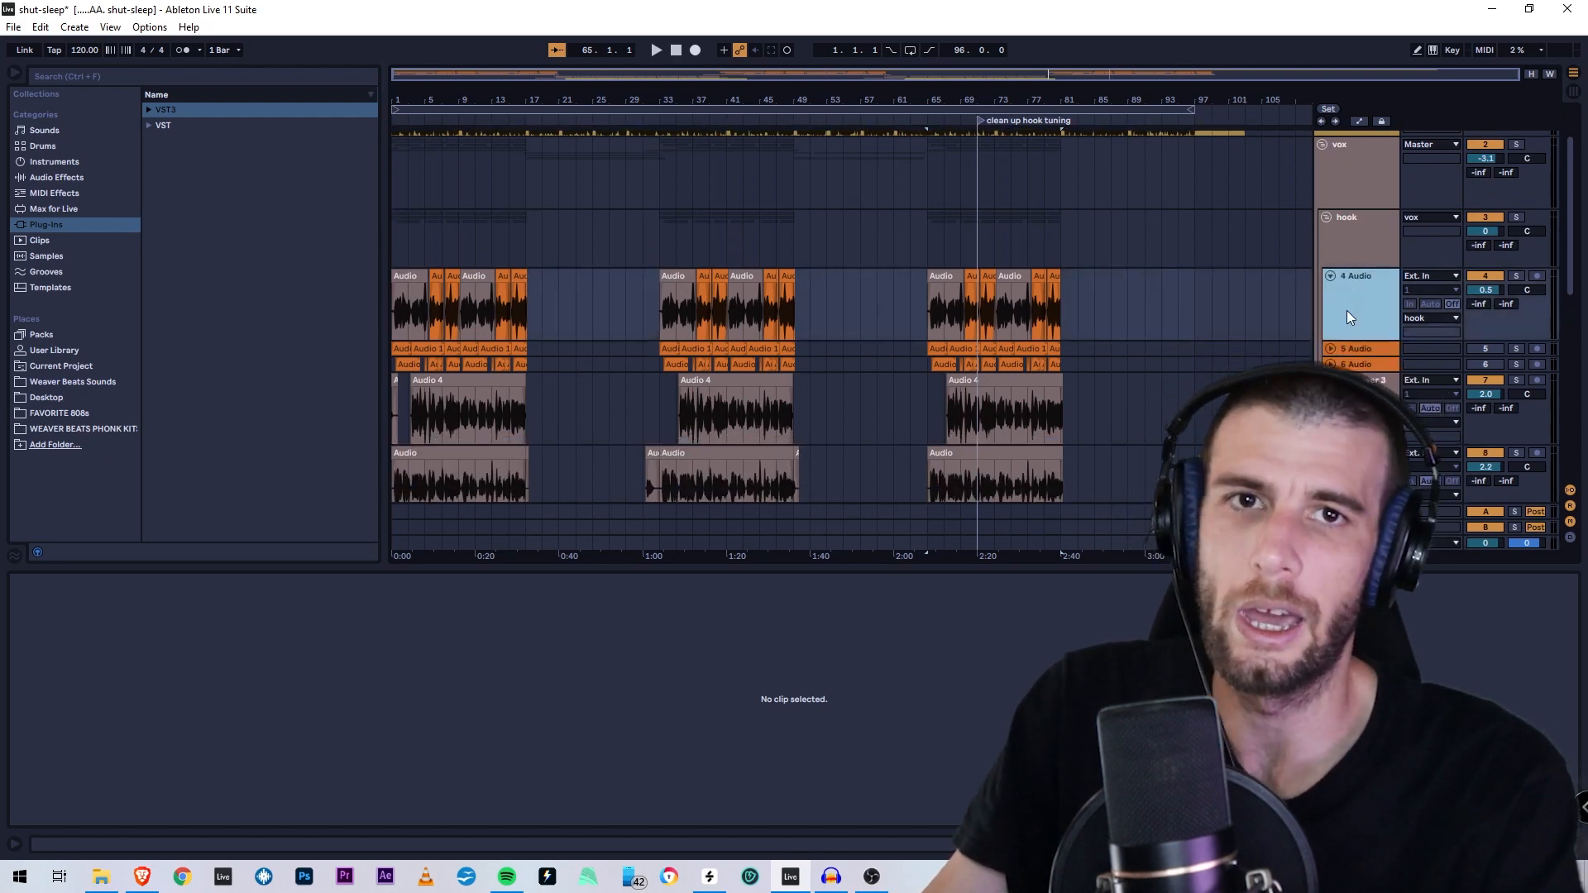
key(ctrl+r)
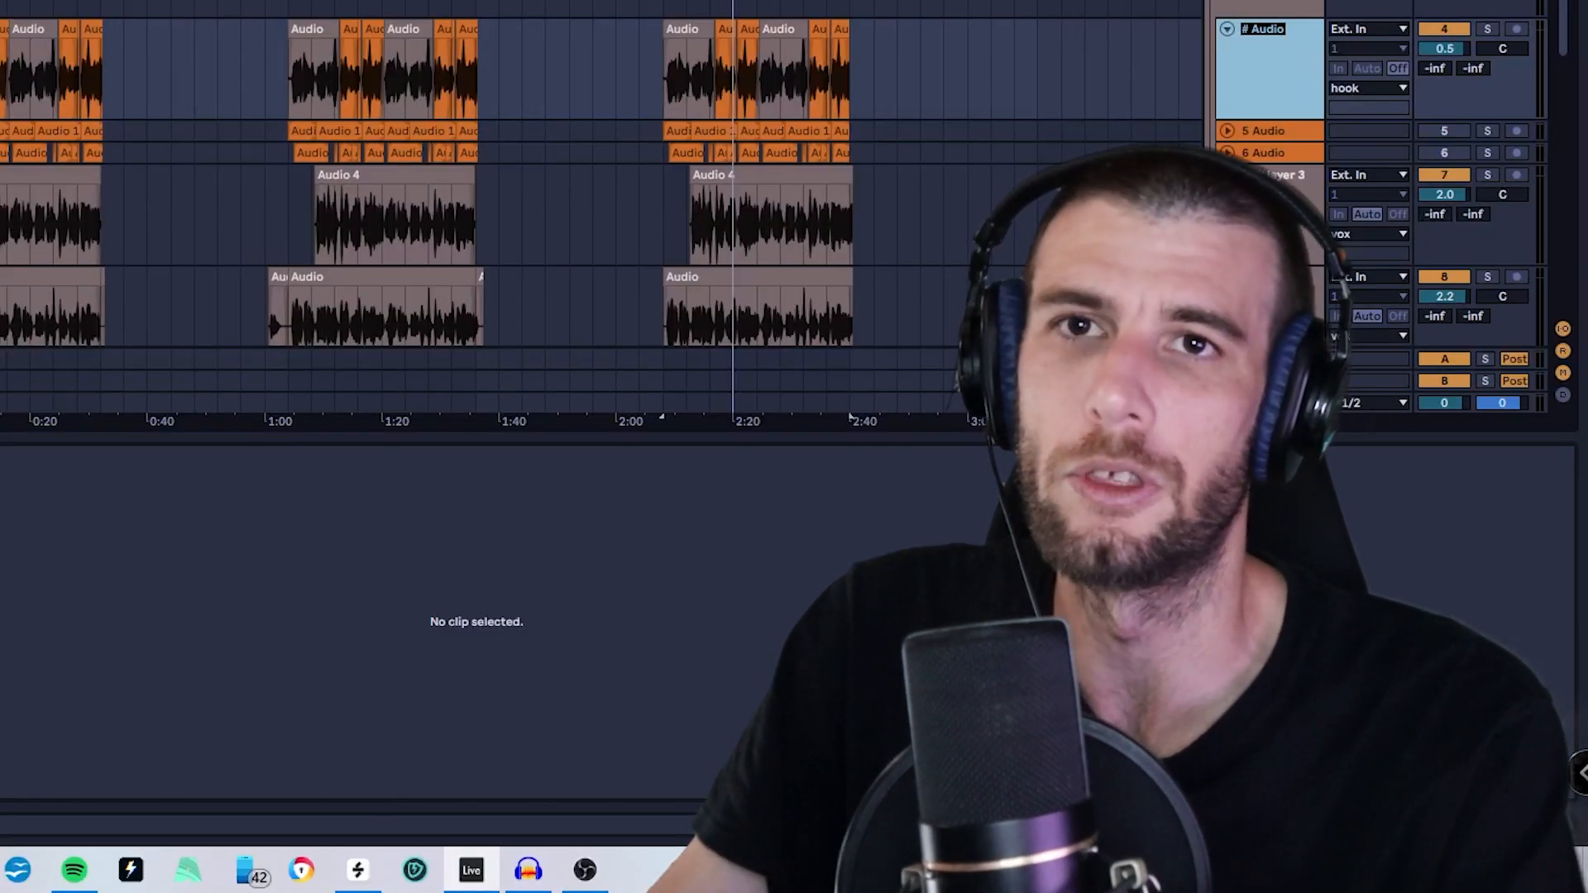
scroll(579, 174, down, 3)
text(hook extra)
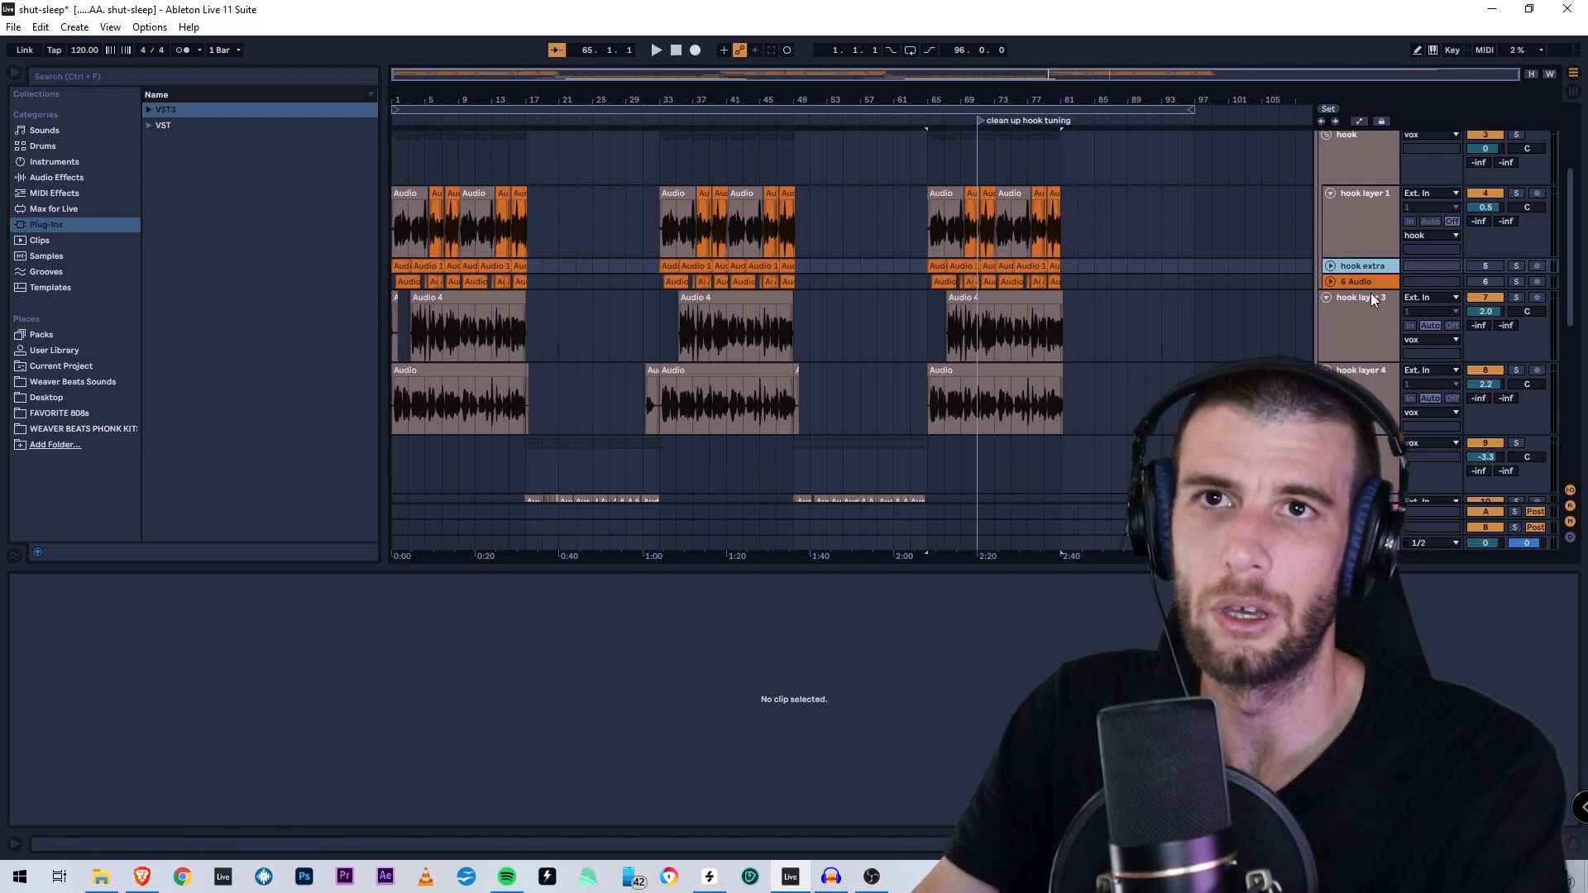
key(Tab)
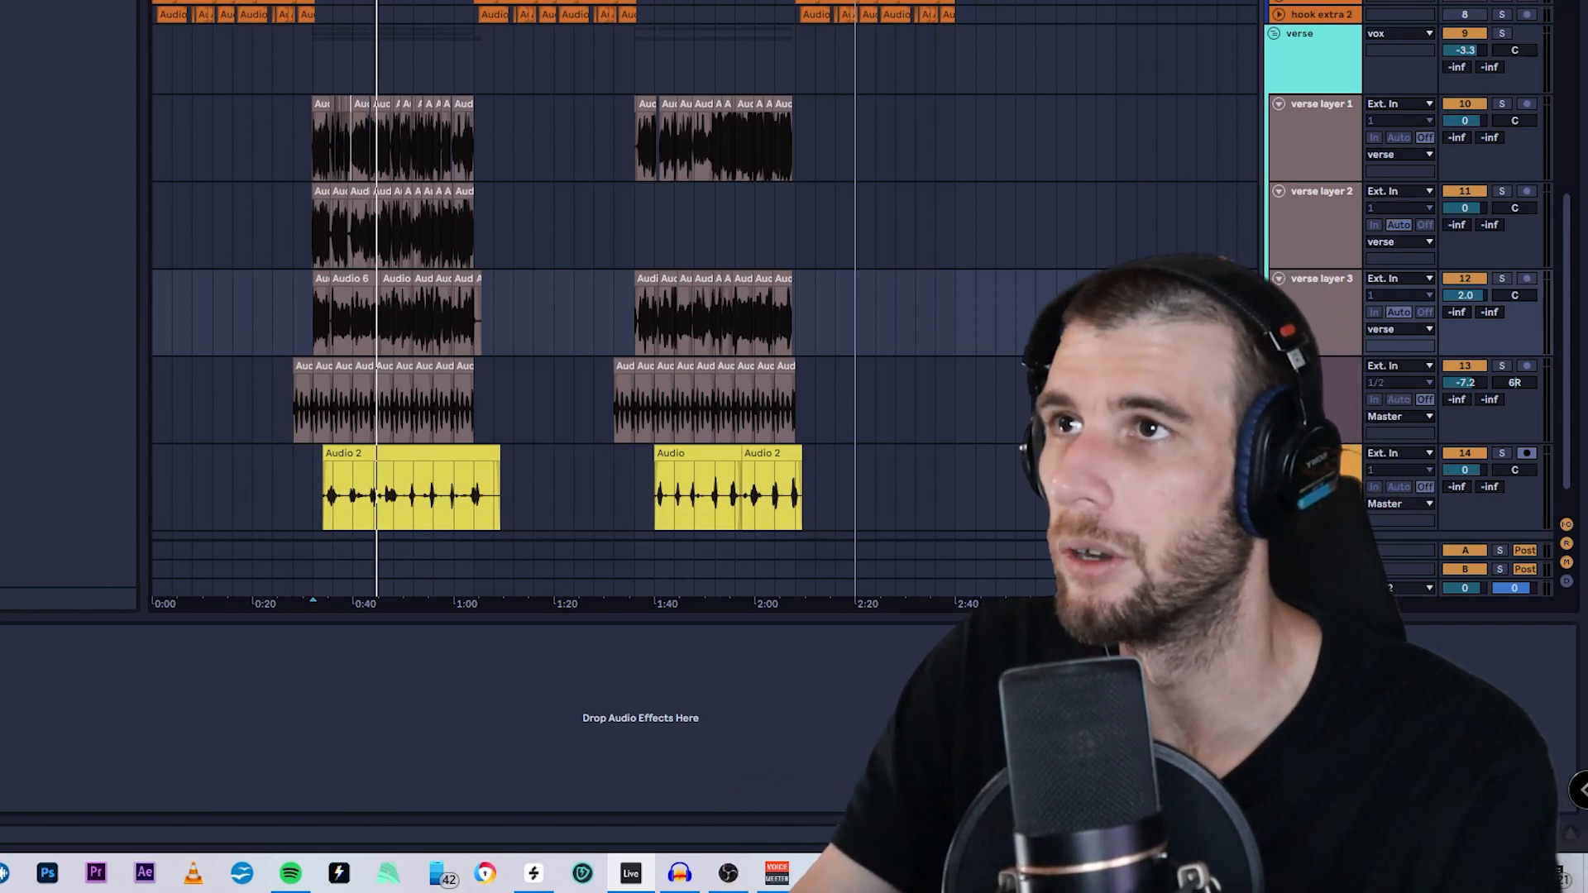
- Delete the silent stretches between the vocal hits on the yellow adlib track in the first verse
mouse_move(534, 99)
mouse_down()
mouse_move(1042, 99)
mouse_move(562, 110)
mouse_up()
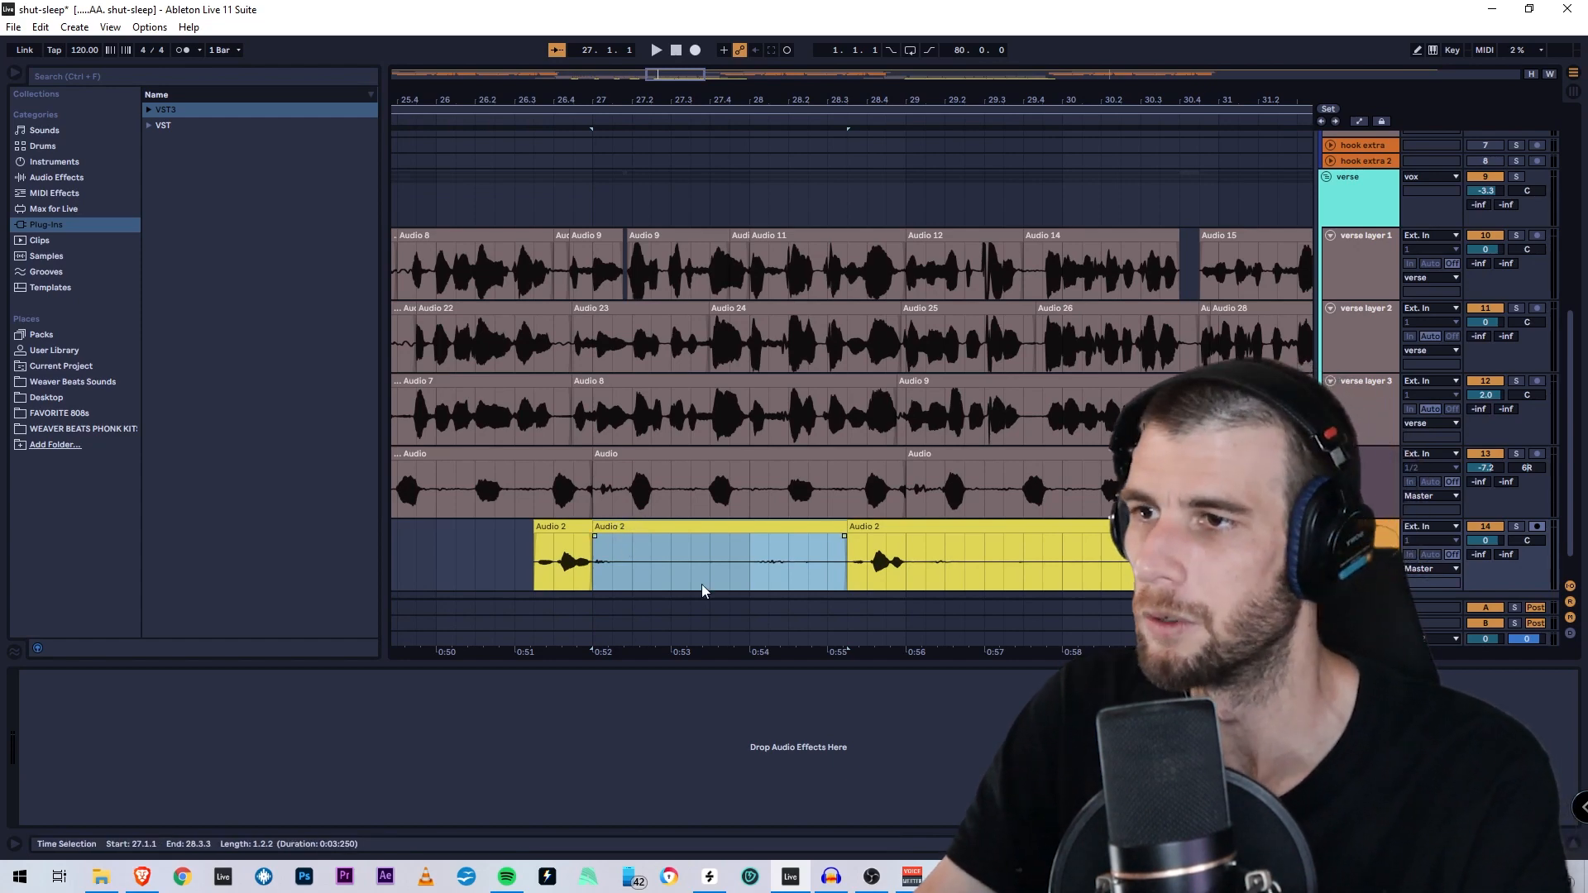
drag(845, 571, 618, 568)
key(Delete)
drag(905, 571, 1108, 571)
key(Delete)
drag(691, 571, 848, 571)
key(Delete)
key(Delete)
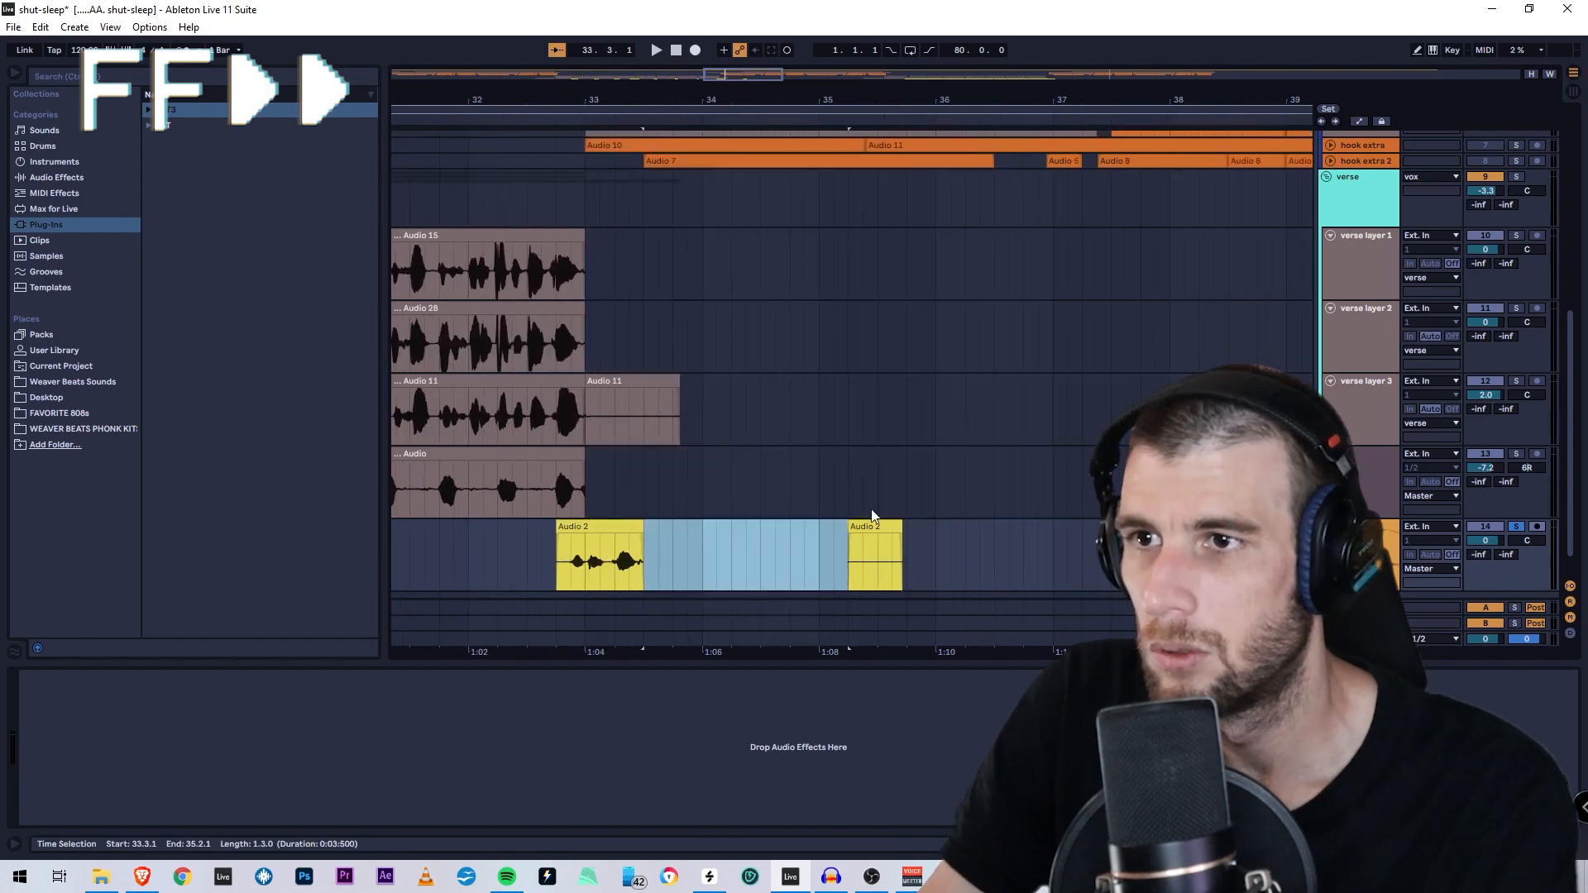
- Delete the silent gaps between the opening adlibs of the second verse, up to about bar 54
drag(1075, 101, 397, 101)
drag(531, 571, 613, 570)
key(Delete)
drag(712, 571, 1089, 571)
key(Delete)
- Cut the silence from 54.4.4 to 56.4.1 out of the second verse's adlib clip
drag(1067, 114, 395, 109)
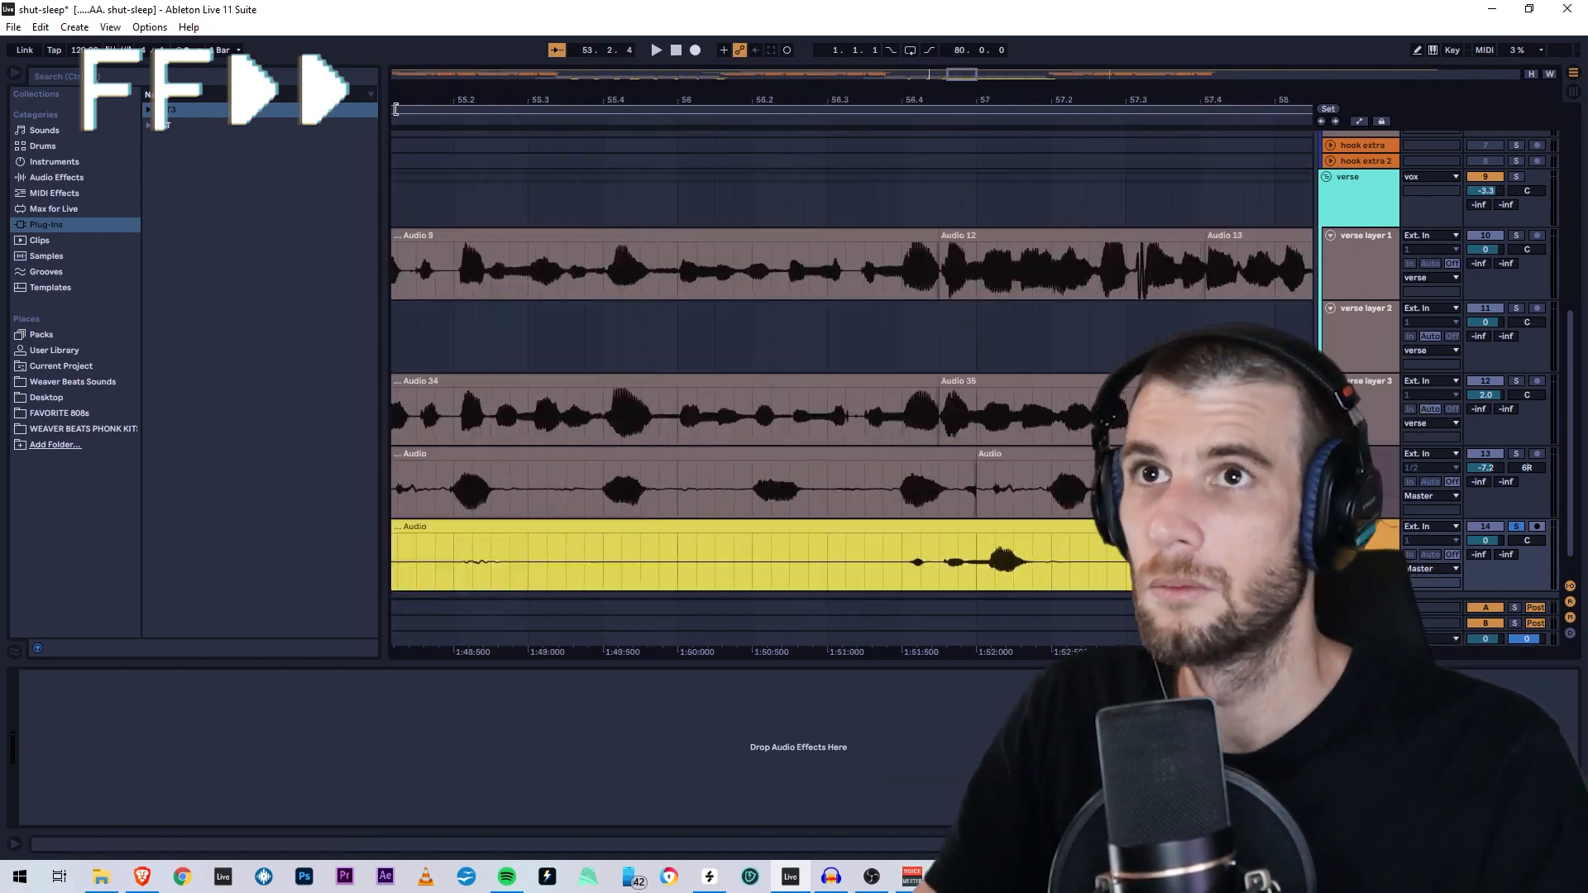
drag(899, 103, 906, 83)
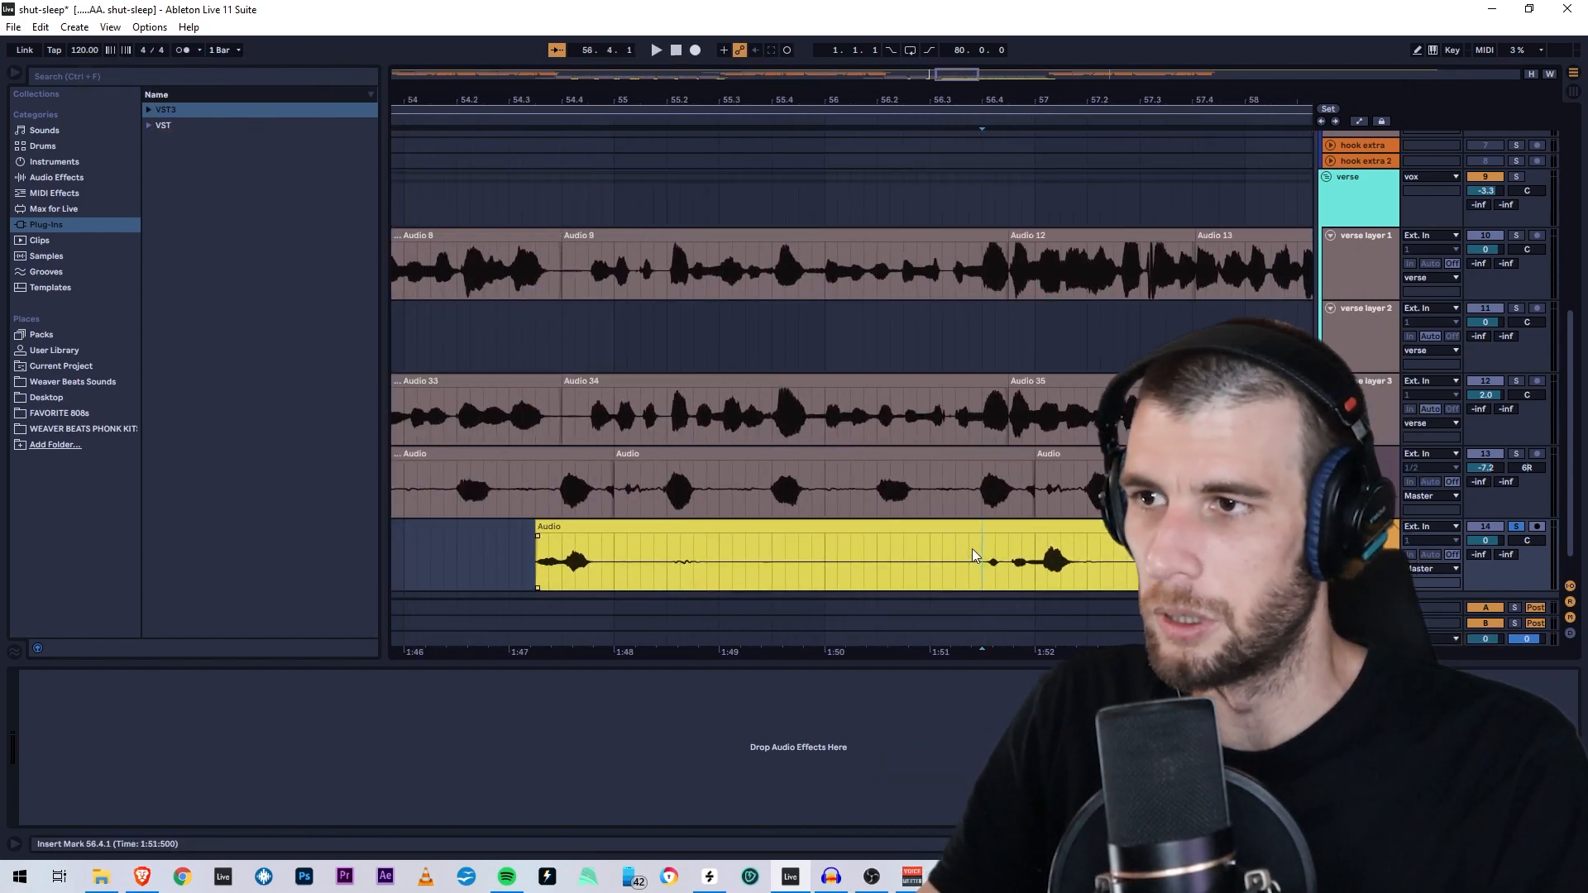
shift+click(607, 526)
key(ctrl+e)
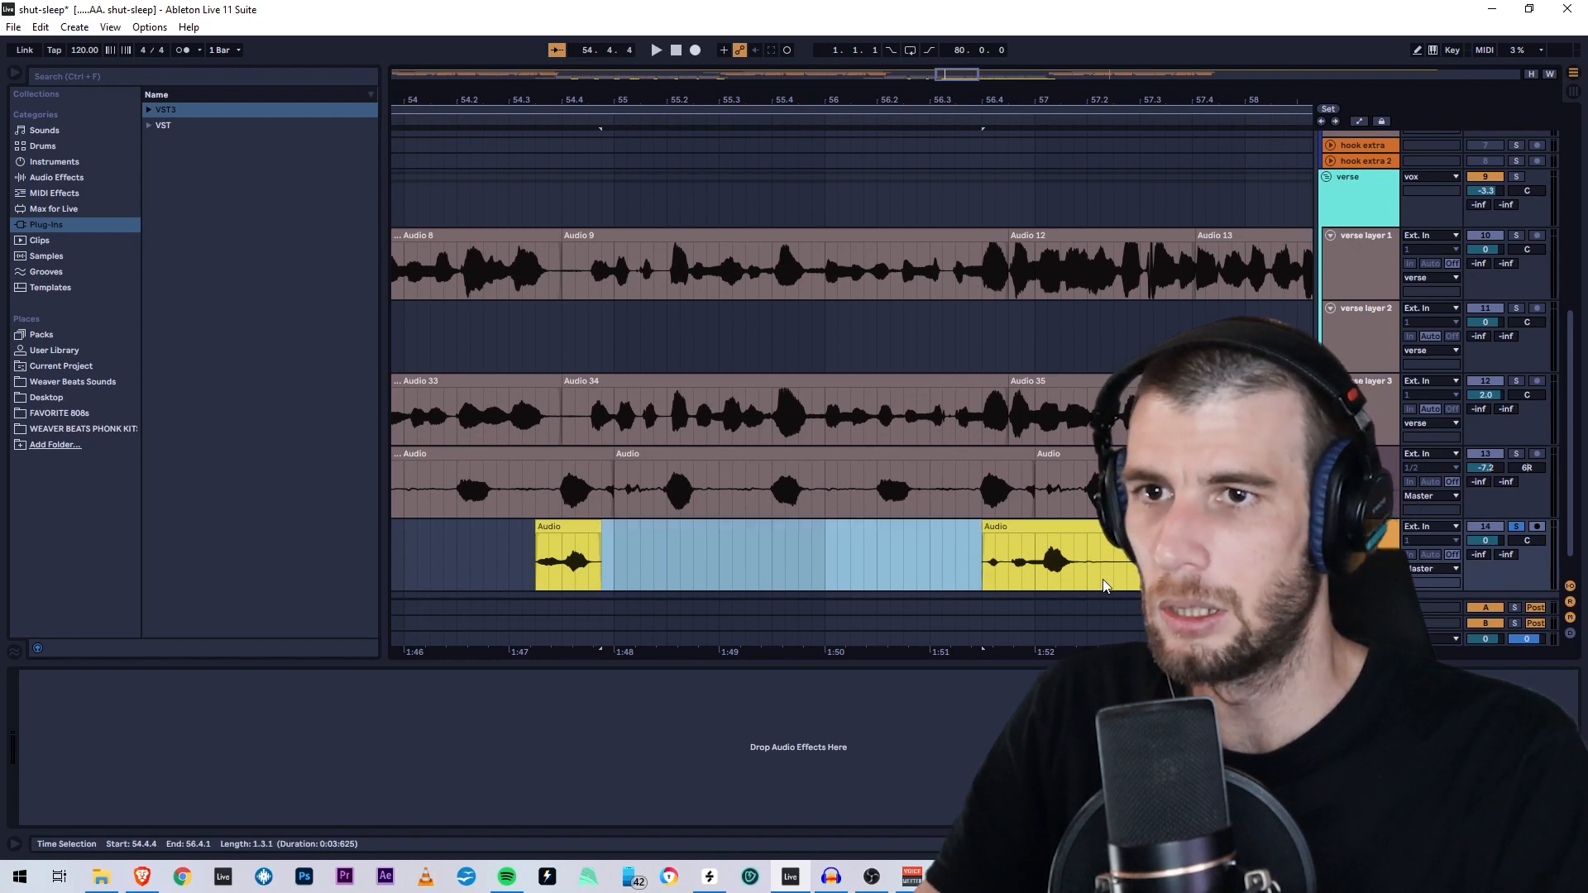
key(Delete)
- Delete the adlib silence from 57.1.4 to the next vocal hit and from 59.1.2 to 60.3.3
drag(1080, 101, 473, 106)
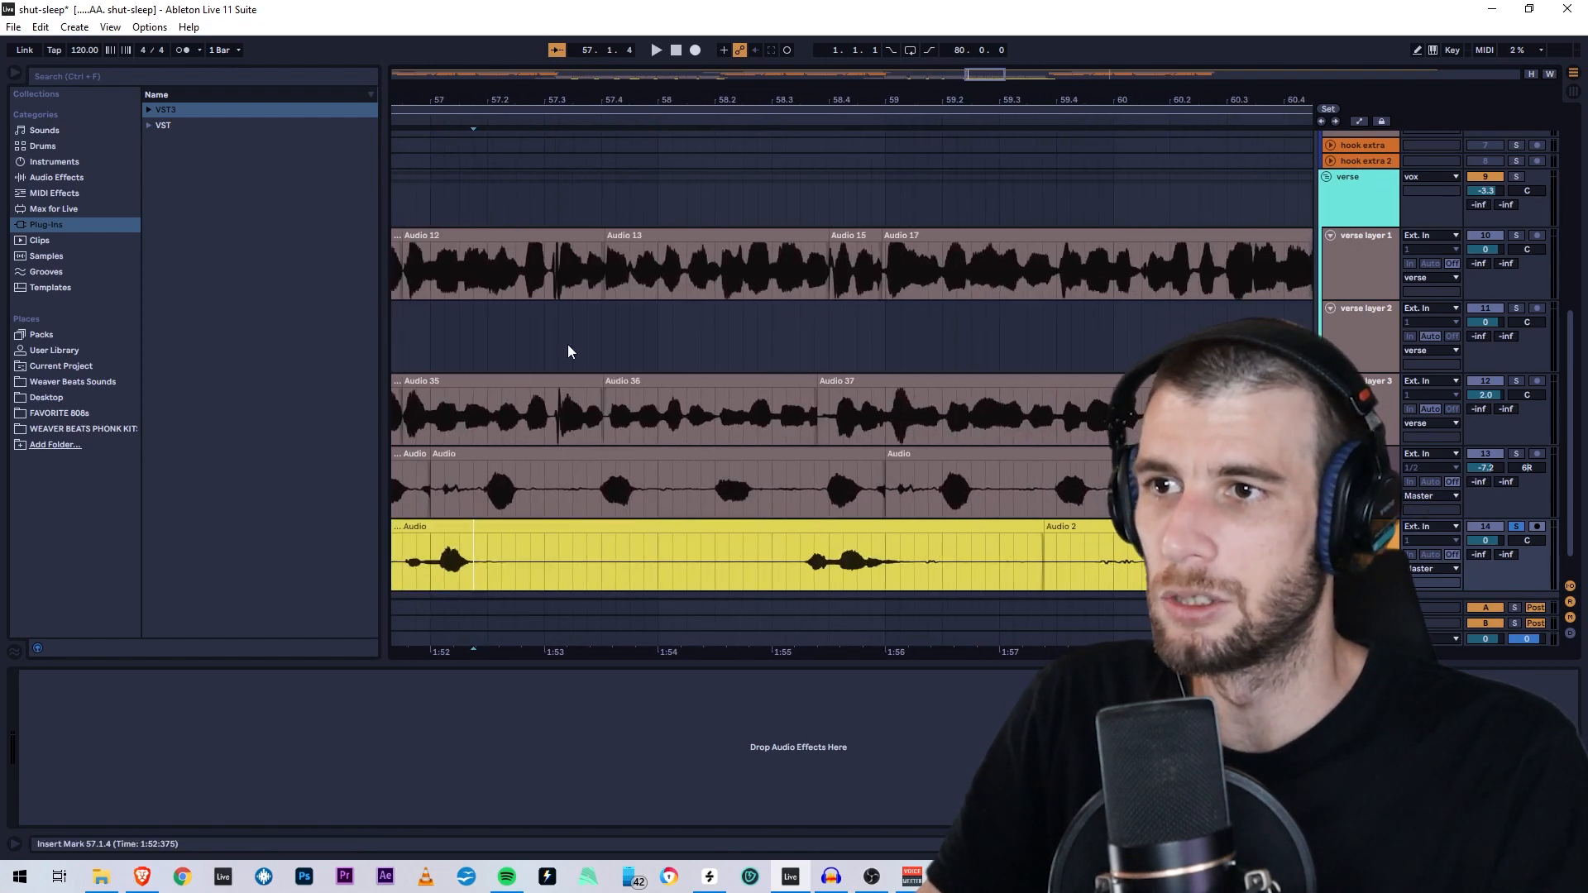
shift+click(800, 569)
key(Delete)
drag(905, 569, 1267, 569)
scroll(571, 181, right, 3)
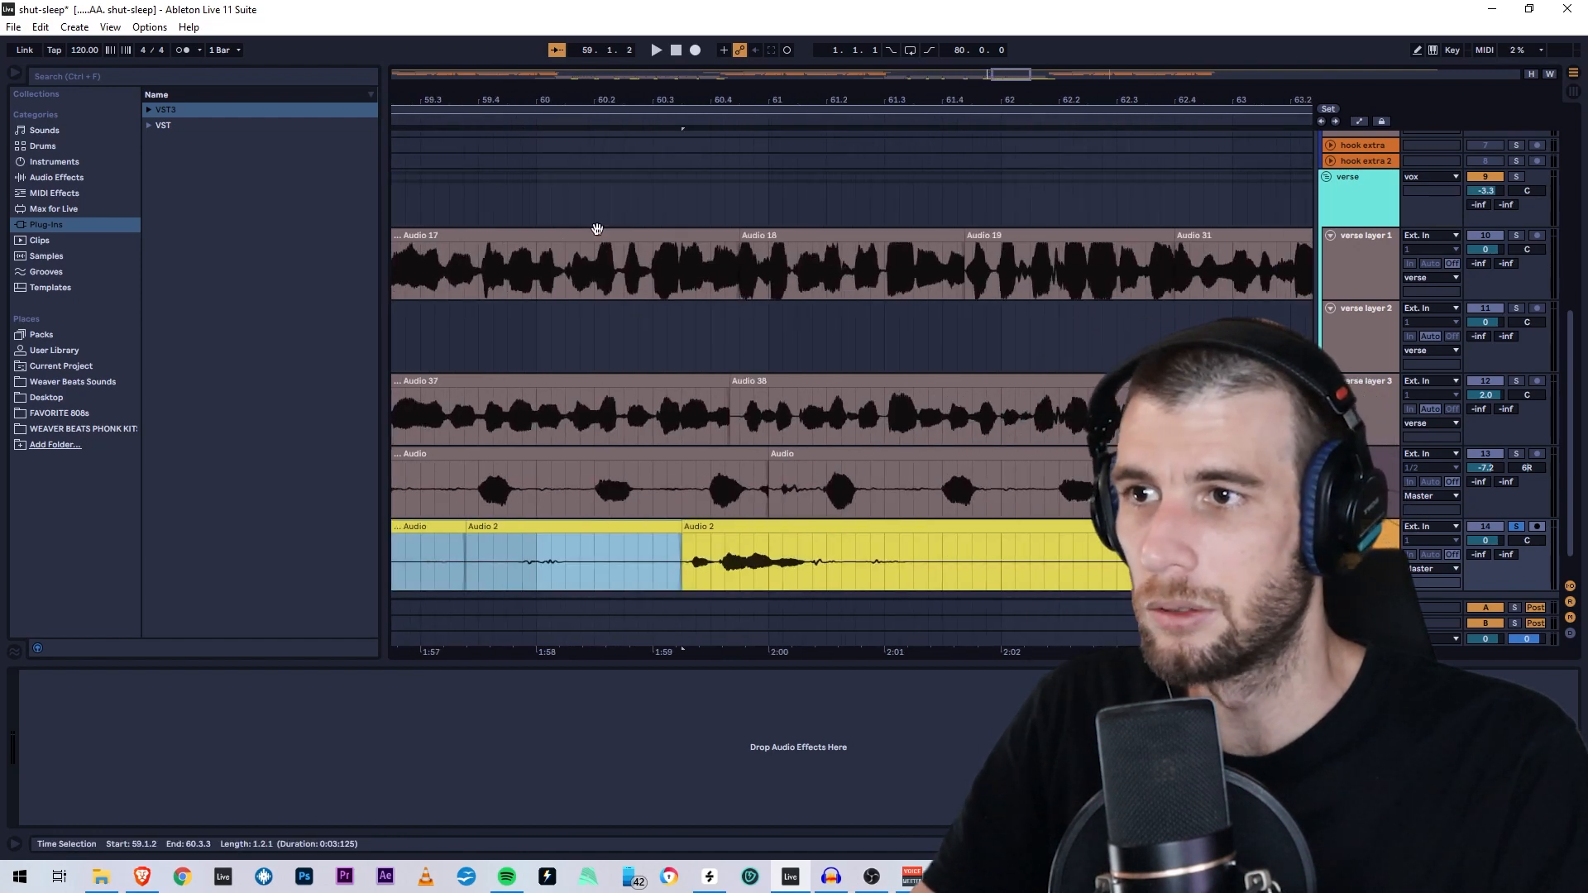
- Remove the adlib silence from 61.1.4 to 62.4.1 and the last silent gap after bar 63
drag(815, 569, 1176, 569)
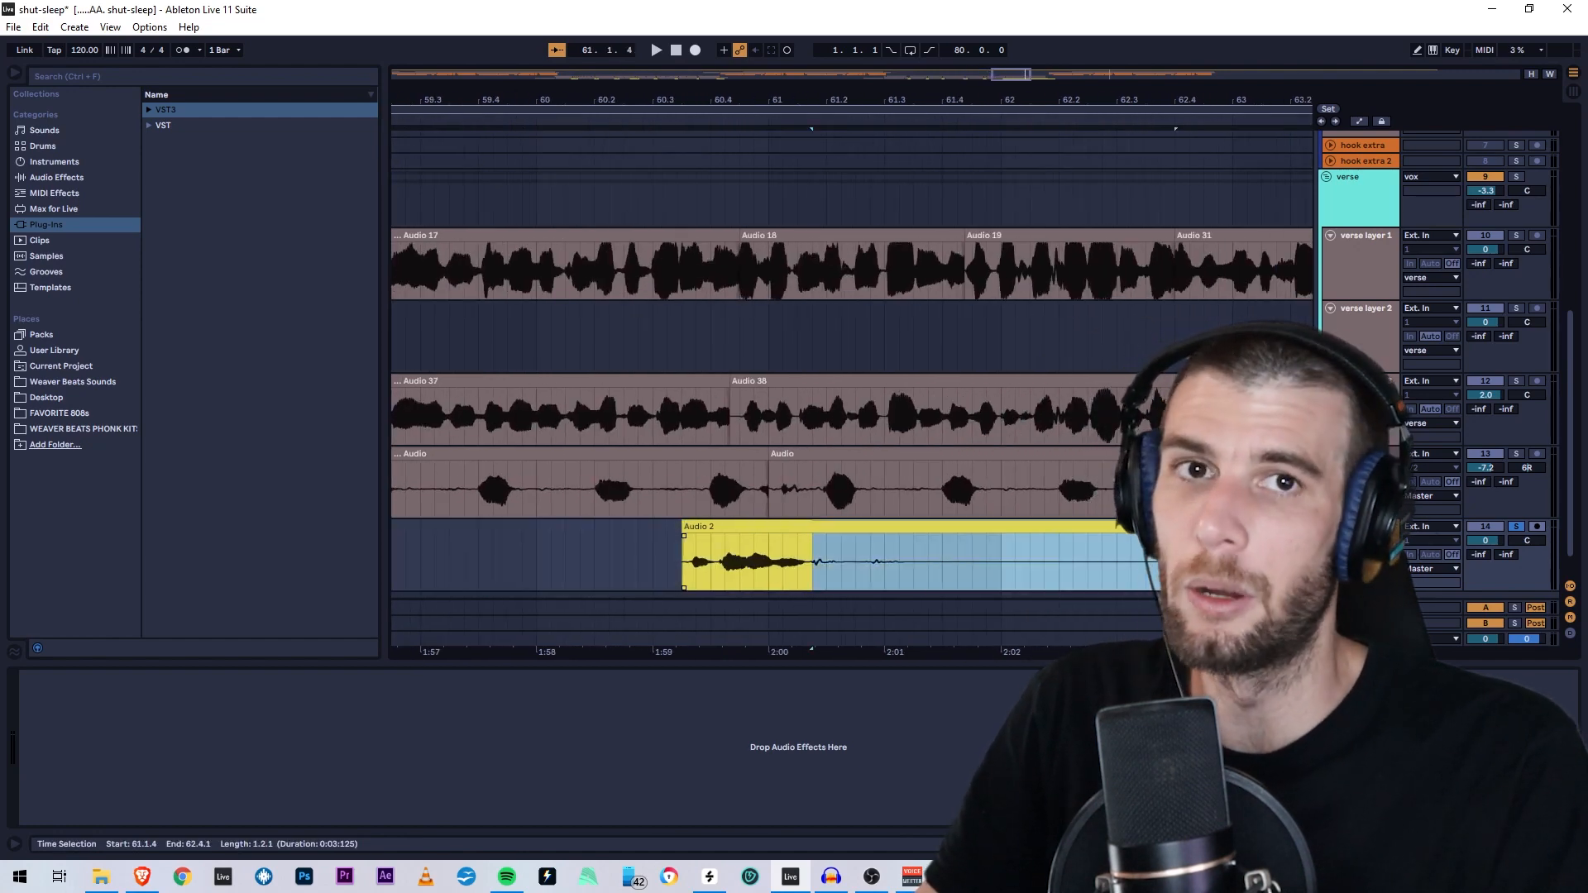
scroll(1176, 569, right, 3)
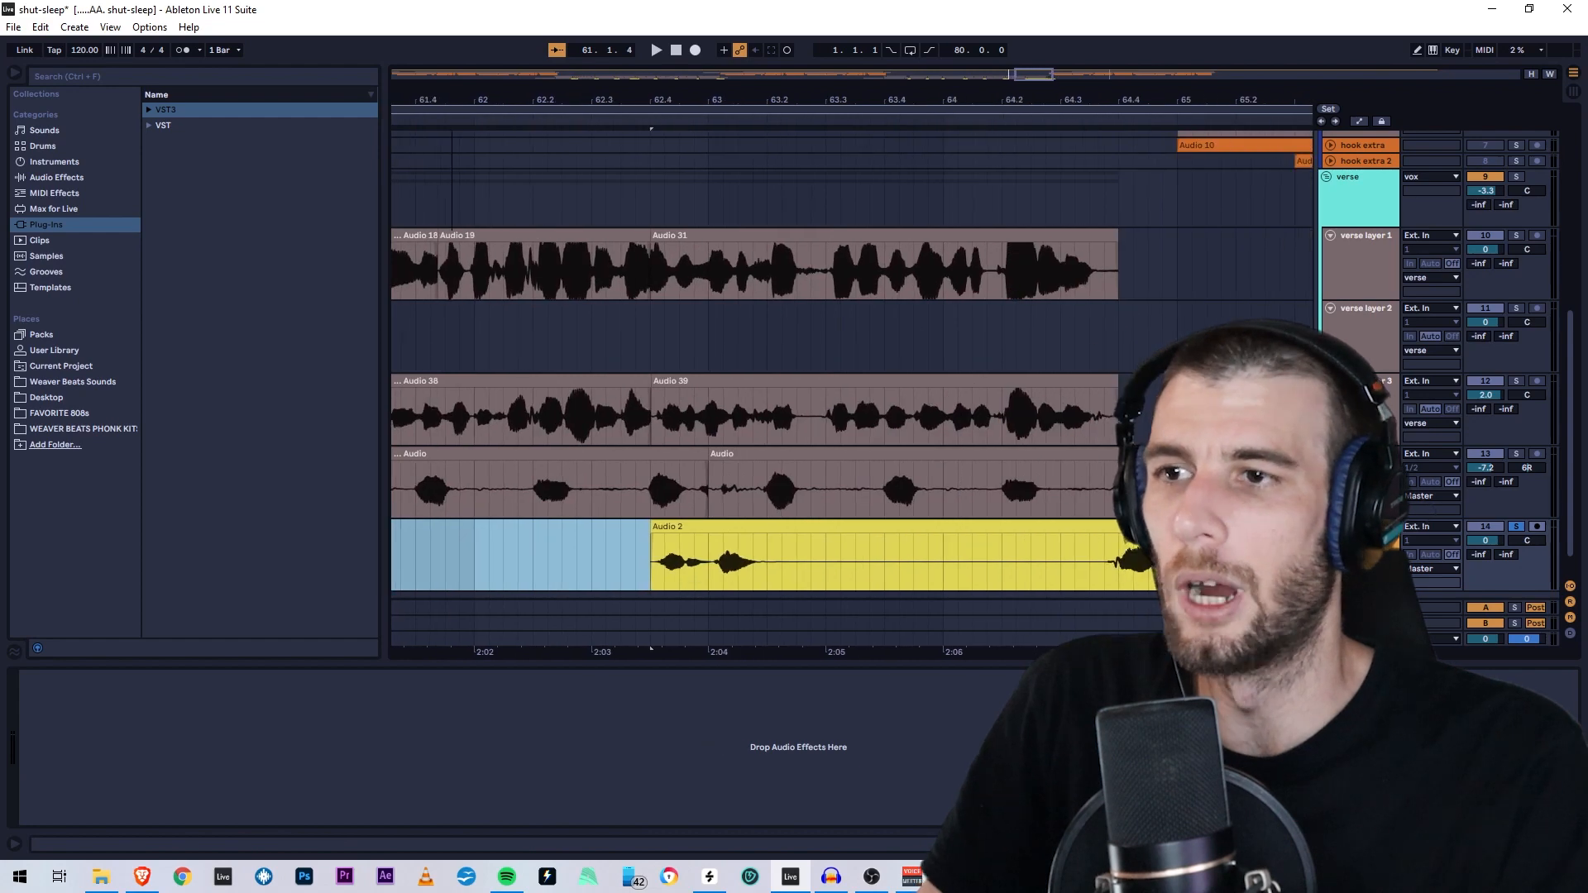
drag(775, 567, 971, 573)
- Examine the hook, verse and adlib clips across the whole arrangement for leftover silence and untidy clip ends
scroll(971, 573, down, 8)
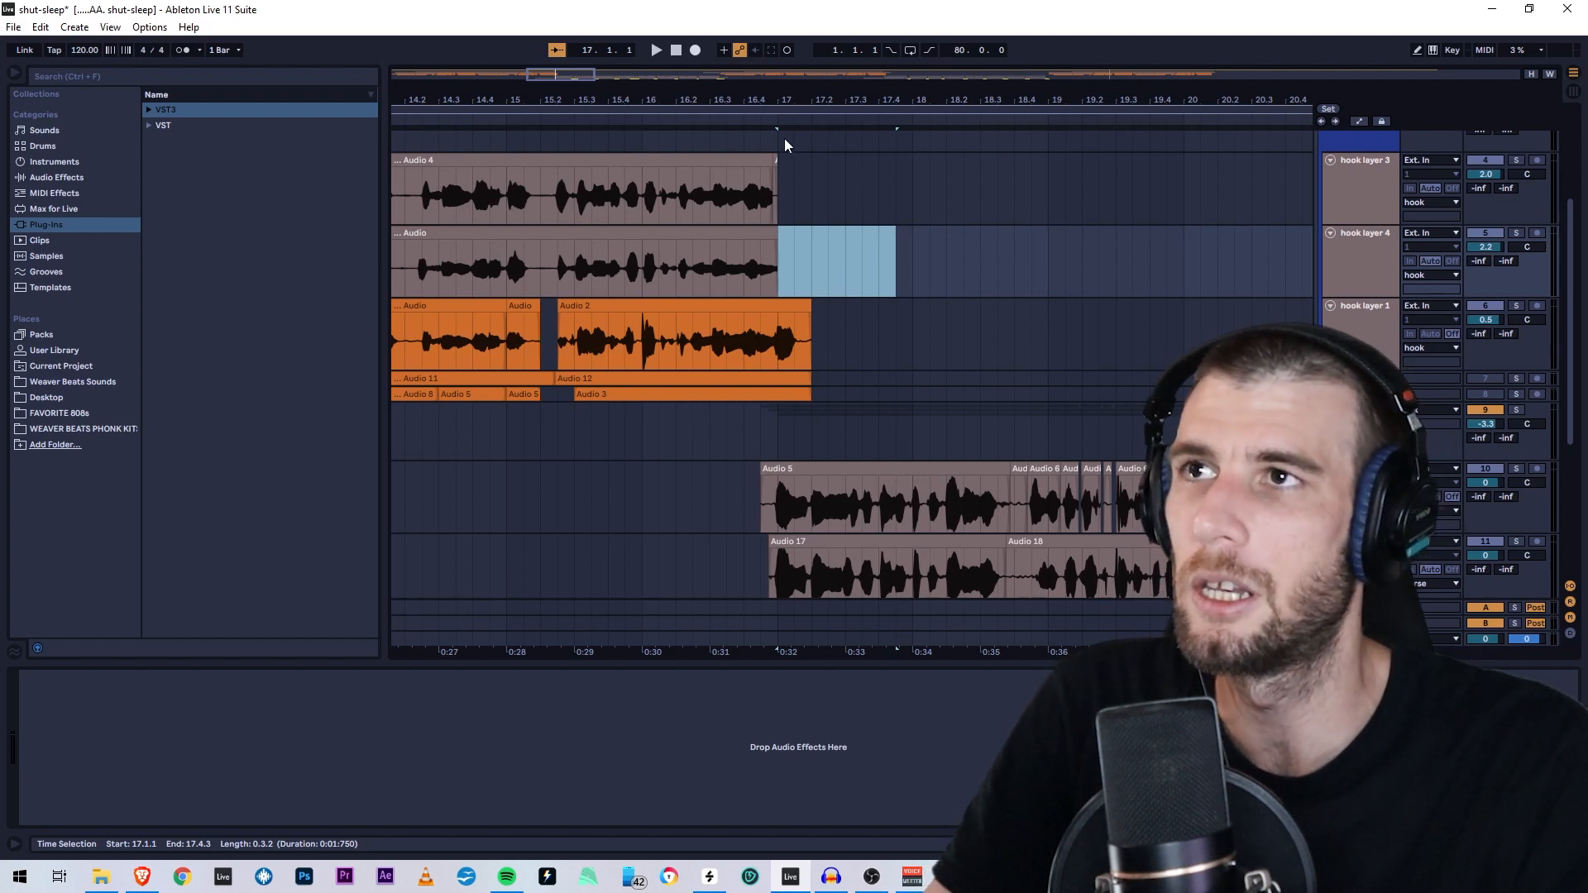
drag(796, 86, 573, 79)
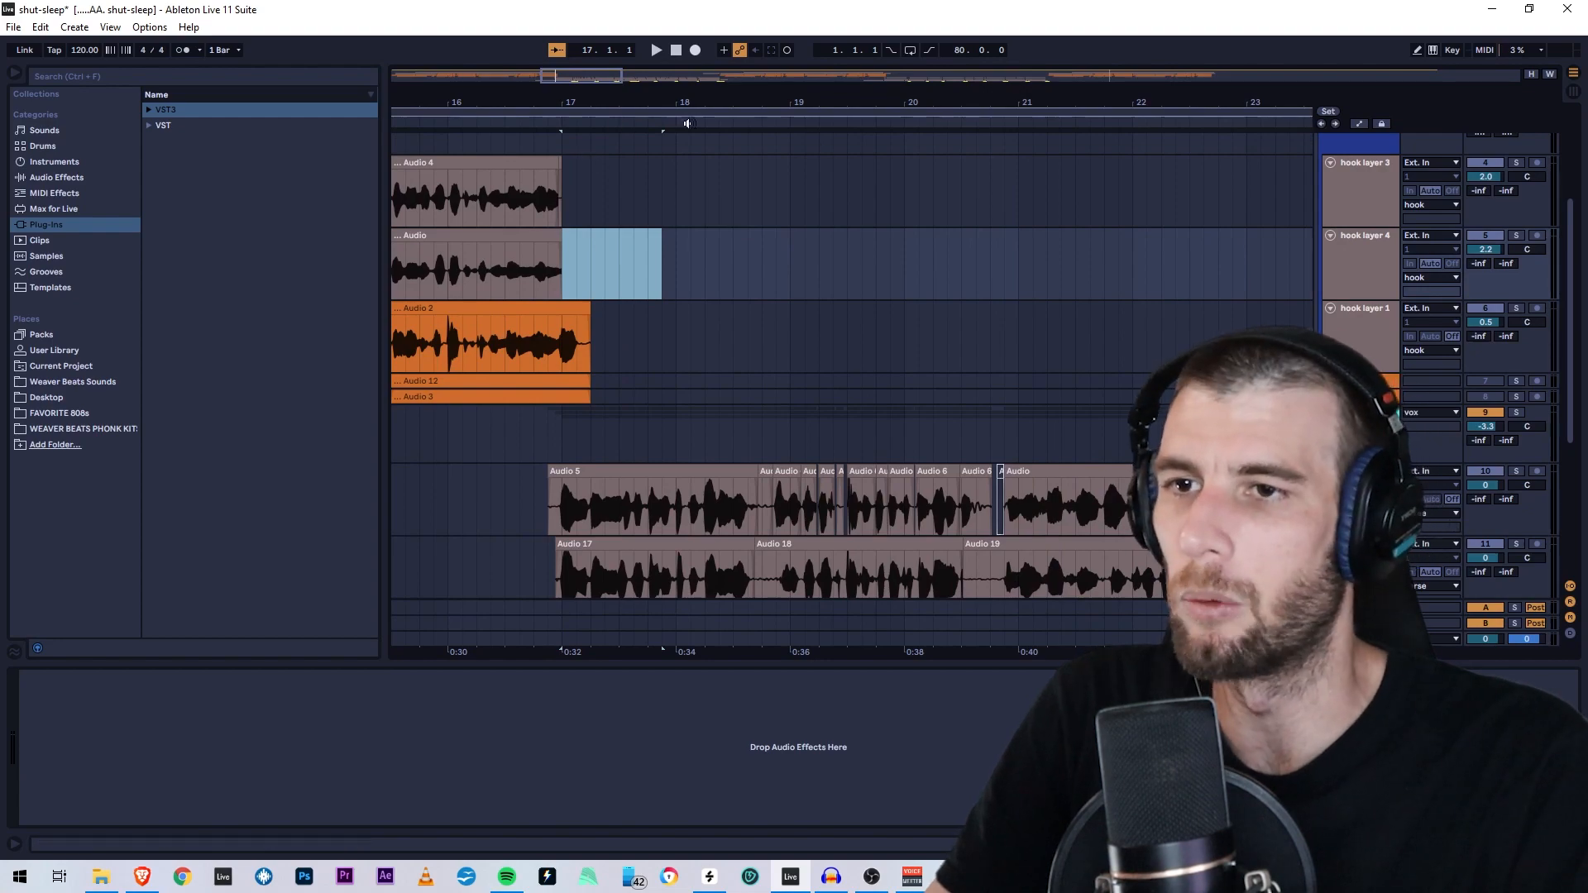
scroll(975, 290, down, 3)
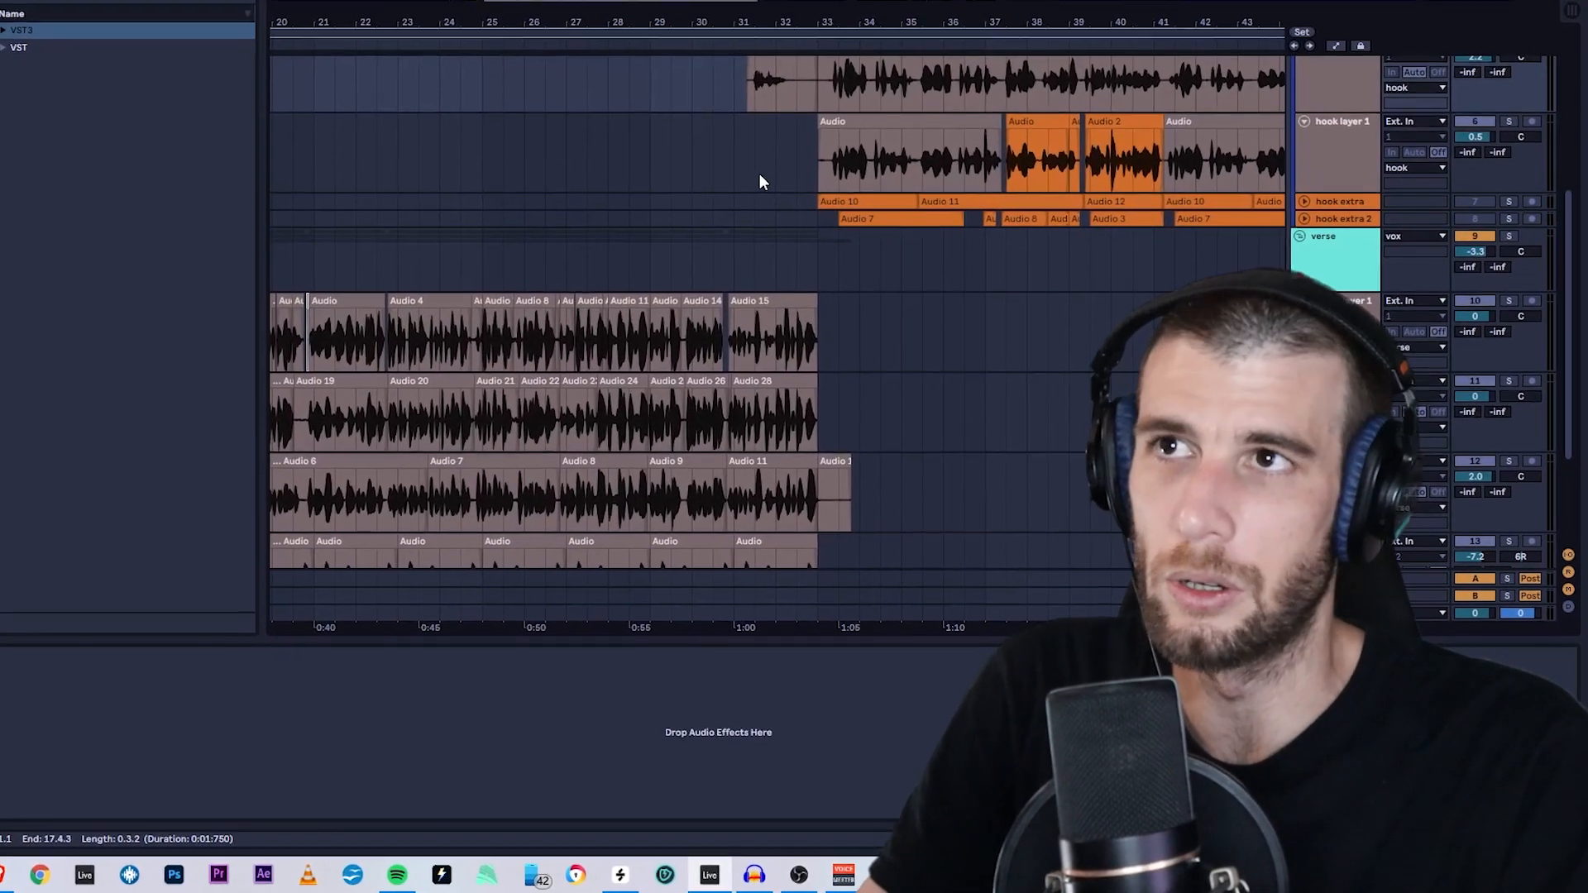
click(916, 195)
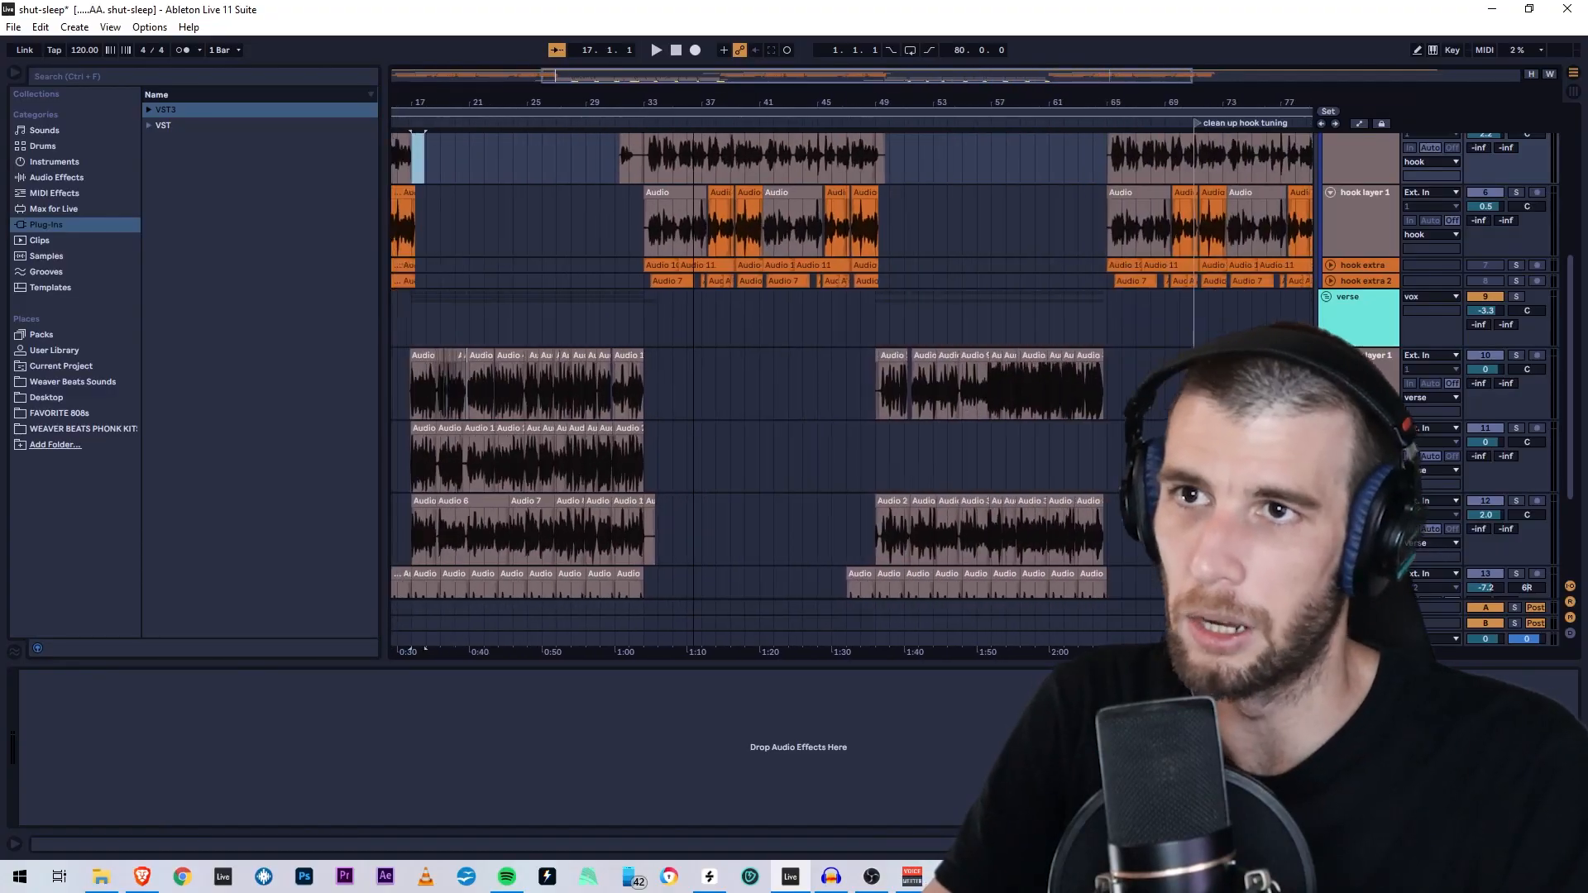
scroll(911, 364, down, 3)
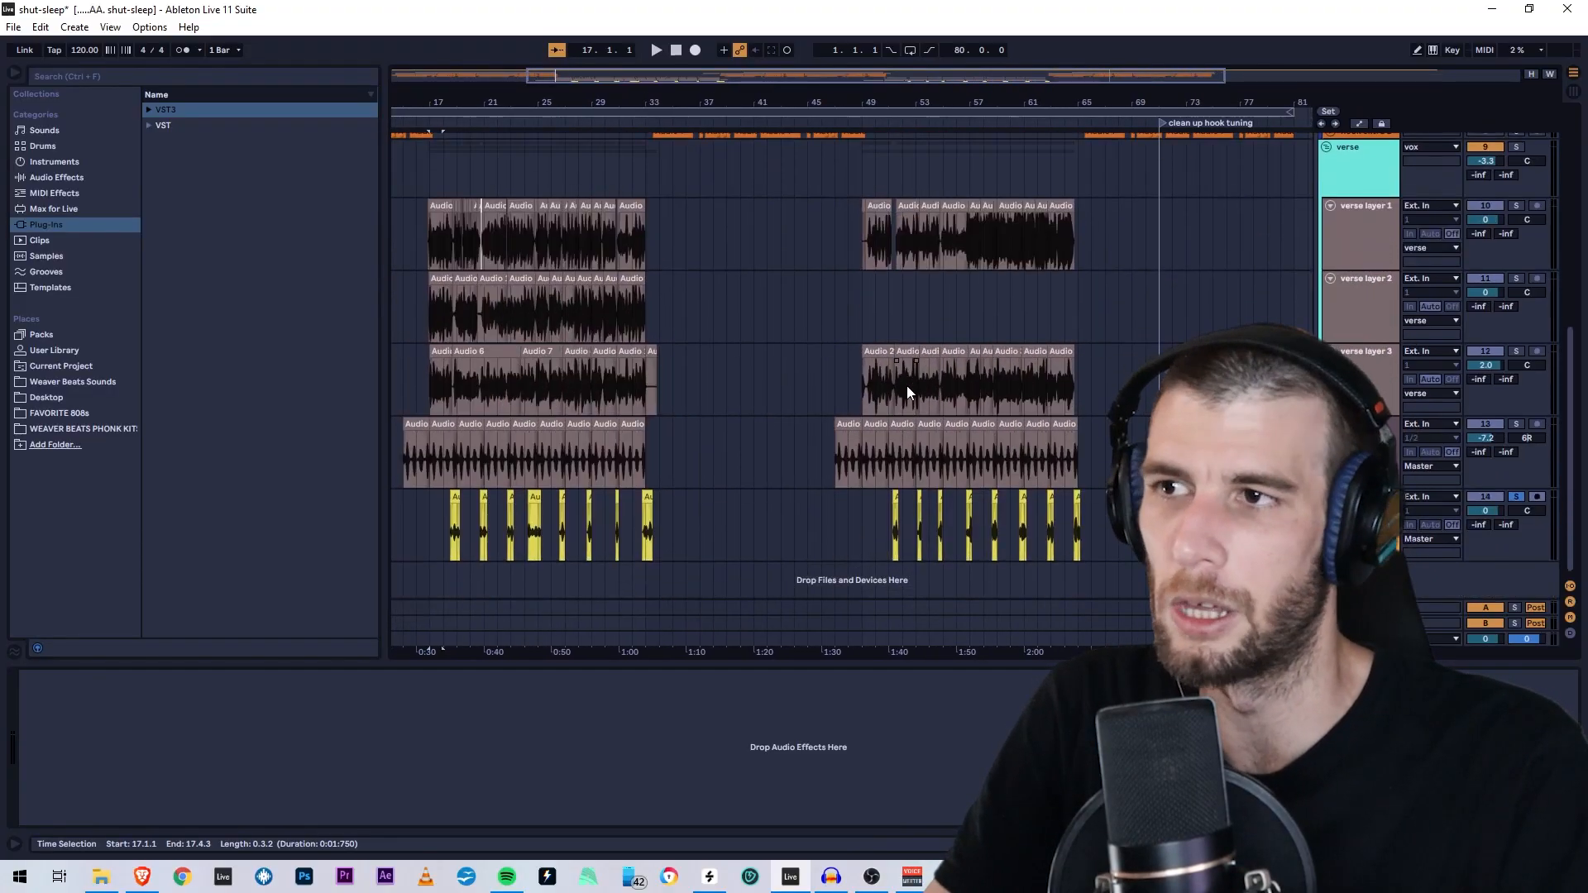
drag(1201, 105, 1555, 207)
drag(909, 207, 998, 99)
drag(709, 9, 722, 150)
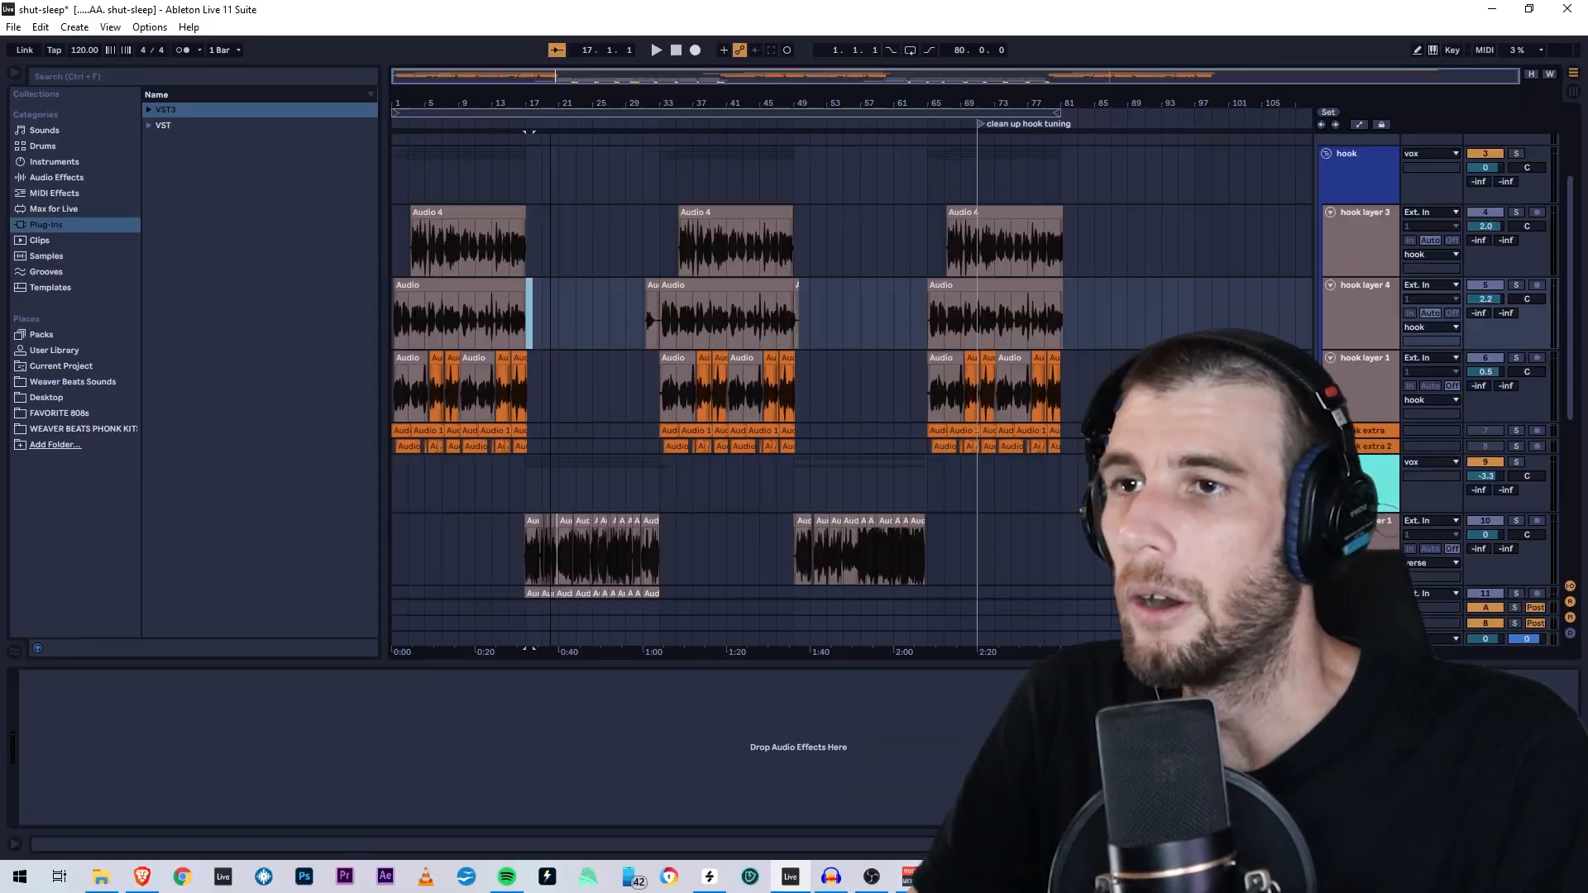
scroll(808, 270, down, 5)
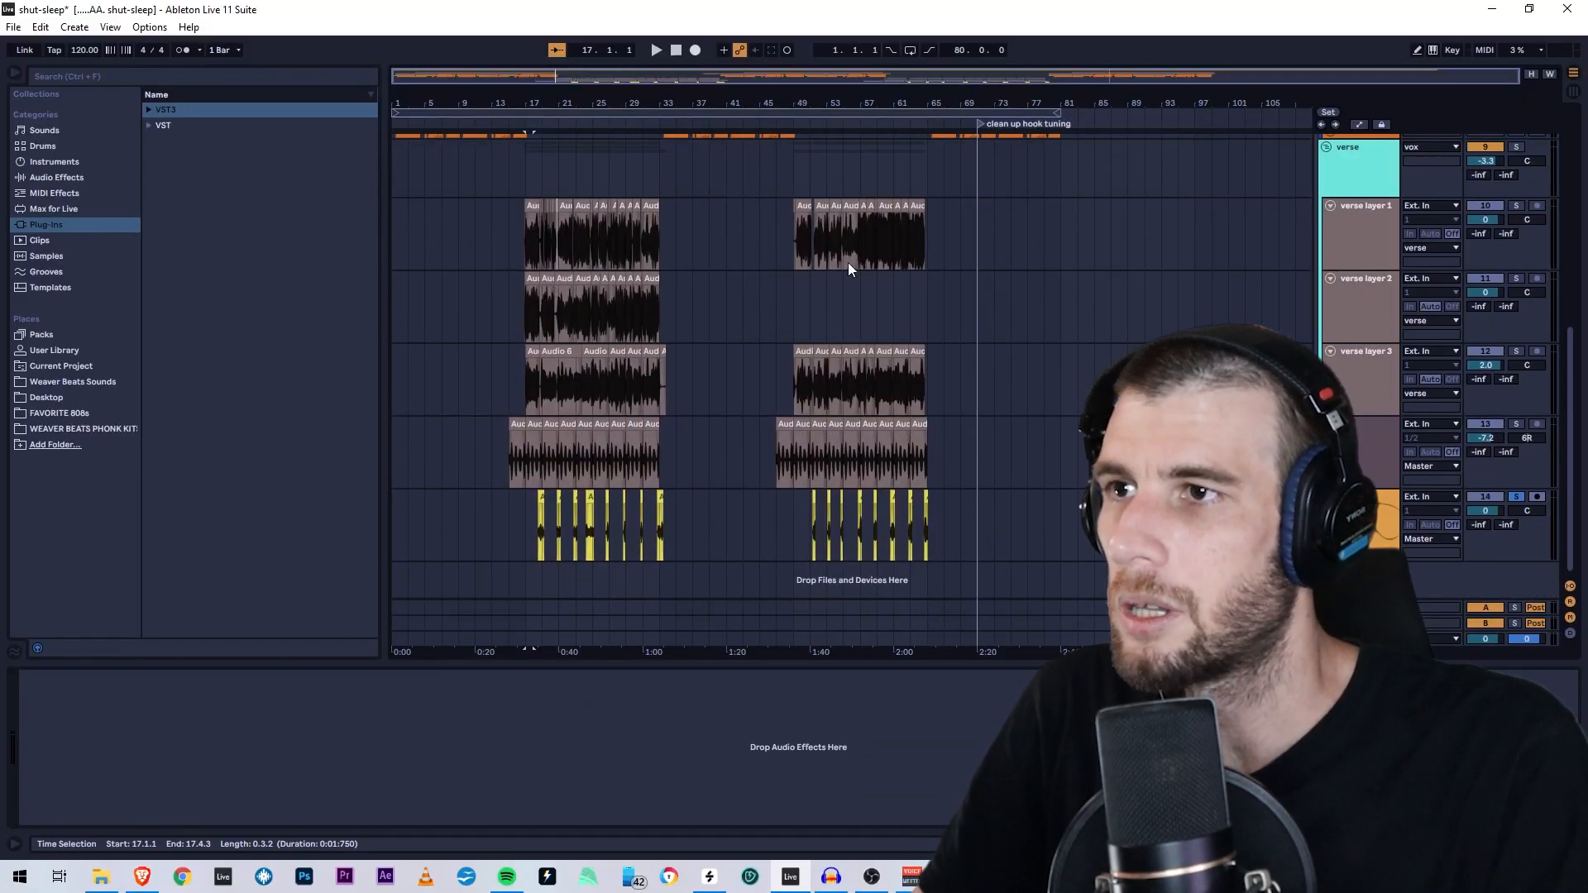
- Fold the verse group in the Session View and return to the hook tracks in the Arrangement View
key(Tab)
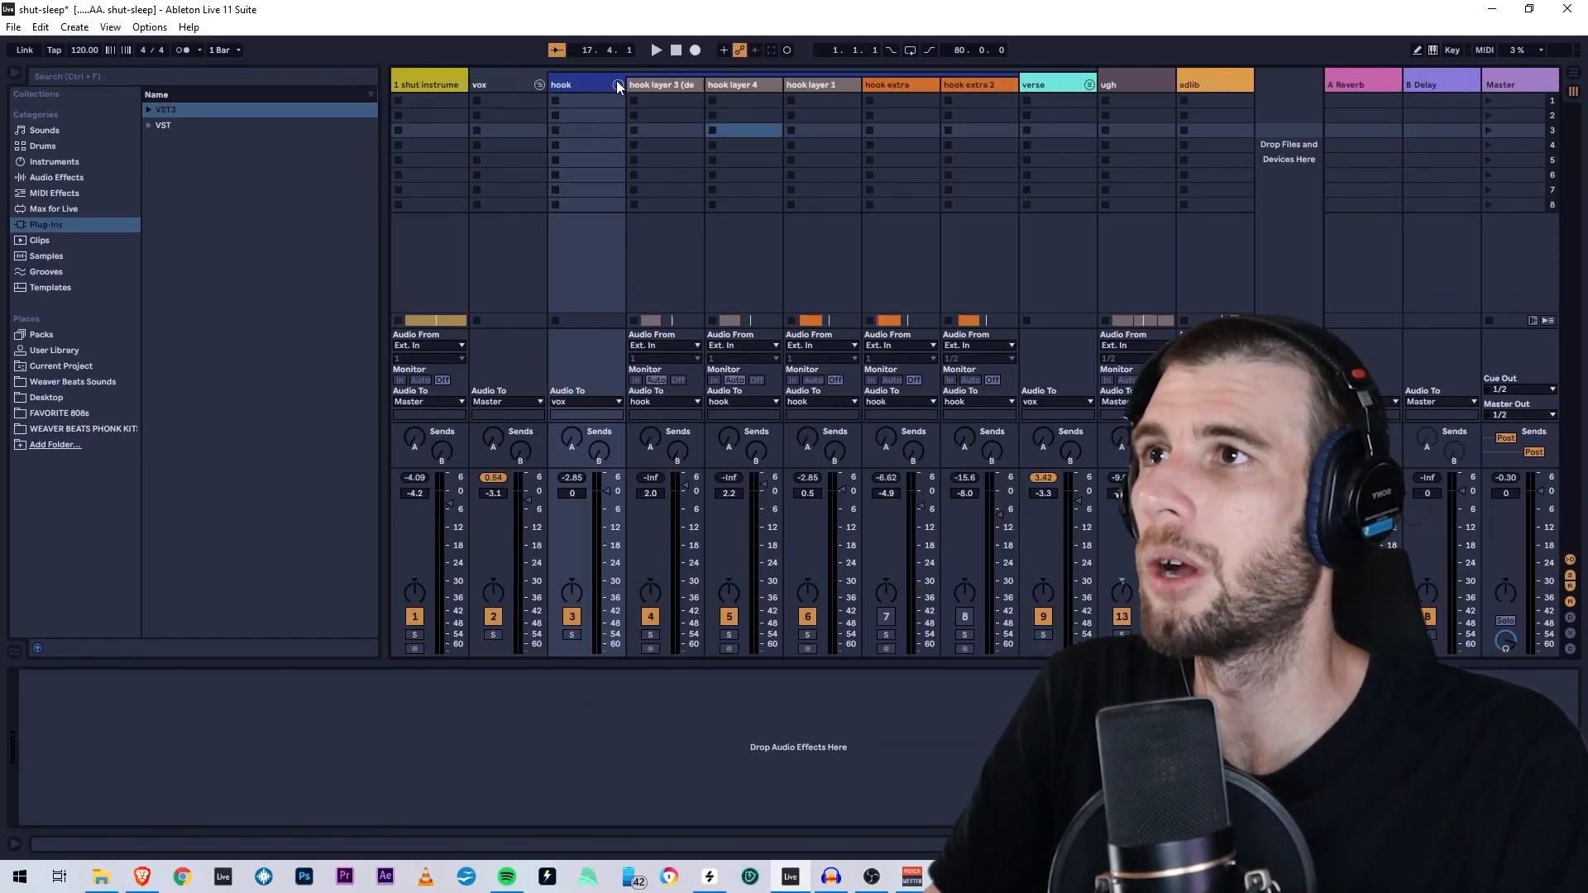
click(664, 85)
key(Tab)
scroll(1104, 314, up, 5)
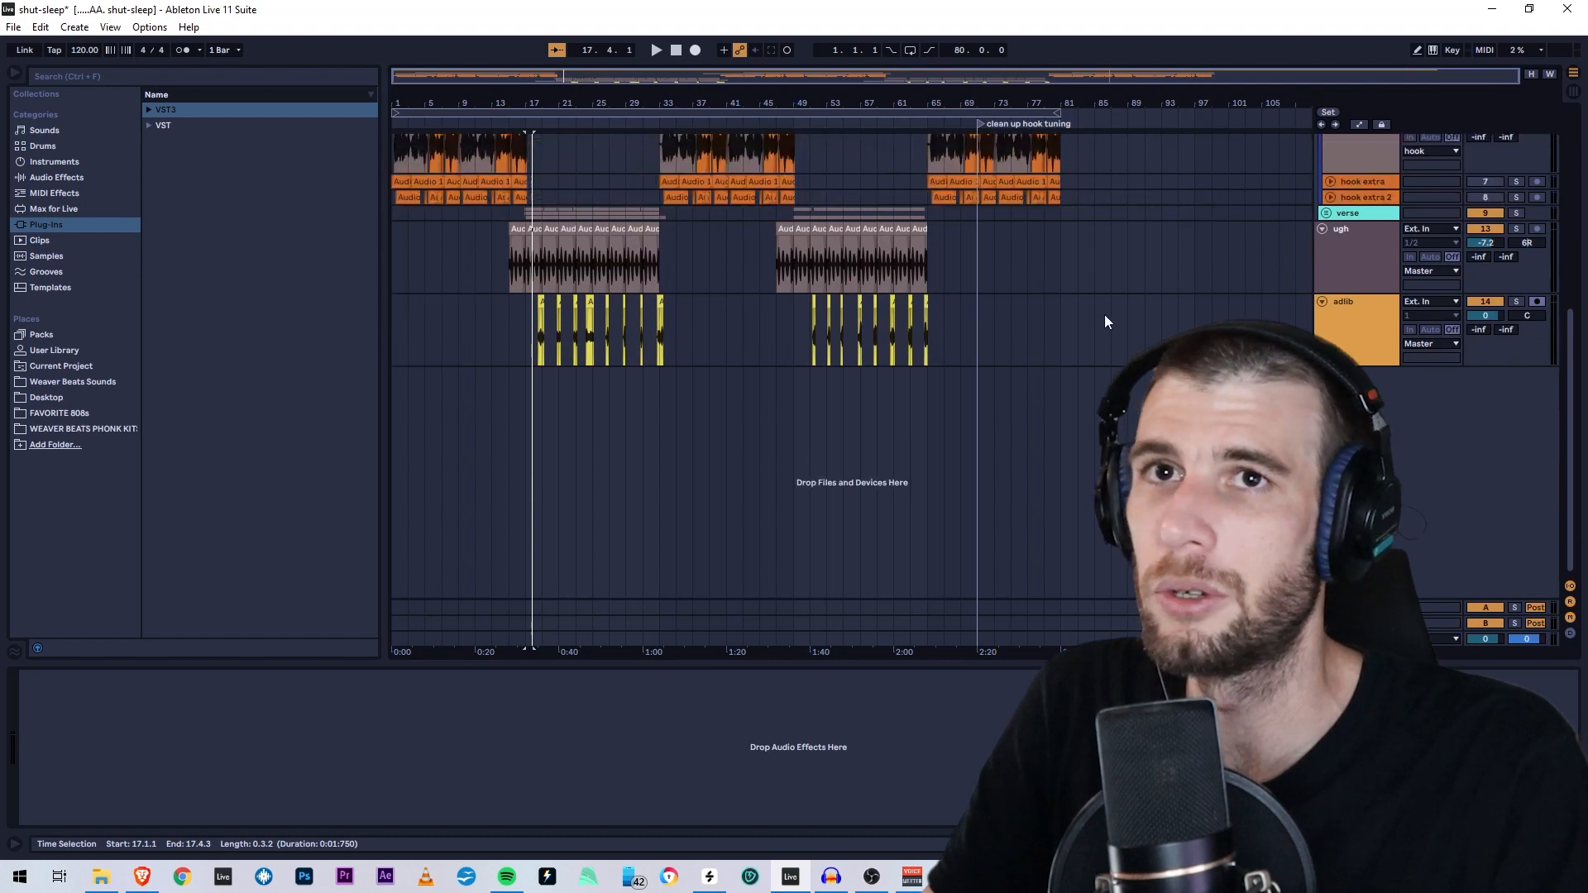
scroll(1337, 292, up, 3)
- Select all clips on the five hook tracks from 1.1.1 to 91.1.1 and show their shared clip settings
click(1111, 405)
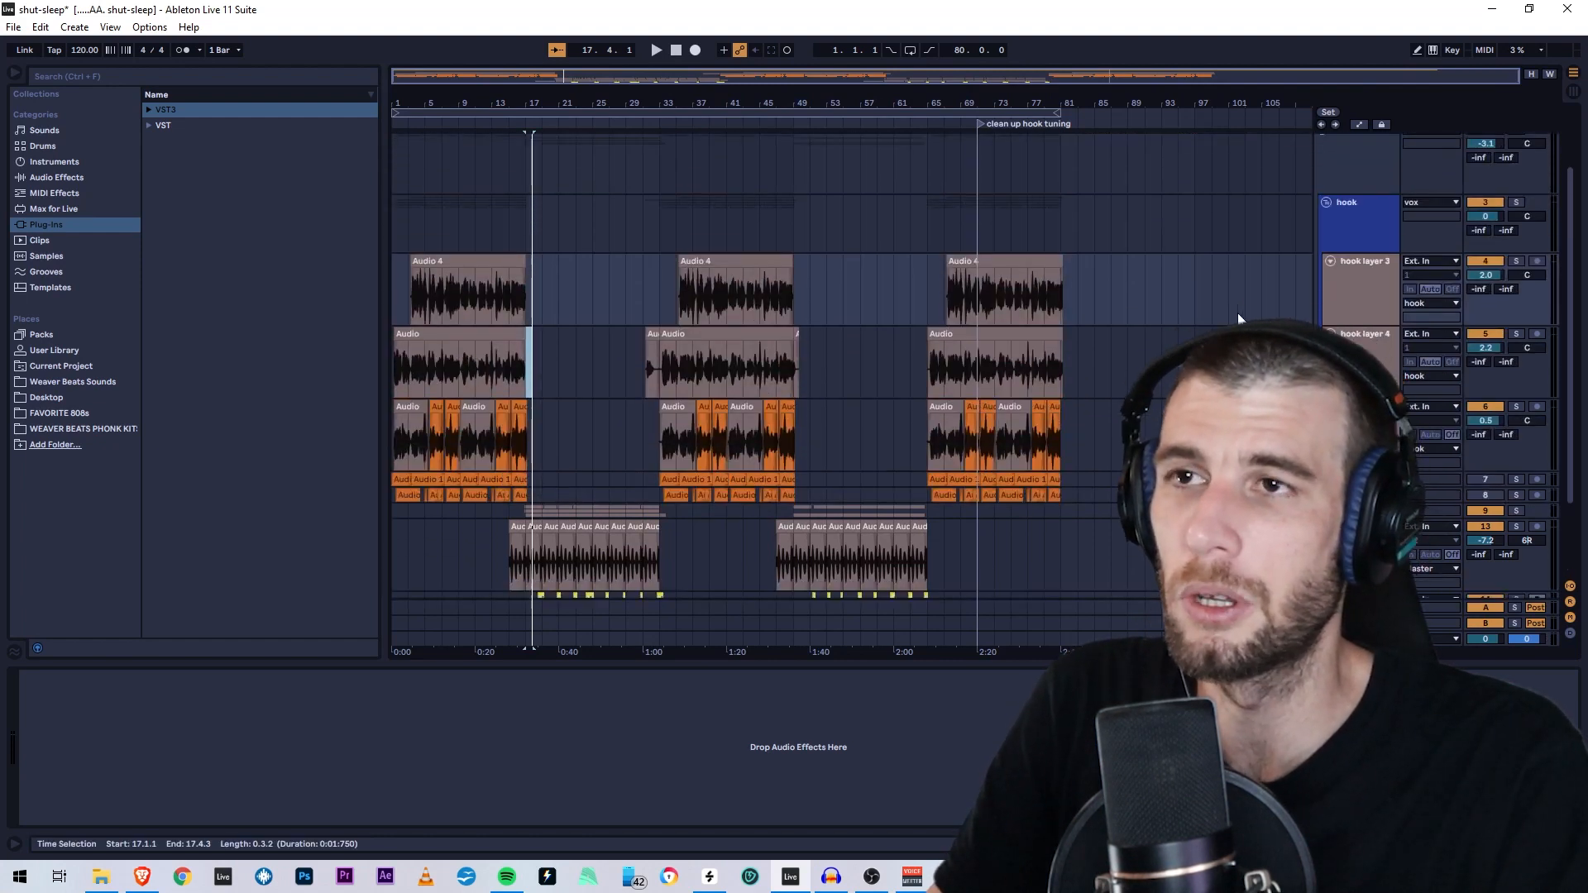
drag(1098, 435, 320, 240)
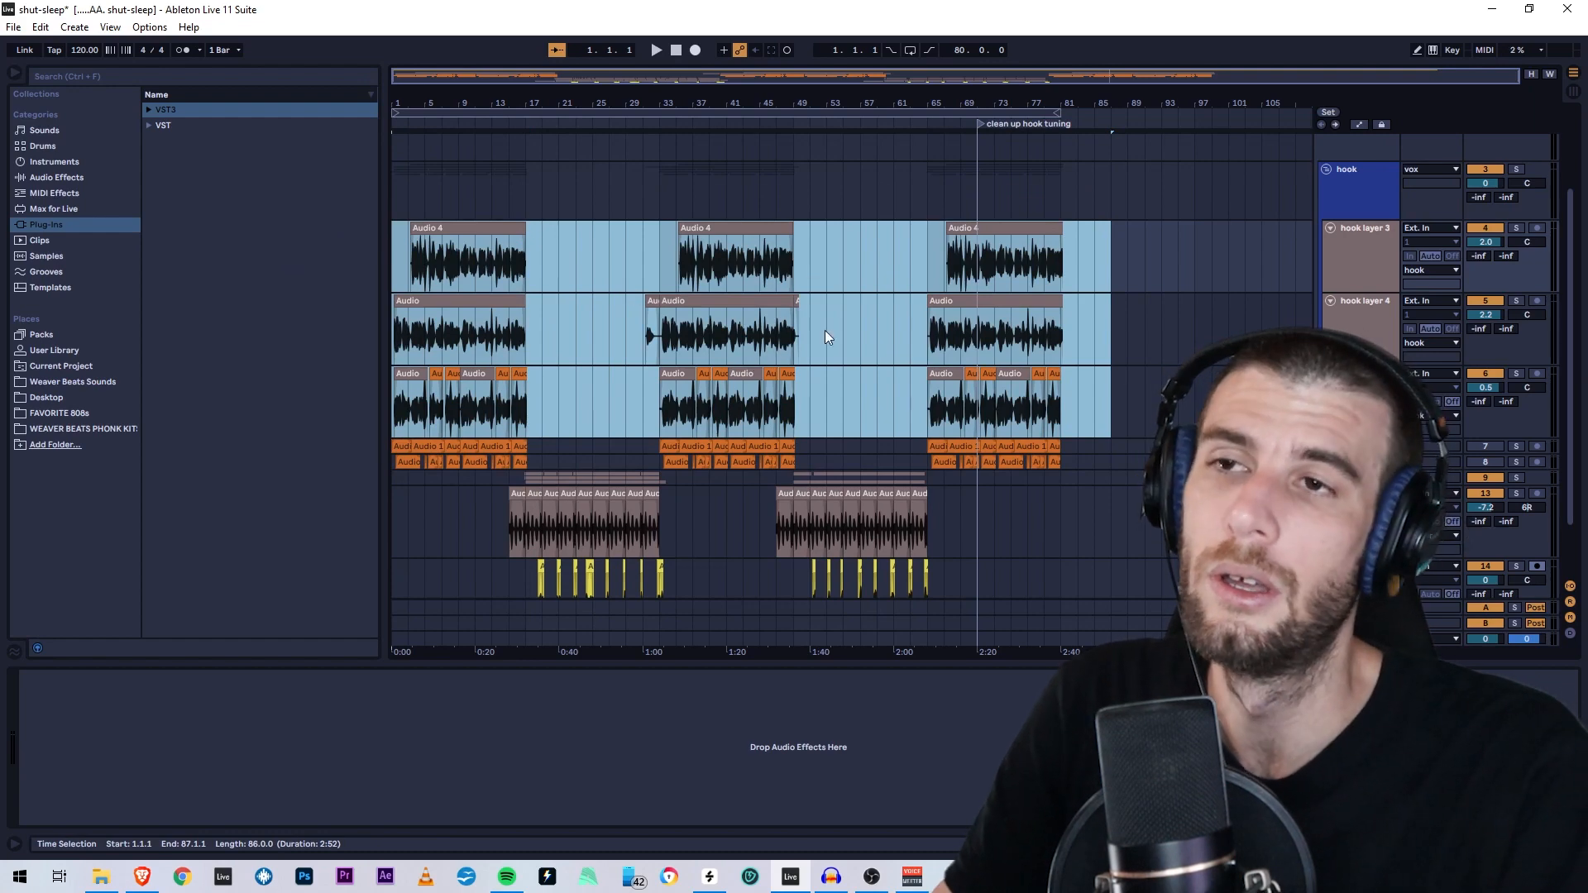
drag(1065, 463, 298, 252)
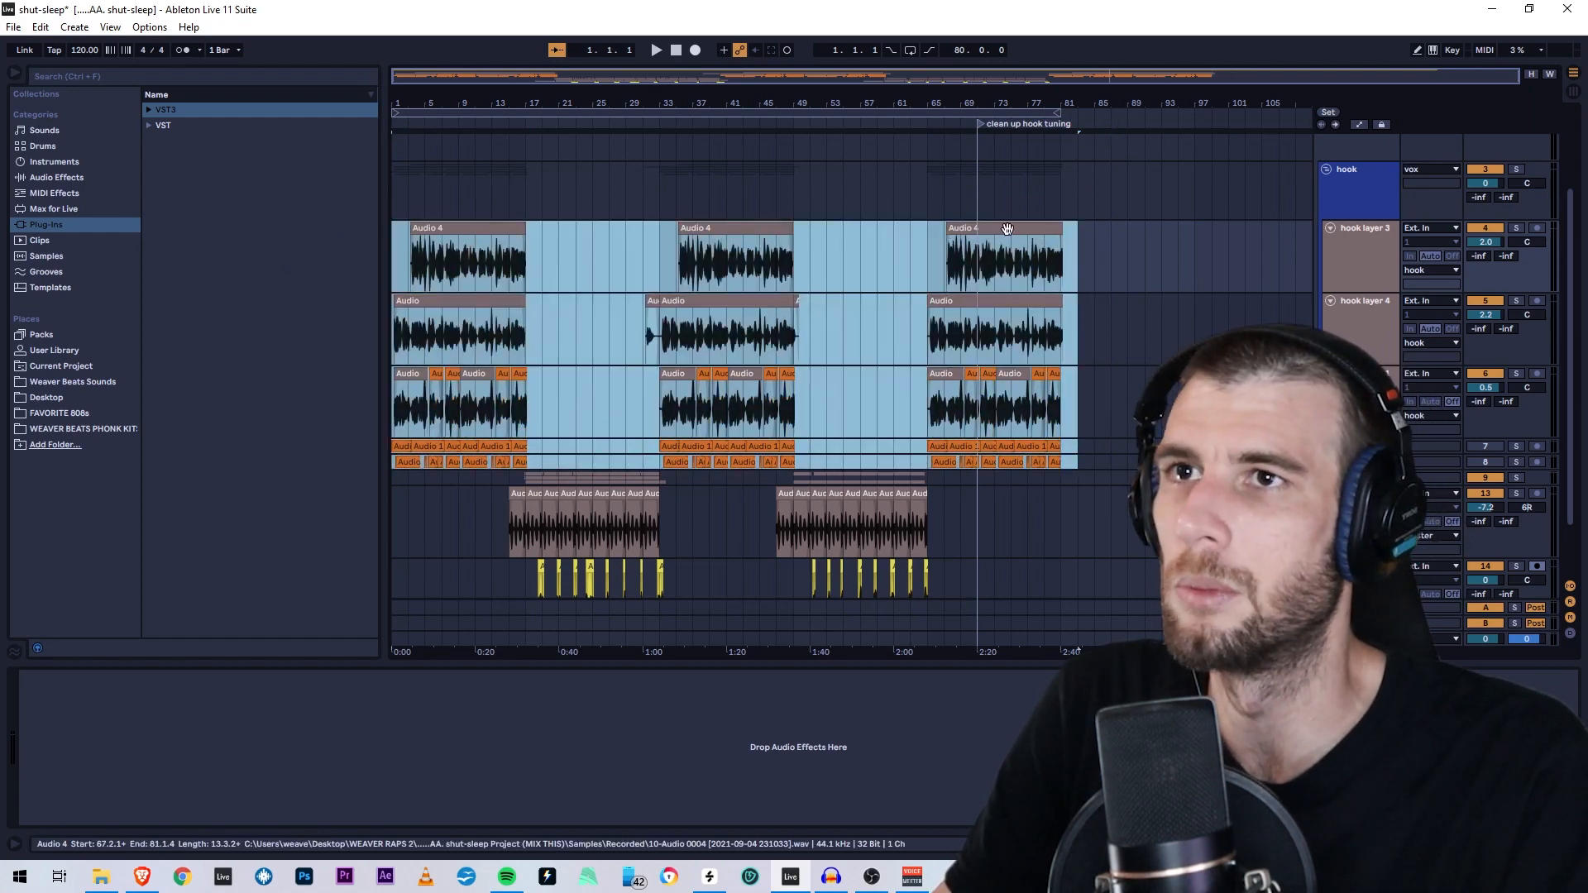
click(1007, 229)
drag(1147, 462, 319, 240)
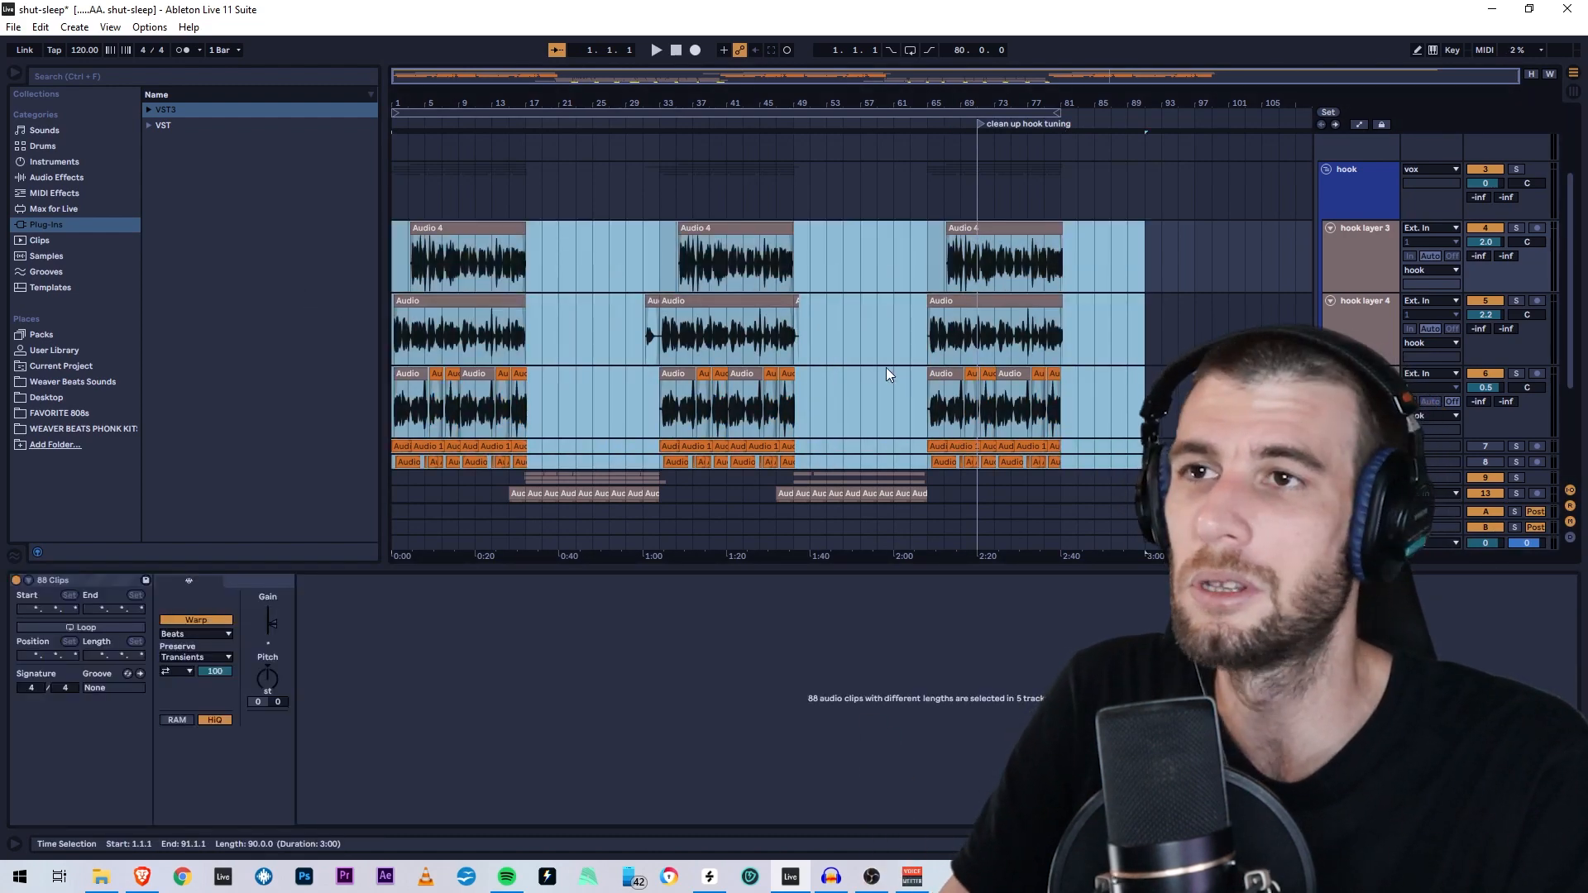
- Lower the clip gain of all the hook clips slightly
scroll(886, 368, down, 5)
drag(1027, 380, 394, 215)
drag(271, 623, 271, 630)
scroll(1067, 428, up, 4)
drag(1078, 413, 394, 170)
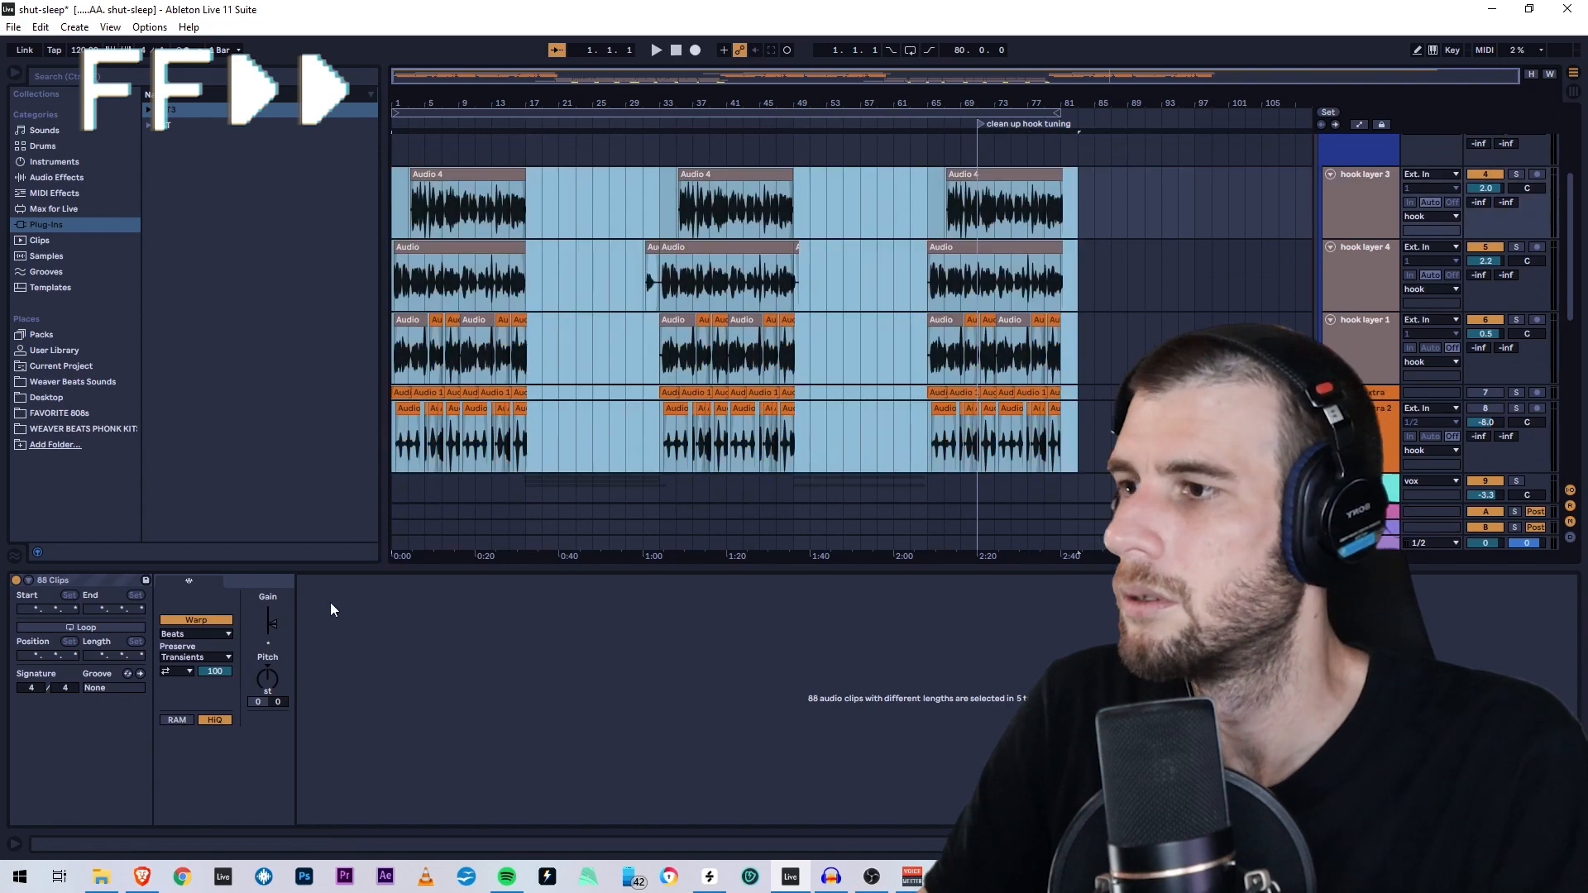
drag(271, 624, 271, 630)
- Lower the clip gain of the verse clips slightly across both verses
scroll(993, 223, up, 2)
scroll(992, 248, down, 8)
drag(977, 356, 475, 356)
drag(272, 623, 271, 630)
click(1080, 356)
- Set the arrangement loop to the first 16 bars, from 1.1.1 to 17.1.1
key(Tab)
key(Tab)
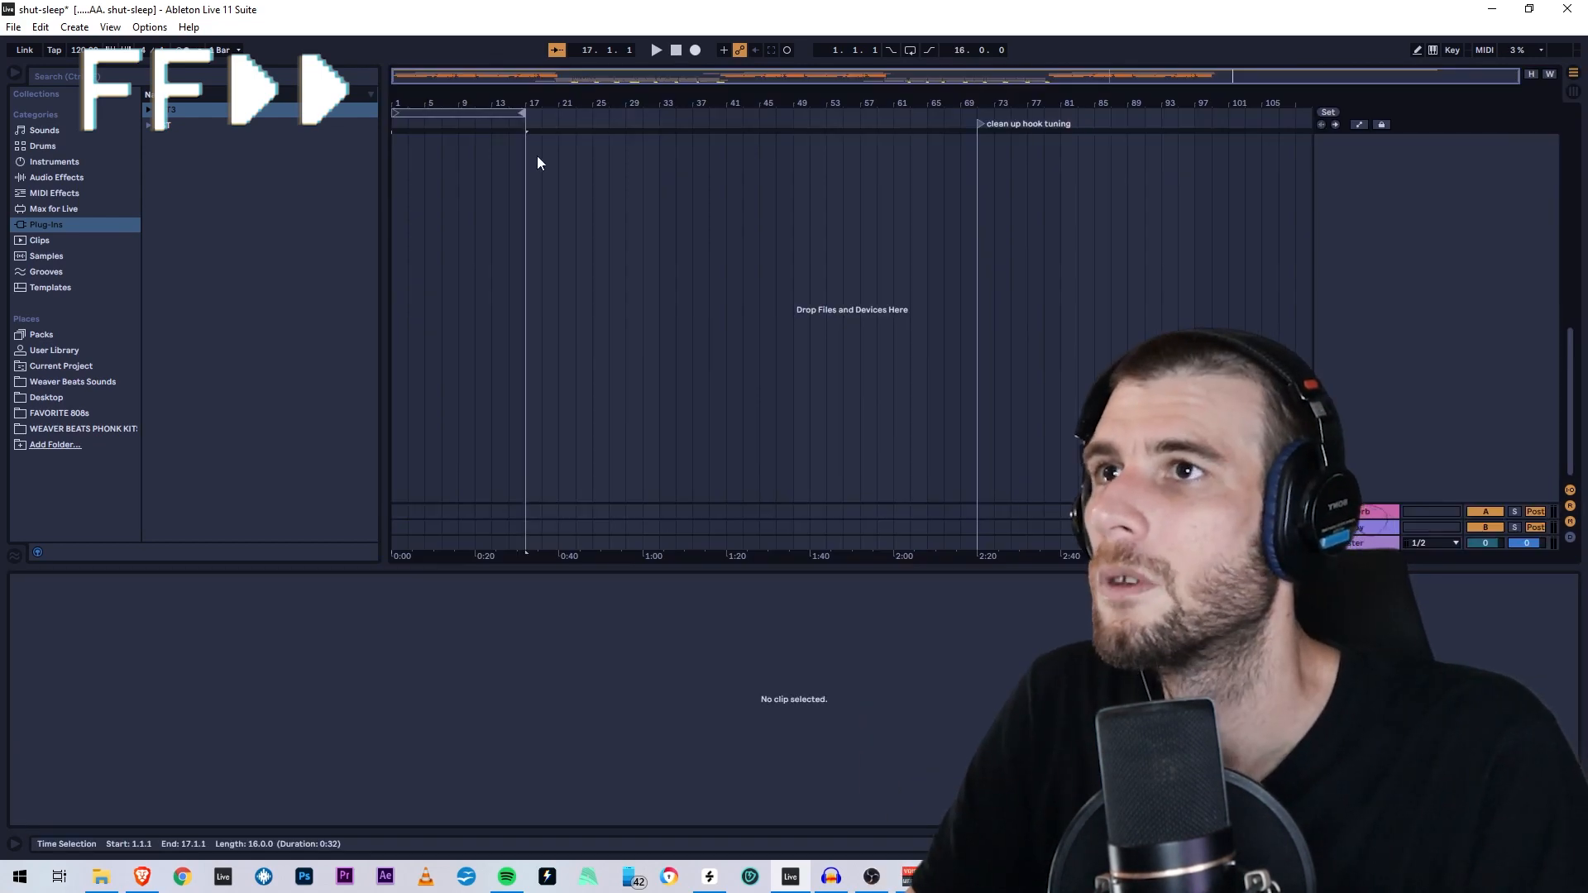
scroll(678, 321, up, 4)
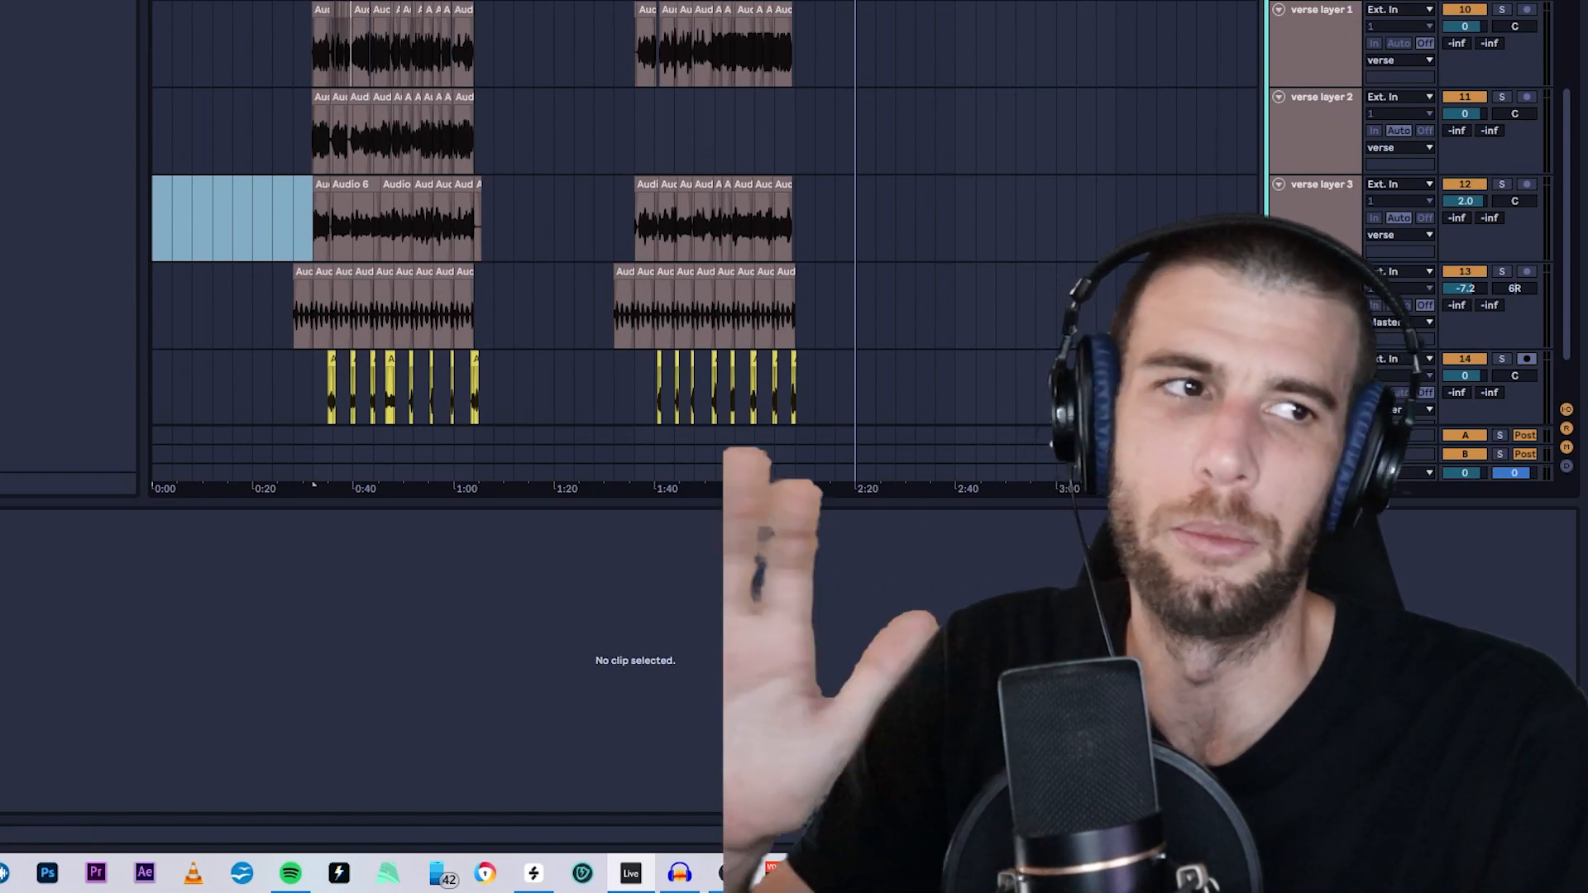
key(ctrl+l)
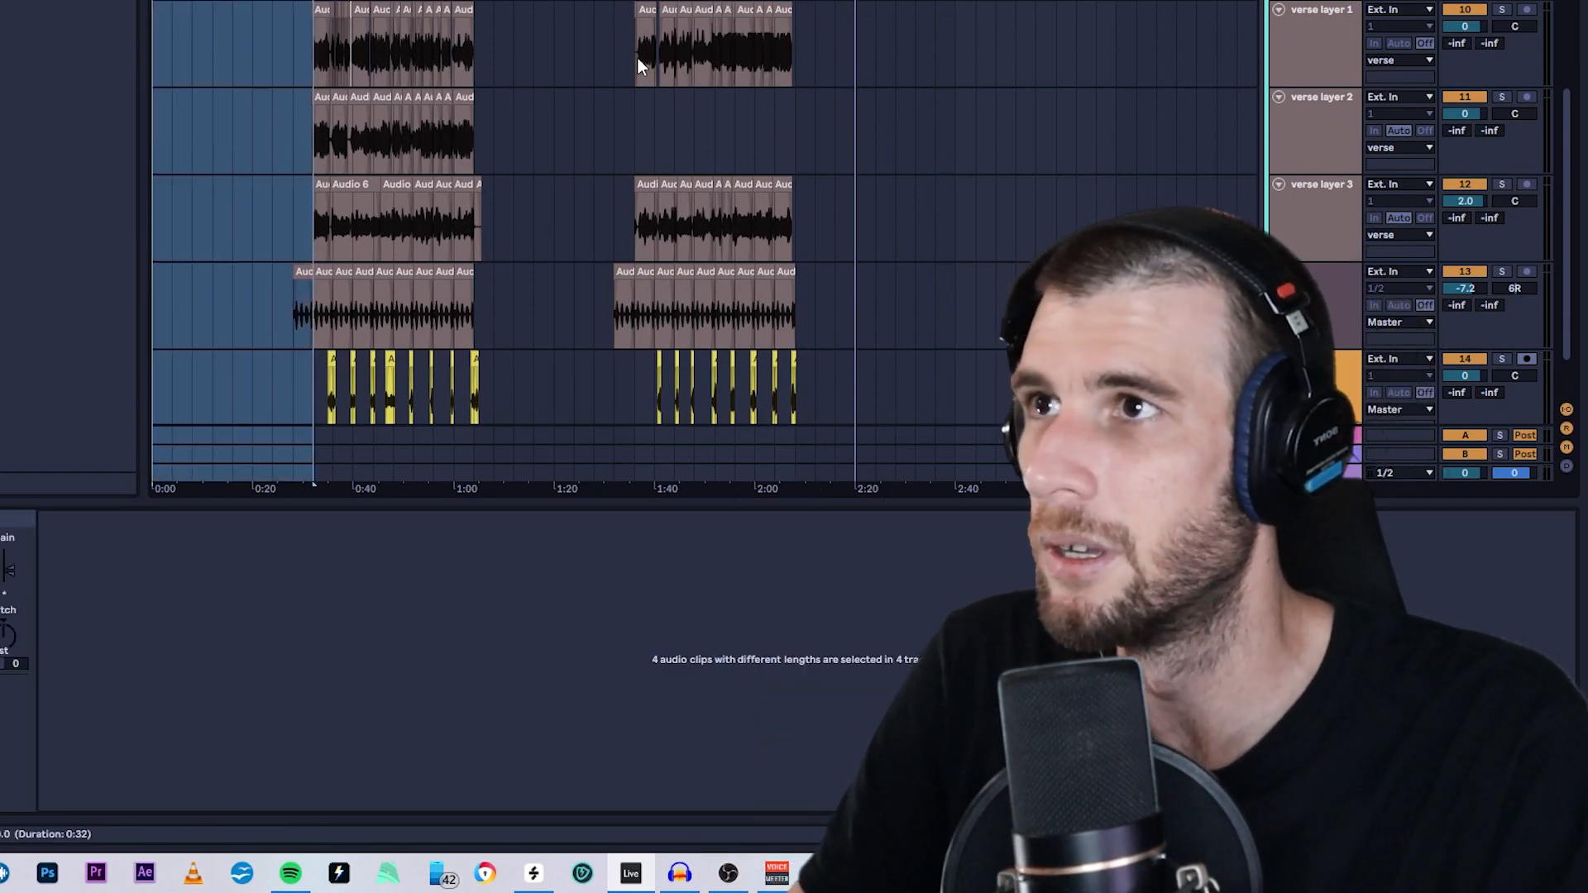
- Fold the verse group in the arrangement so its layer tracks are collapsed
scroll(814, 176, up, 5)
scroll(824, 177, up, 1)
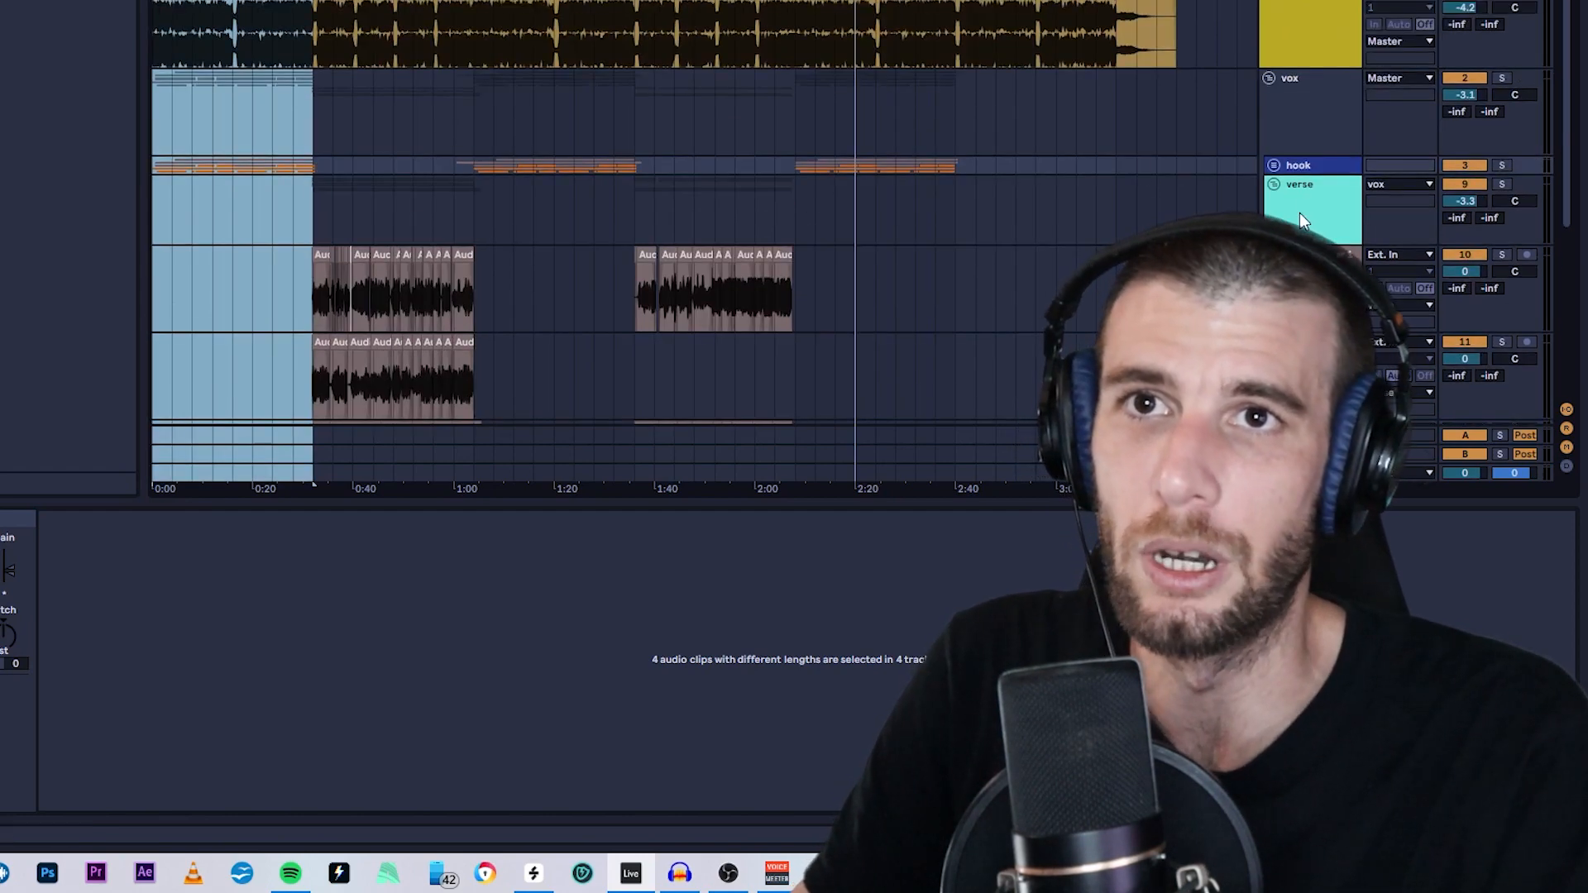
click(1274, 184)
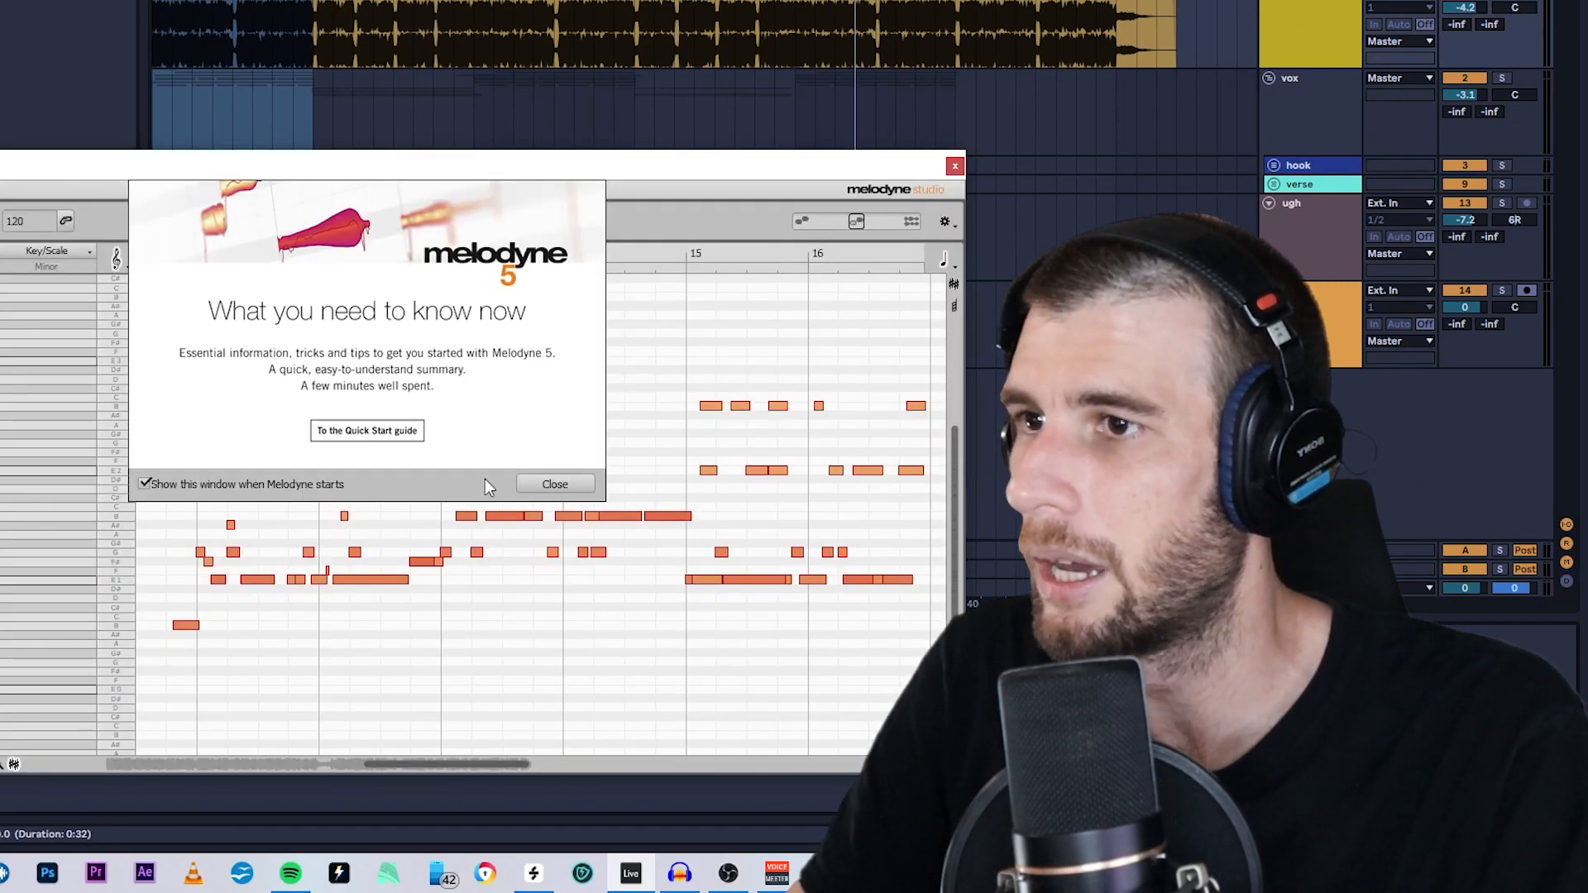
- Dismiss Melodyne's welcome window and the browser update page, and open Melodyne's scale options
click(555, 484)
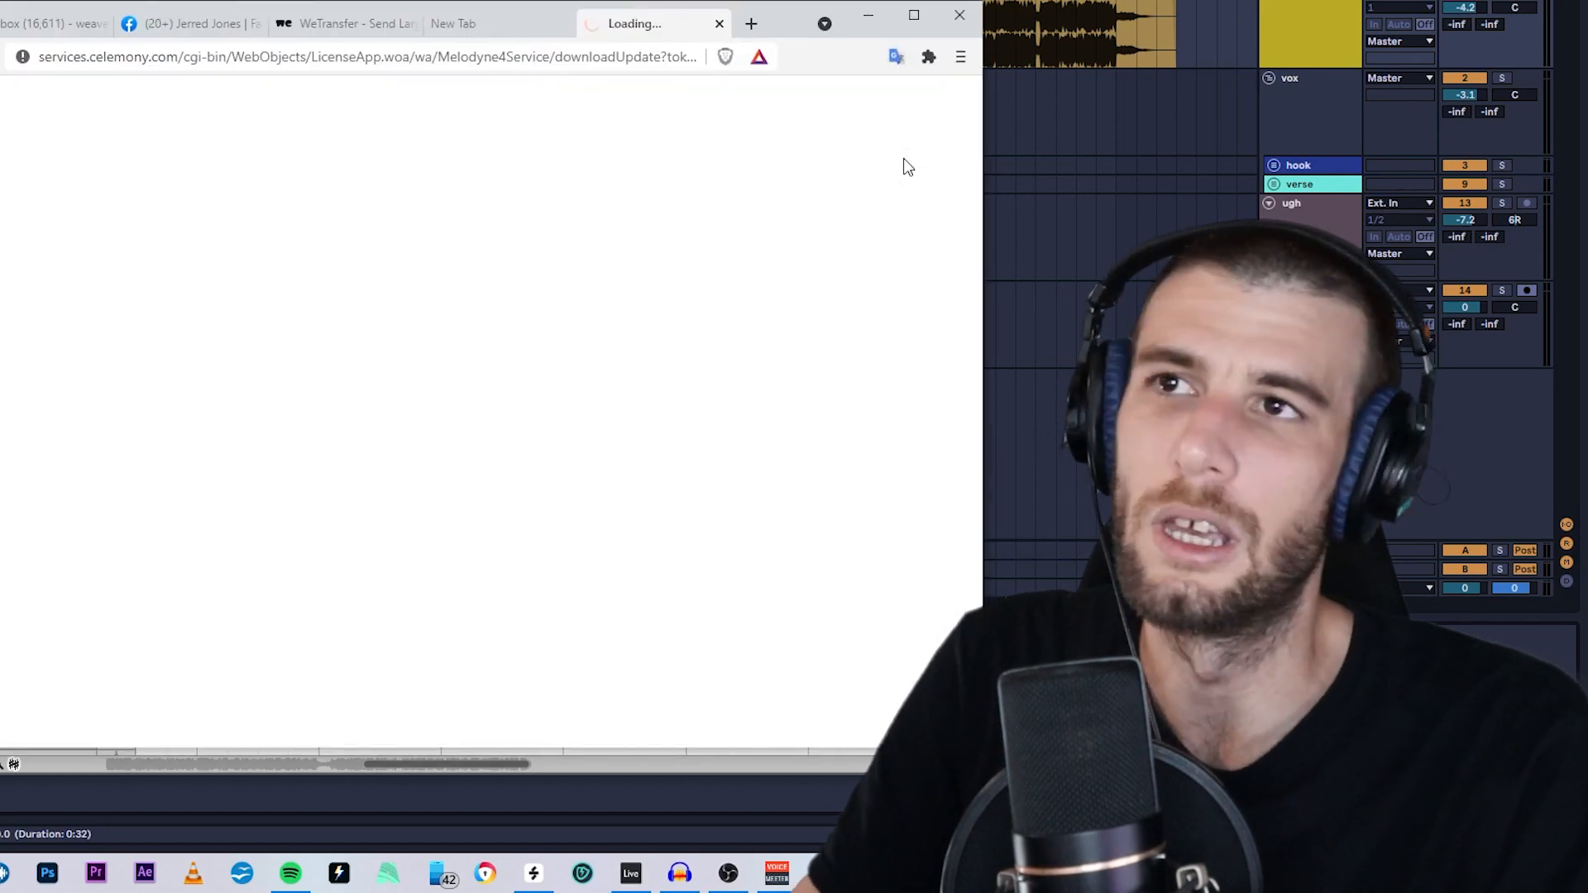
click(719, 24)
text(h,)
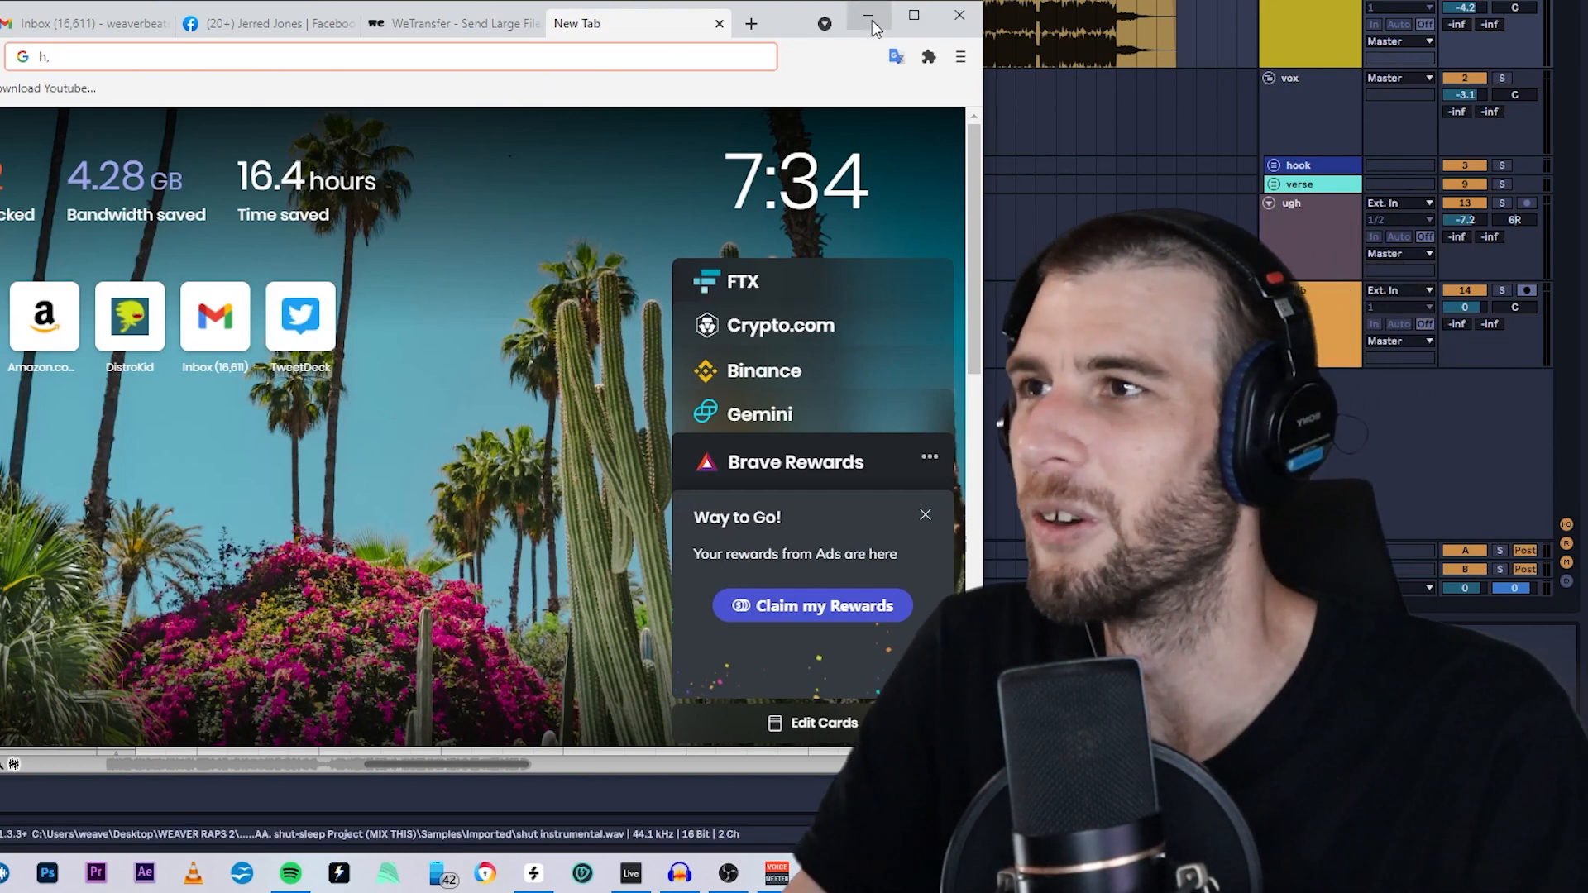
click(877, 20)
click(74, 357)
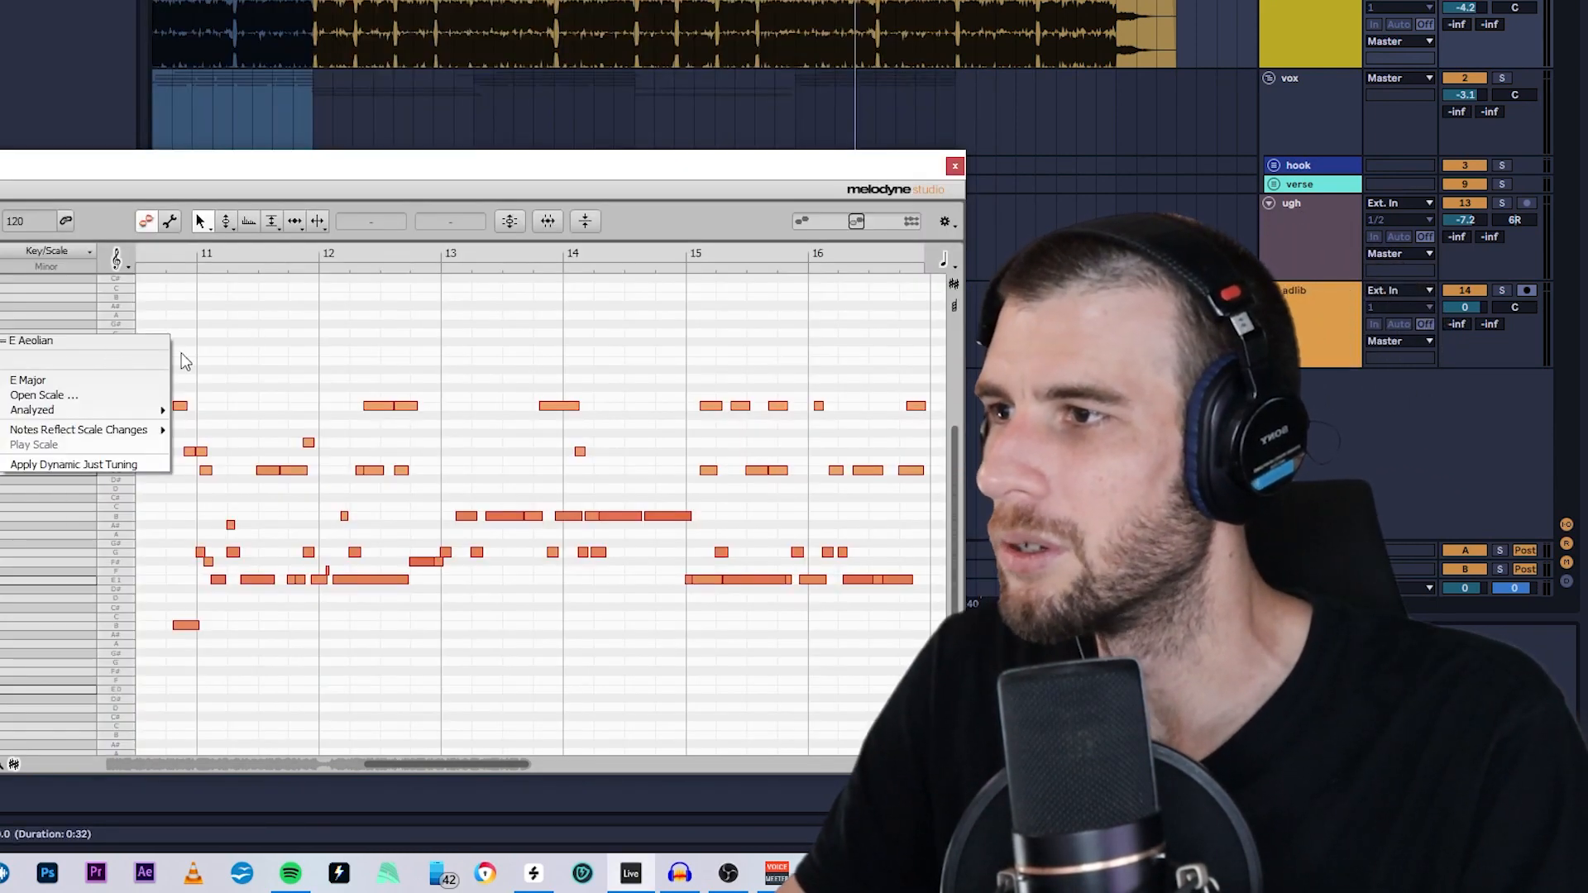
click(122, 356)
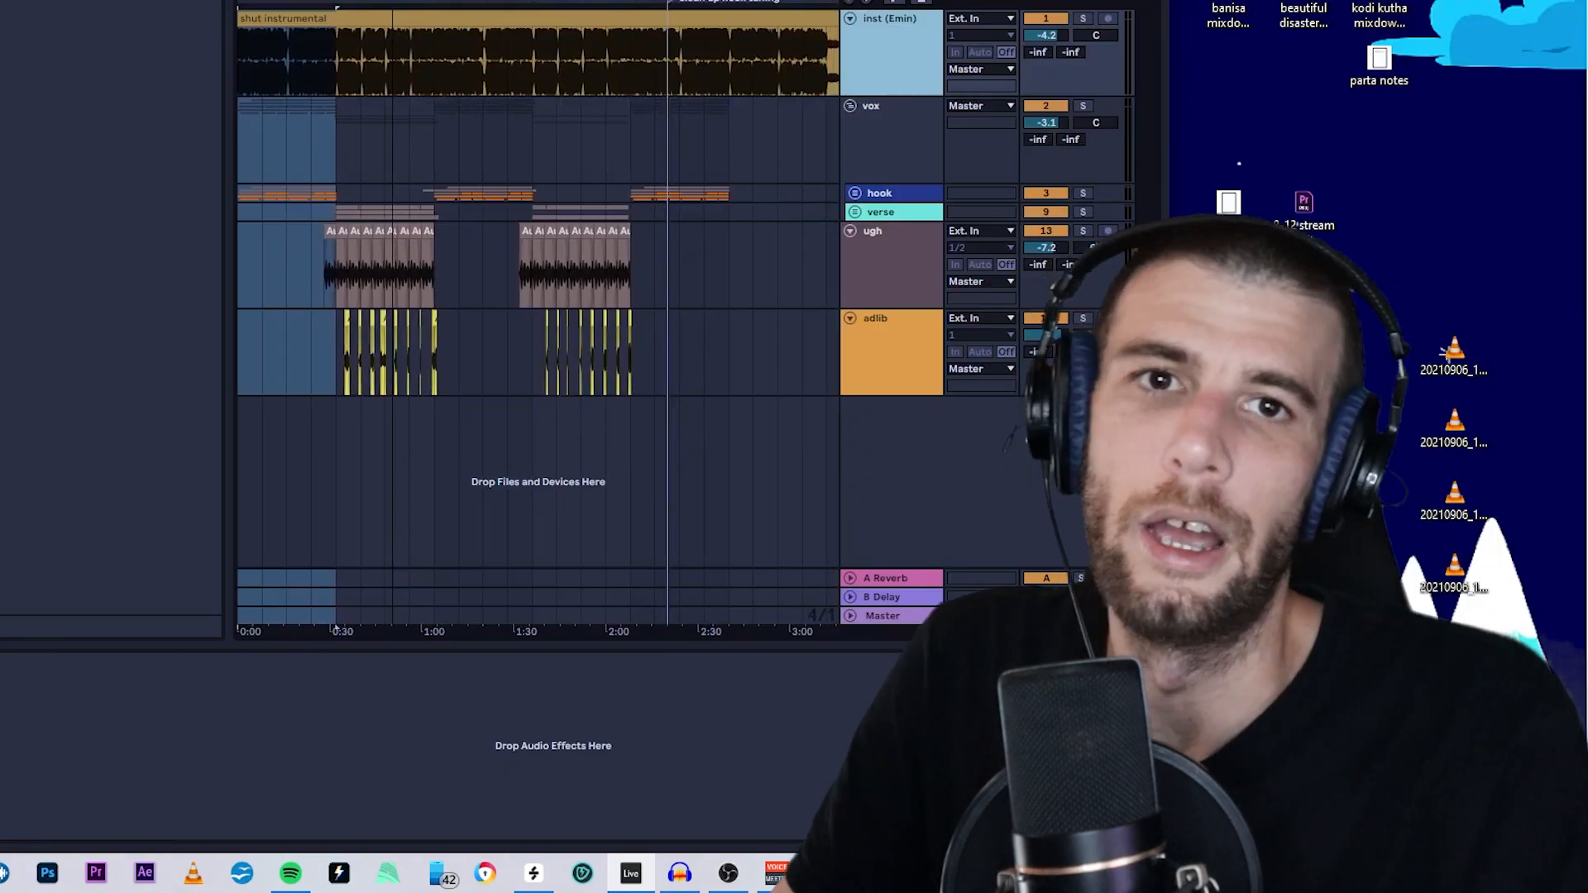
scroll(538, 322, down, 2)
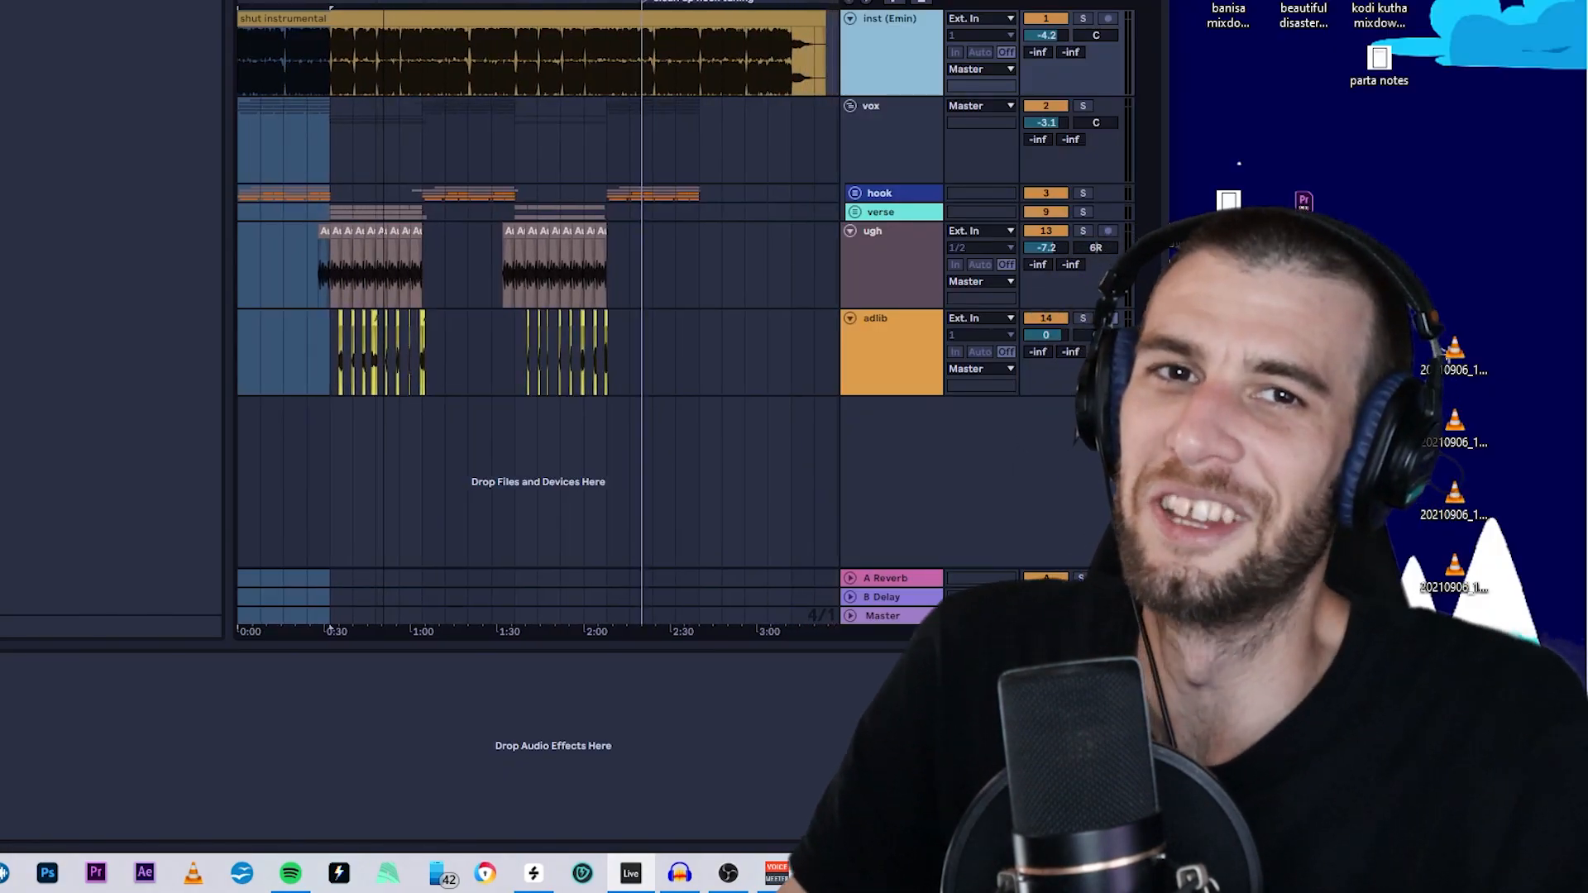
drag(383, 3, 382, 0)
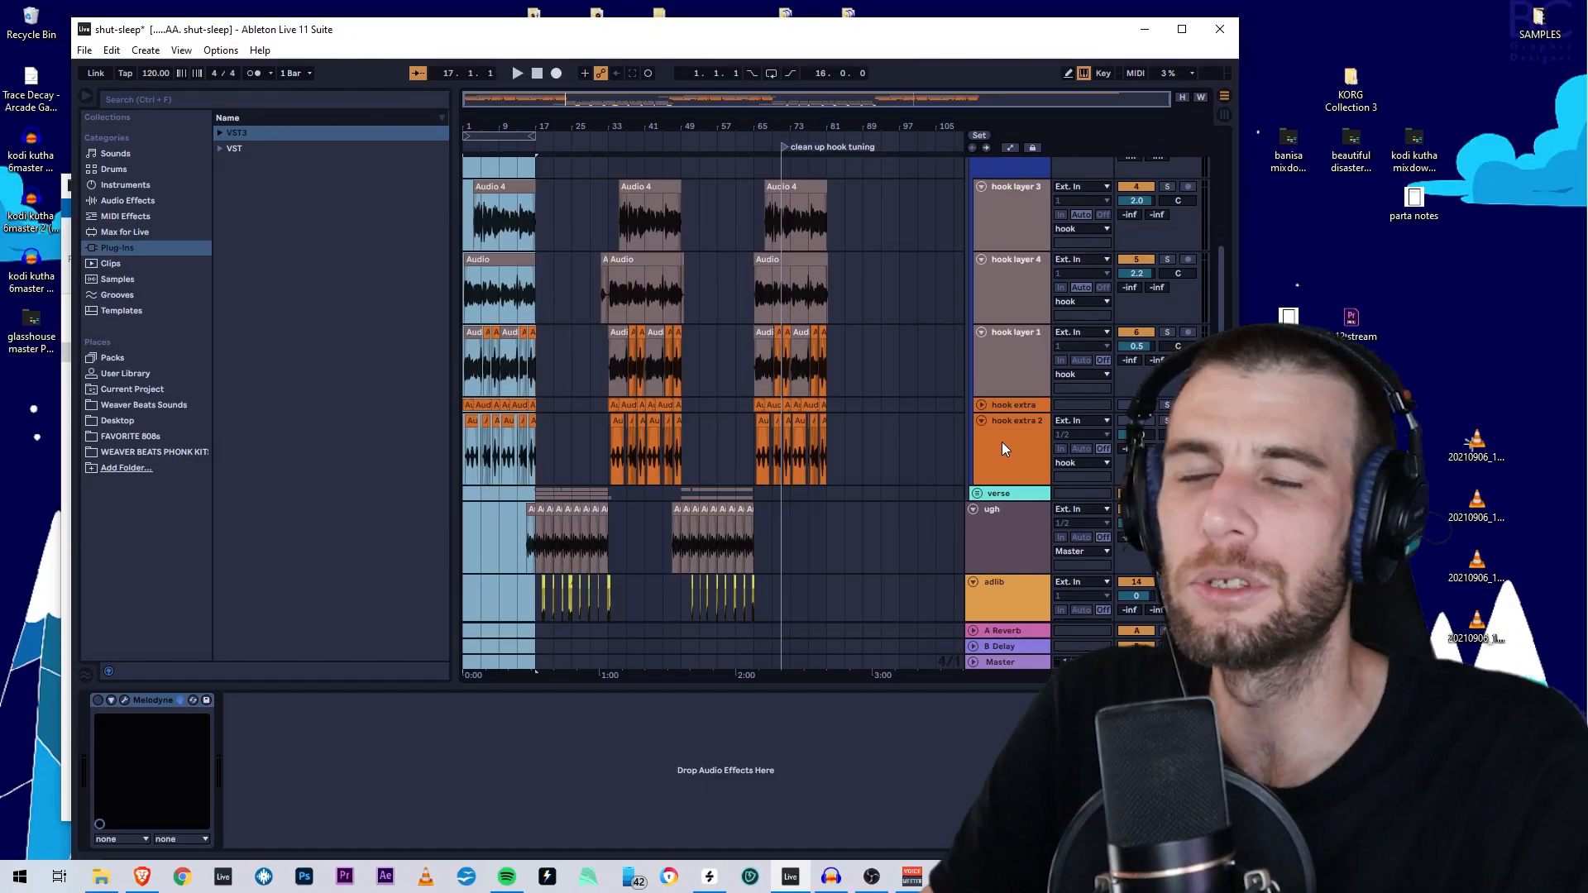
click(981, 405)
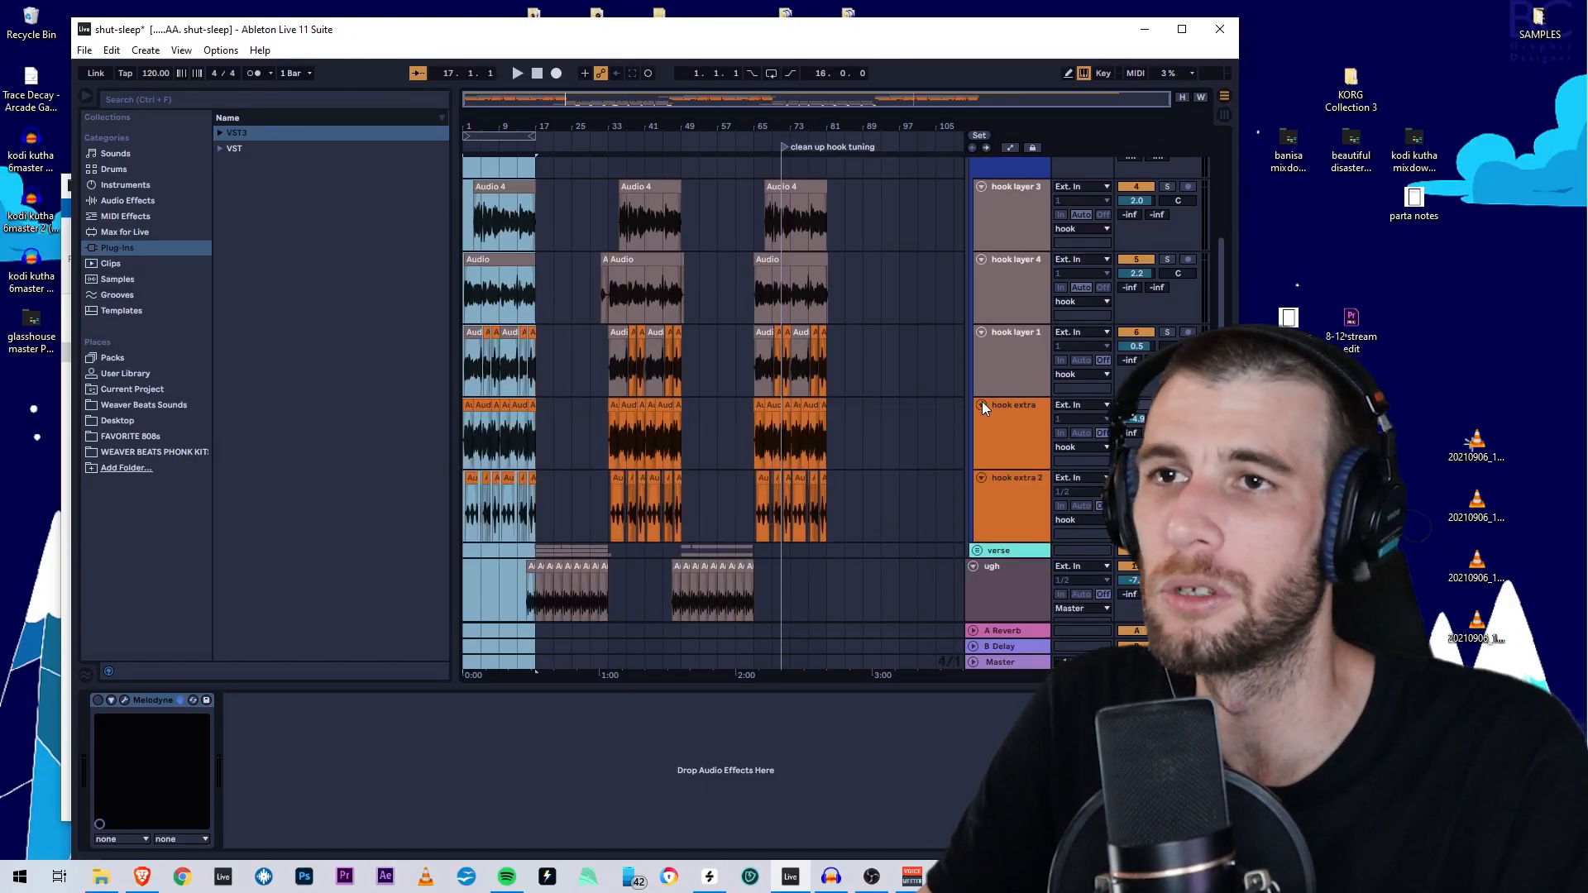
click(982, 404)
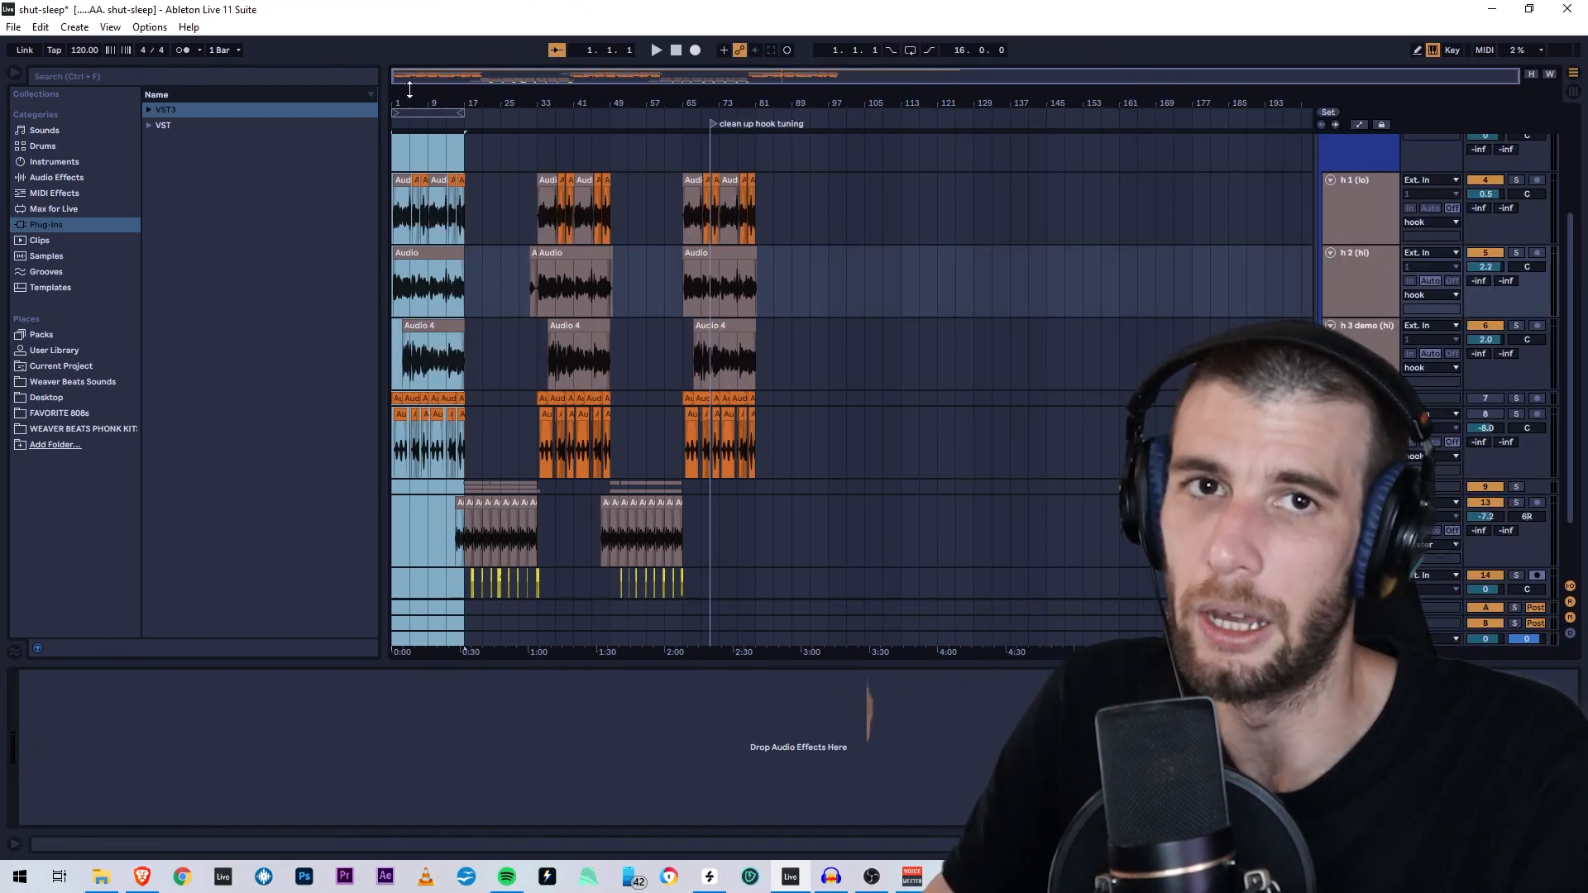
- Find the mouth-noise plug-in by searching for "mouth" and add RX 8 Mouth De-click to the h 1 (lo) track
drag(423, 97, 1158, 182)
drag(627, 103, 392, 81)
drag(1290, 104, 698, 228)
scroll(910, 309, up, 3)
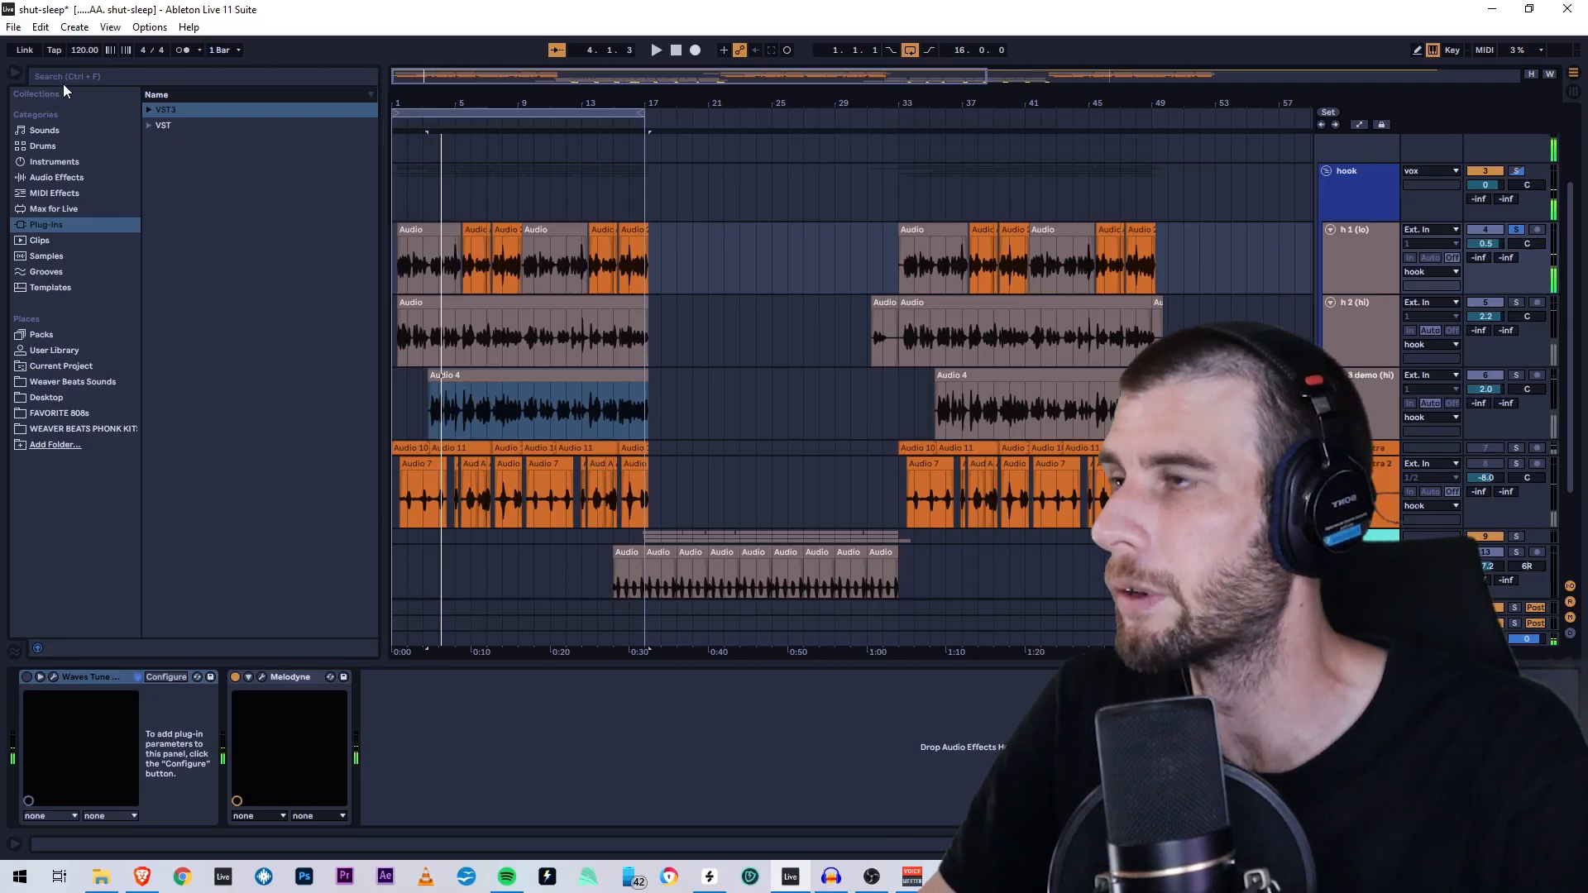
click(77, 78)
text(mouth)
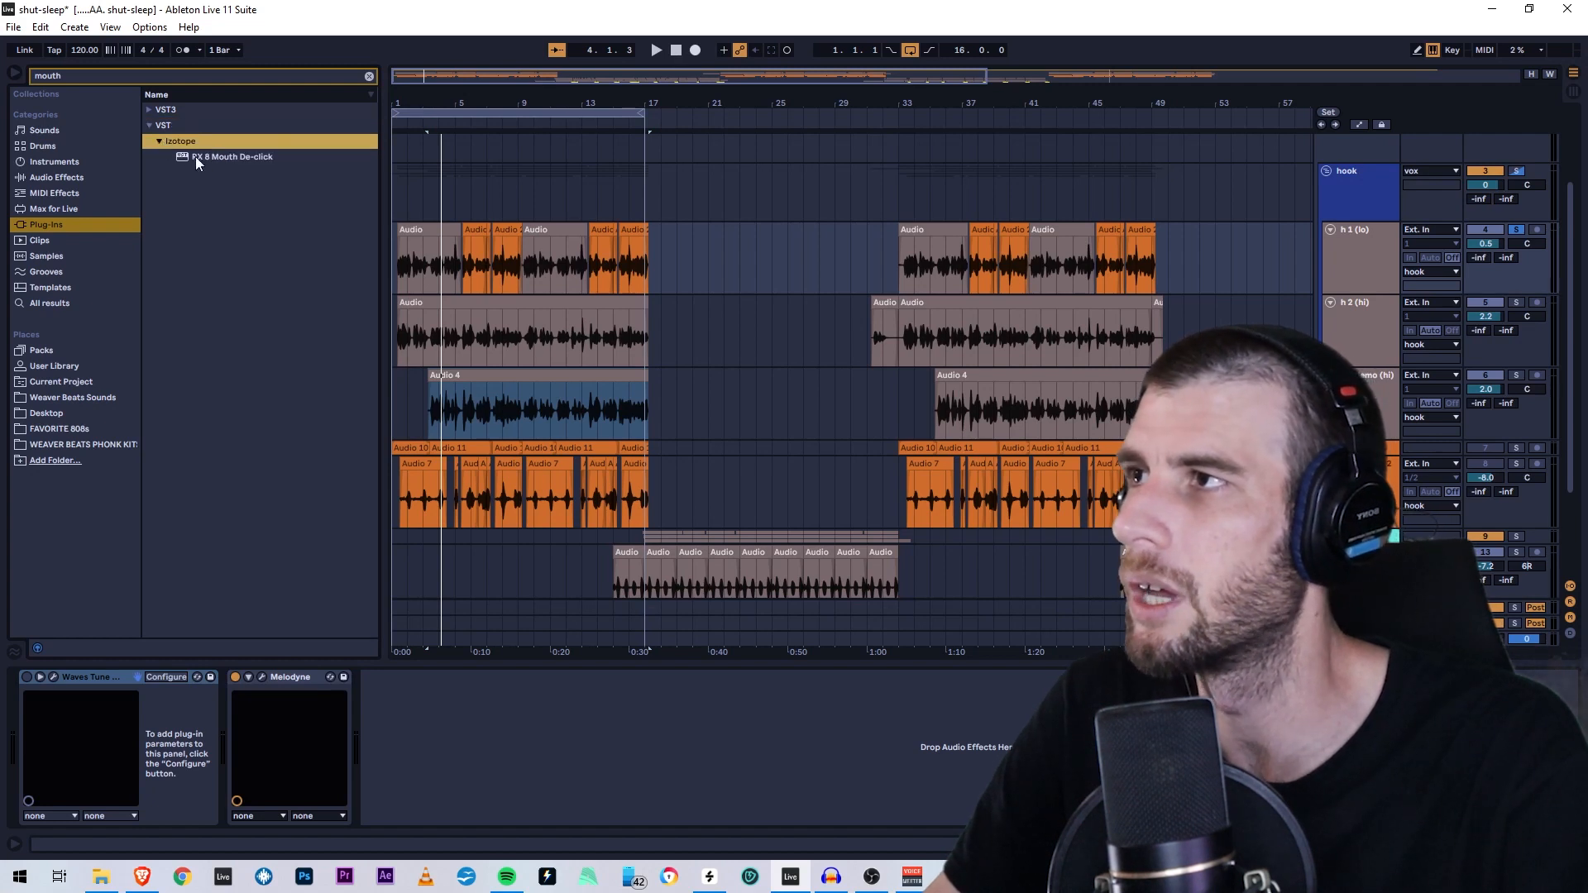
click(198, 157)
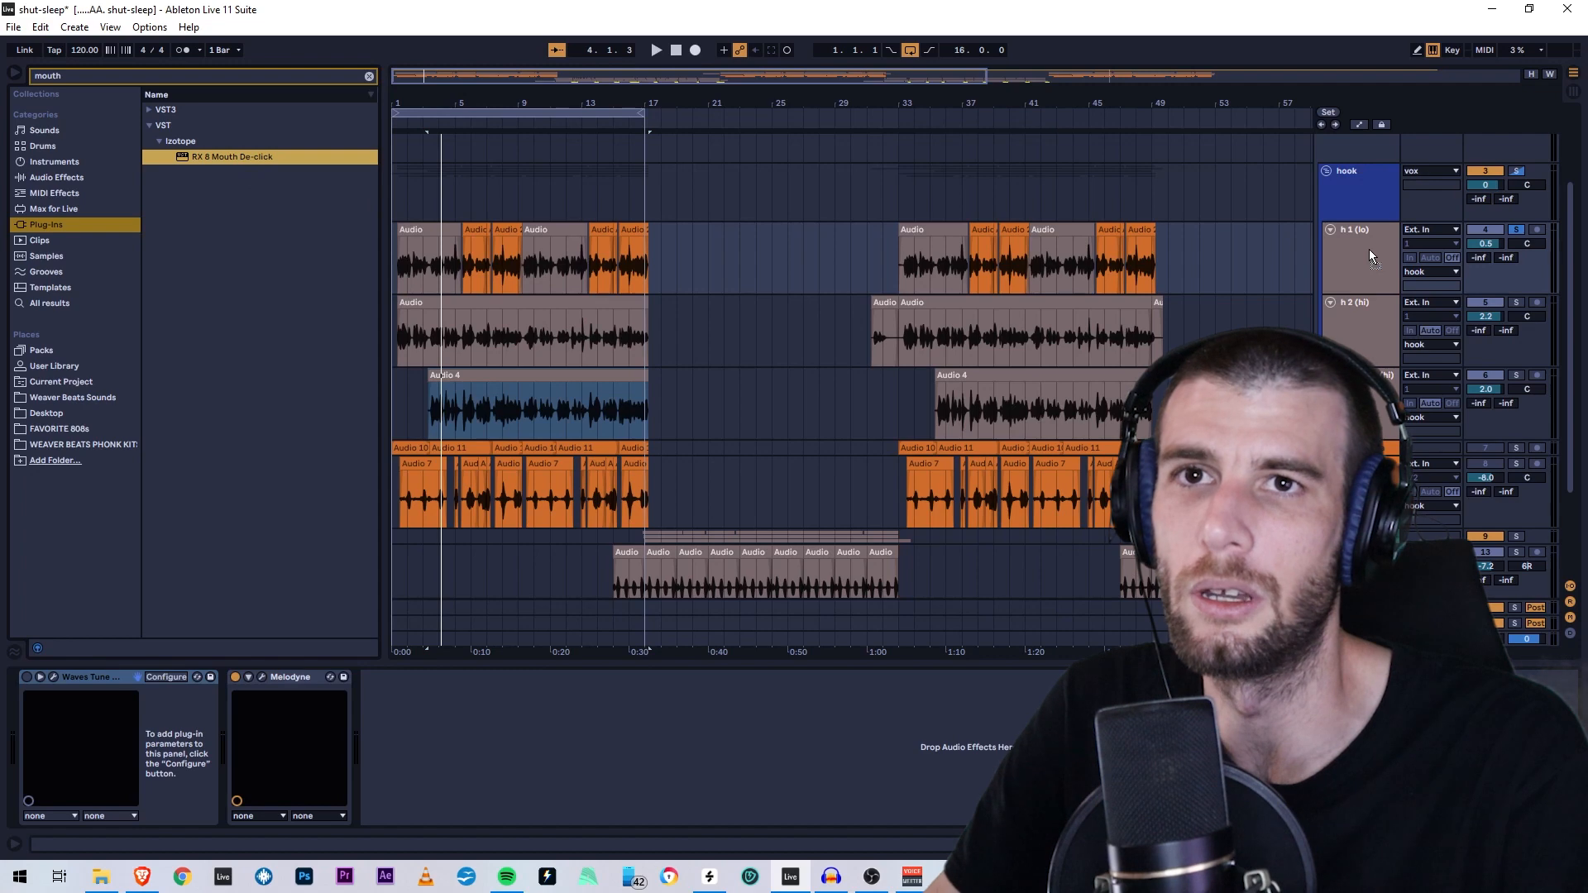
key(Return)
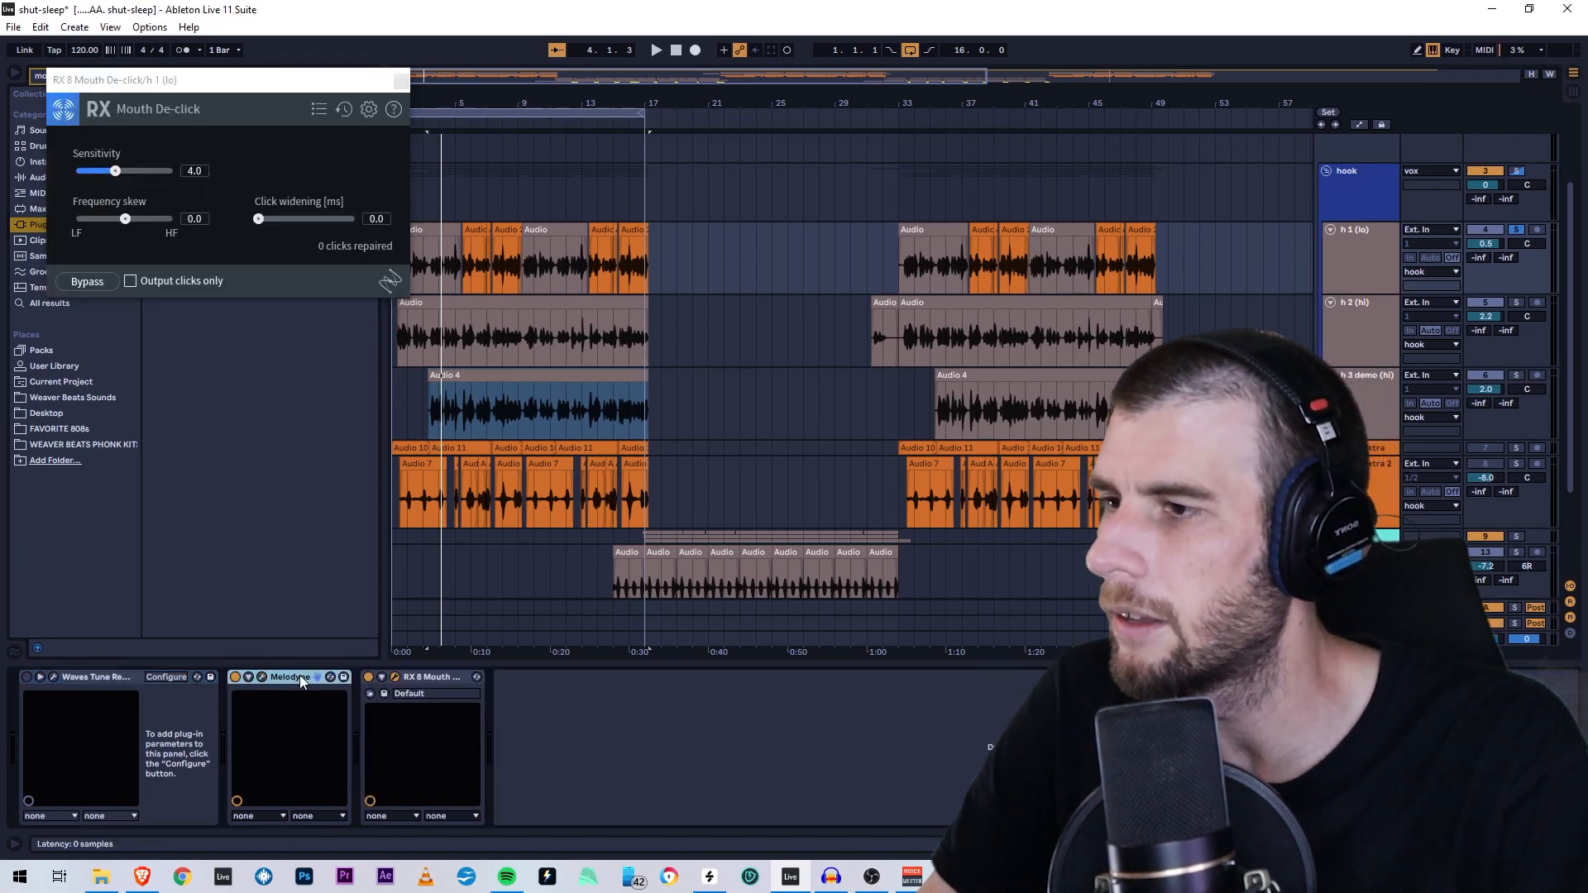
- Add RX 8 Mouth De-click to the h 3 demo (hi) track with its default settings and close its window
click(395, 678)
click(395, 677)
key(space)
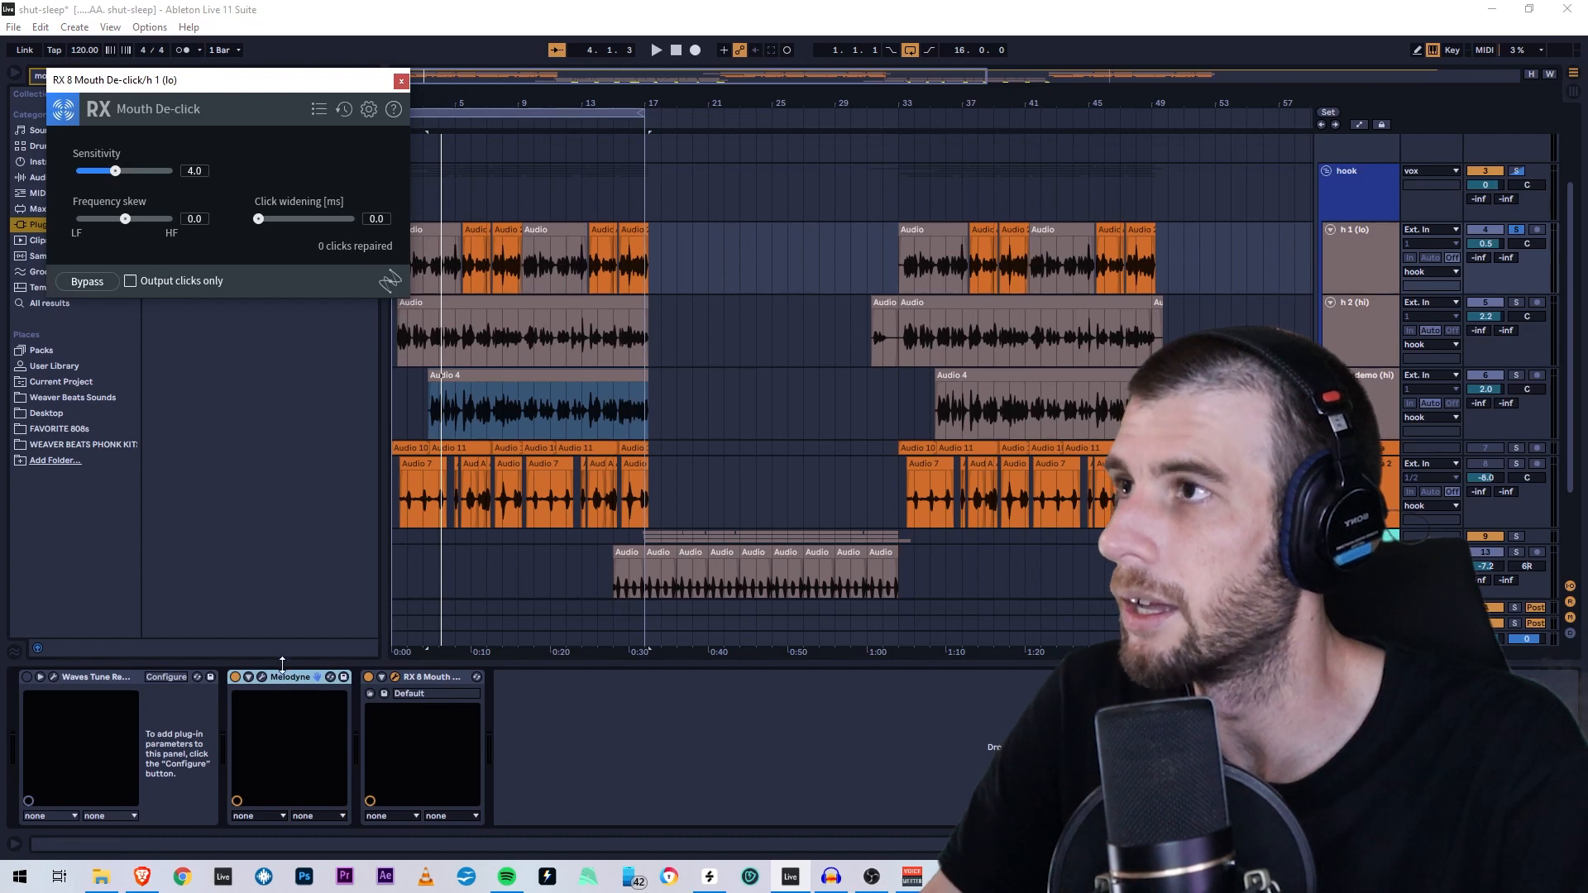
click(442, 677)
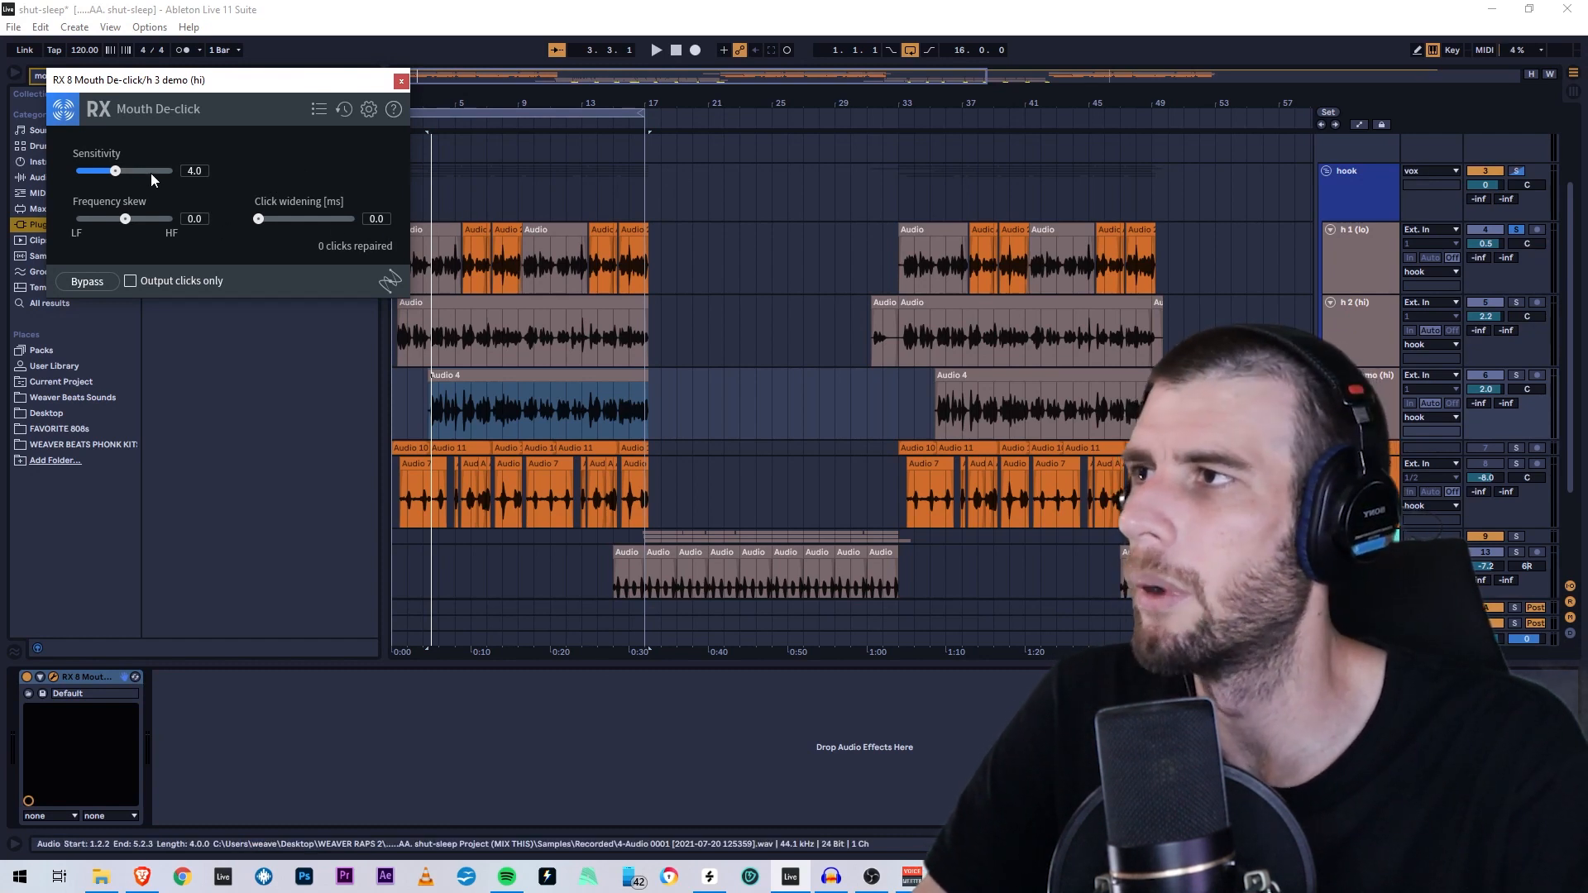
click(401, 82)
- Solo the hook group and check Mouth De-click on the h 1 (lo) track during playback
scroll(1160, 324, down, 3)
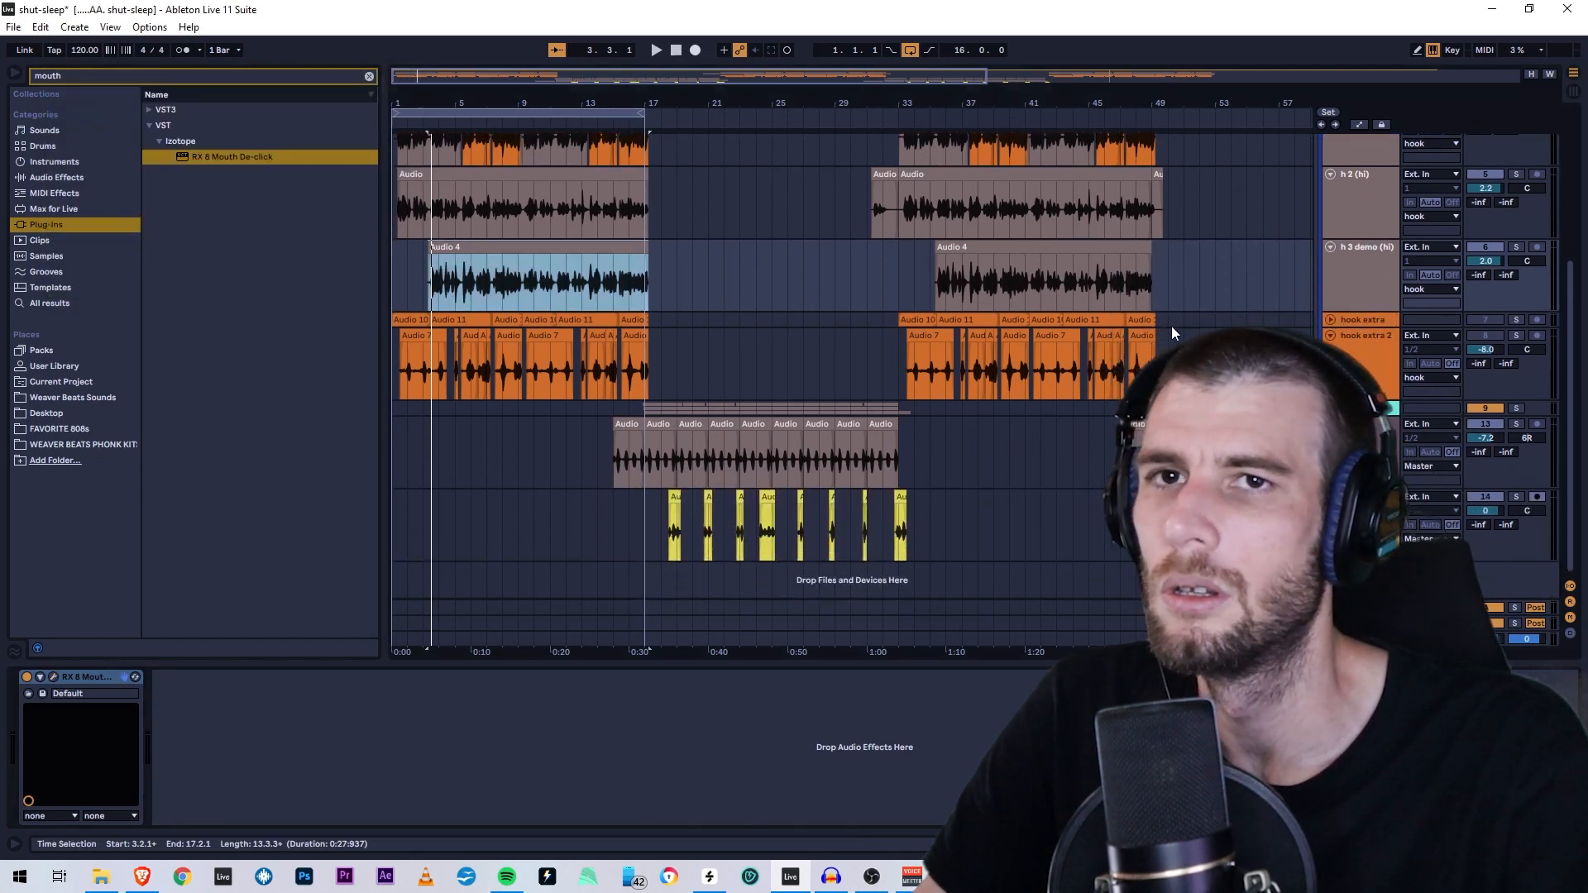
scroll(1171, 326, up, 5)
click(1516, 285)
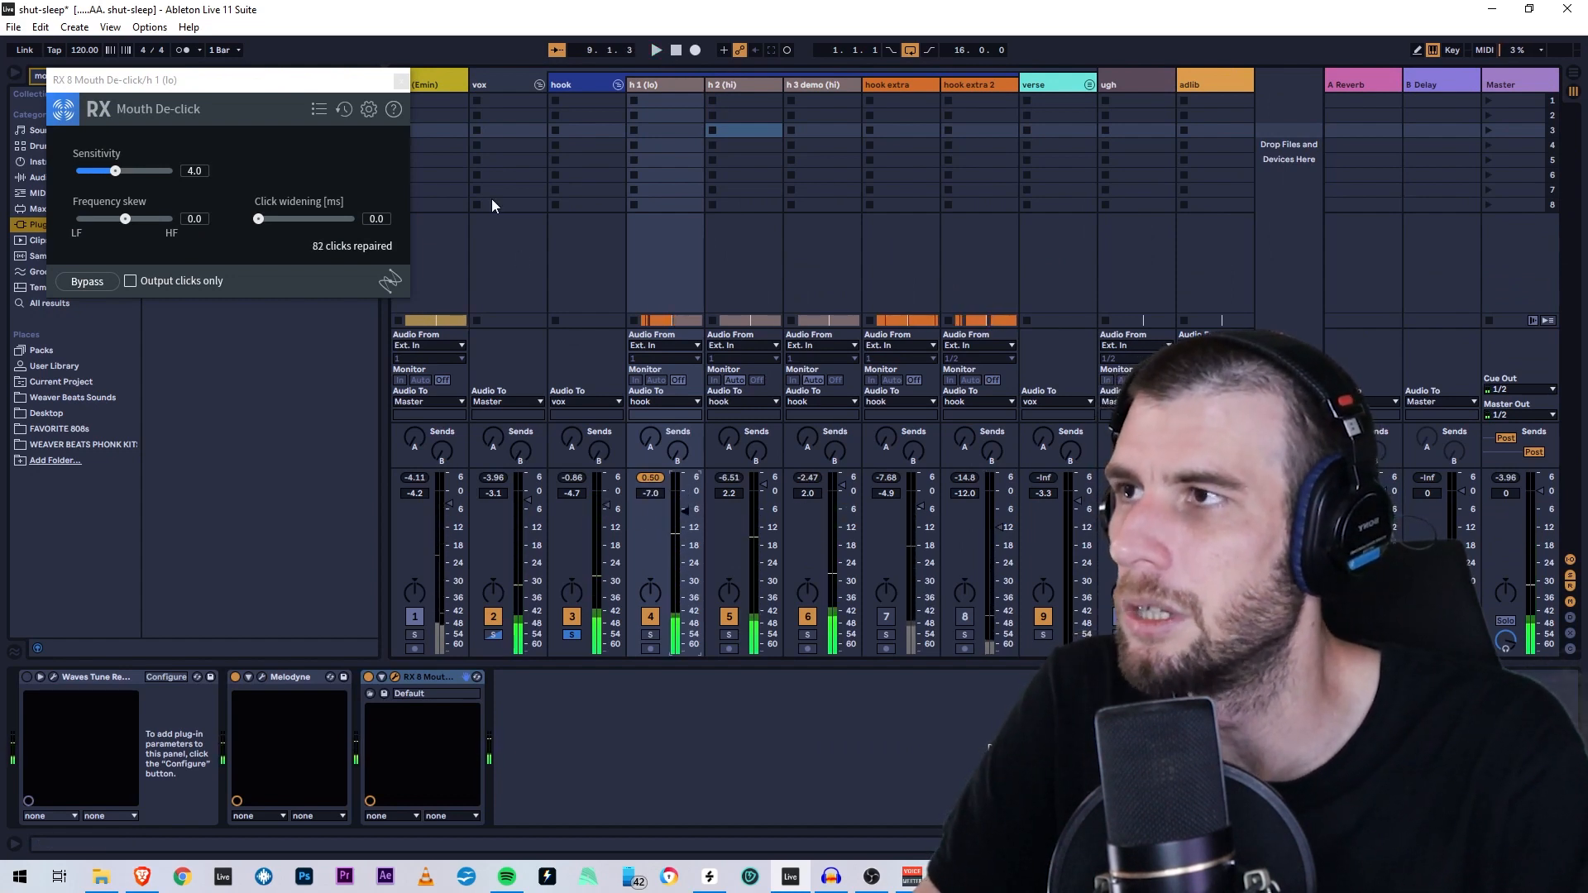
click(396, 84)
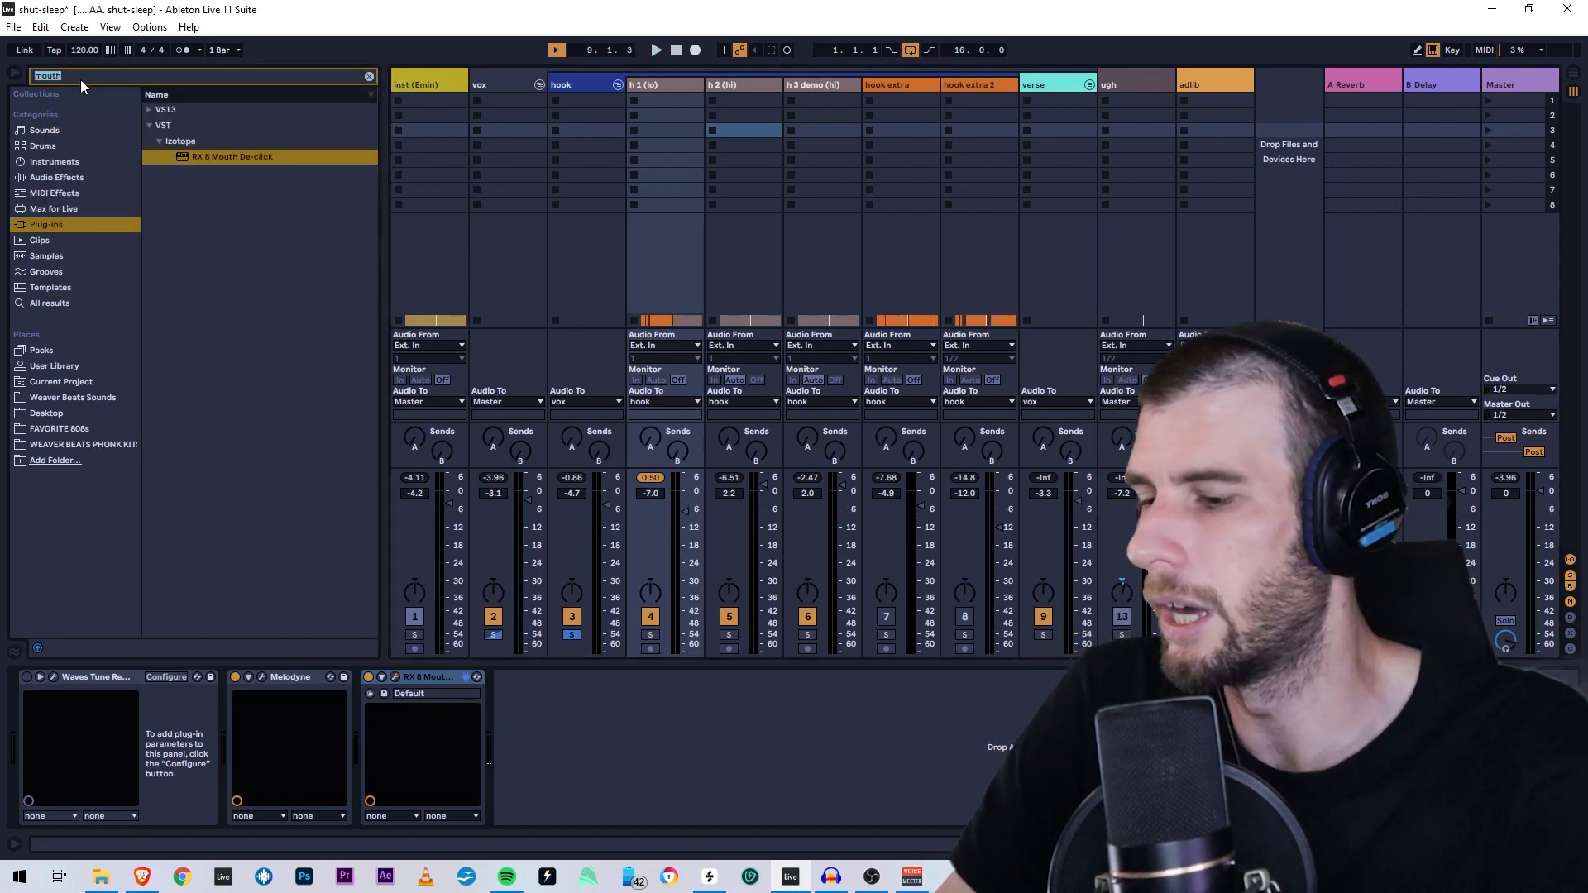
- Search the plug-ins for "plosi" and add RX 8 De-plosive to the h 2 (hi) and h 3 demo (hi) tracks
key(BackSpace)
key(BackSpace)
key(BackSpace)
key(BackSpace)
key(BackSpace)
text(plosi)
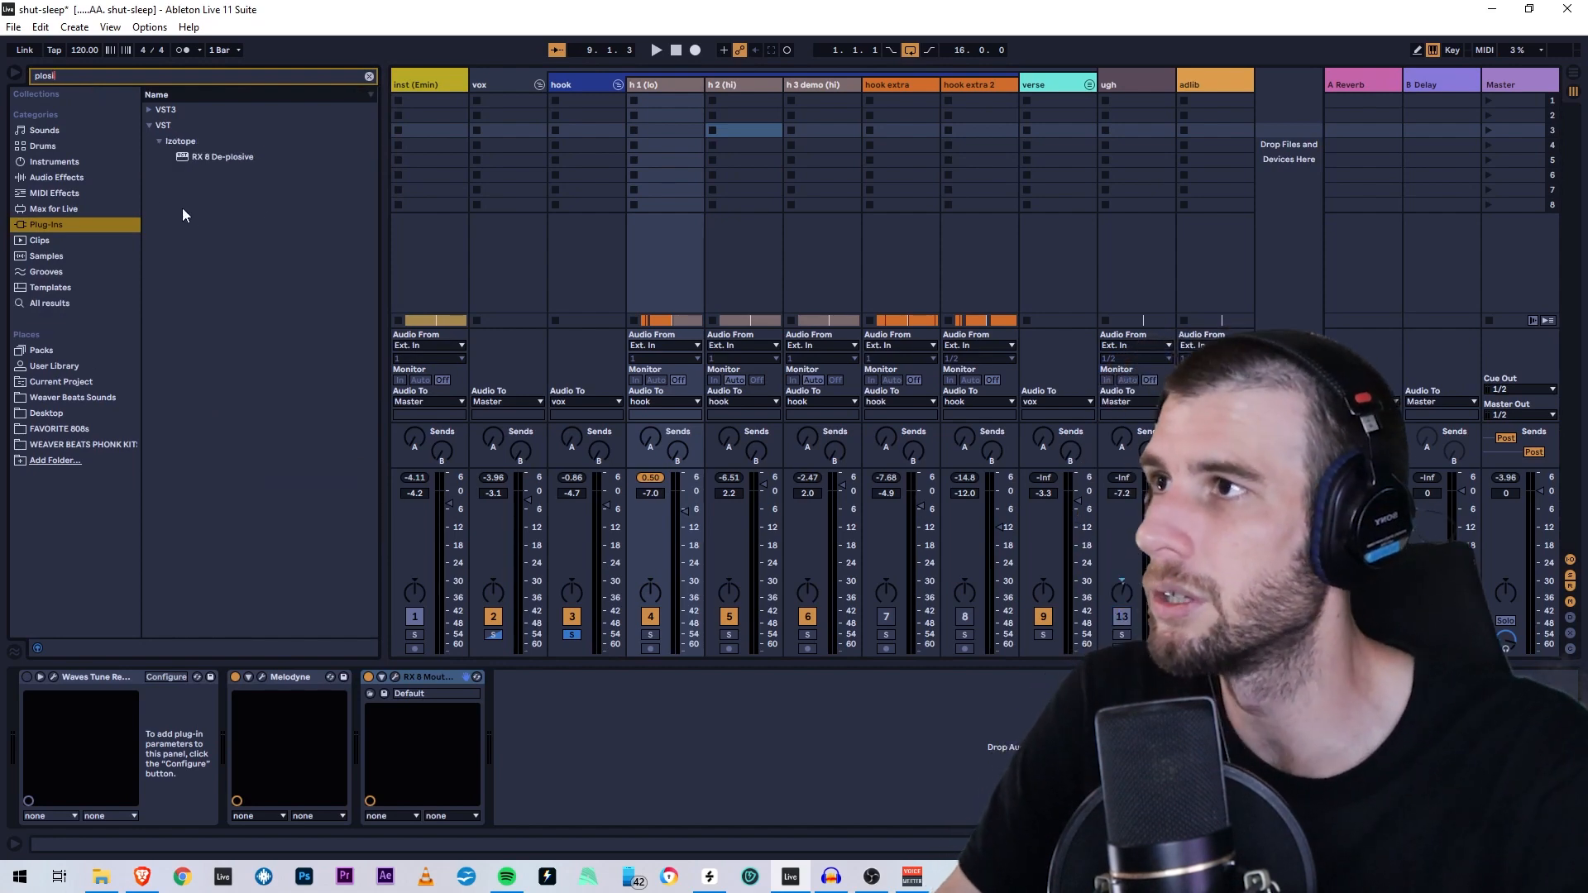
drag(632, 802, 633, 804)
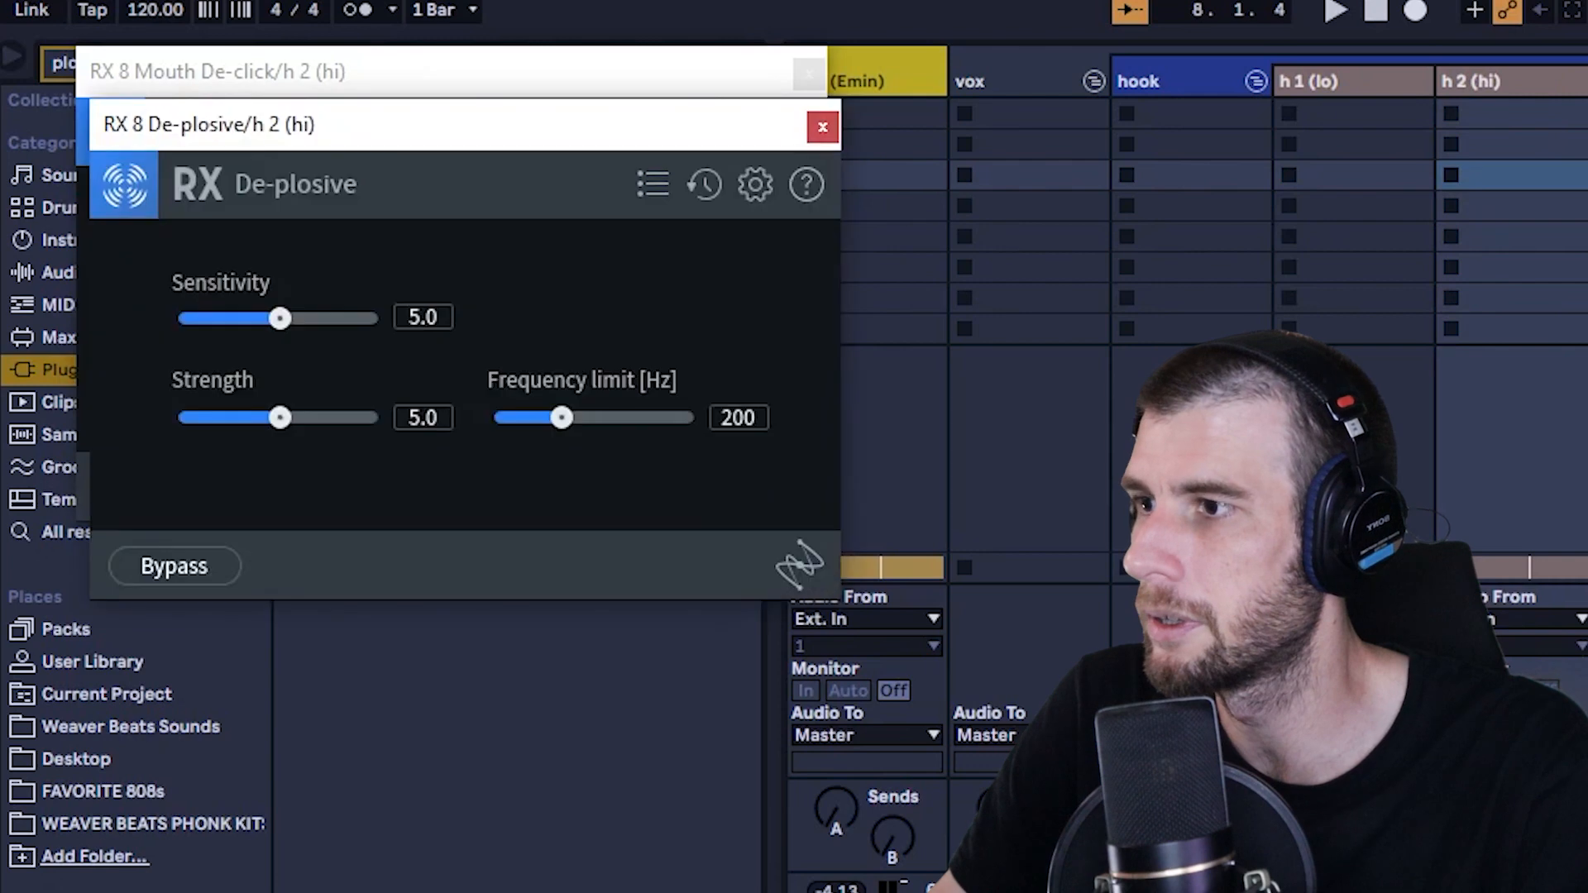
click(1584, 81)
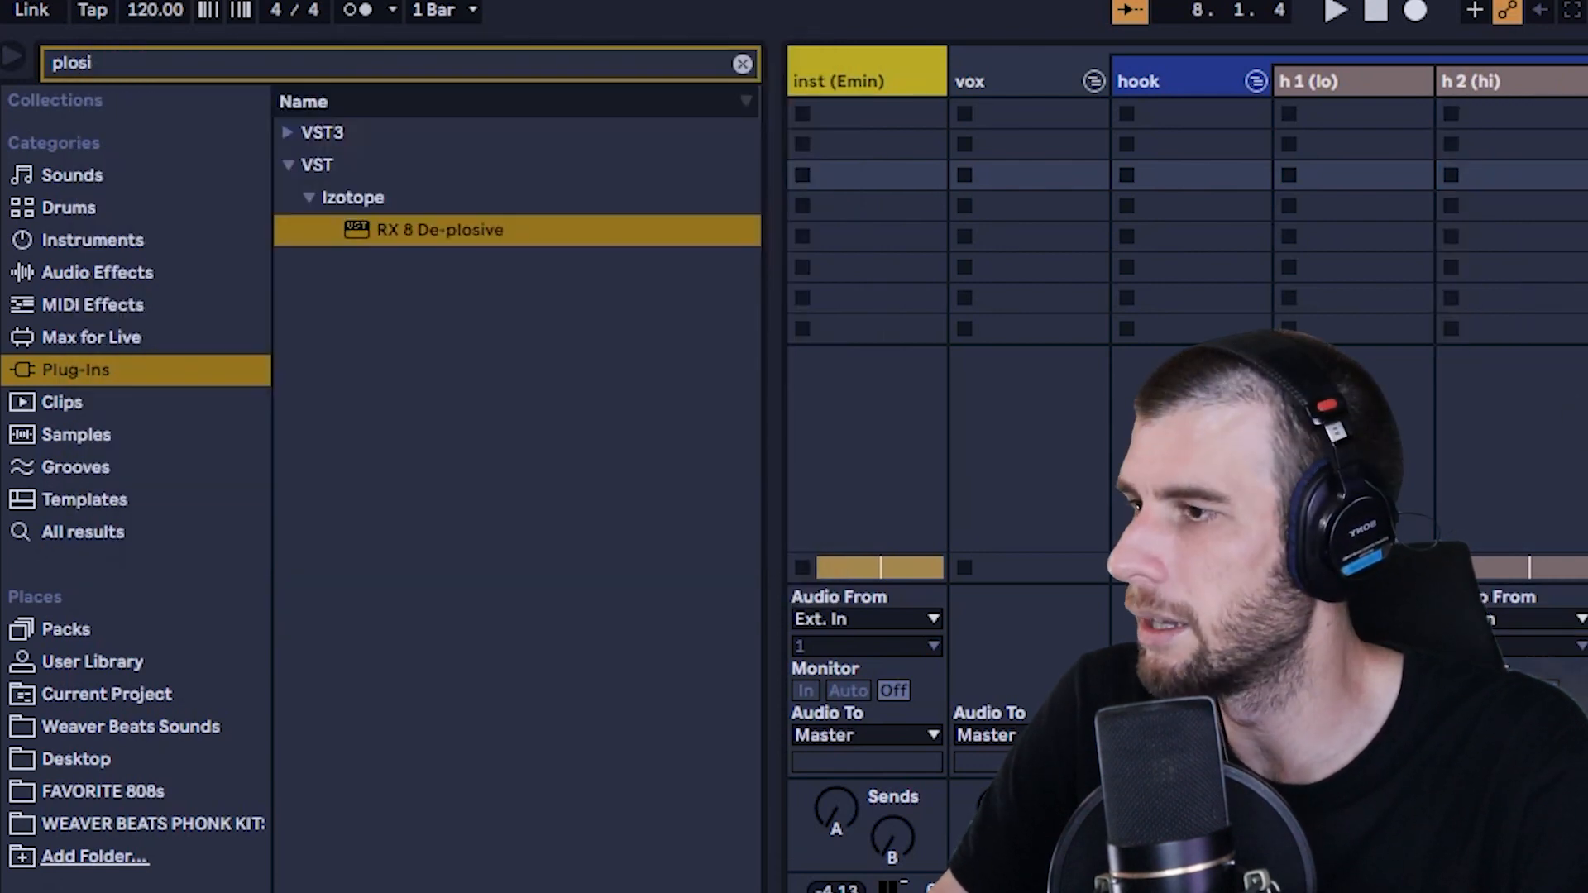
key(Return)
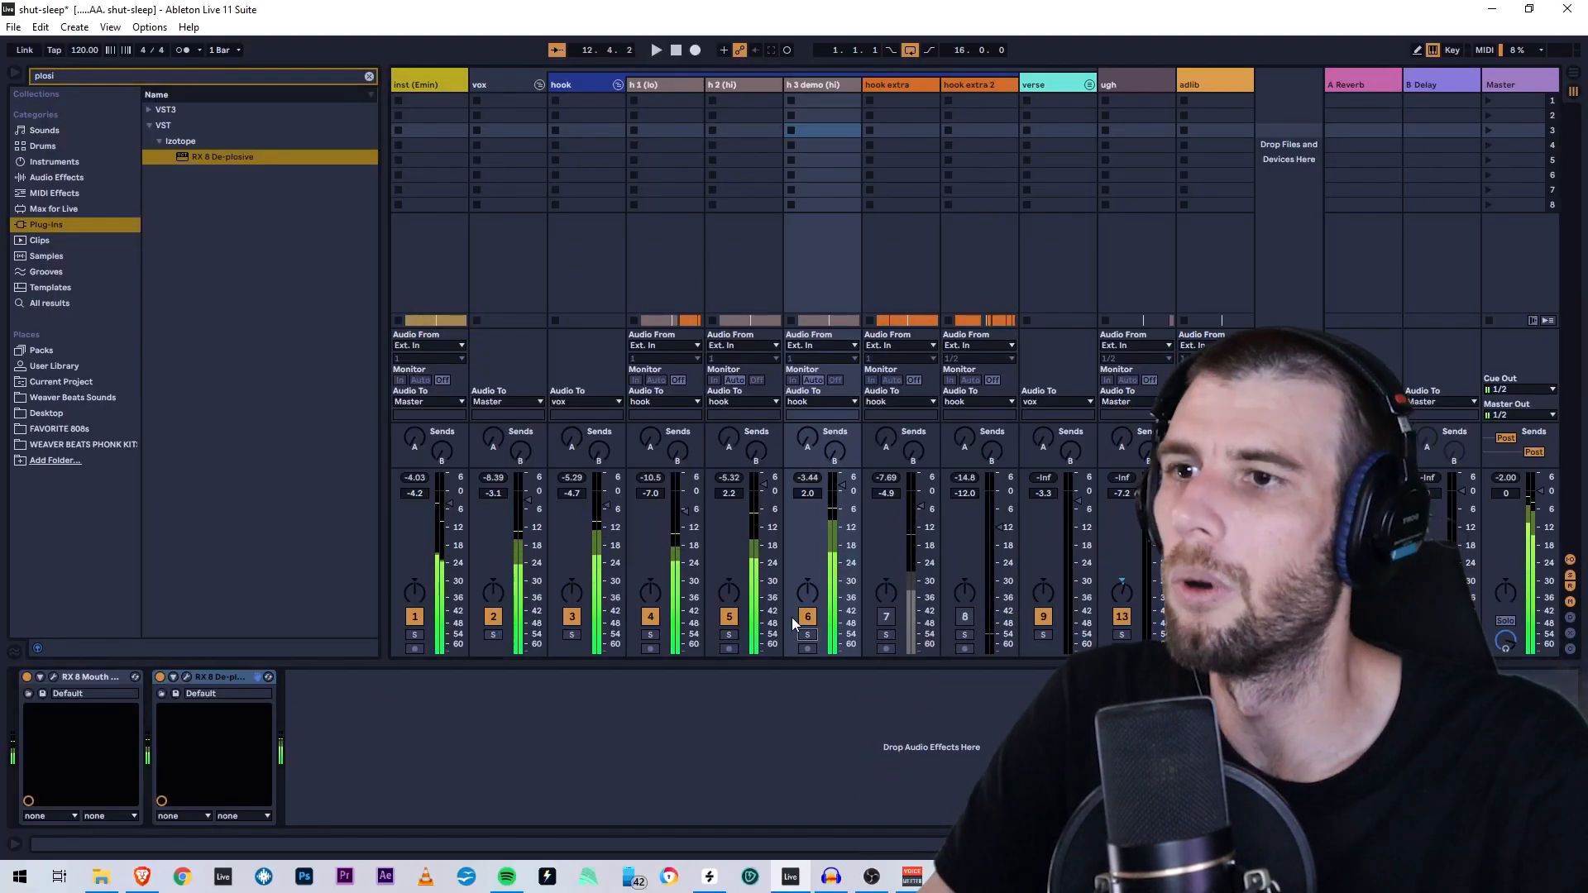
key(space)
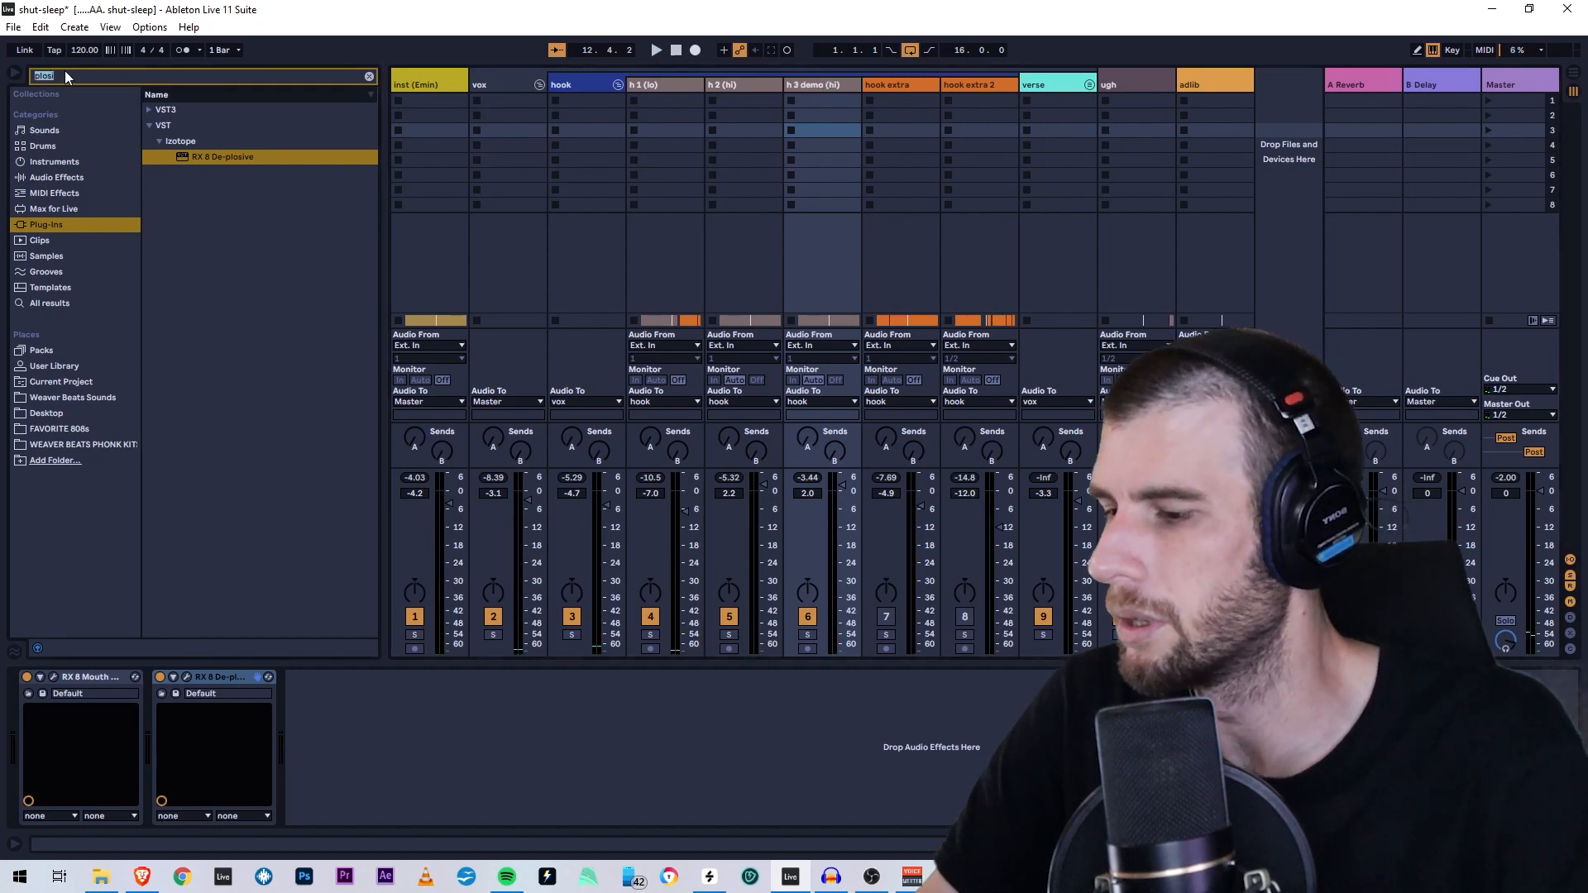
key(BackSpace)
key(BackSpace)
key(BackSpace)
key(BackSpace)
key(BackSpace)
text(voice)
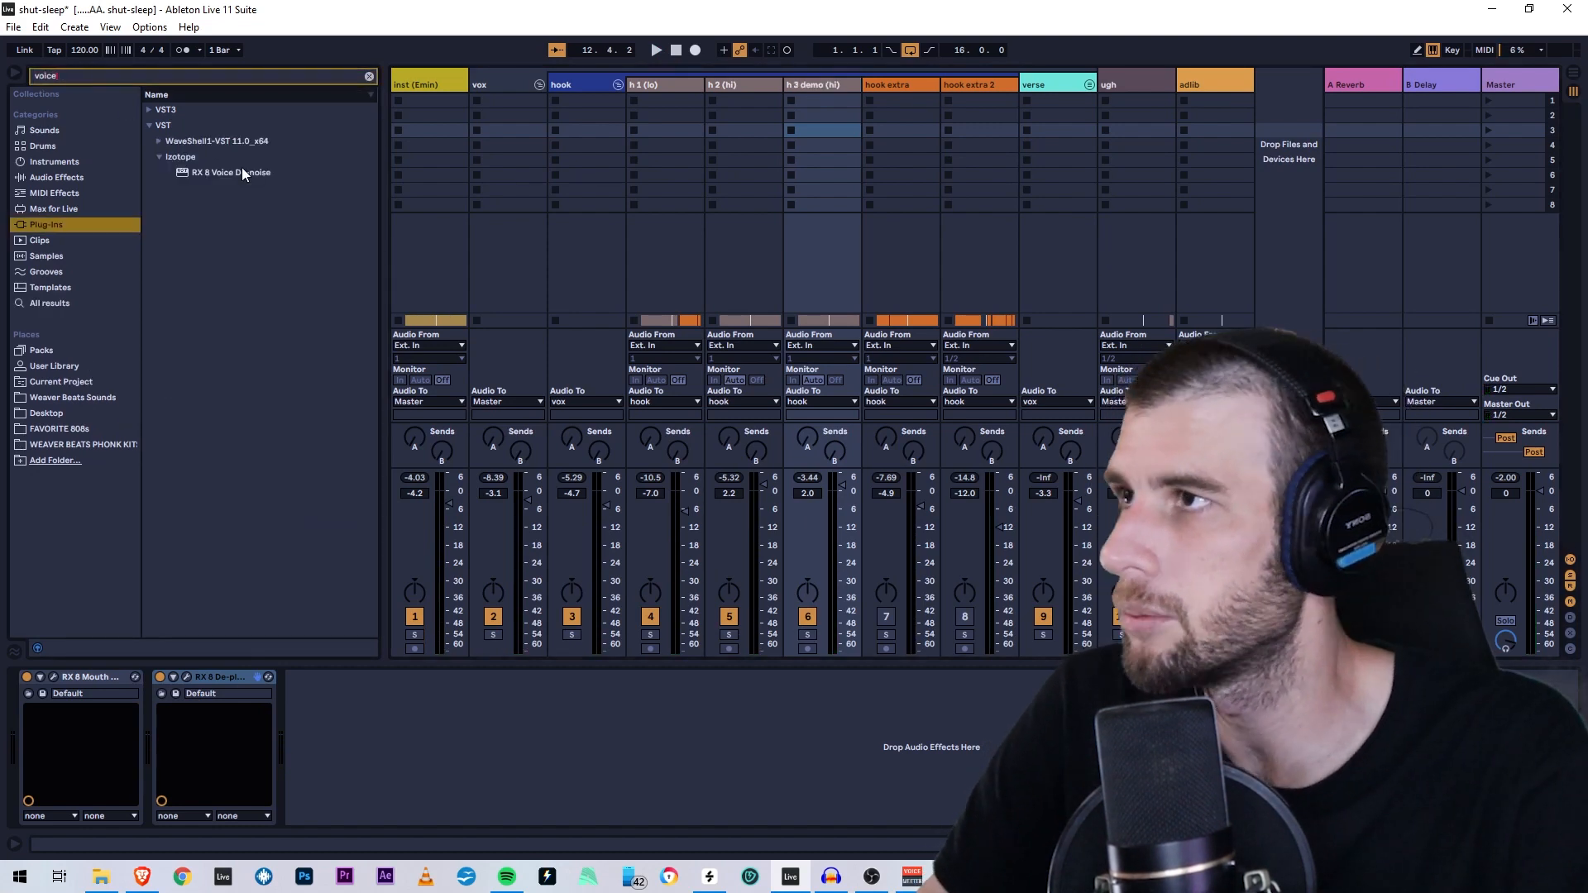
click(234, 172)
click(159, 141)
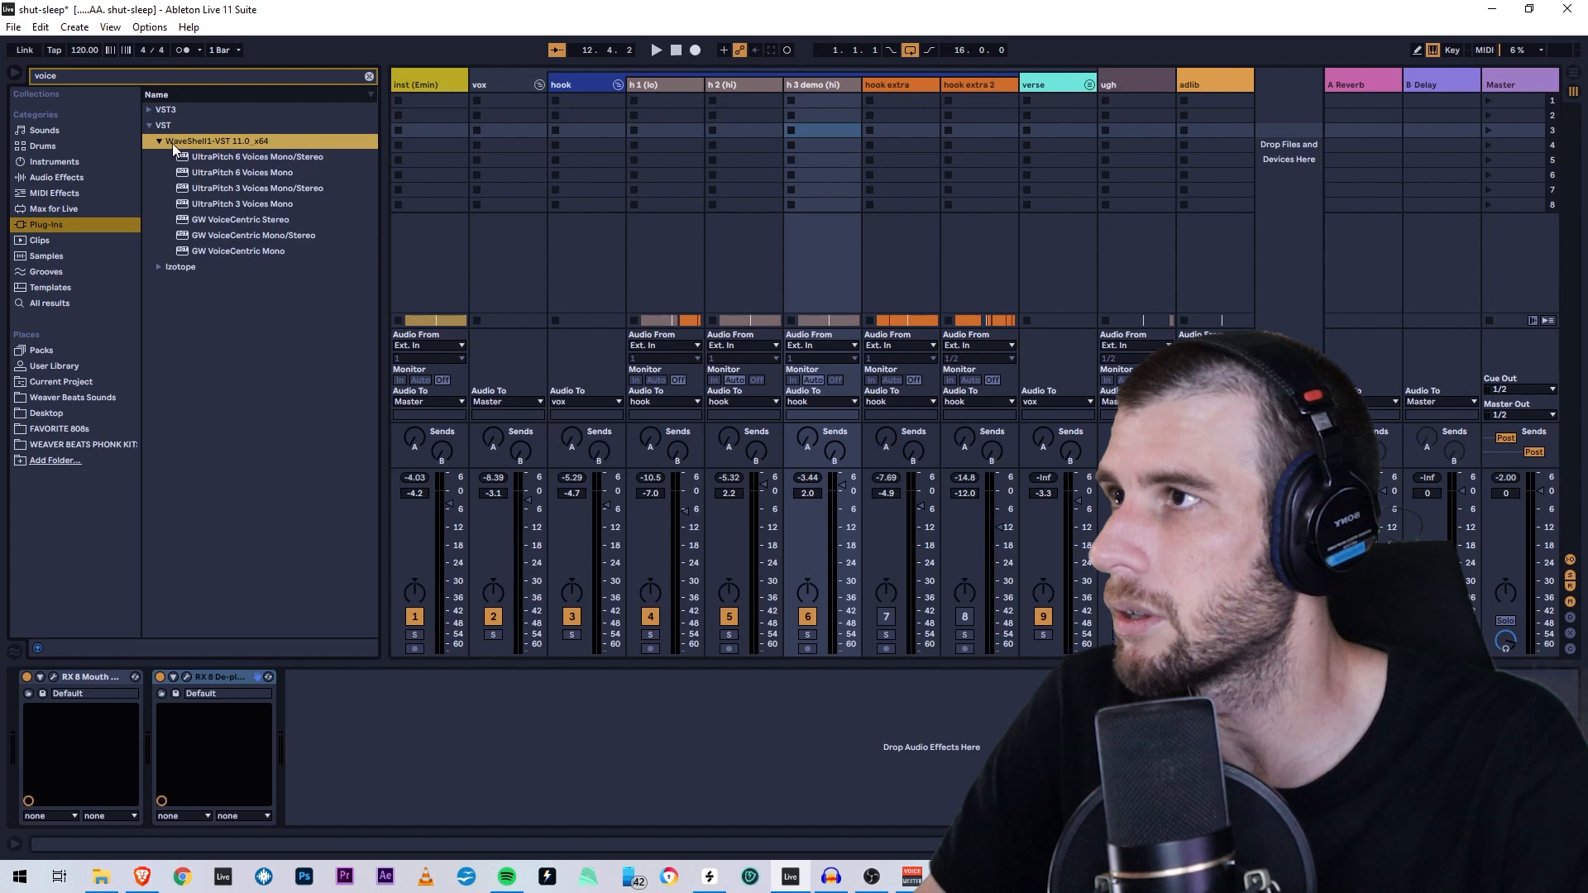
- Search the plug-ins for "noise" and add the iZotope RX 8 Voice De-noise to the h 3 demo (hi) track
key(ctrl+f)
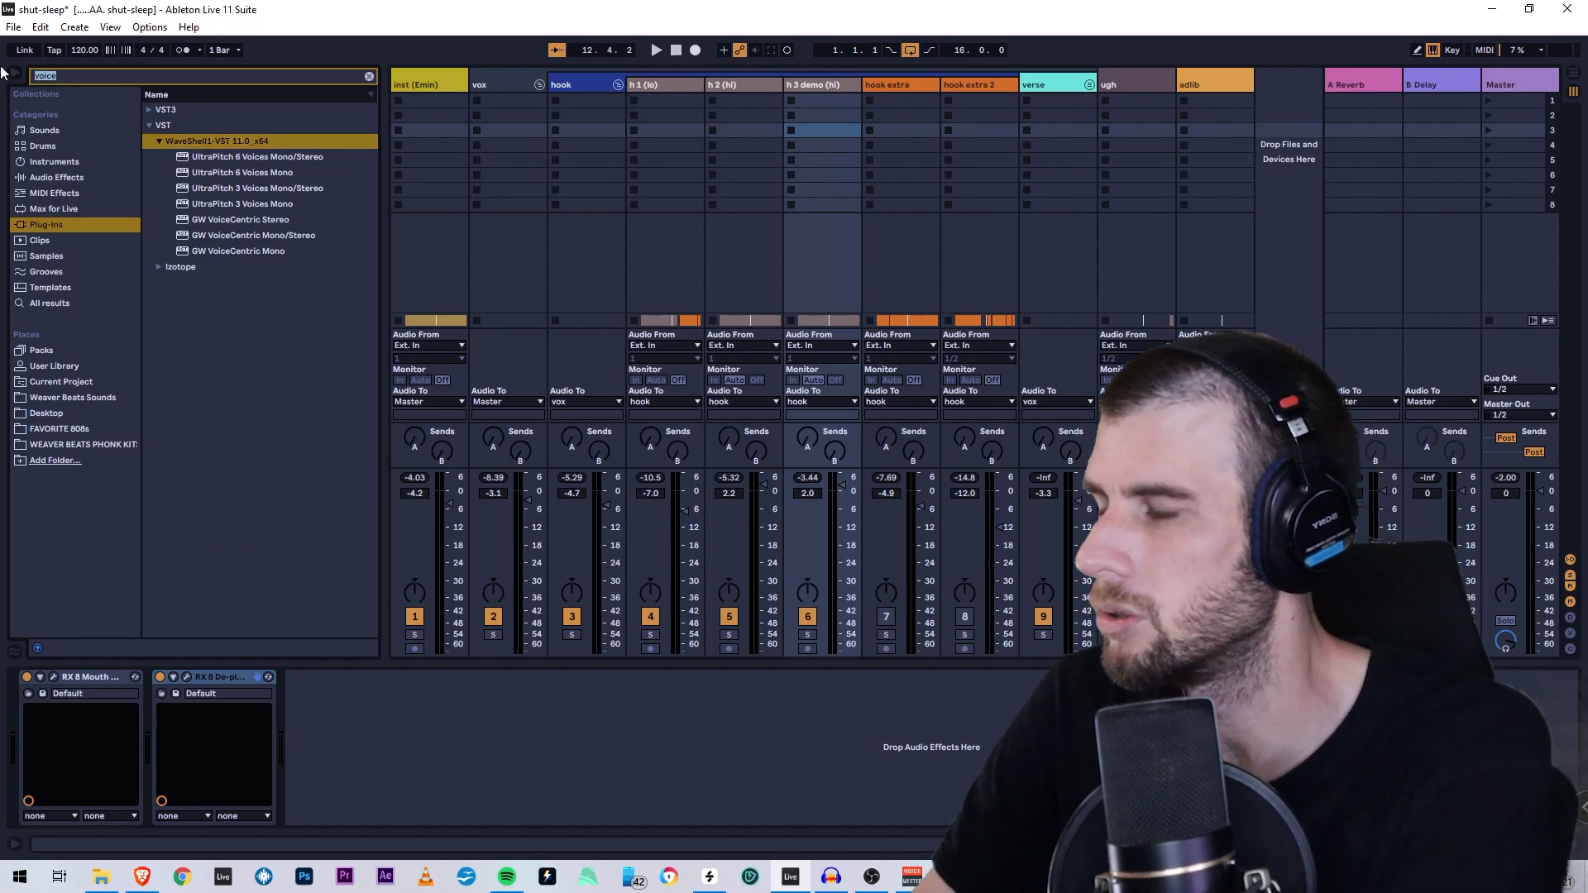
text(noise)
click(149, 108)
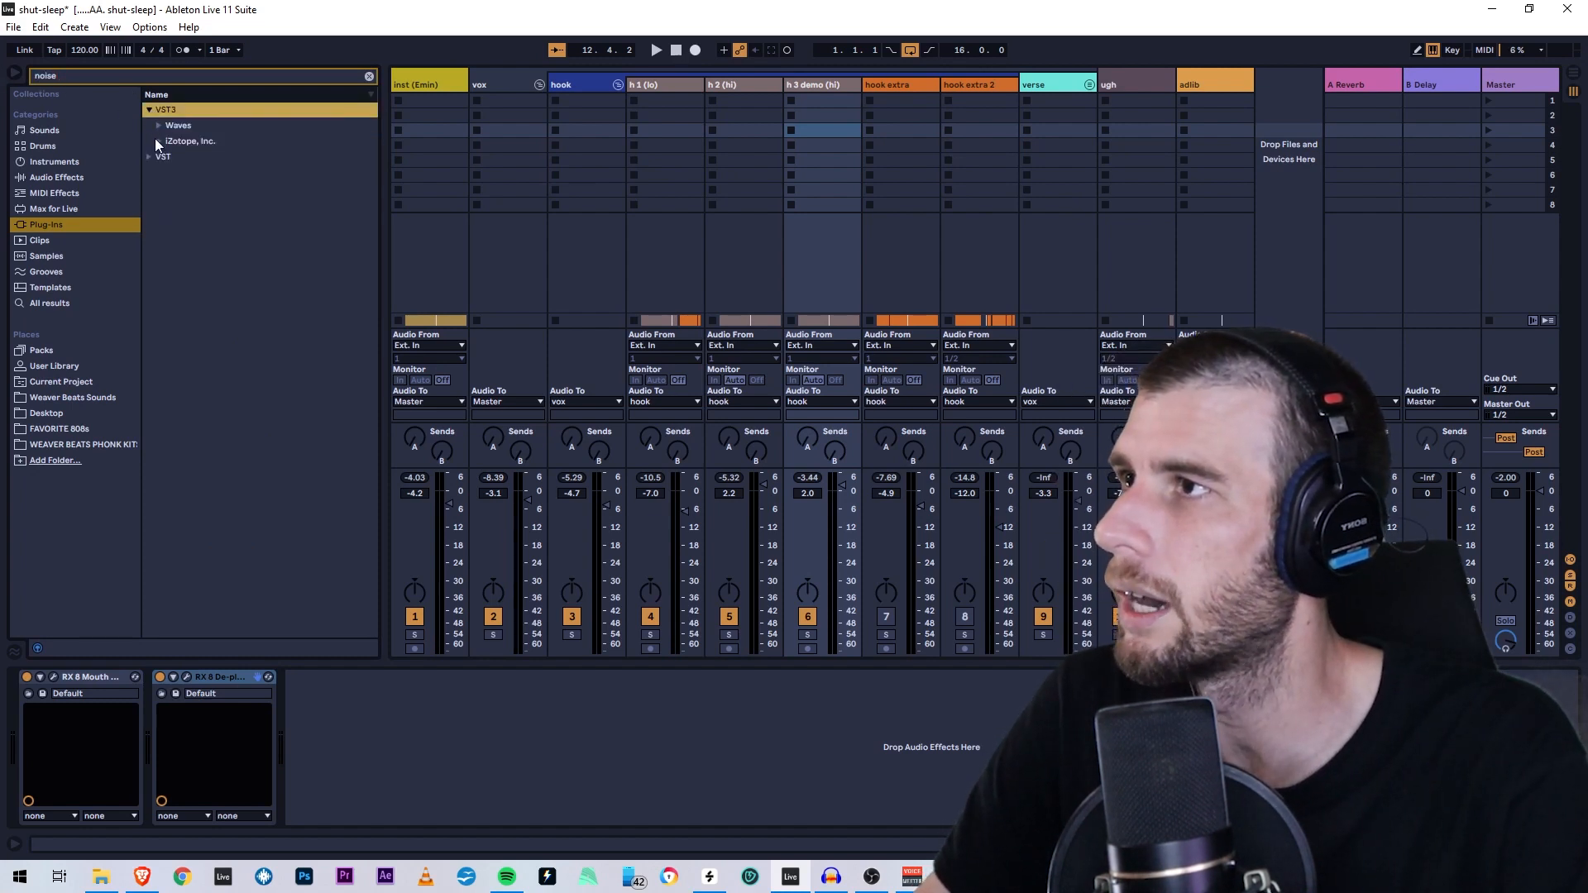
click(156, 140)
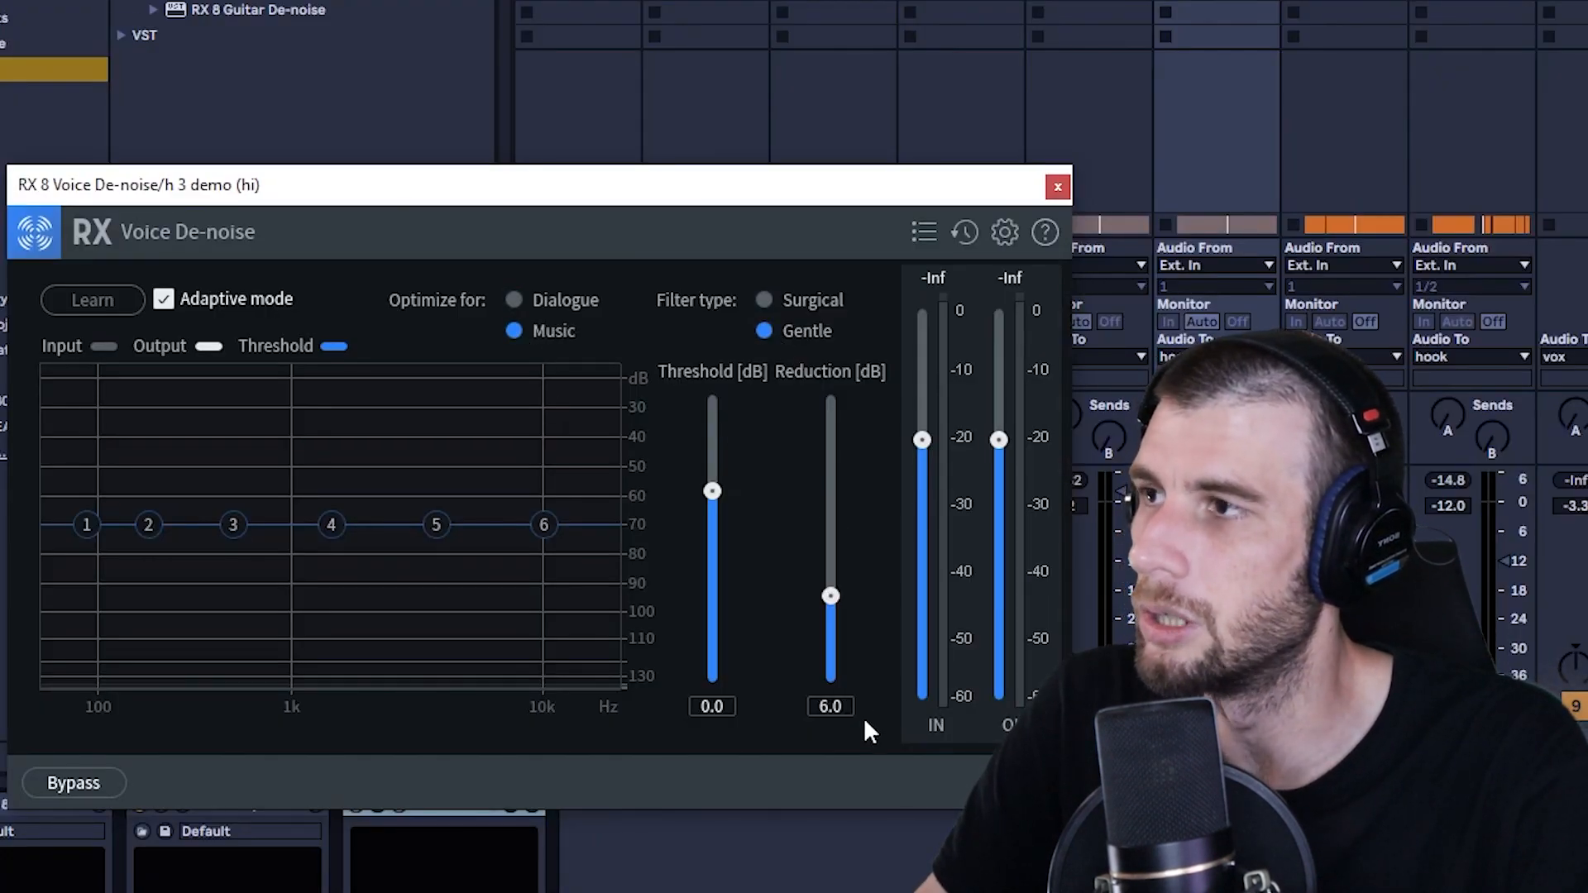
- Lower Voice De-noise's reduction slightly and compare the h 3 demo (hi) track with the plug-in bypassed and active
drag(839, 609, 835, 615)
scroll(834, 614, up, 1)
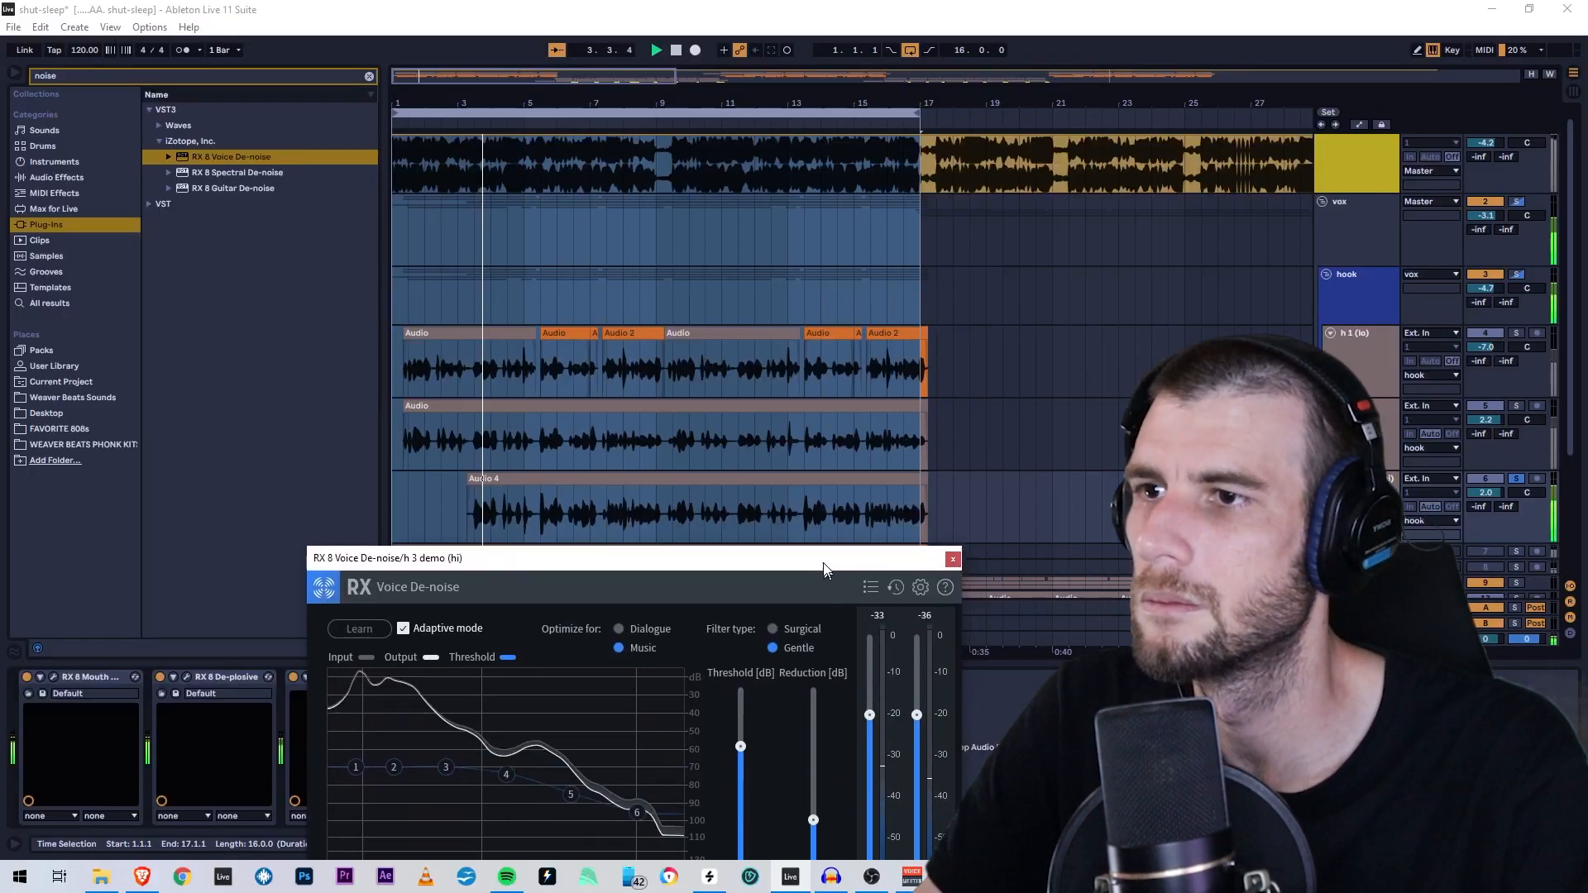
drag(744, 547, 1107, 295)
click(294, 677)
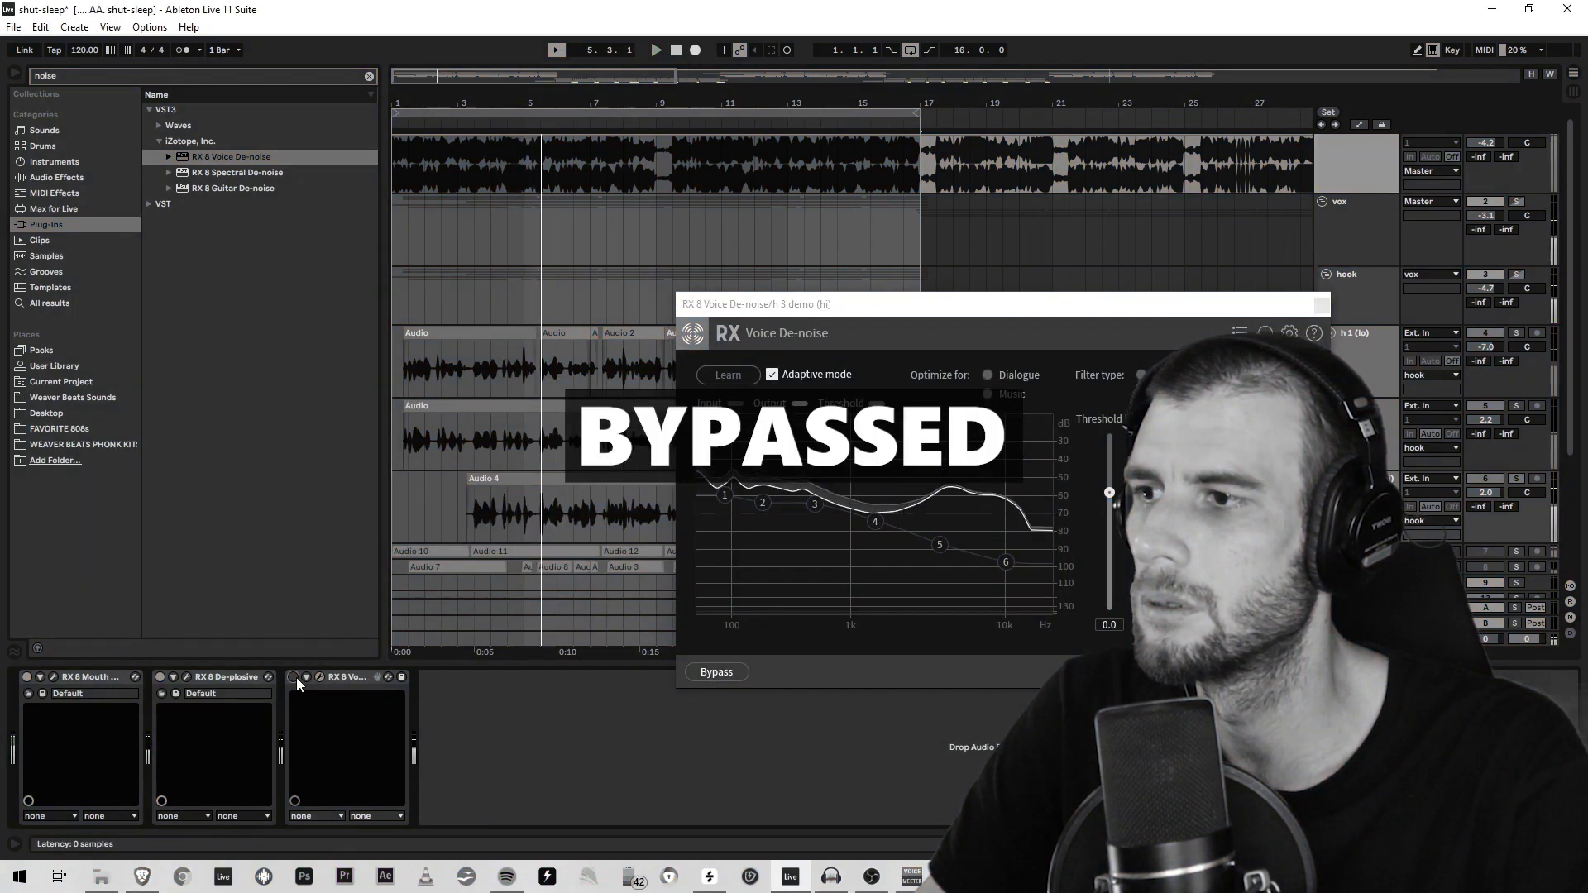
click(294, 677)
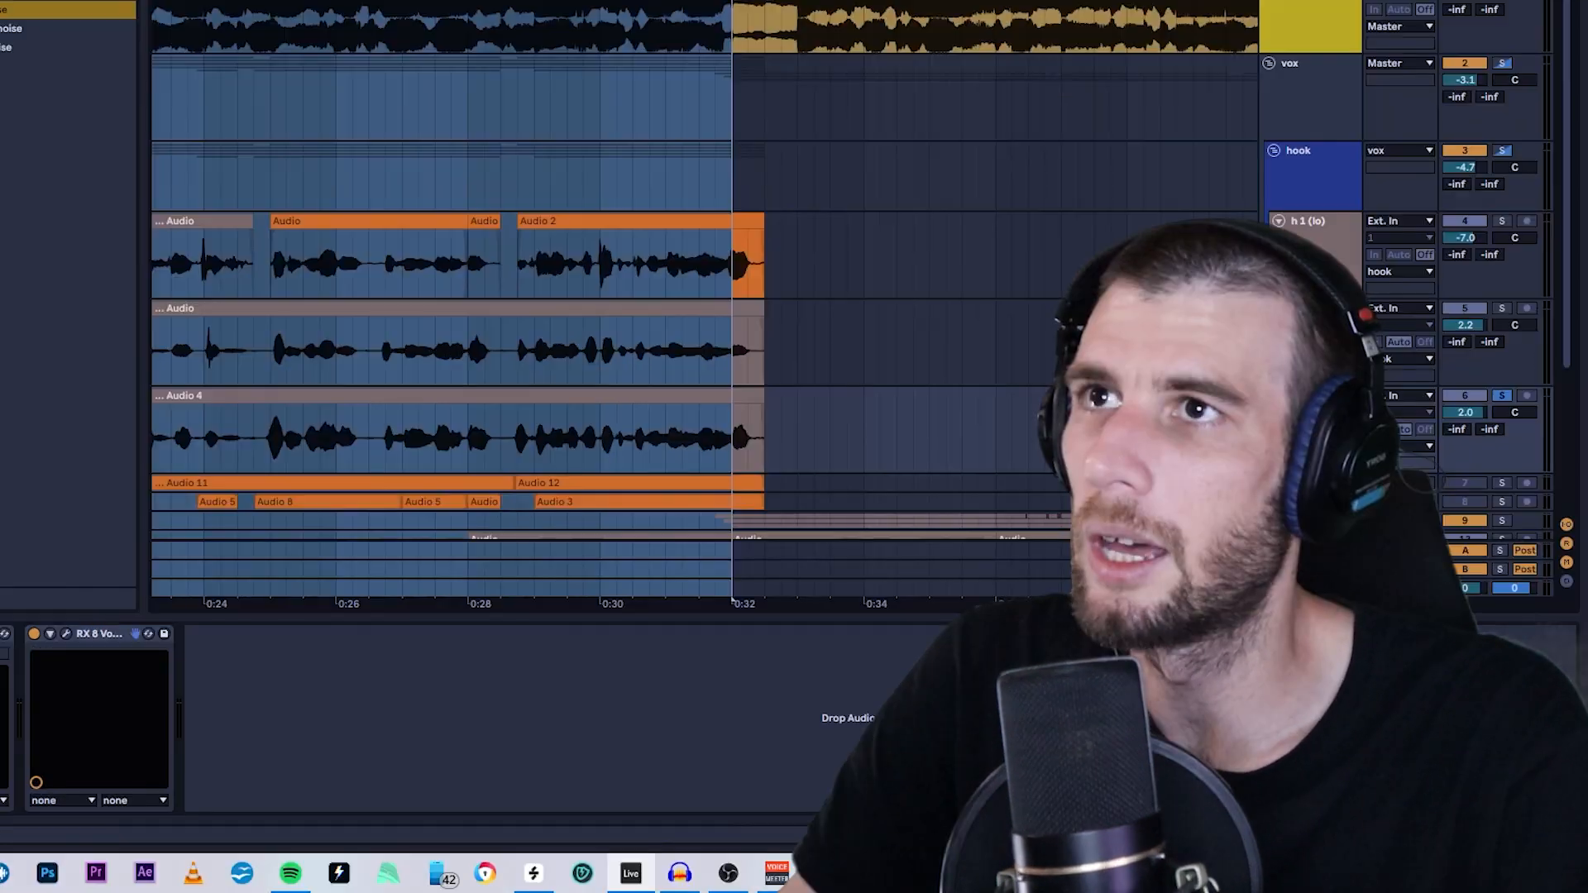
- Extend the selection and arrangement loop to end at 17.2.1, giving a loop length of 16.1.0
key(shift+Right)
key(shift+Right)
scroll(852, 402, down, 5)
drag(569, 104, 720, 108)
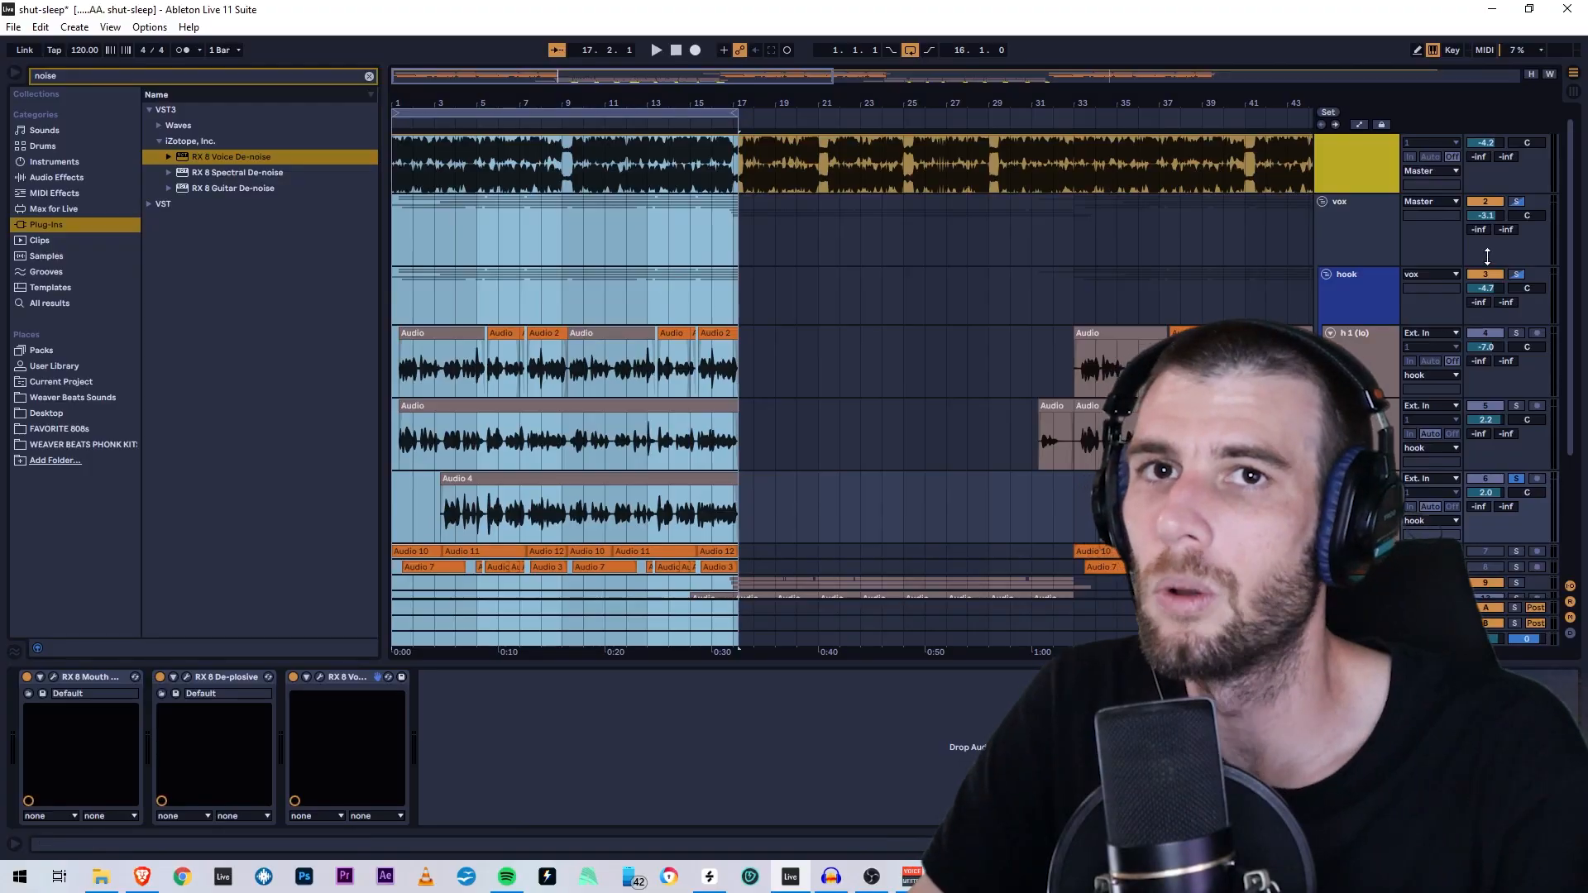
- Play the loop, lower the inst track's volume to -6.3 dB in the mixer, and turn off solo on the hook group
click(1491, 29)
key(space)
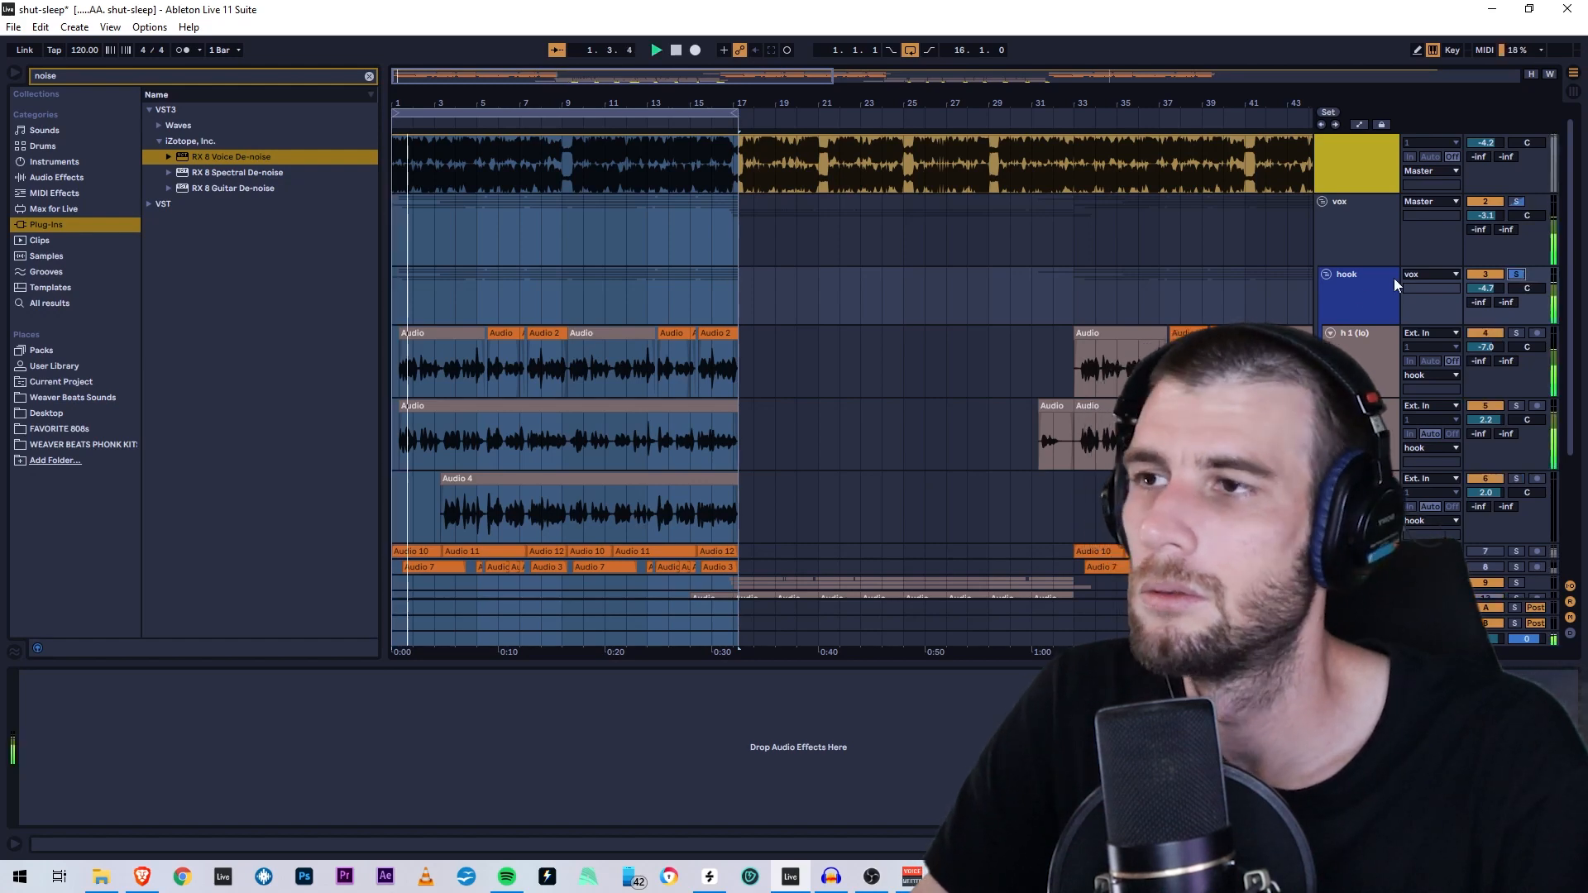
key(Tab)
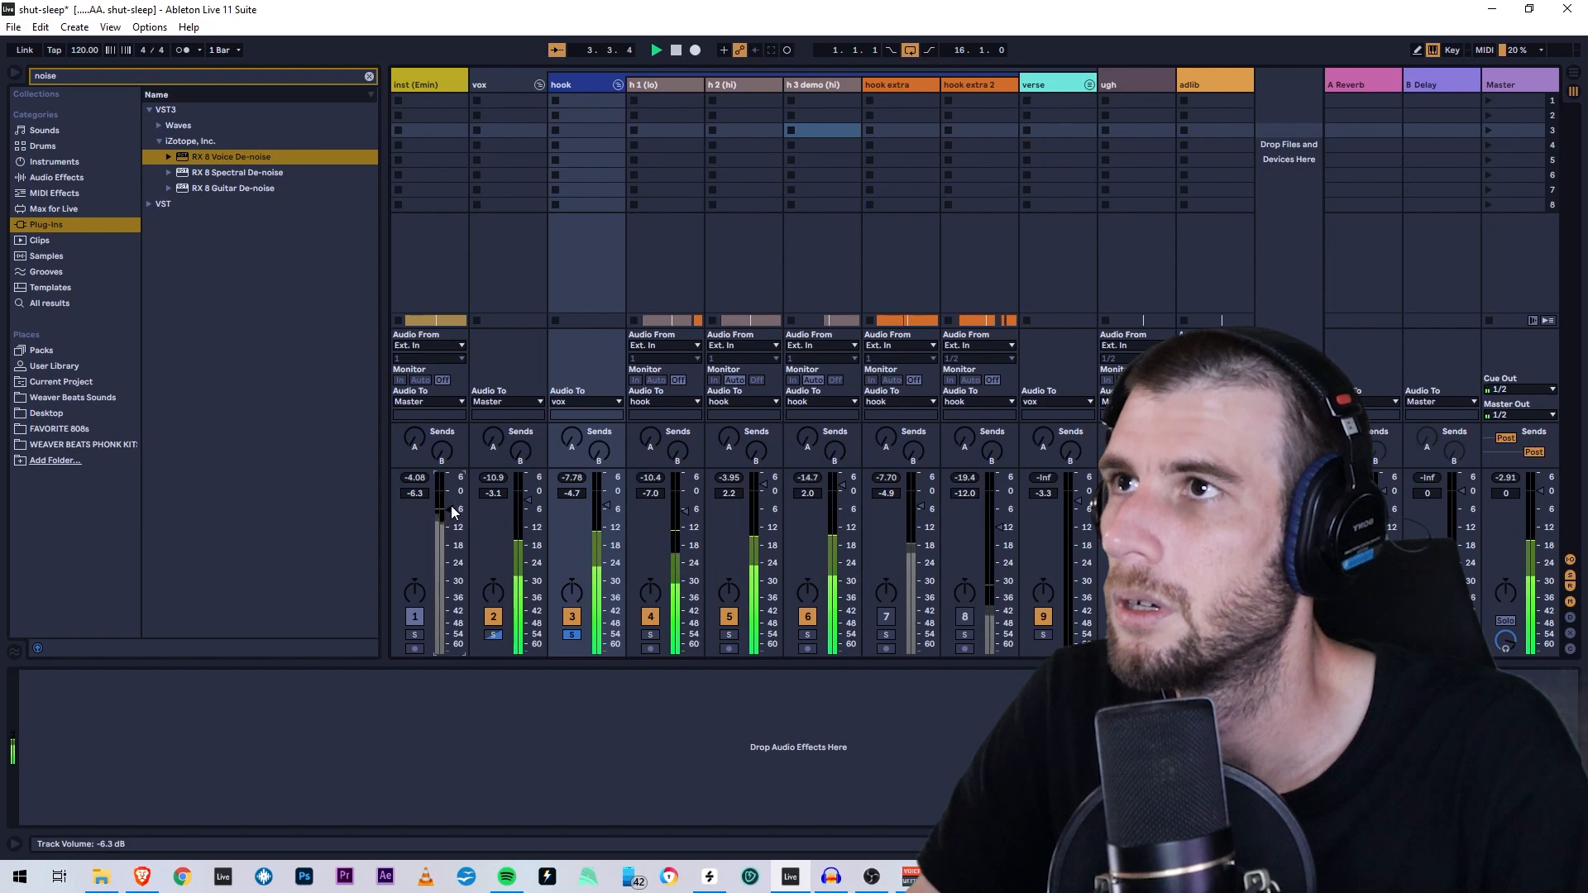
key(Tab)
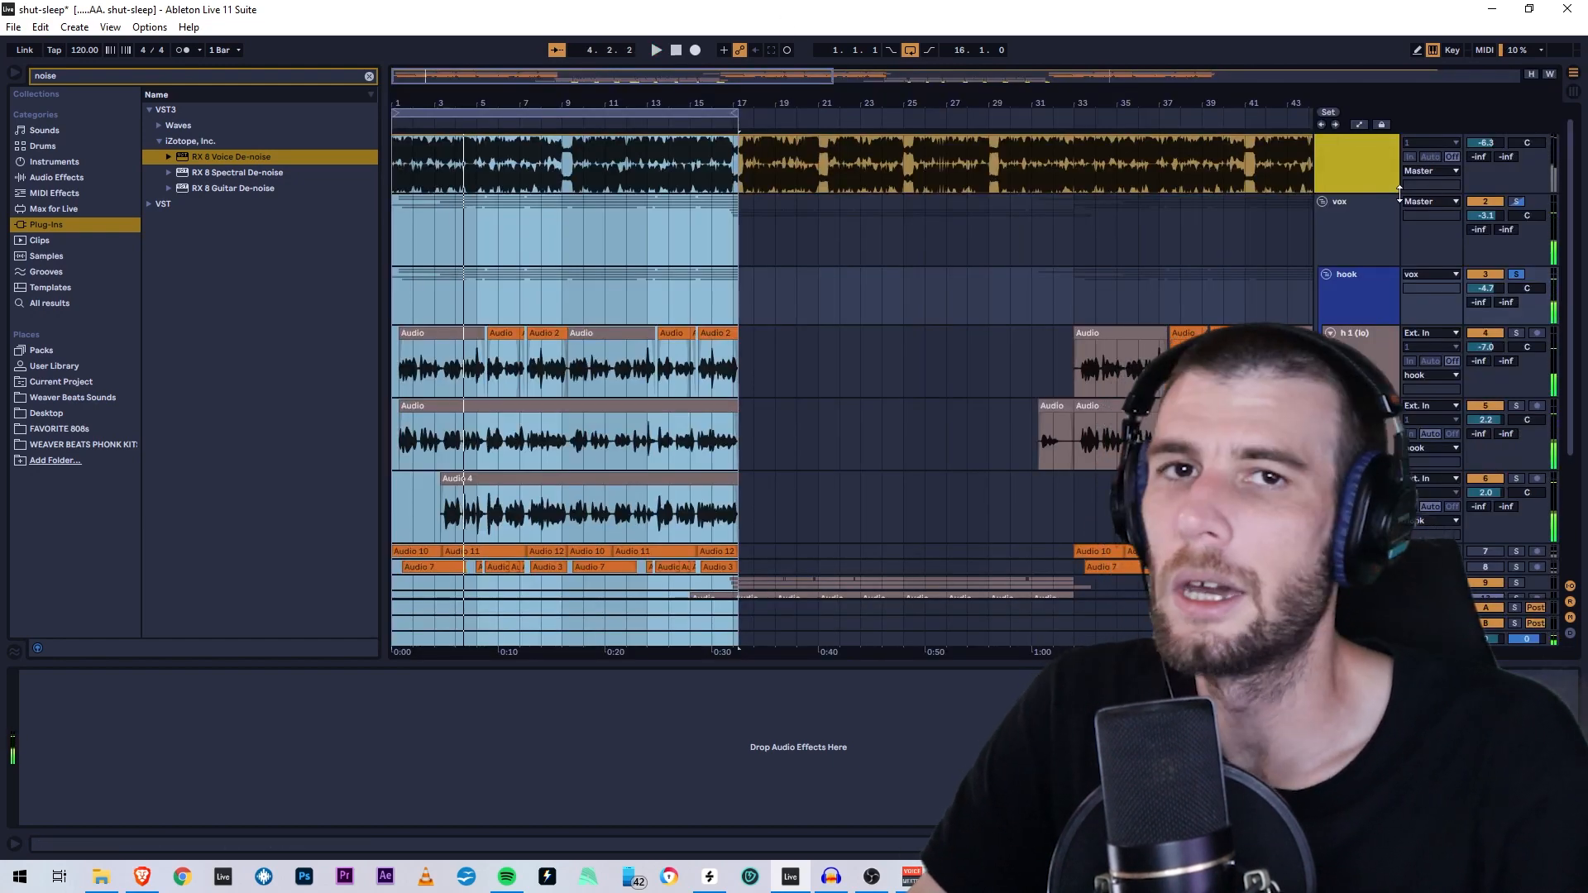
click(1518, 275)
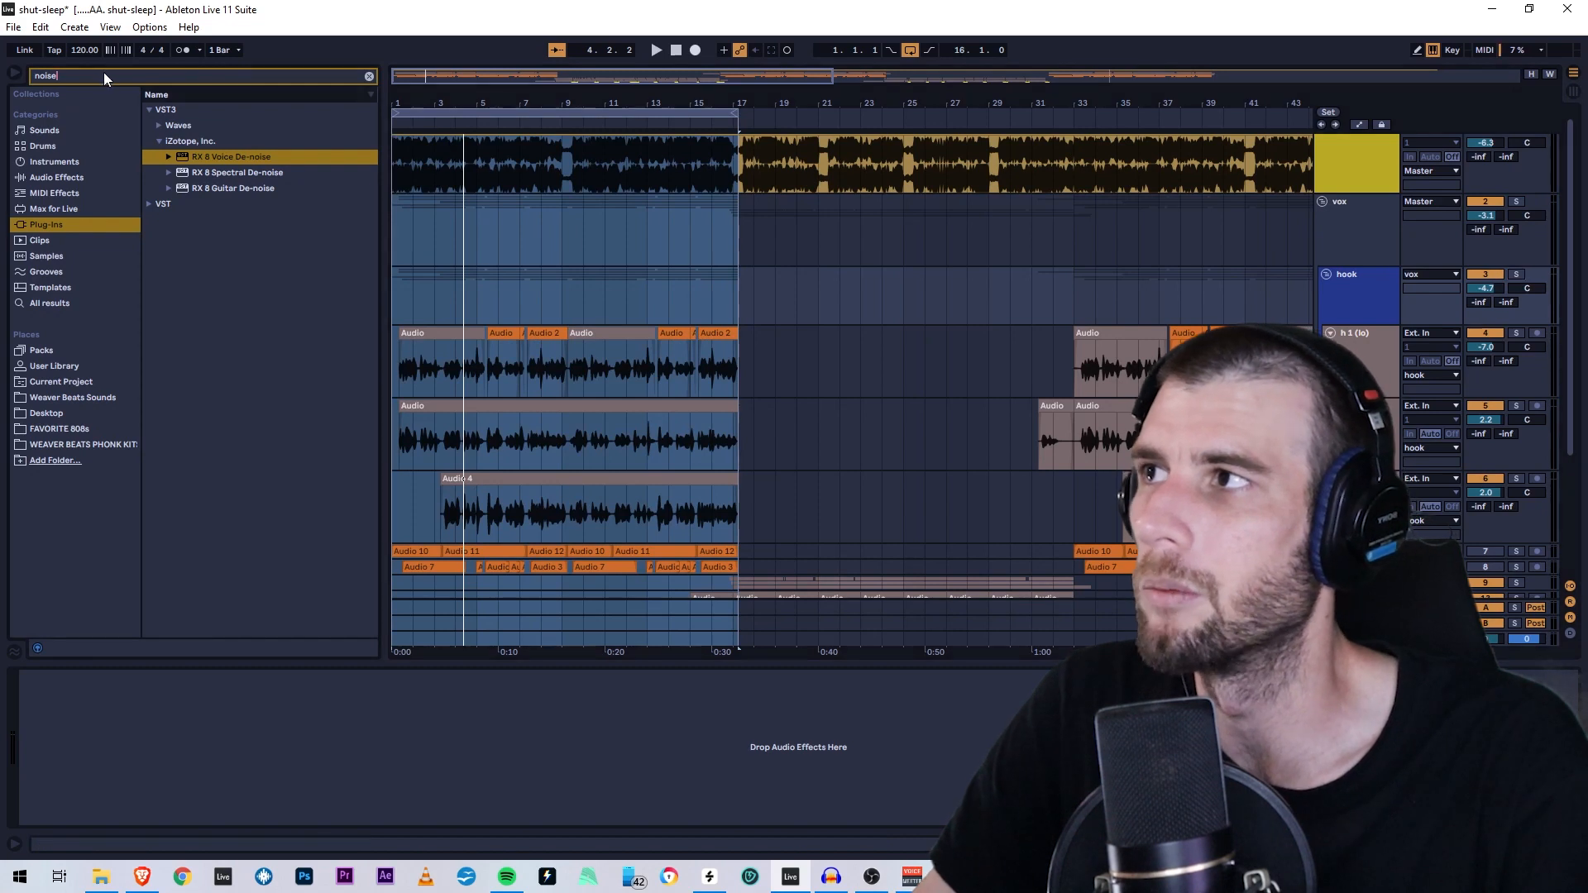
- Search the plug-ins for "breath" and add iZotope RX 8 Breath Control to the h 1 (lo), h 2 (hi) and h 3 demo (hi) tracks
key(ctrl+a)
text(breath)
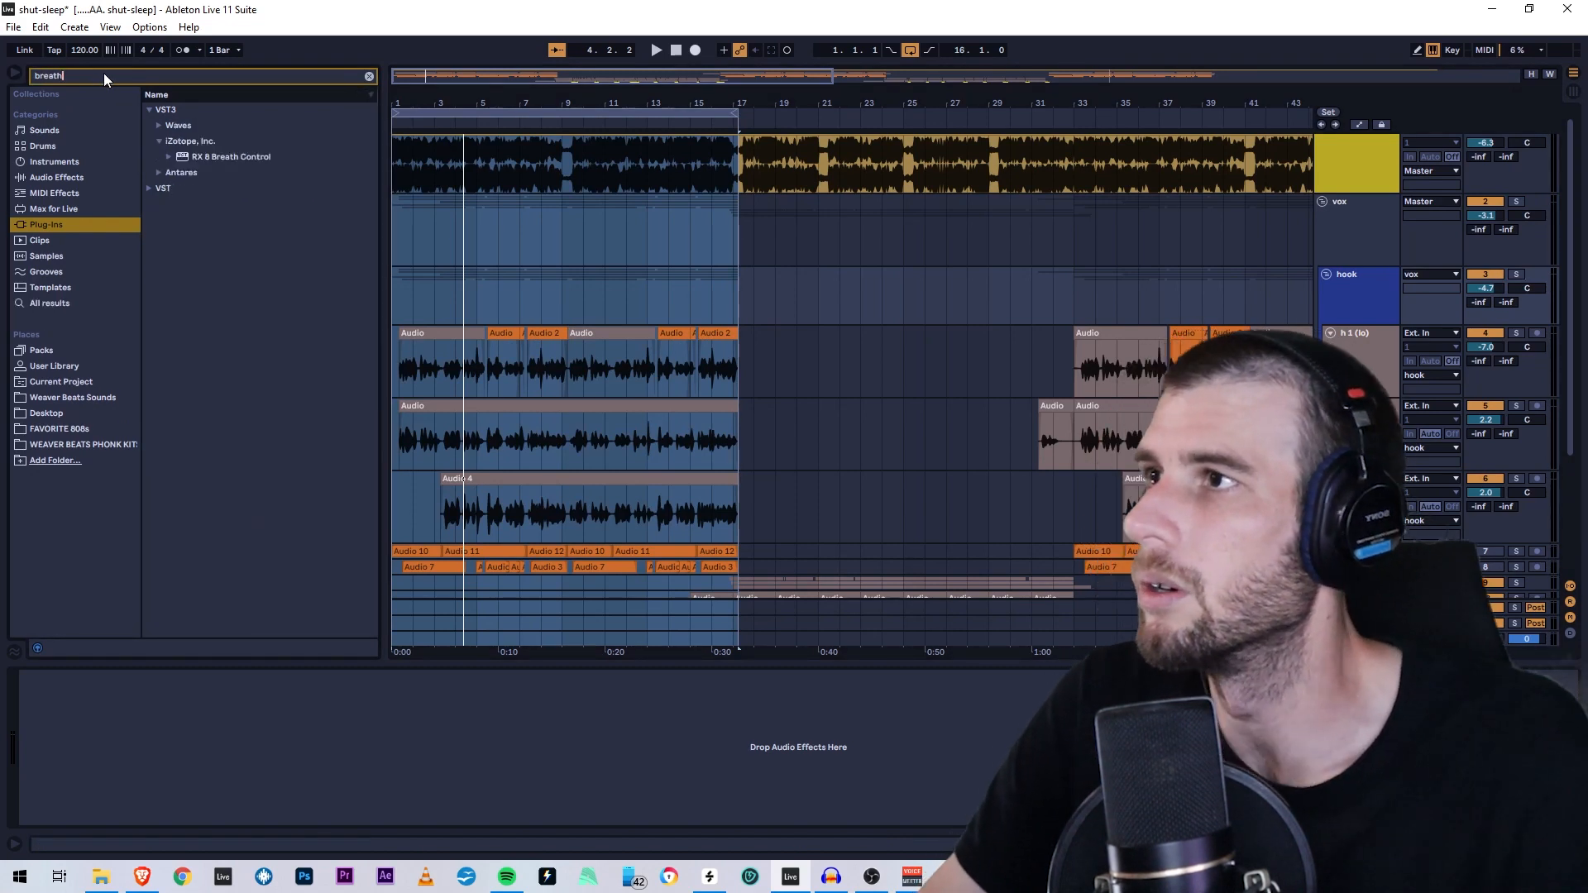
click(208, 156)
click(158, 127)
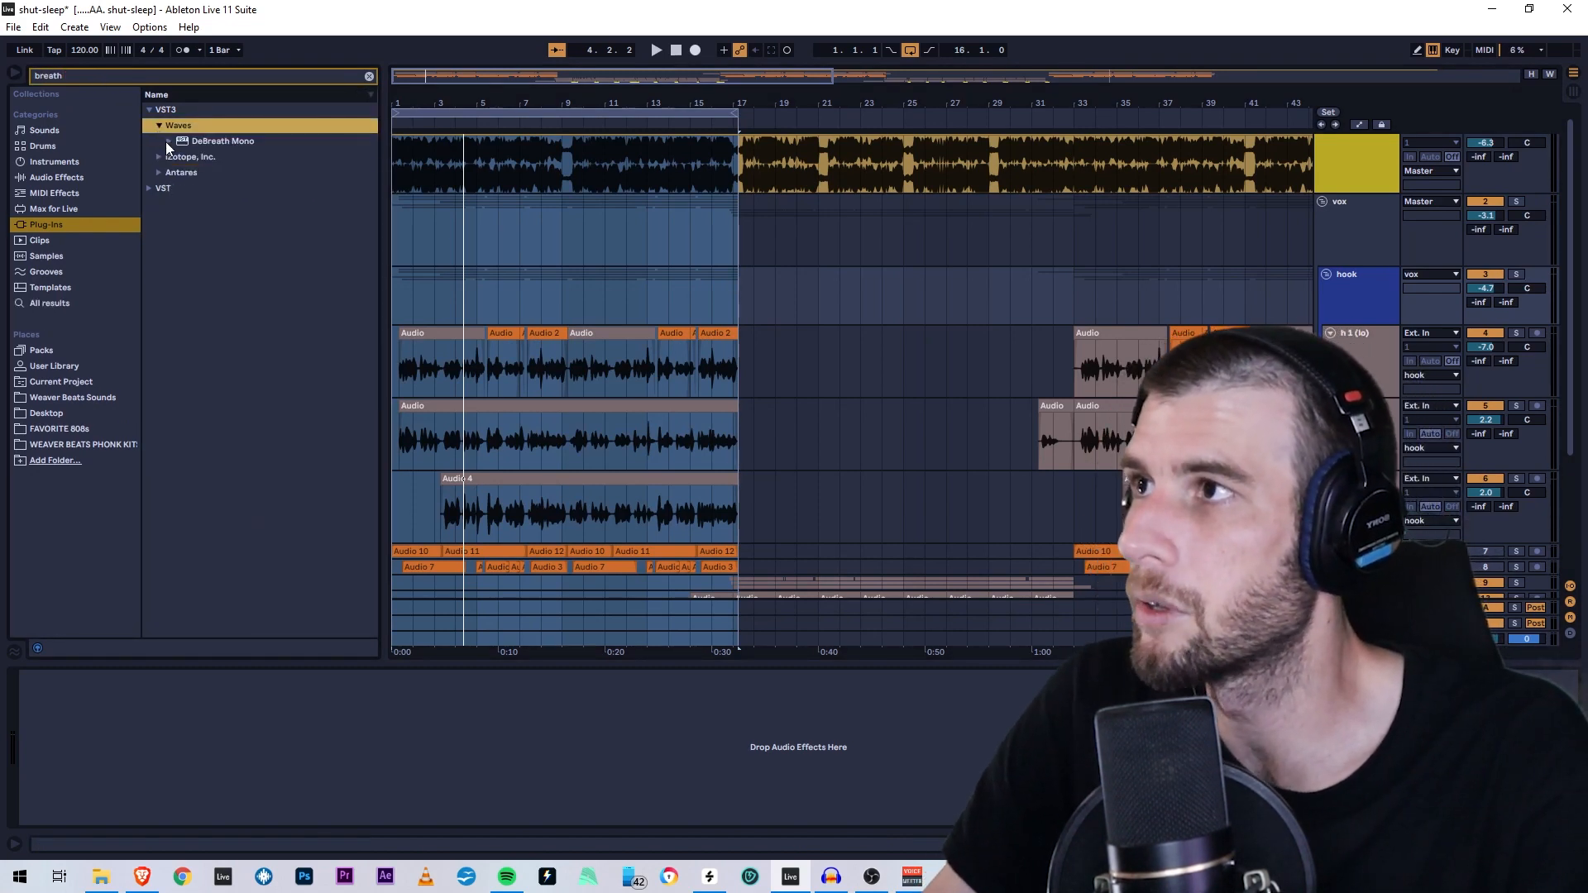
click(158, 156)
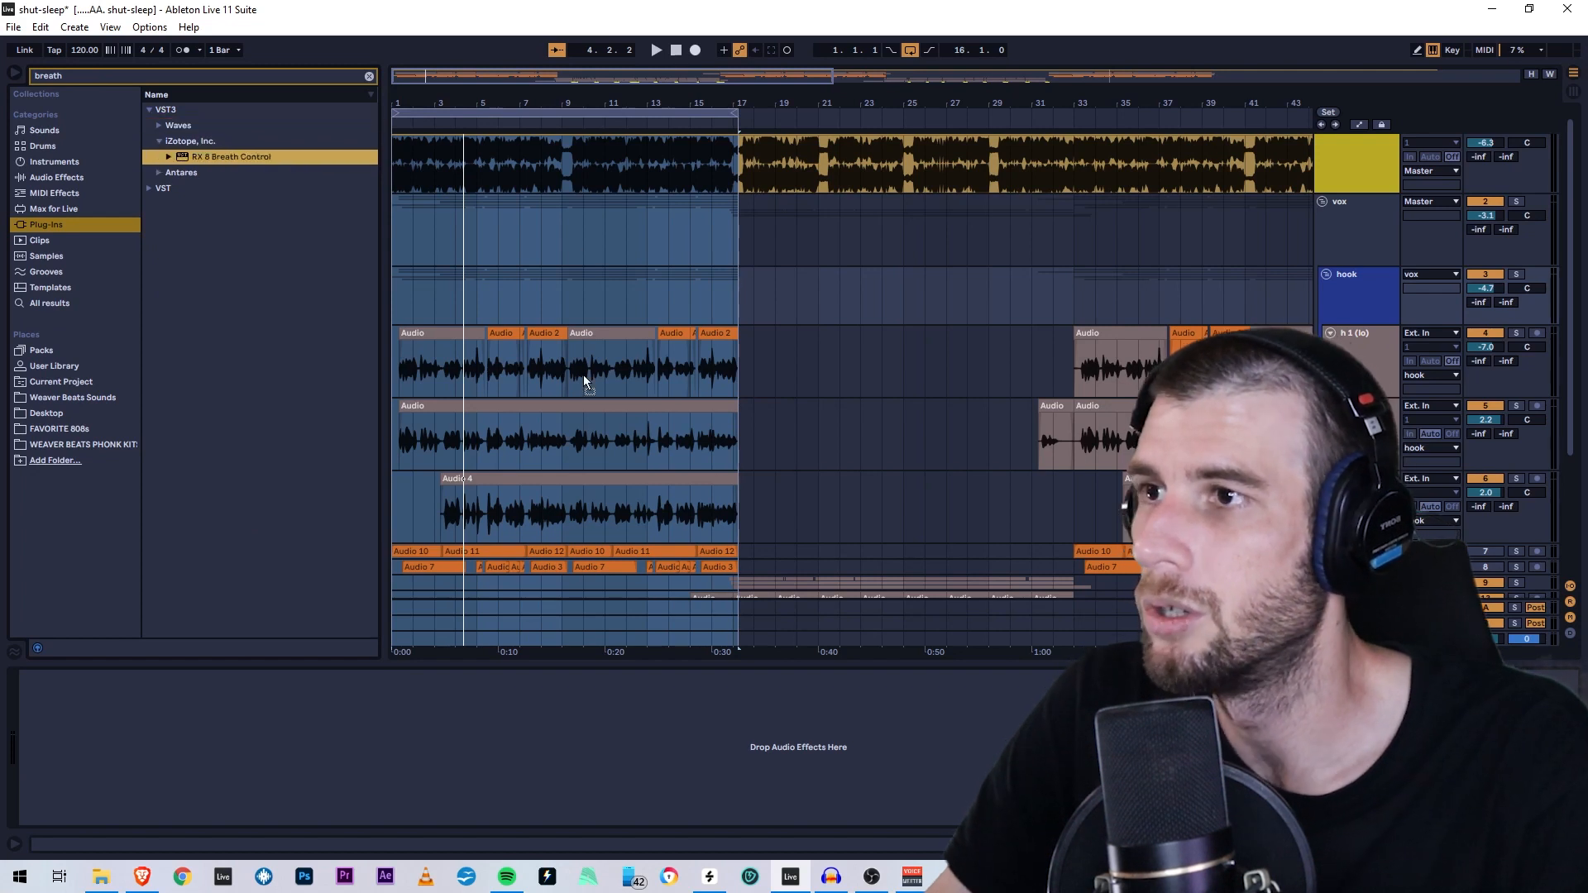
click(595, 439)
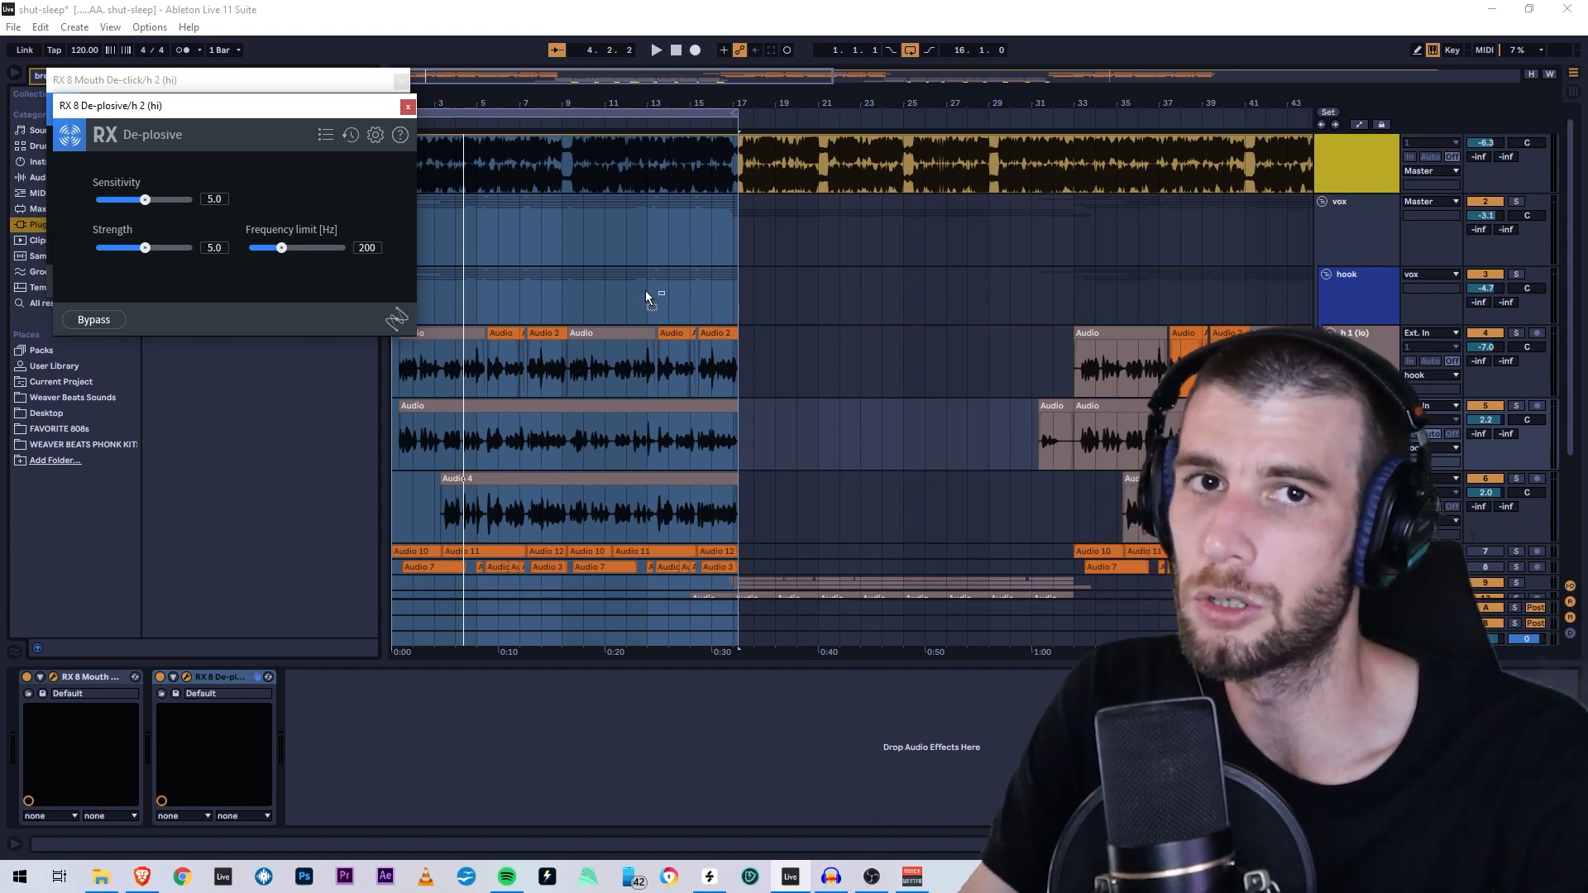
click(640, 336)
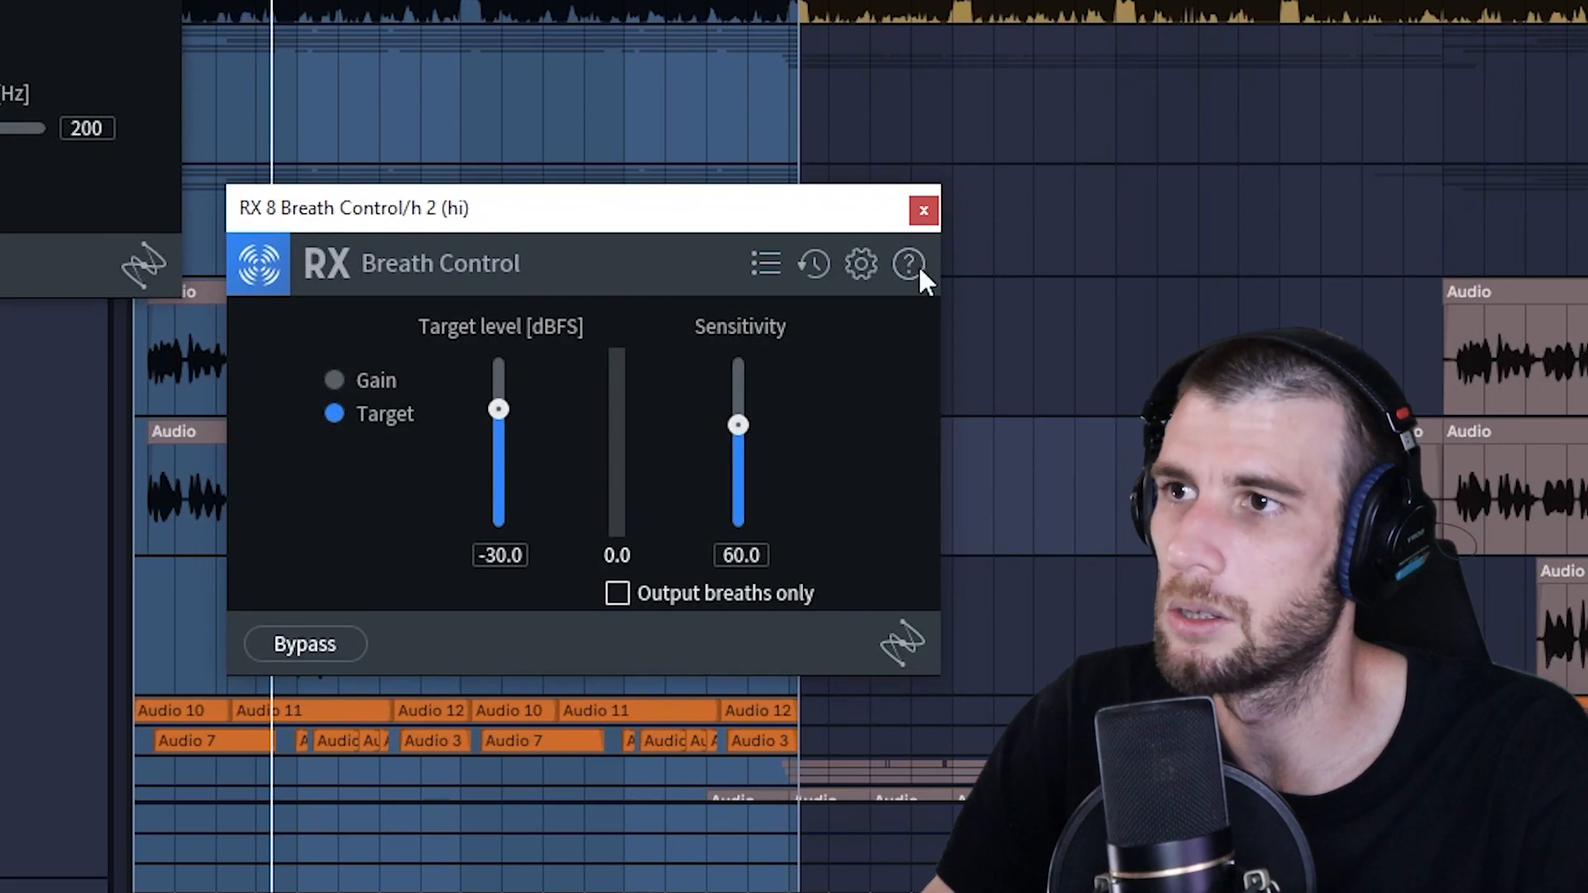
click(913, 220)
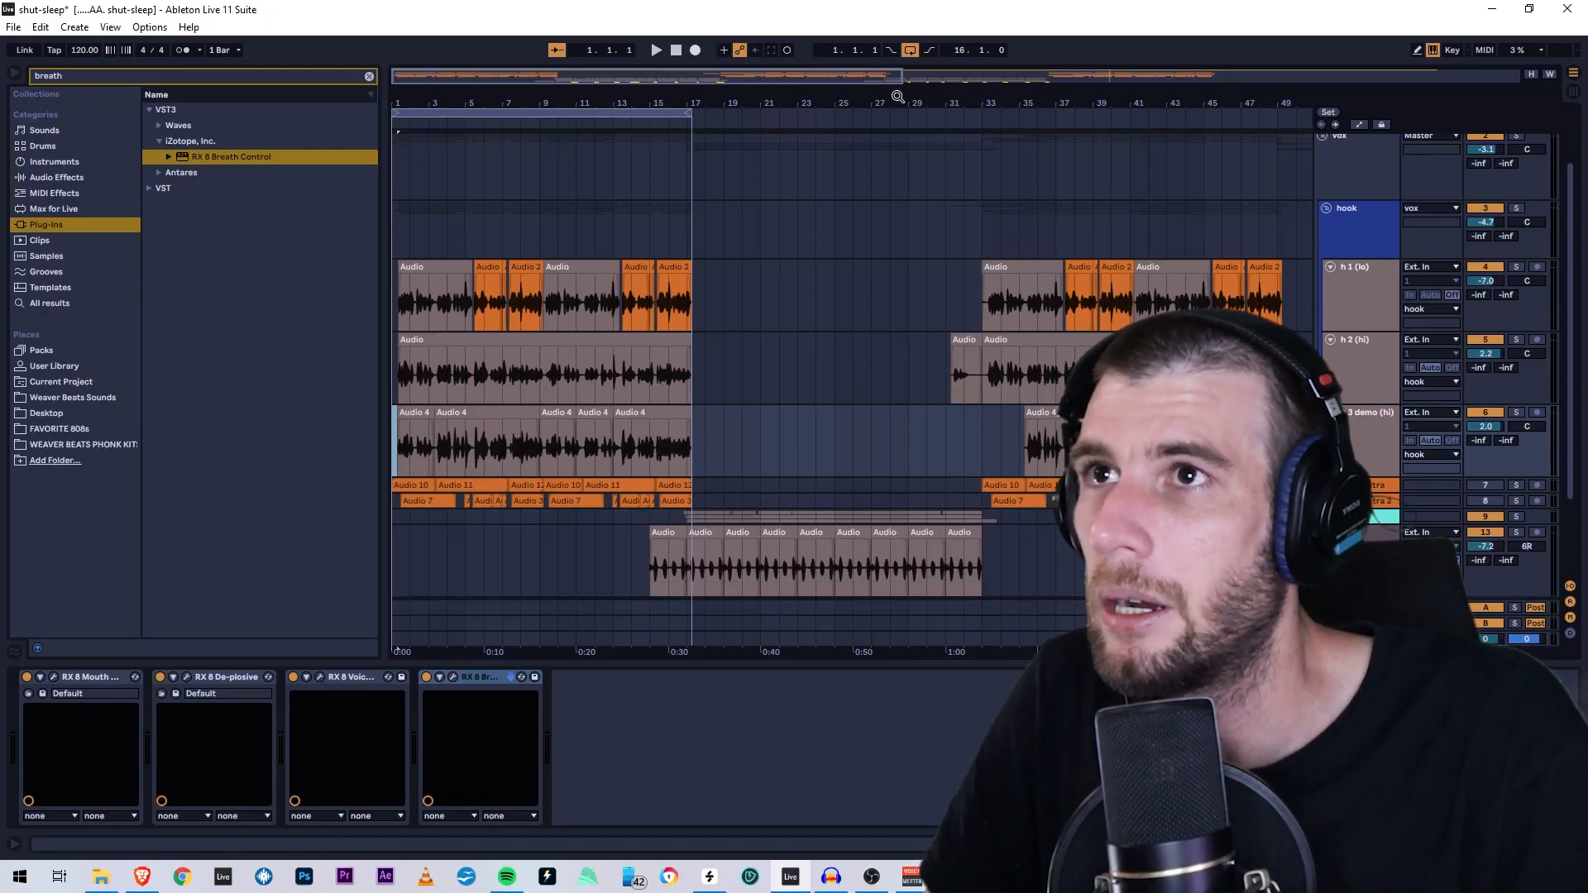
- Replace the second and third hooks' clips on the h 1, h 2 and h 3 demo tracks with copies of the first hook's clips
drag(897, 97, 621, 96)
drag(1092, 459, 649, 297)
drag(1080, 451, 630, 278)
key(Delete)
click(796, 280)
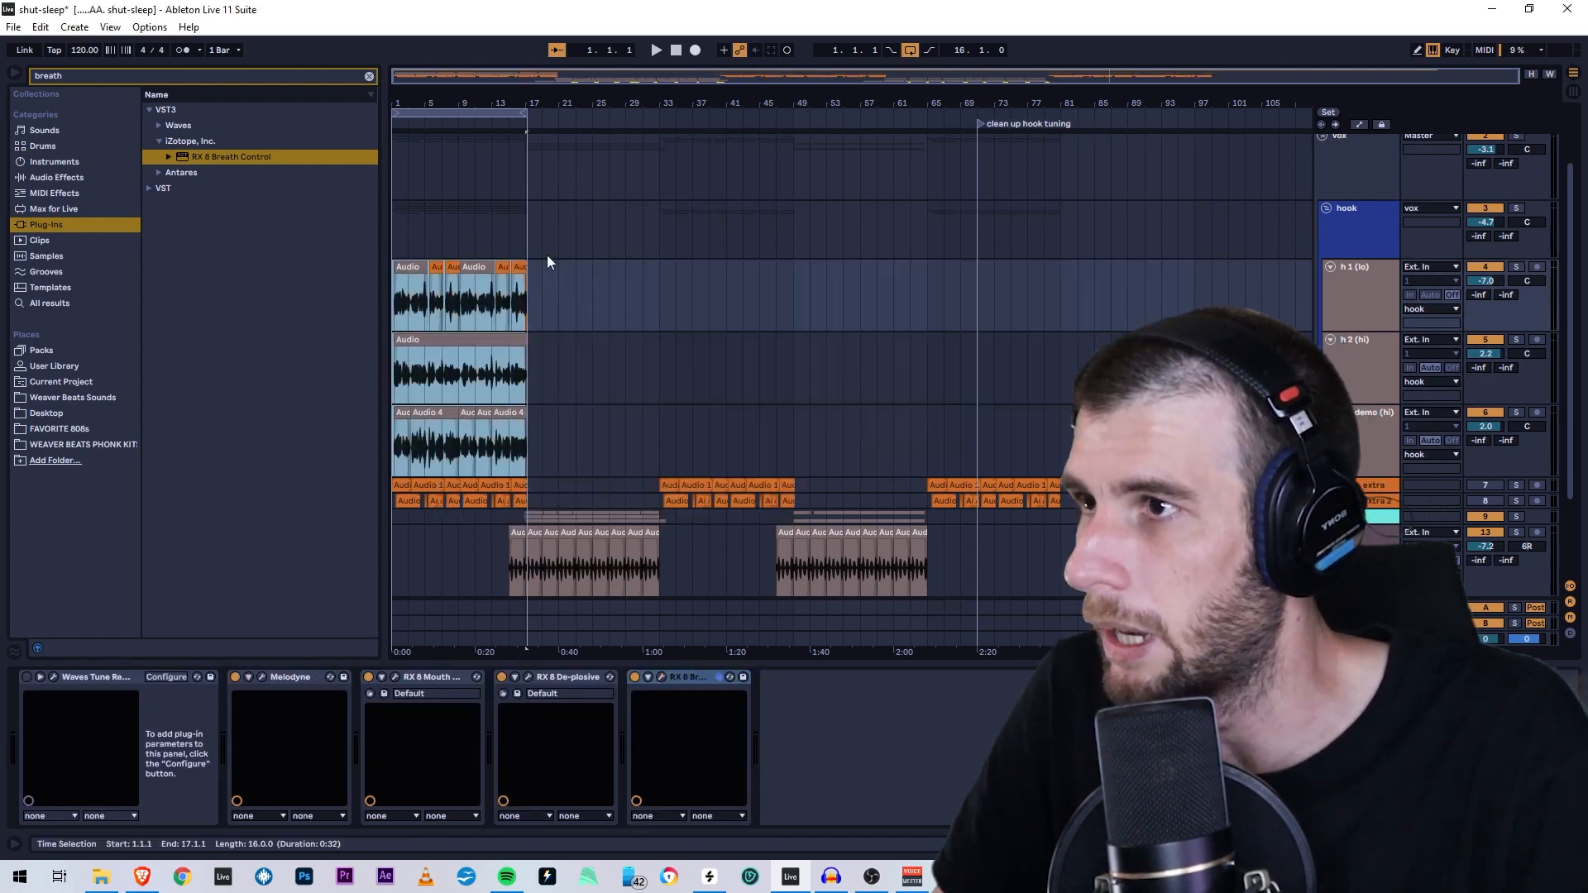
shift+click(578, 442)
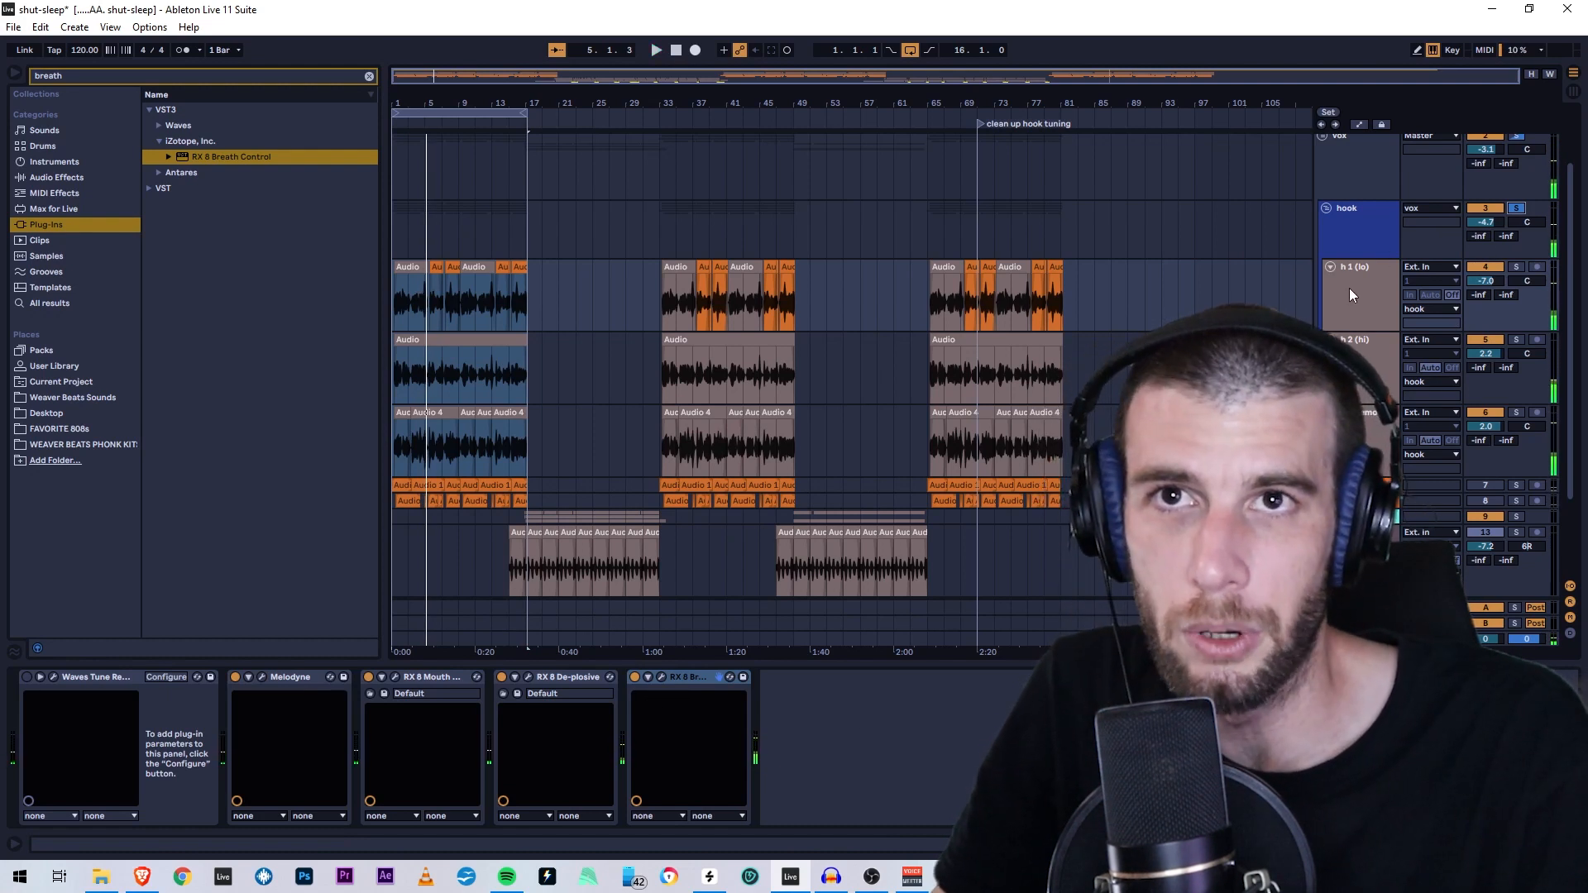
- Solo the h 1 (lo) track and raise the sensitivity of its Breath Control to 72 while auditioning the vocal
click(1518, 267)
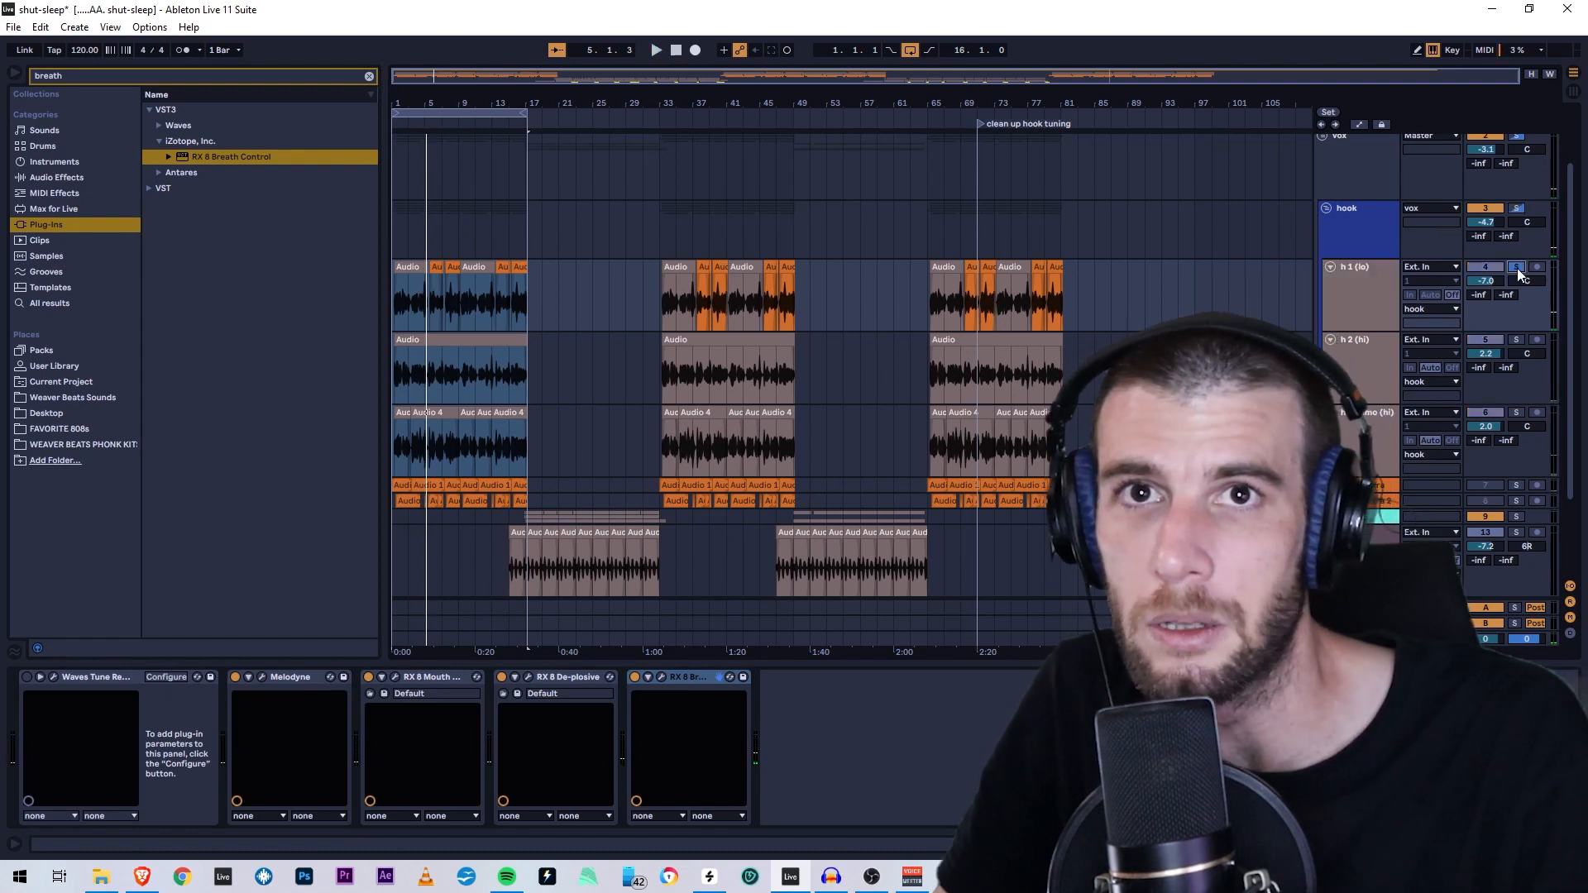
click(661, 678)
key(space)
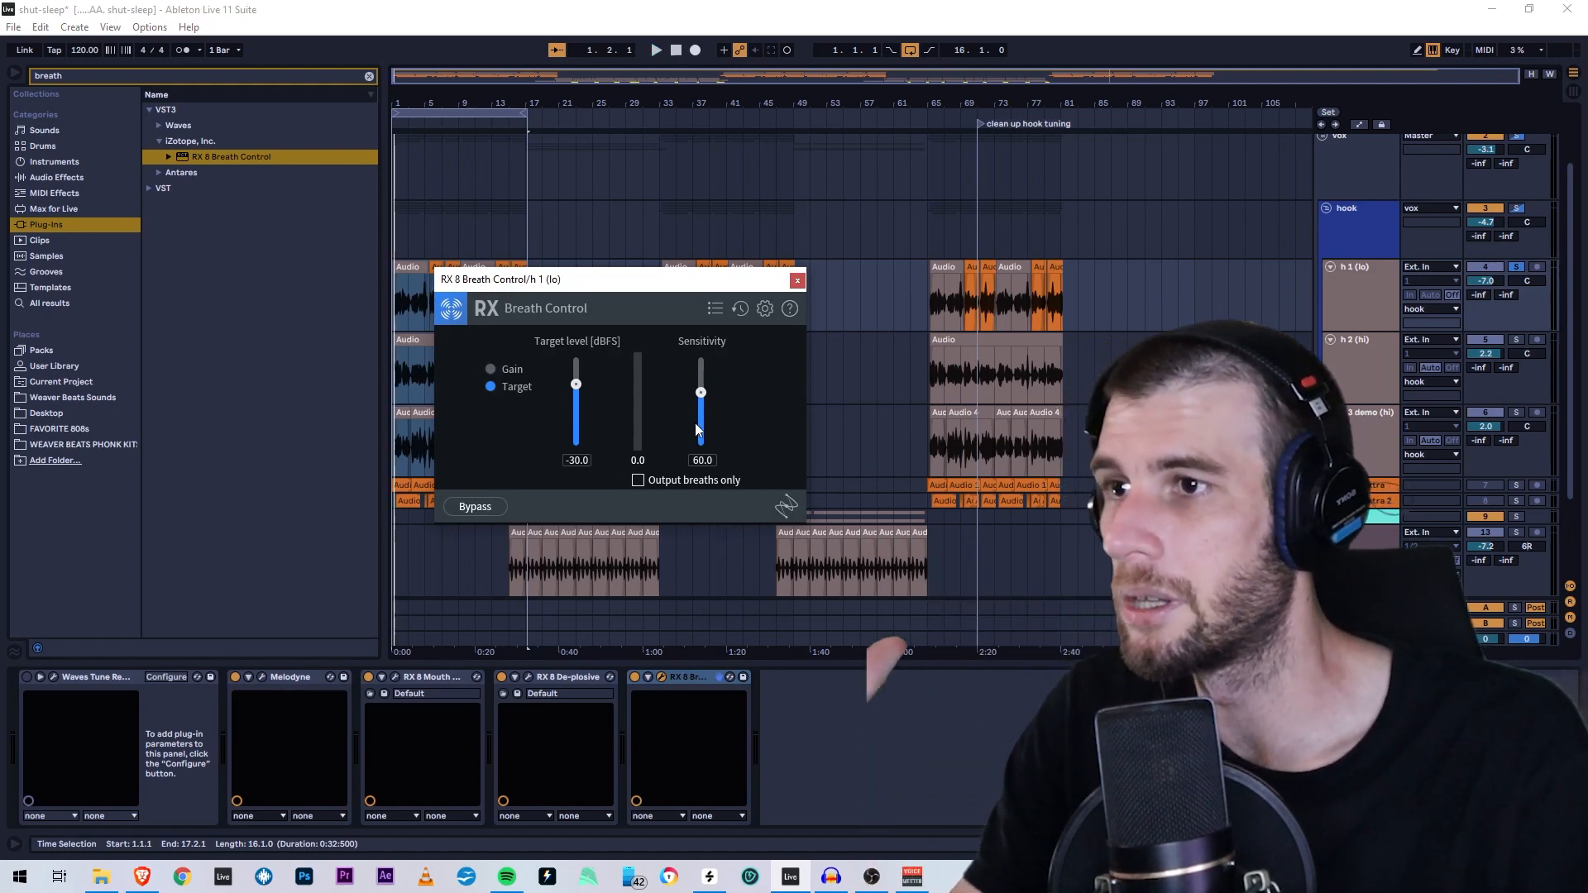
drag(701, 394, 699, 390)
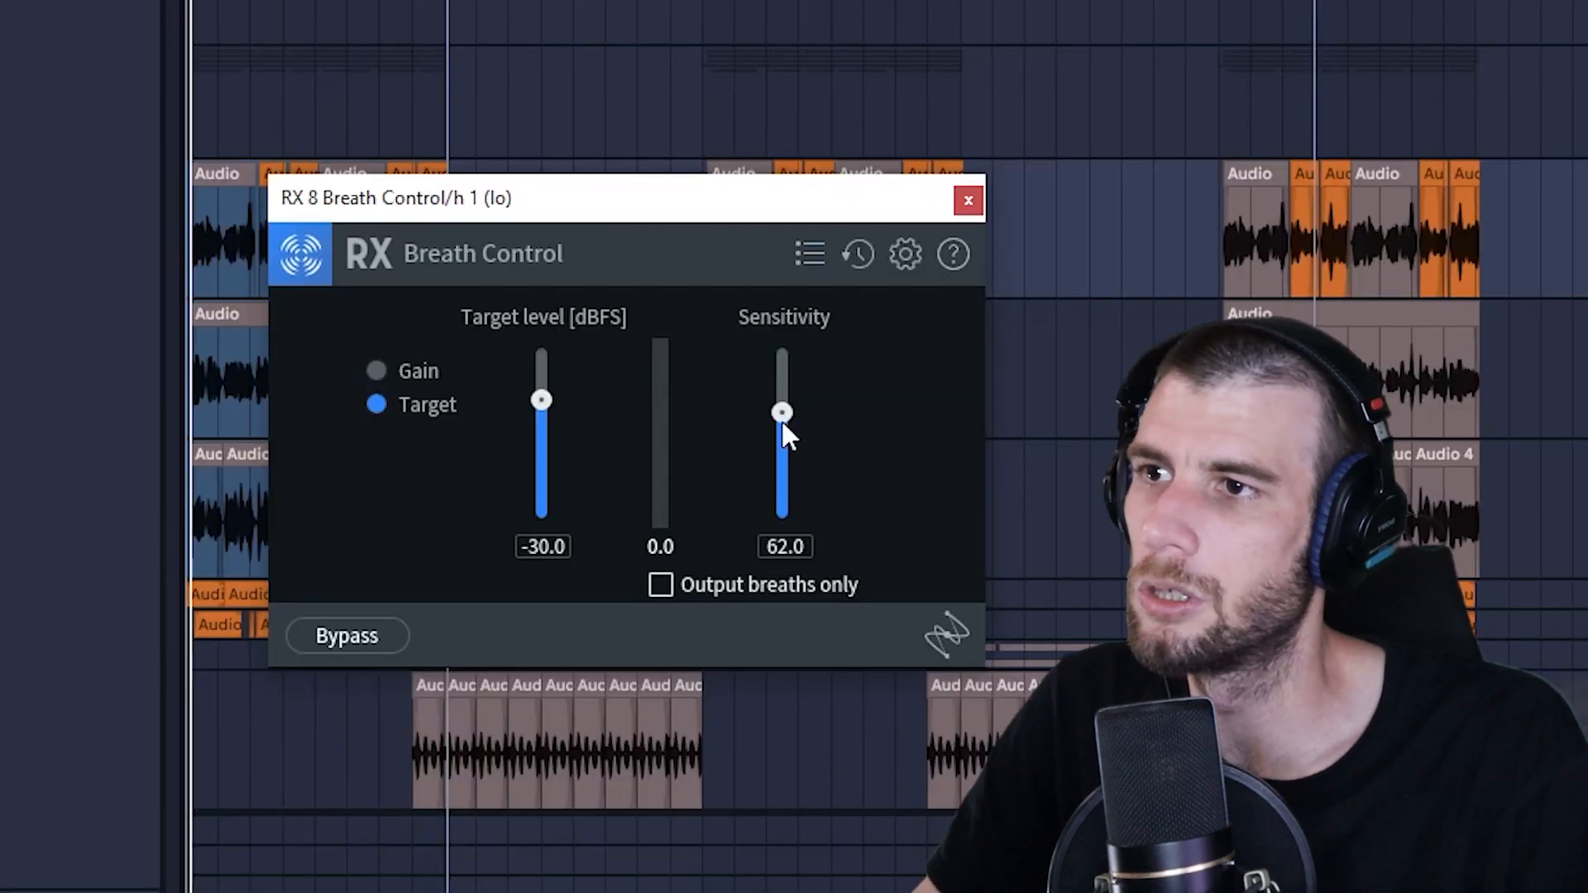
scroll(781, 418, up, 10)
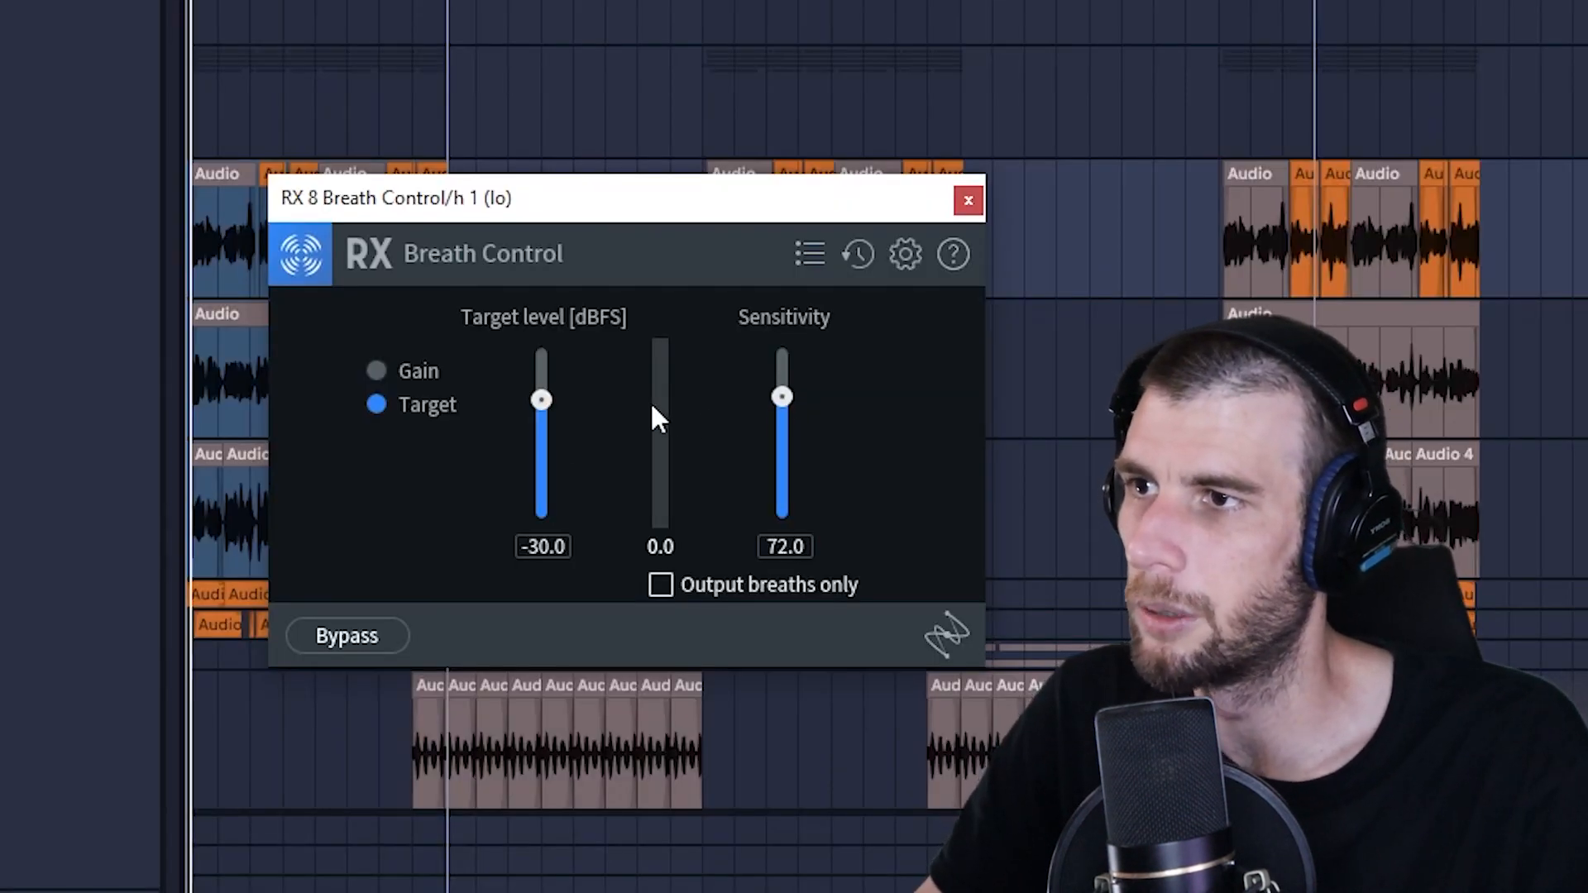
scroll(781, 400, up, 3)
scroll(552, 416, down, 10)
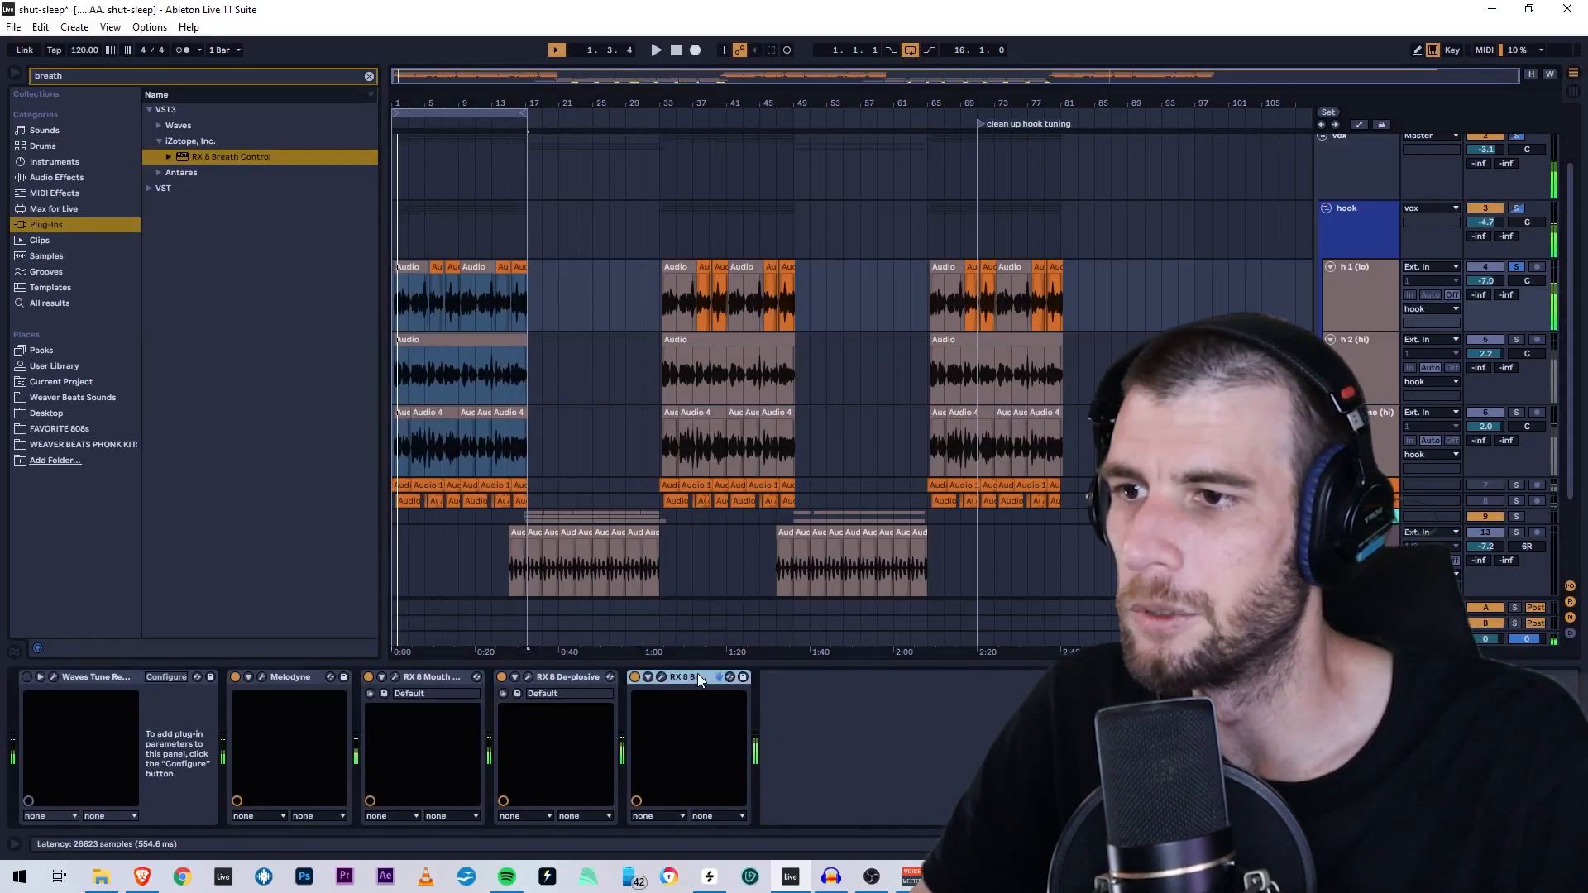
- Copy the adjusted Breath Control from h 1 (lo) and paste it on h 2 (hi) in place of that track's existing one
right_click(698, 680)
key(Escape)
click(1343, 339)
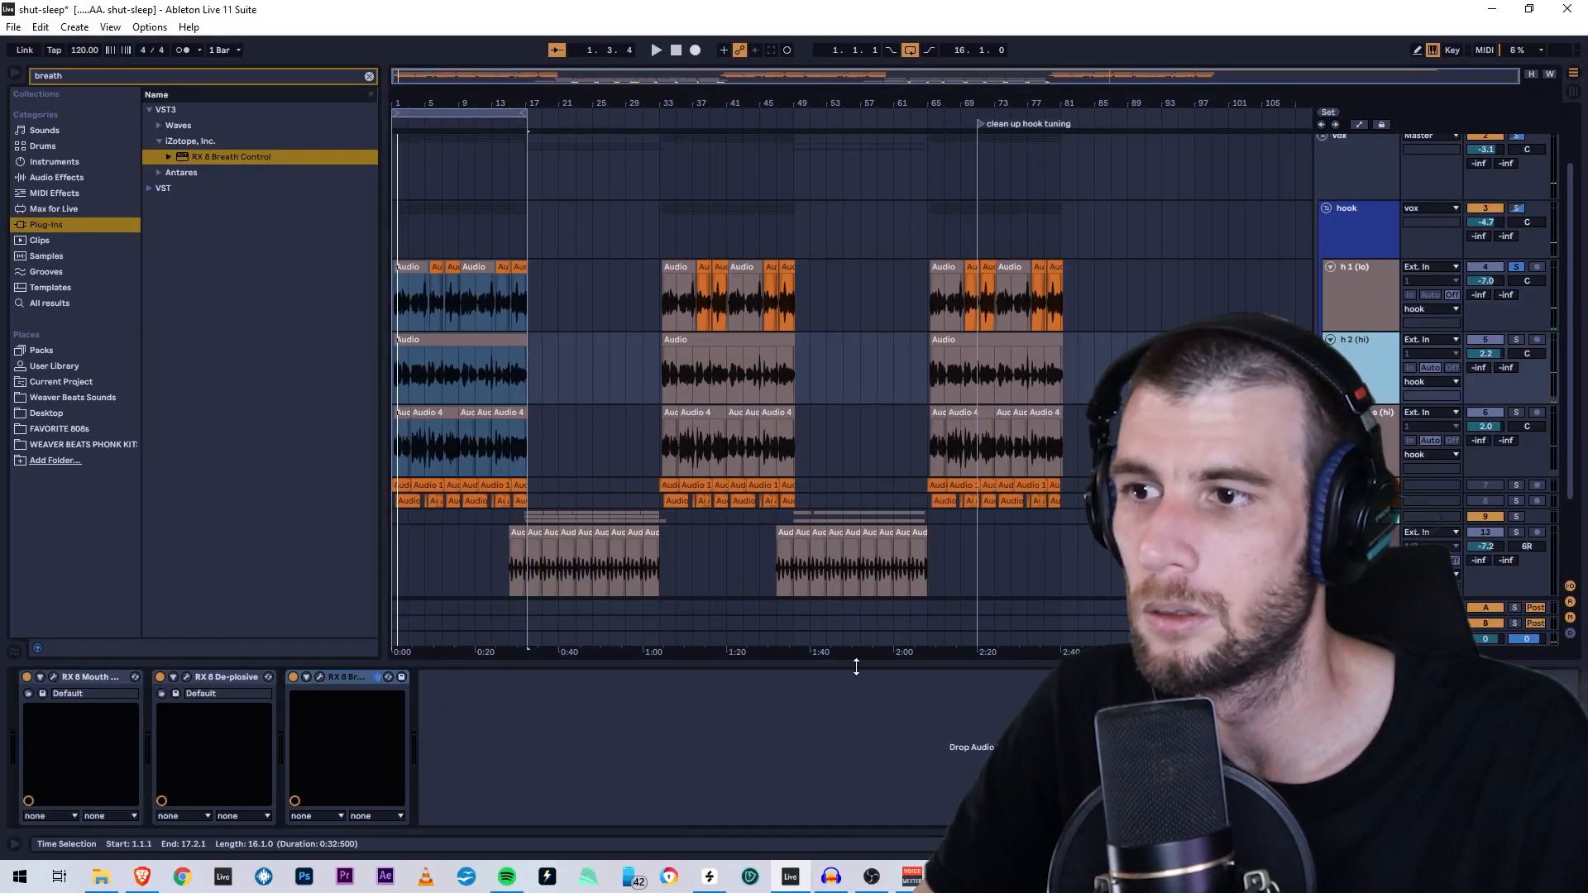
click(351, 679)
key(Delete)
right_click(403, 697)
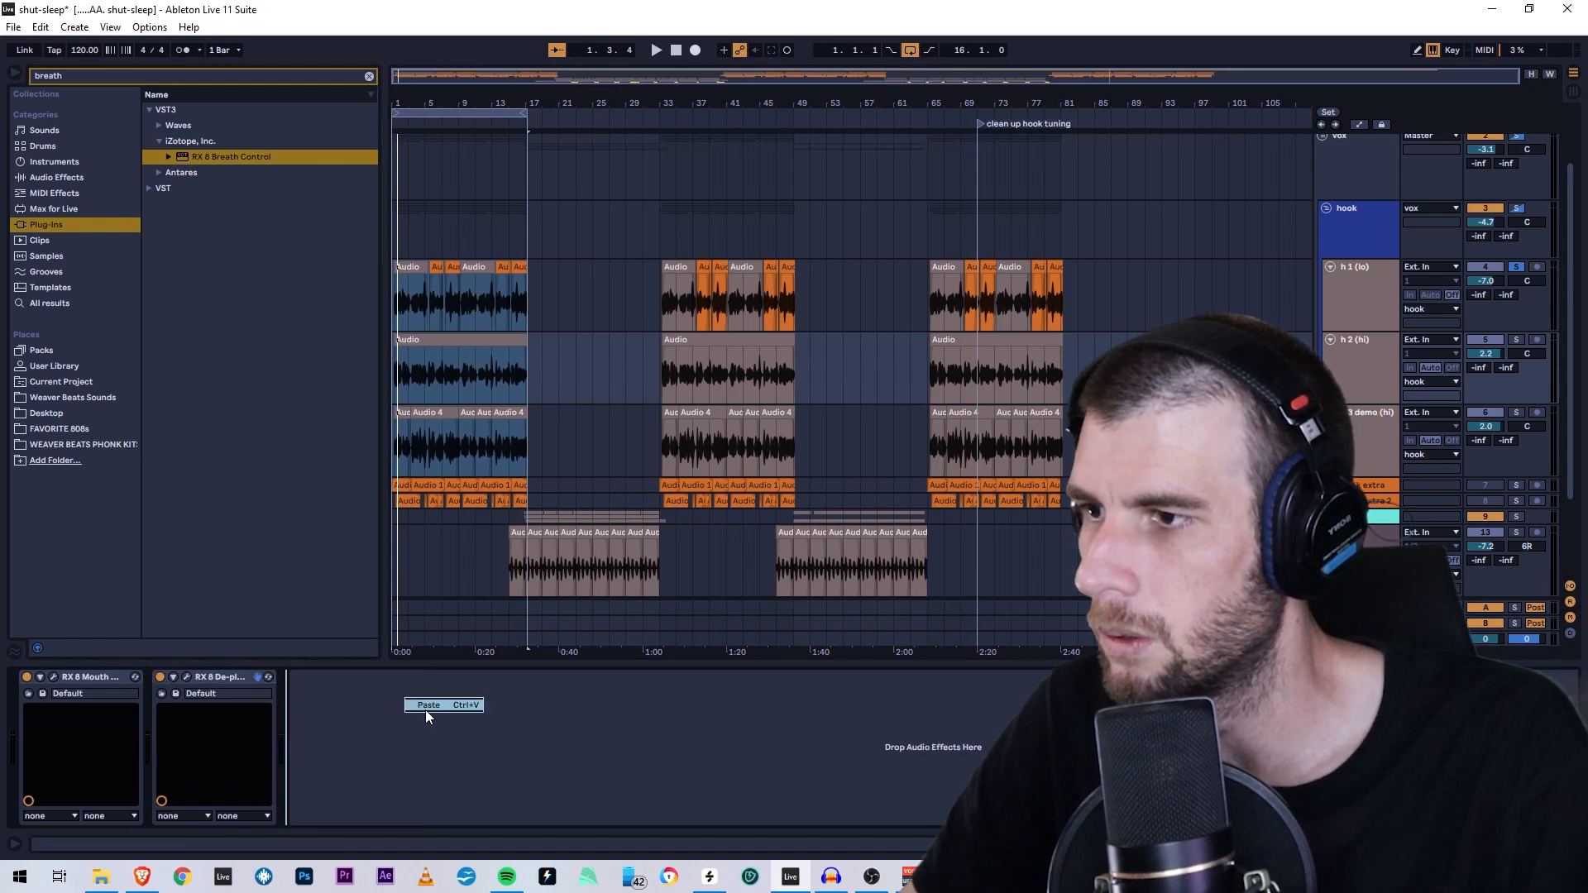
click(426, 706)
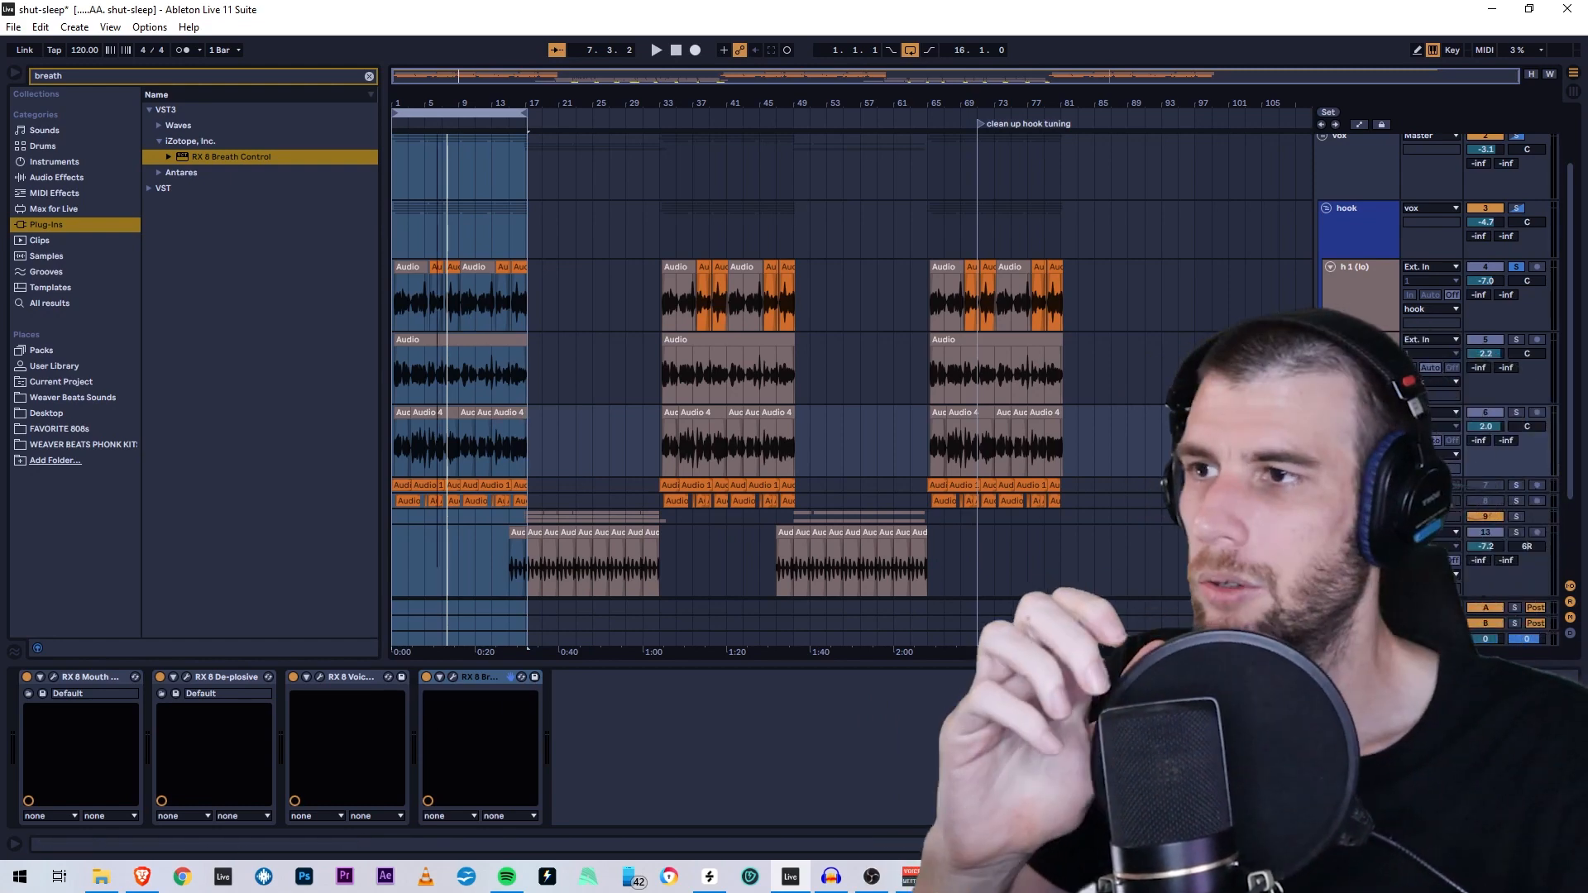
- Turn off solo on the hook group and the h 1 (lo) track so the full first hook can play
key(plus)
key(plus)
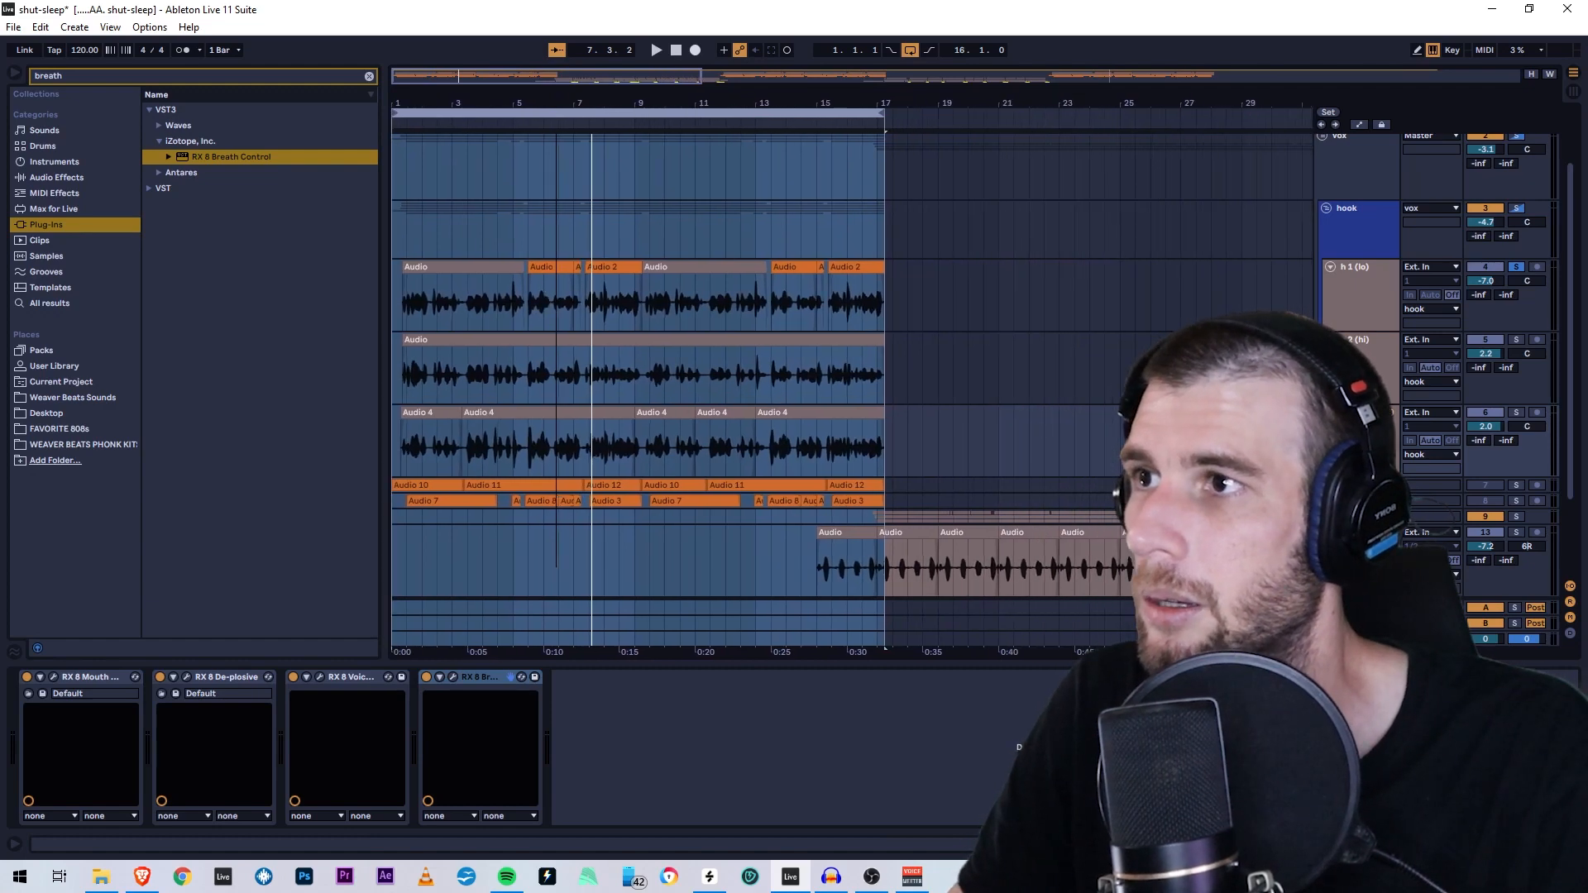
scroll(695, 567, down, 3)
click(645, 564)
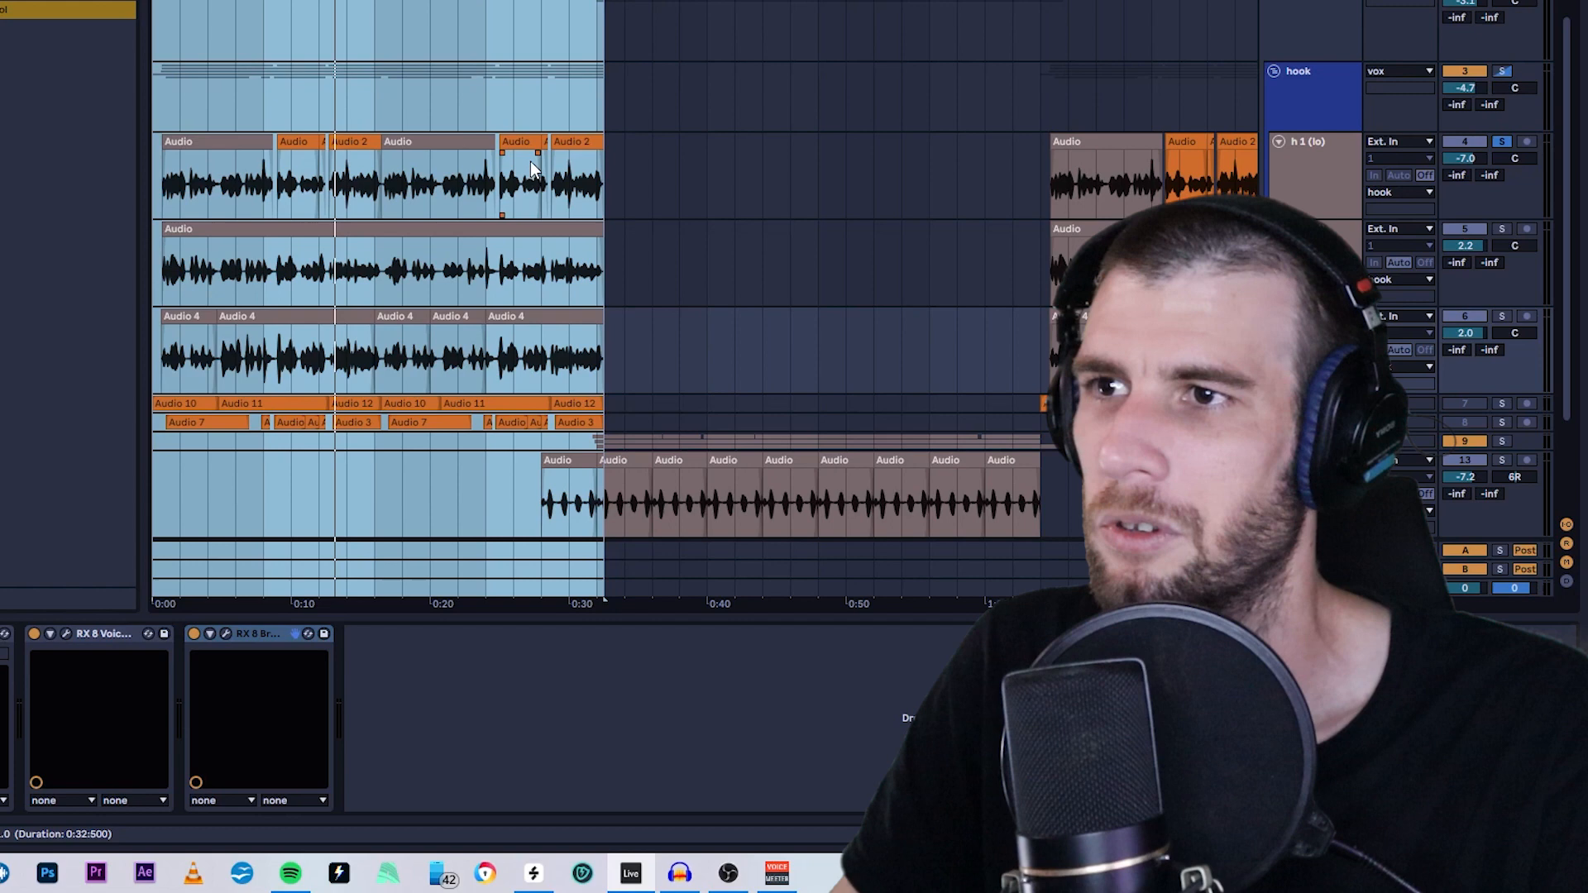
click(1505, 67)
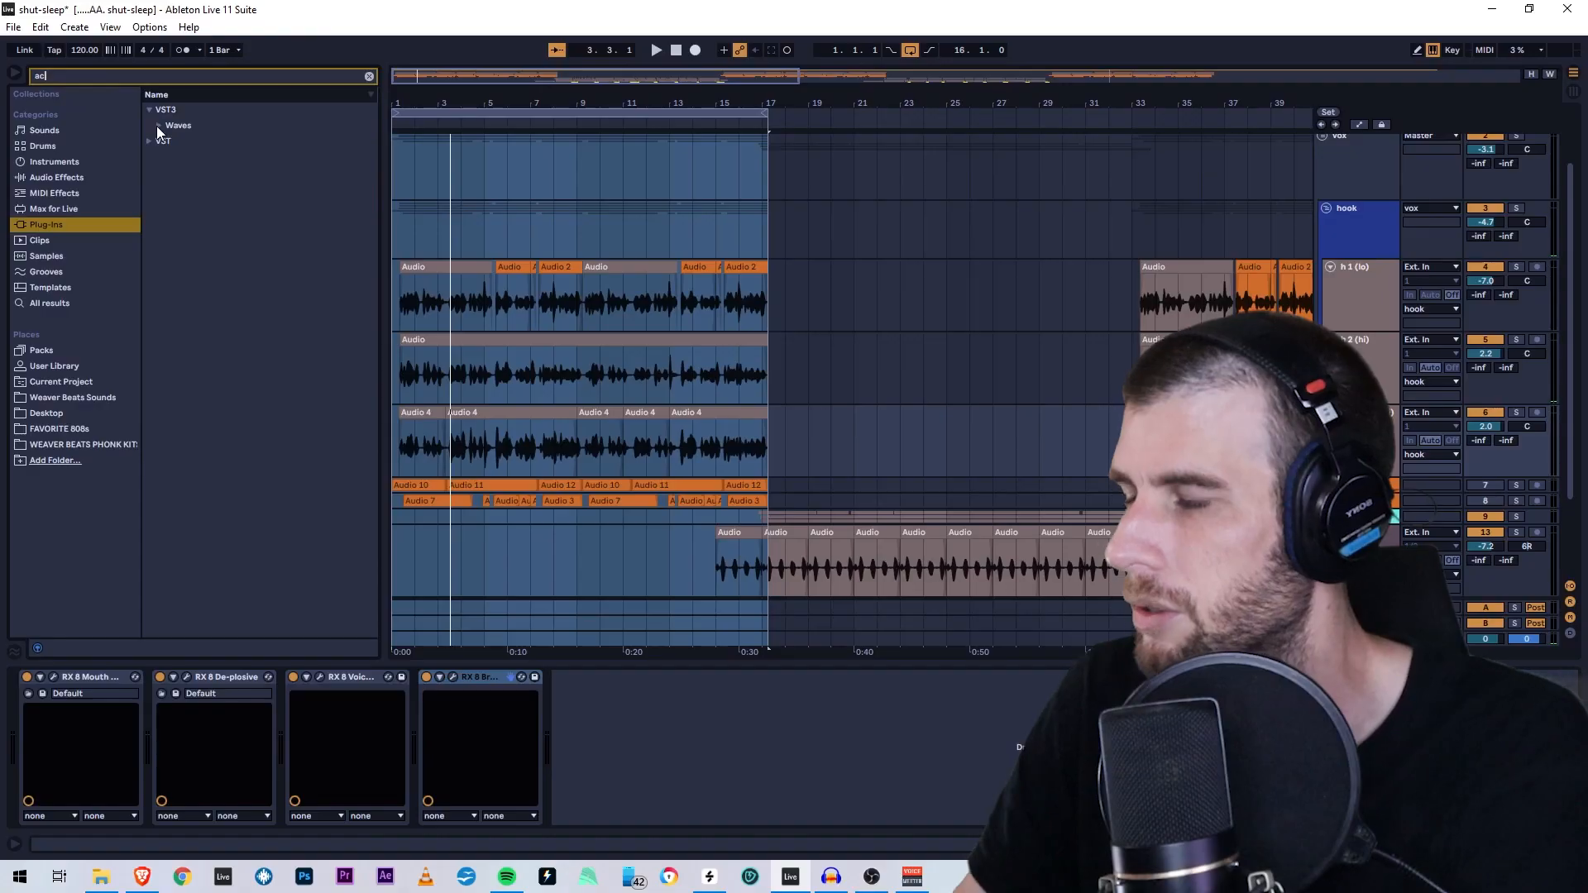
click(158, 126)
click(58, 177)
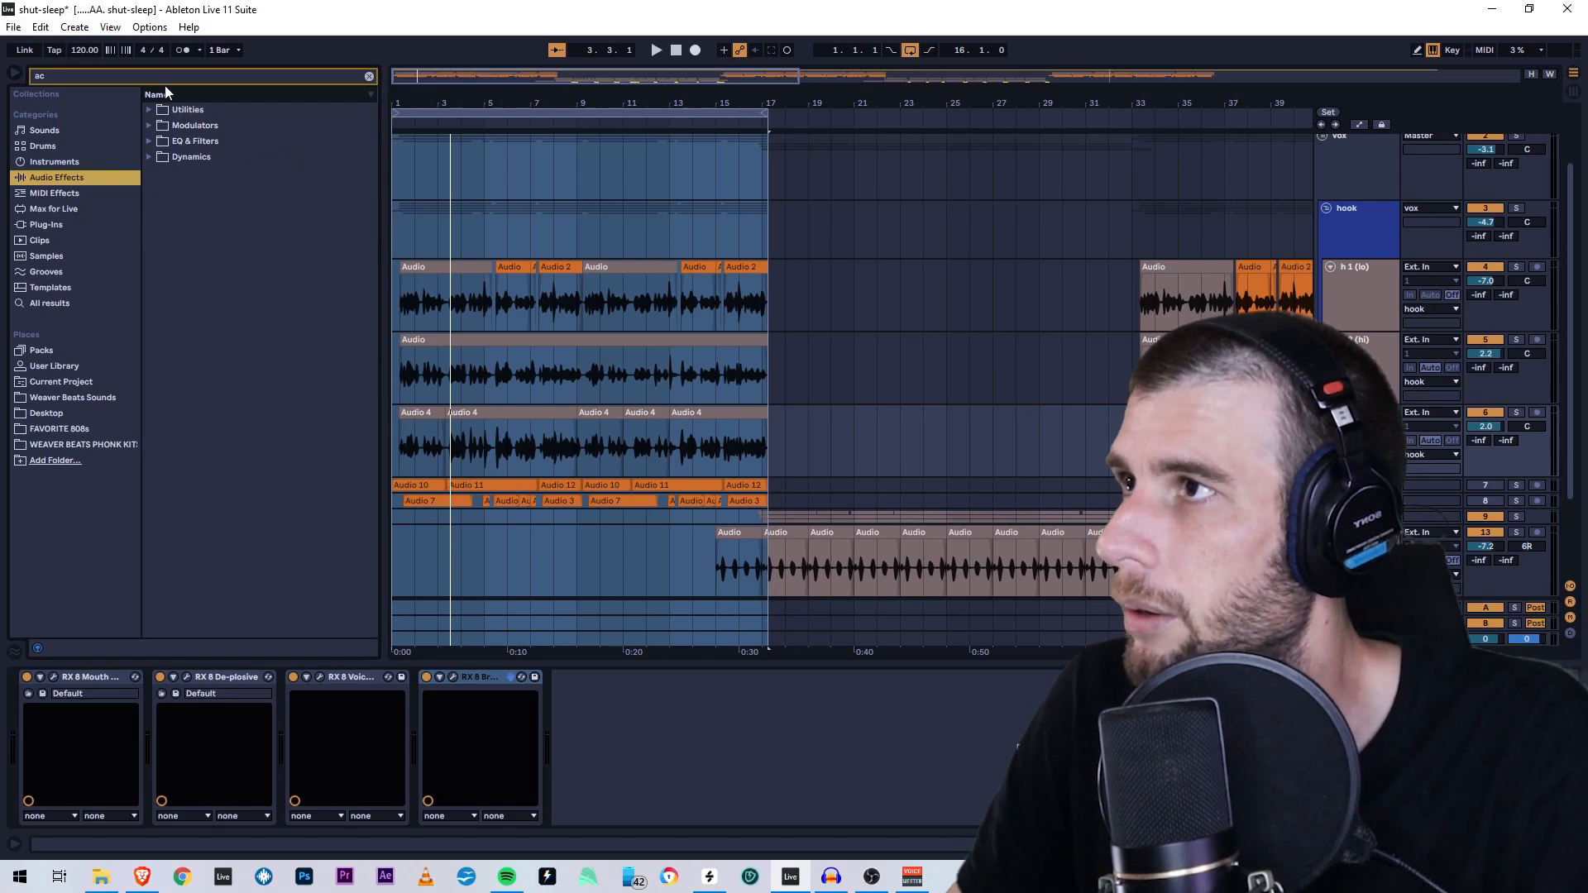
click(43, 224)
click(185, 125)
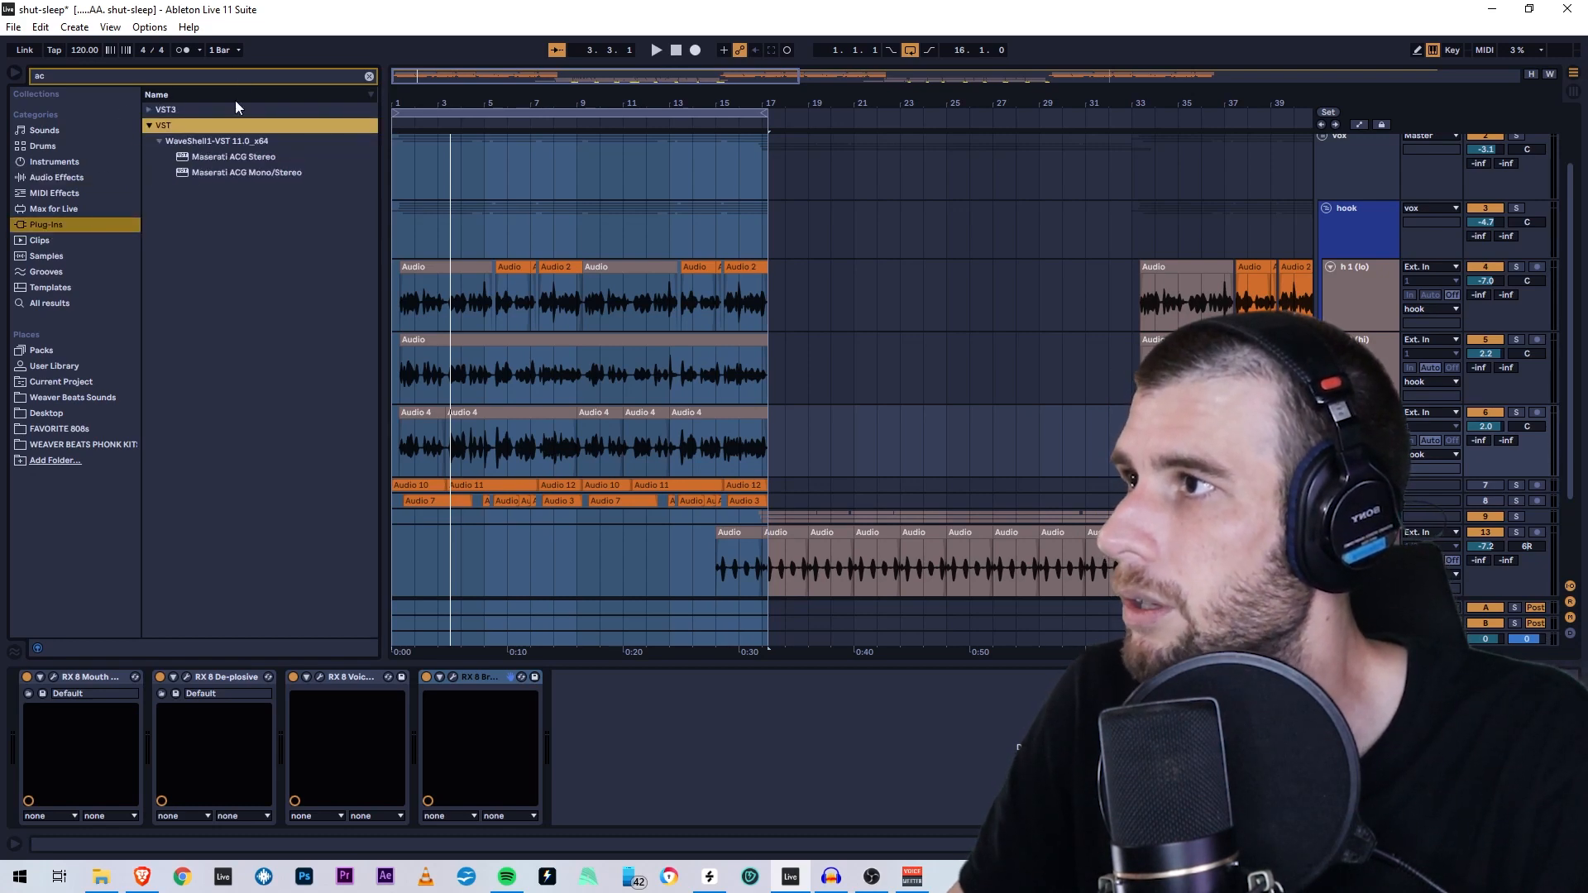
- Search the plug-ins for "rx" and add the iZotope RX 8 De-hum to the h 1 (lo) track
click(271, 71)
text(rx8)
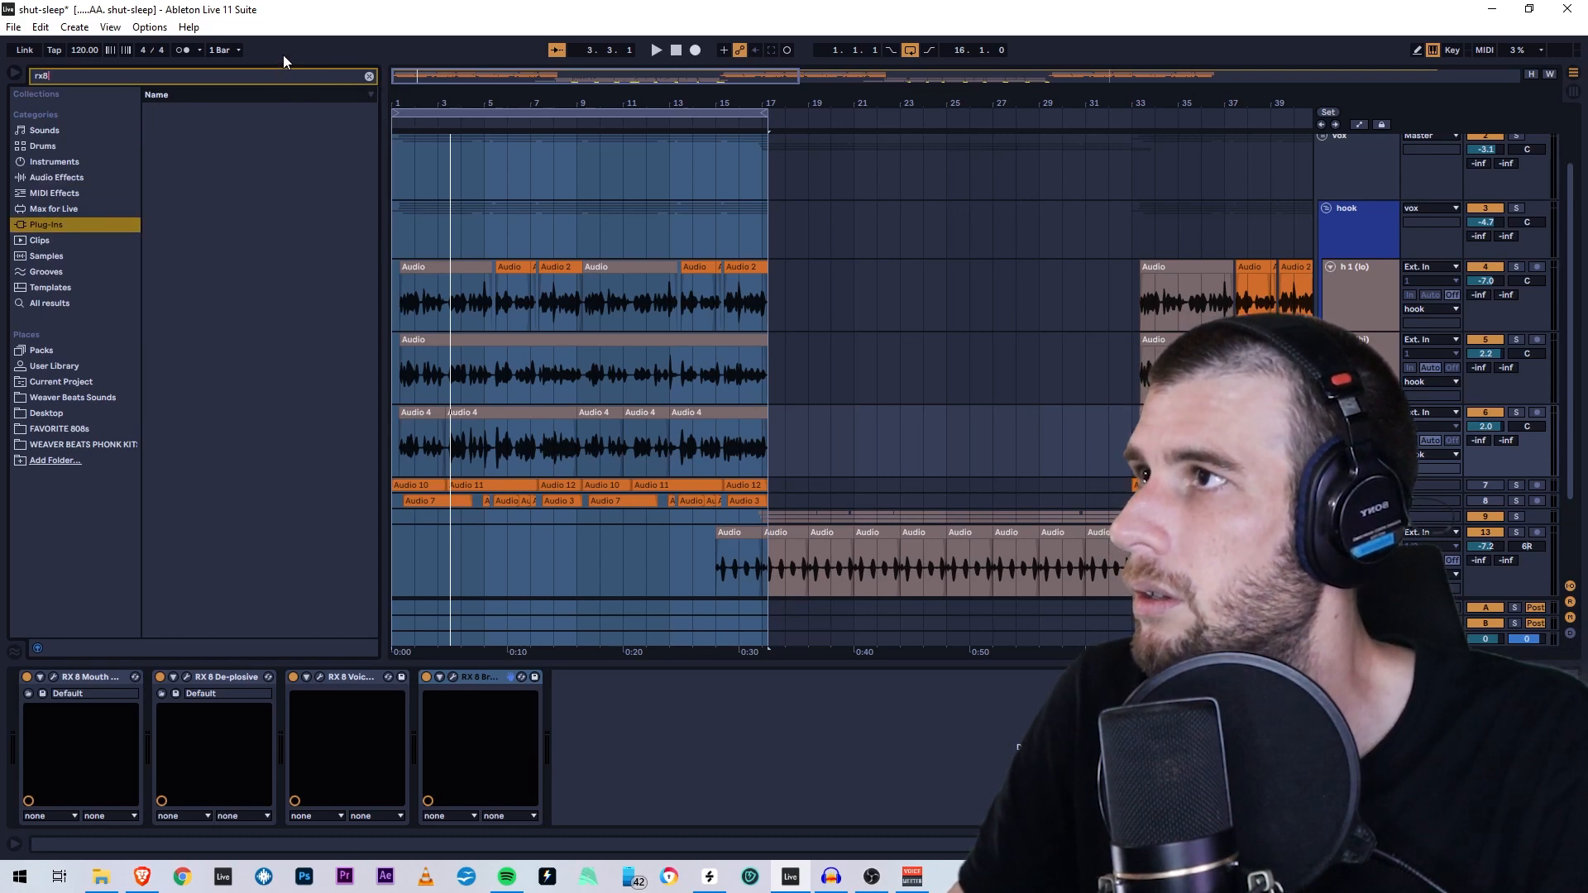
click(237, 268)
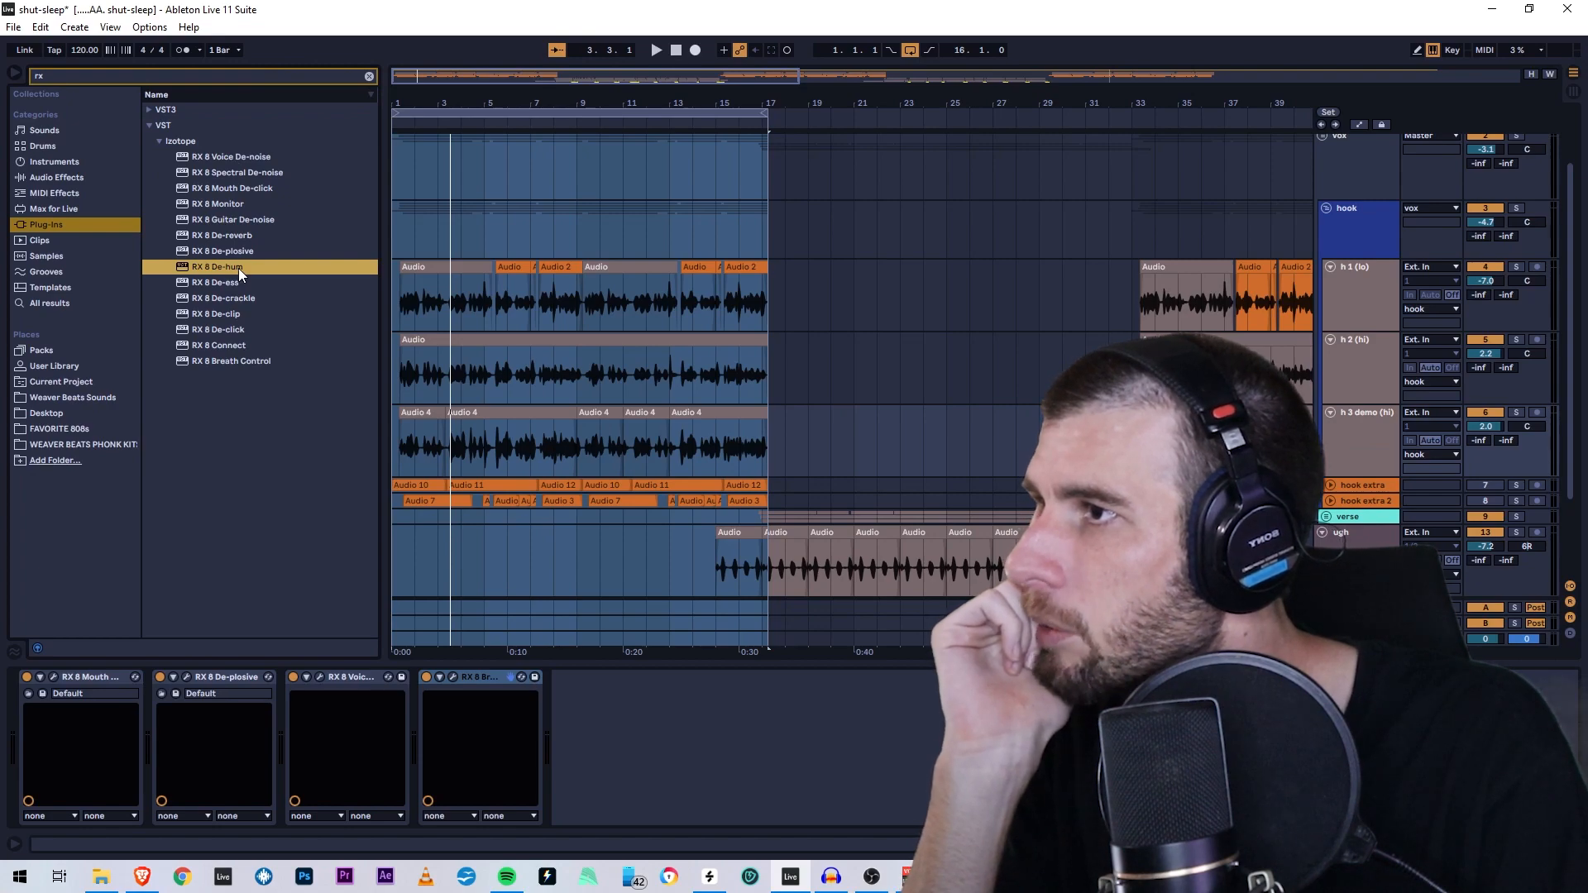
key(Return)
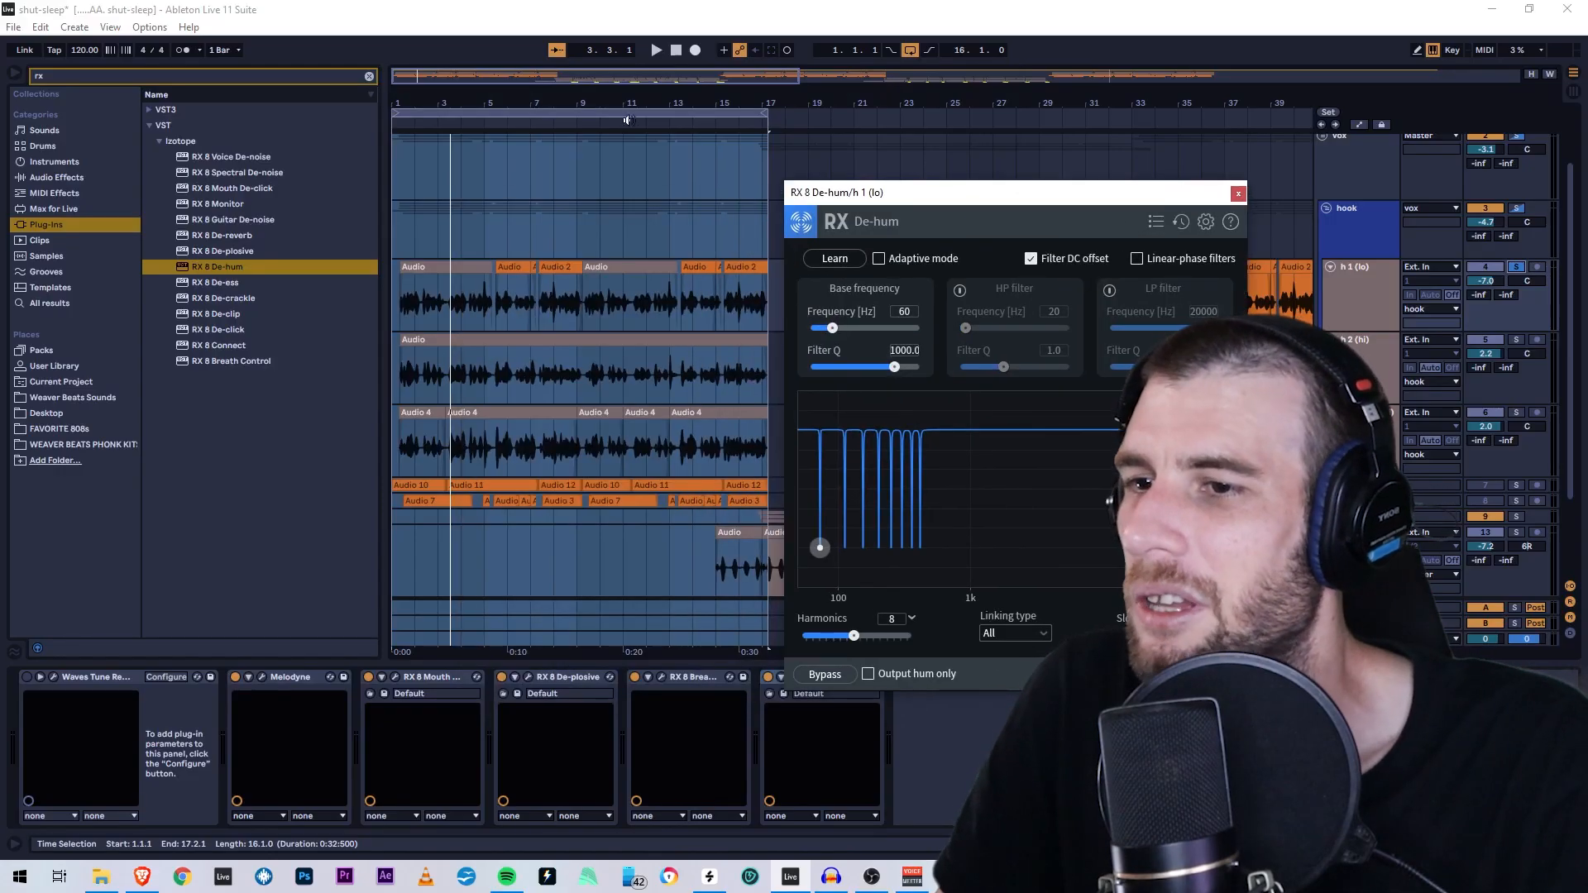
- Play the soloed h 1 (lo) track and compare its sound with De-hum bypassed and active
click(437, 124)
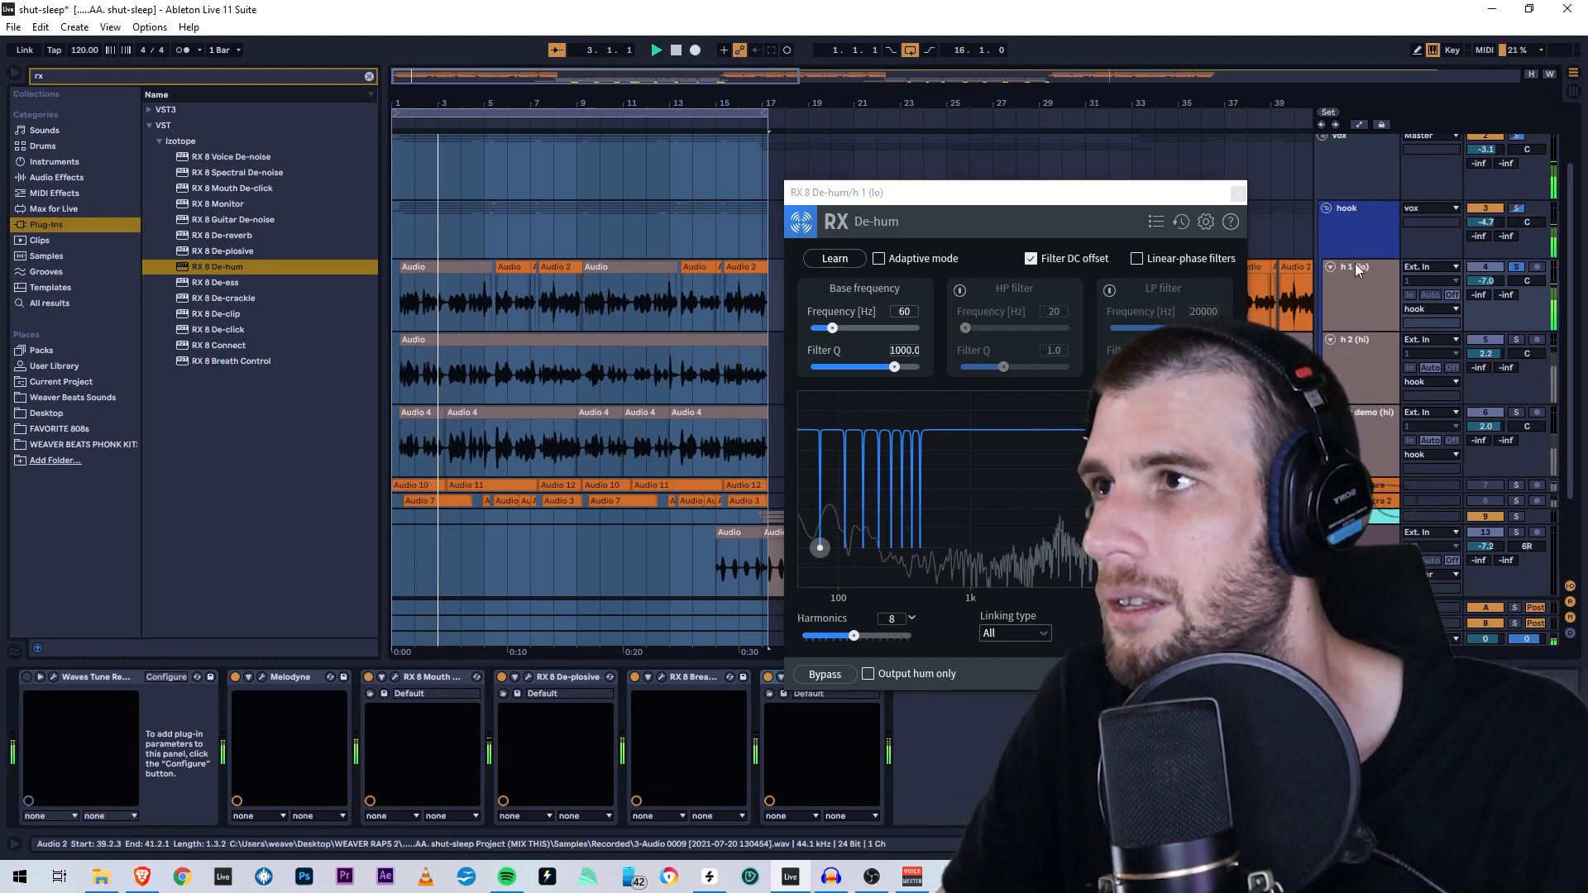
click(767, 679)
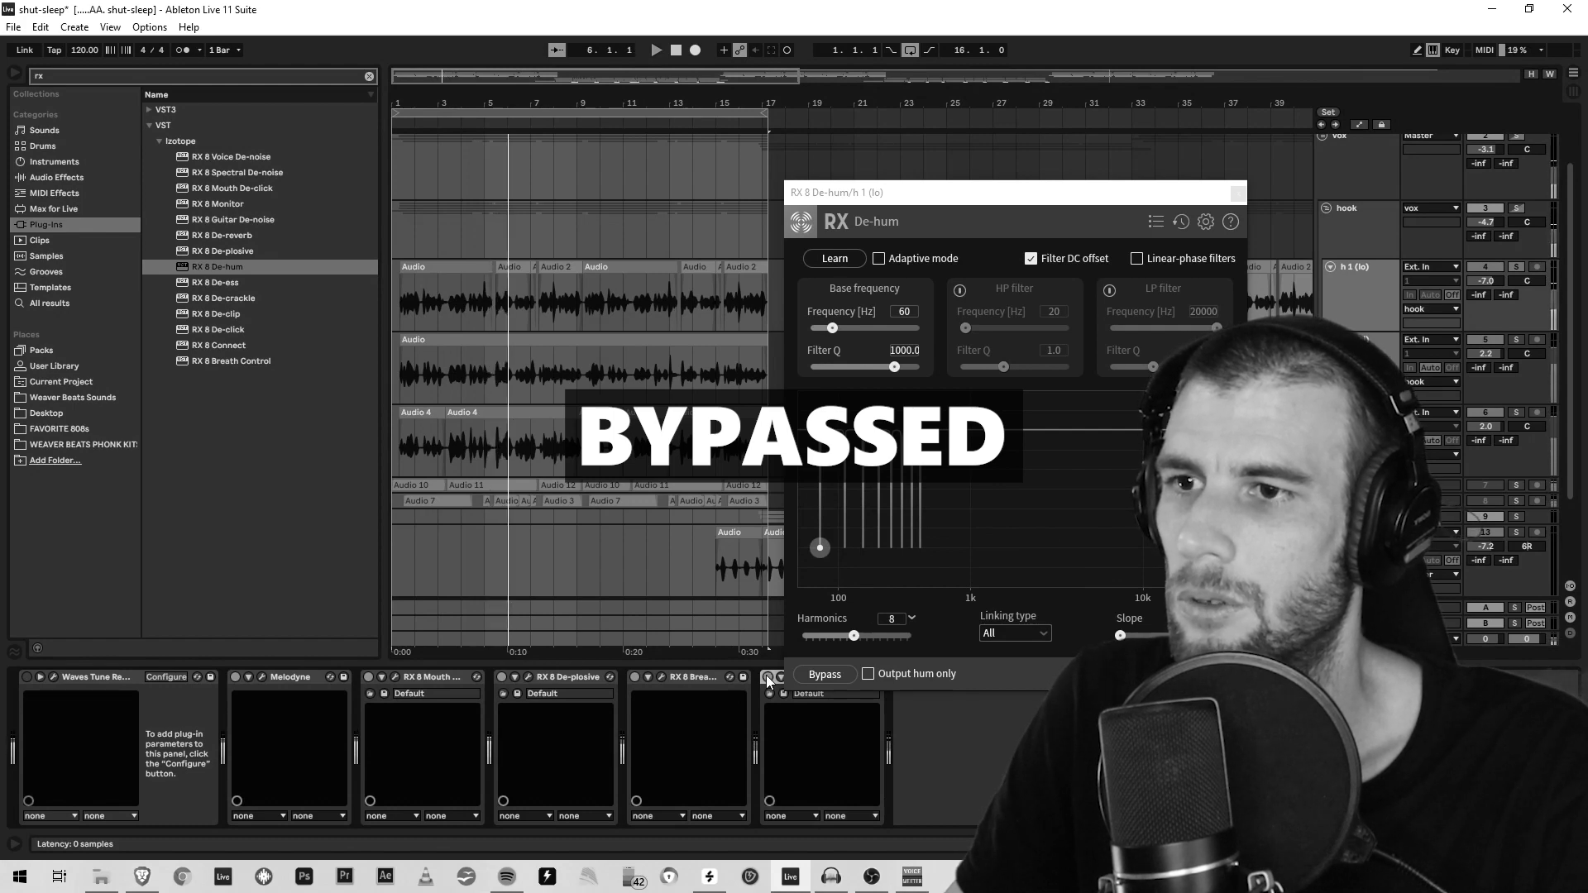
click(768, 679)
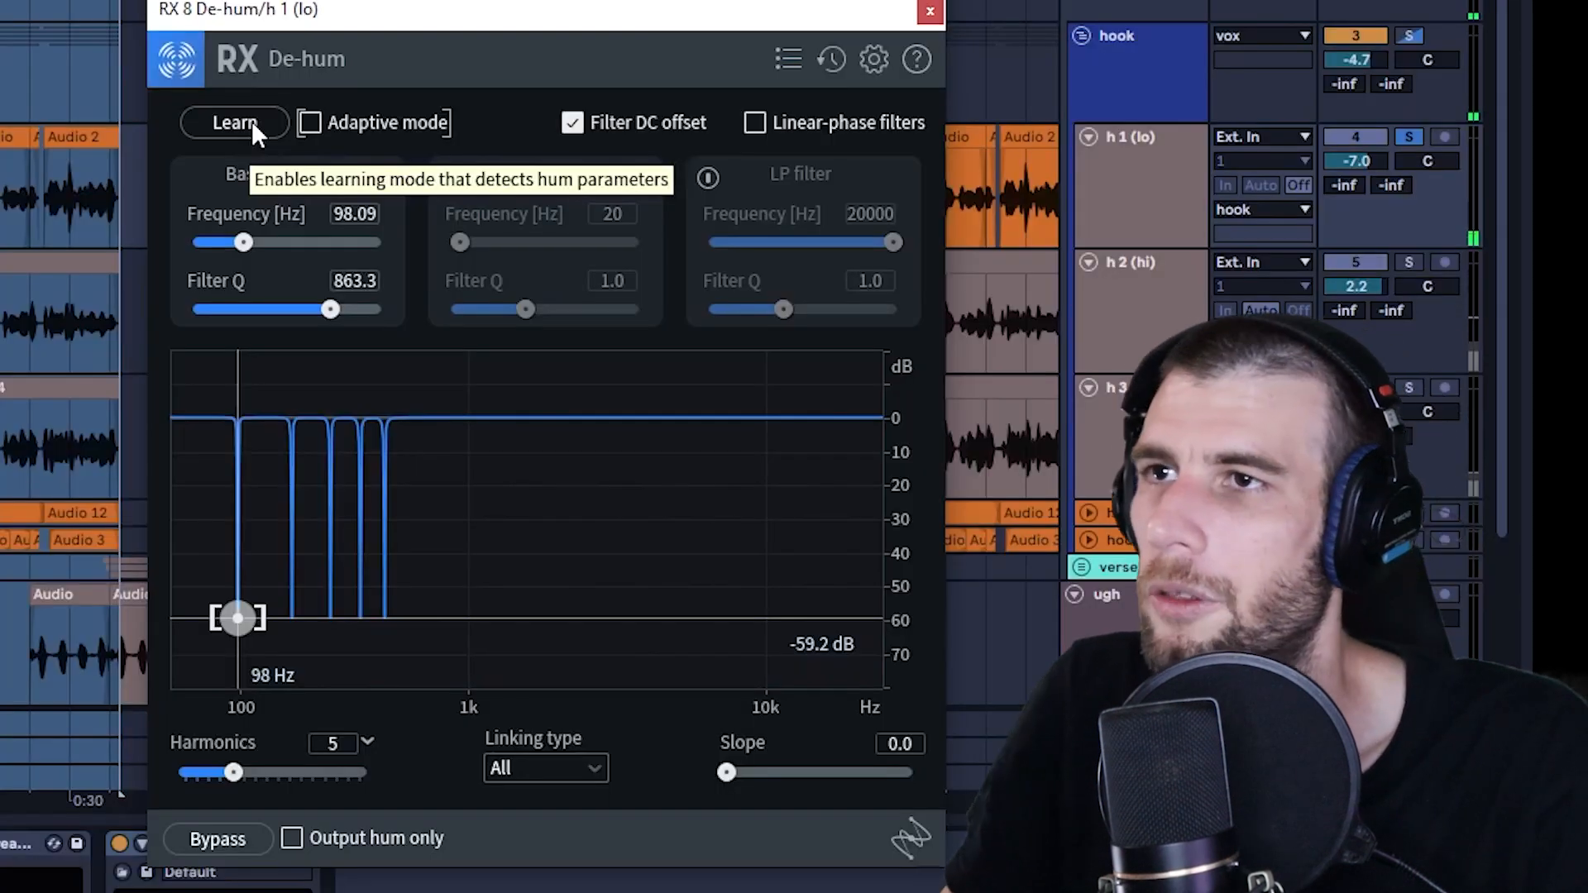
- Learn the hum parameters from the playing h 1 (lo) vocal in De-hum, and briefly audition only the removed hum
click(251, 121)
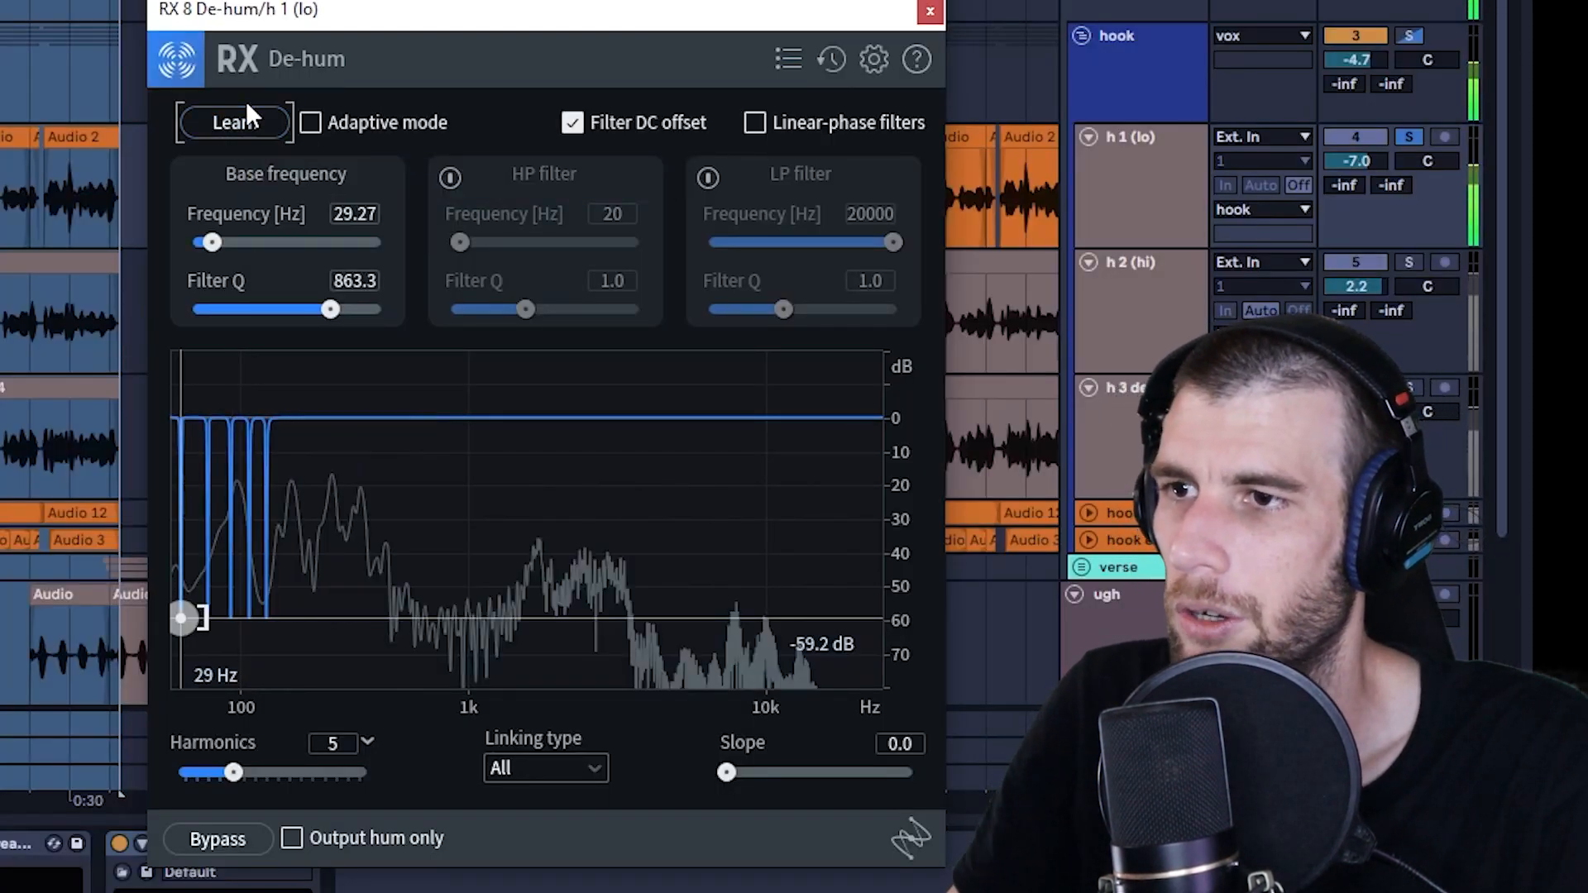
click(245, 115)
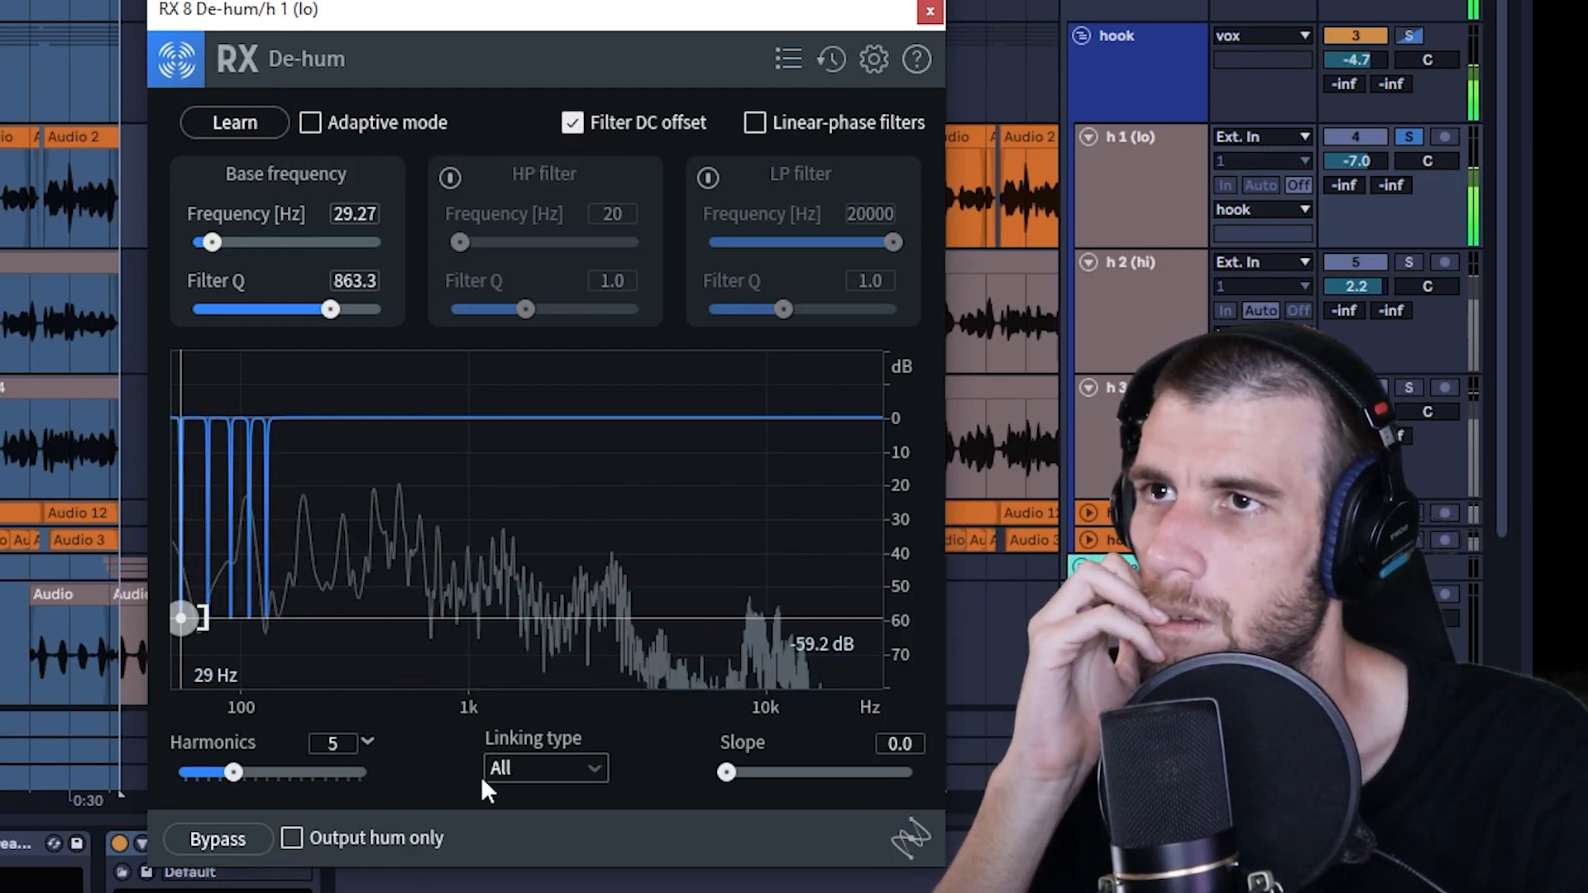
click(291, 837)
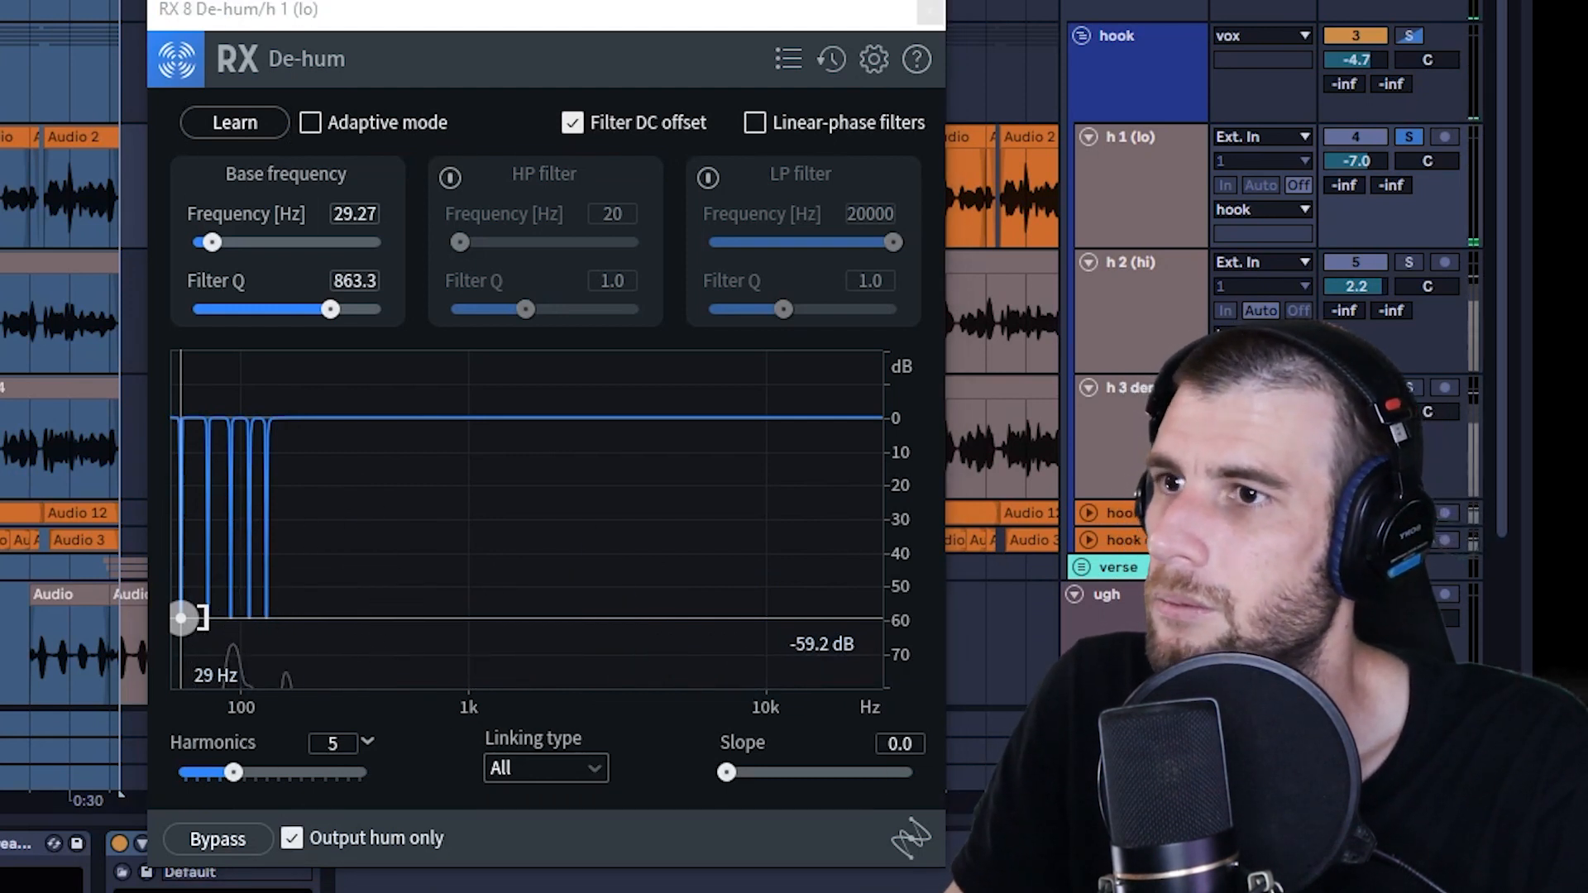
click(296, 836)
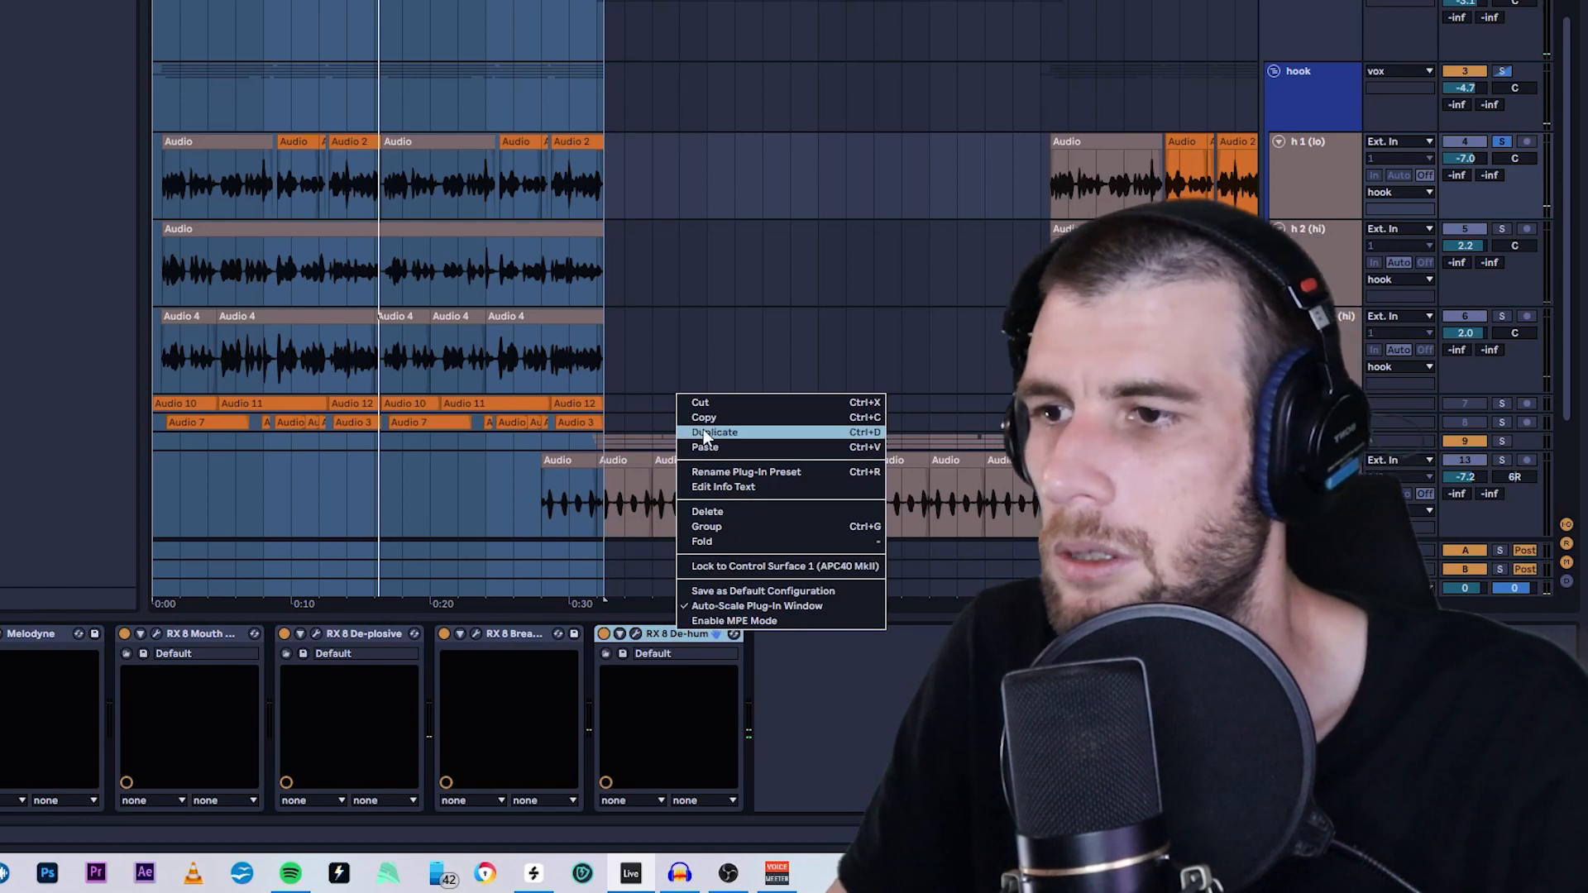
- Copy the De-hum plug-in from h 1 (lo) to the h 2 (hi) and h 3 demo (hi) tracks
click(715, 415)
click(1298, 237)
right_click(514, 693)
click(545, 702)
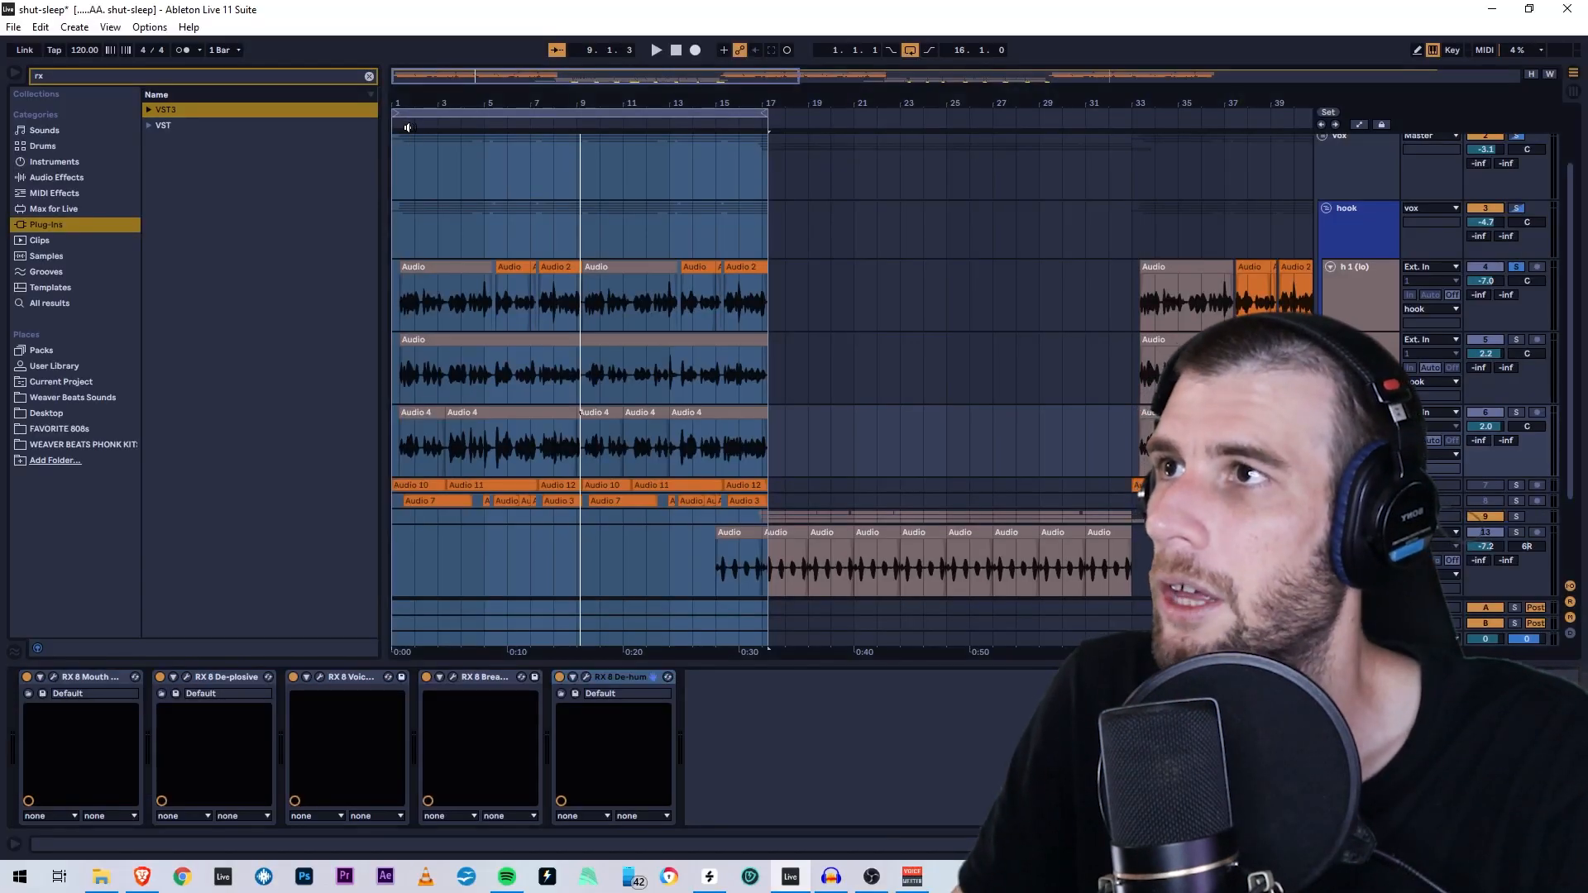
- Select the first hook, play it from the start with the hook group's solo turned off, and stop
click(409, 128)
click(1516, 206)
click(1517, 209)
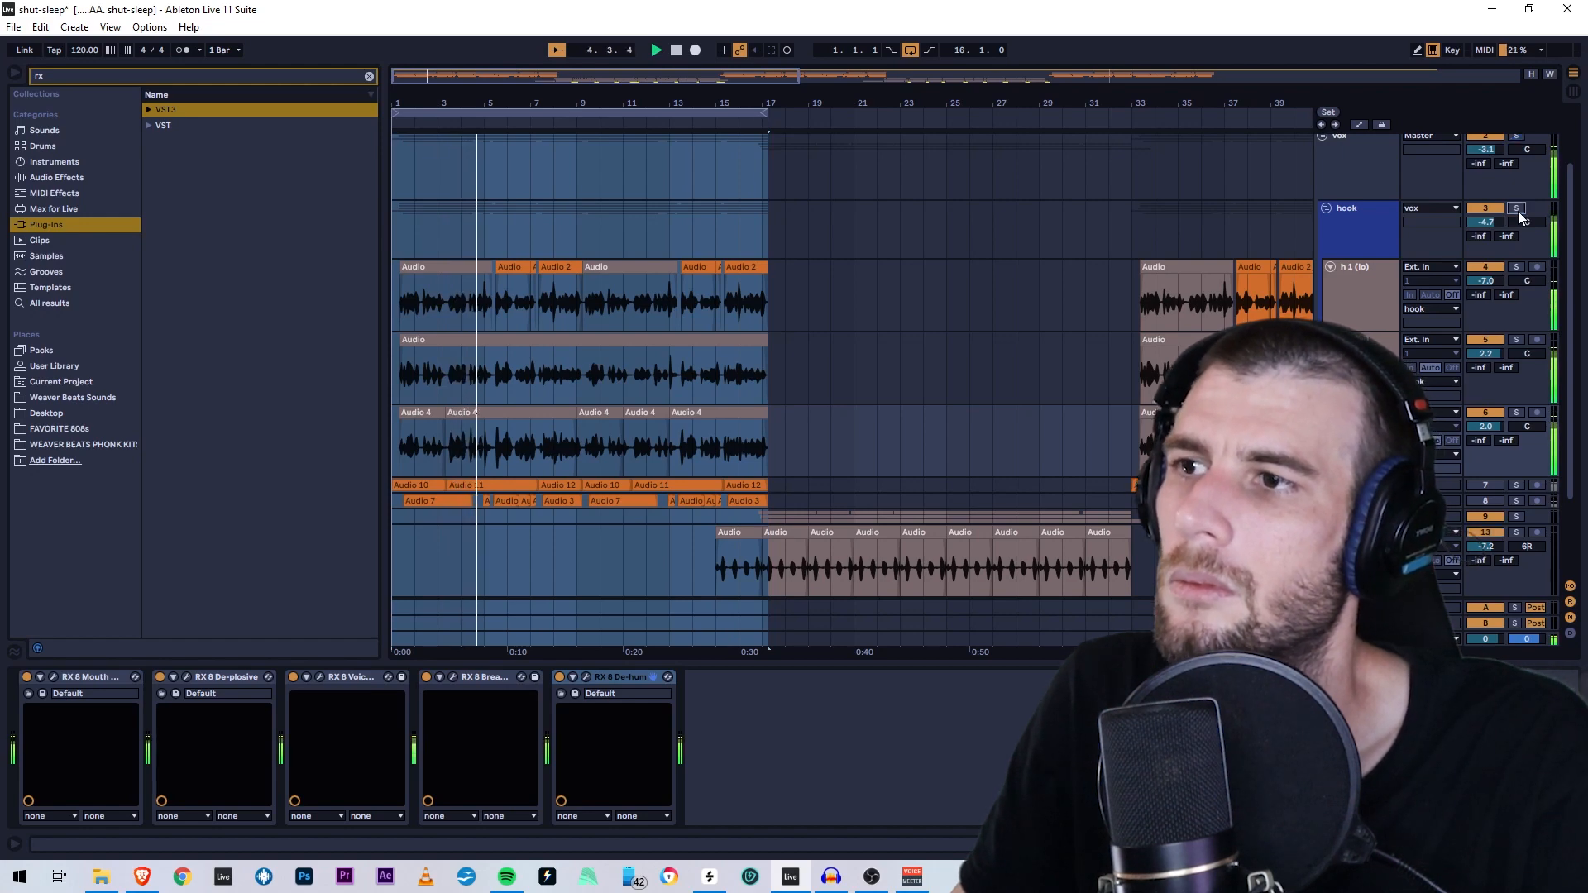
key(space)
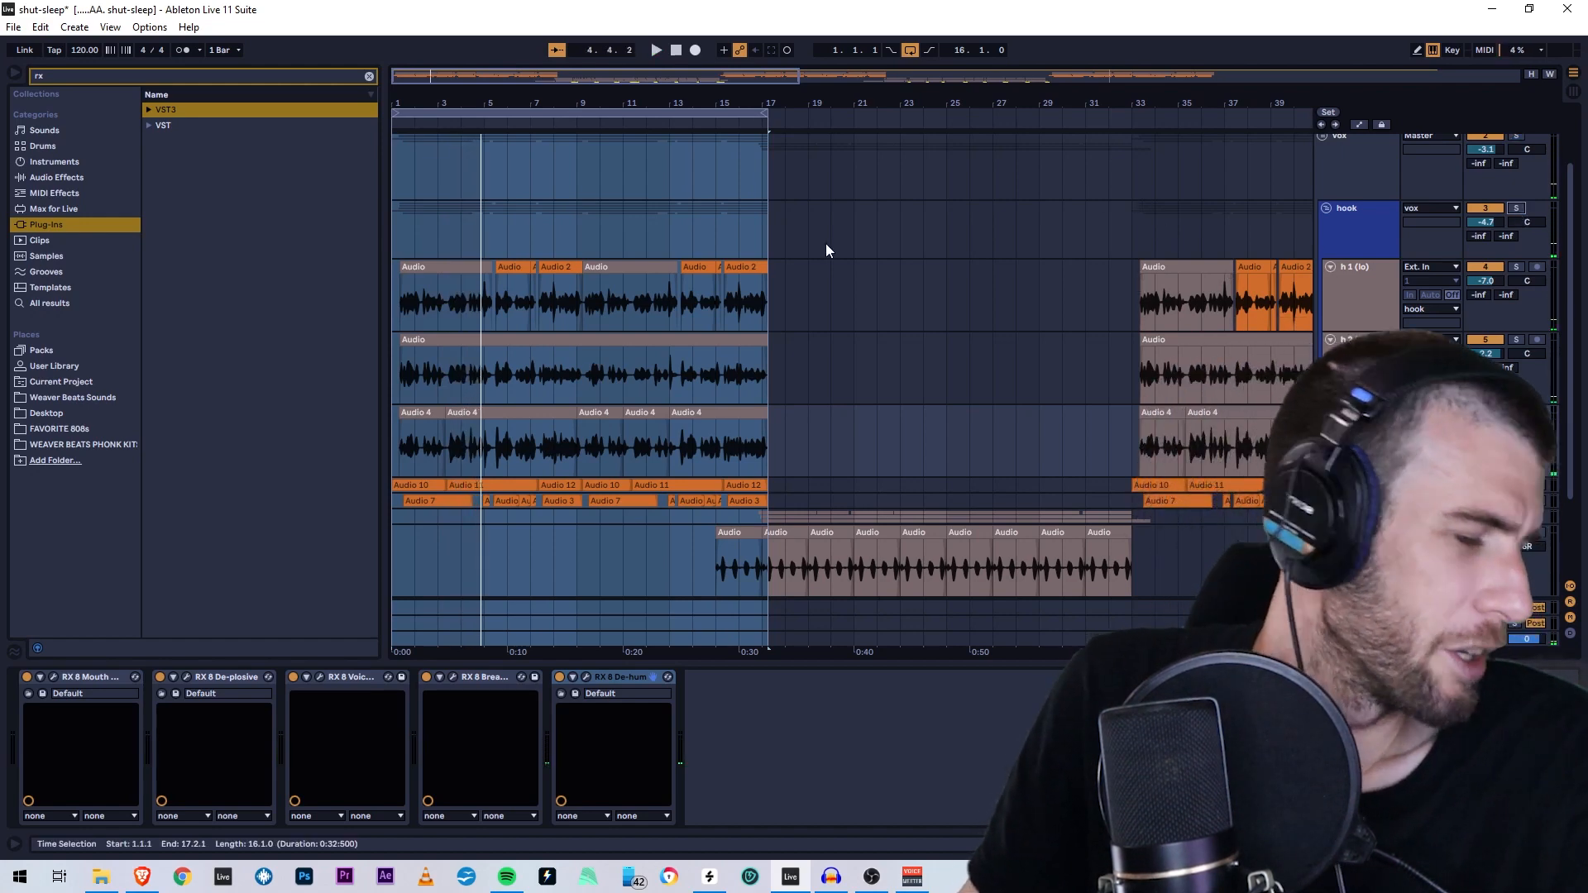
- Play the first hook from bar 3 with the hook group soloed to check the cleaned vocals, and turn the solo off
drag(450, 103, 540, 612)
drag(540, 104, 857, 95)
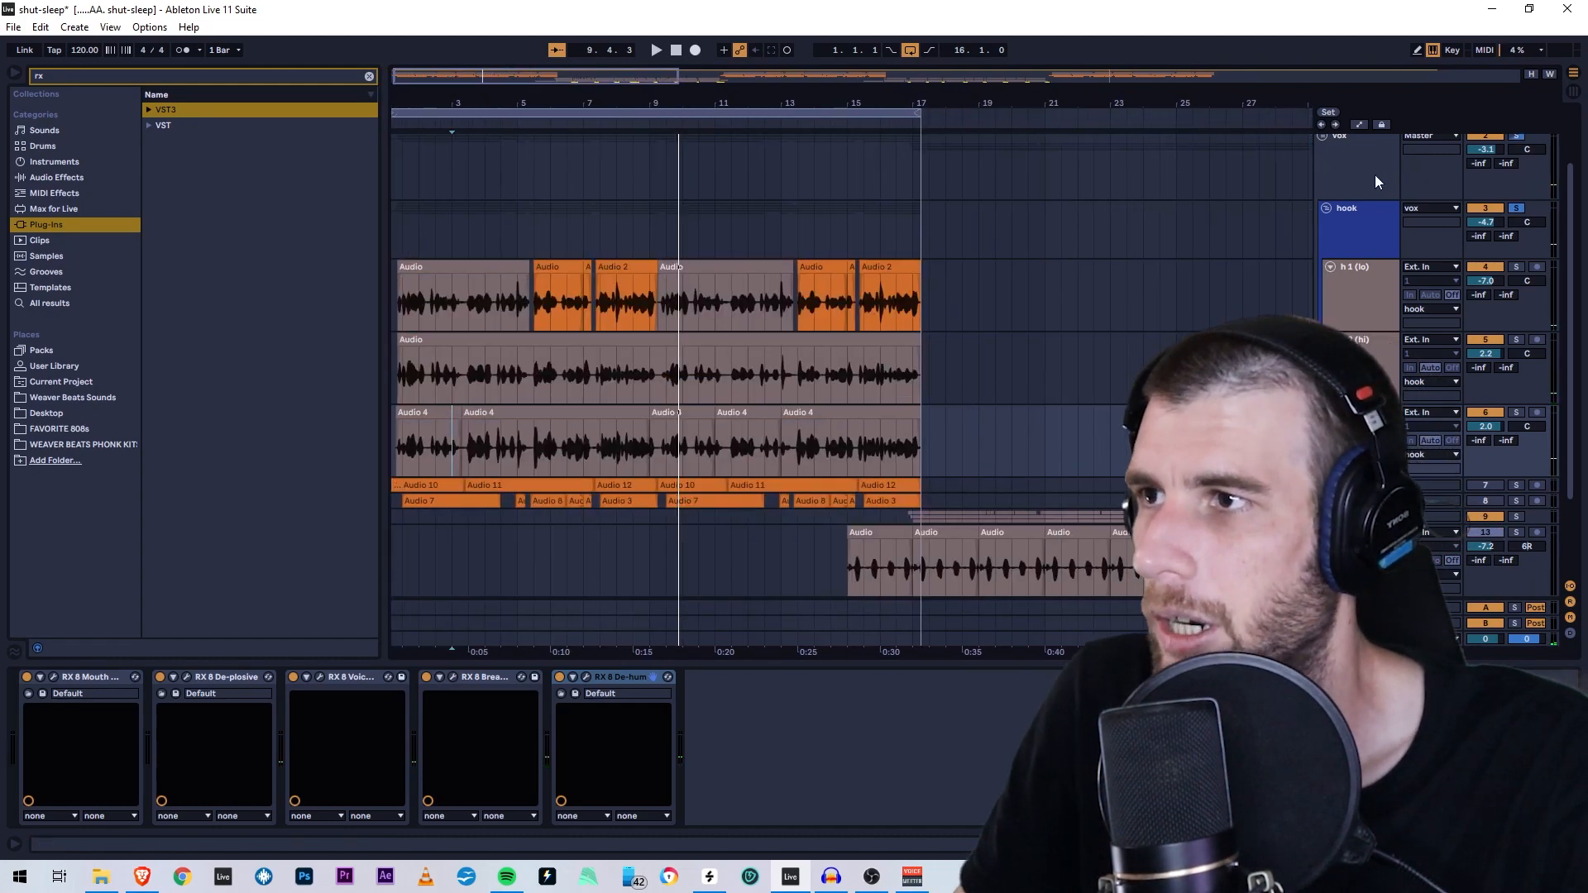
click(444, 122)
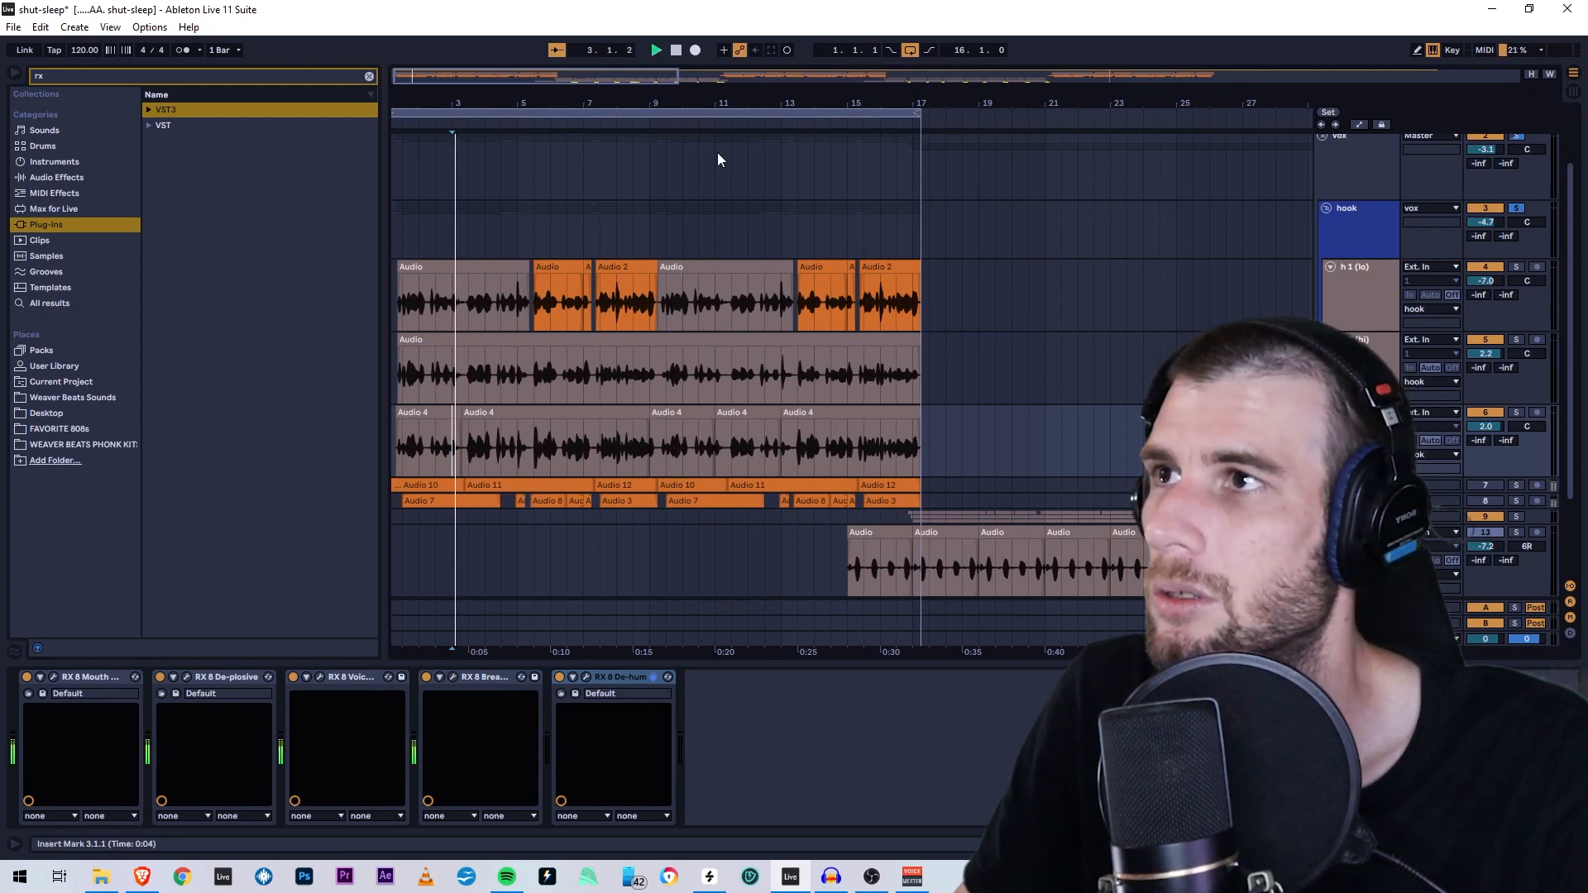
drag(579, 103, 608, 145)
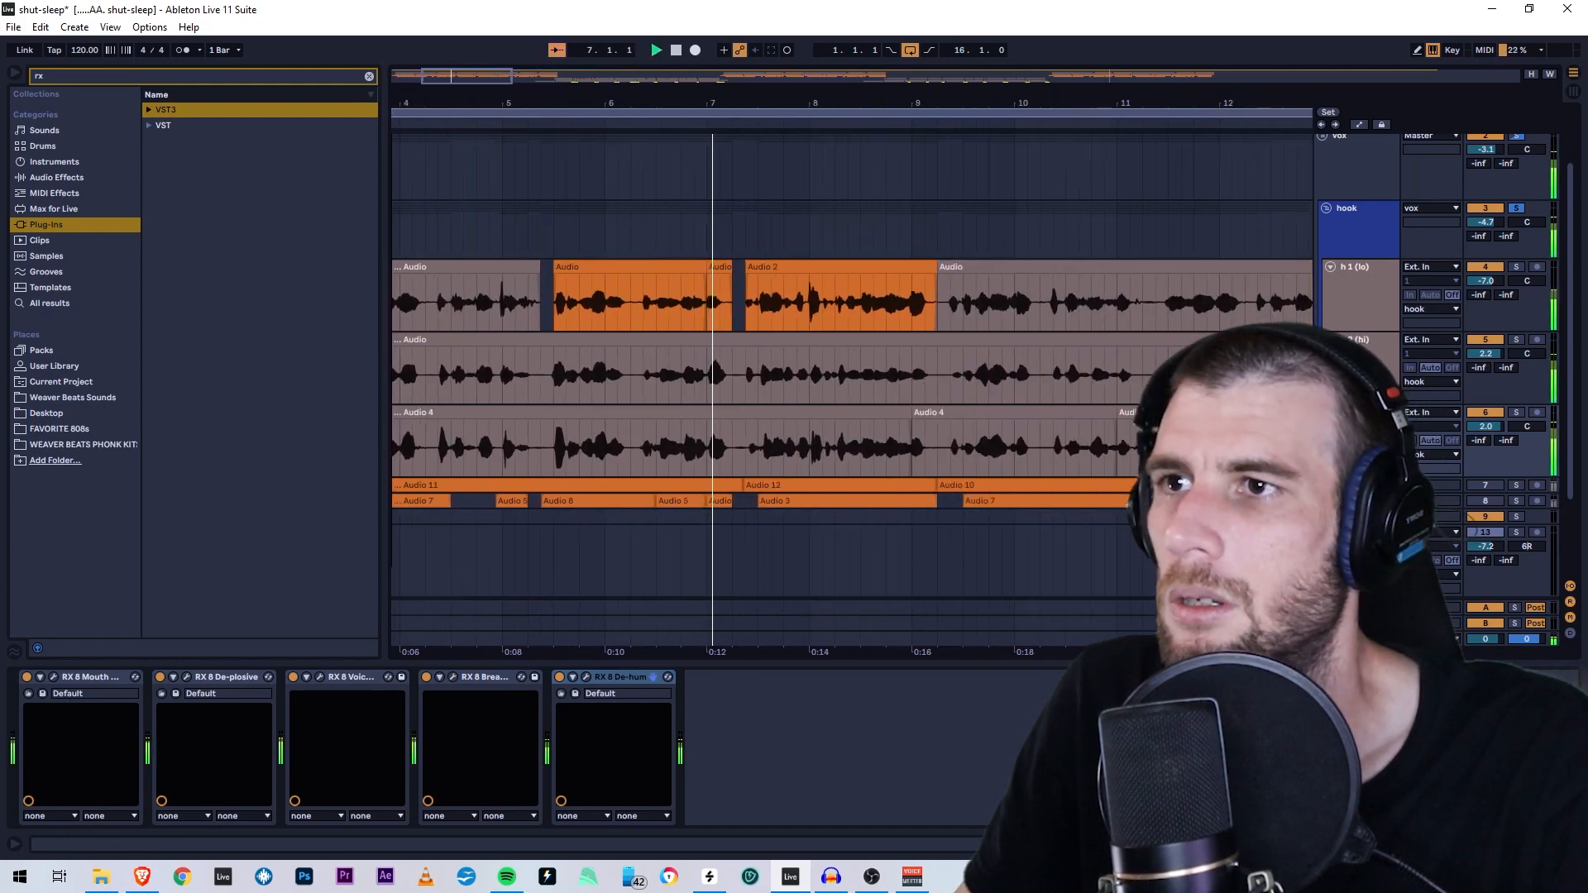
drag(925, 101, 900, 74)
mouse_move(718, 99)
mouse_down()
mouse_move(732, 99)
mouse_move(607, 100)
mouse_up()
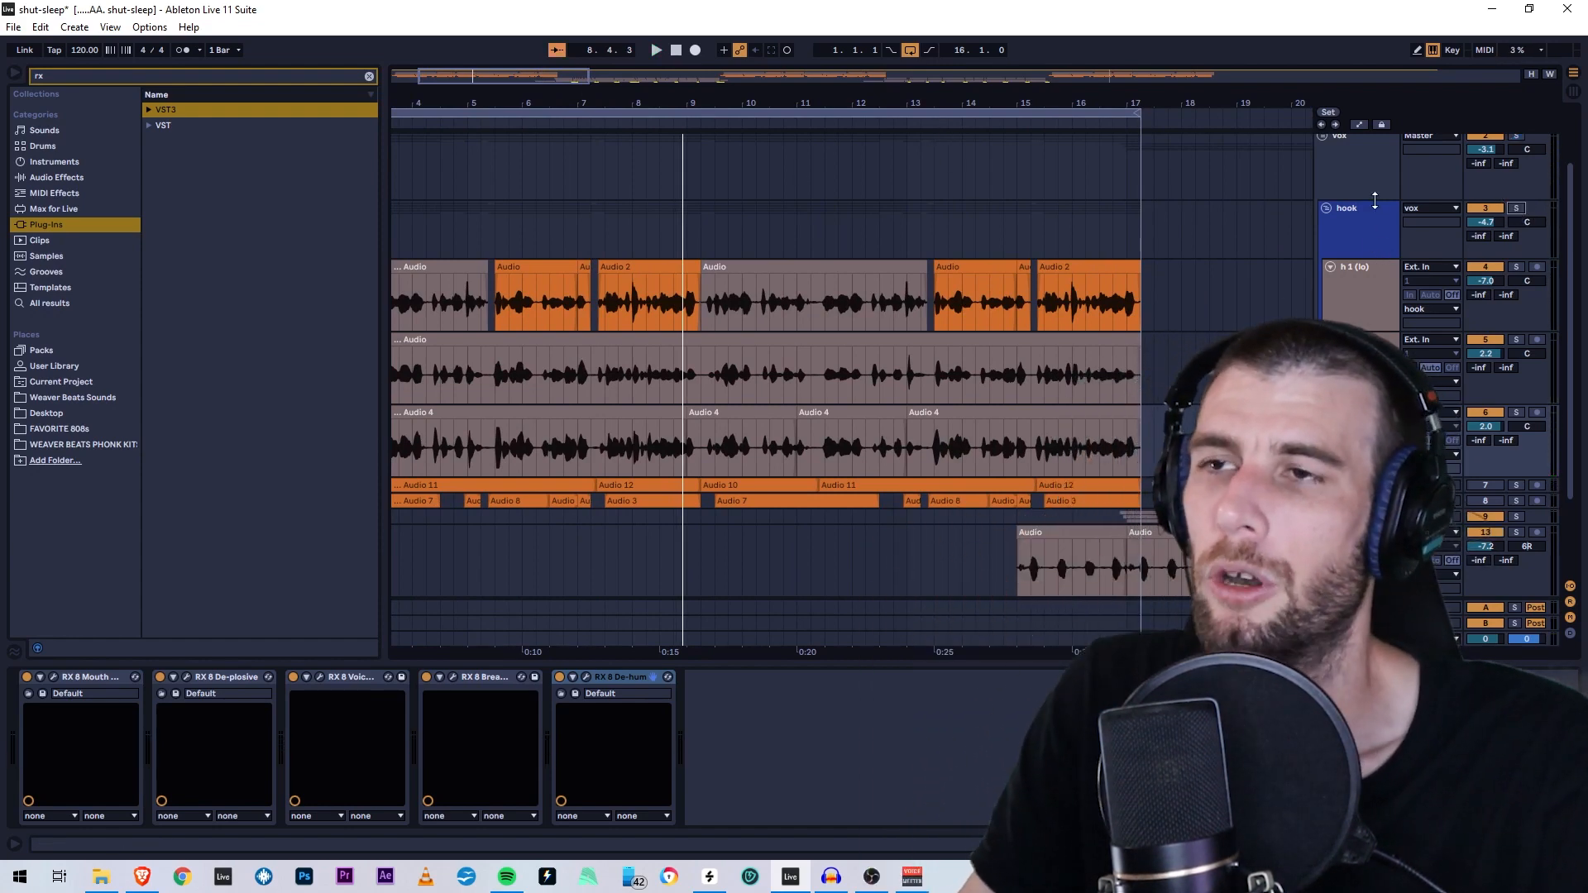
click(1334, 210)
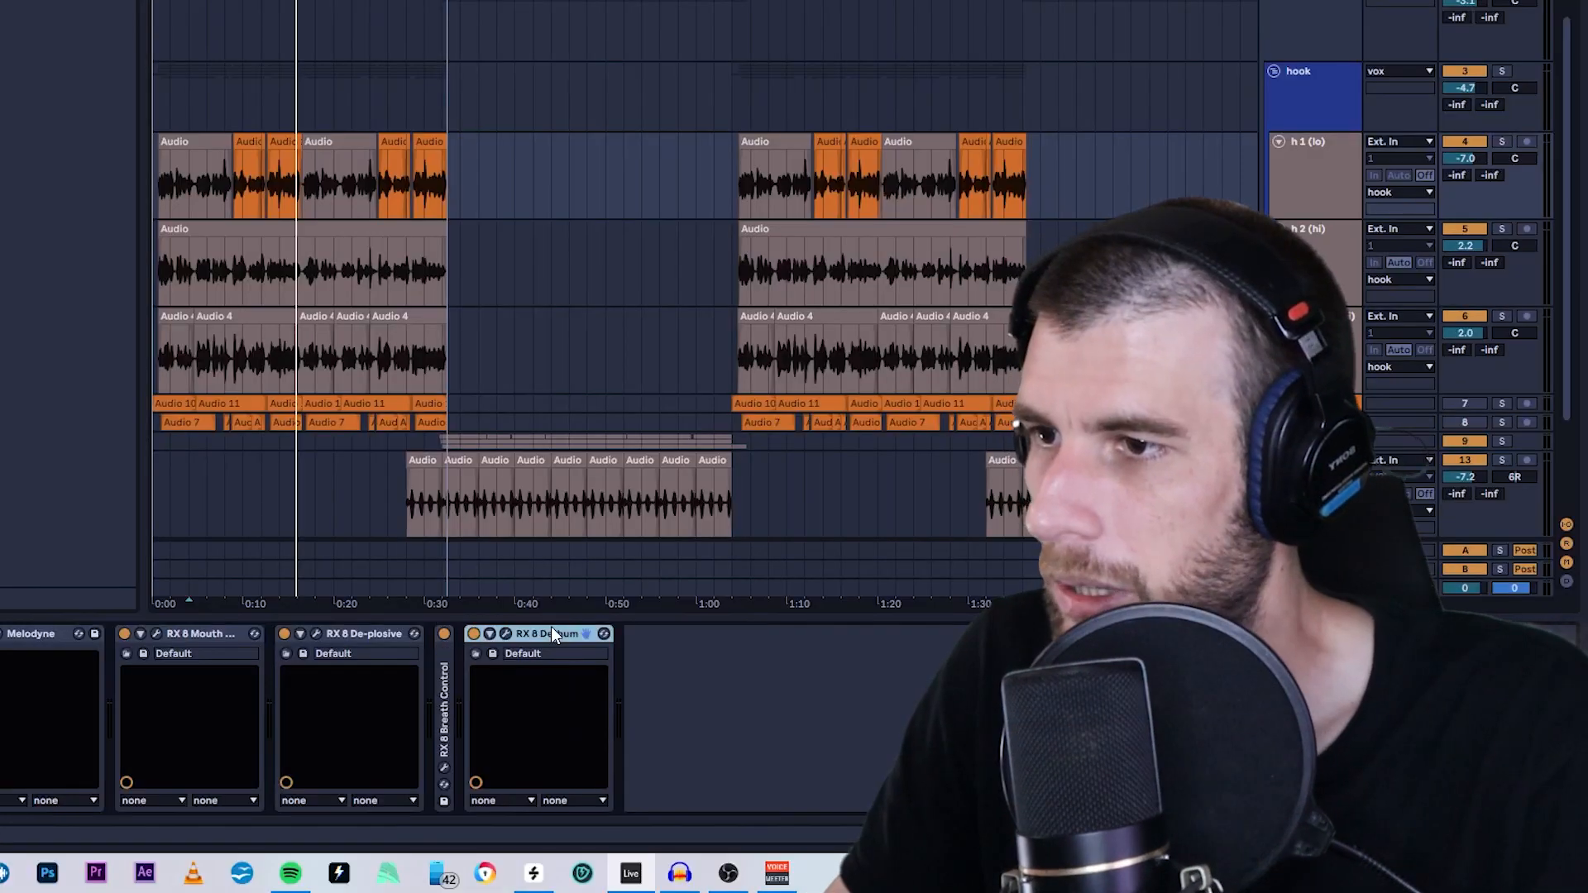
- Collapse the devices in the h 1 (lo) effect chain, including De-hum, De-plosive, Mouth De-click and Melodyne
double_click(550, 634)
double_click(364, 634)
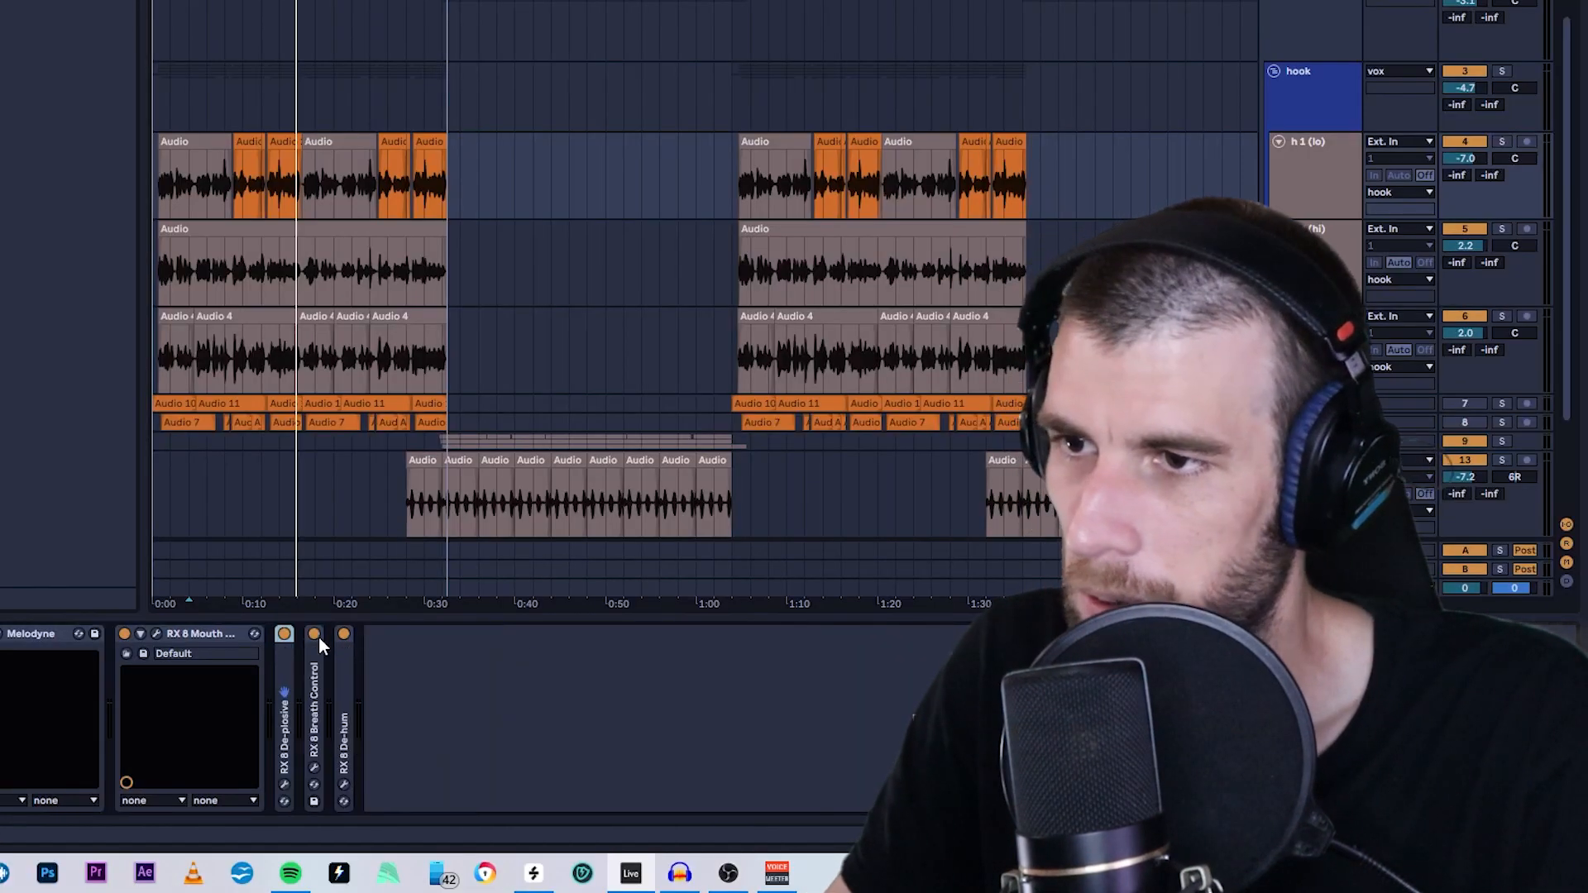
double_click(208, 637)
double_click(18, 635)
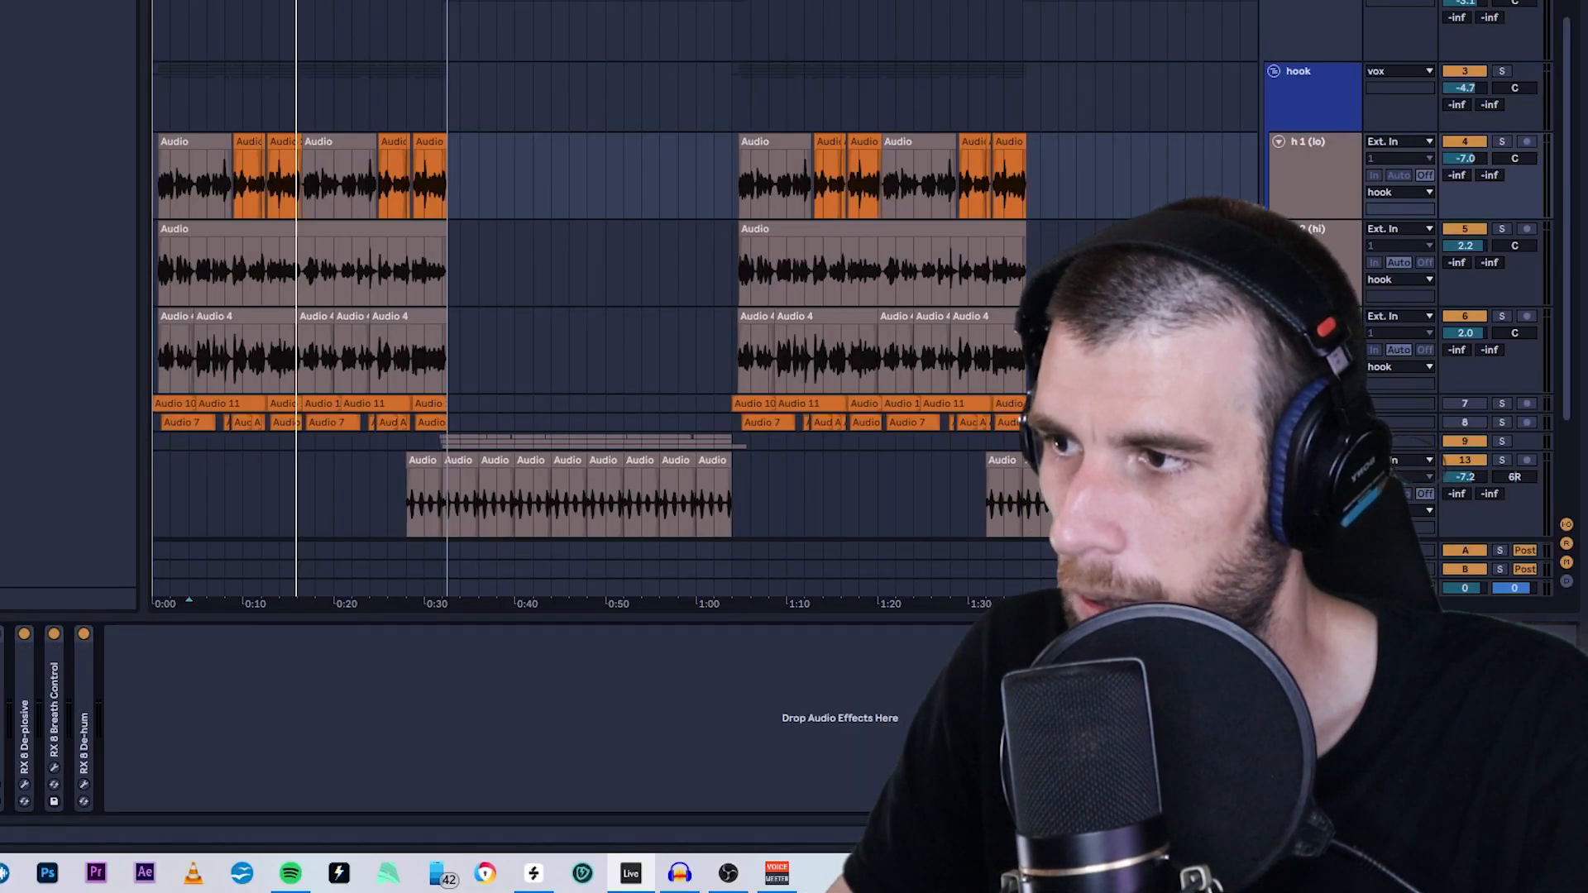
double_click(0, 635)
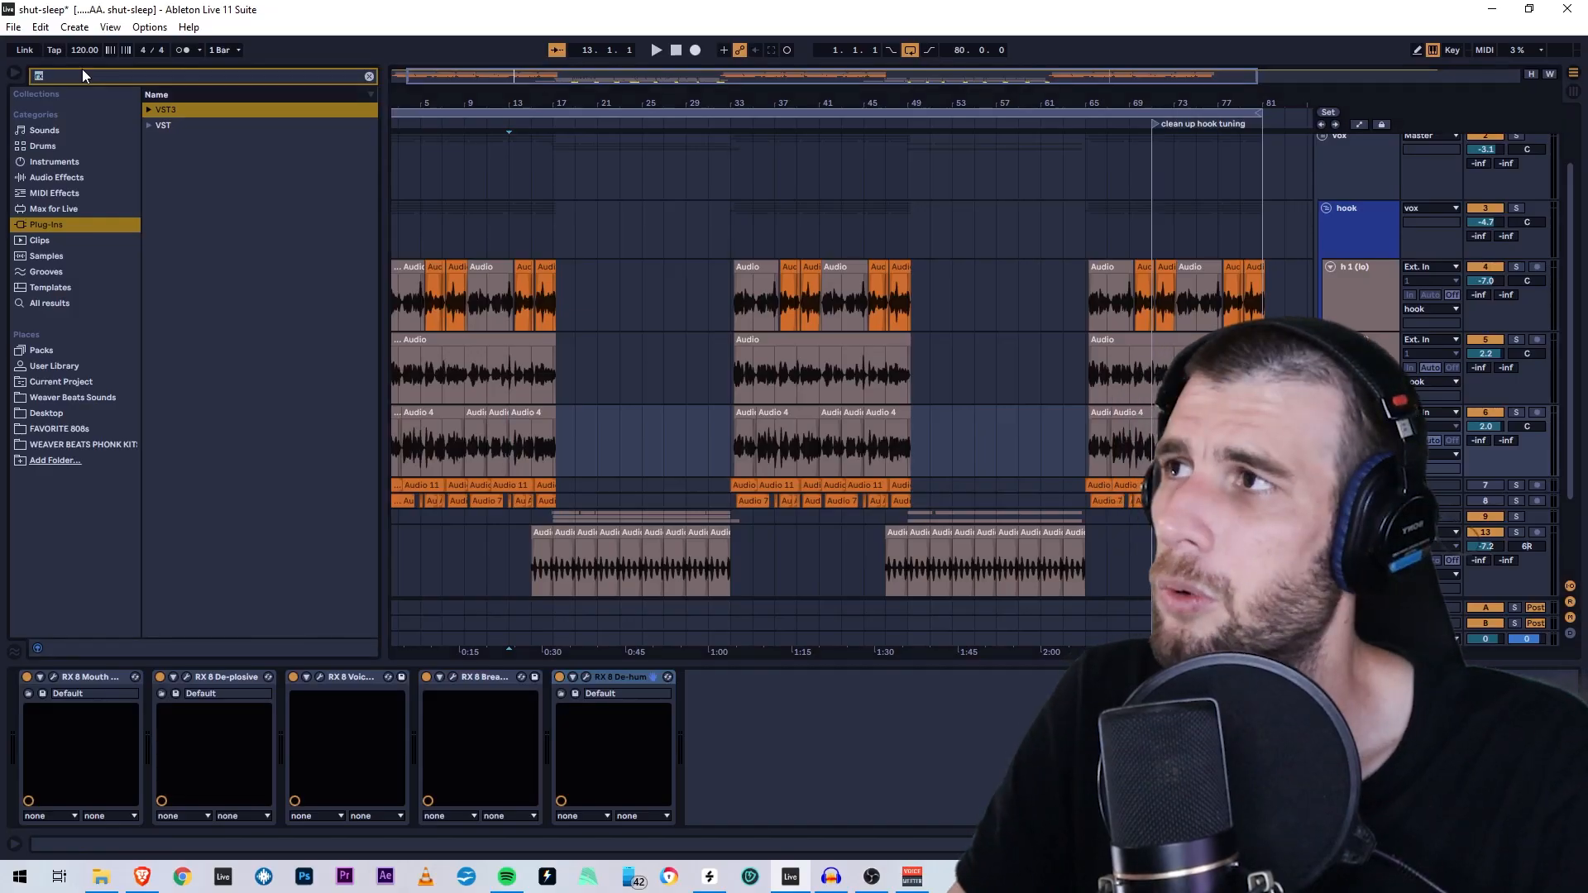
- Search the plug-ins for "vocal rider" and add Vocal Rider Live Stereo at the end of the h 1 (lo) chain
click(82, 71)
text(v)
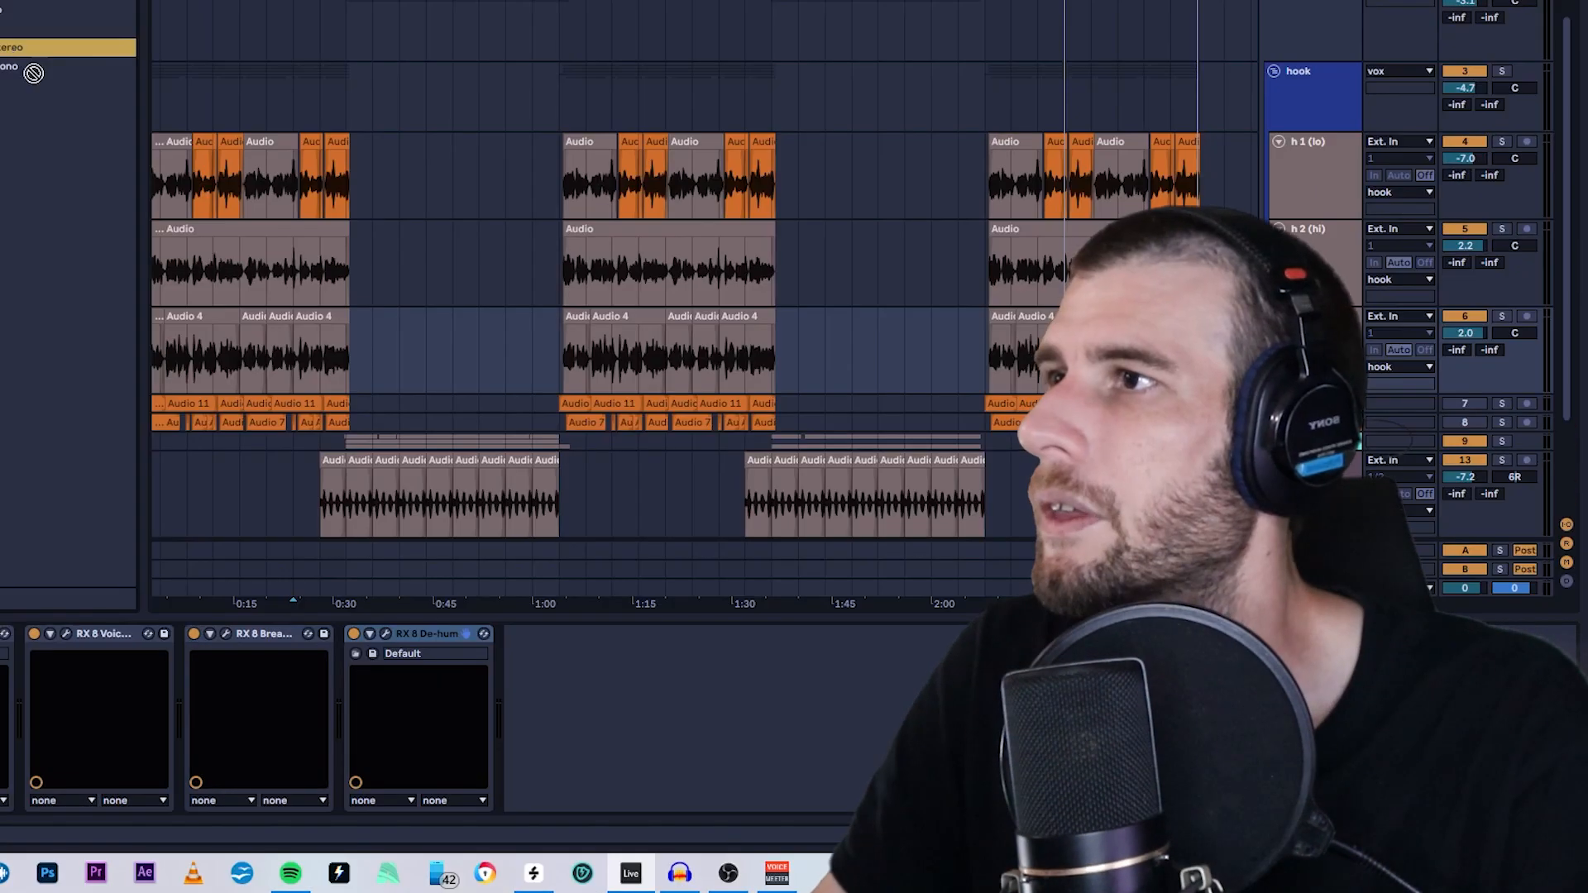
drag(1140, 174, 592, 721)
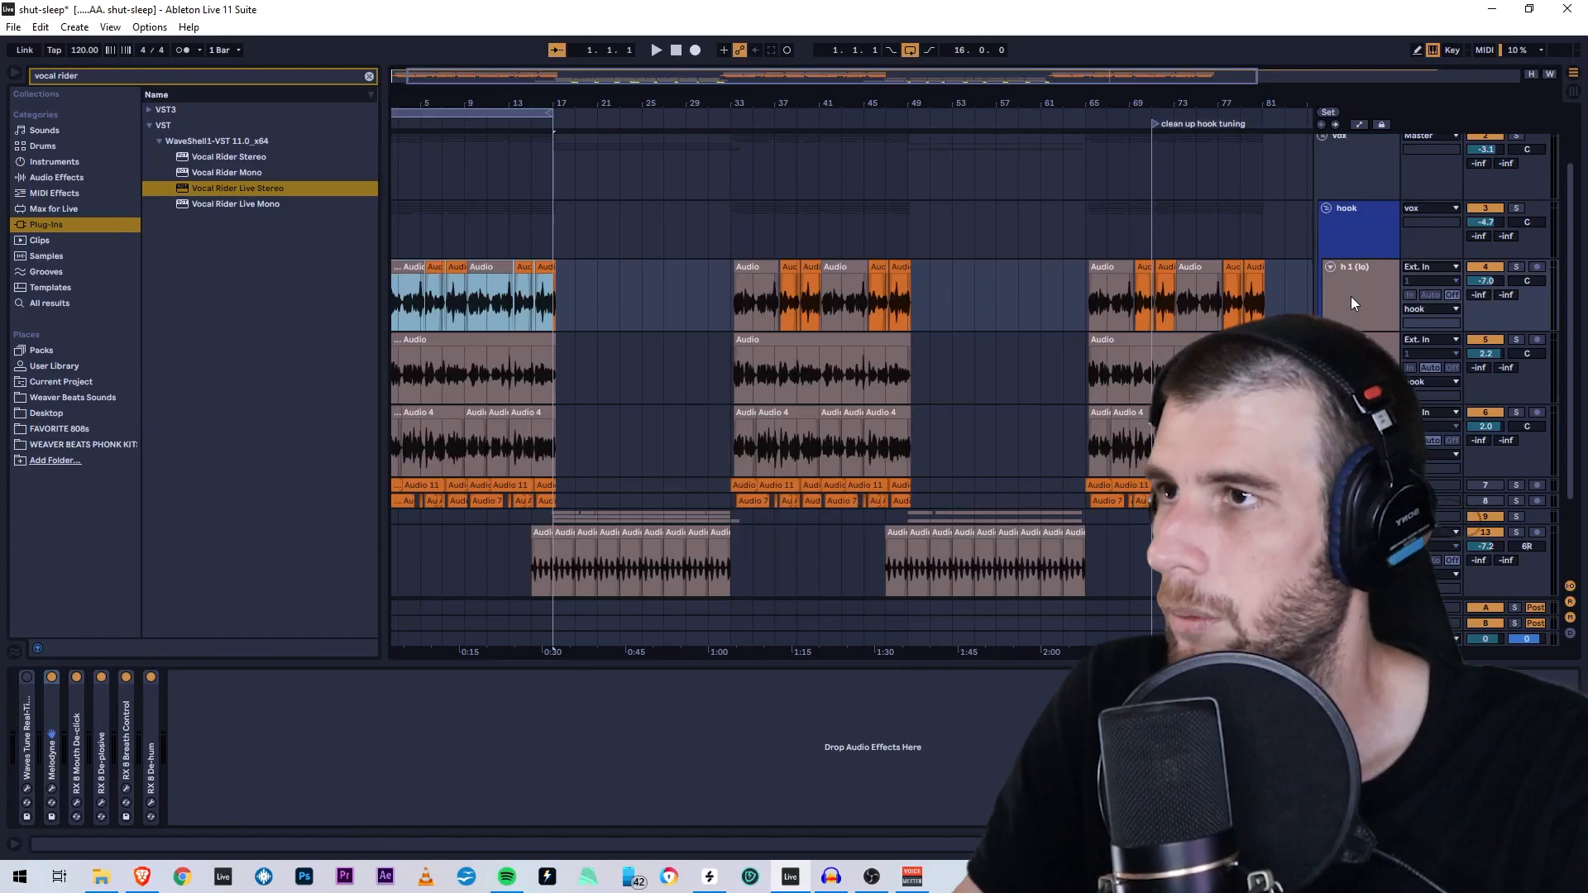
click(1351, 296)
- Adjust Vocal Rider's target to the playing h 1 (lo) vocal, set its output to 1.0, and close the plug-in window
key(space)
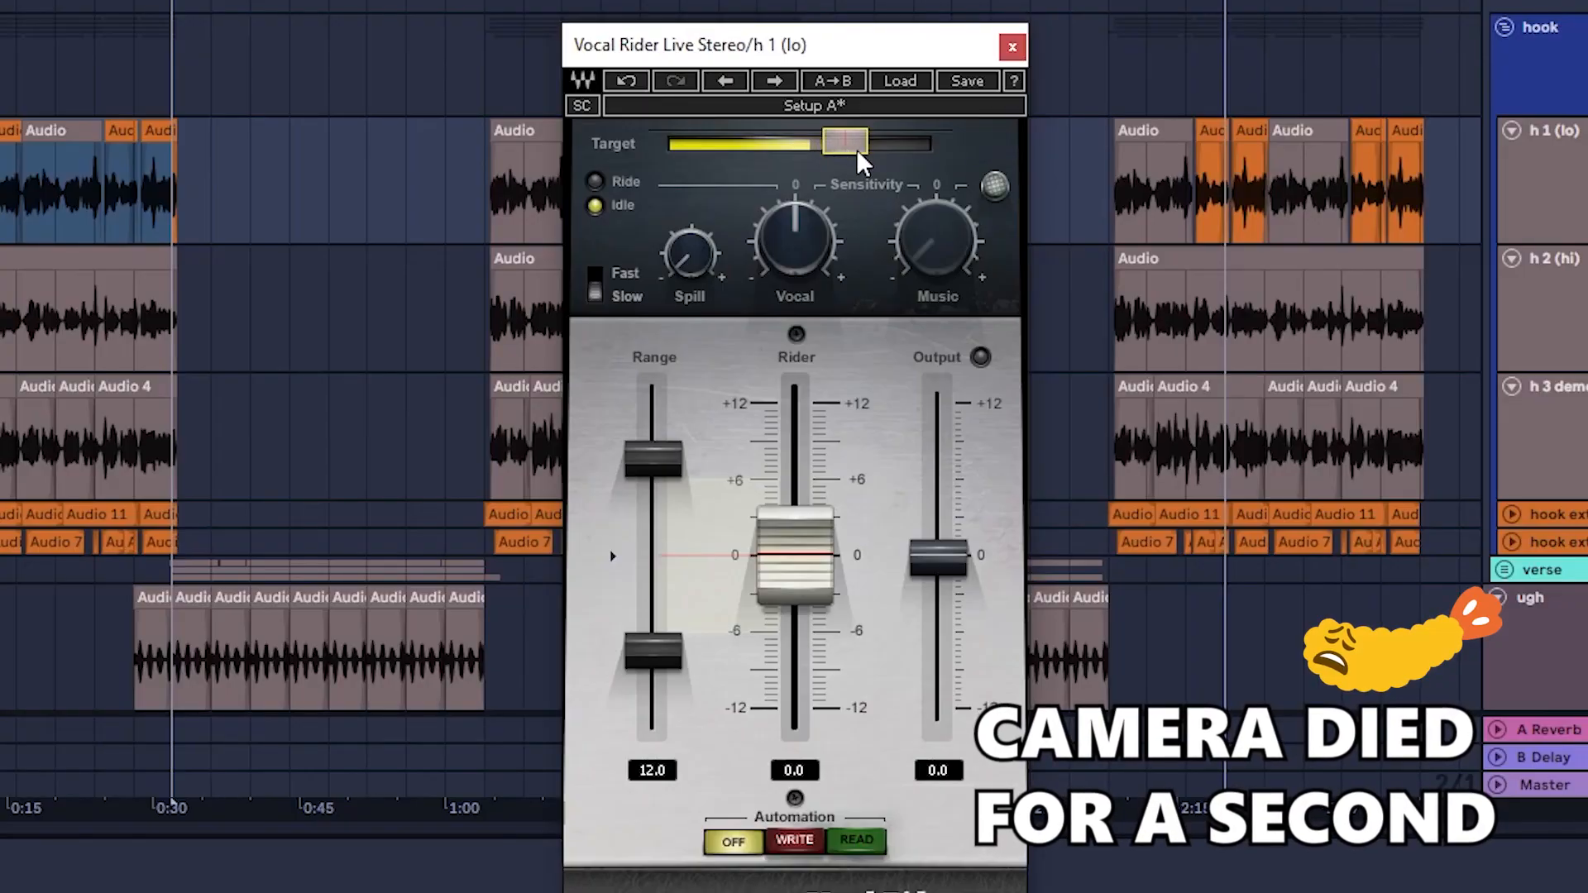
mouse_move(833, 142)
mouse_down()
mouse_move(816, 142)
mouse_move(854, 141)
mouse_move(840, 141)
mouse_up()
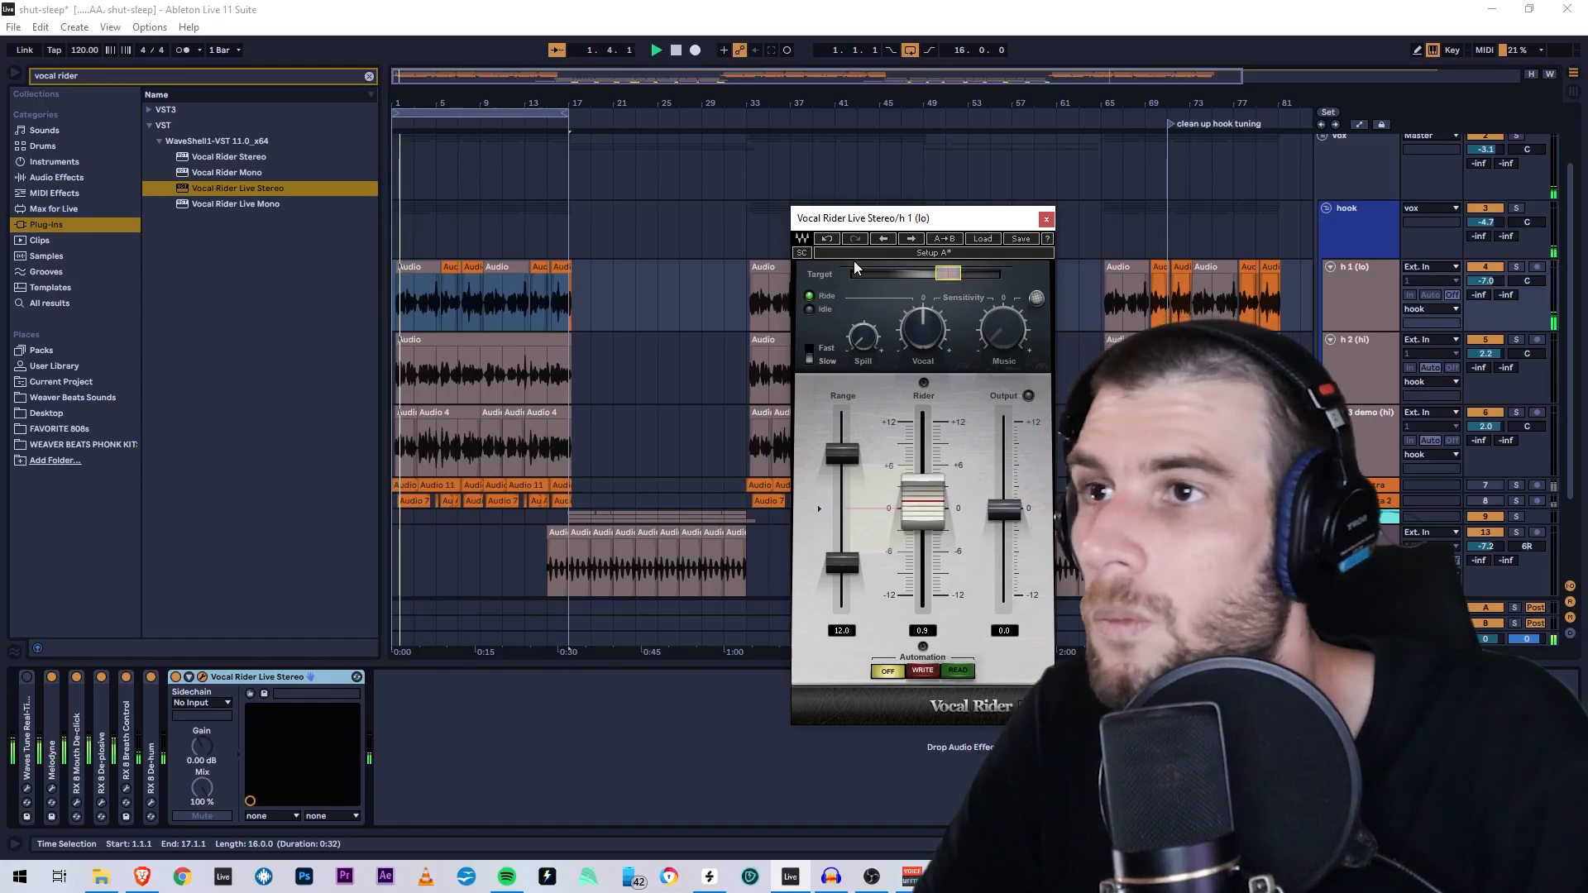
drag(947, 281, 953, 274)
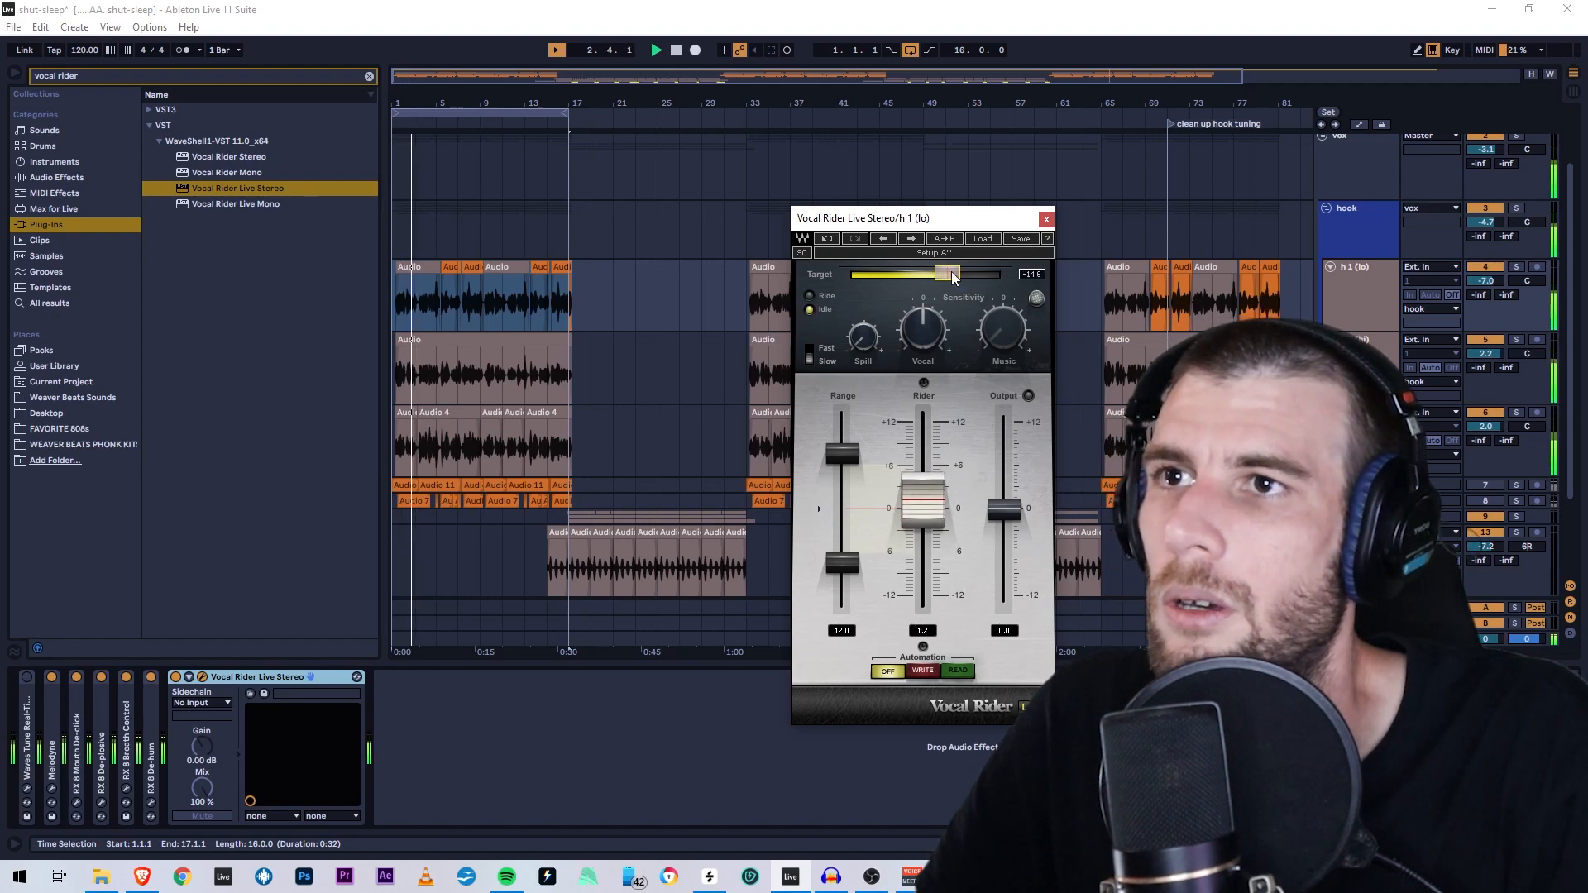
drag(951, 279, 943, 275)
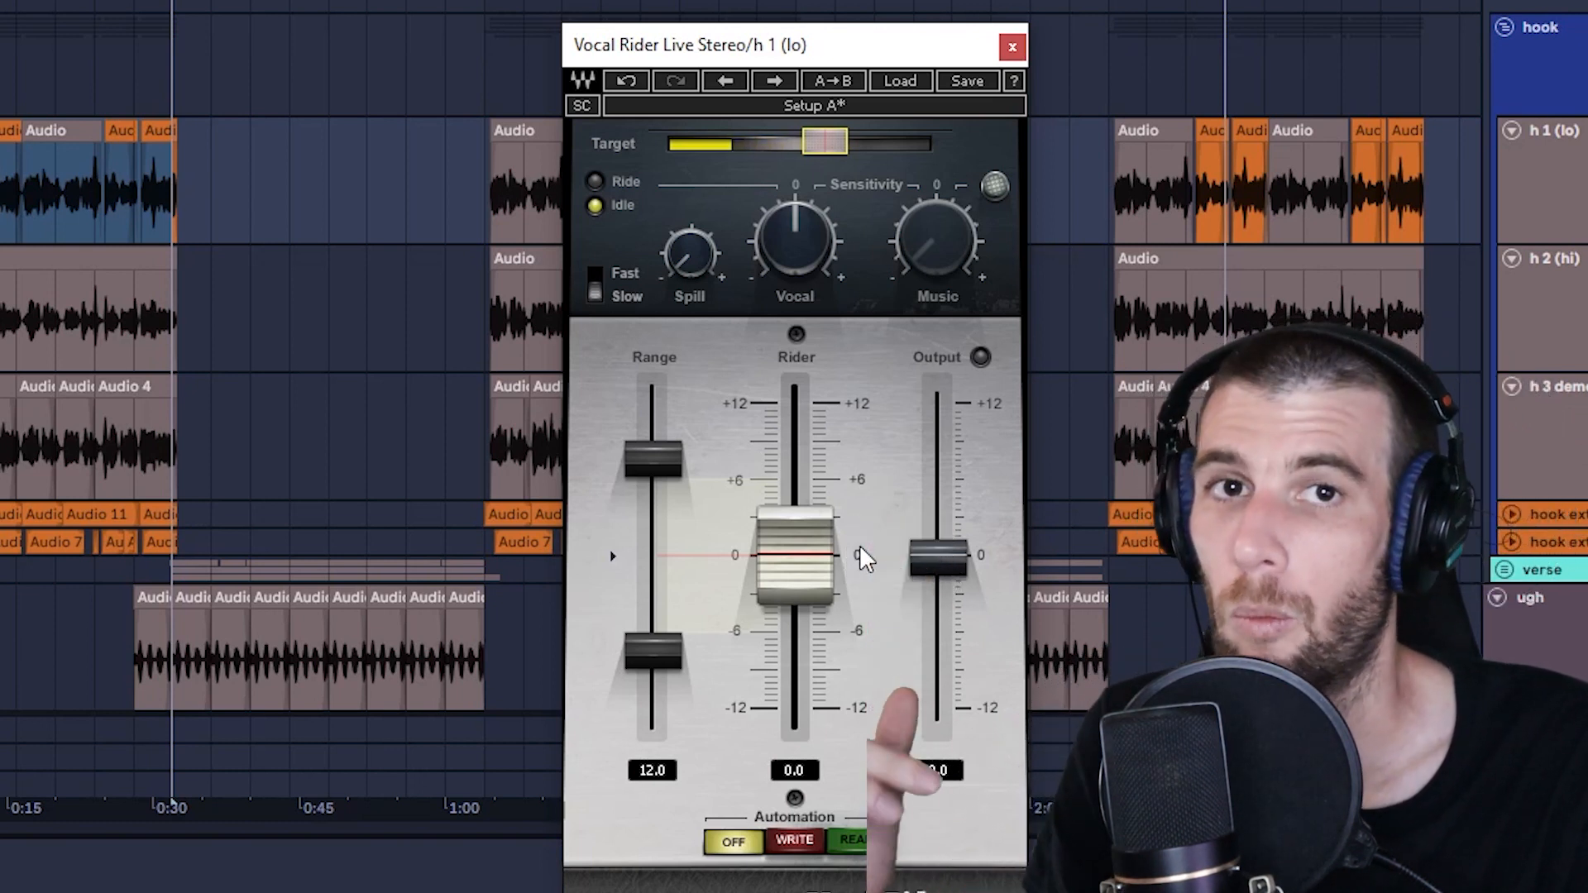
drag(950, 556, 951, 548)
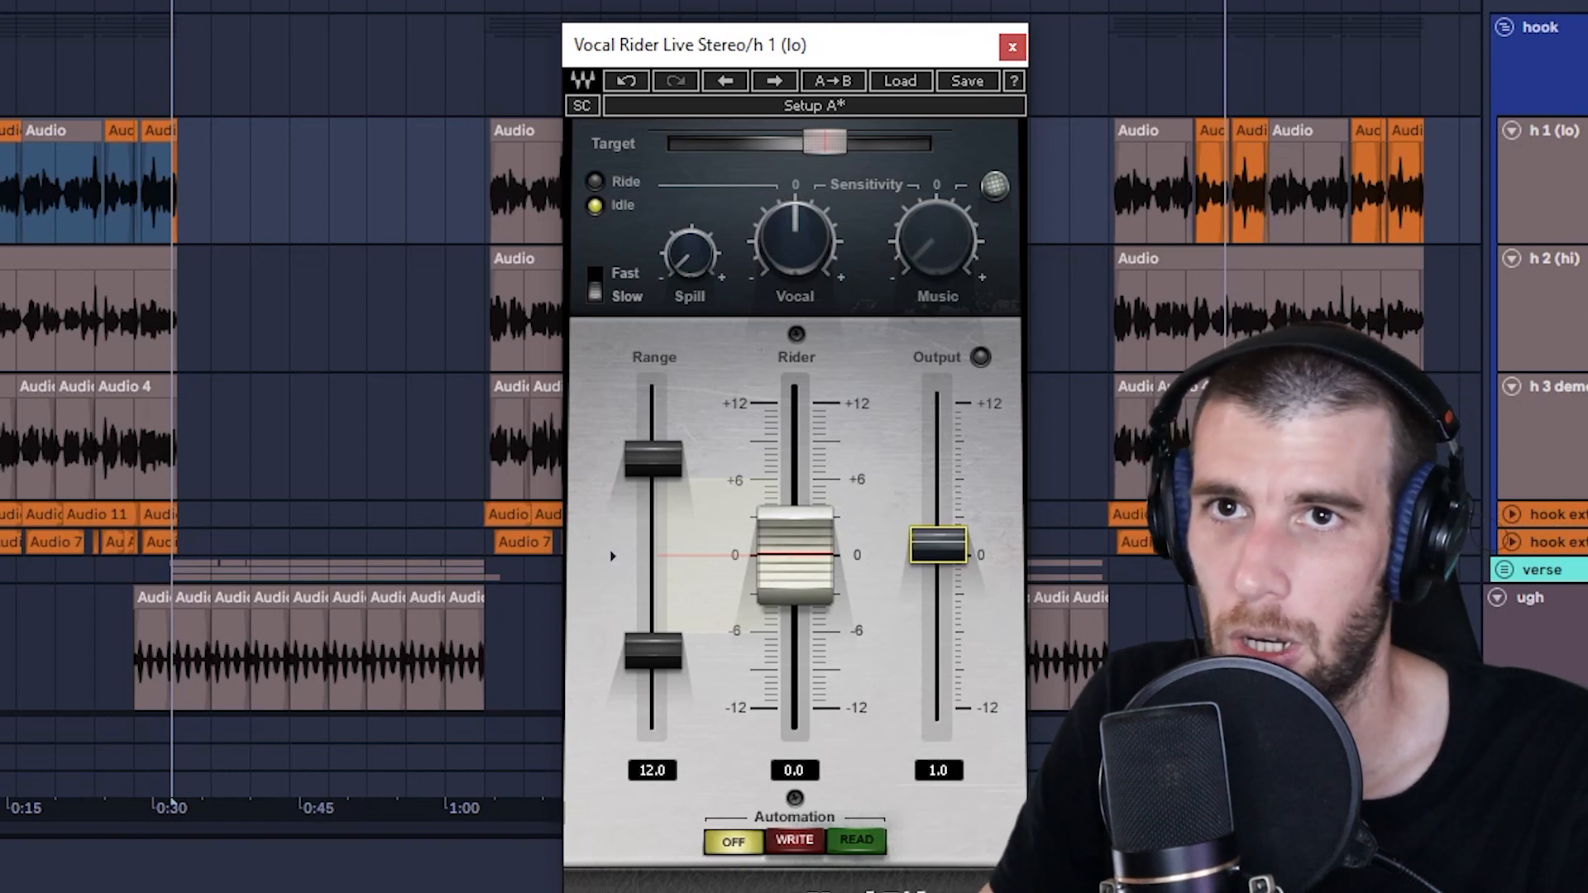
click(1011, 48)
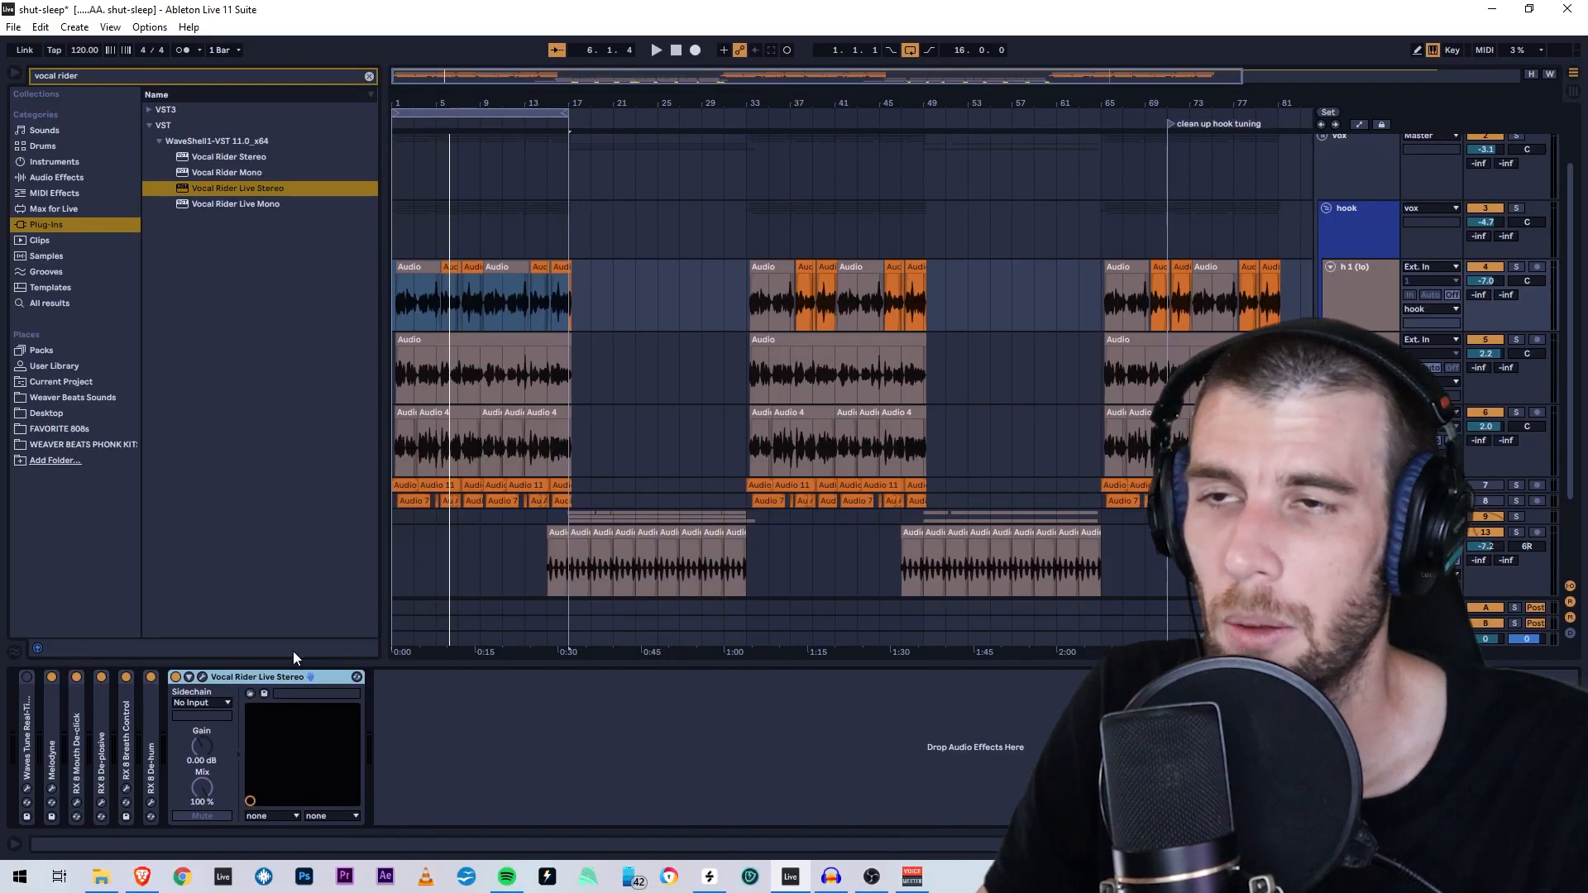
- Copy the Vocal Rider from h 1 (lo) to the end of the h 2 (hi) and h 3 demo (hi) chains
right_click(281, 675)
click(334, 493)
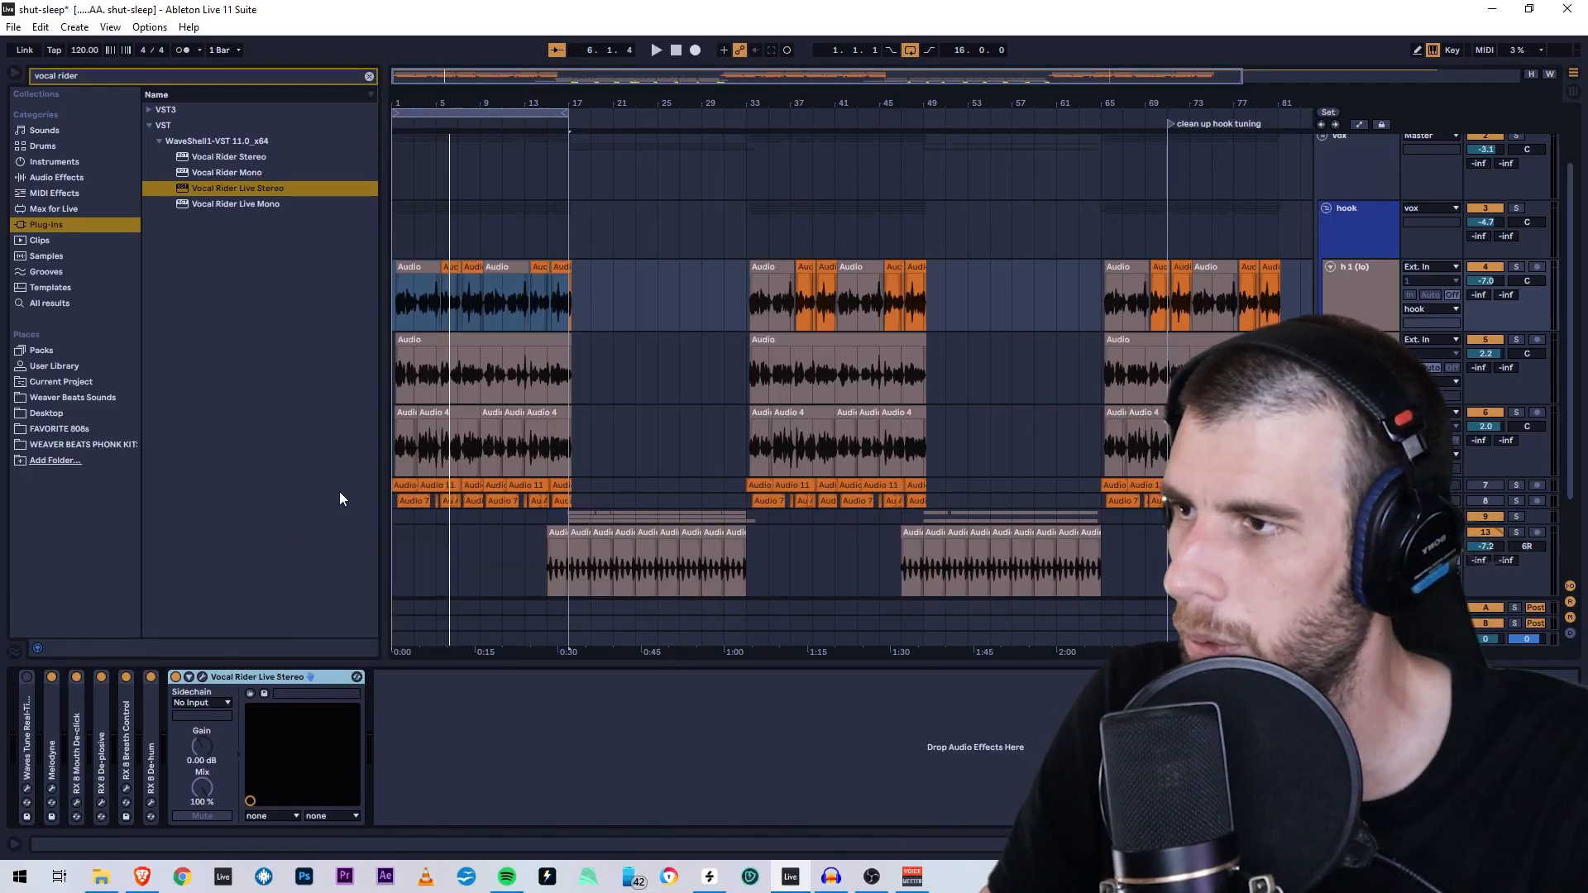
key(Down)
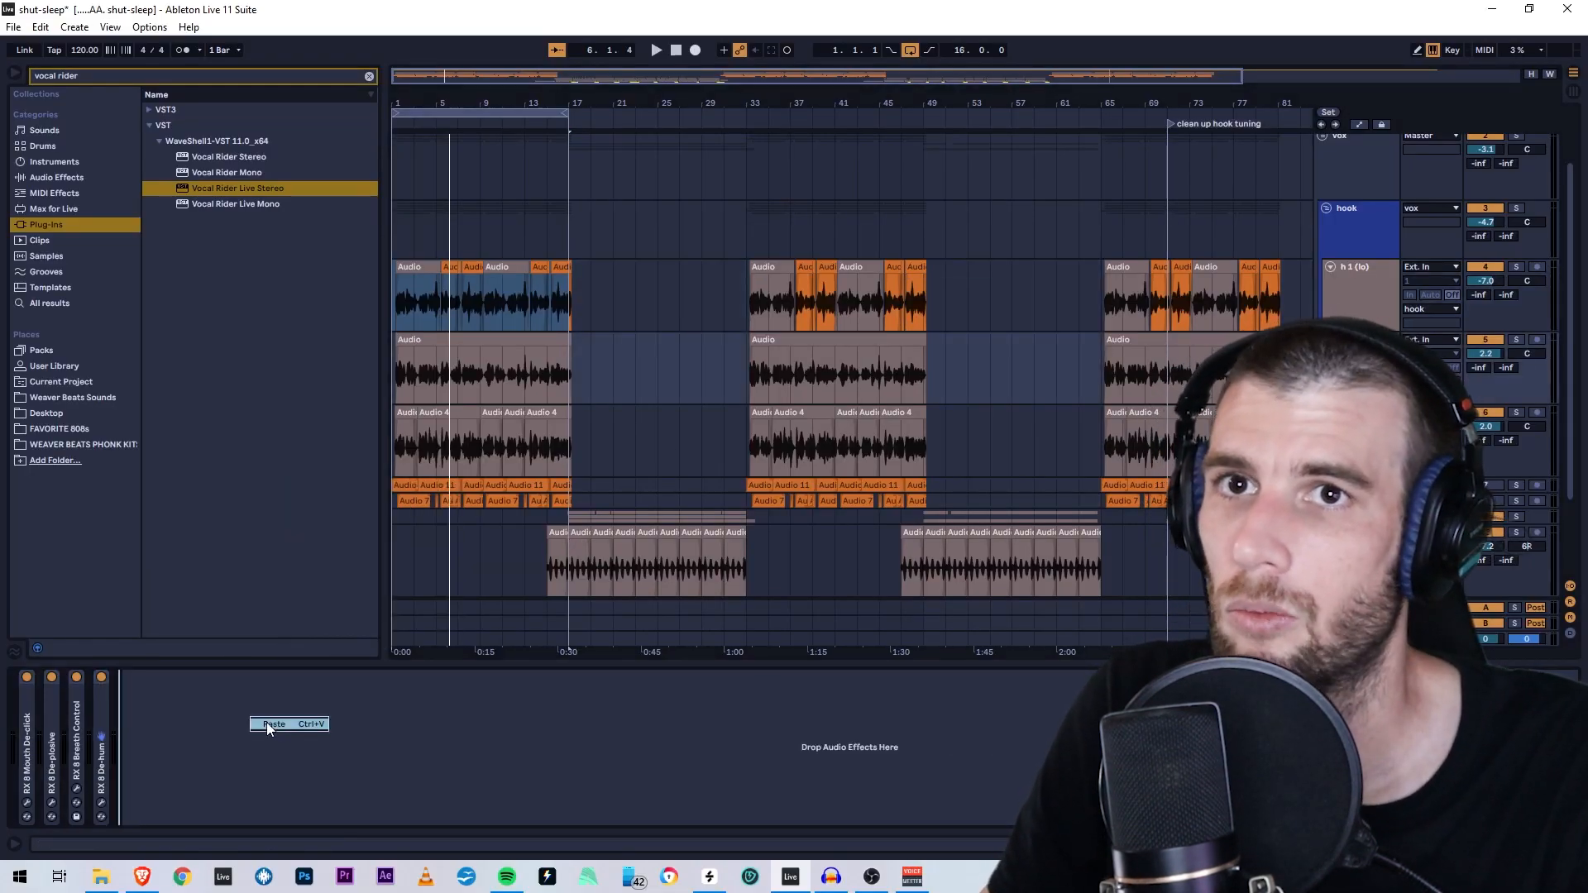
key(Down)
key(Down)
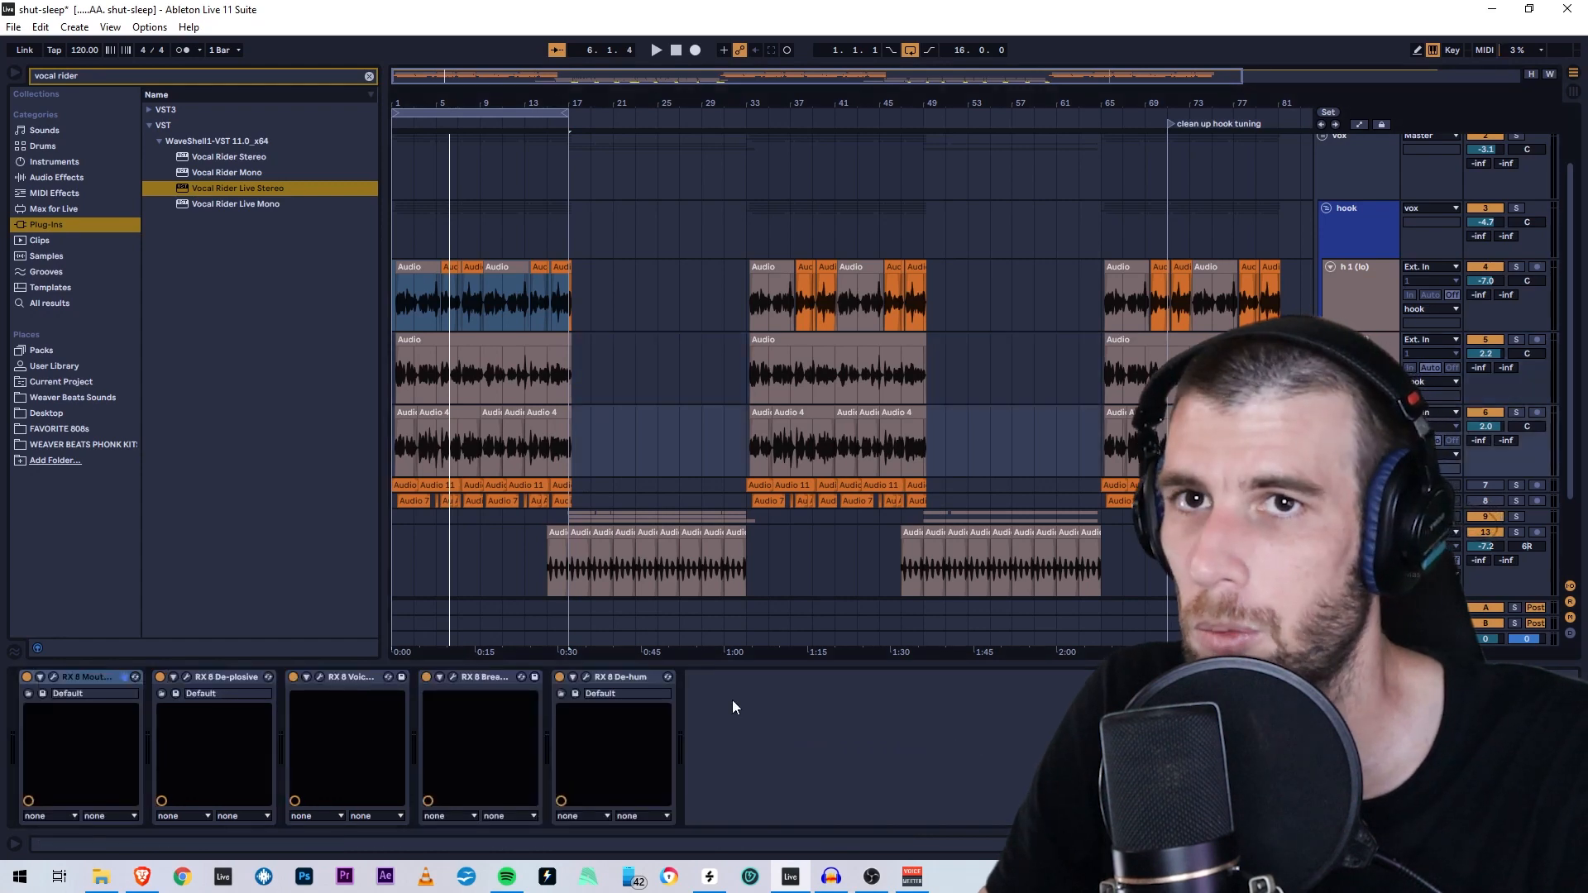
click(755, 708)
- Play the first hook from the start and watch the Vocal Rider on h 3 demo (hi) follow the vocal
click(528, 119)
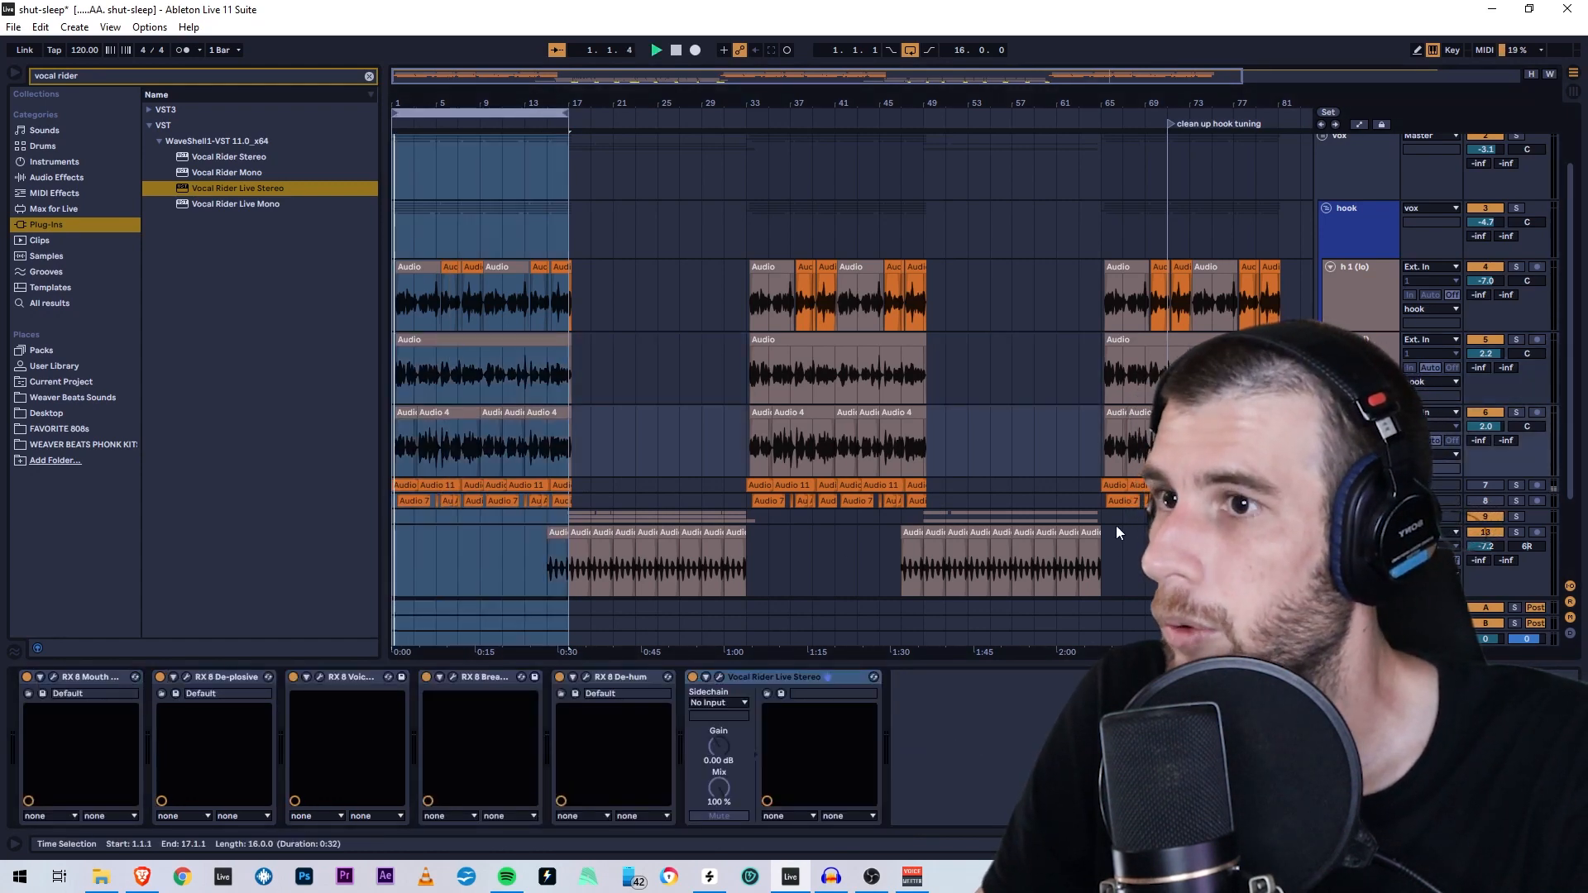
click(721, 676)
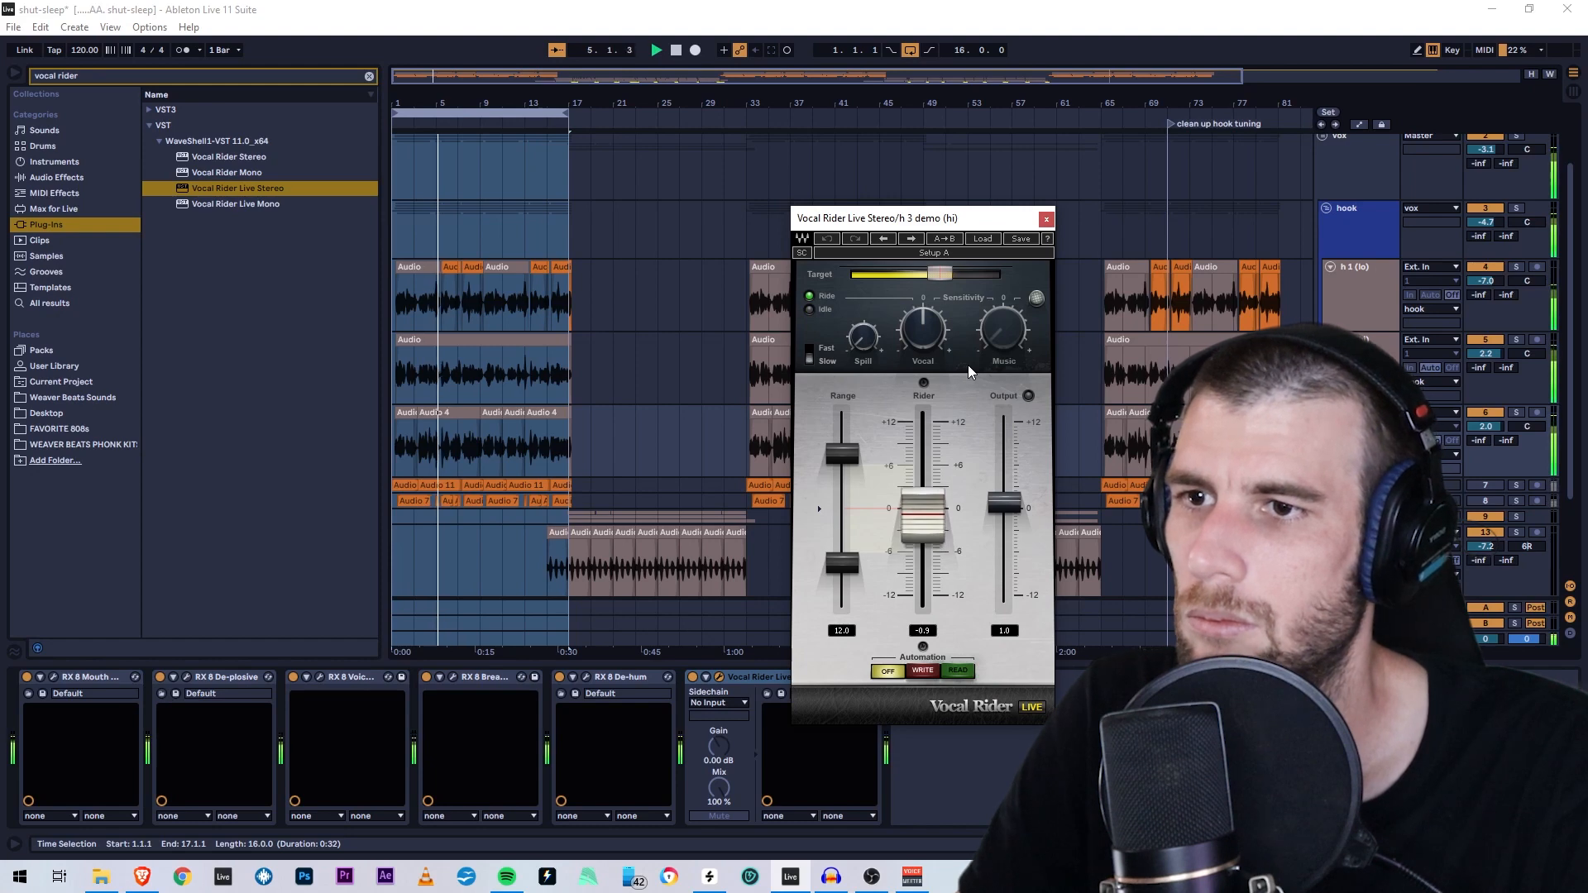
click(1047, 218)
- Solo the hook group in the mixer view and return to the arrangement
key(Tab)
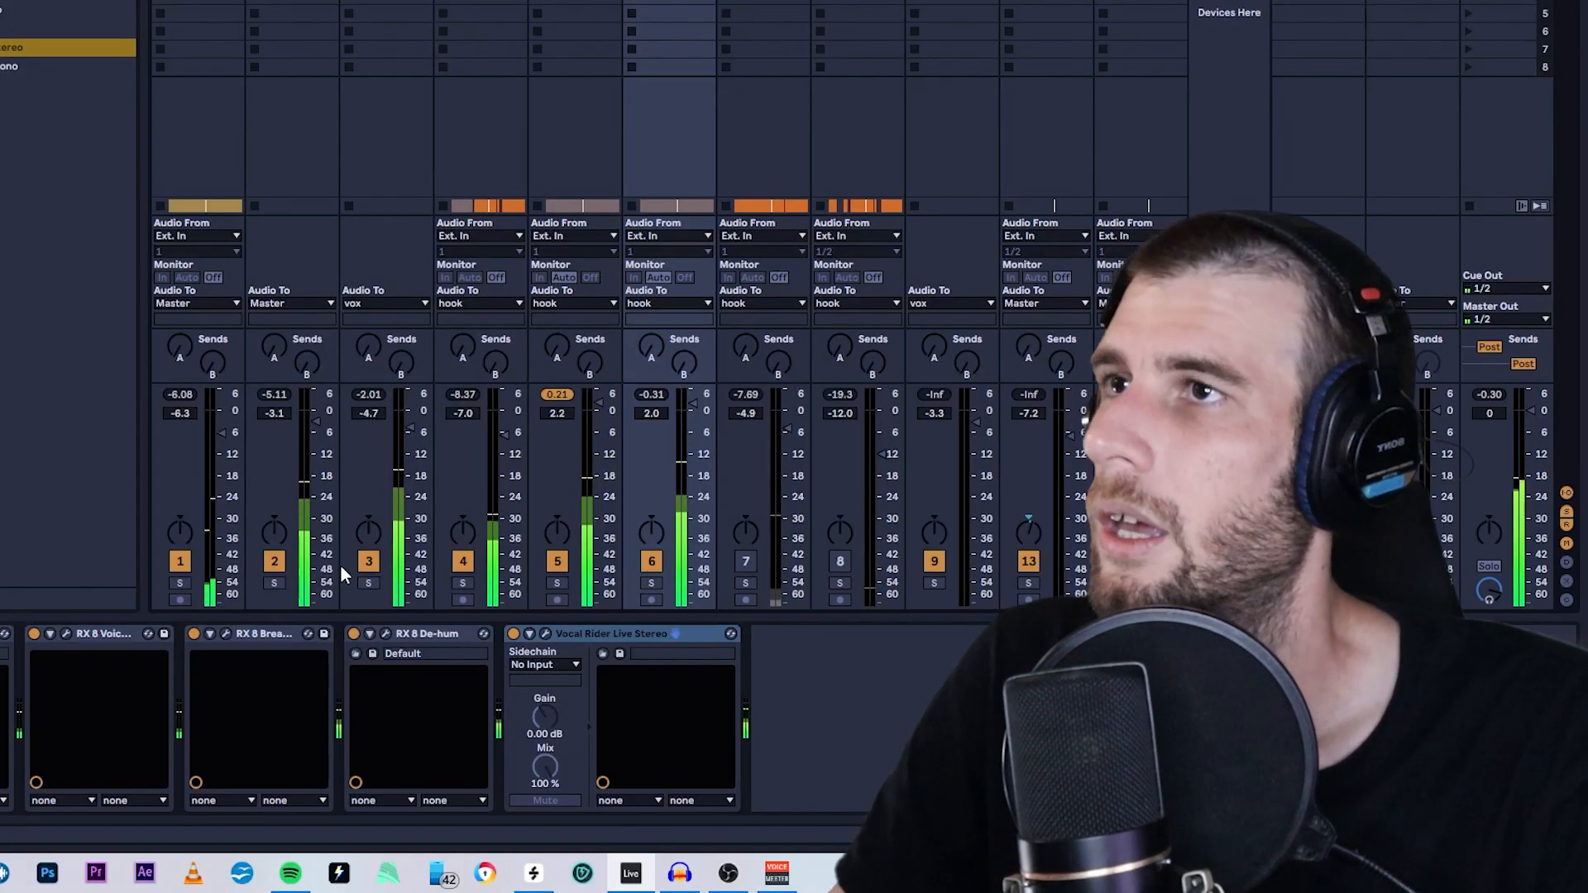
click(372, 582)
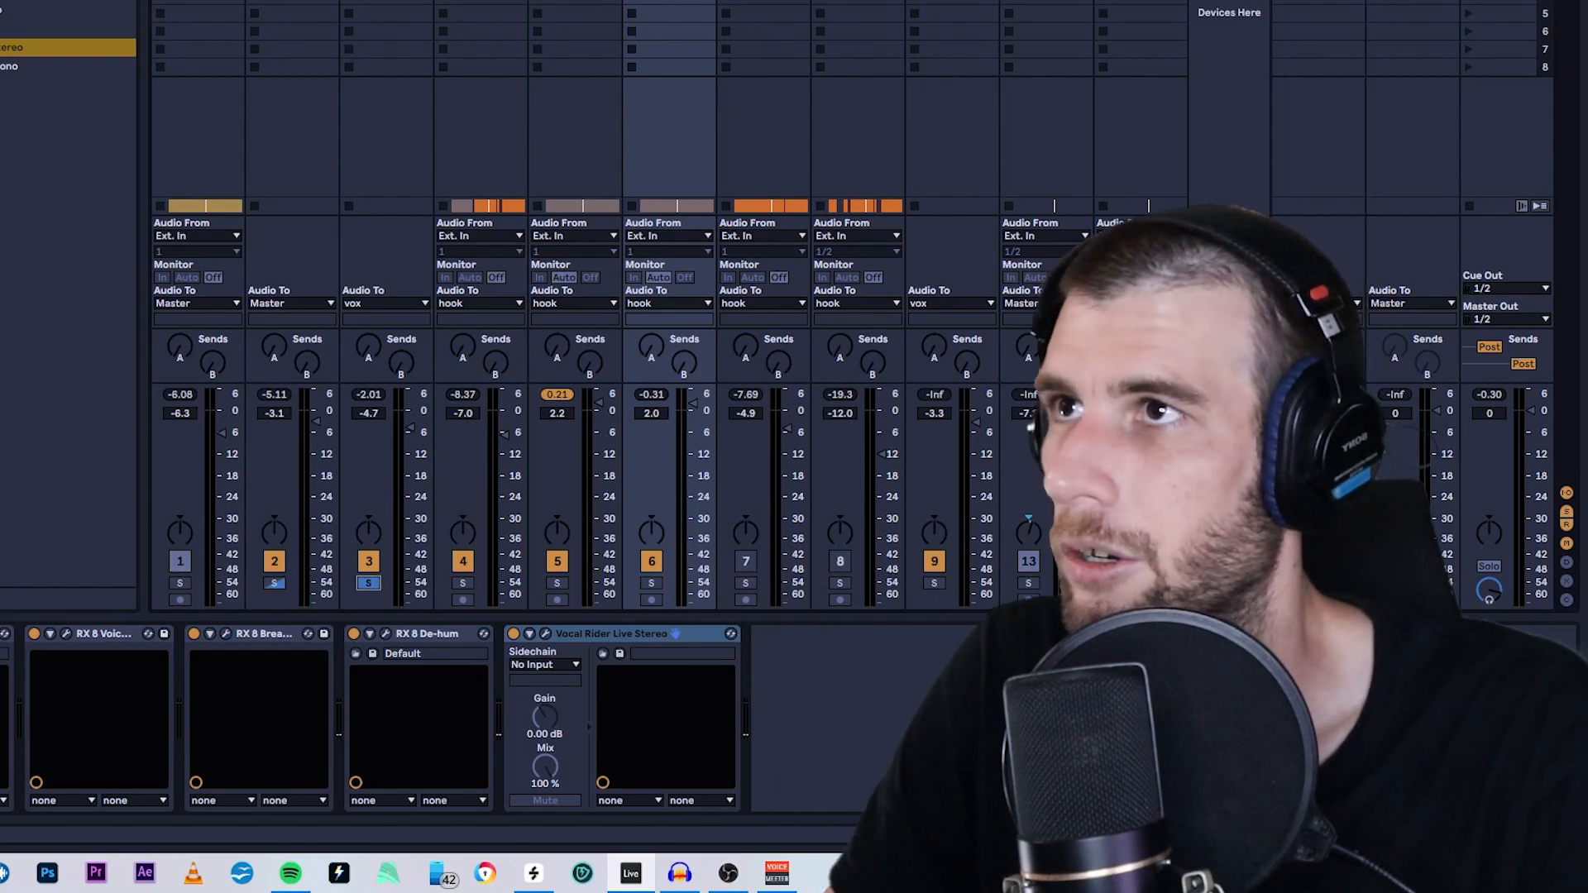
key(Tab)
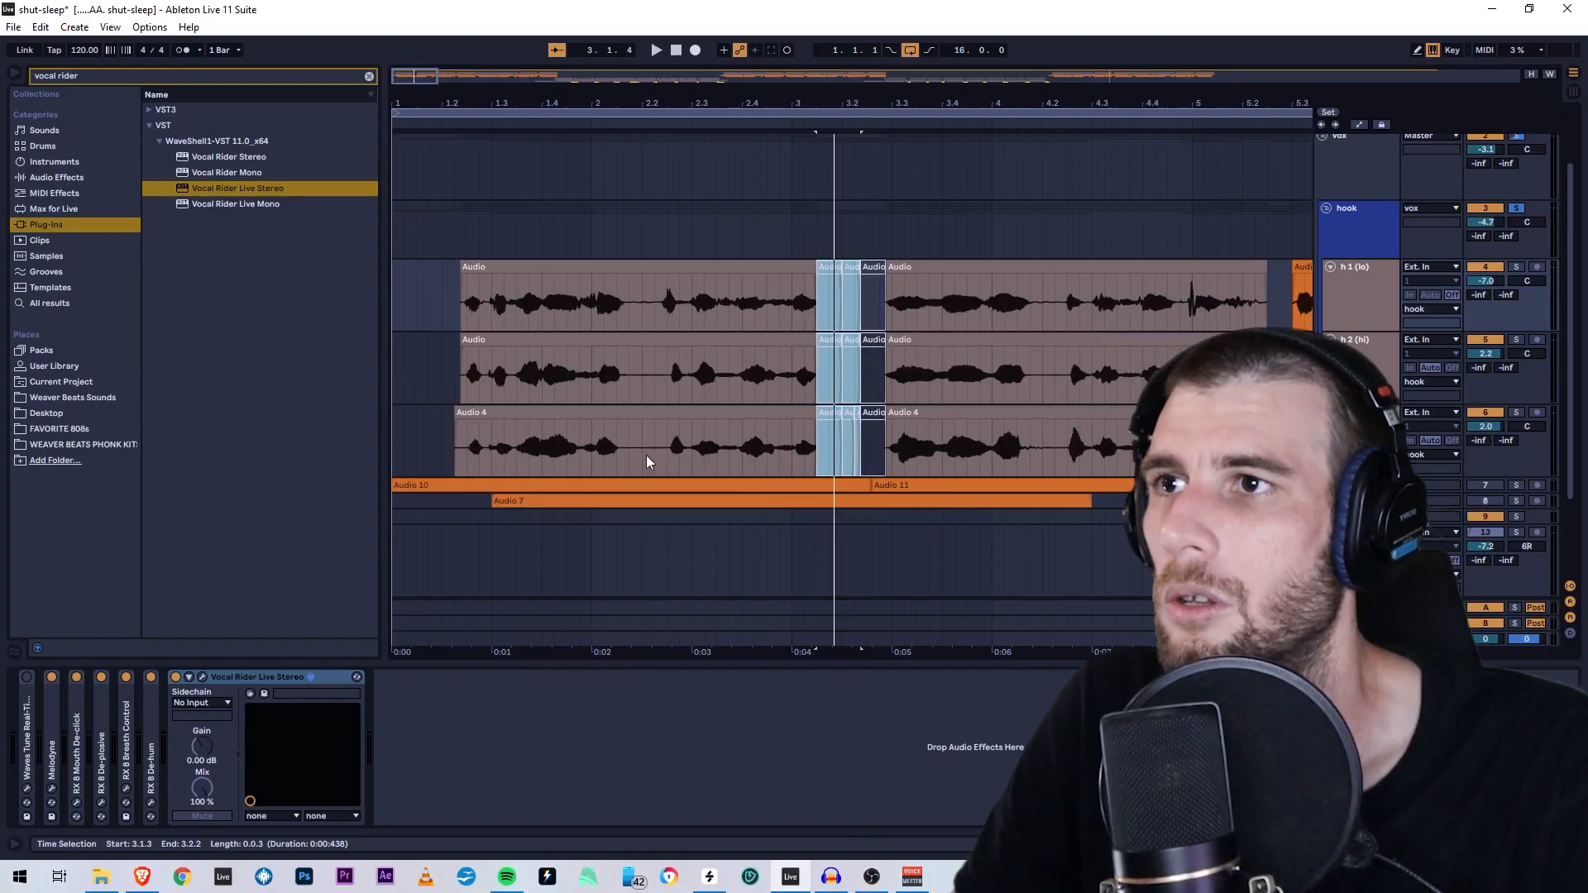
- Collapse the Vocal Rider in the h 1 (lo) effect chain and keep that track selected
drag(627, 103, 419, 103)
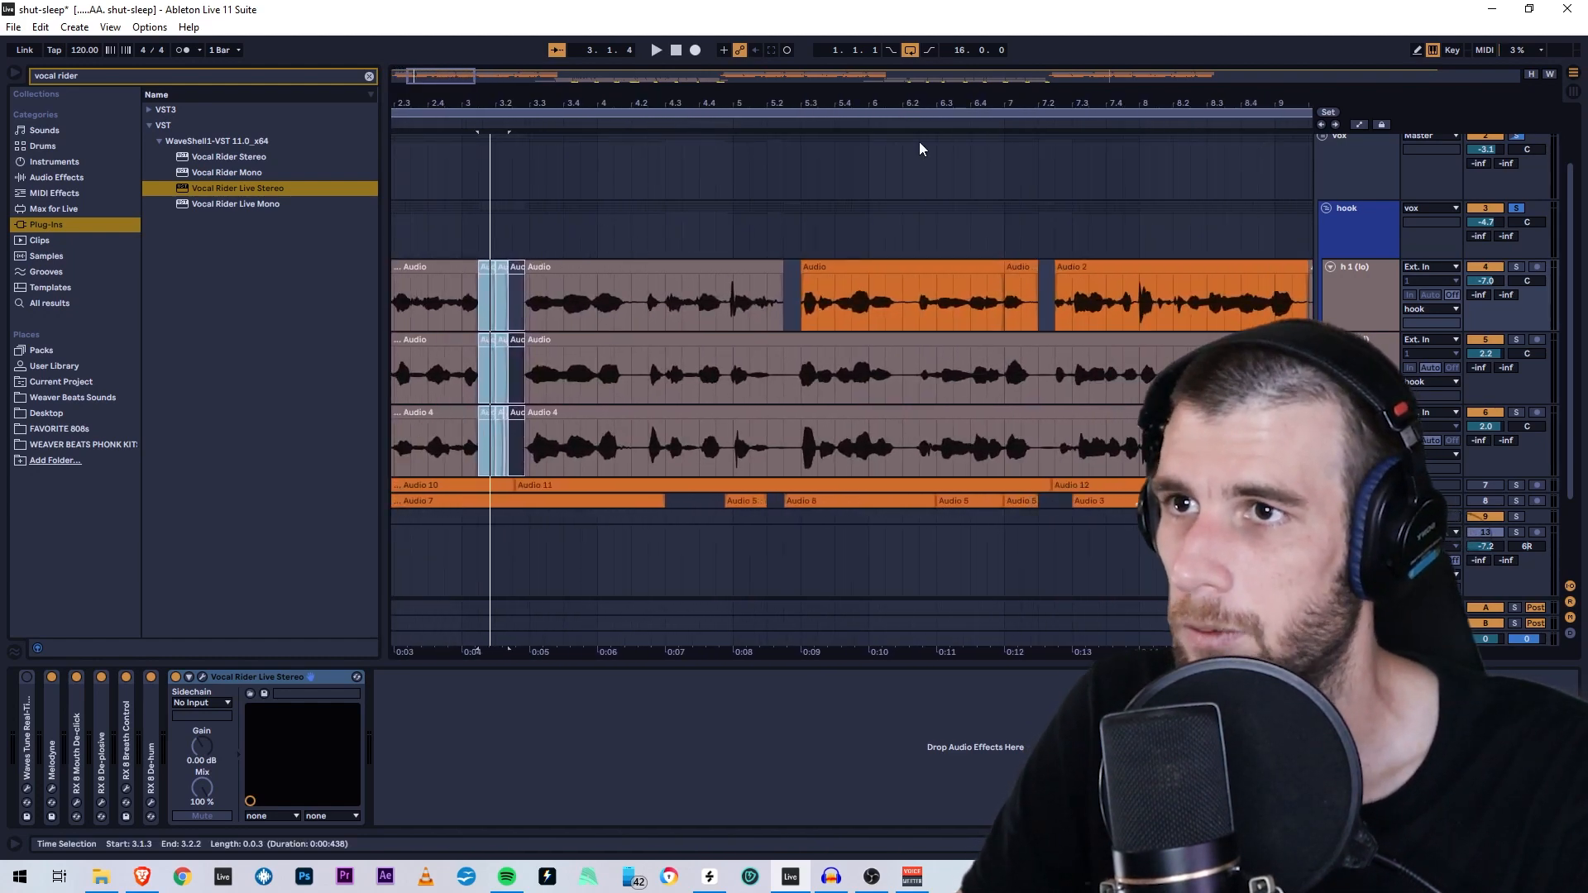
drag(781, 79, 222, 600)
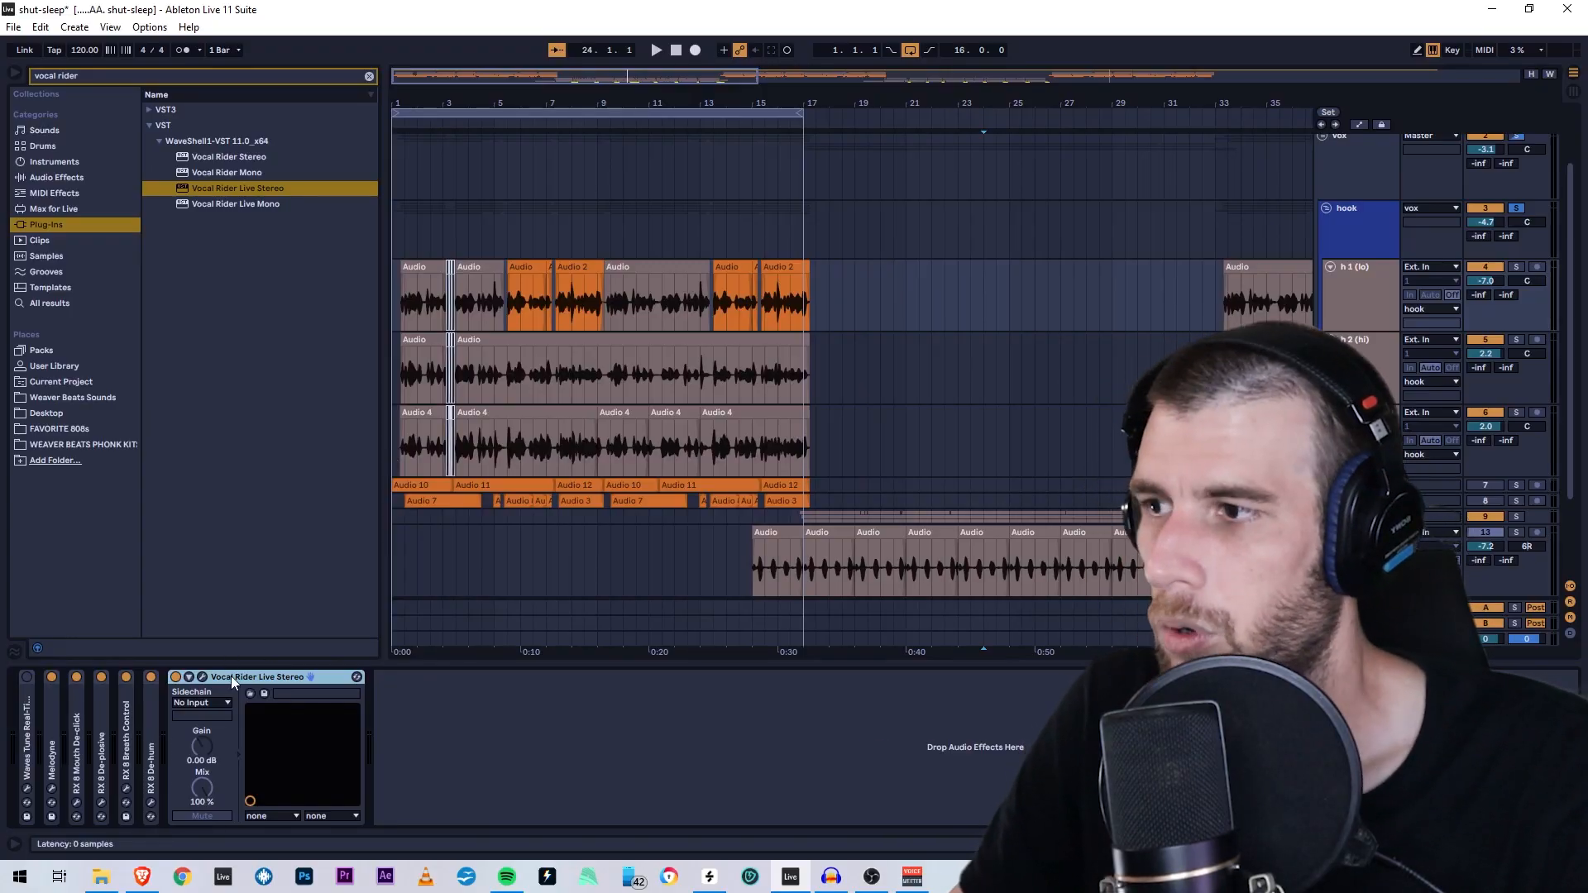
double_click(16, 634)
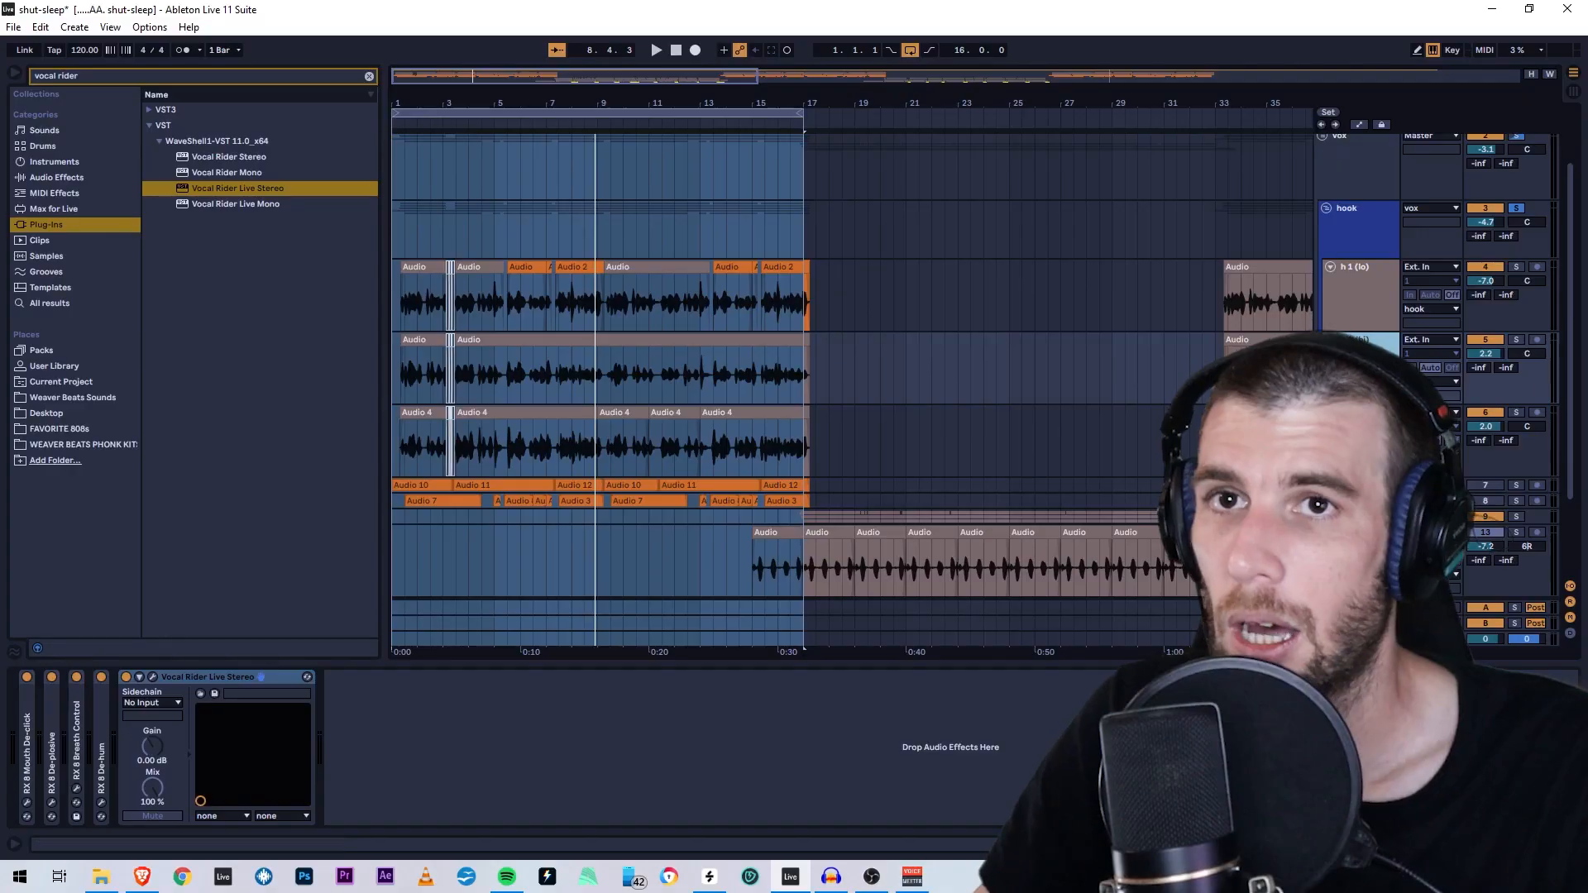
click(1300, 165)
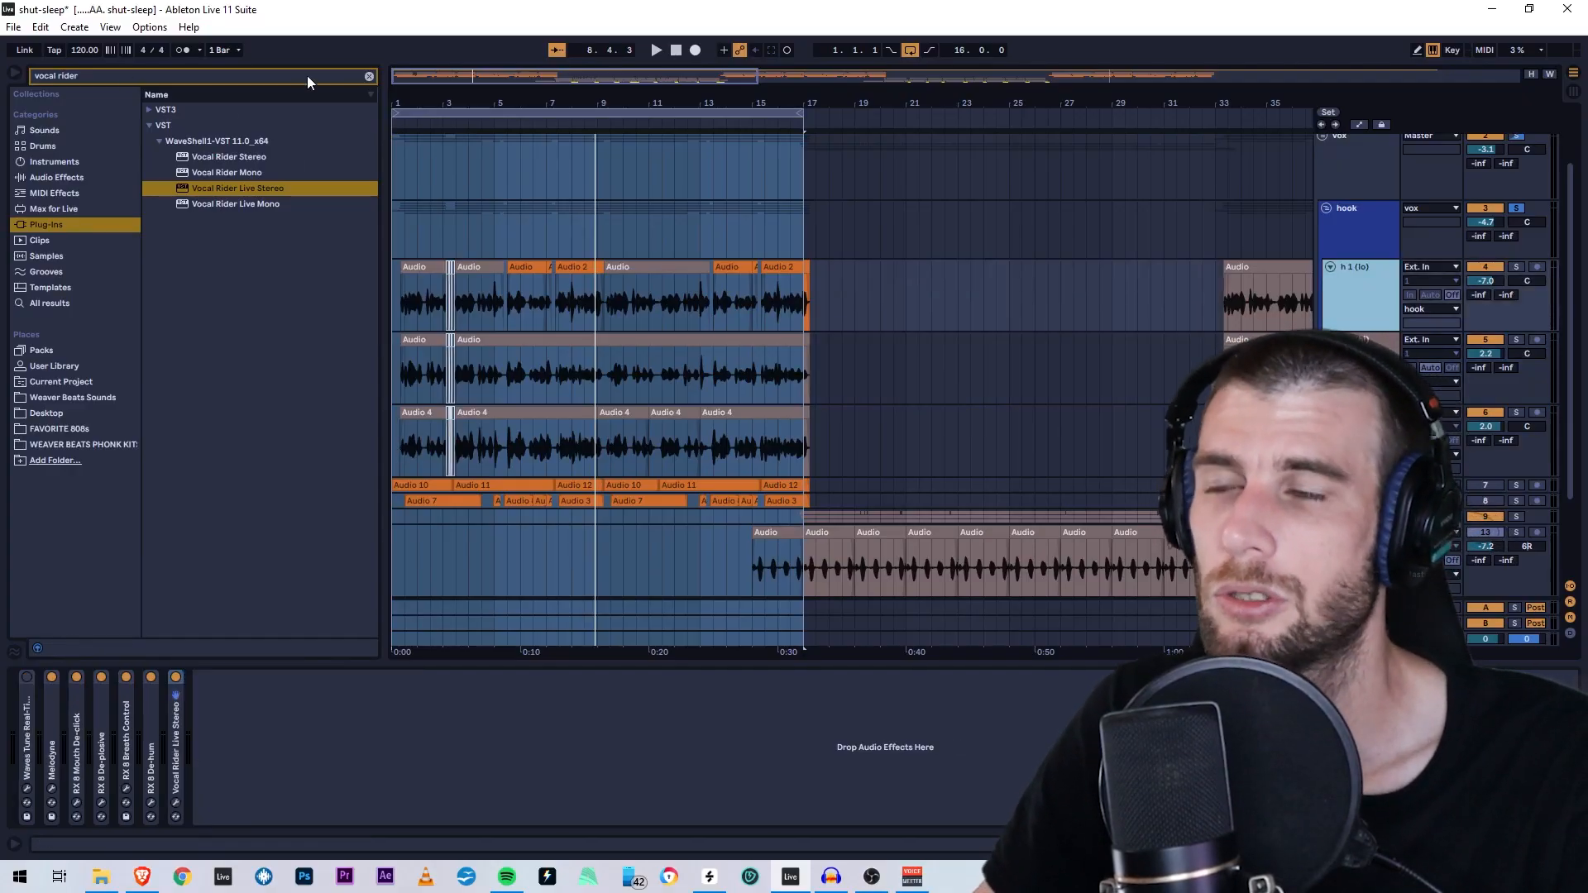
- Search the plug-ins for "real time" and add Waves Tune Real-Time Stereo to the h 1 (lo) track
click(369, 76)
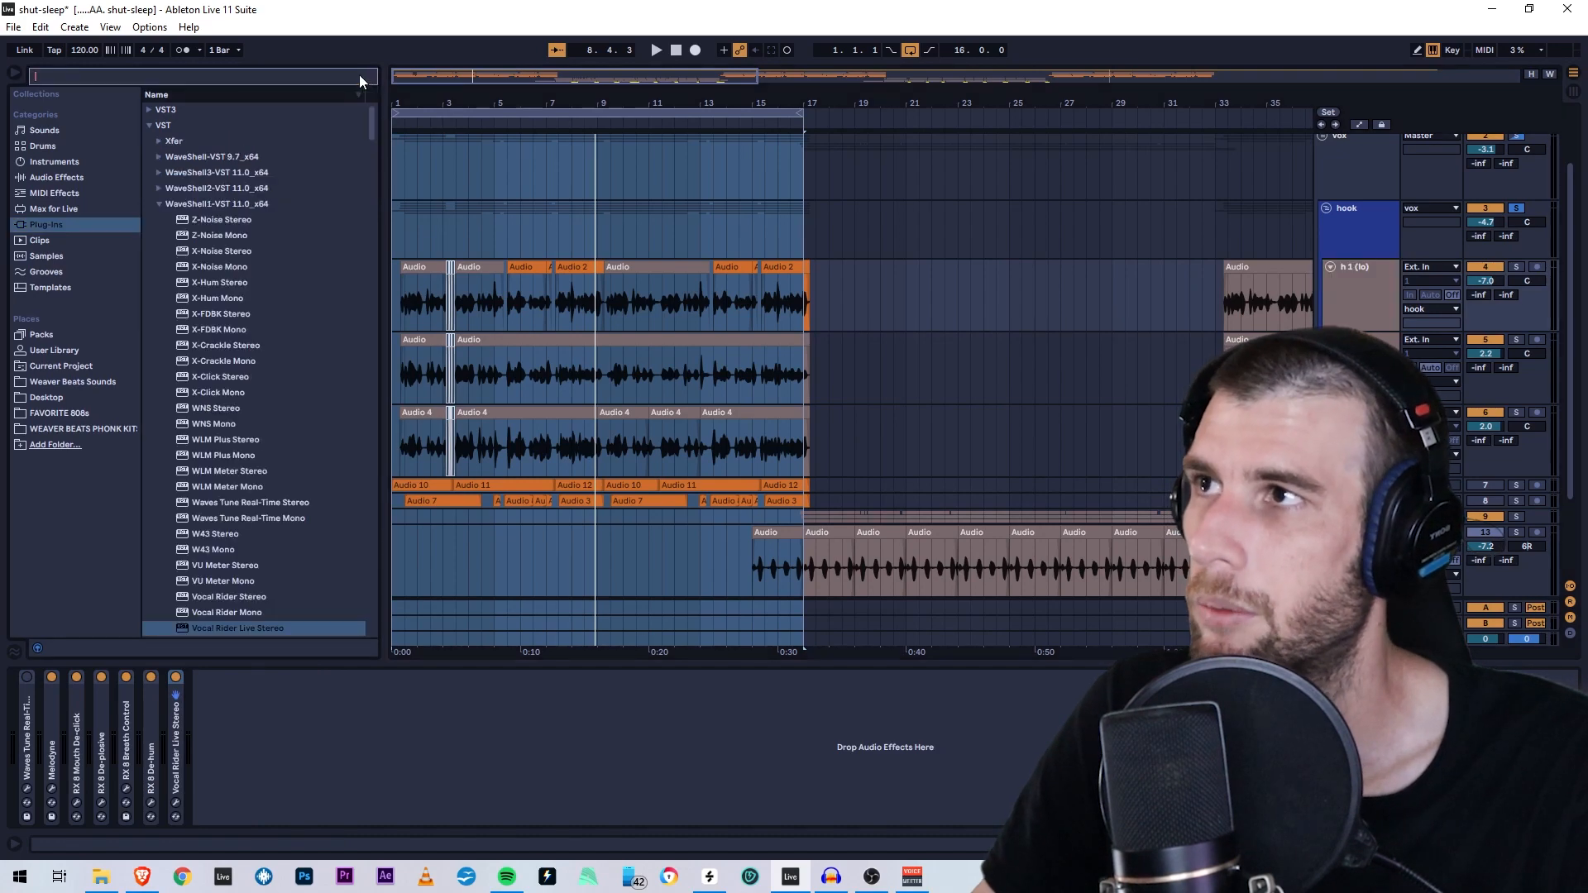
click(160, 202)
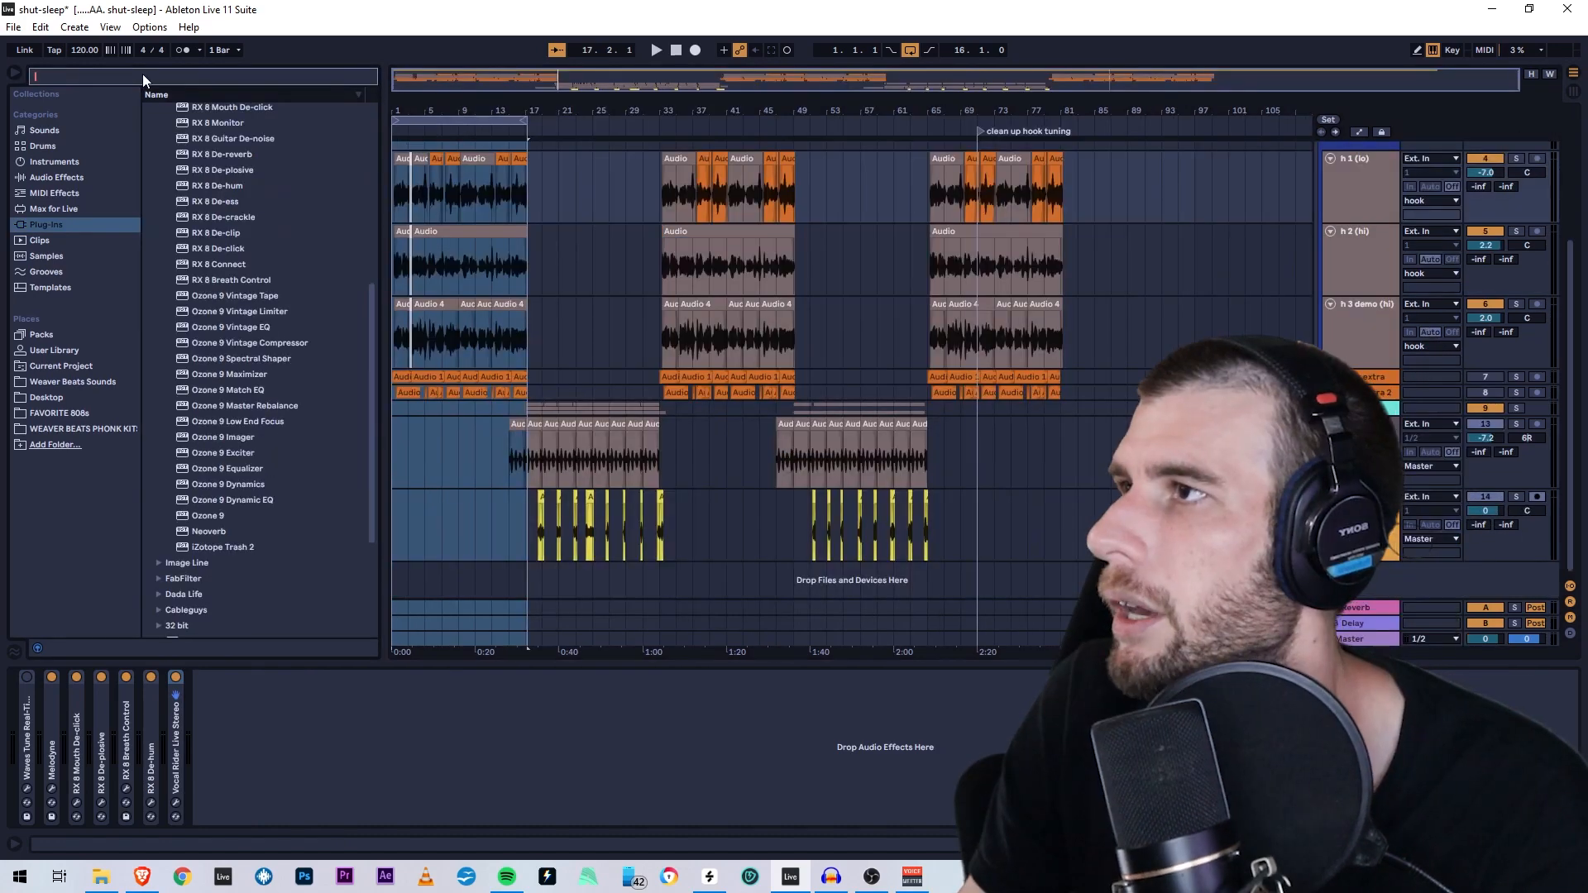
click(142, 73)
text(real time)
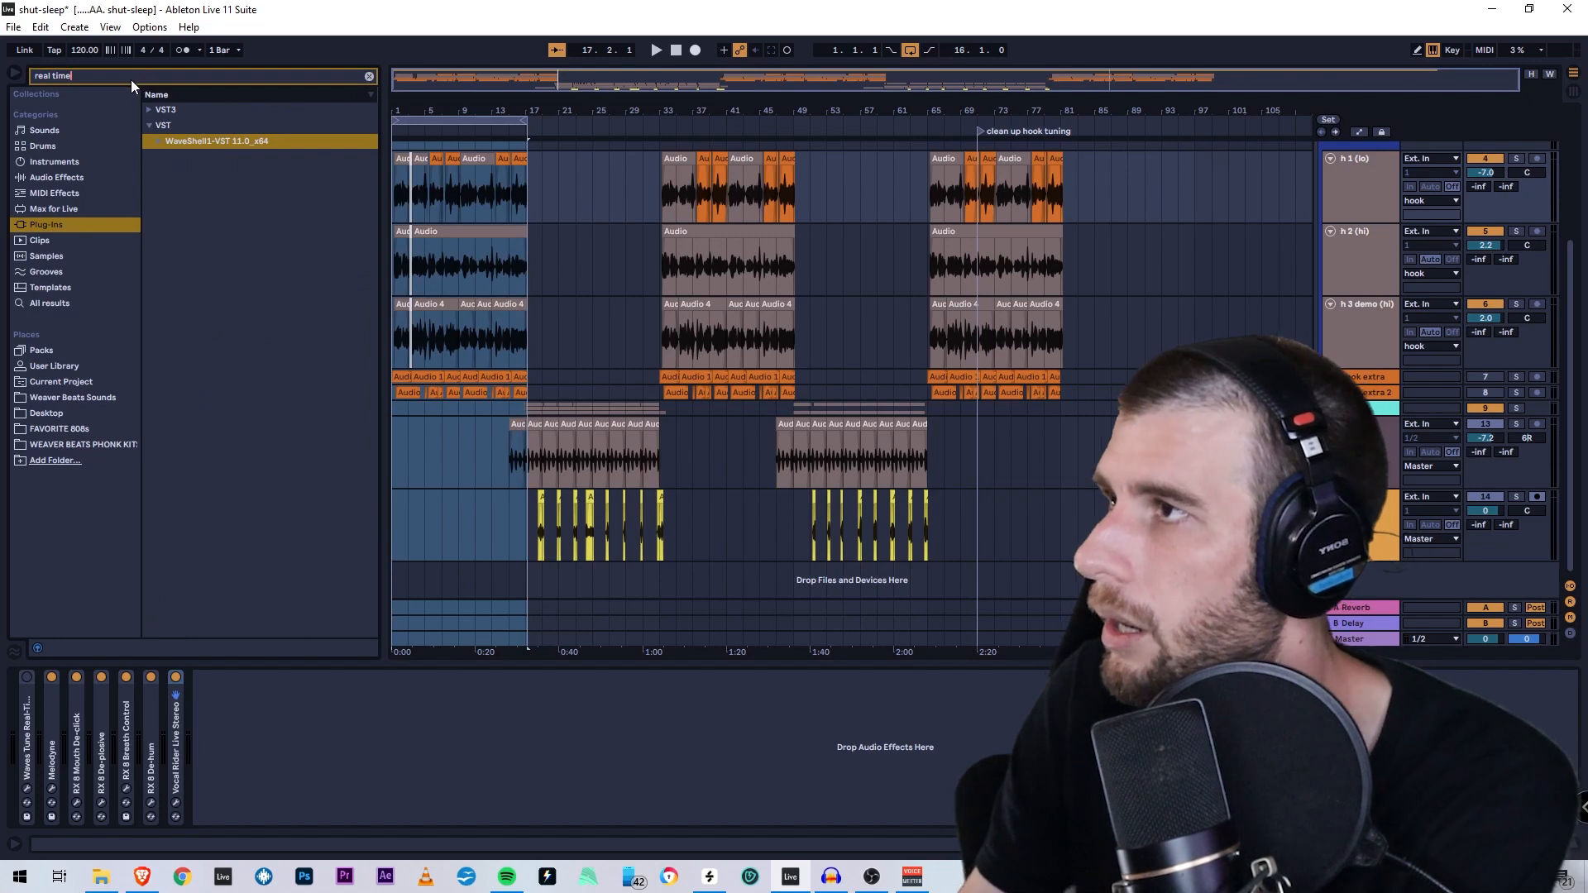
click(160, 141)
click(271, 156)
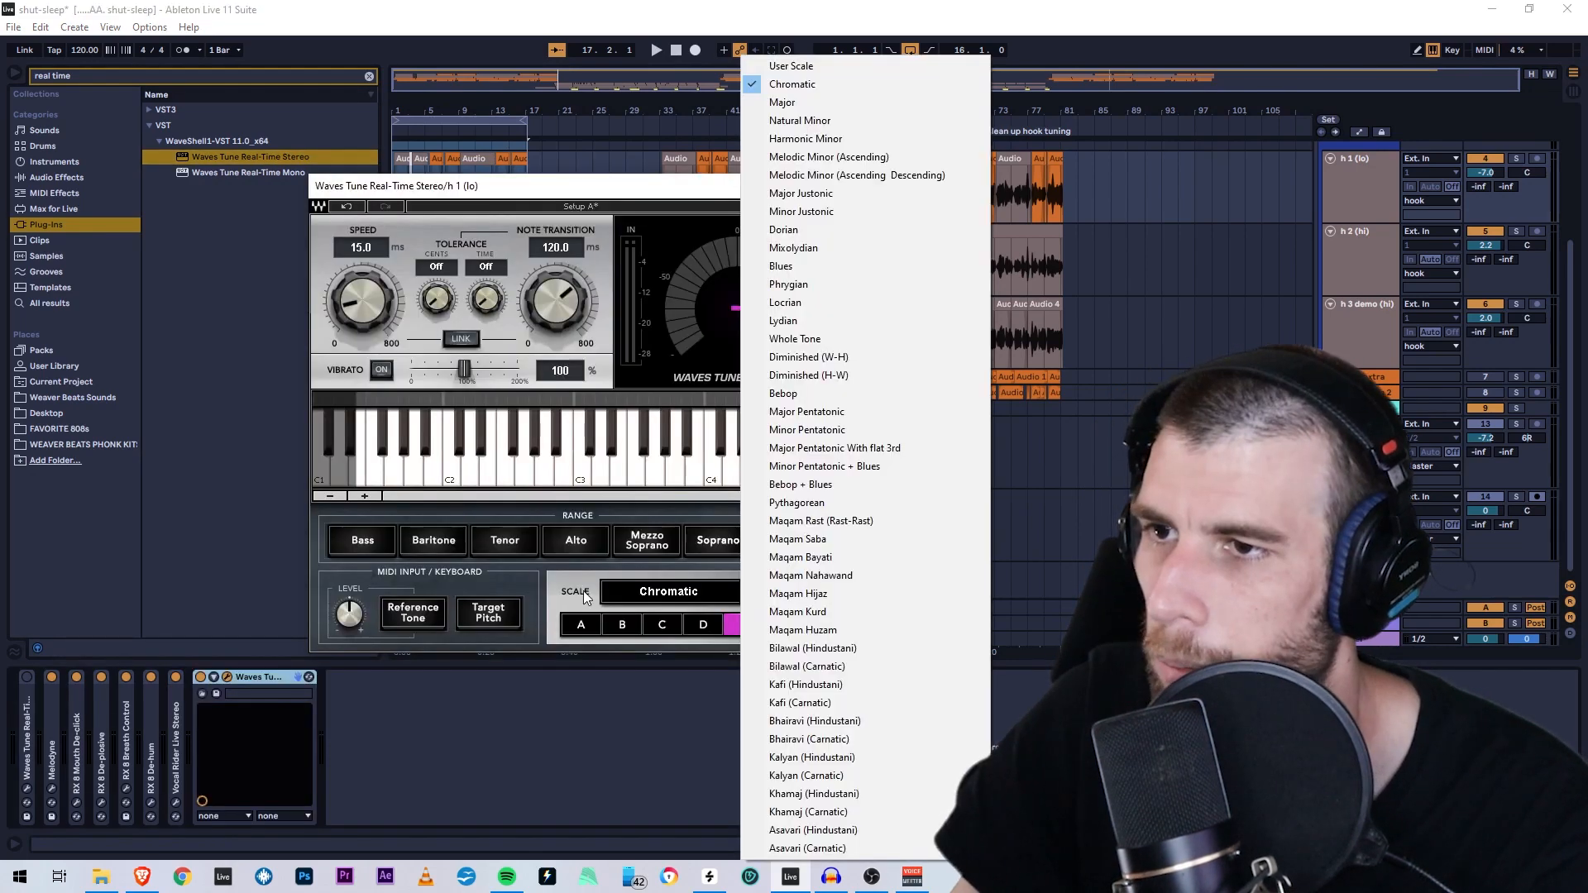
- Set the scale of Waves Tune Real-Time on h 1 (lo) to Natural Minor
click(584, 597)
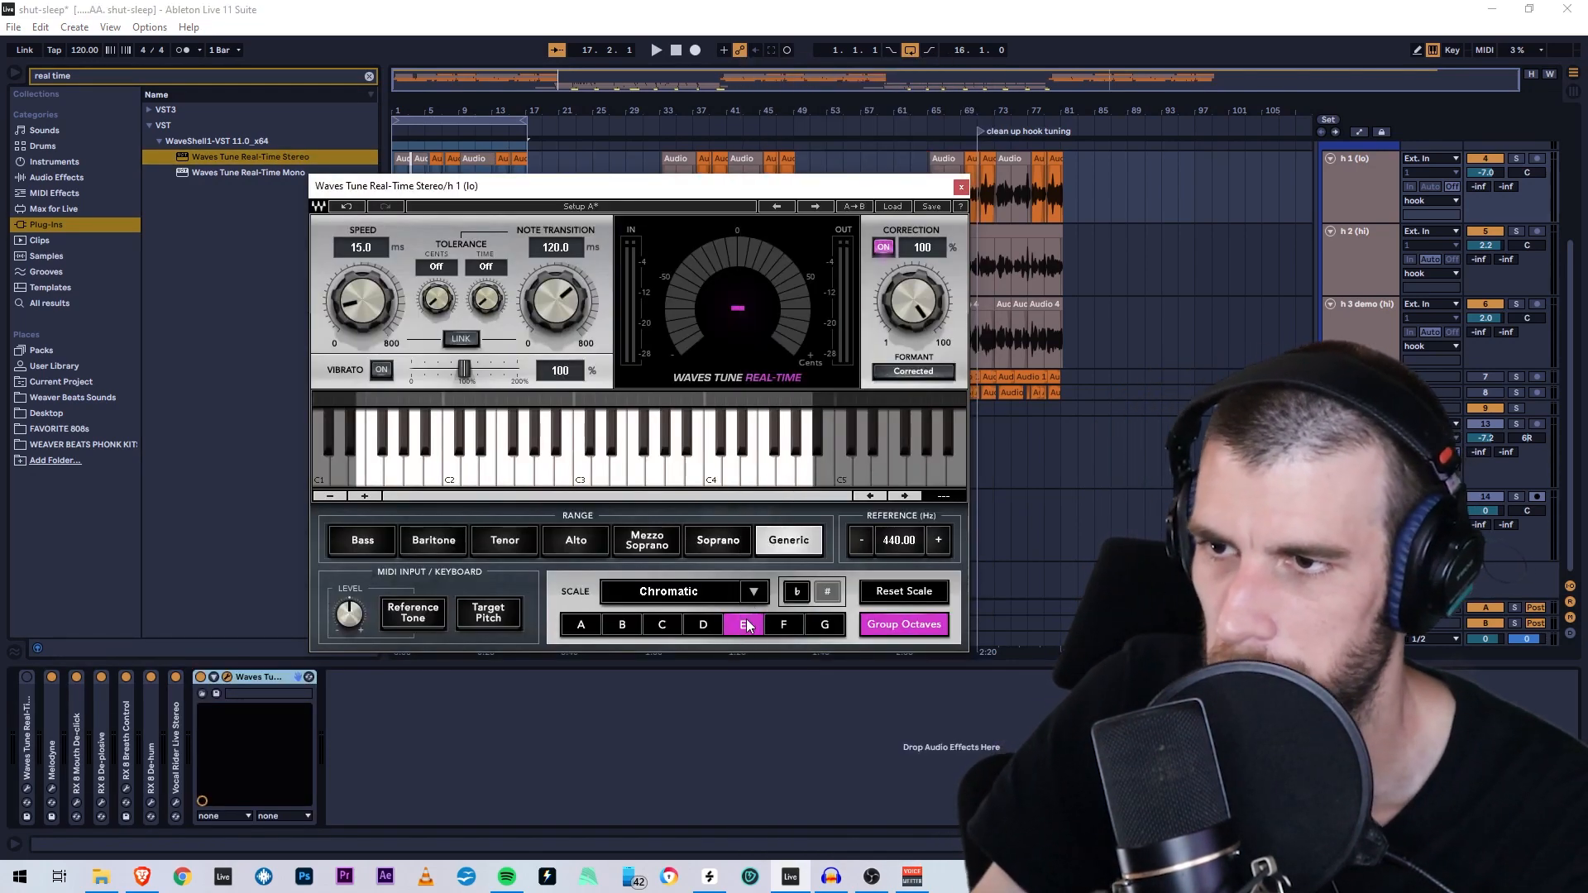
click(756, 595)
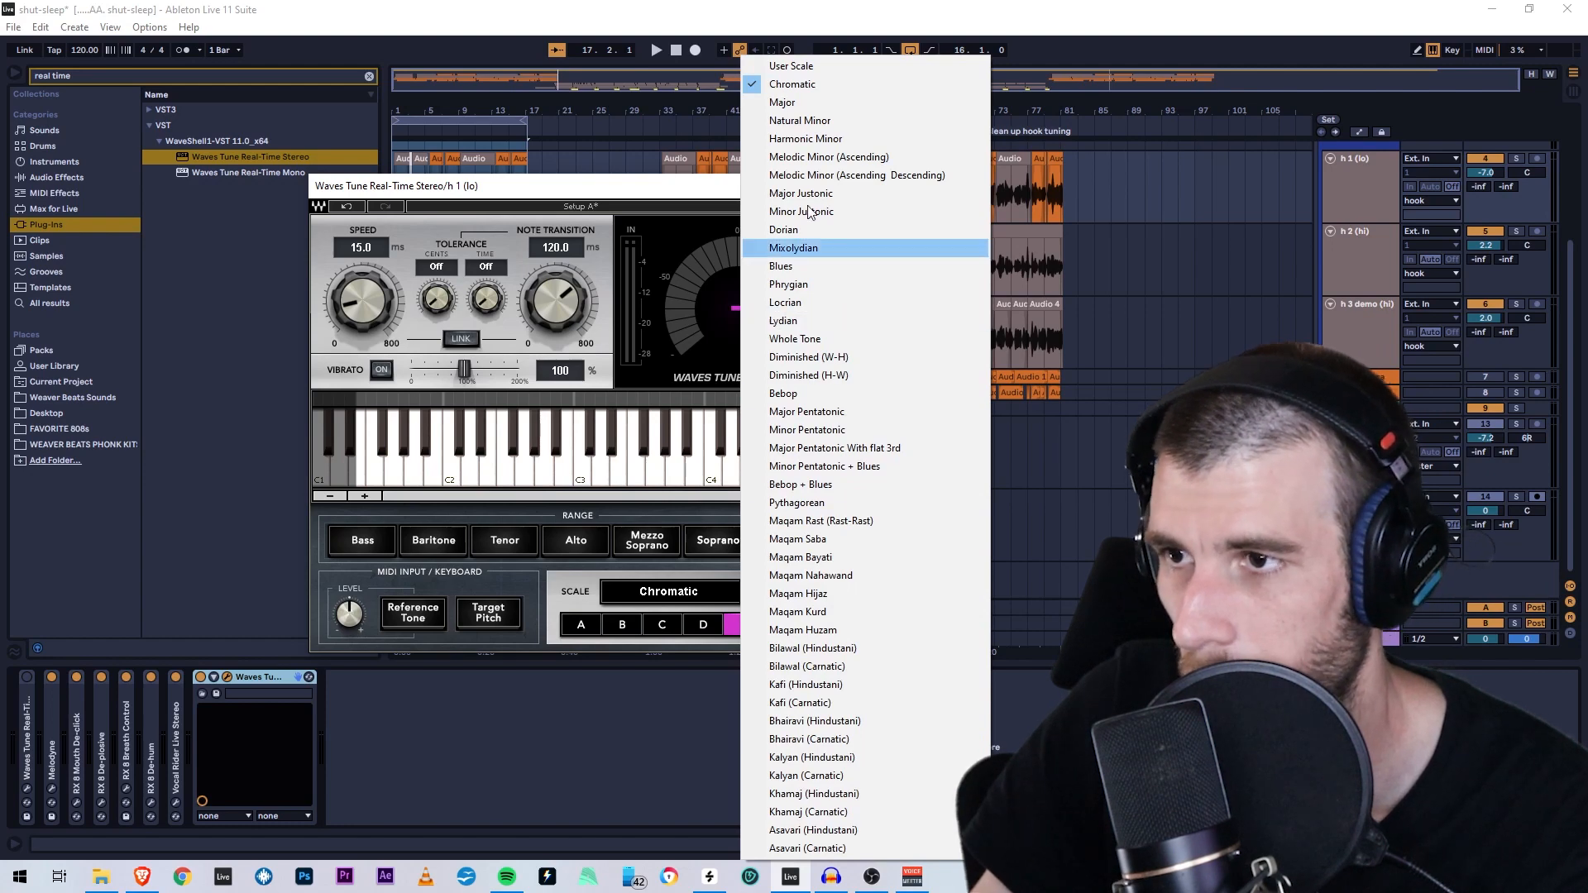
click(827, 121)
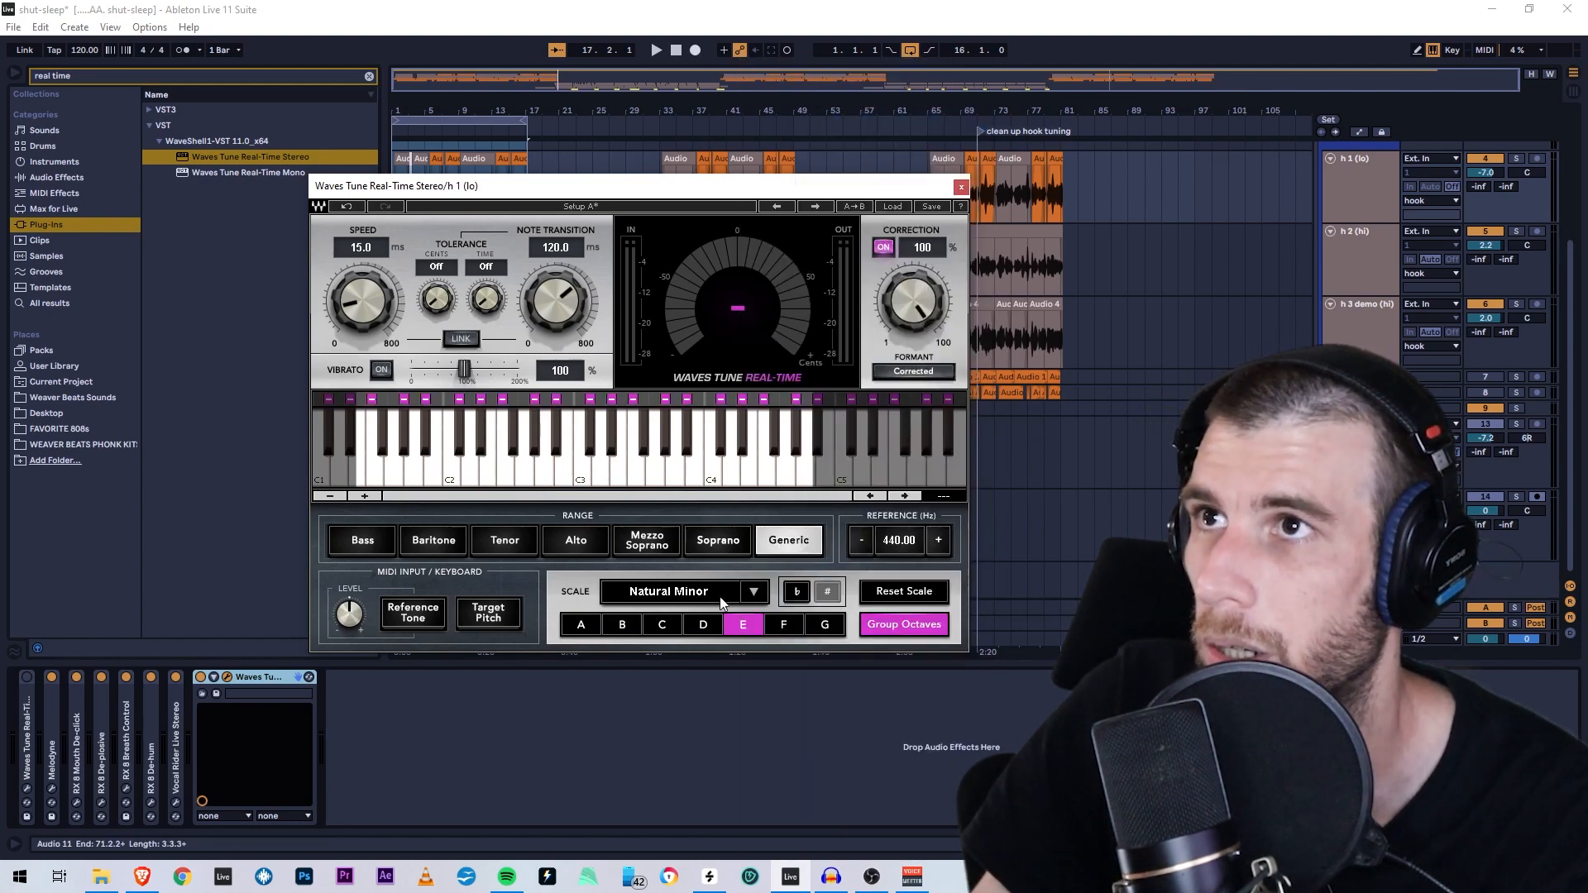
- Lower the tuner's Note Transition to 16.4 ms and Speed to 13.1 ms, and move its window below the h 1 (lo) track
drag(540, 308, 551, 303)
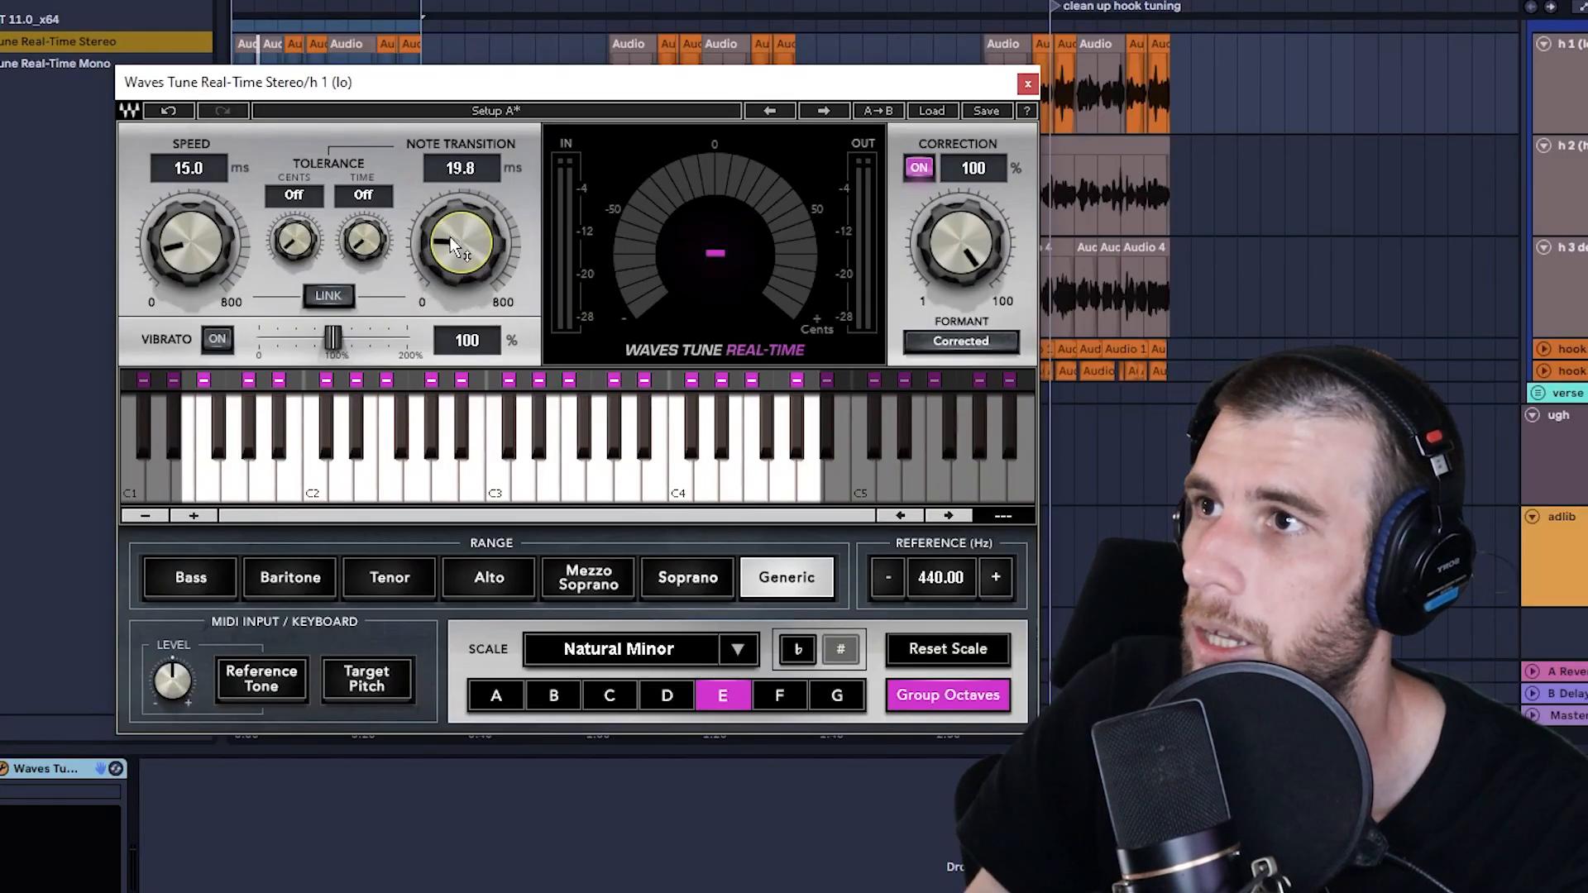
drag(450, 236, 449, 231)
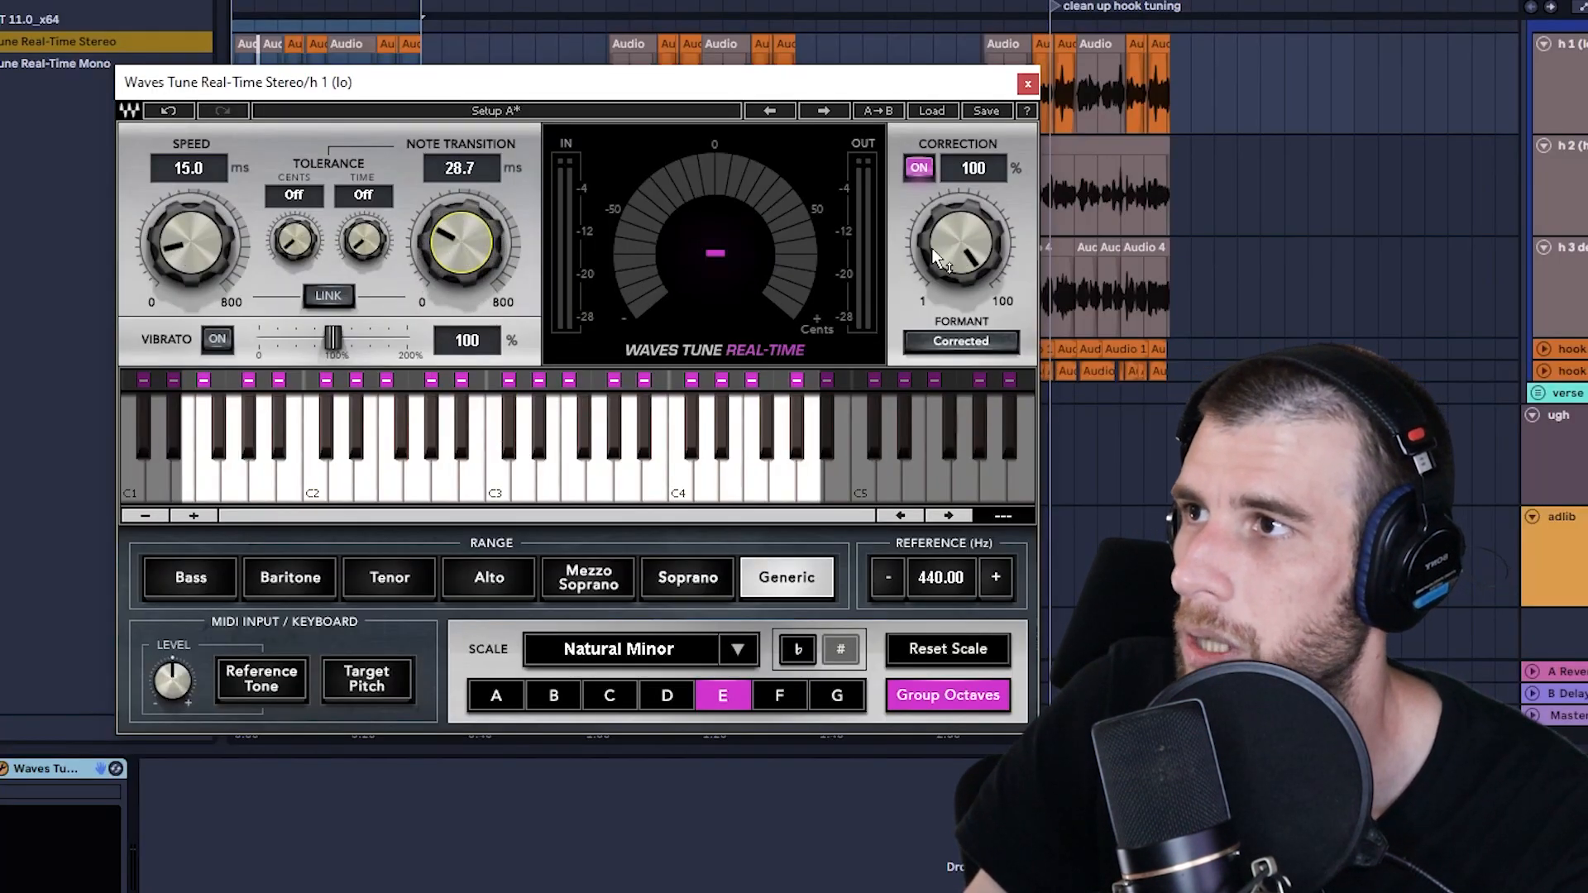
drag(468, 251, 450, 260)
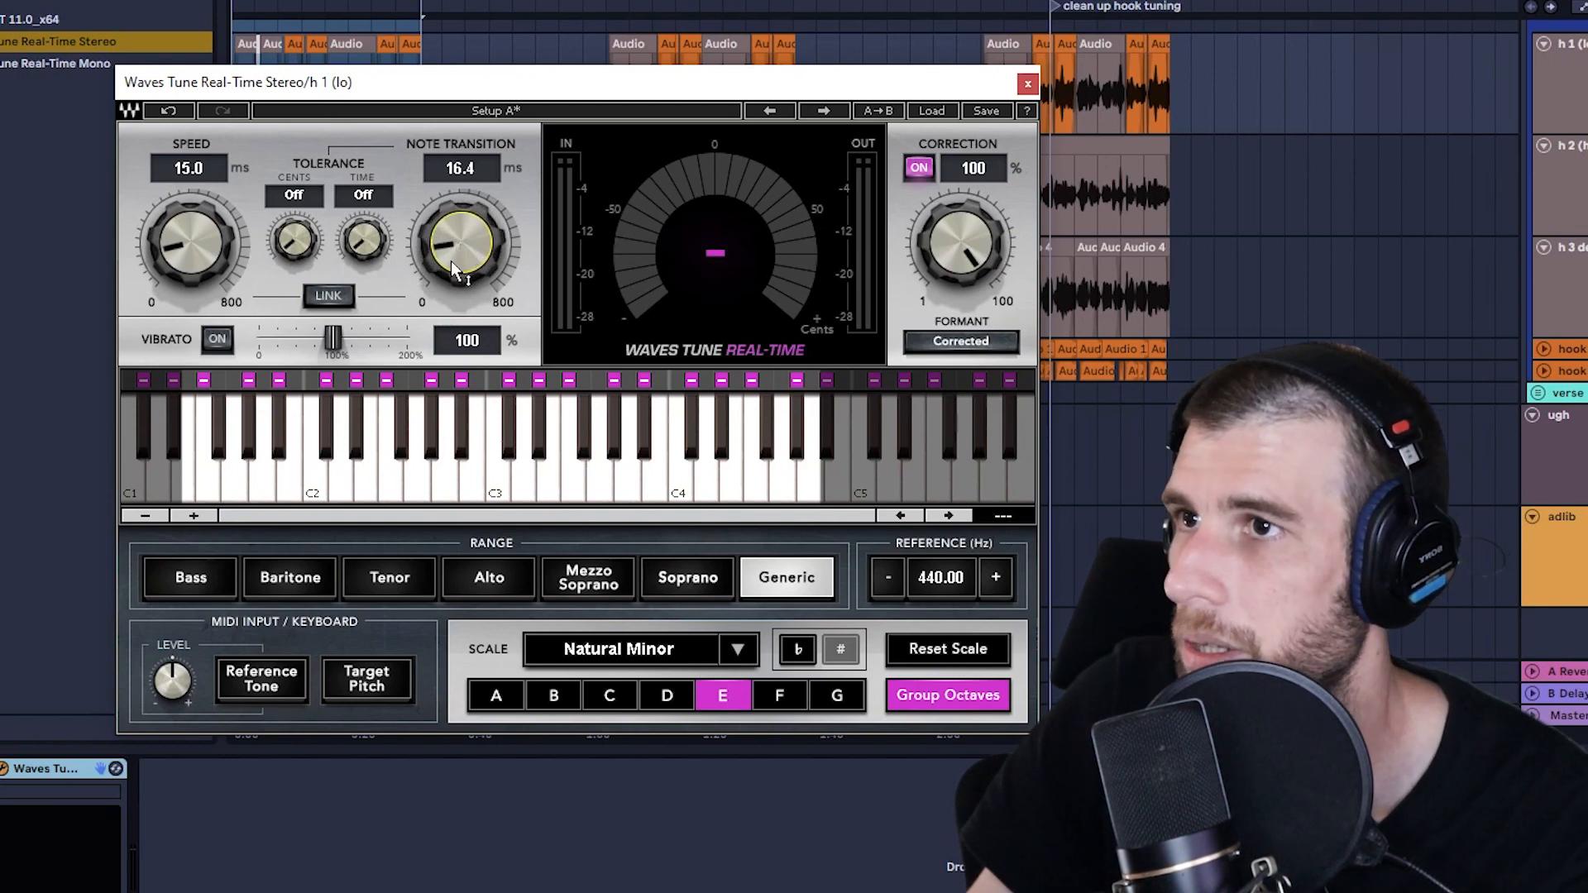
scroll(182, 263, down, 2)
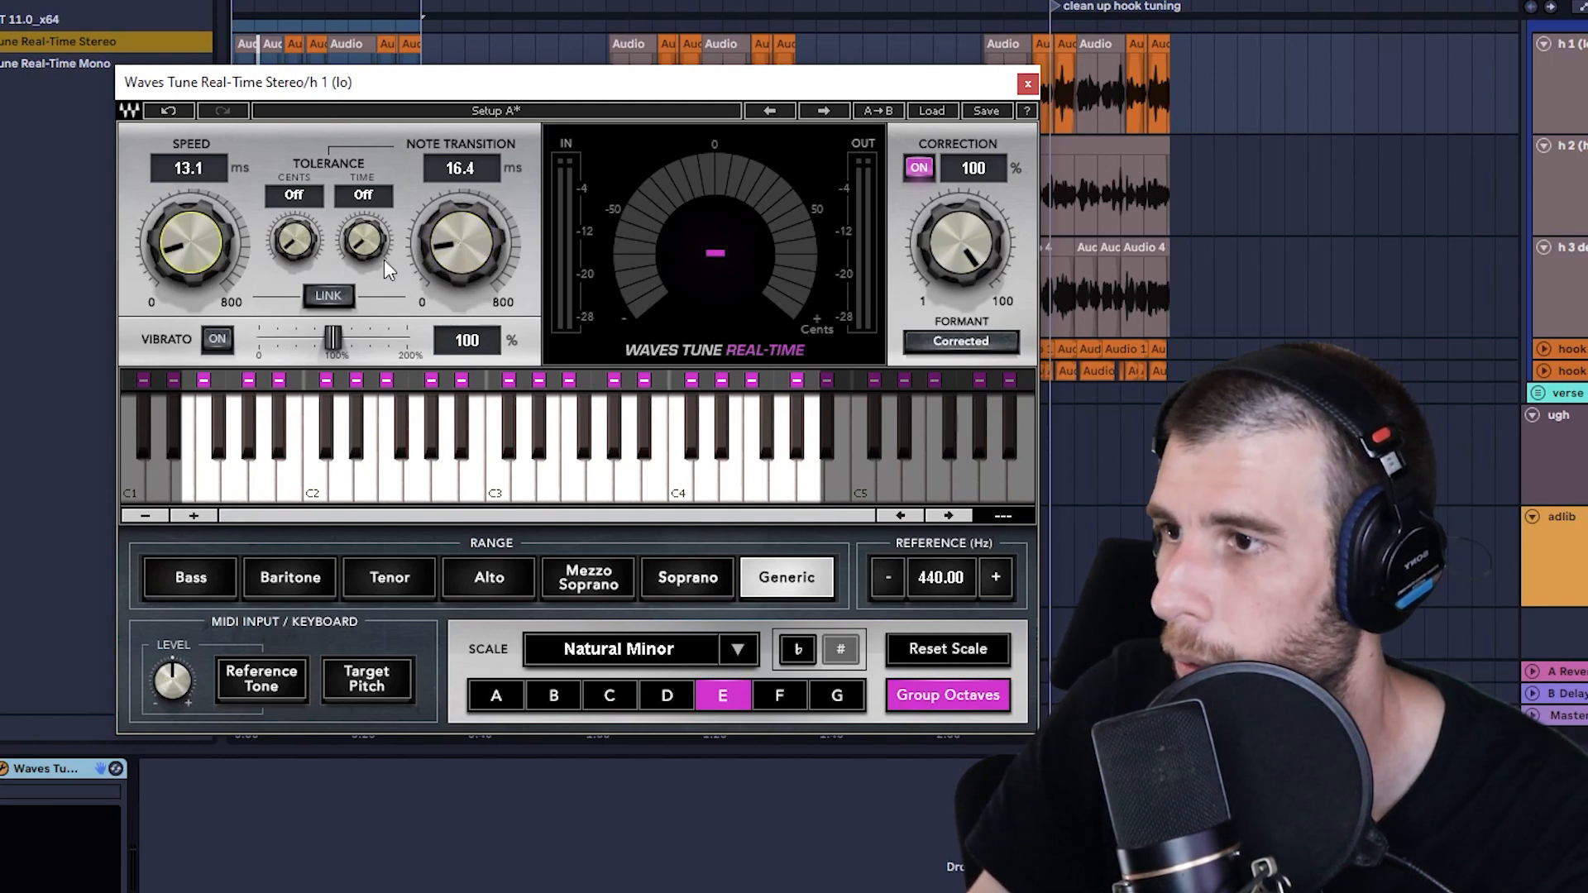
drag(571, 82, 562, 311)
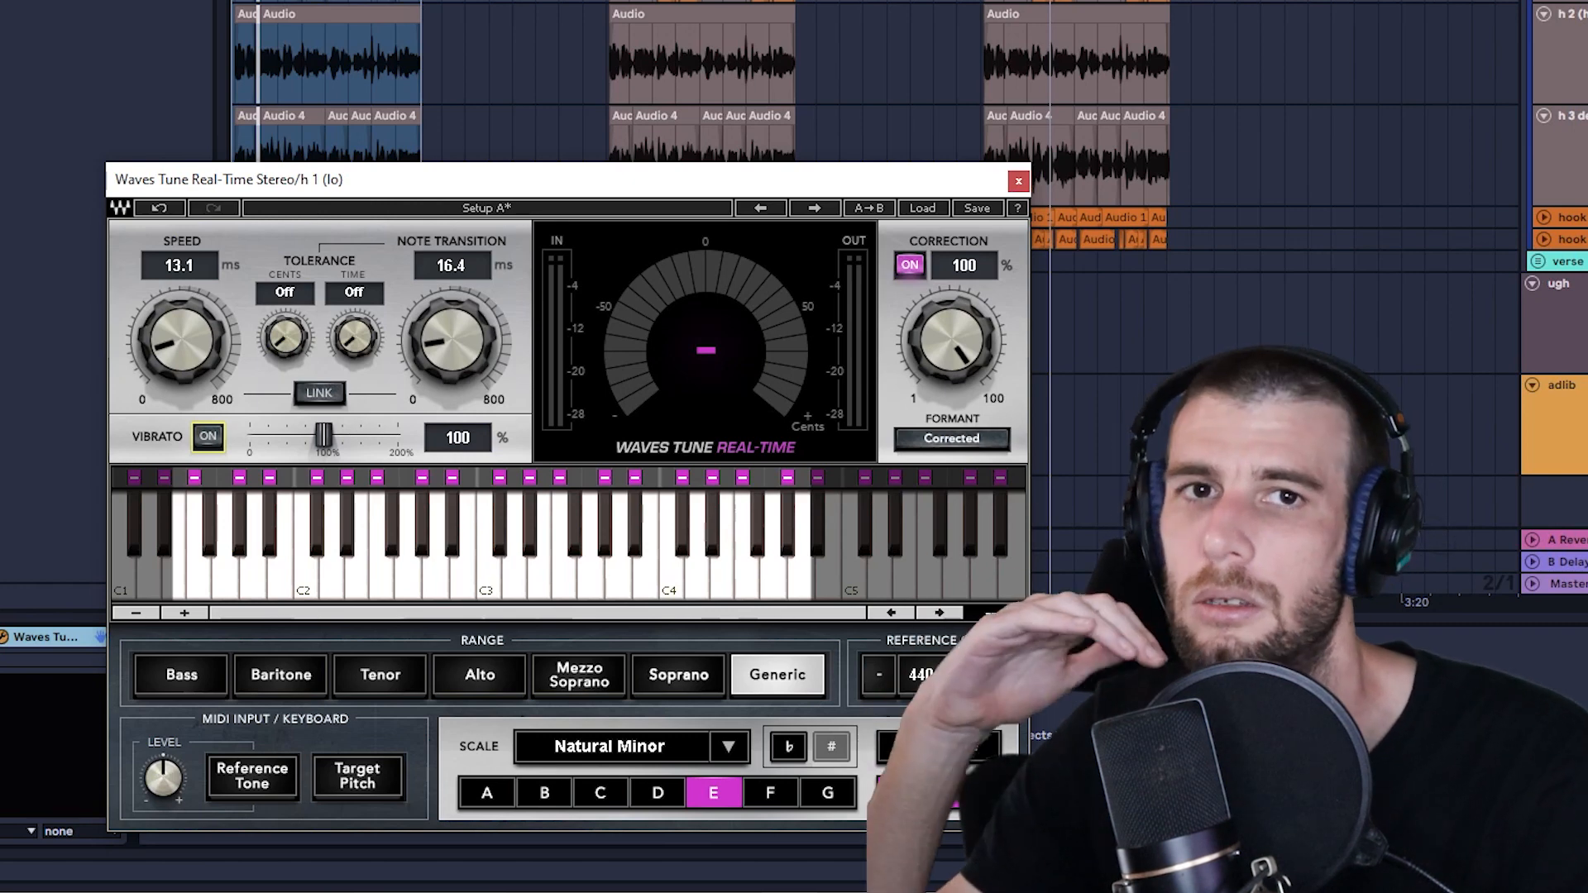
- Solo h 1 (lo) and adjust its tuner to 49% Correction, 18.6 ms Speed and 20.4 ms Note Transition while auditioning it
click(93, 752)
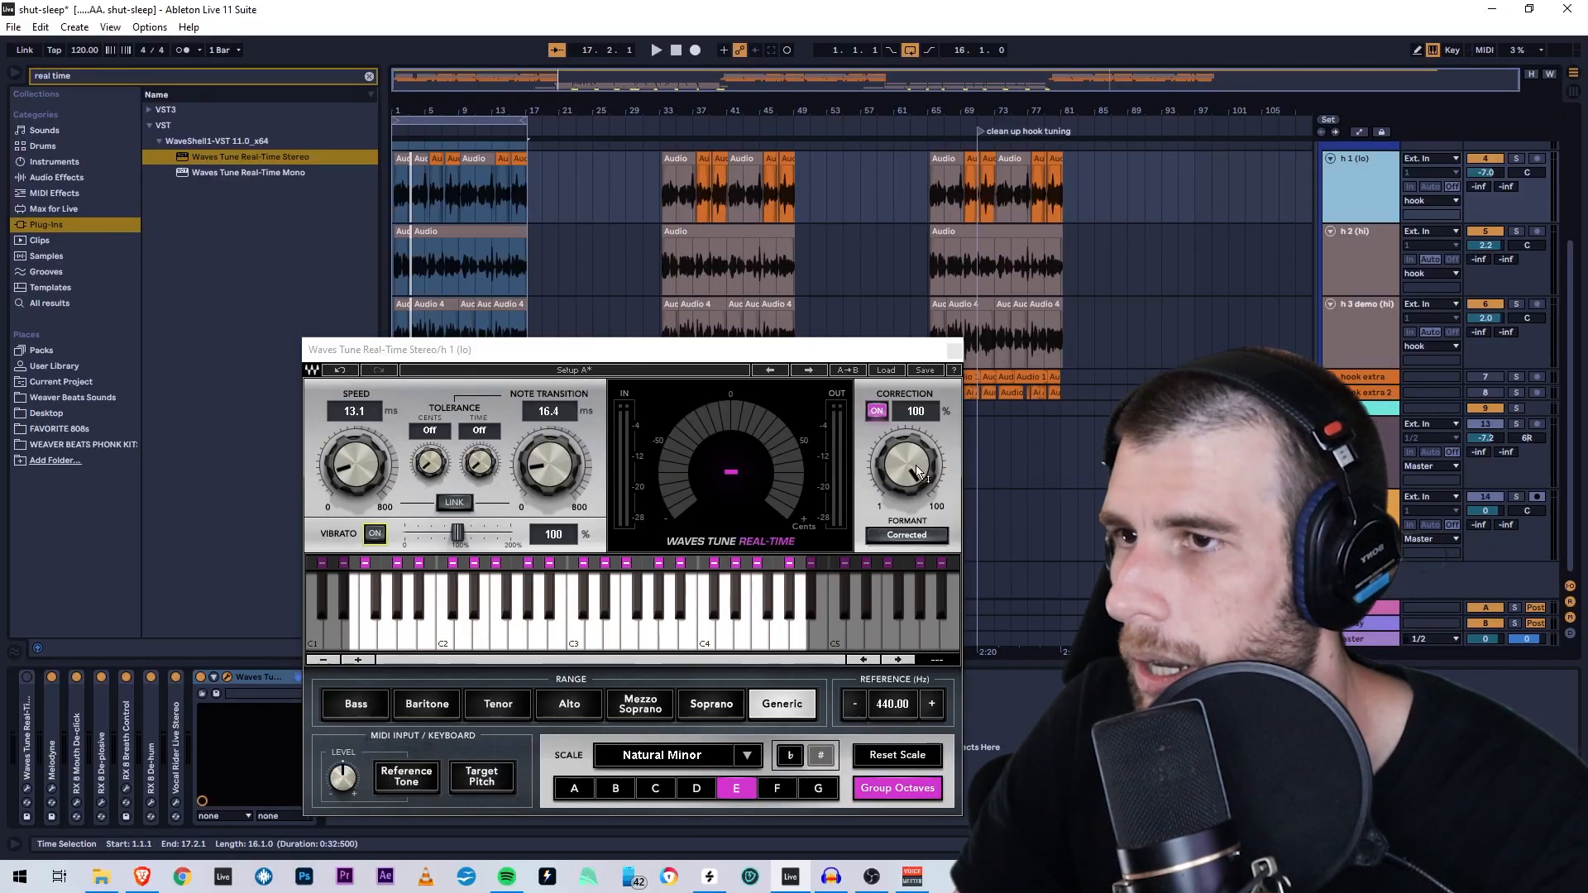
drag(923, 472, 923, 496)
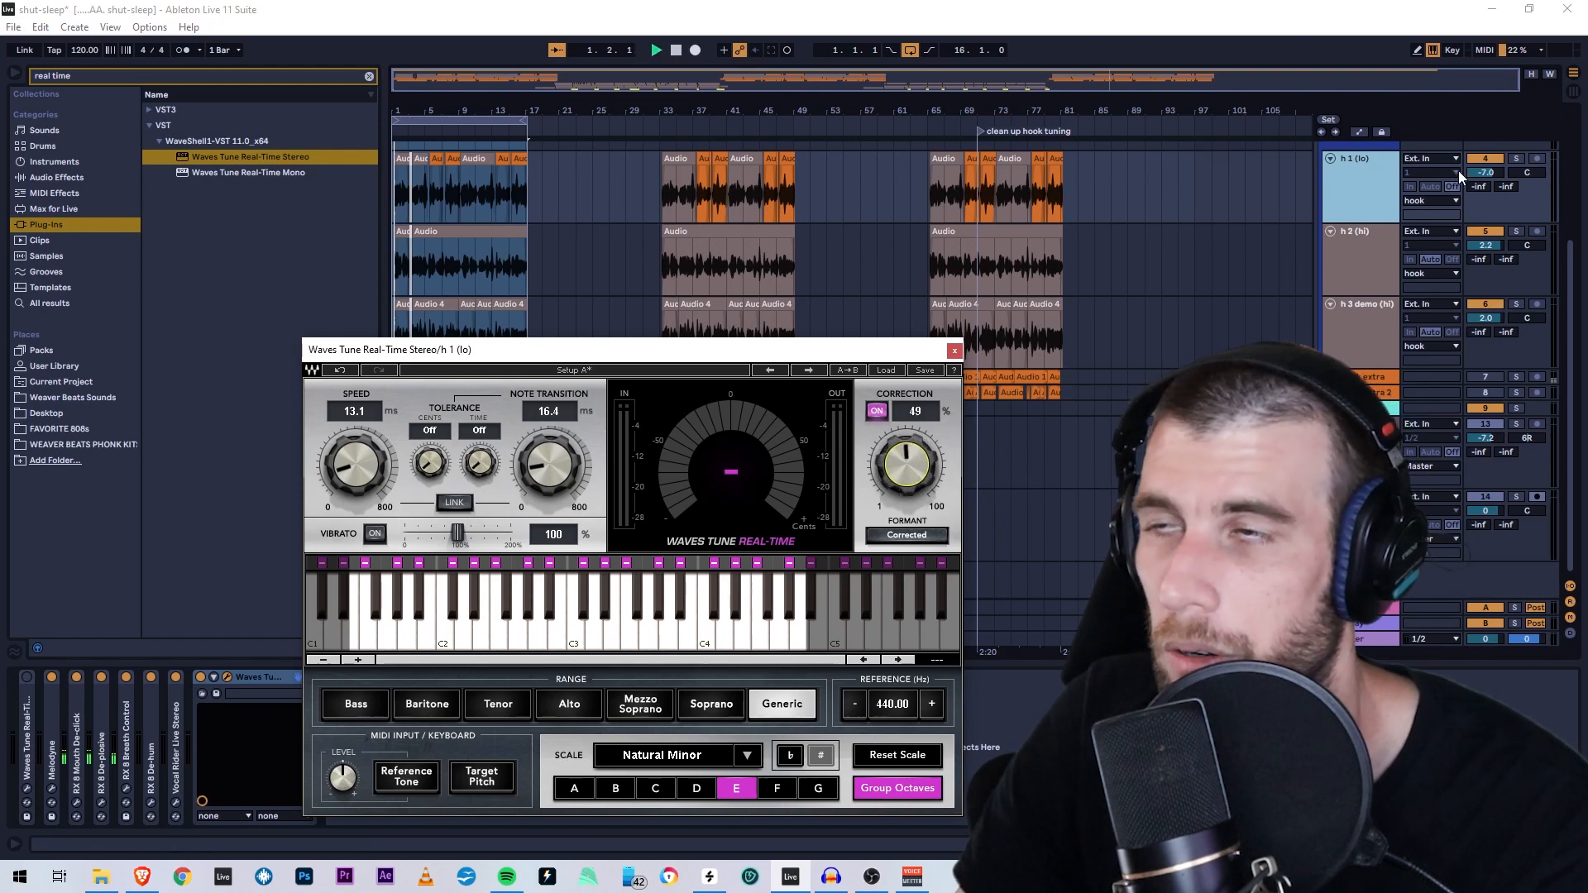
click(1518, 159)
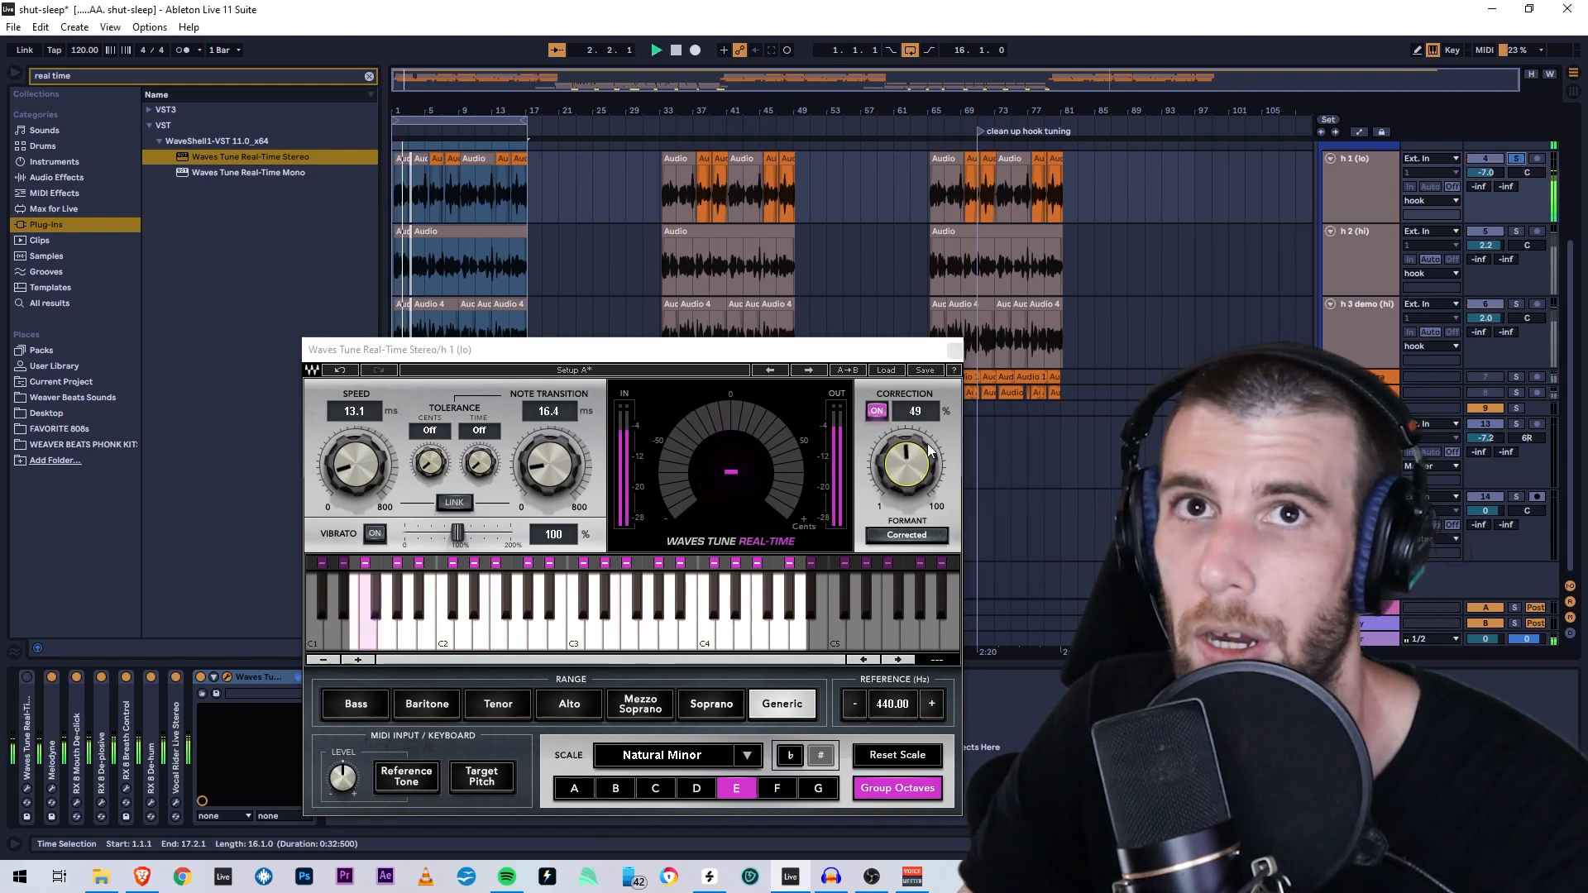
click(831, 481)
key(space)
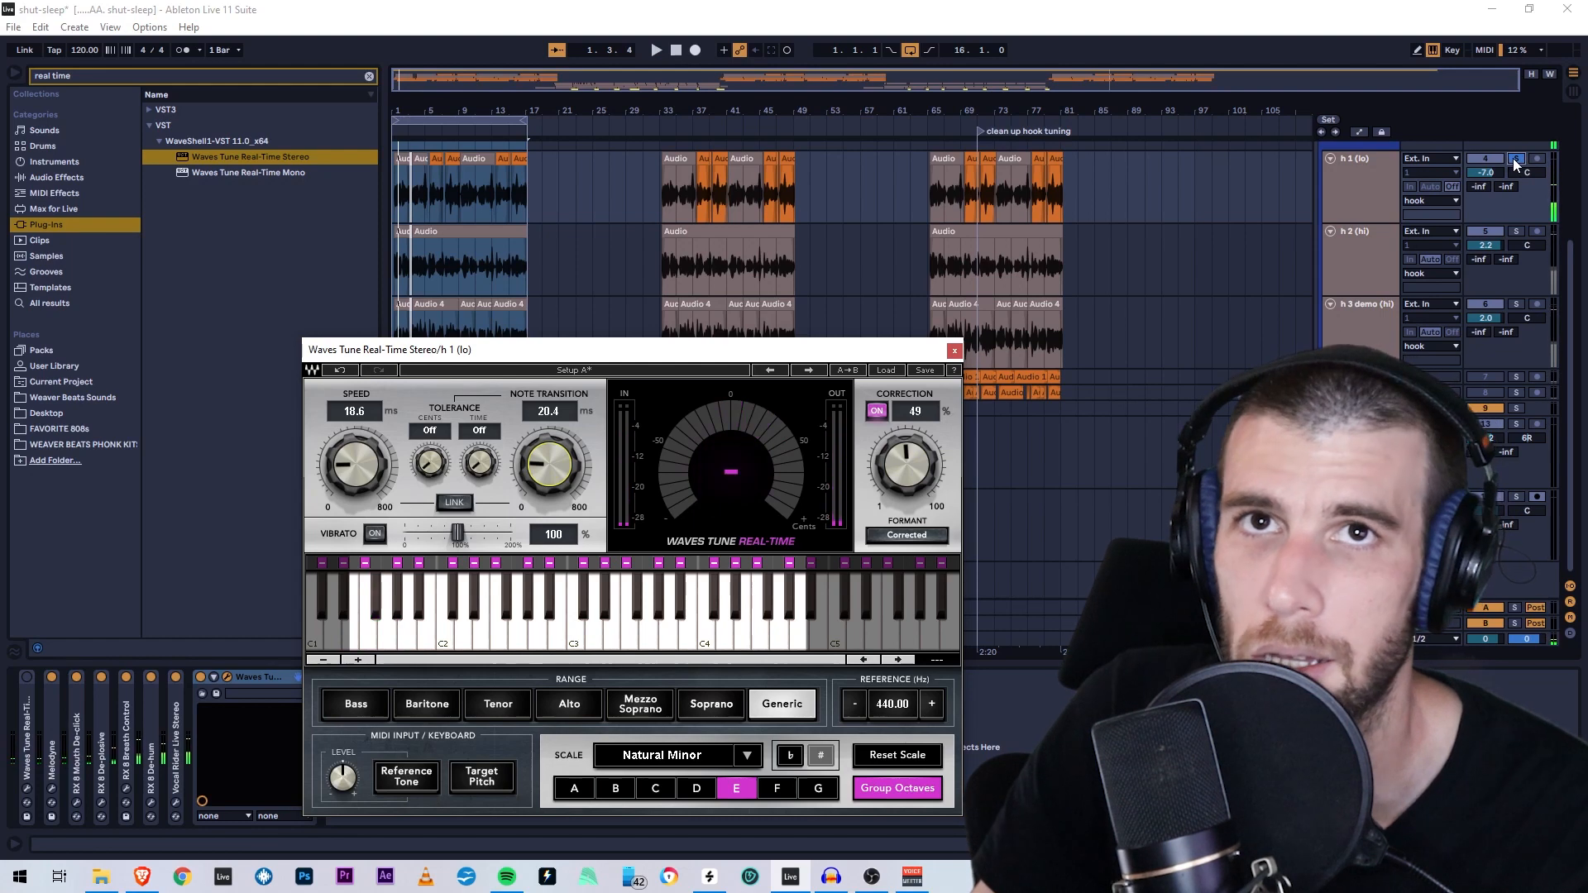
- Solo the instrumental alongside h 1 (lo) and set the tuner's Correction to 63% during playback
scroll(1500, 182, up, 2)
scroll(1501, 182, up, 3)
click(1521, 149)
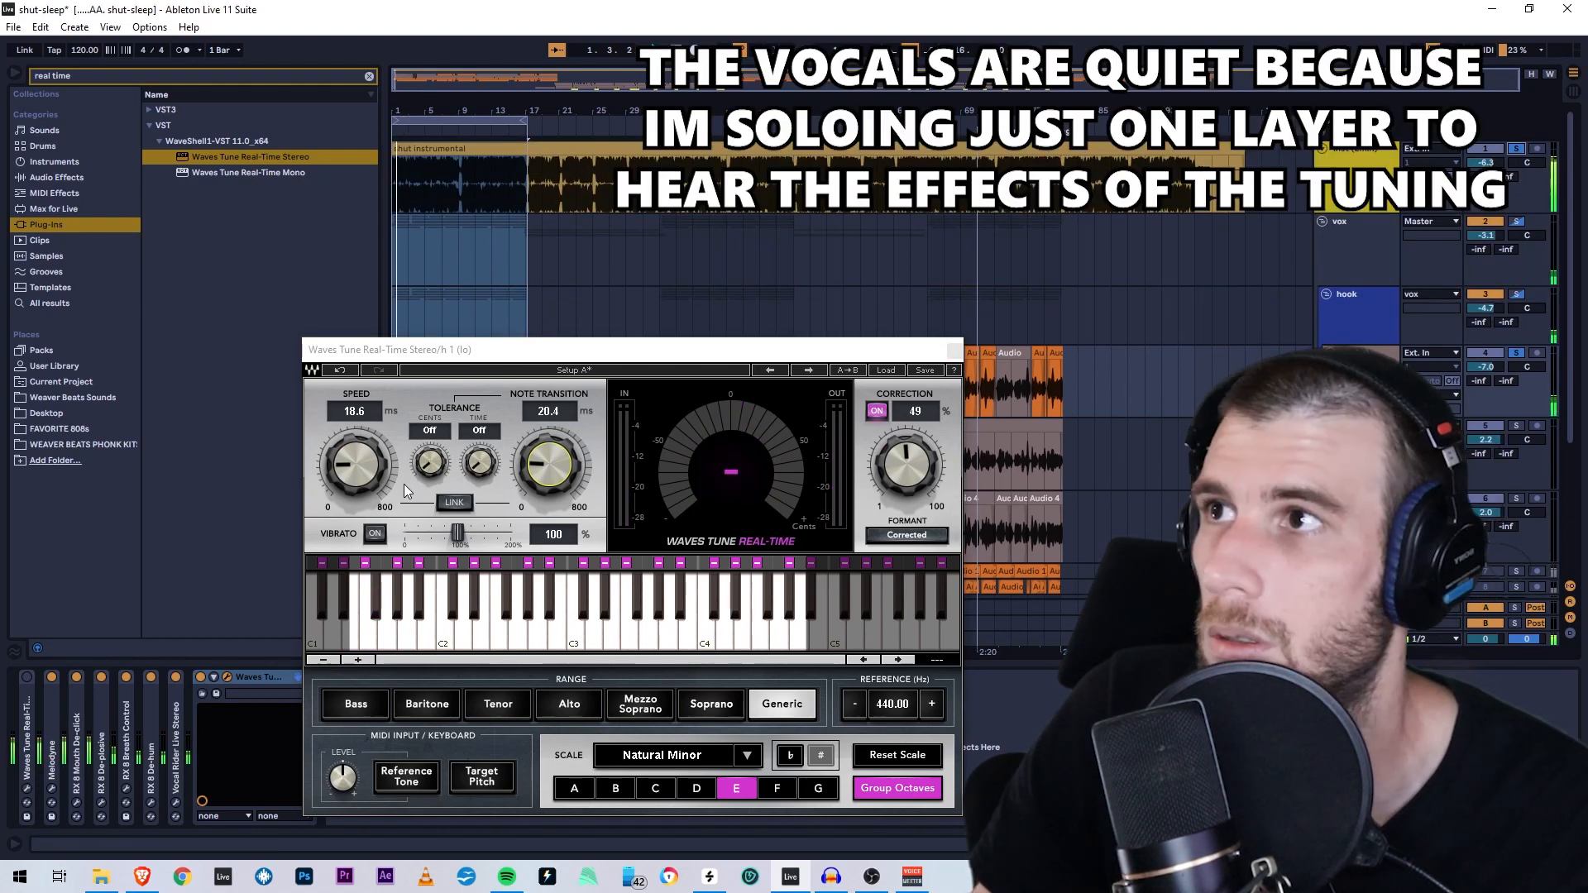
key(space)
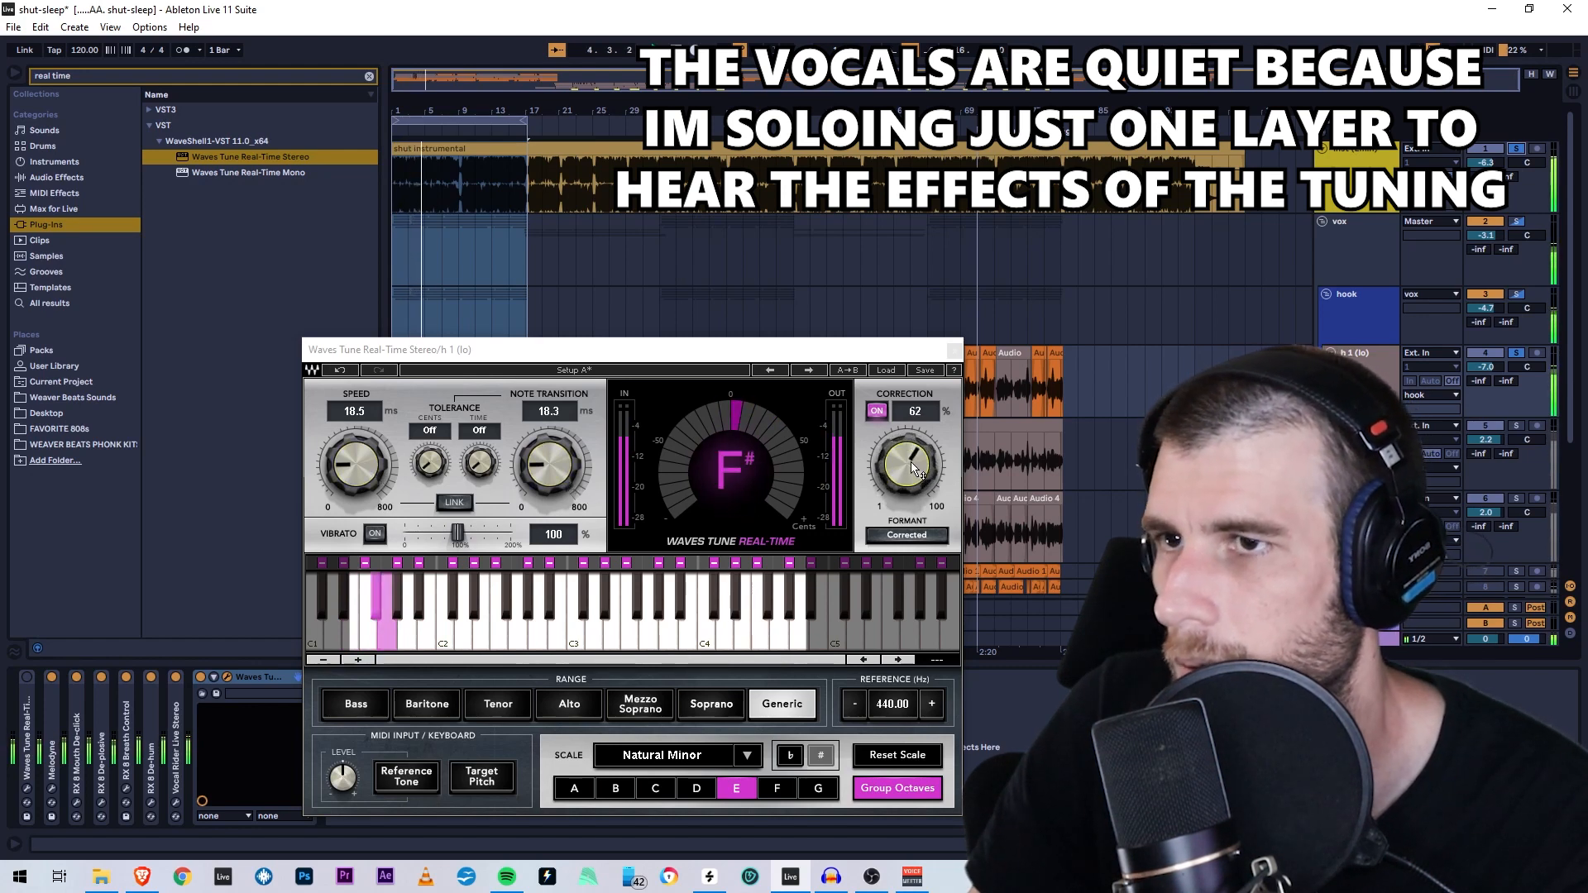
drag(912, 486, 916, 469)
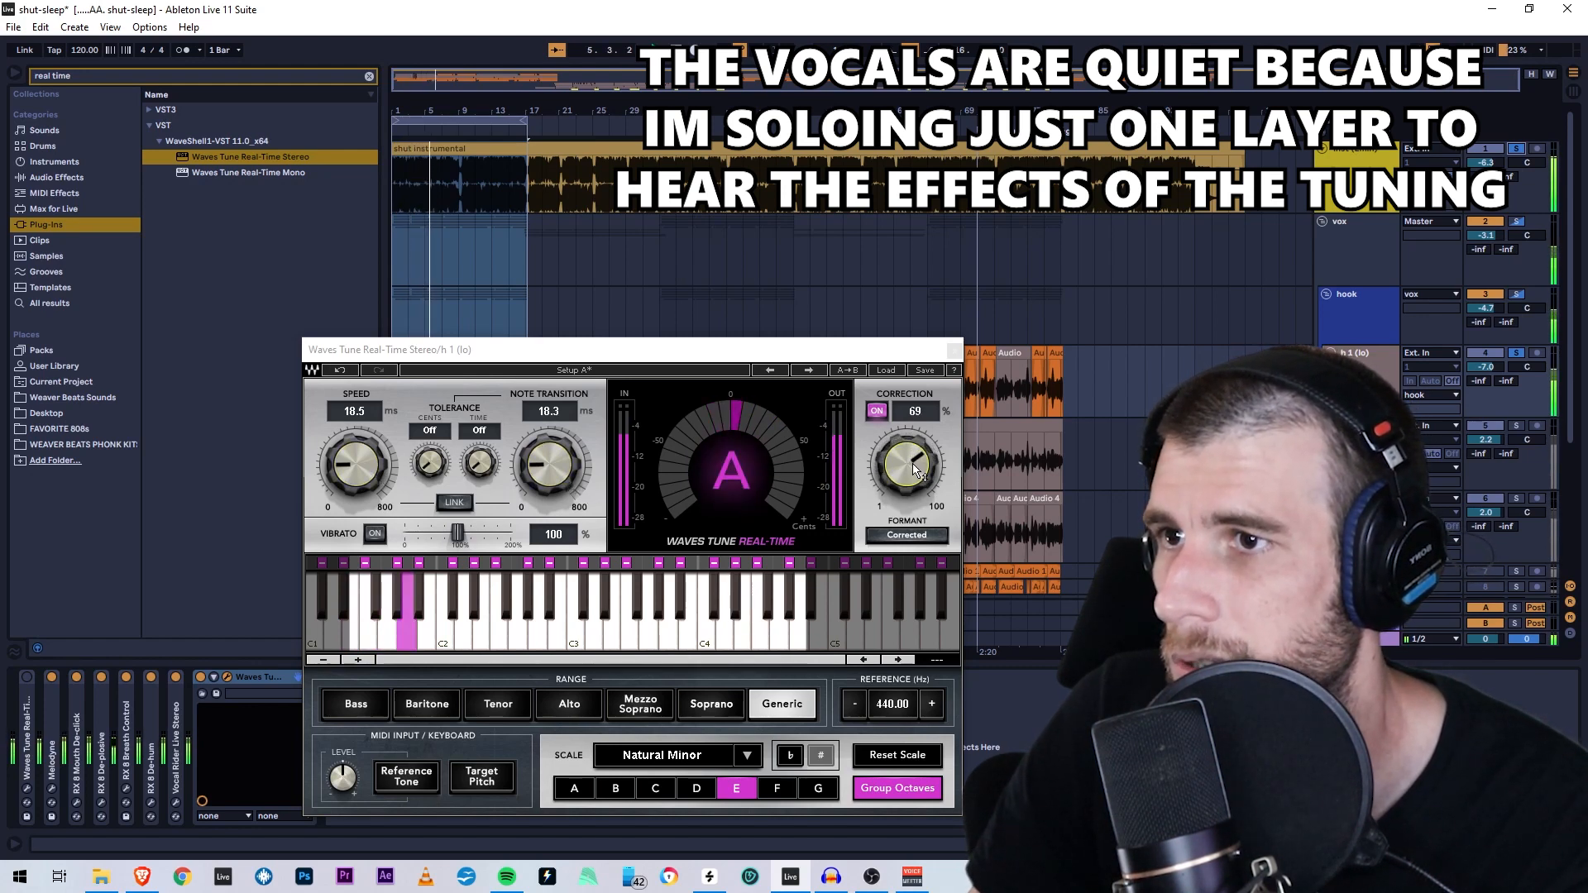
drag(914, 470, 901, 474)
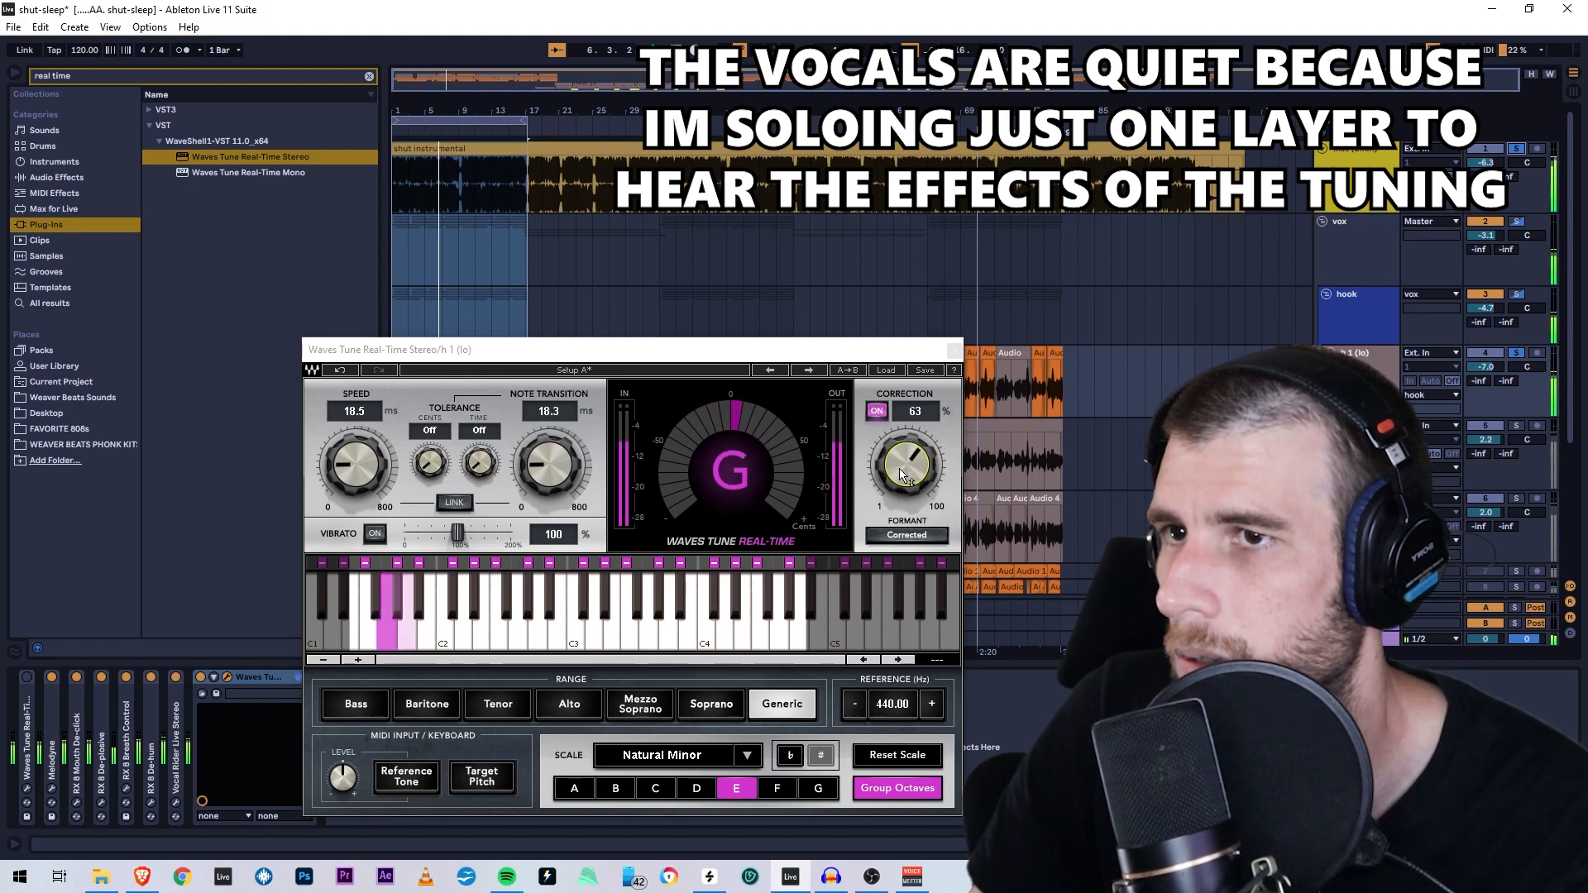
- Close the tuner window and lower the instrumental track's volume to -7.5 dB in the mixer
click(953, 349)
key(Tab)
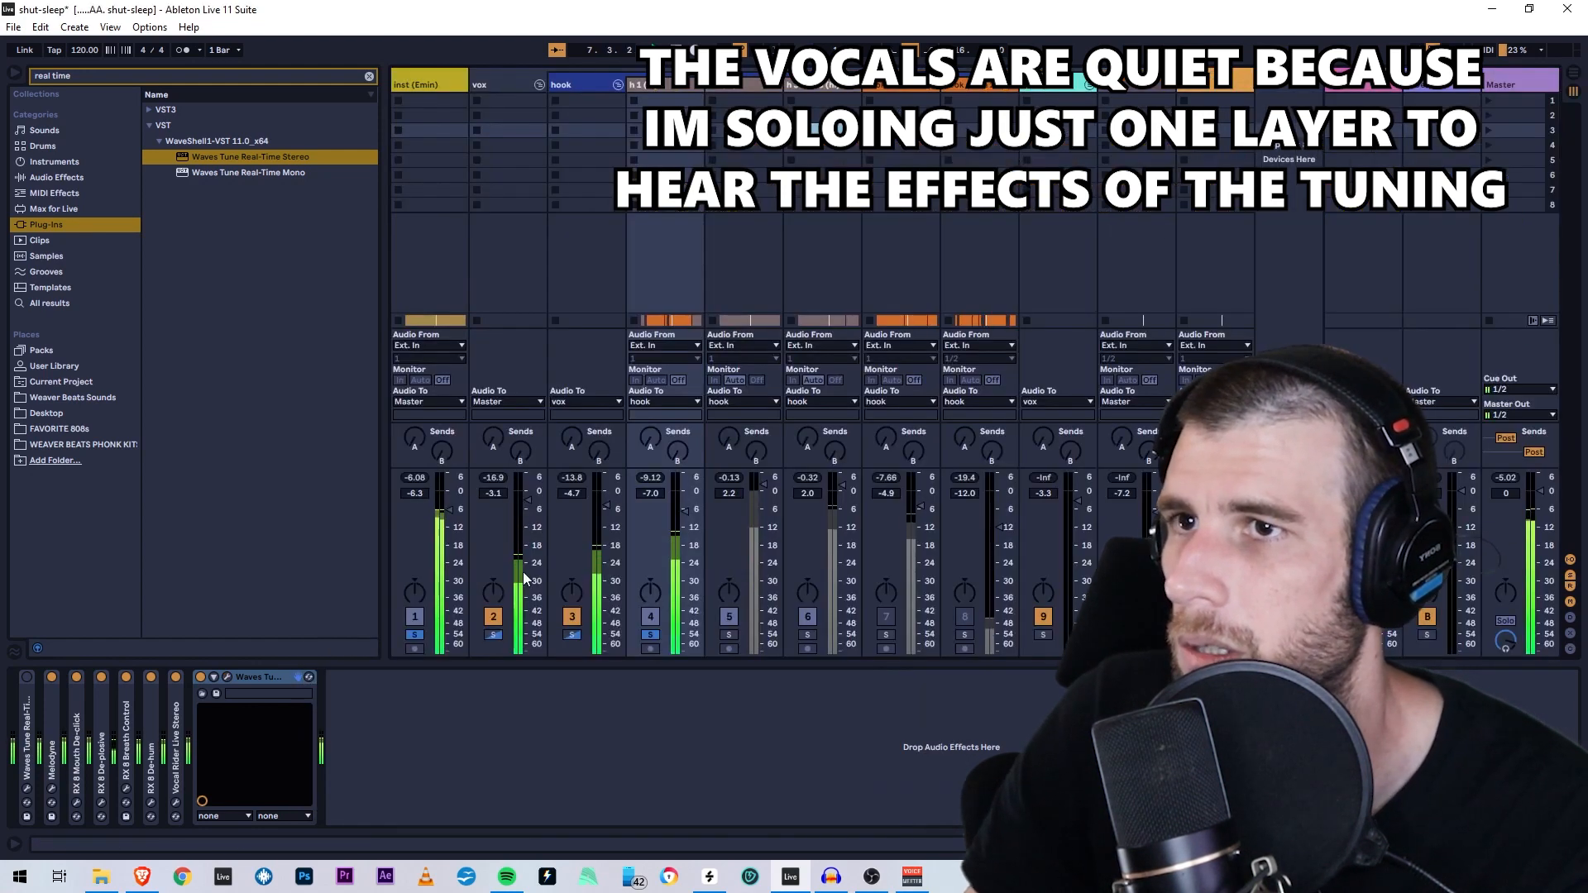
key(Tab)
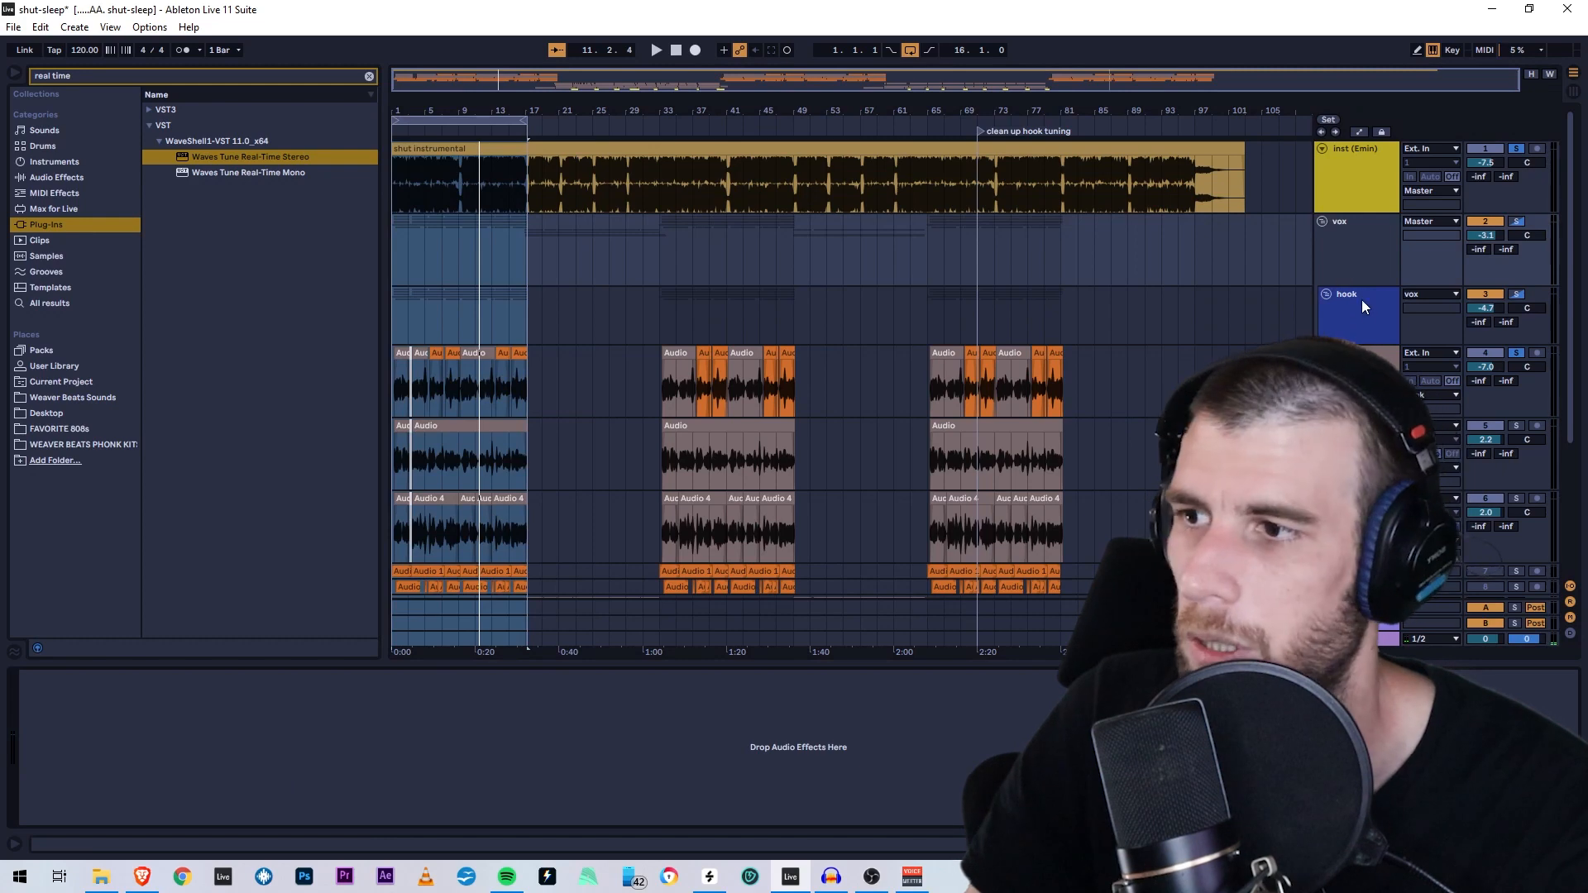
- Copy Waves Tune Real-Time from h 1 (lo) to the end of the effect chains on h 2 (hi) and h 3 demo (hi)
click(1358, 293)
right_click(270, 676)
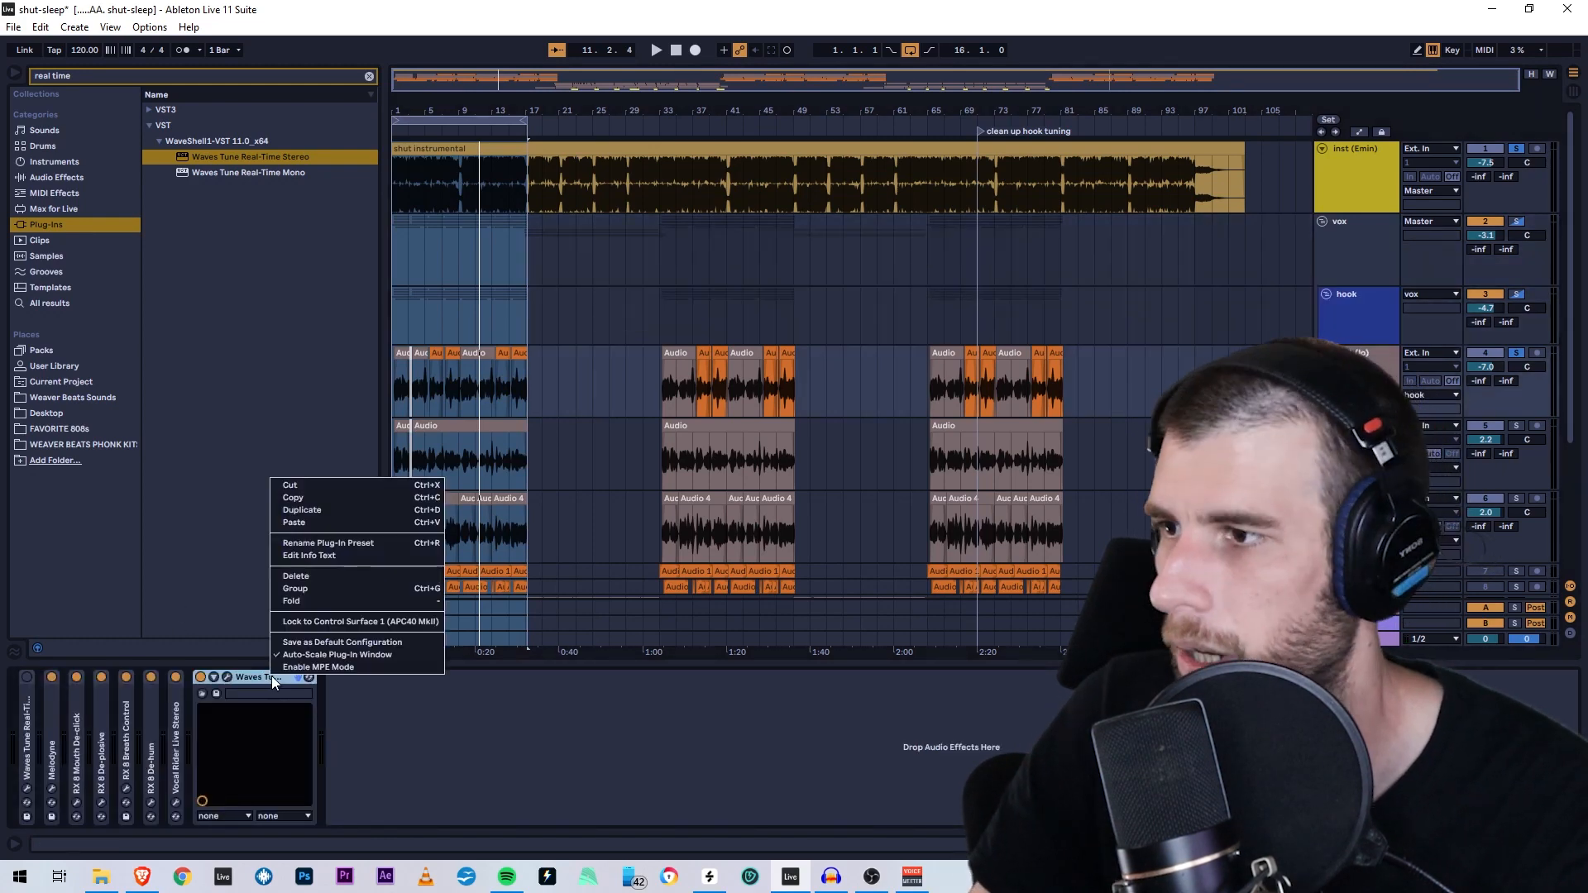
click(315, 496)
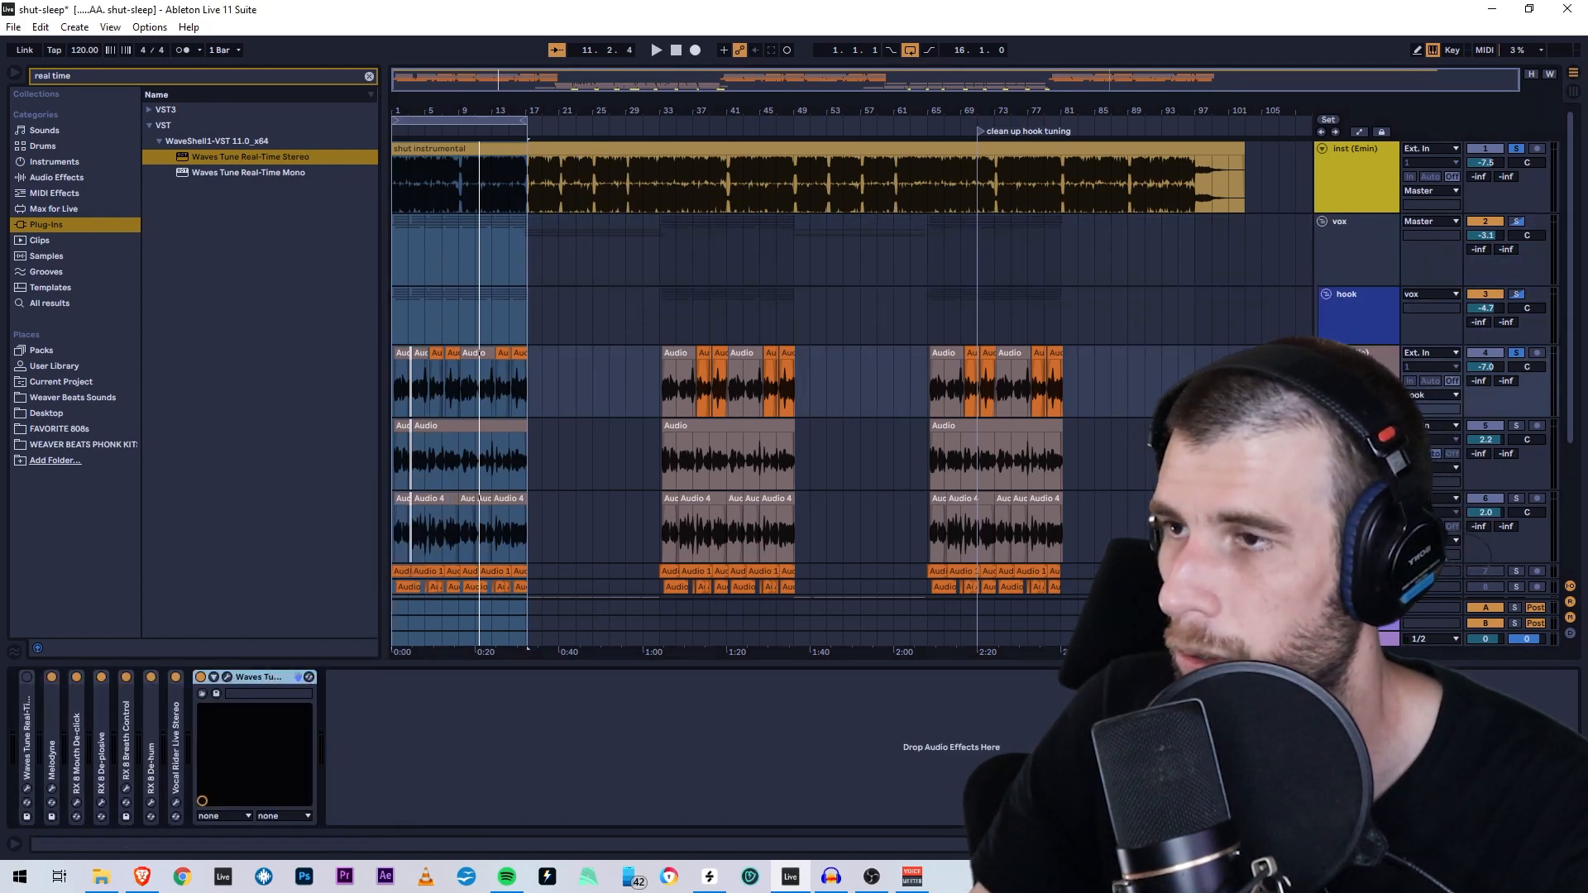
click(1358, 425)
click(590, 708)
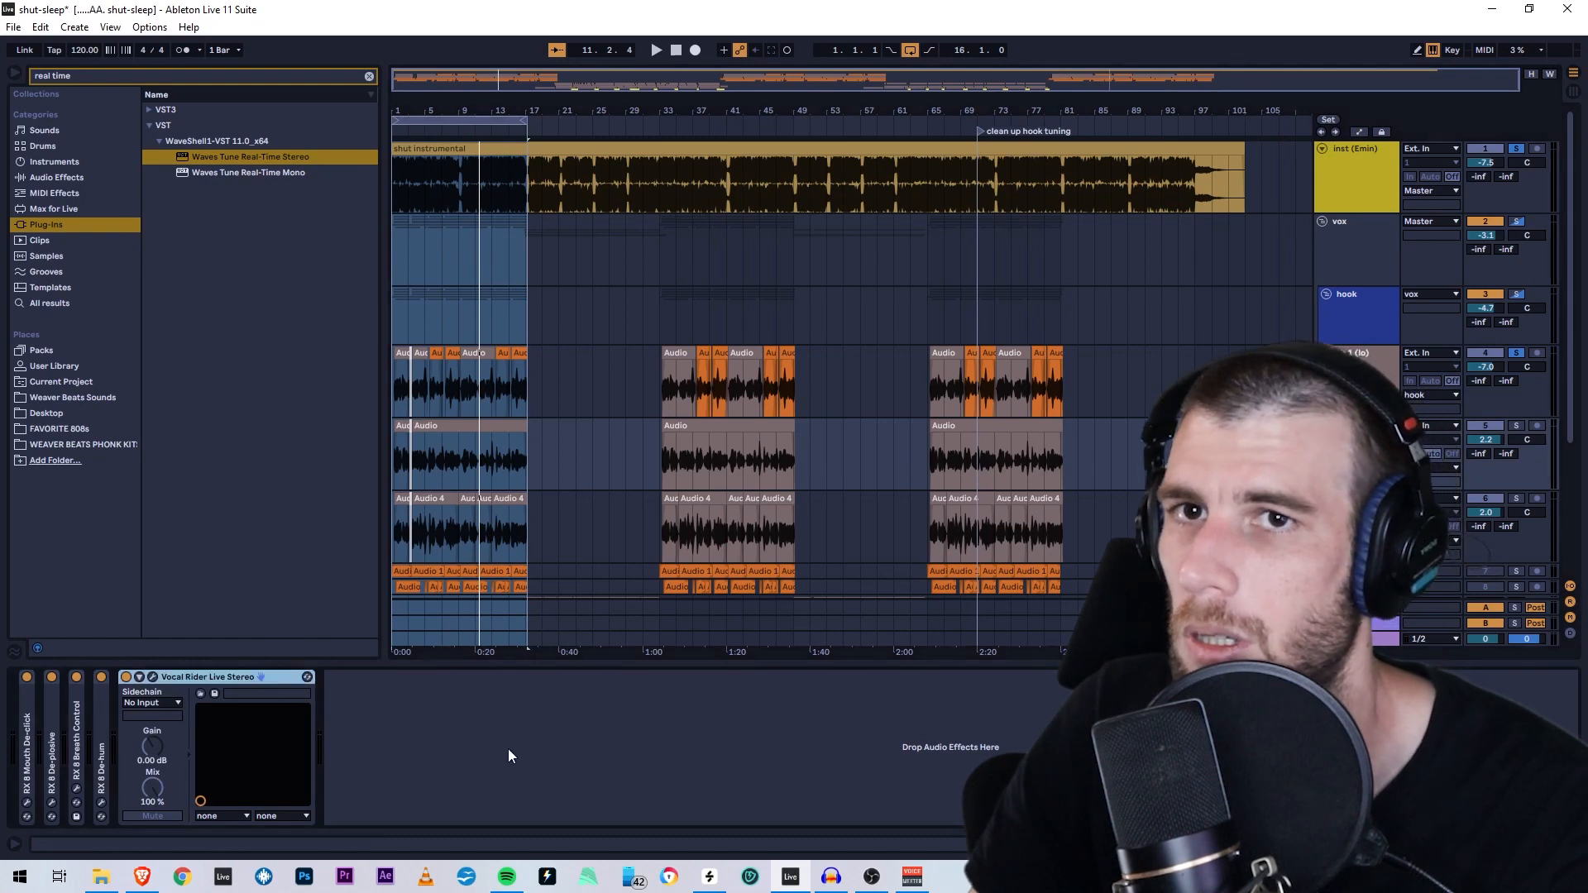
key(ctrl+v)
scroll(514, 499, down, 2)
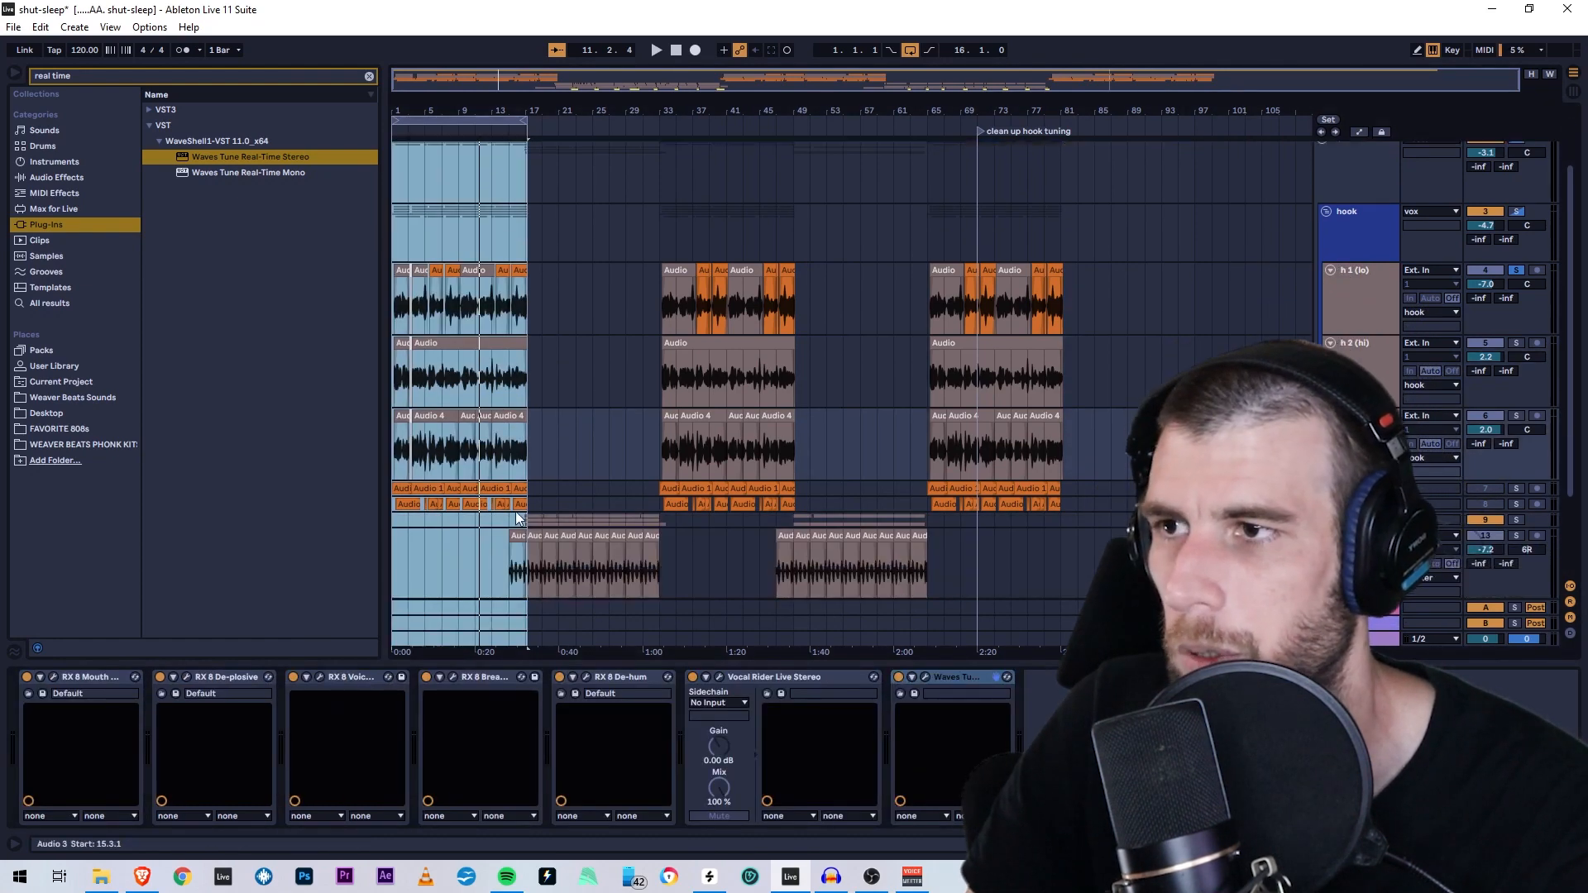
- Clear the track solos and play the first hook in the mixer view
click(941, 342)
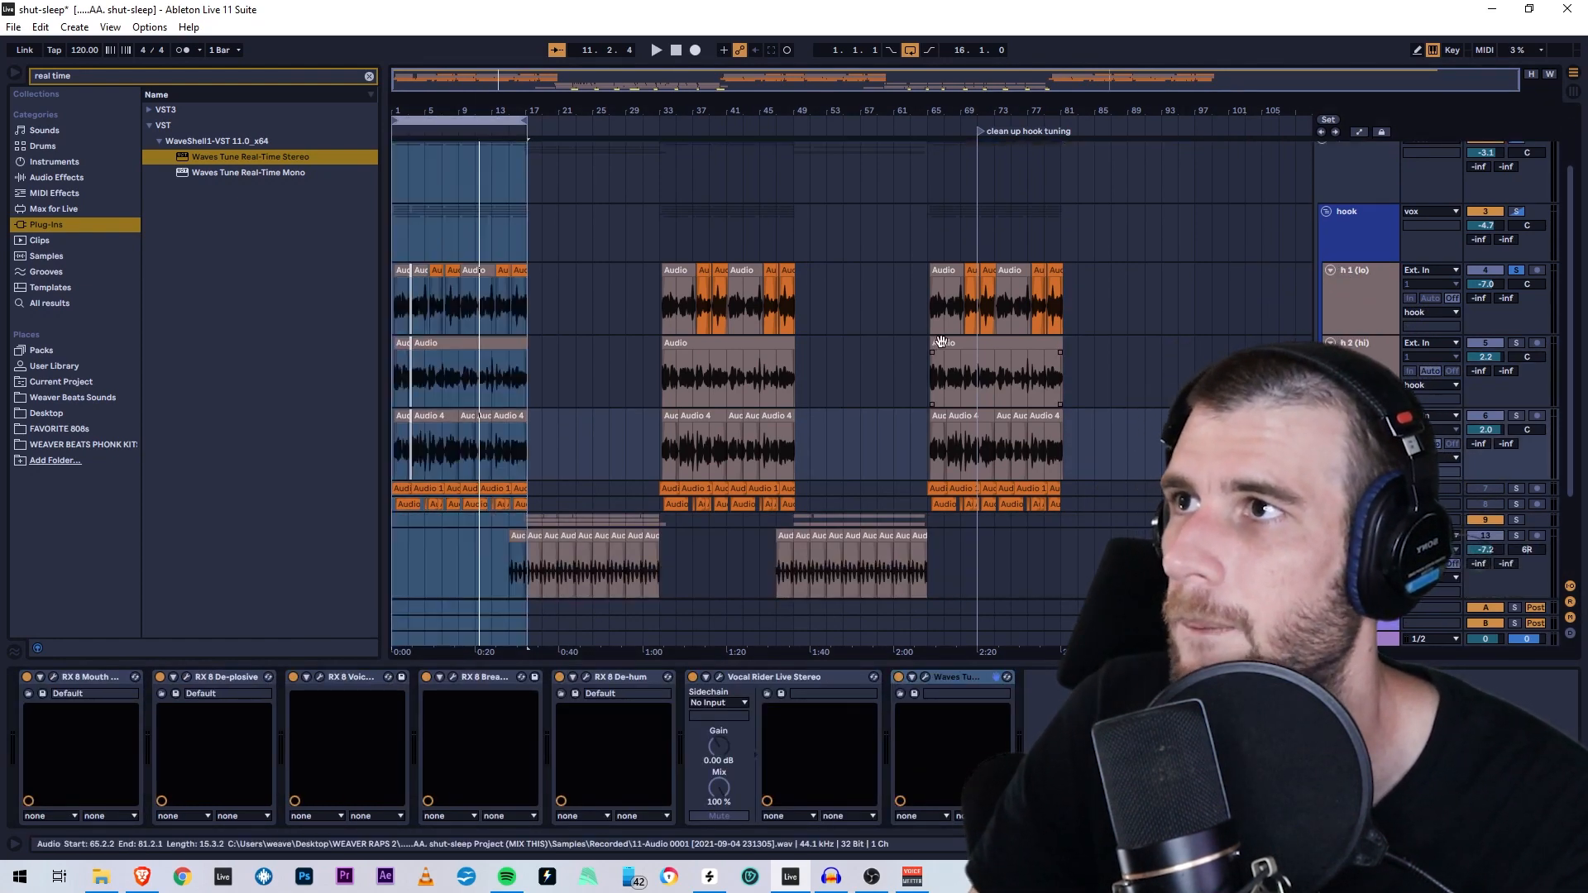
key(space)
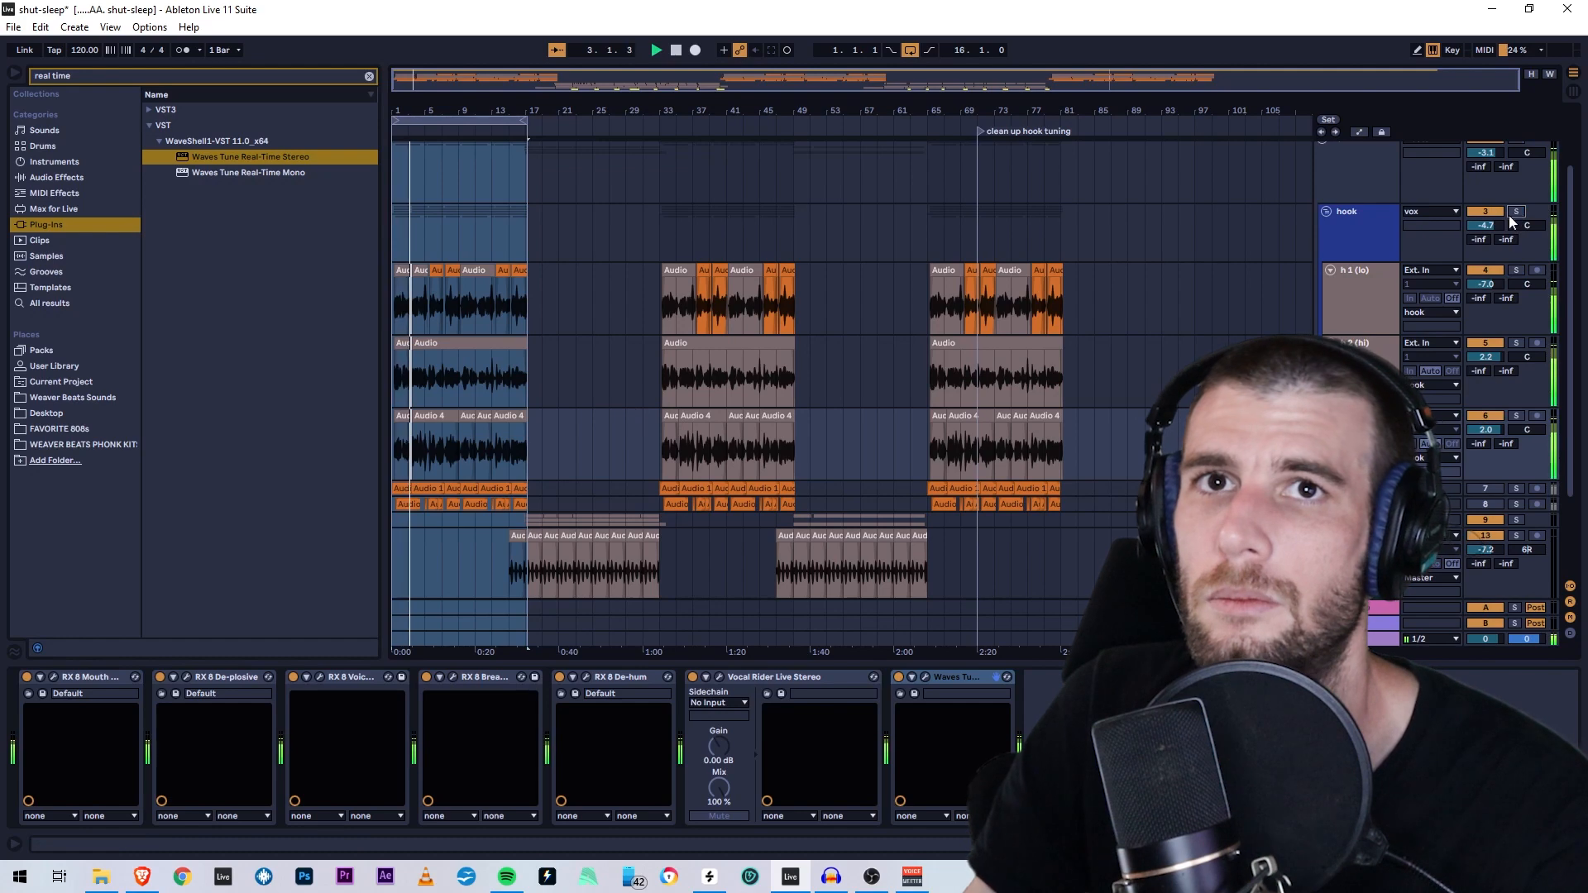
key(Tab)
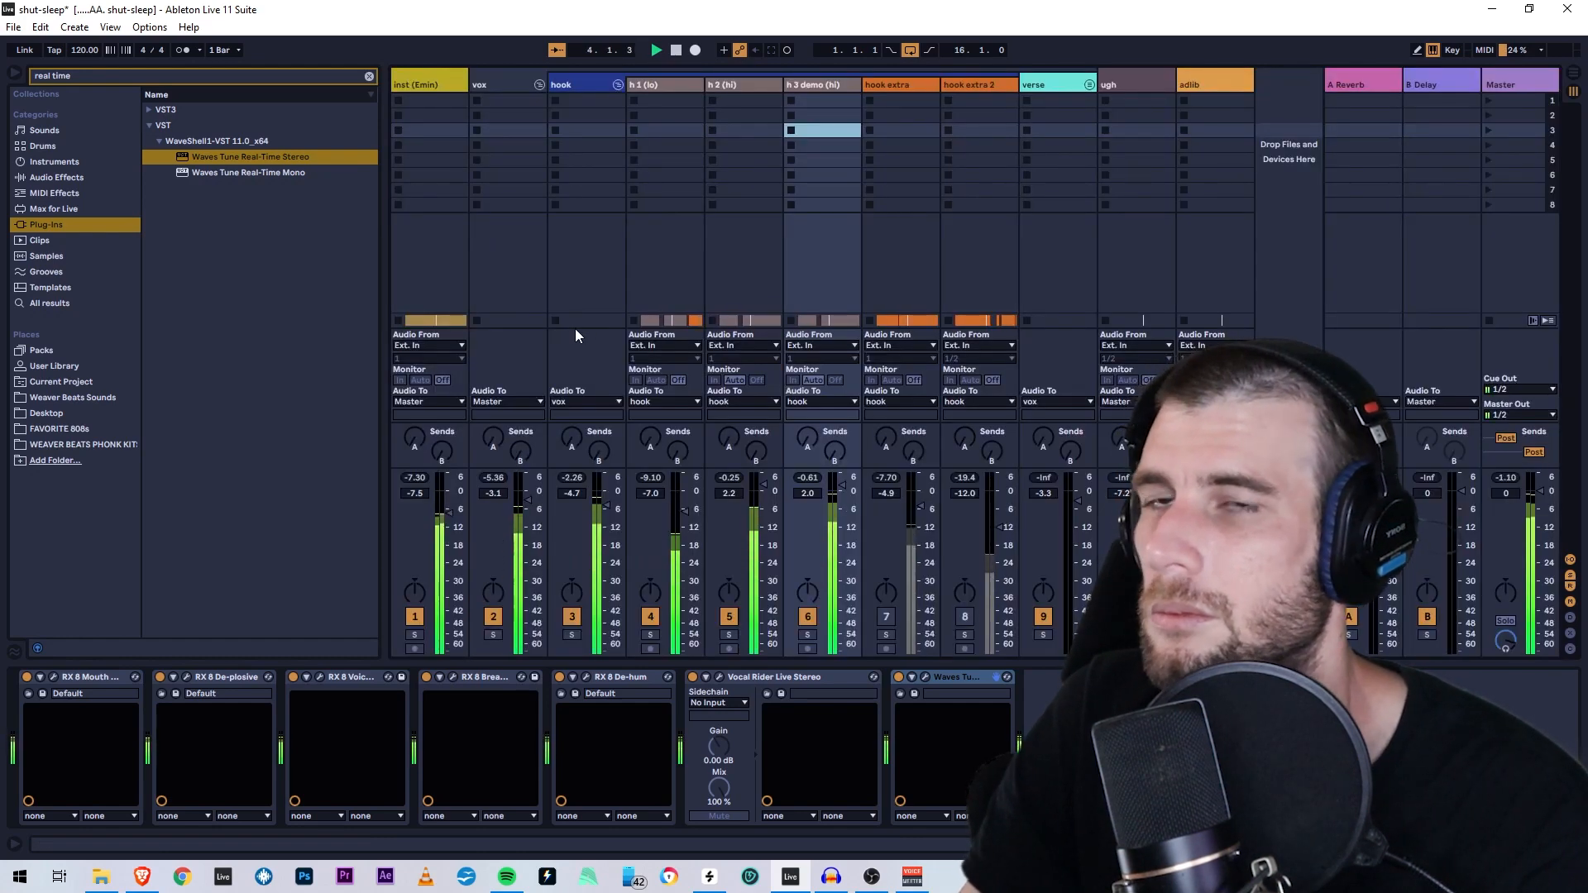
- Balance the high hook layers during playback by lowering h 3 demo (hi) to 1.0 dB and h 2 (hi) to 1.5 dB
drag(842, 487, 842, 489)
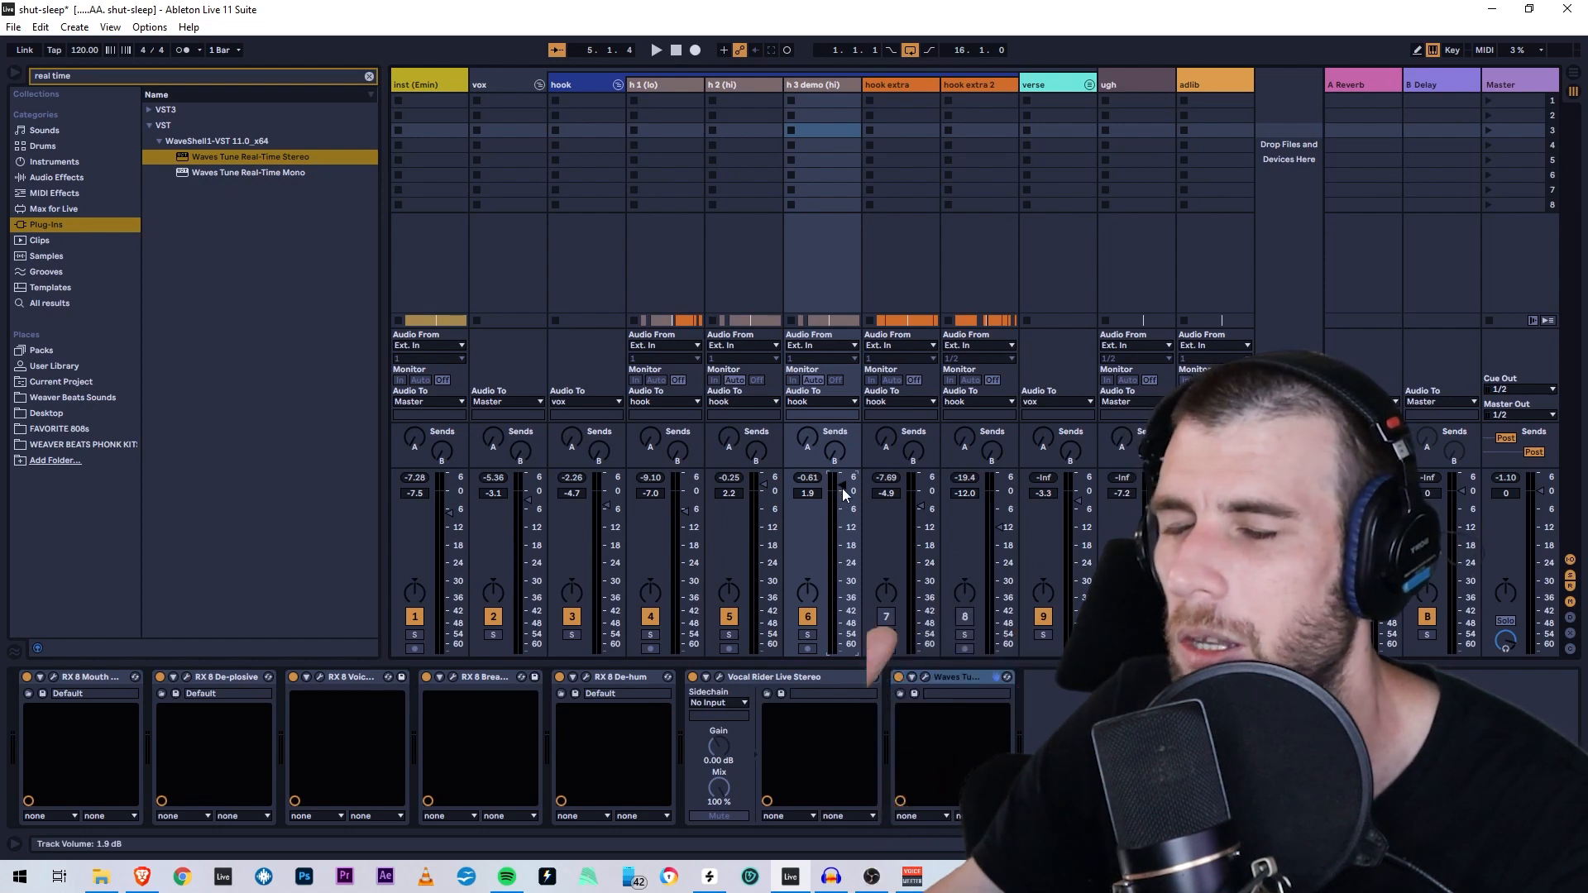
key(space)
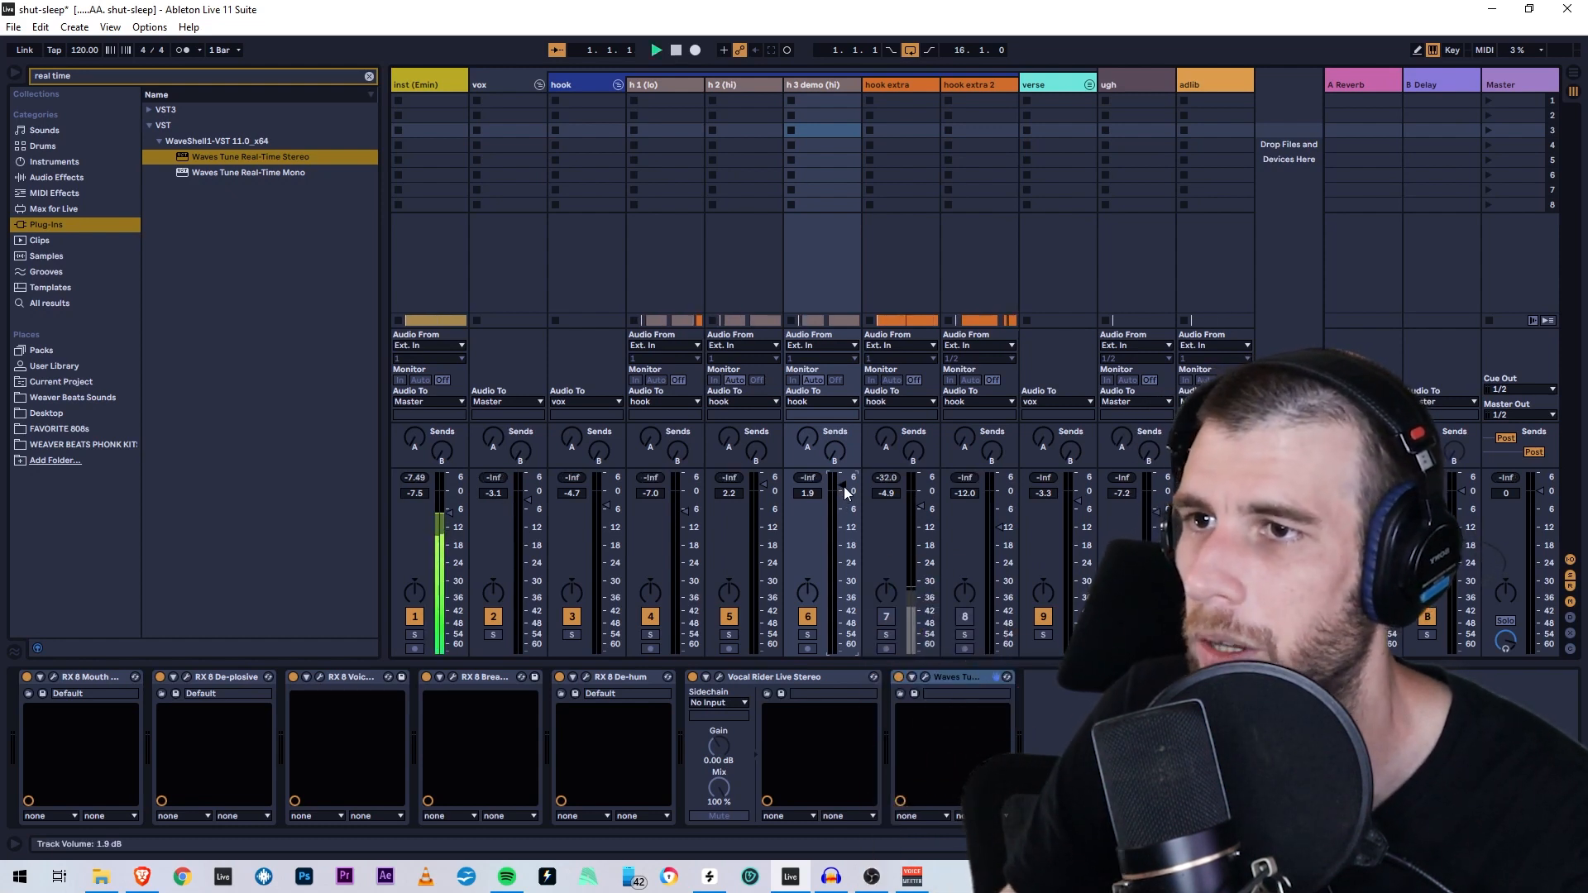
drag(843, 487, 844, 489)
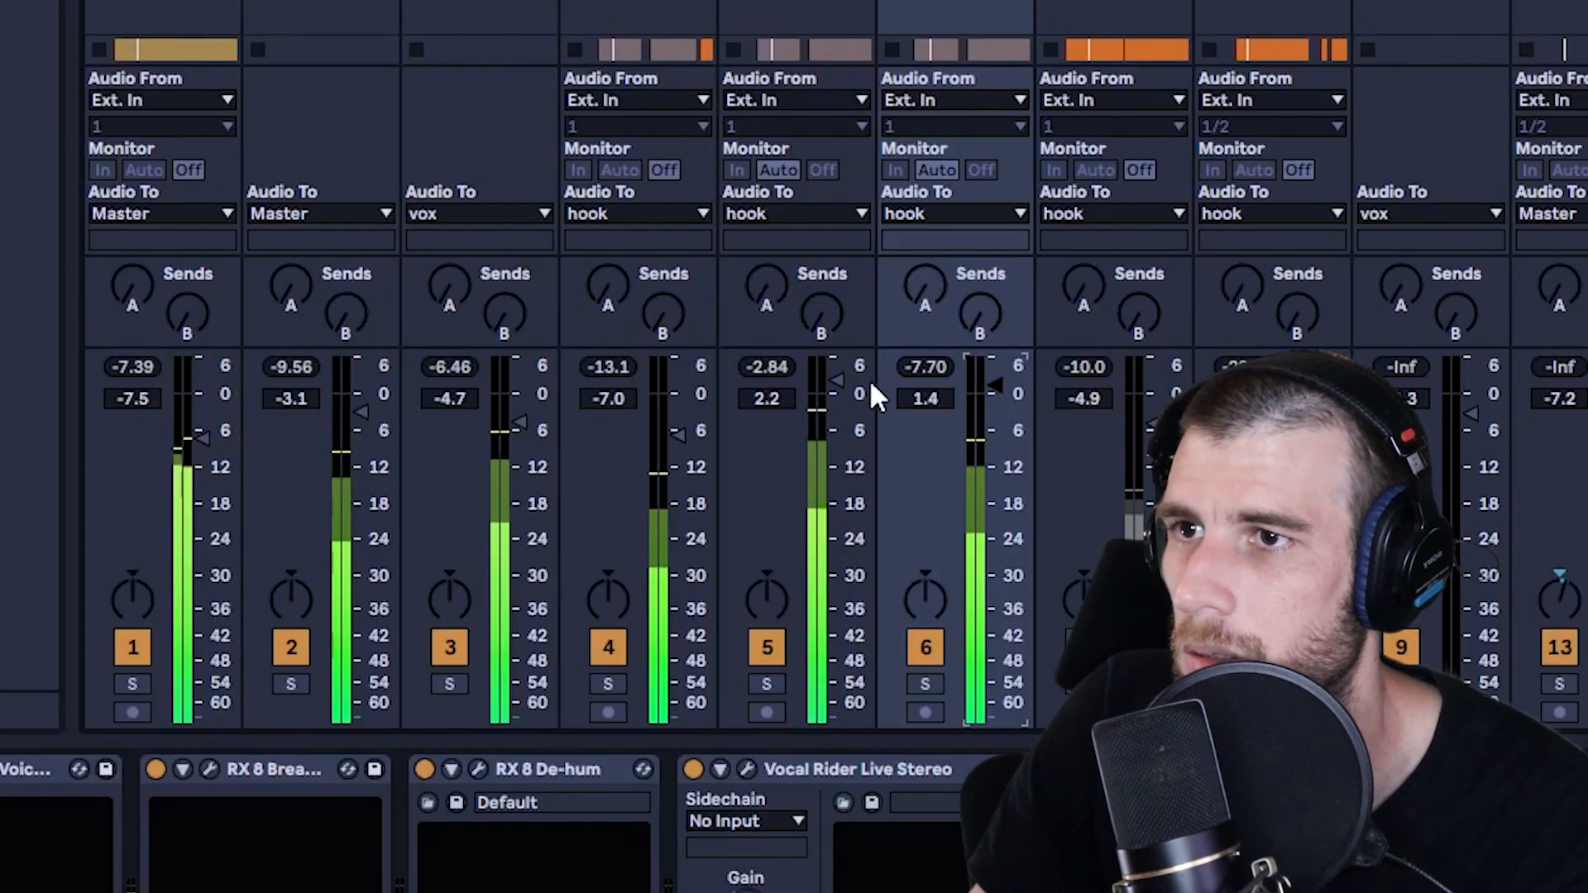
drag(992, 384, 992, 387)
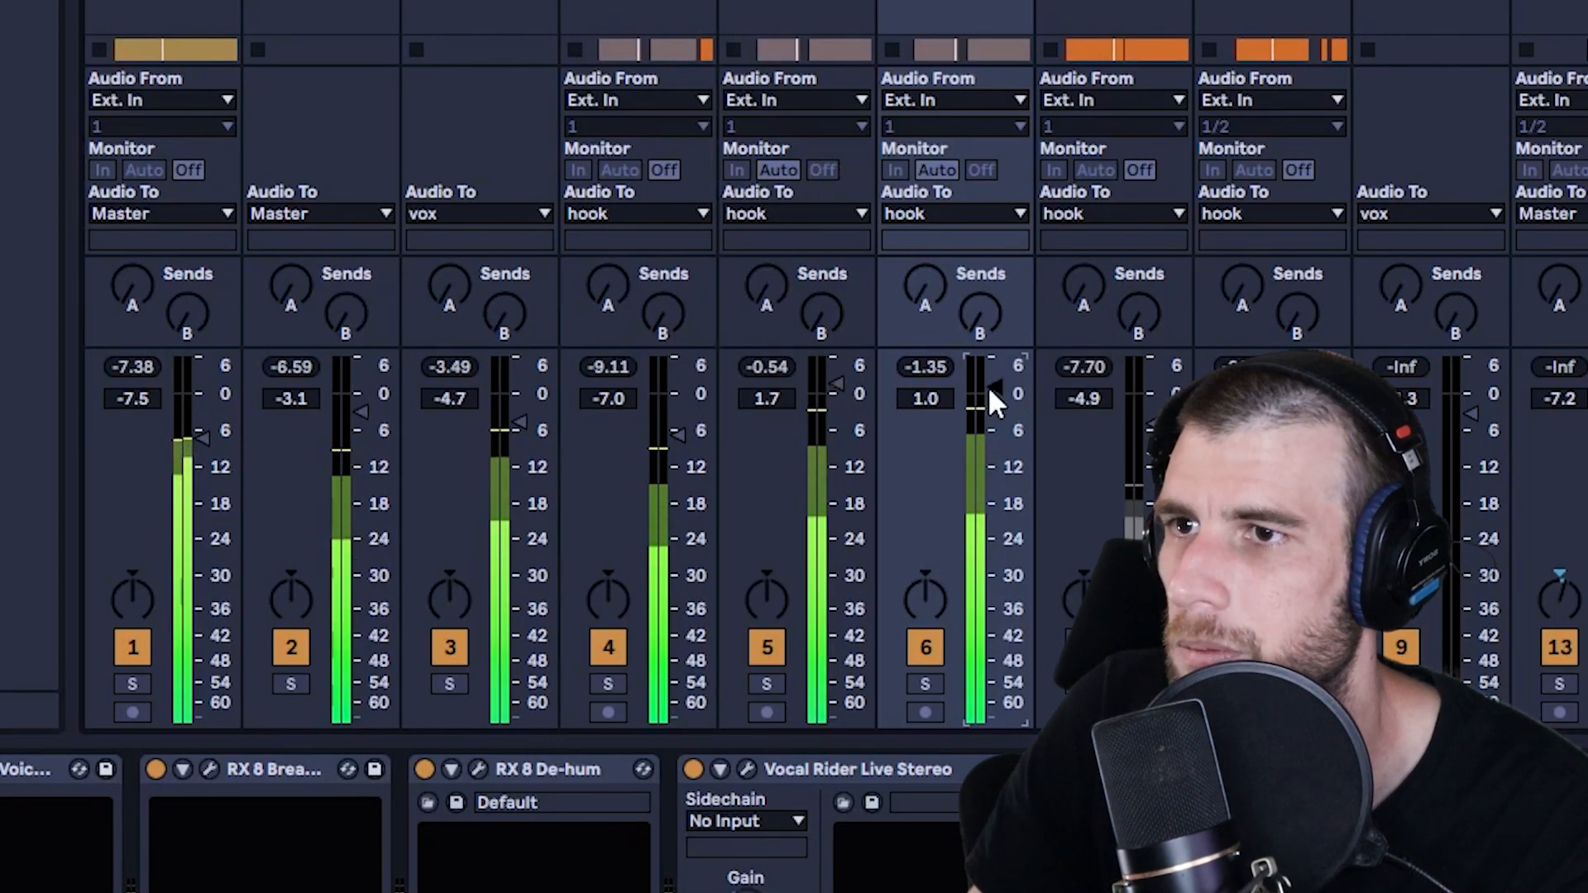
drag(844, 385, 843, 387)
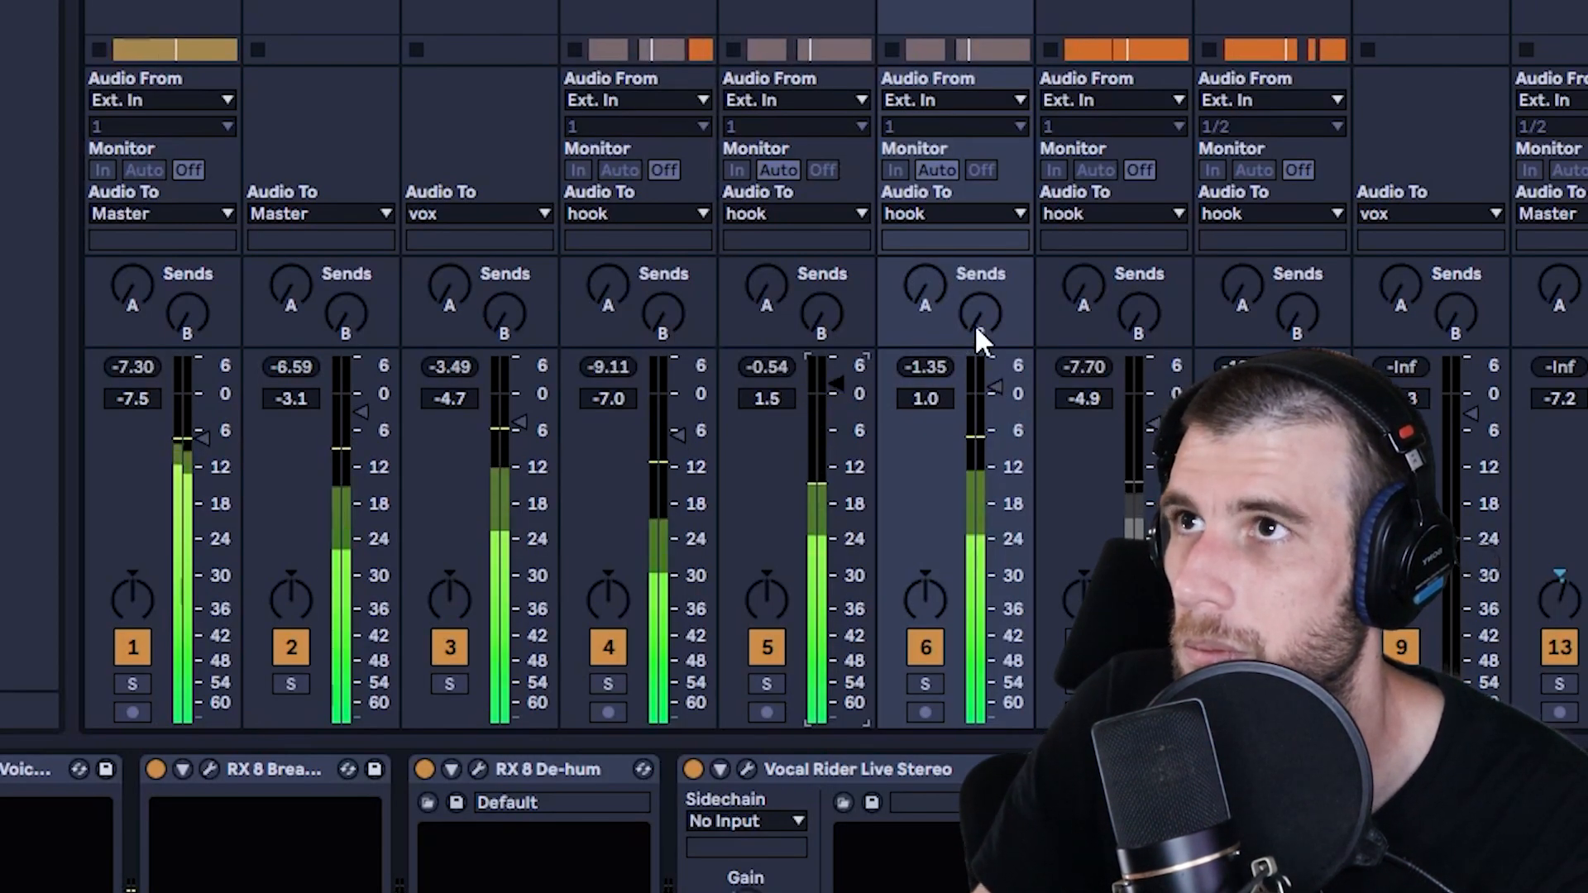
click(974, 409)
- Pan h 3 demo (hi) to 17R and h 1 (lo) to 15L, and fold the hook group
drag(925, 599, 925, 576)
drag(607, 599, 607, 606)
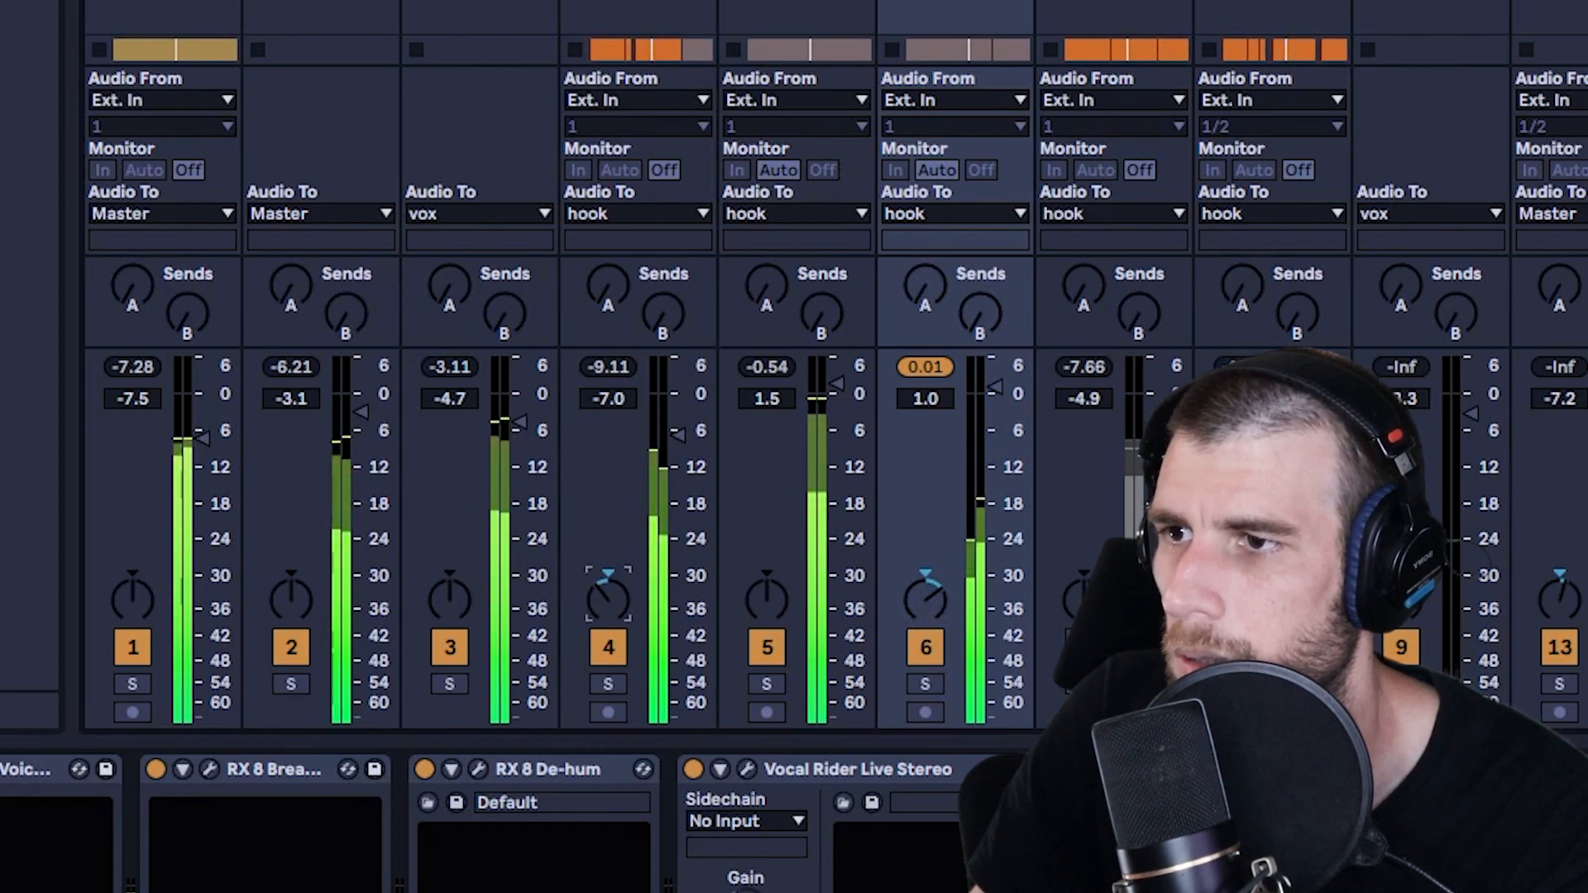
click(628, 605)
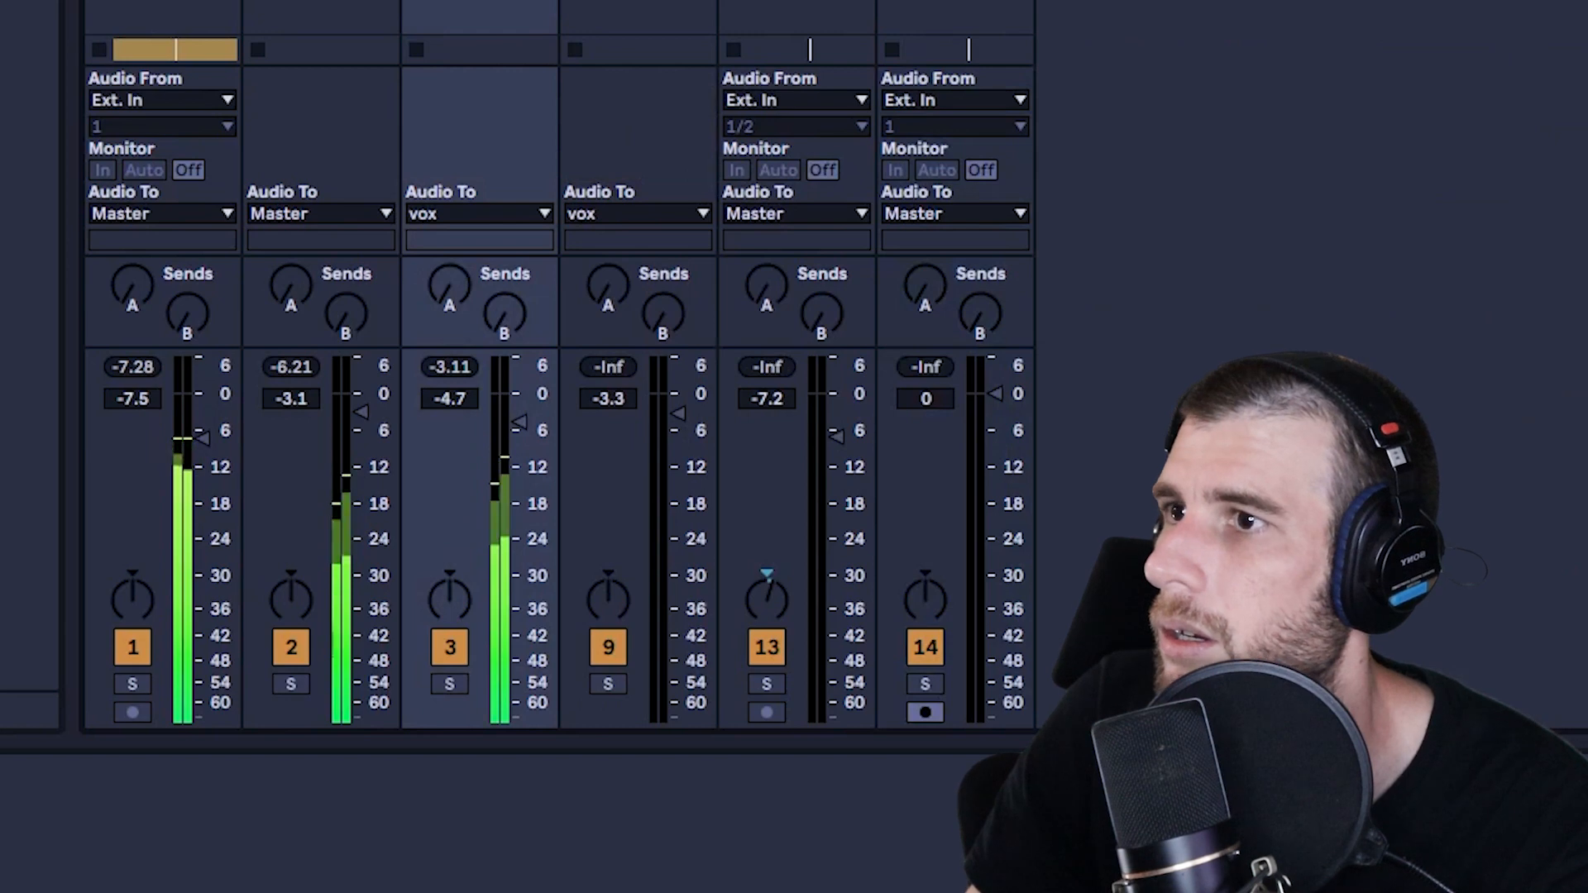
- Deactivate the silent gap from 9.1.3 to 9.2.2 on h 1 (lo), h 2 (hi) and h 3 demo (hi) in the arrangement
key(Tab)
click(1324, 293)
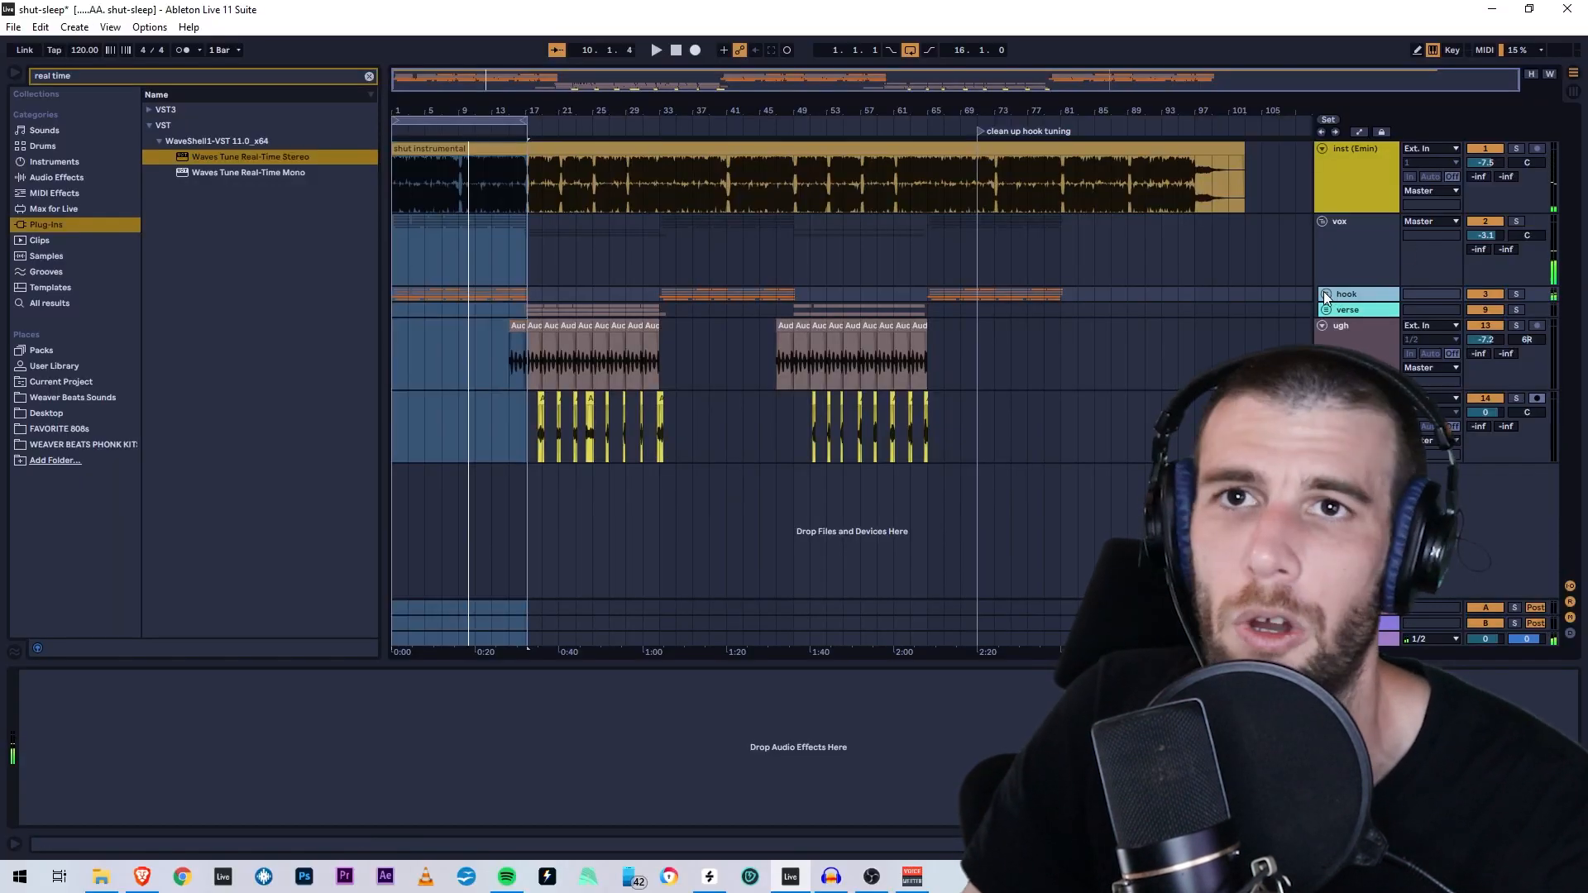
drag(446, 111, 451, 232)
scroll(1040, 534, down, 2)
scroll(1040, 539, down, 1)
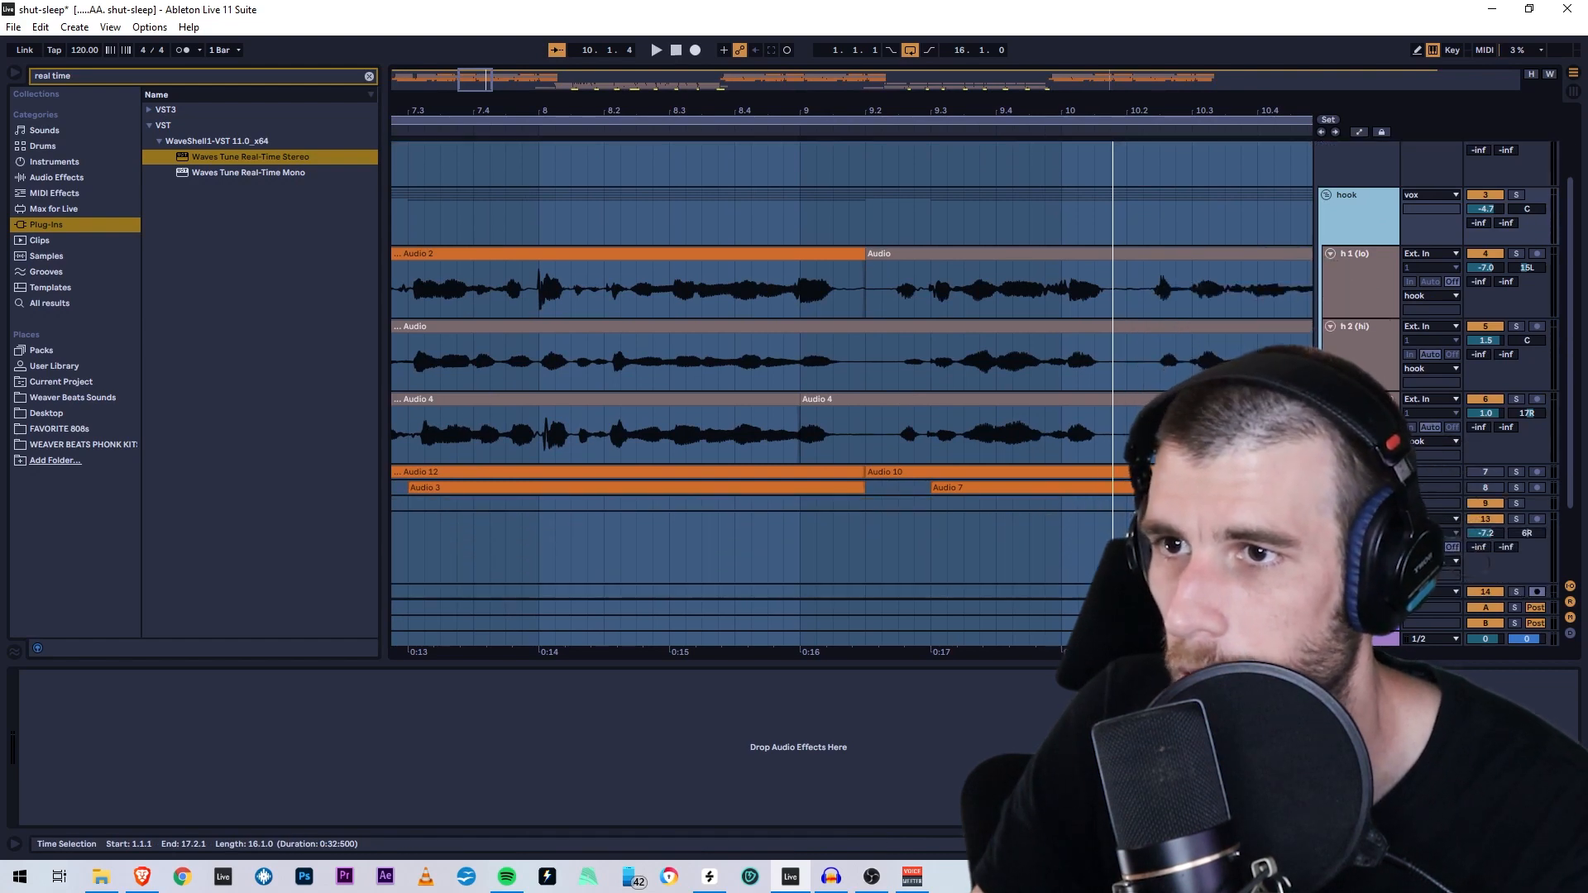
click(896, 435)
drag(897, 435, 868, 291)
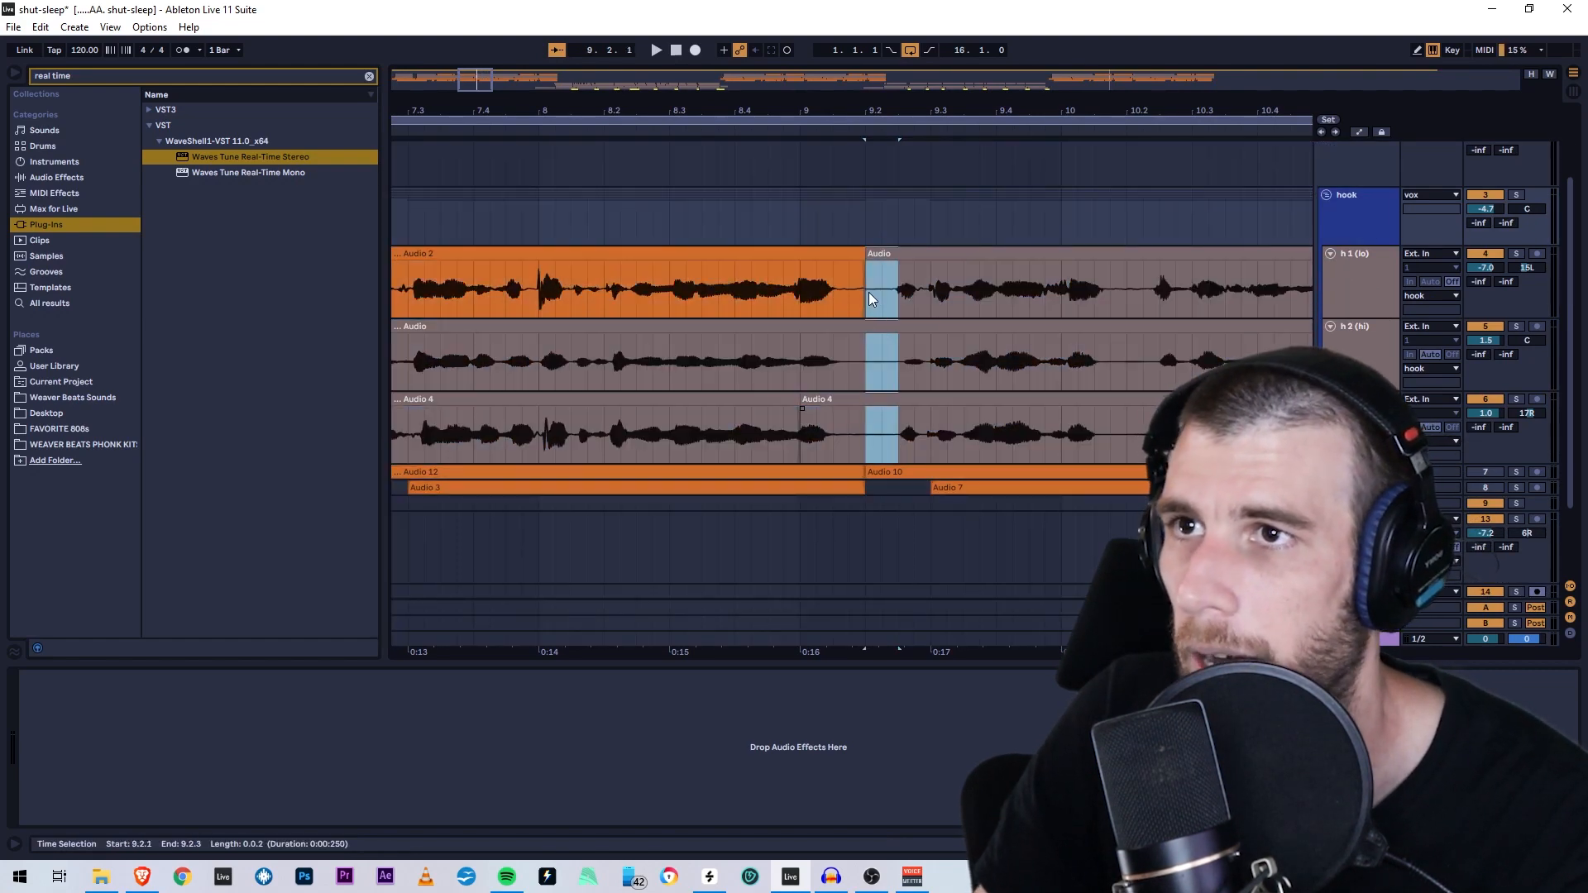
key(z)
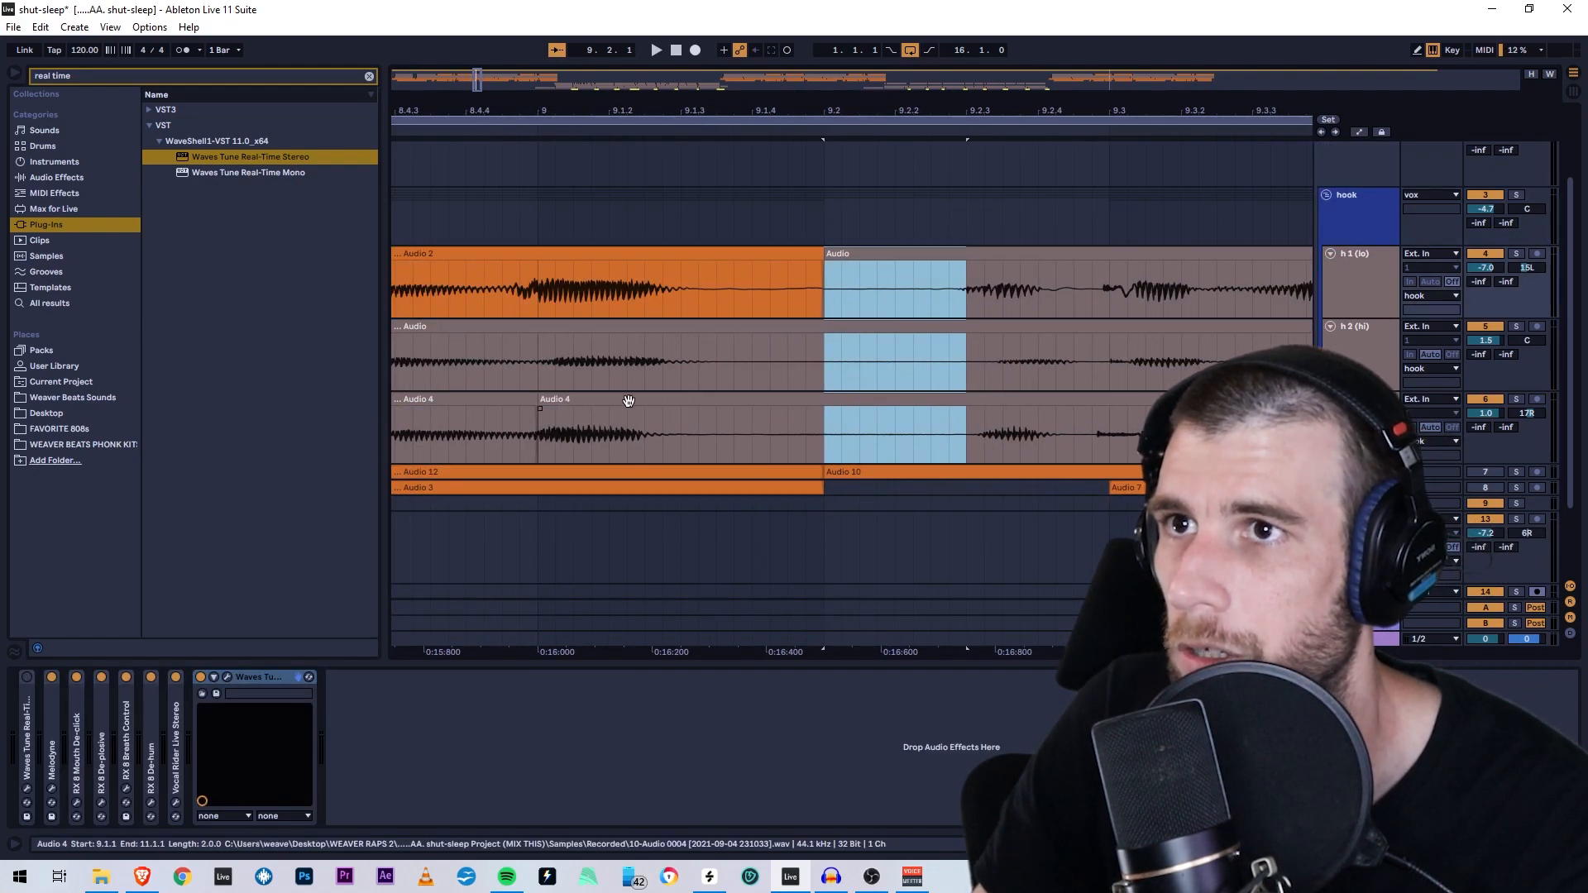
key(0)
key(x)
- Split off the silent tail from 17.1.3 onward on the three main hook layers at the end of the first hook
drag(820, 110, 685, 308)
drag(673, 111, 645, 73)
drag(527, 110, 547, 82)
click(827, 138)
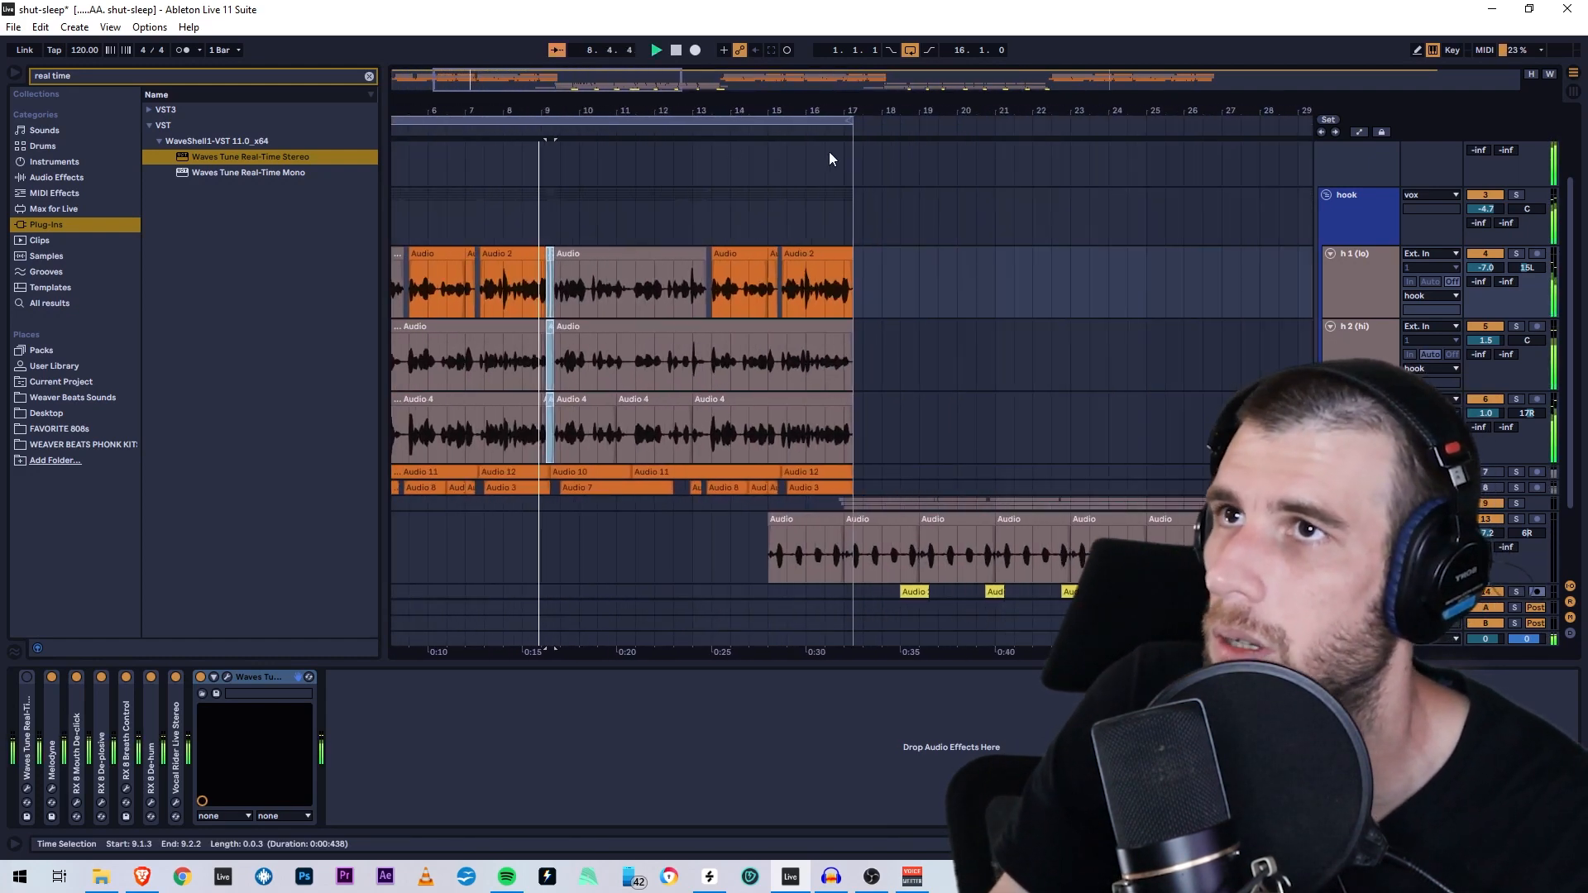
drag(855, 125, 839, 145)
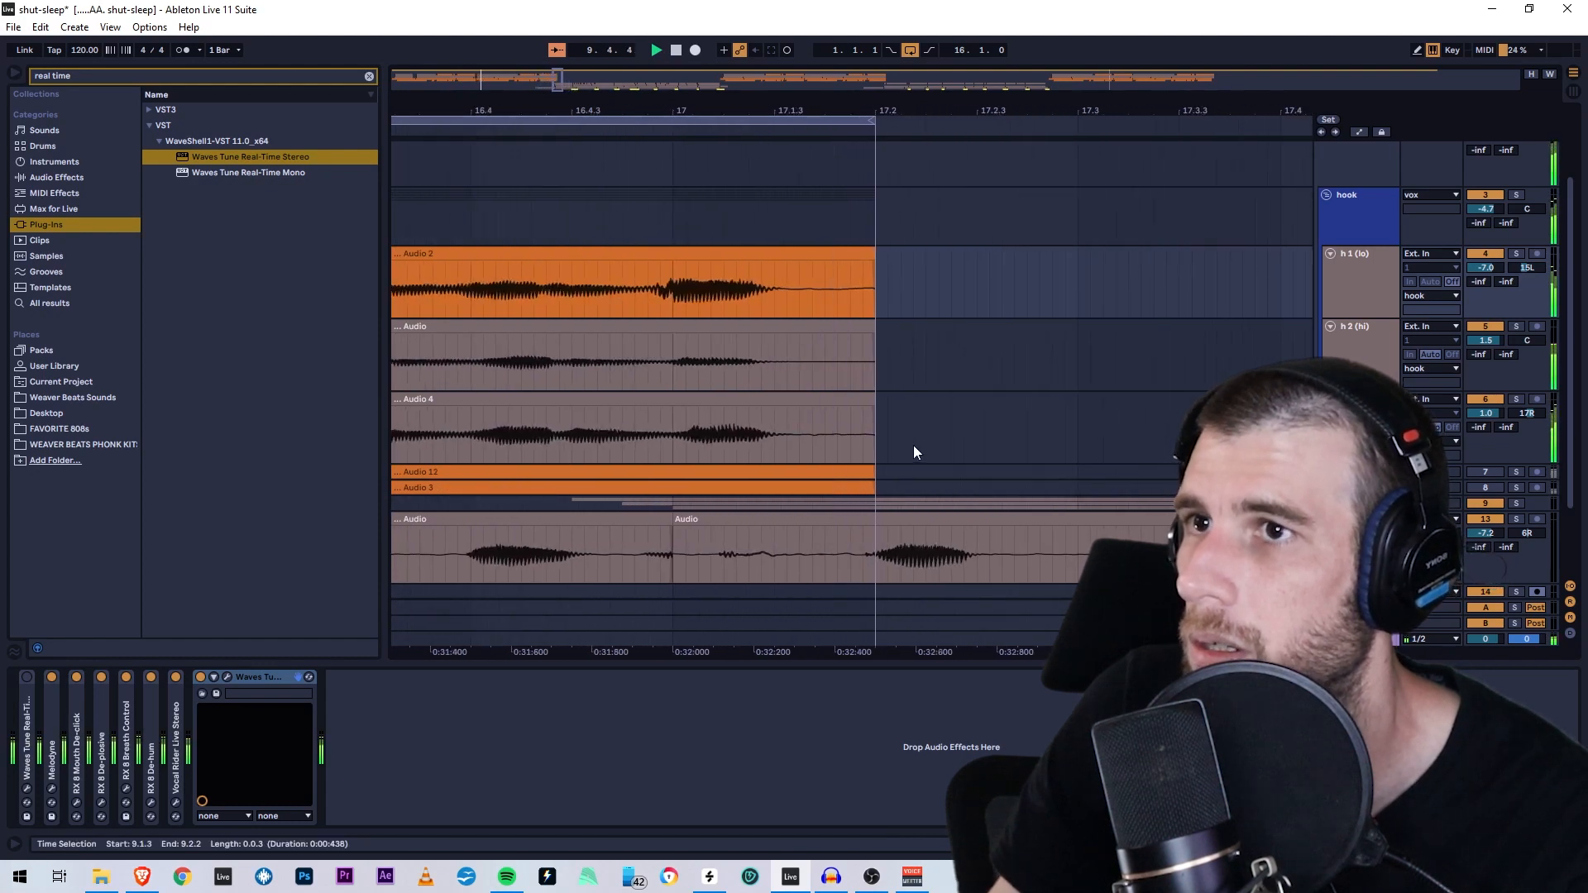
drag(870, 403, 778, 266)
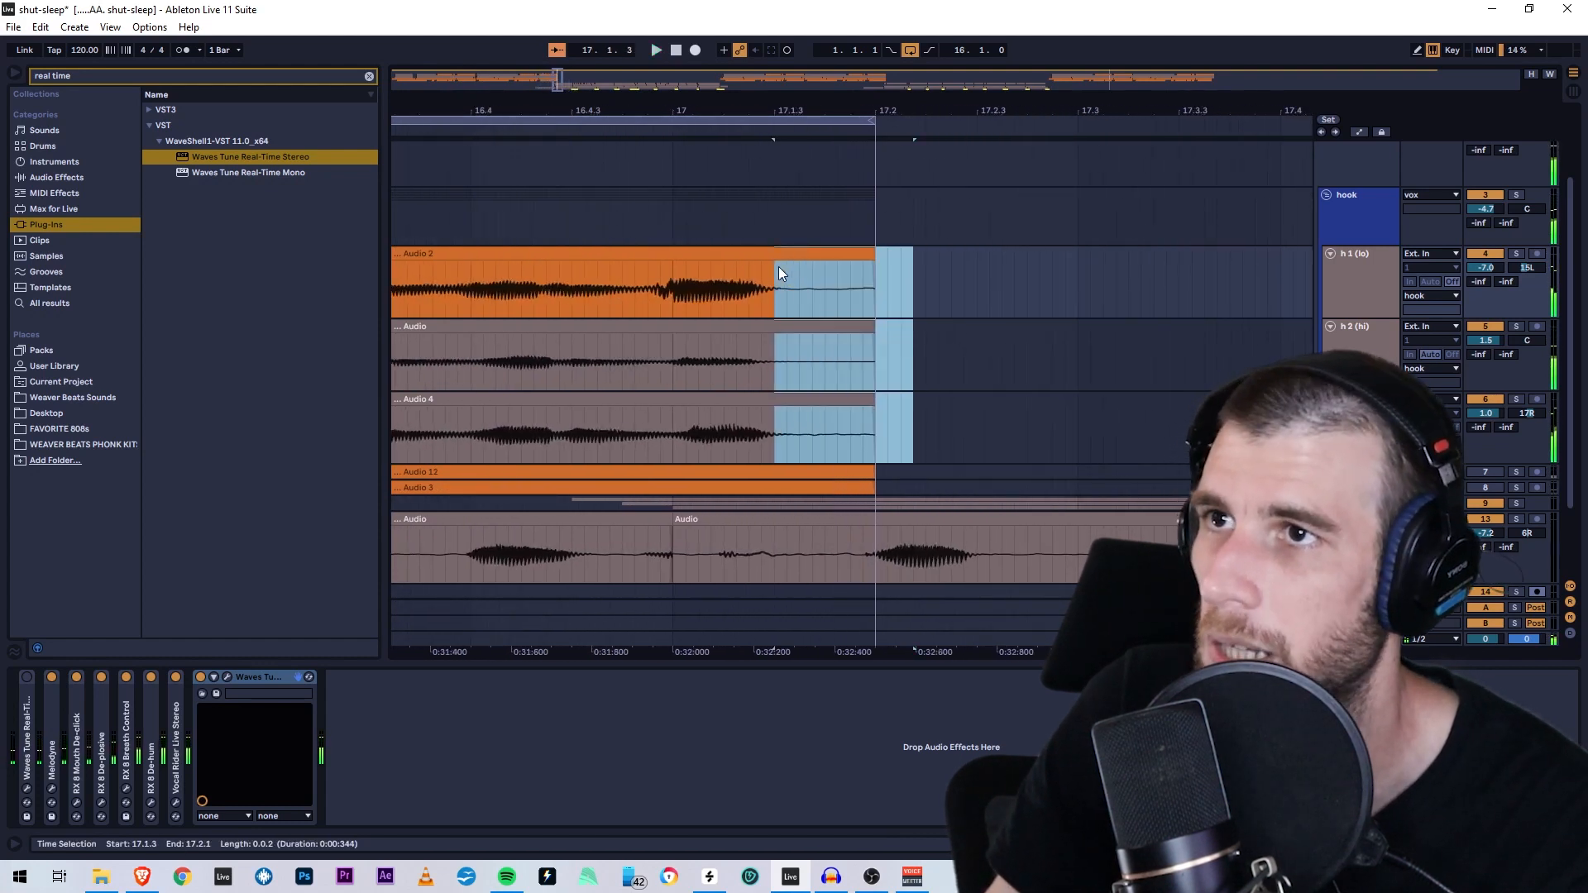
key(ctrl+e)
key(minus)
key(minus)
key(minus)
- Tighten the timing of h 3 demo (hi) around bar 13.3 by nudging its Audio 4 clip slightly later and splitting it
drag(736, 112, 475, 409)
key(space)
key(space)
click(533, 405)
click(563, 394)
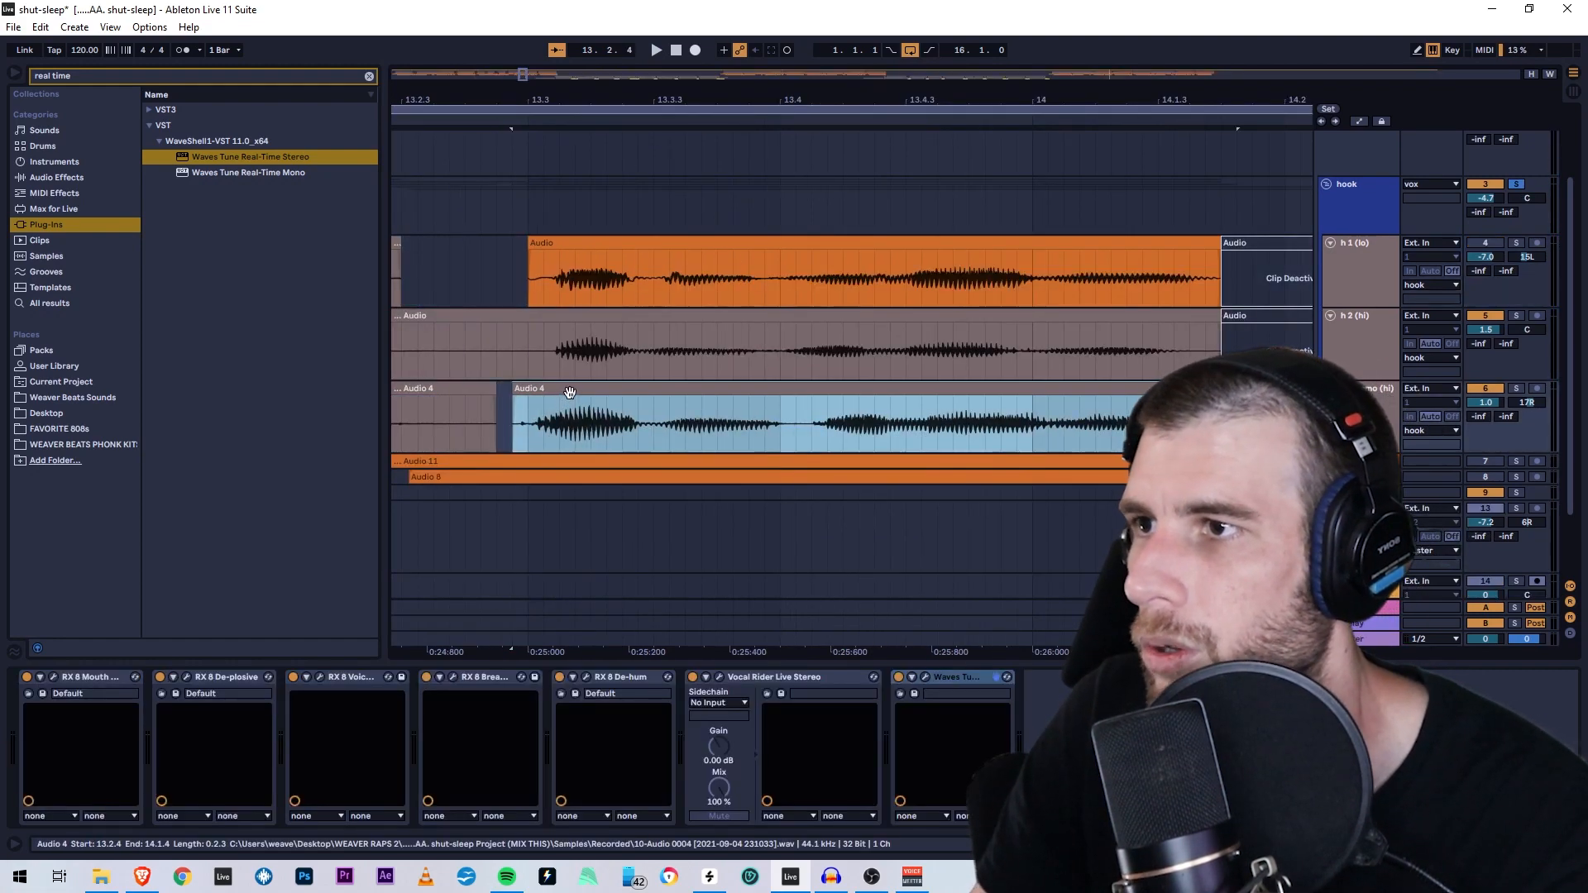
drag(569, 392, 582, 392)
click(825, 416)
key(ctrl+e)
click(827, 388)
click(732, 390)
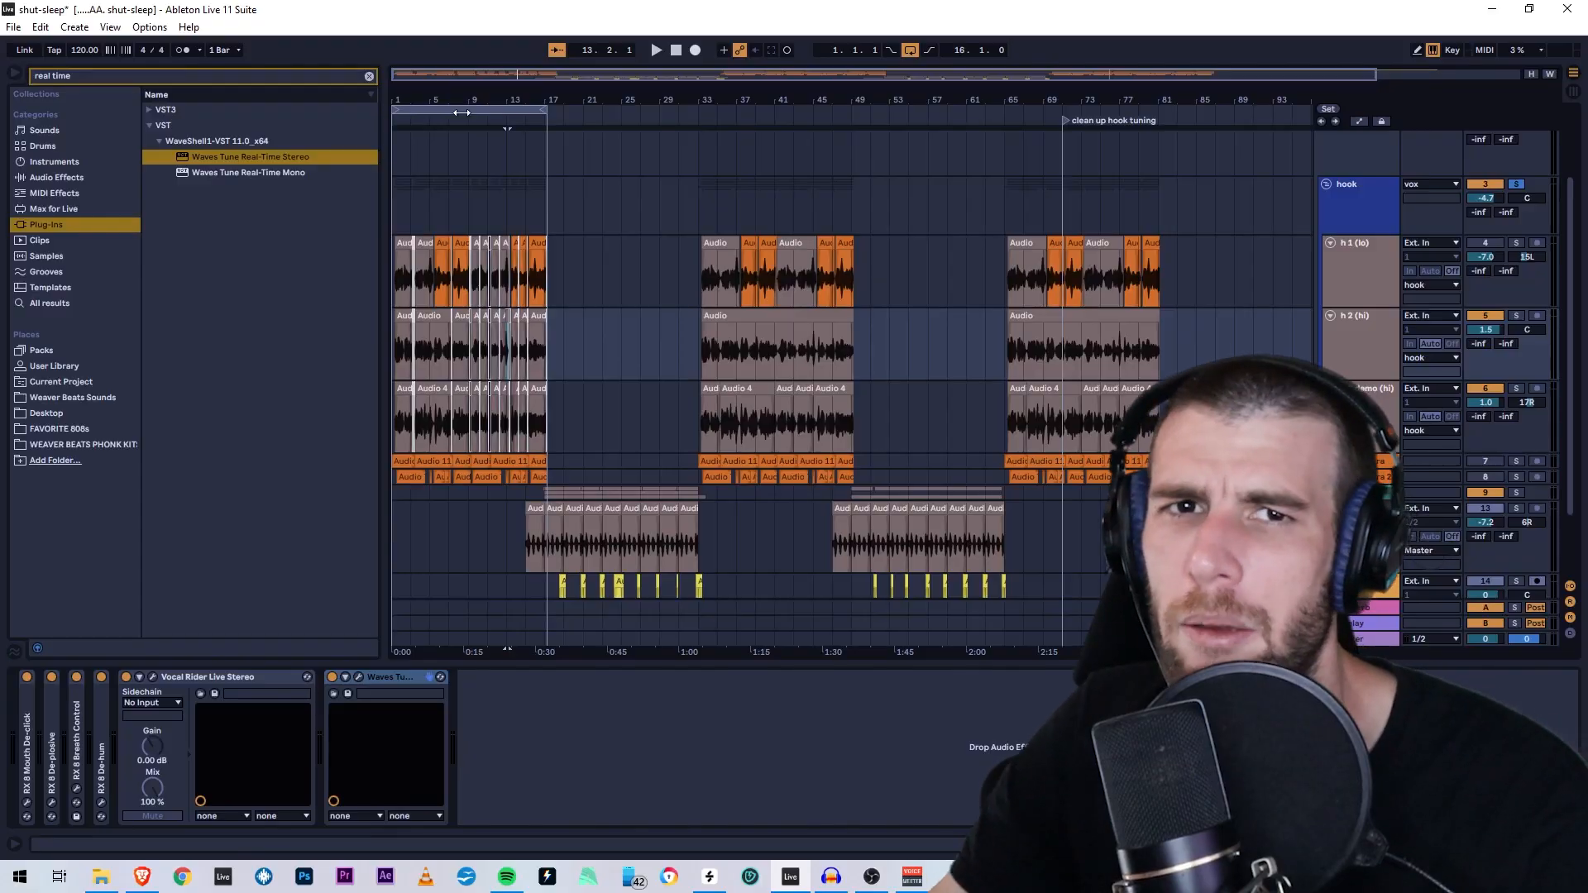
- Select the first hook's loop range from bar 1 to the end of the hook
click(459, 109)
drag(447, 83, 448, 88)
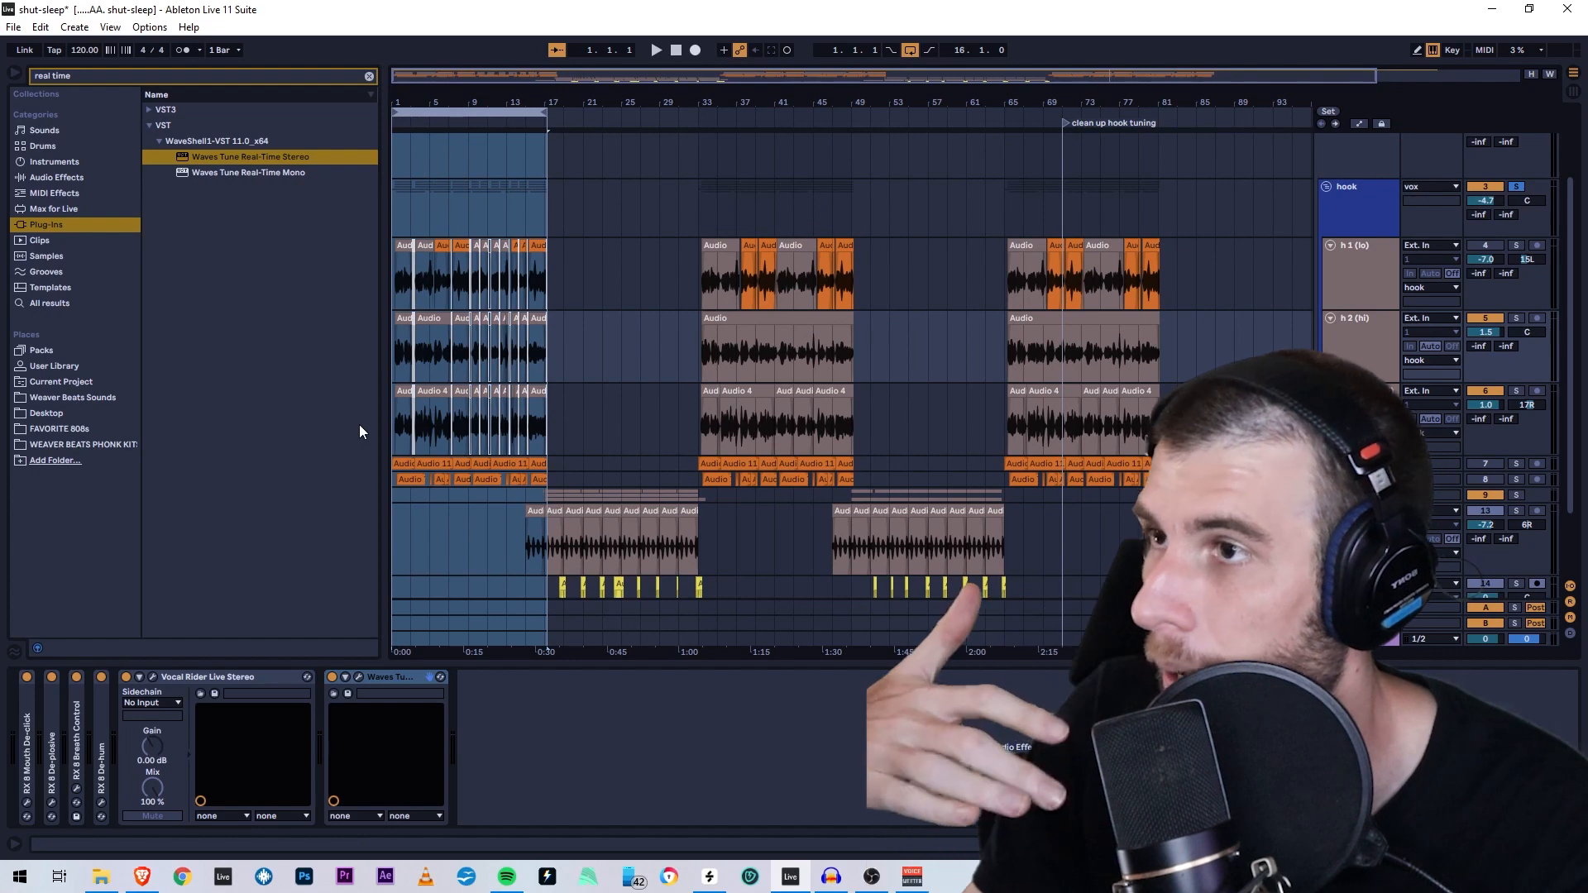
mouse_move(447, 106)
mouse_down()
mouse_move(447, 248)
mouse_move(447, 108)
mouse_up()
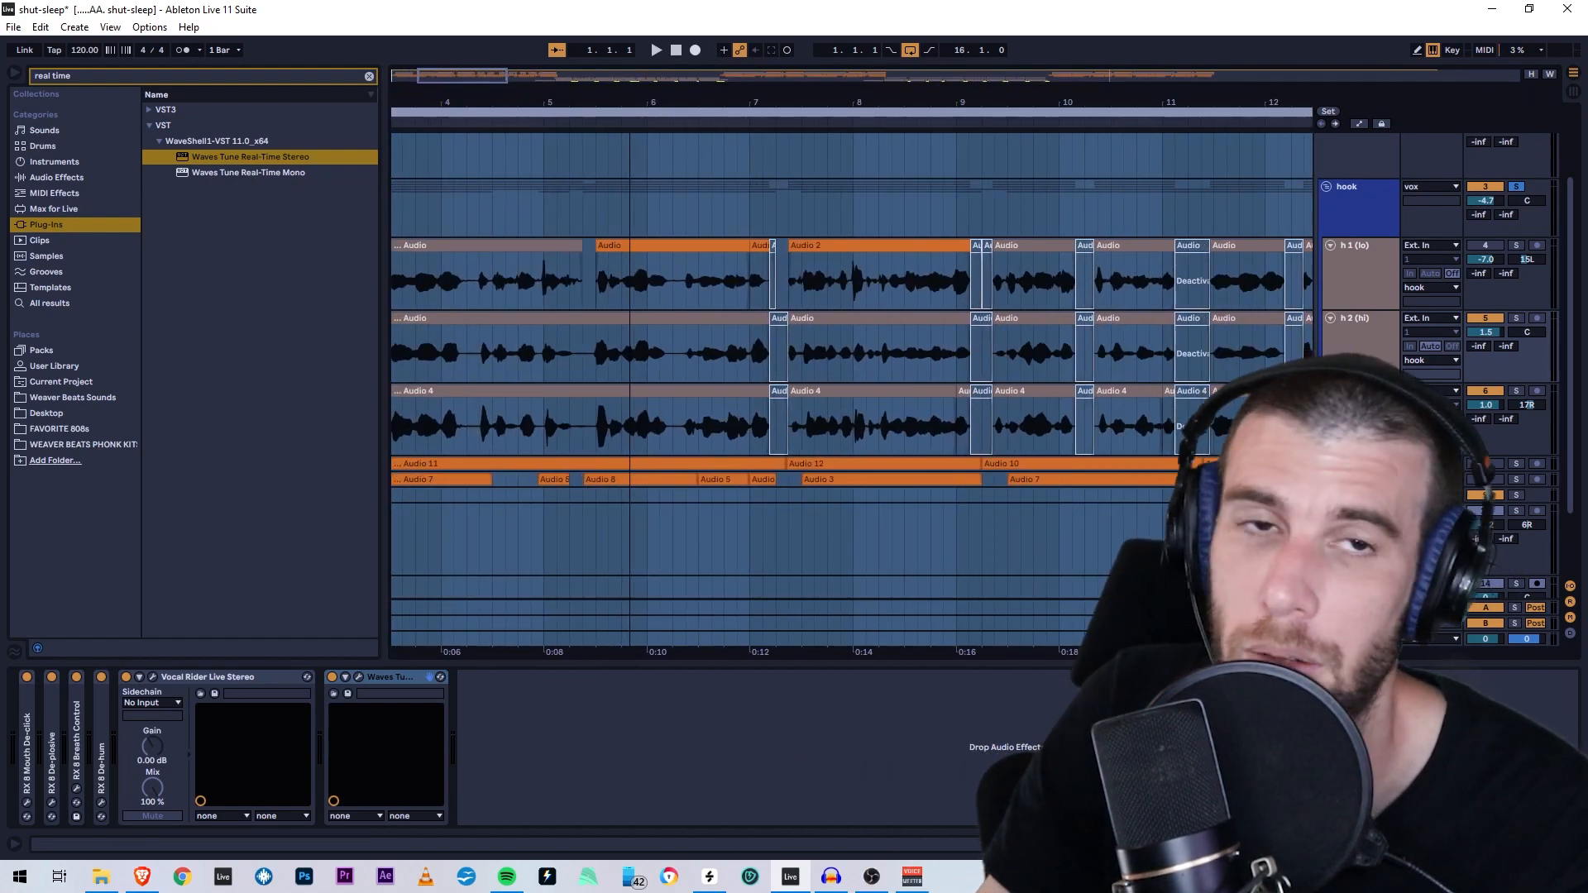
- Find FabFilter Pro-Q 3 by searching for "fab", unfold the hook group and load the EQ on h 1 (lo)
key(Tab)
click(101, 72)
text(fab)
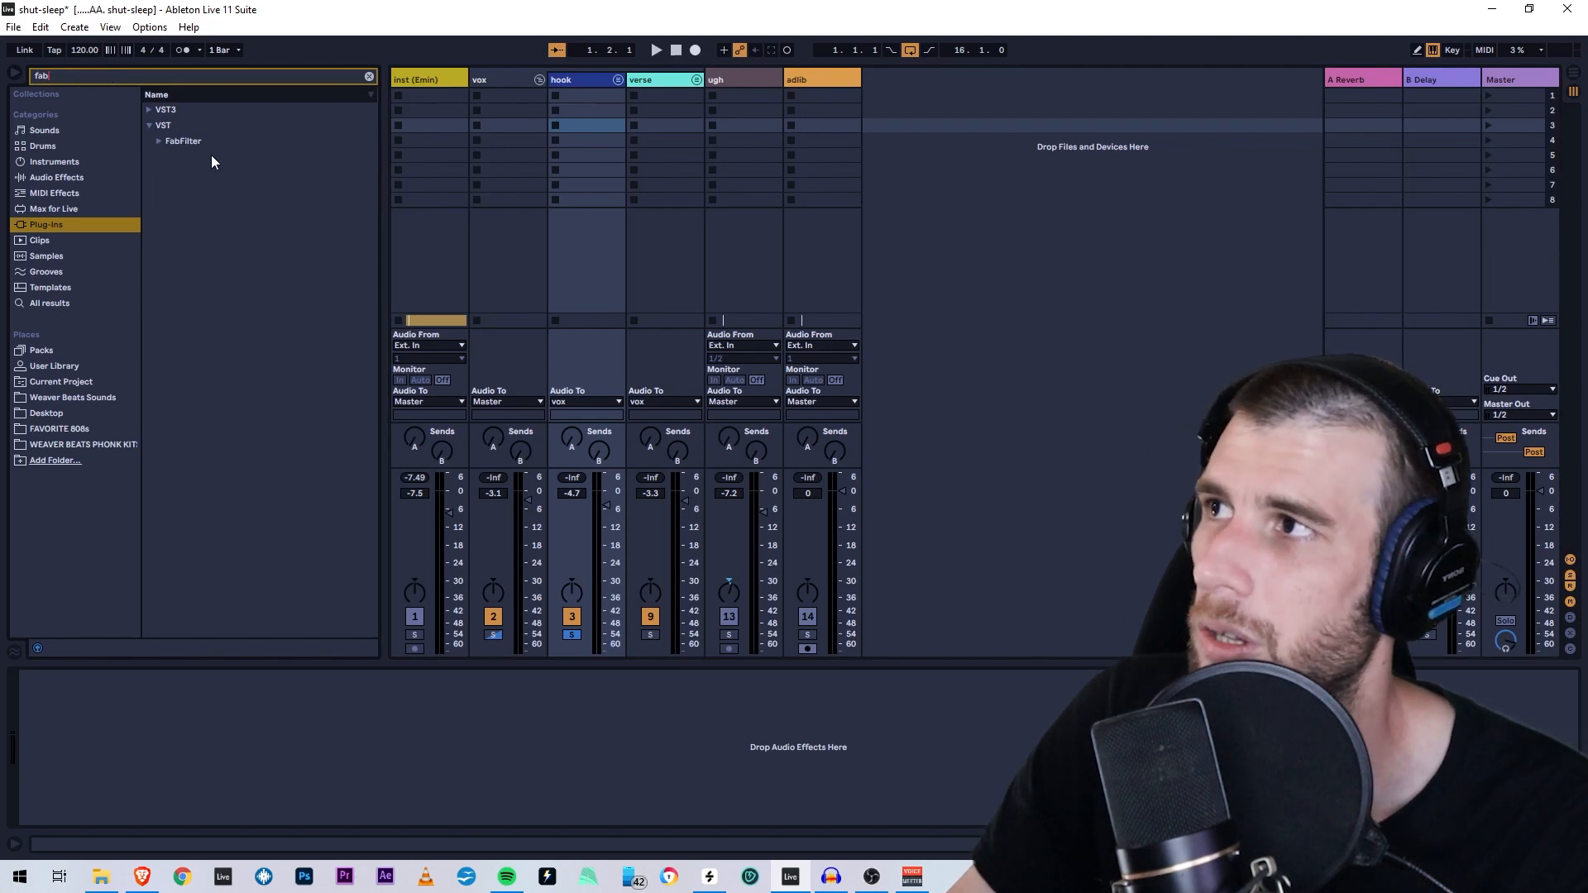
click(165, 143)
double_click(250, 346)
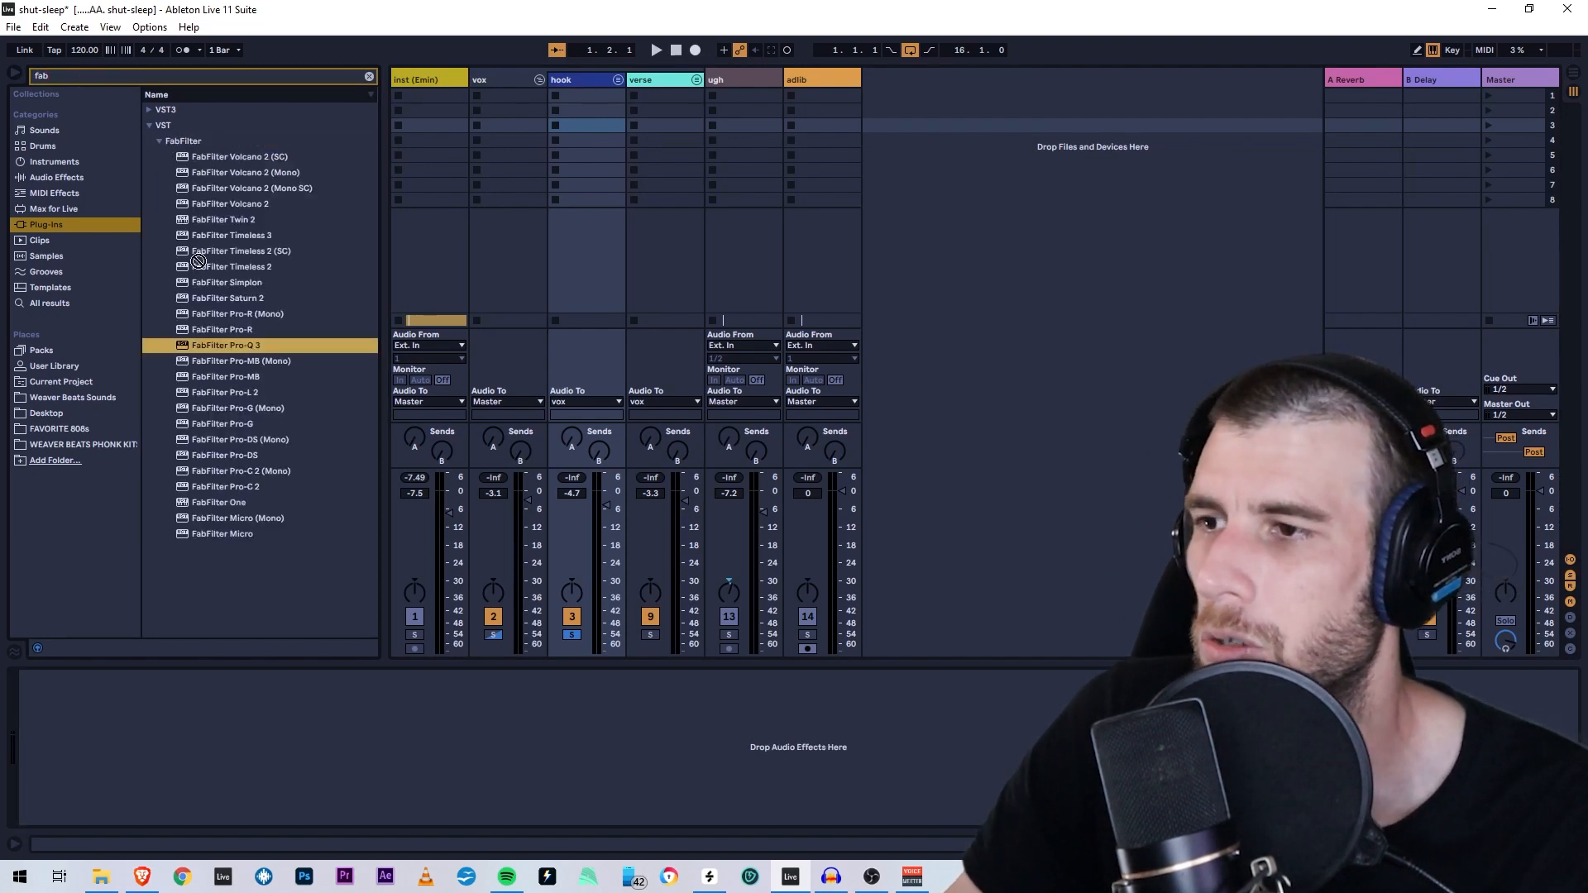
click(620, 80)
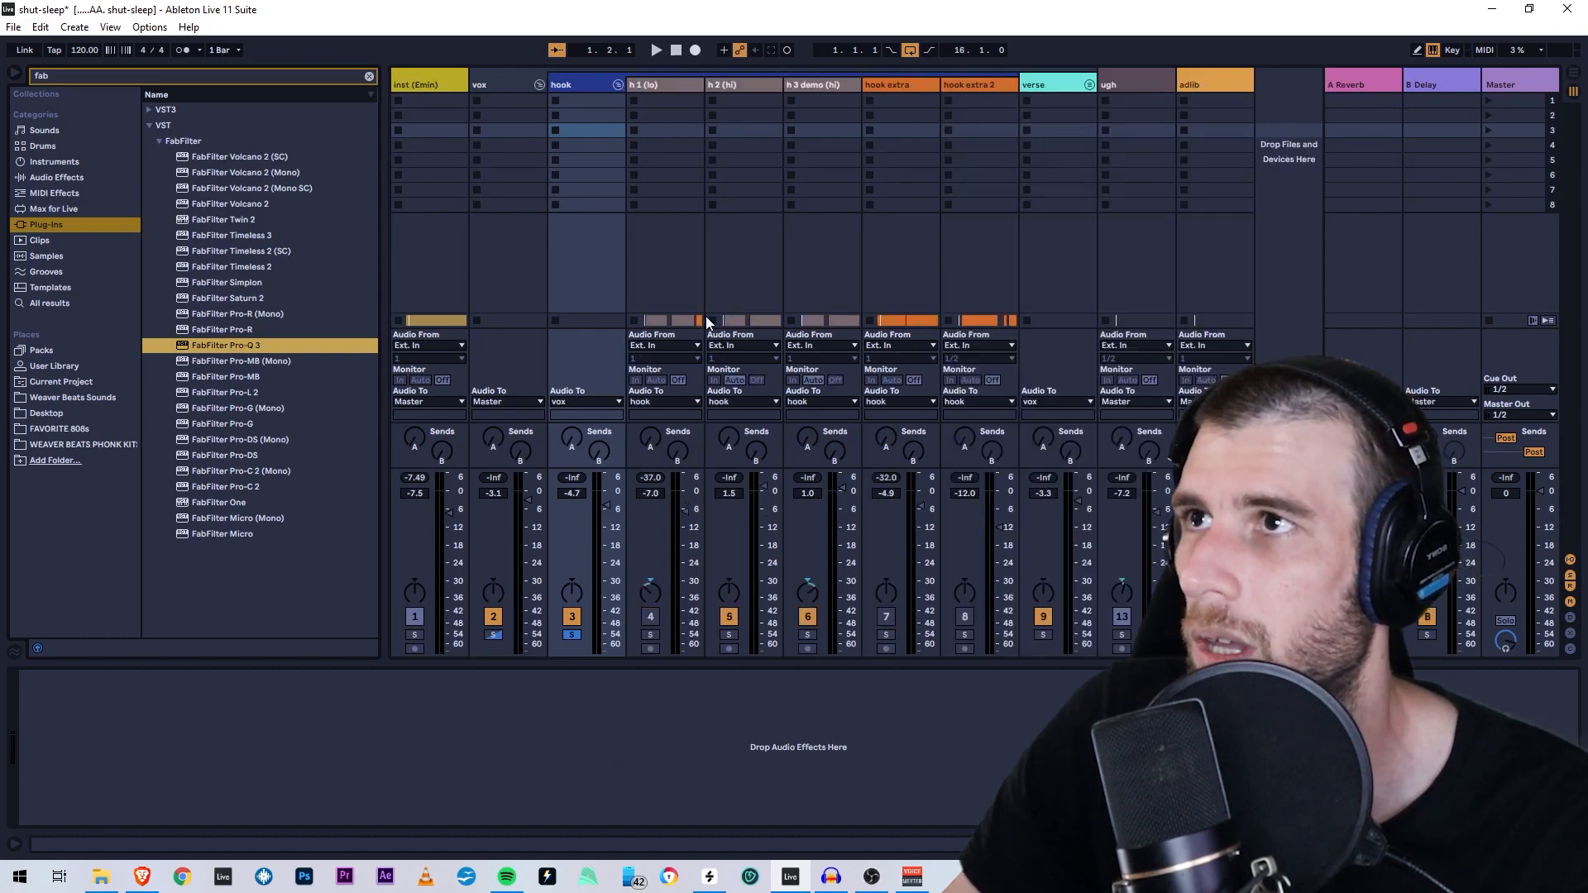
click(661, 214)
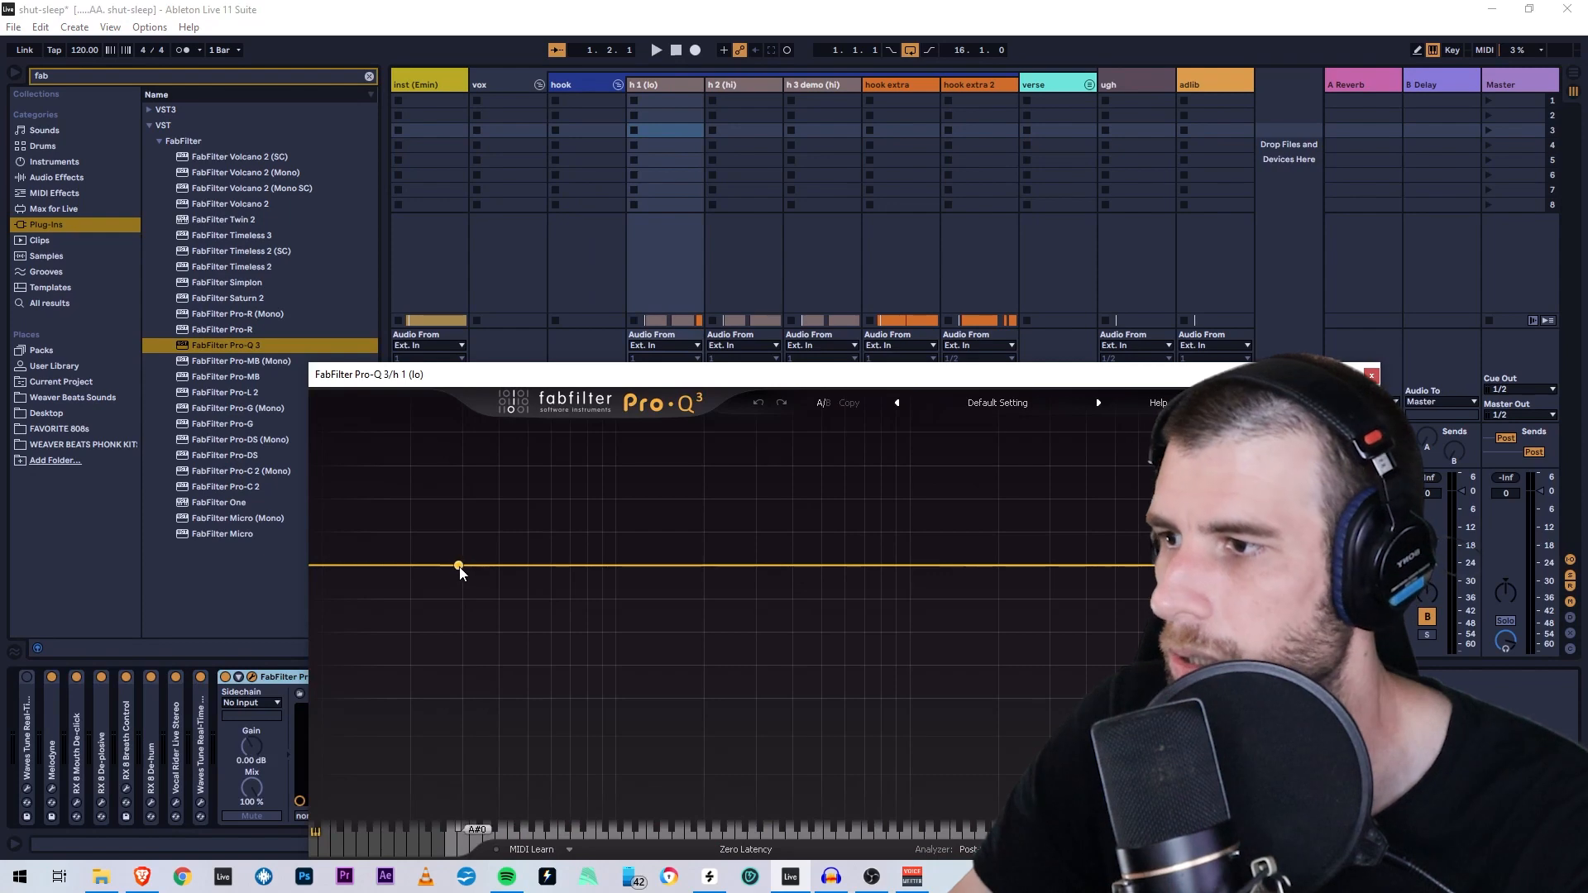
- Create a low shelf cut in the h 1 (lo) Pro-Q 3 at 82.401 Hz, -19.53 dB, with a Q of 1.135
drag(459, 567, 461, 617)
scroll(447, 778, up, 3)
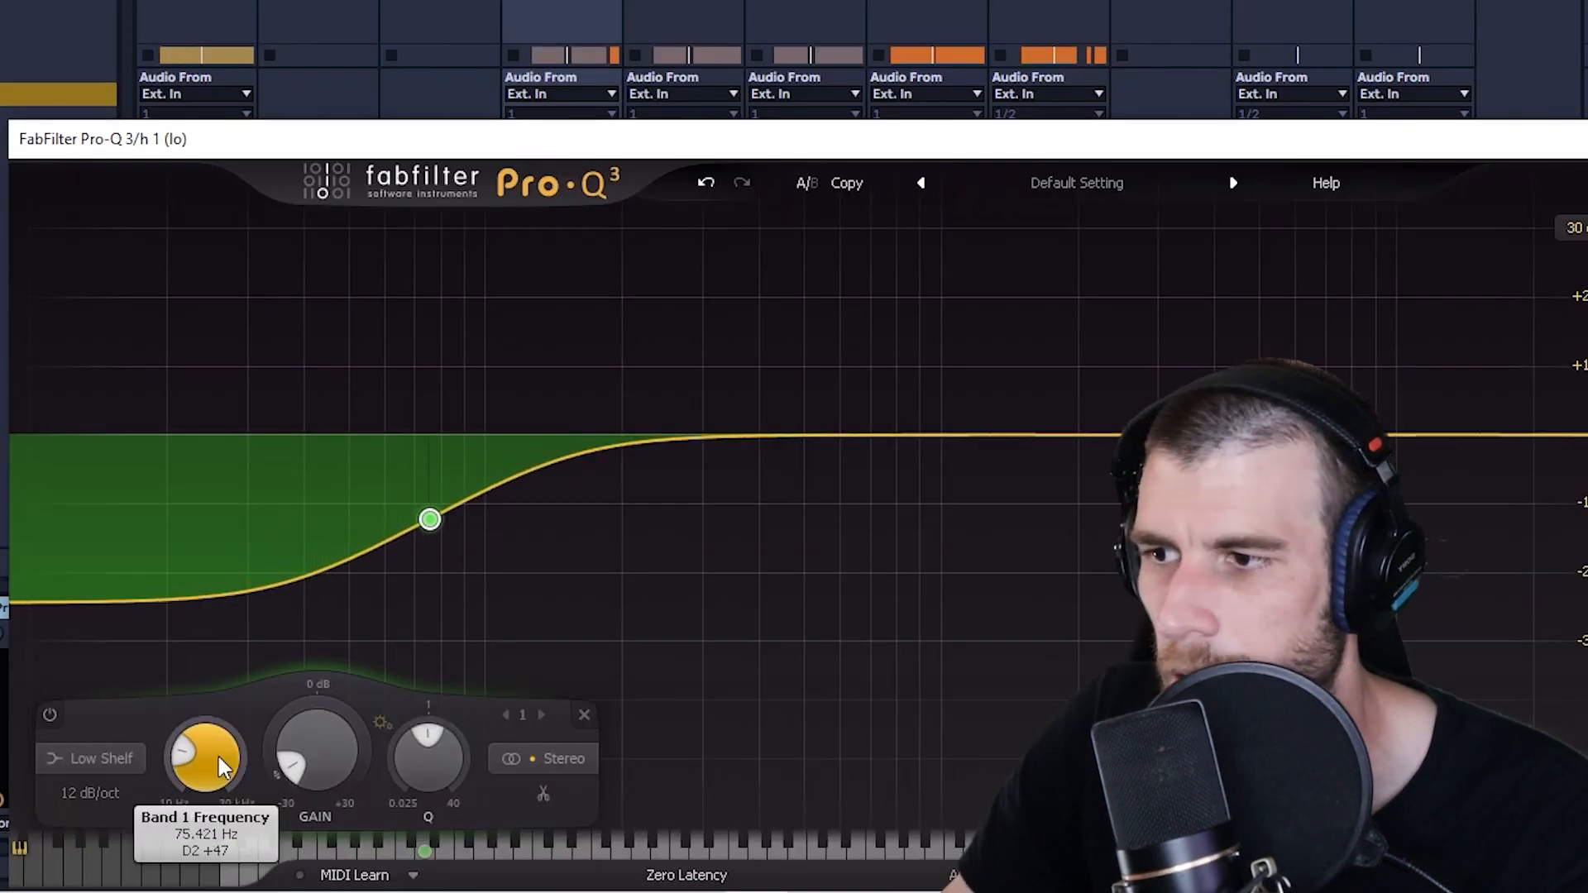
scroll(217, 752, up, 4)
scroll(215, 754, down, 2)
scroll(207, 762, down, 2)
scroll(434, 763, up, 2)
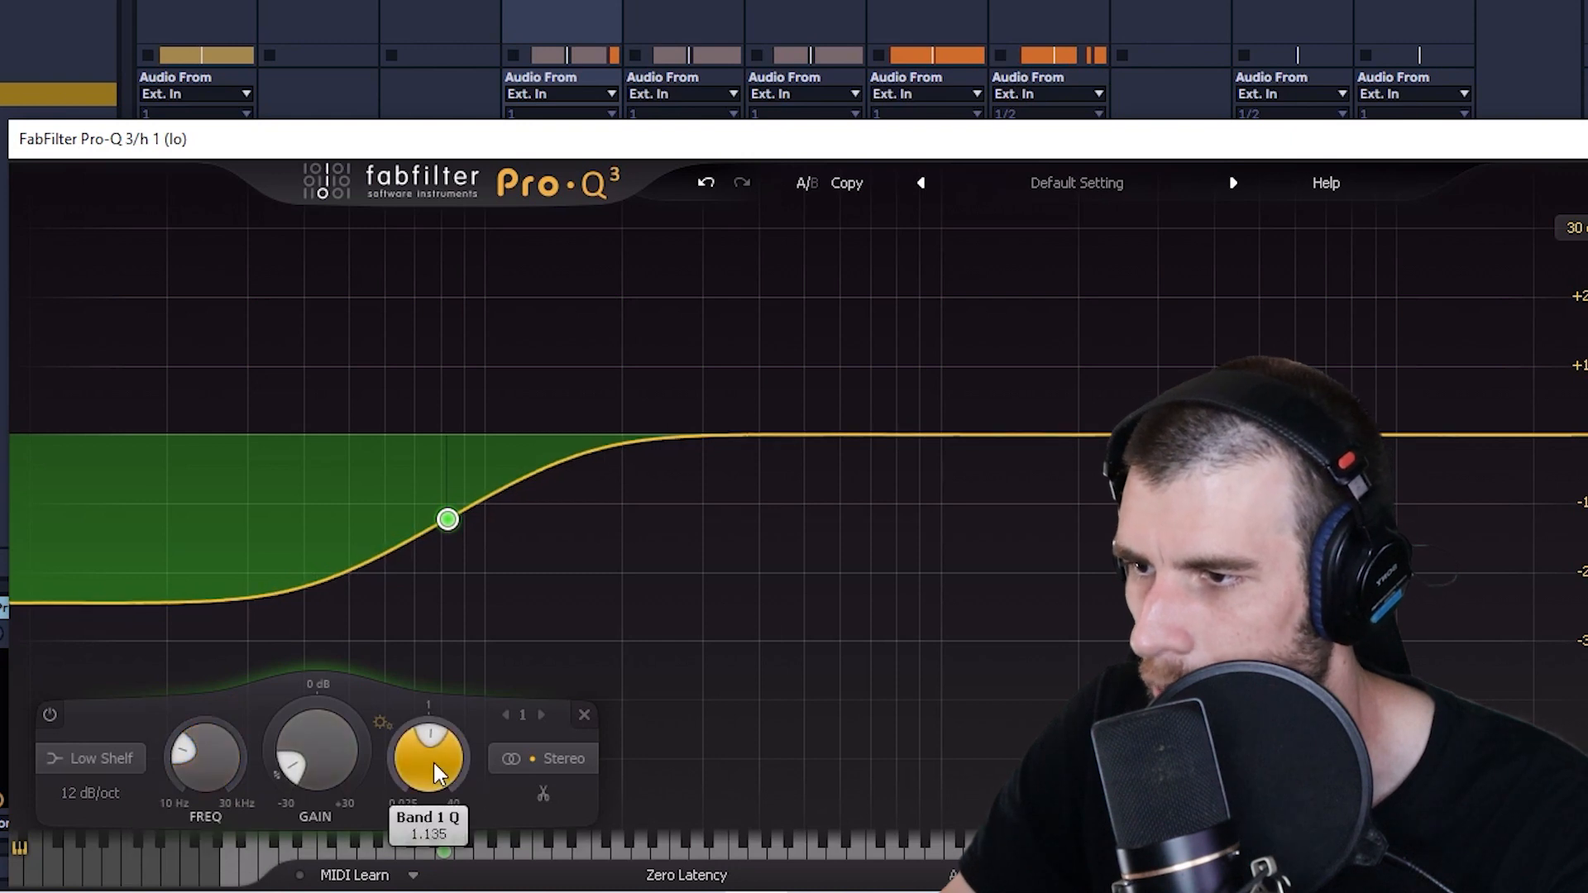
scroll(311, 726, up, 4)
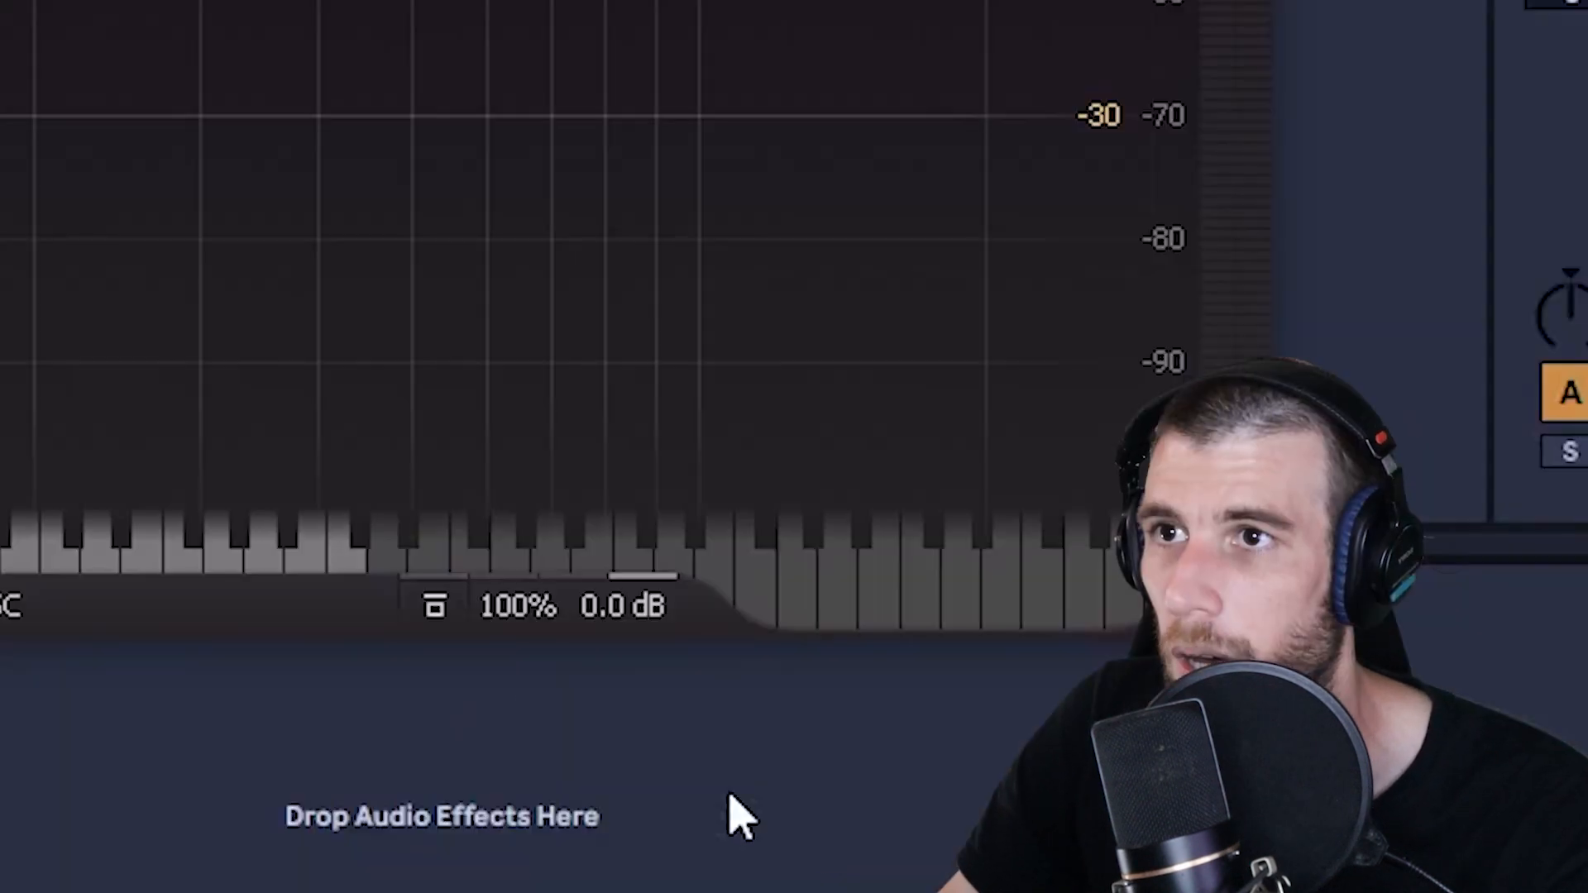
- Put the Pro-Q 3 from h 1 (lo) on the hook group track
mouse_move(567, 622)
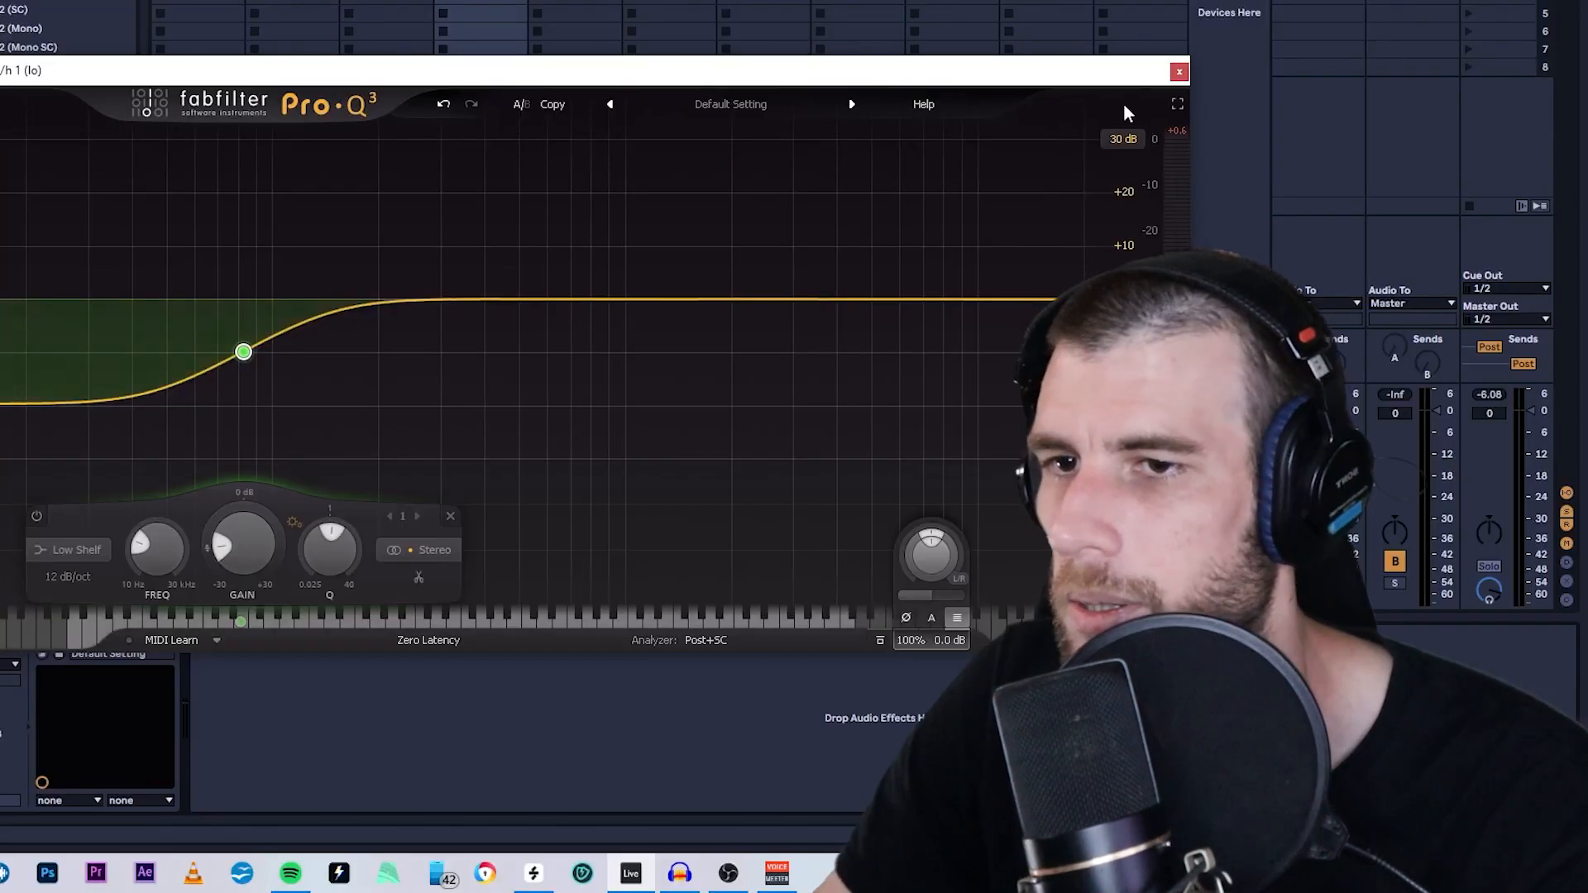
drag(1114, 83, 1067, 4)
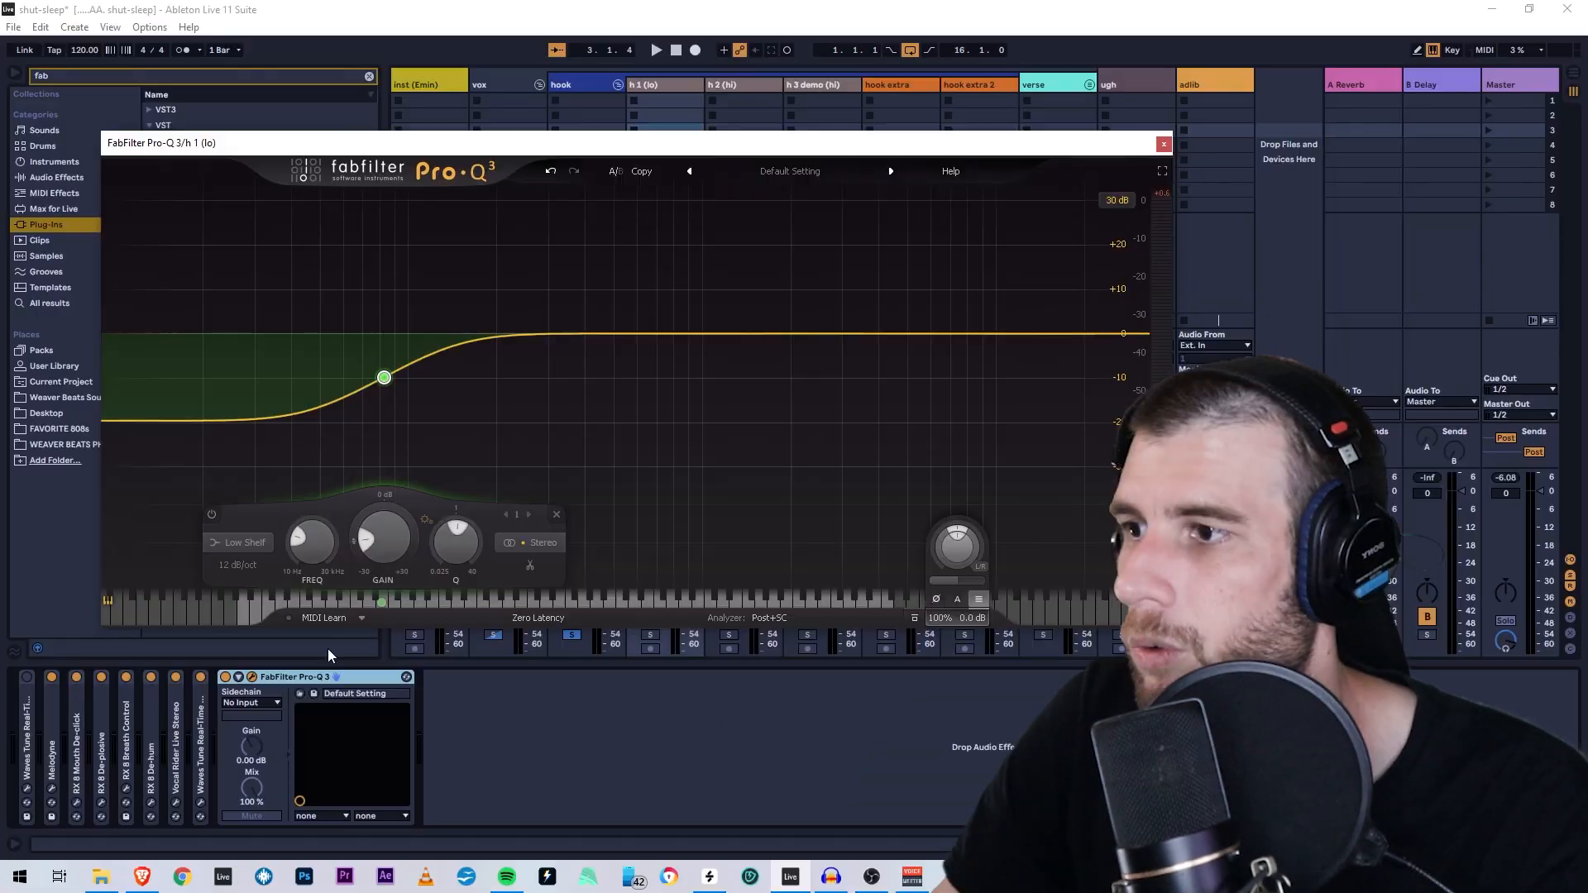
drag(741, 145, 1059, 201)
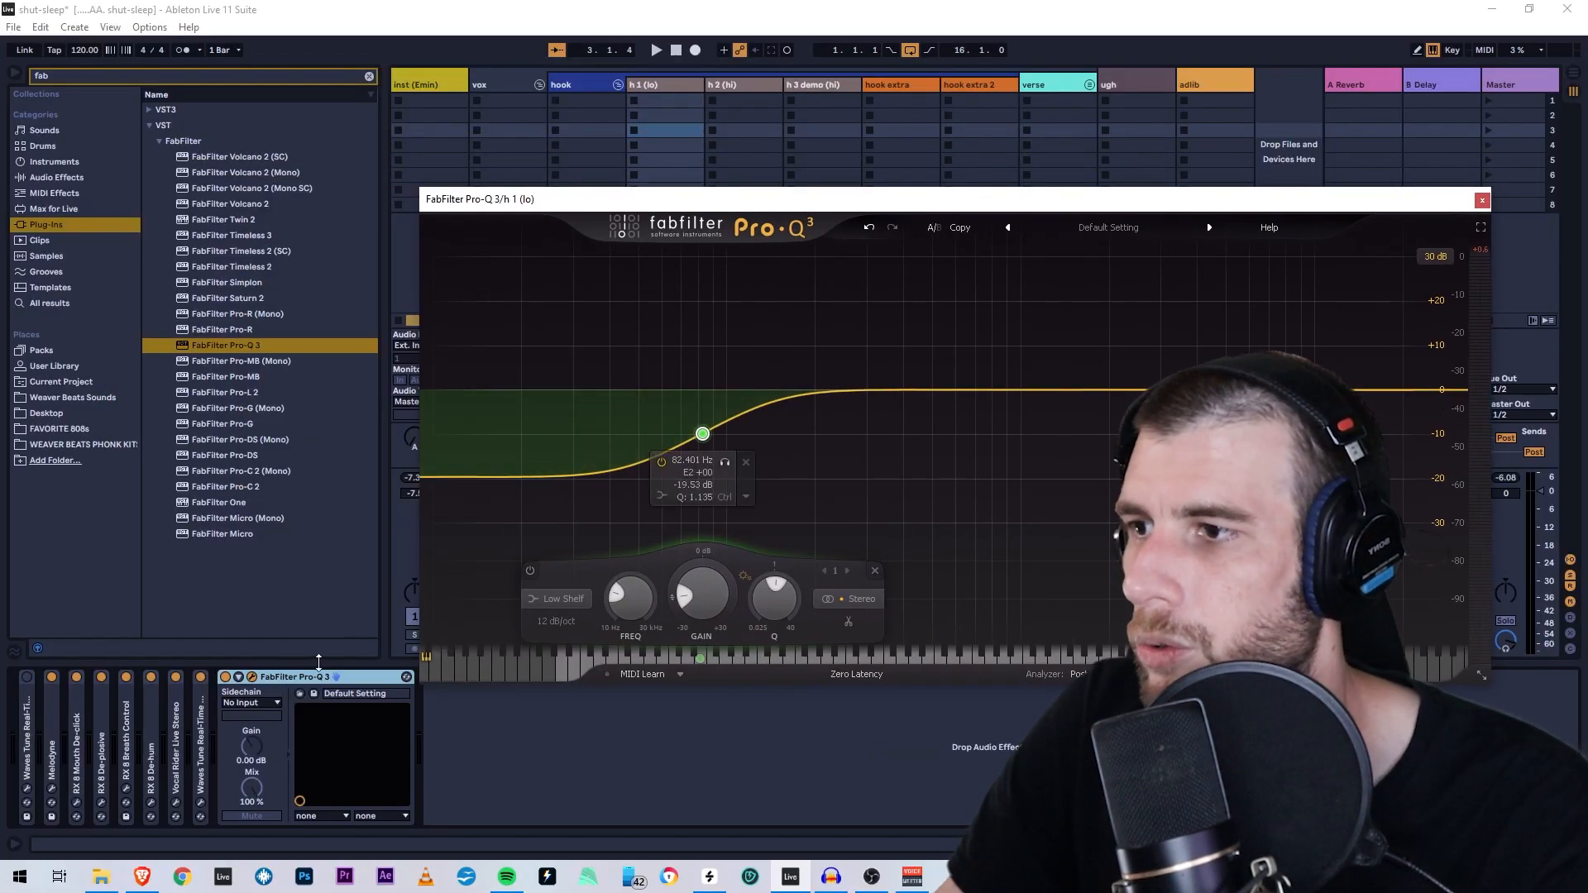
click(584, 84)
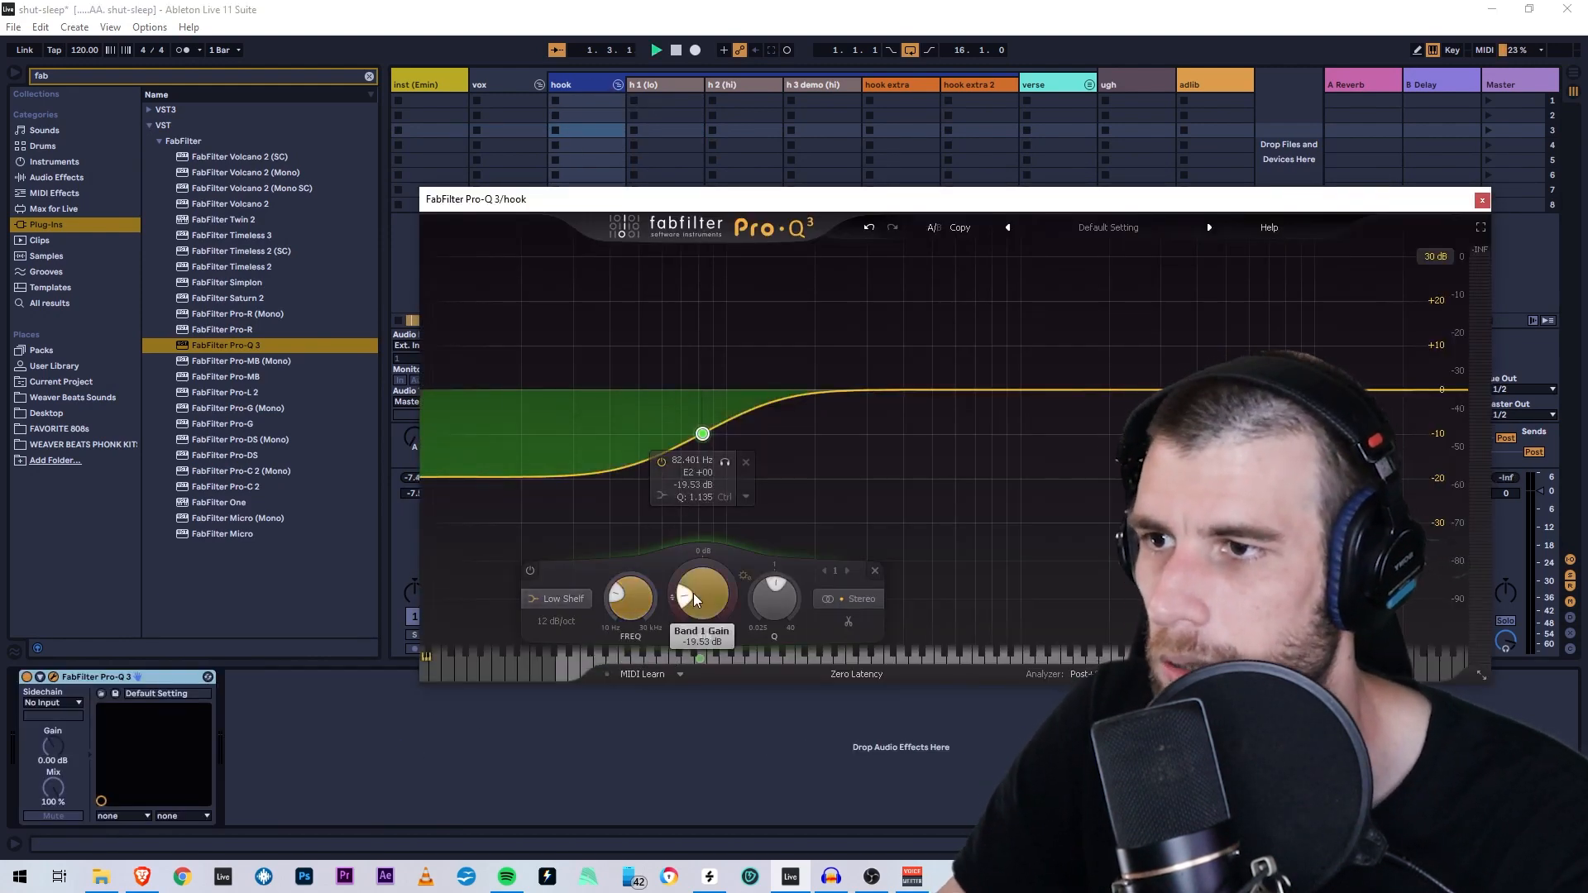
- Set the hook EQ's band 1 to -10.39 dB, Q 1.530, and add a second low shelf at 42.171 Hz, -29.63 dB, Q 2.341
mouse_move(728, 587)
mouse_down()
mouse_move(723, 617)
mouse_move(701, 597)
mouse_up()
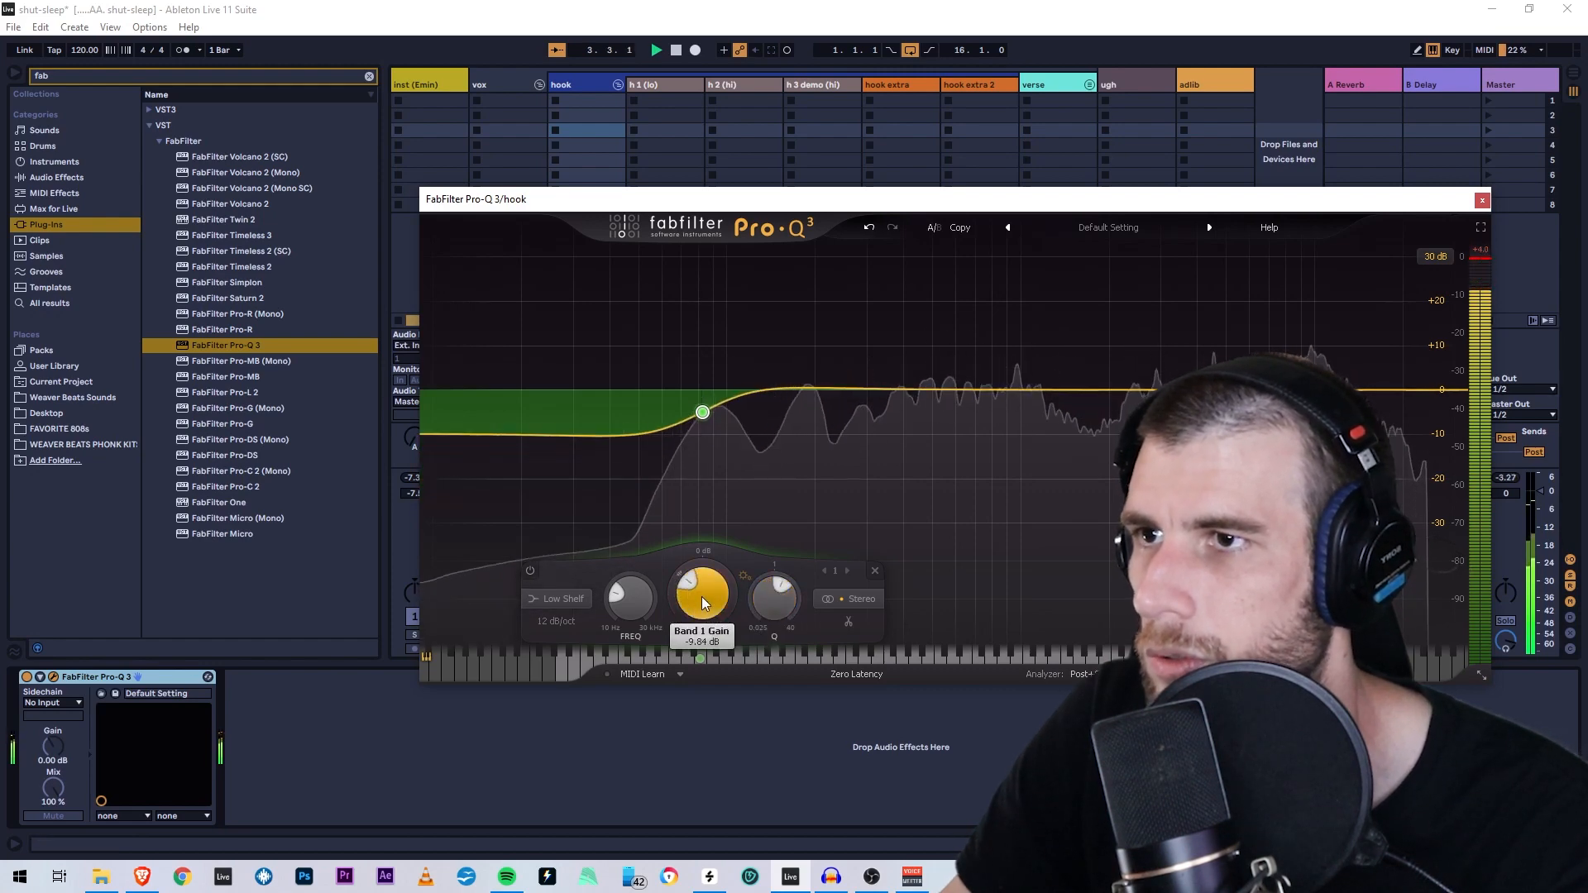
drag(577, 447, 563, 456)
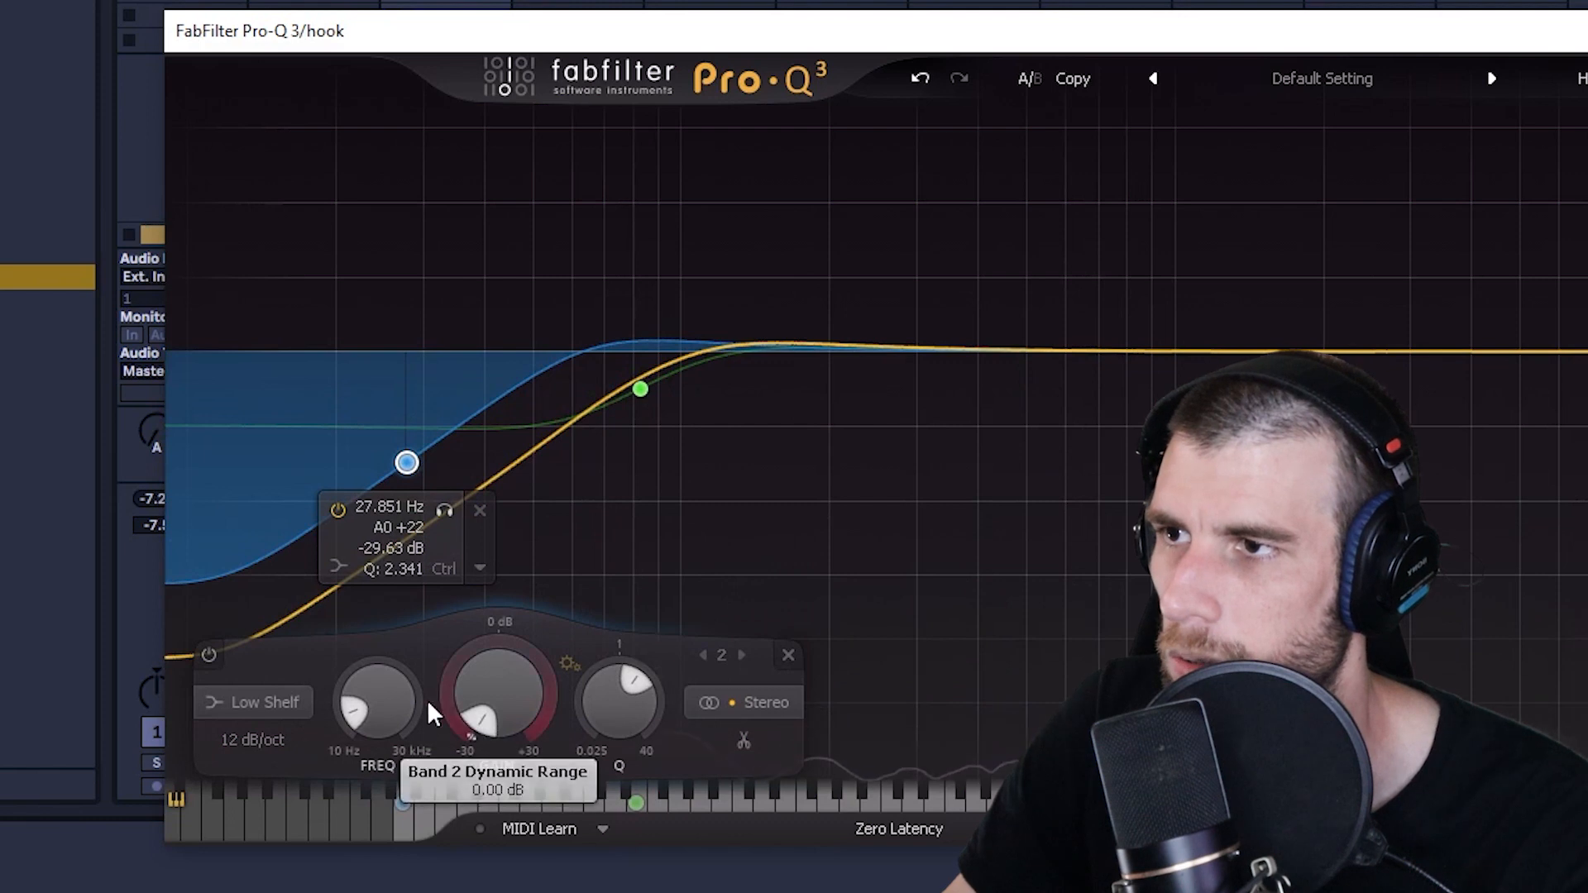
scroll(409, 699, up, 8)
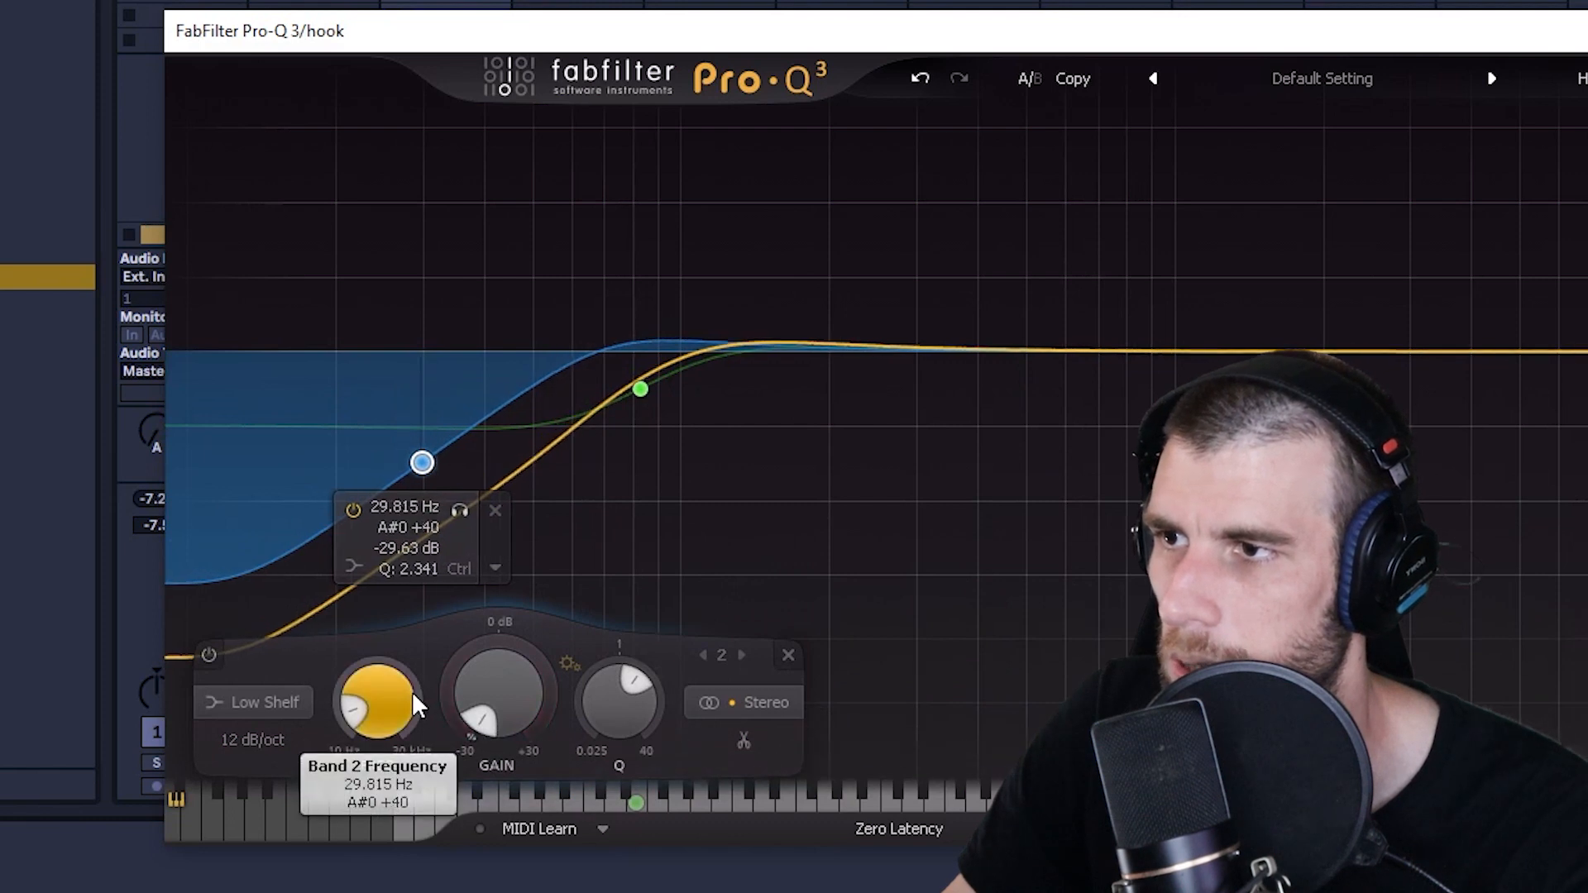
scroll(409, 693, down, 2)
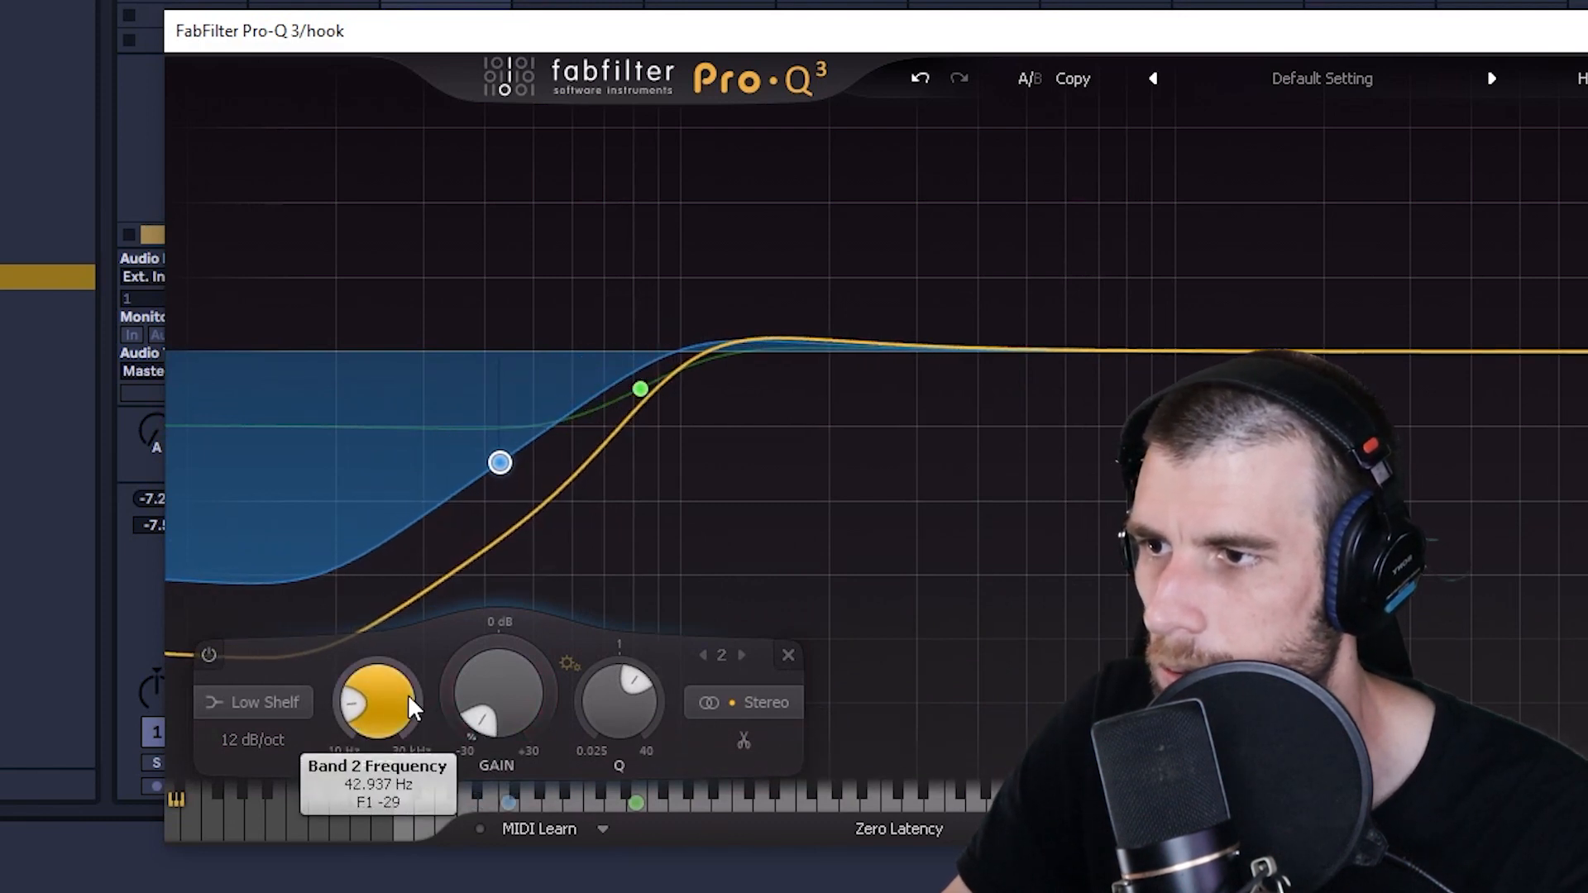
scroll(396, 696, down, 3)
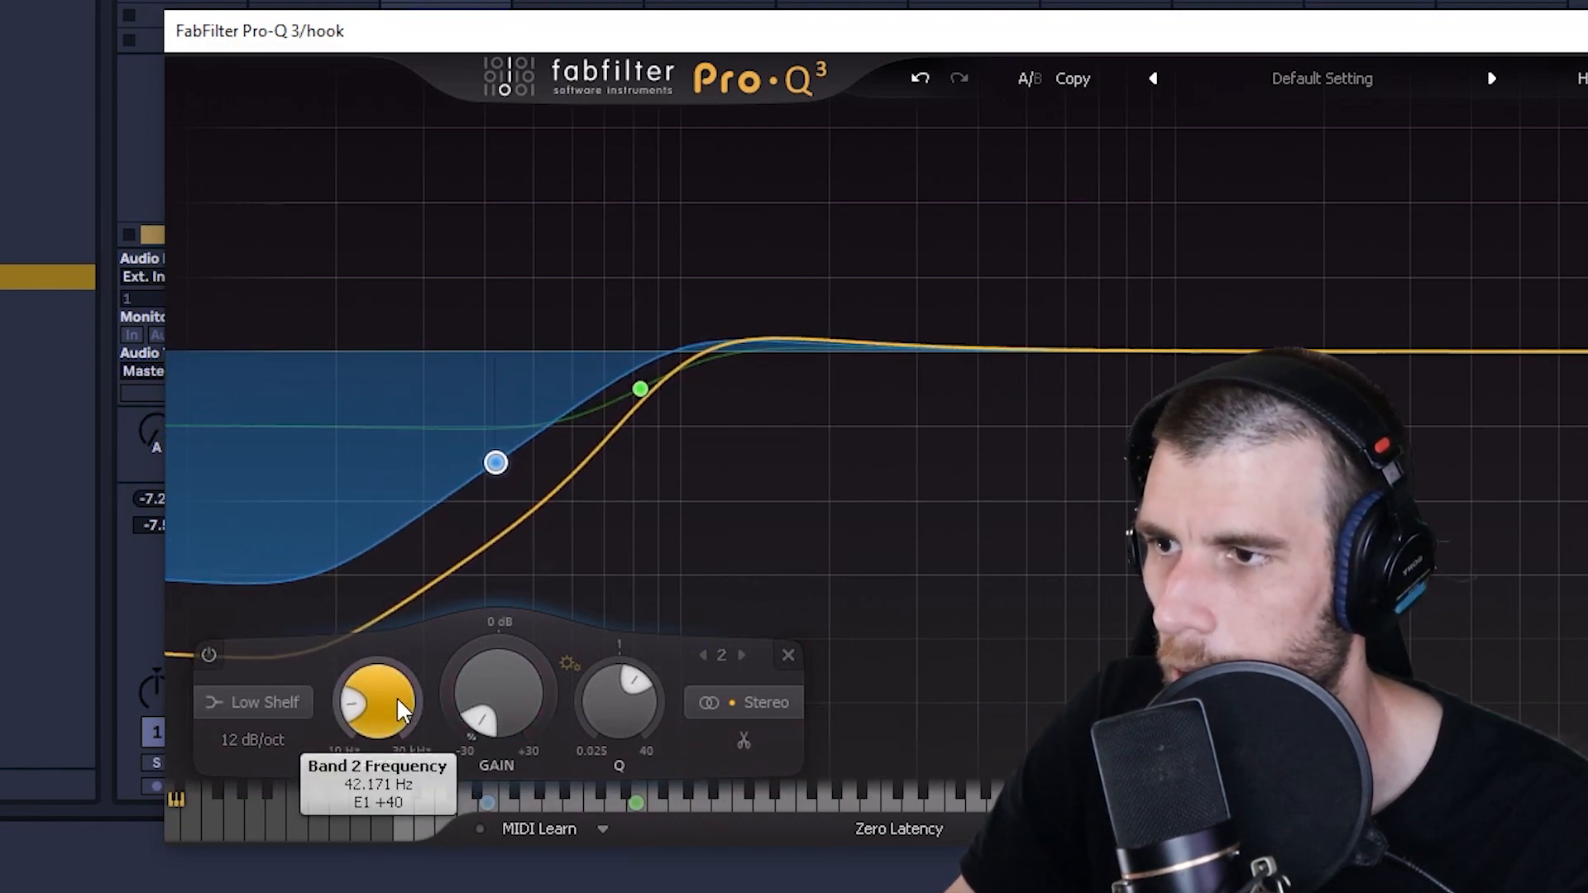
click(640, 389)
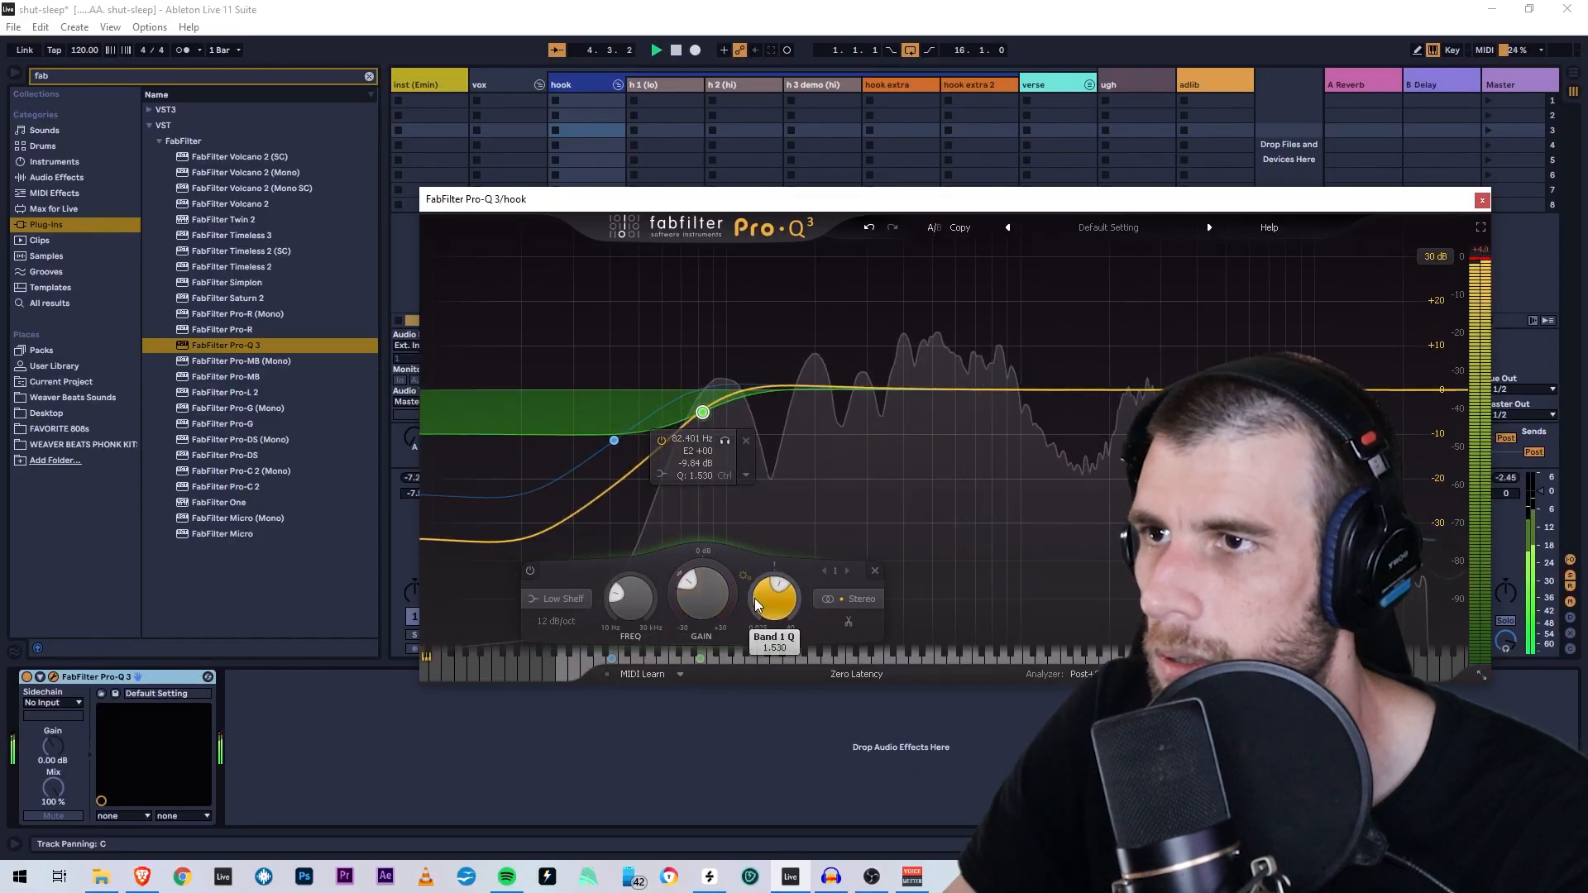
scroll(708, 597, down, 1)
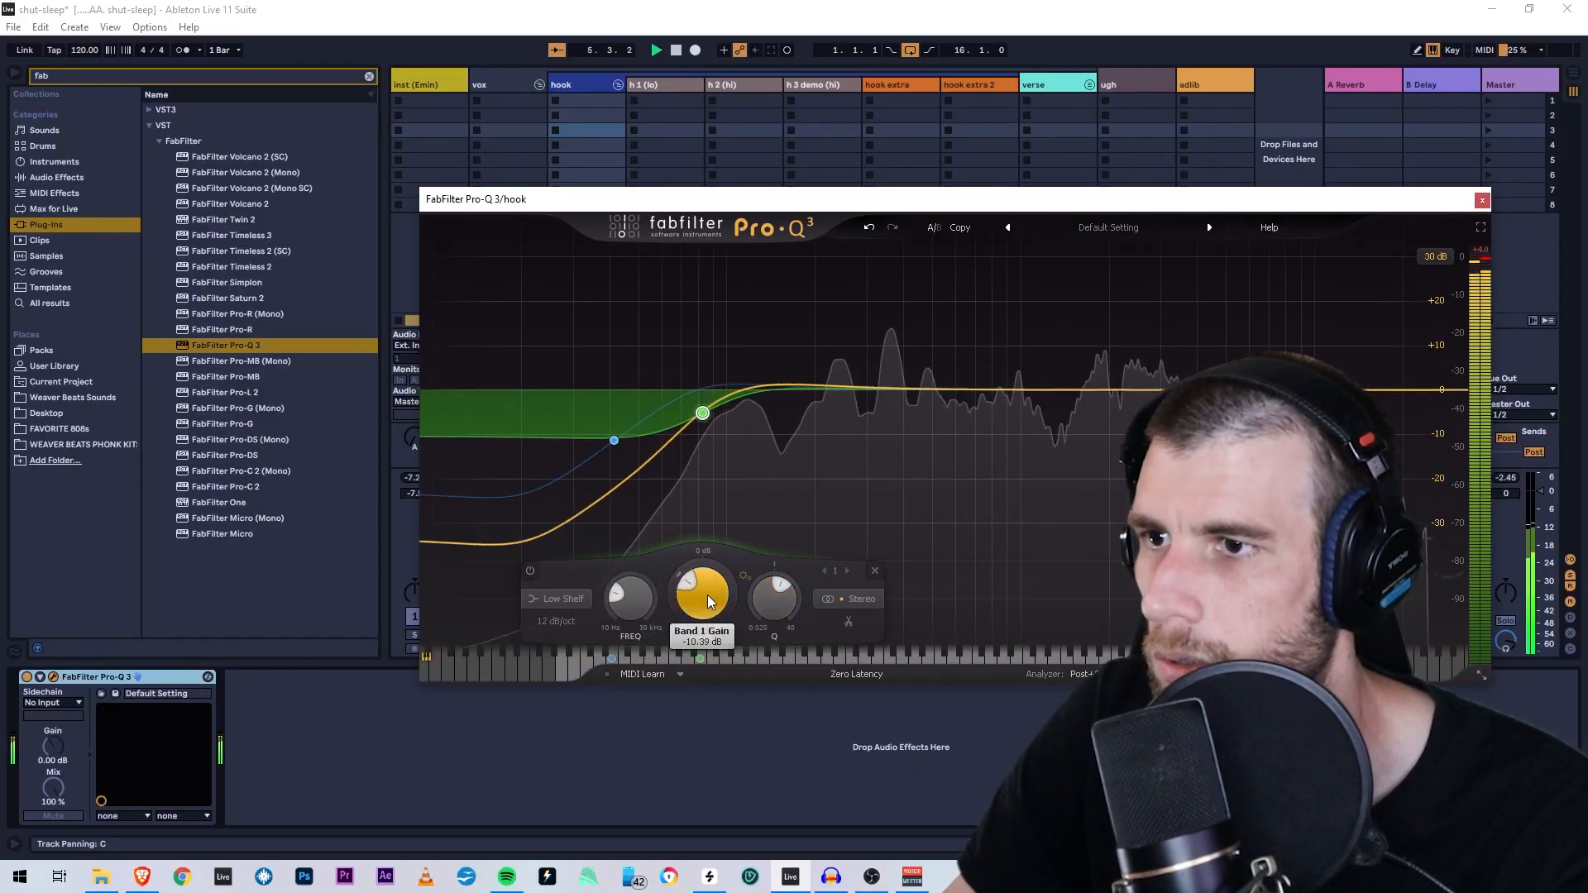
- Reduce the hook EQ's gain scale to about 87% during playback and close the plug-in window
drag(678, 206, 881, 154)
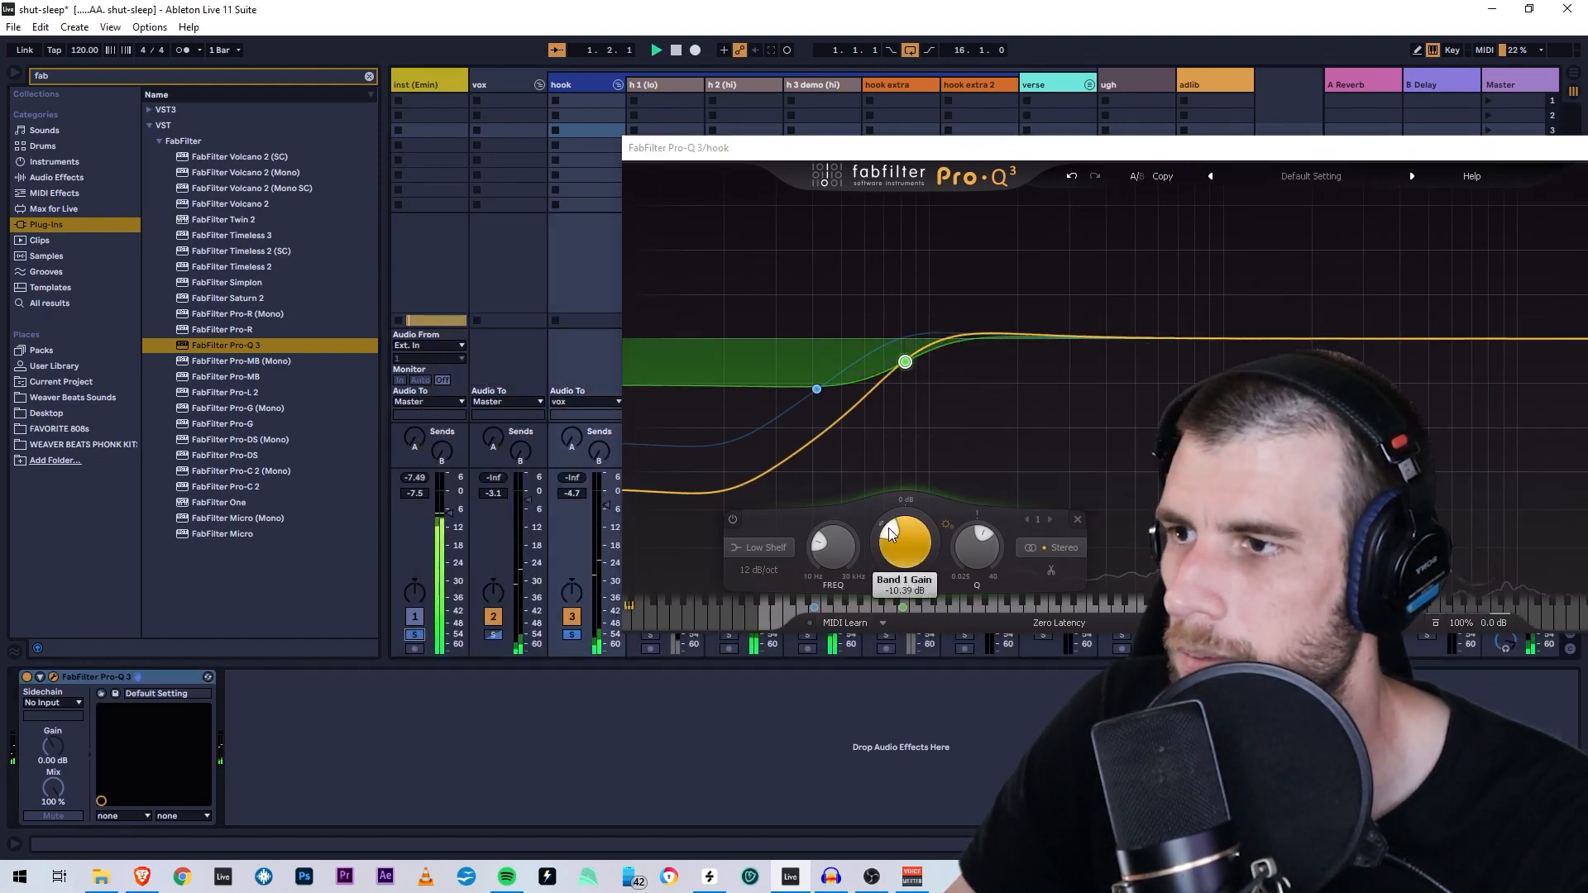
drag(1208, 147, 788, 133)
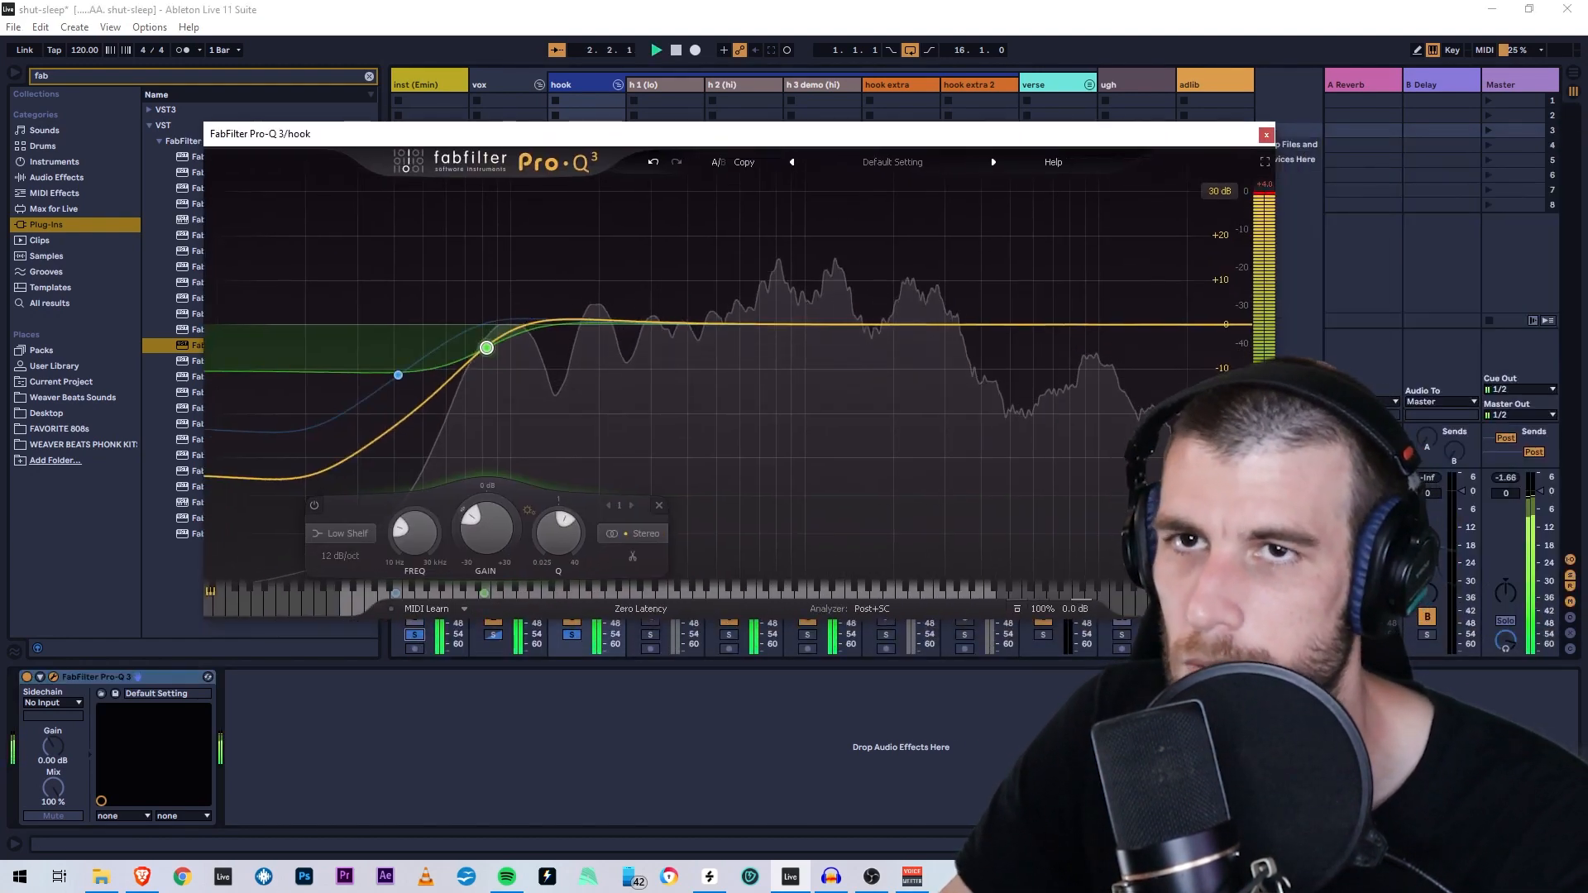
scroll(1042, 616, down, 2)
scroll(1042, 616, up, 1)
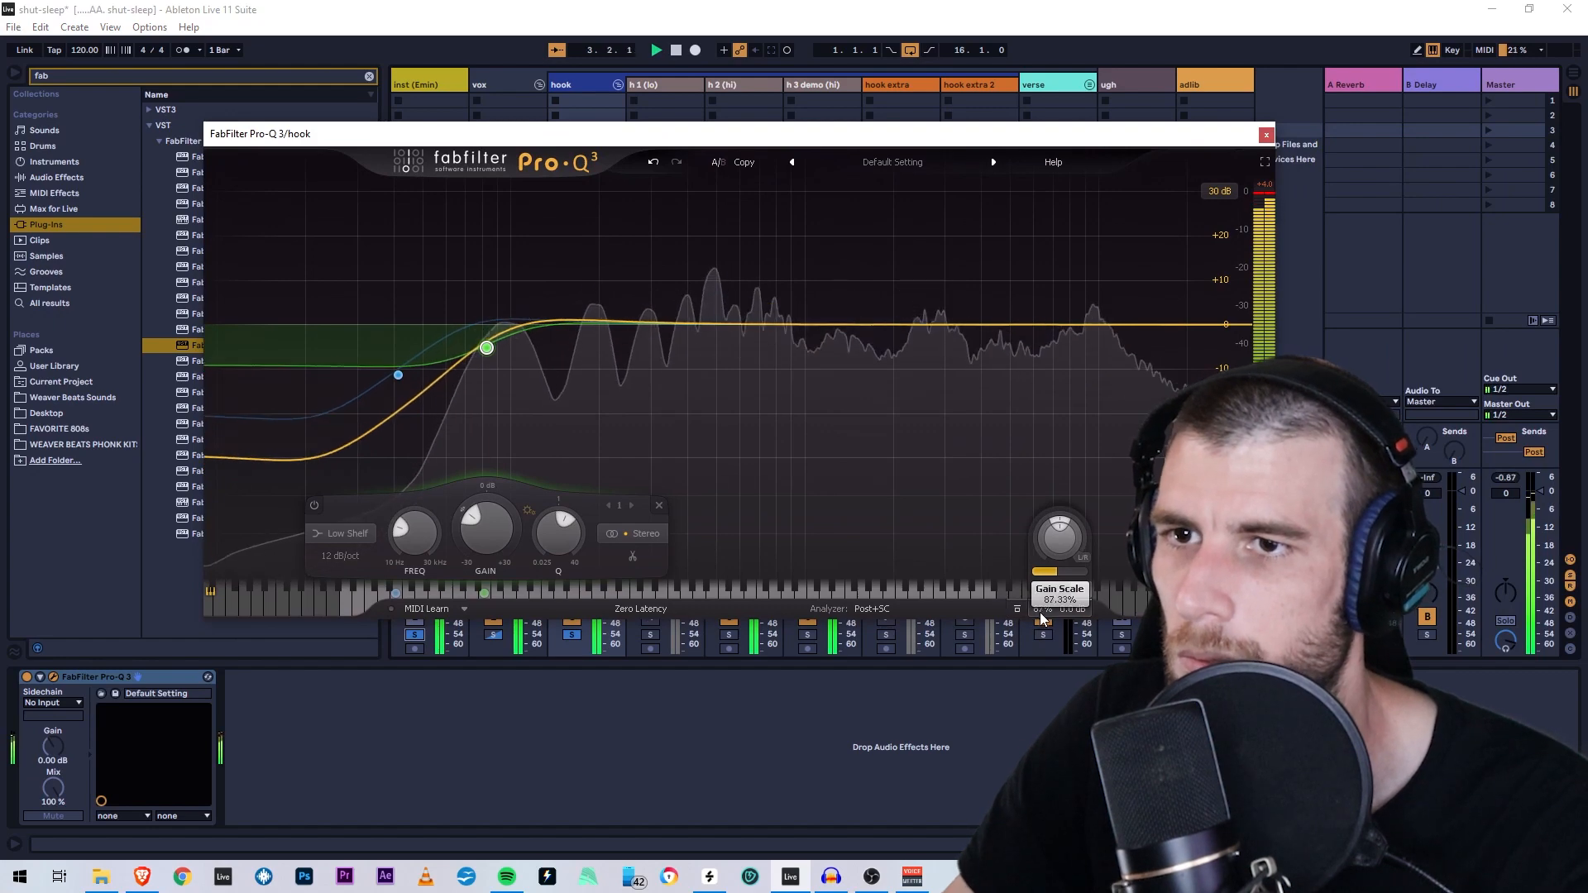
click(1266, 135)
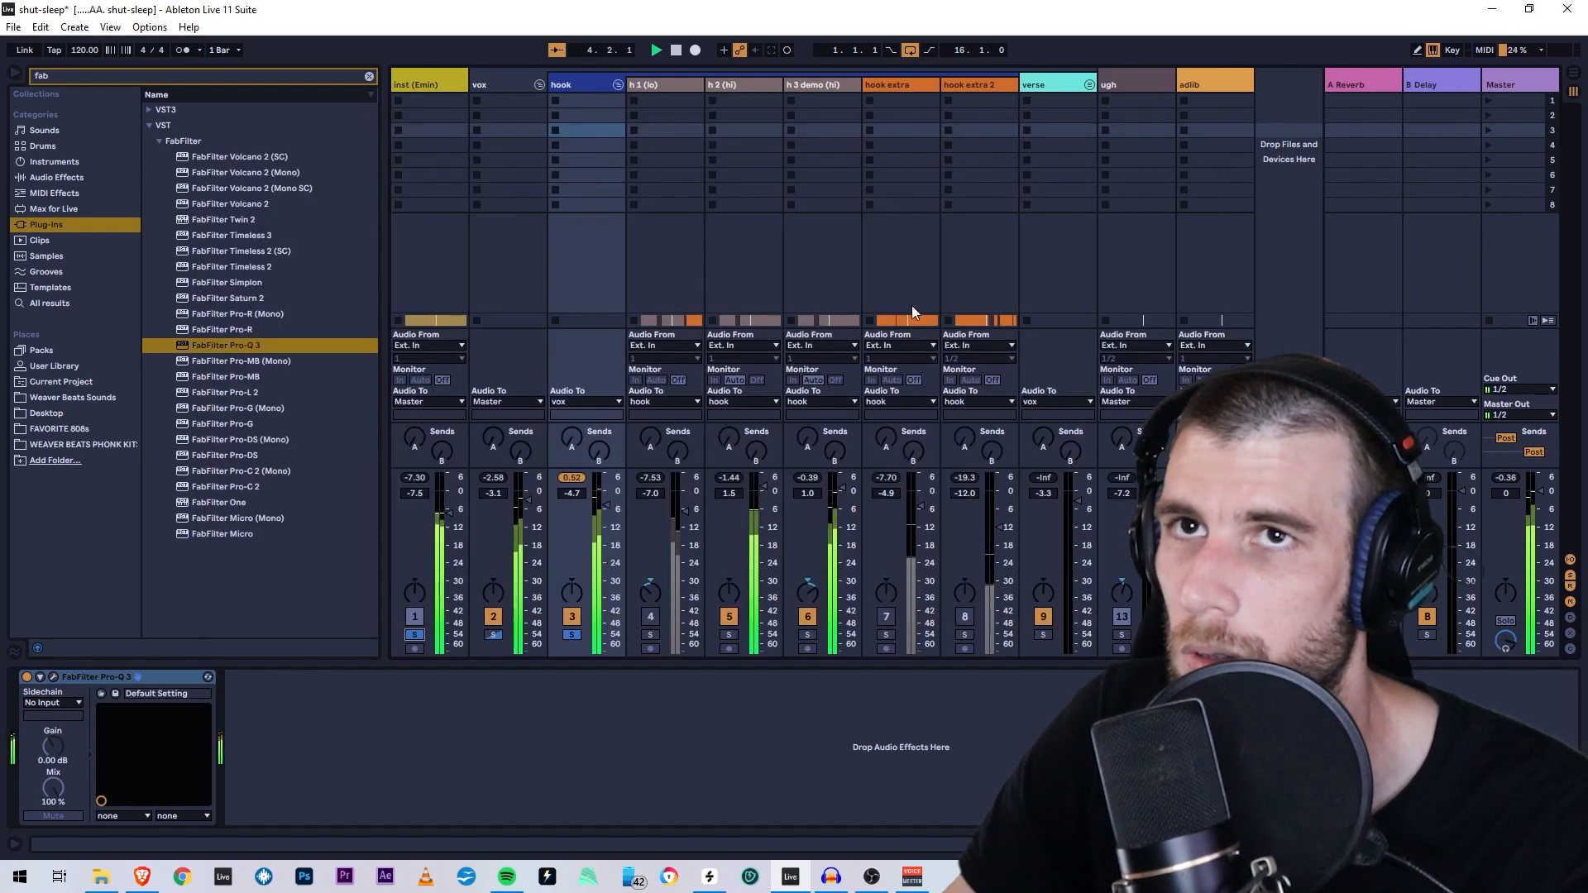
- Move the Pro-Q 3 from the hook group to h 1 (lo) and copy it onto h 2 (hi) and h 3 demo (hi)
click(616, 262)
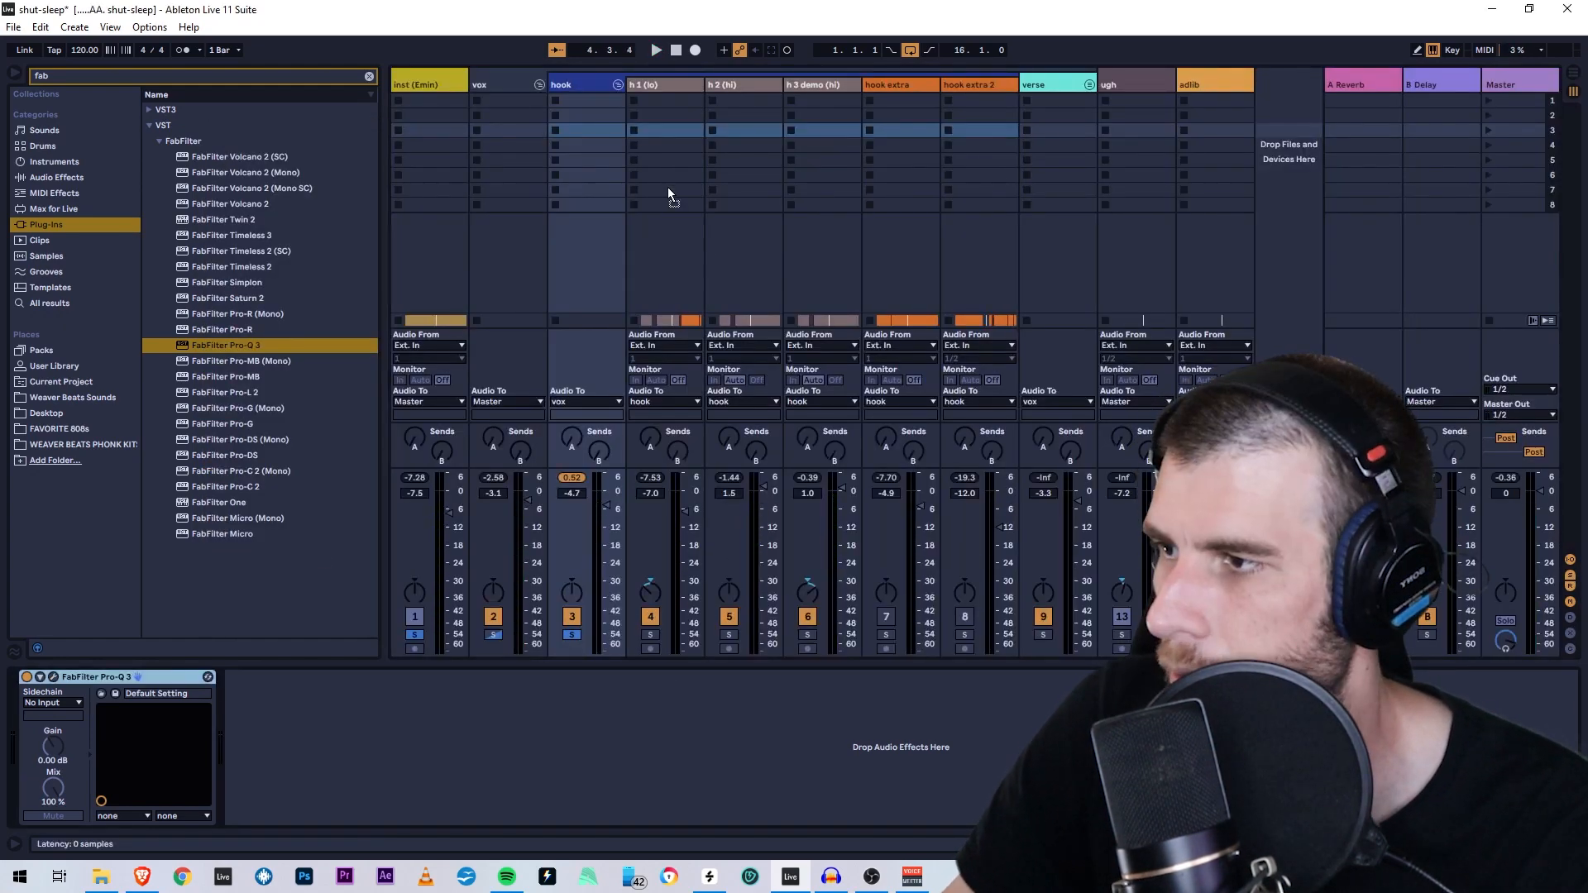
click(666, 84)
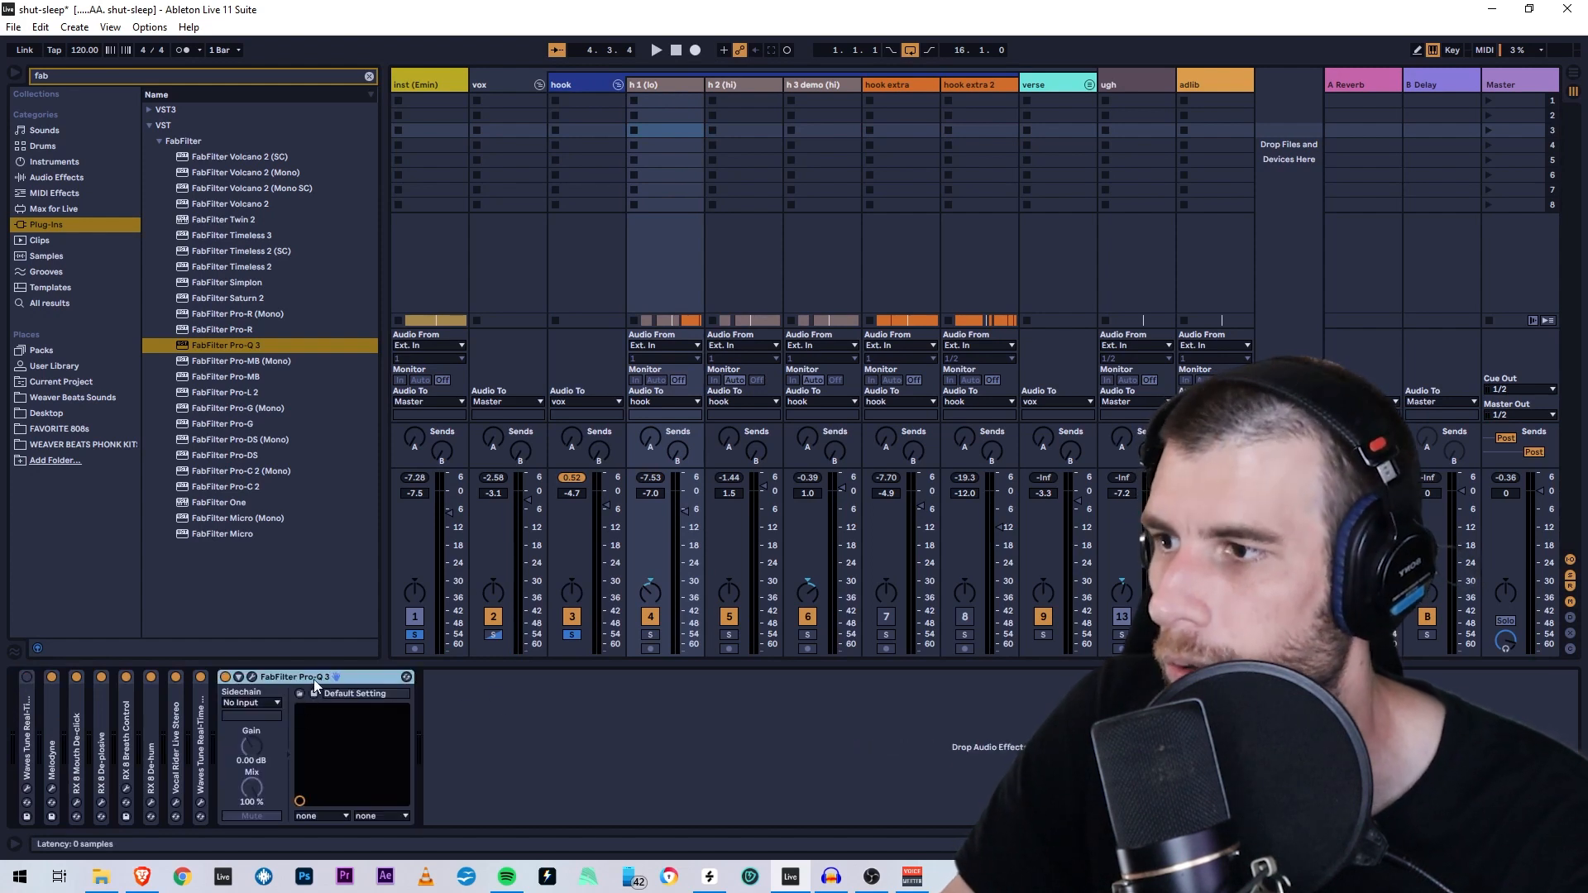
click(754, 82)
click(819, 84)
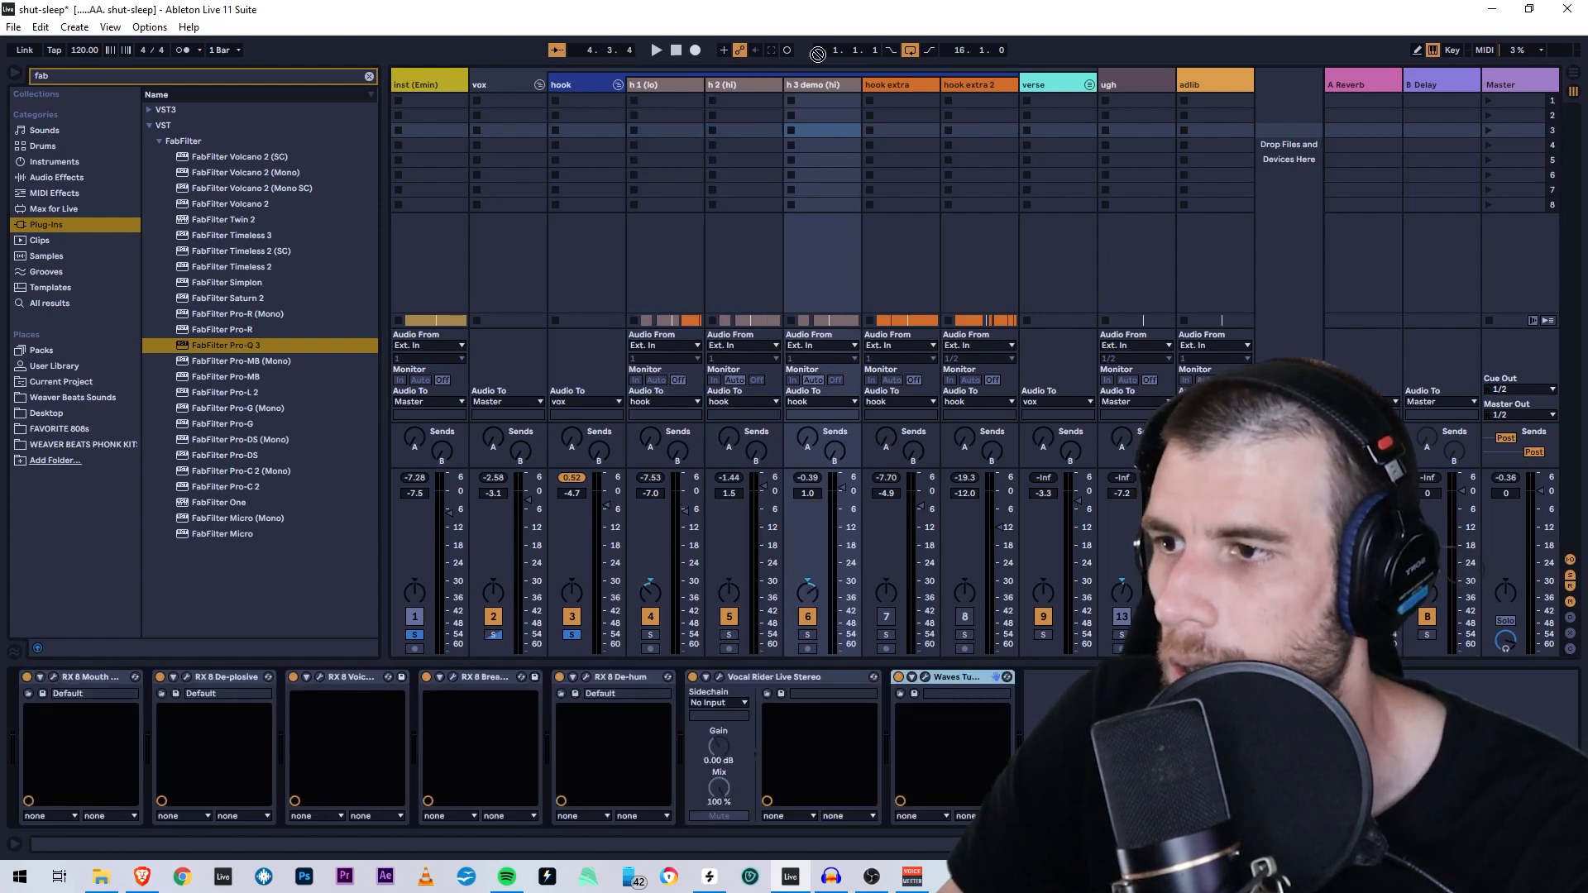
click(604, 86)
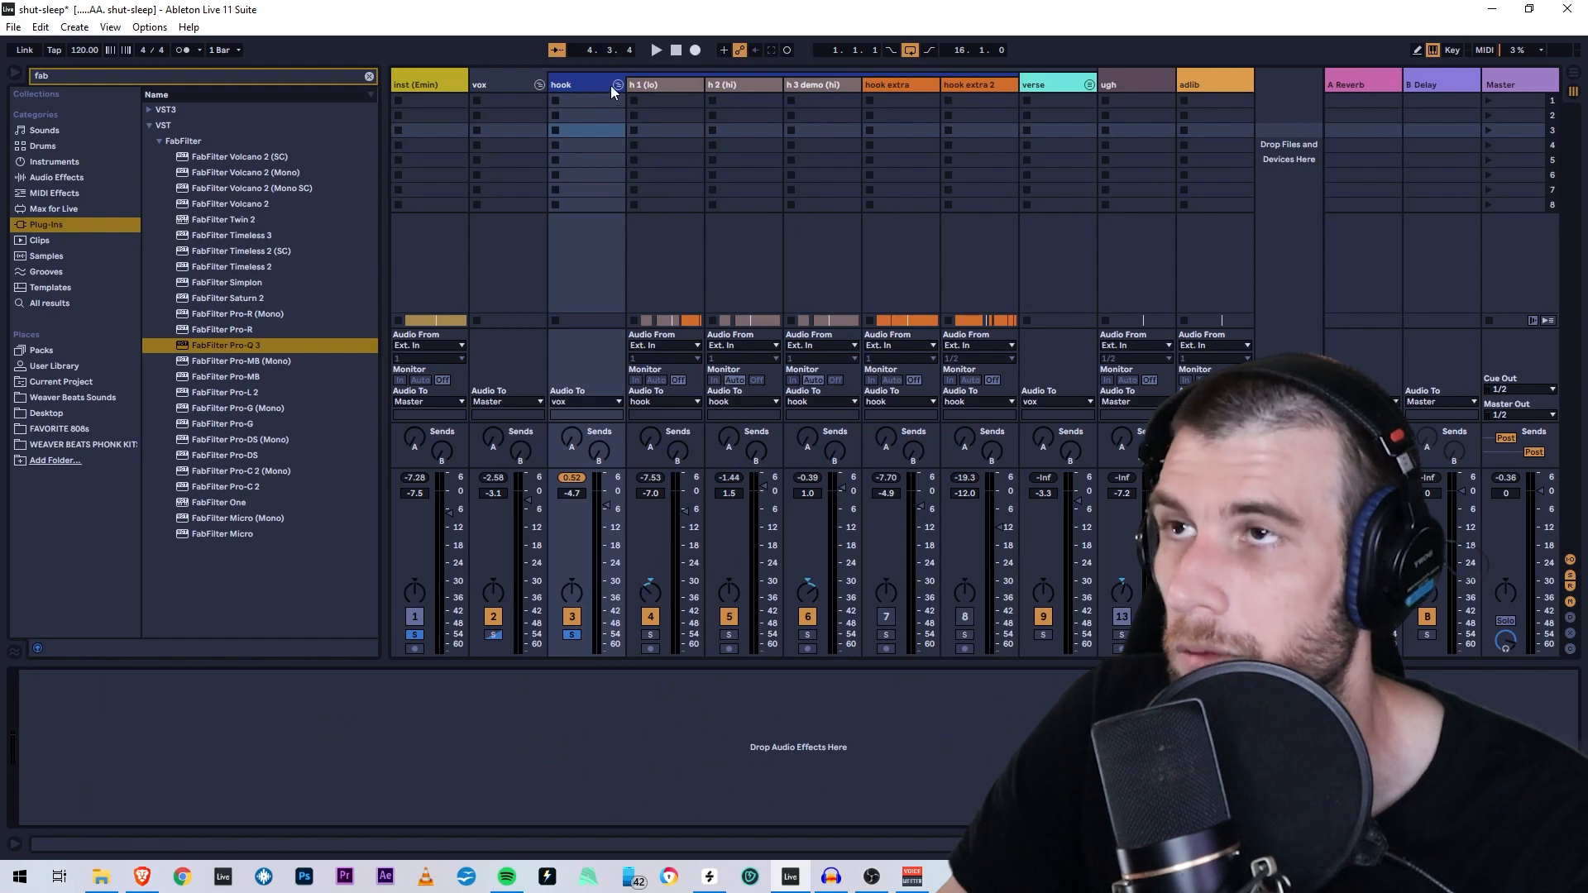
click(644, 90)
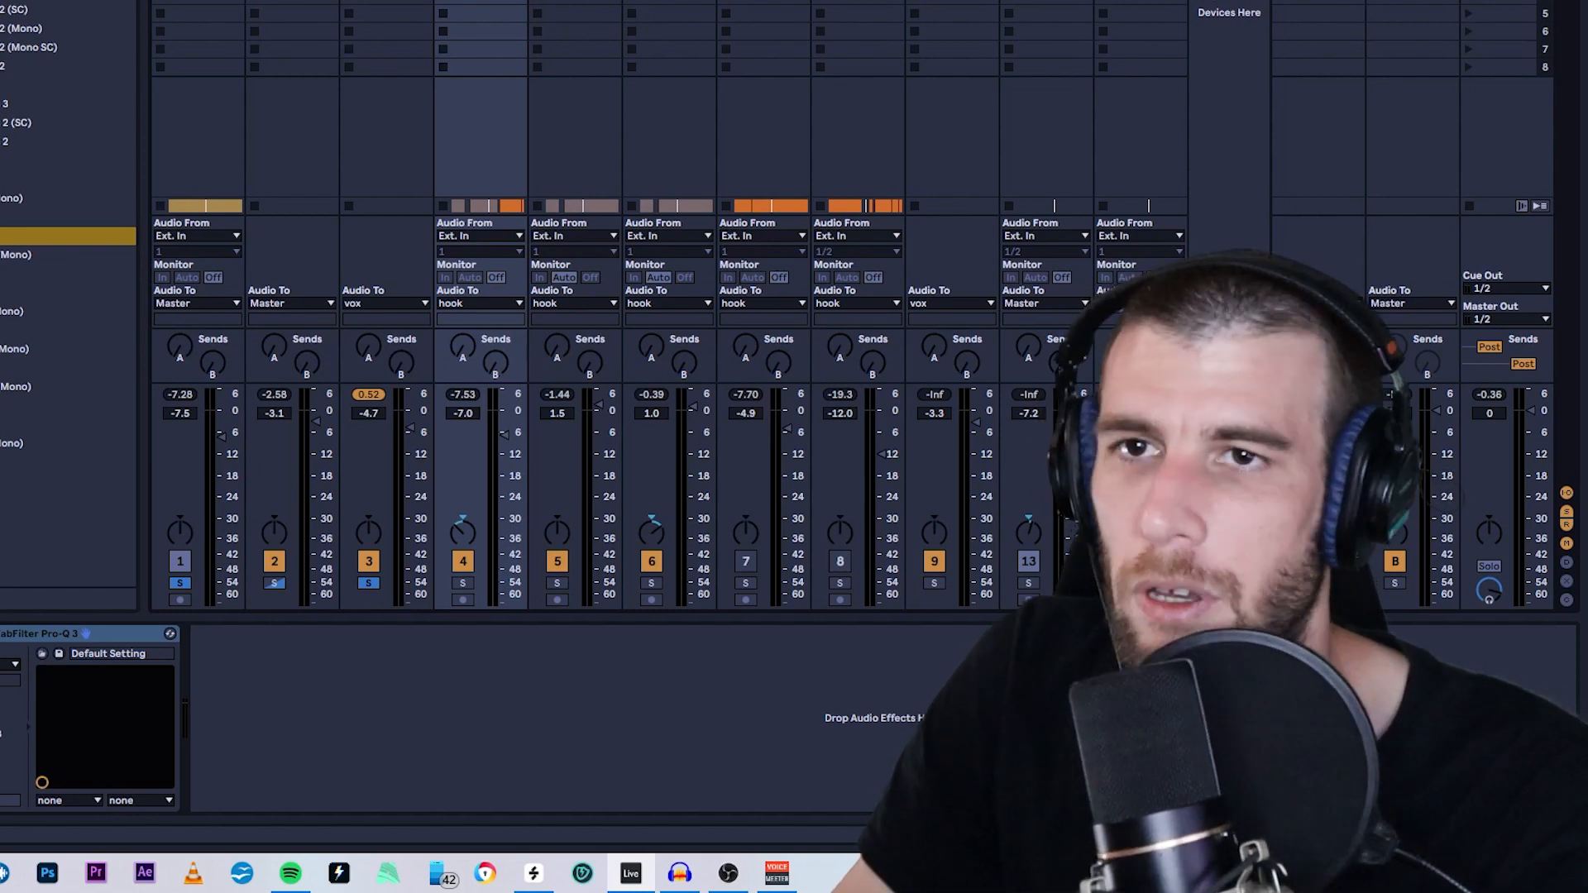
- Set the volume of h 1 (lo) to -2.8 dB and h 3 demo (hi) to 0.6 dB during playback, and fold the hook group
key(space)
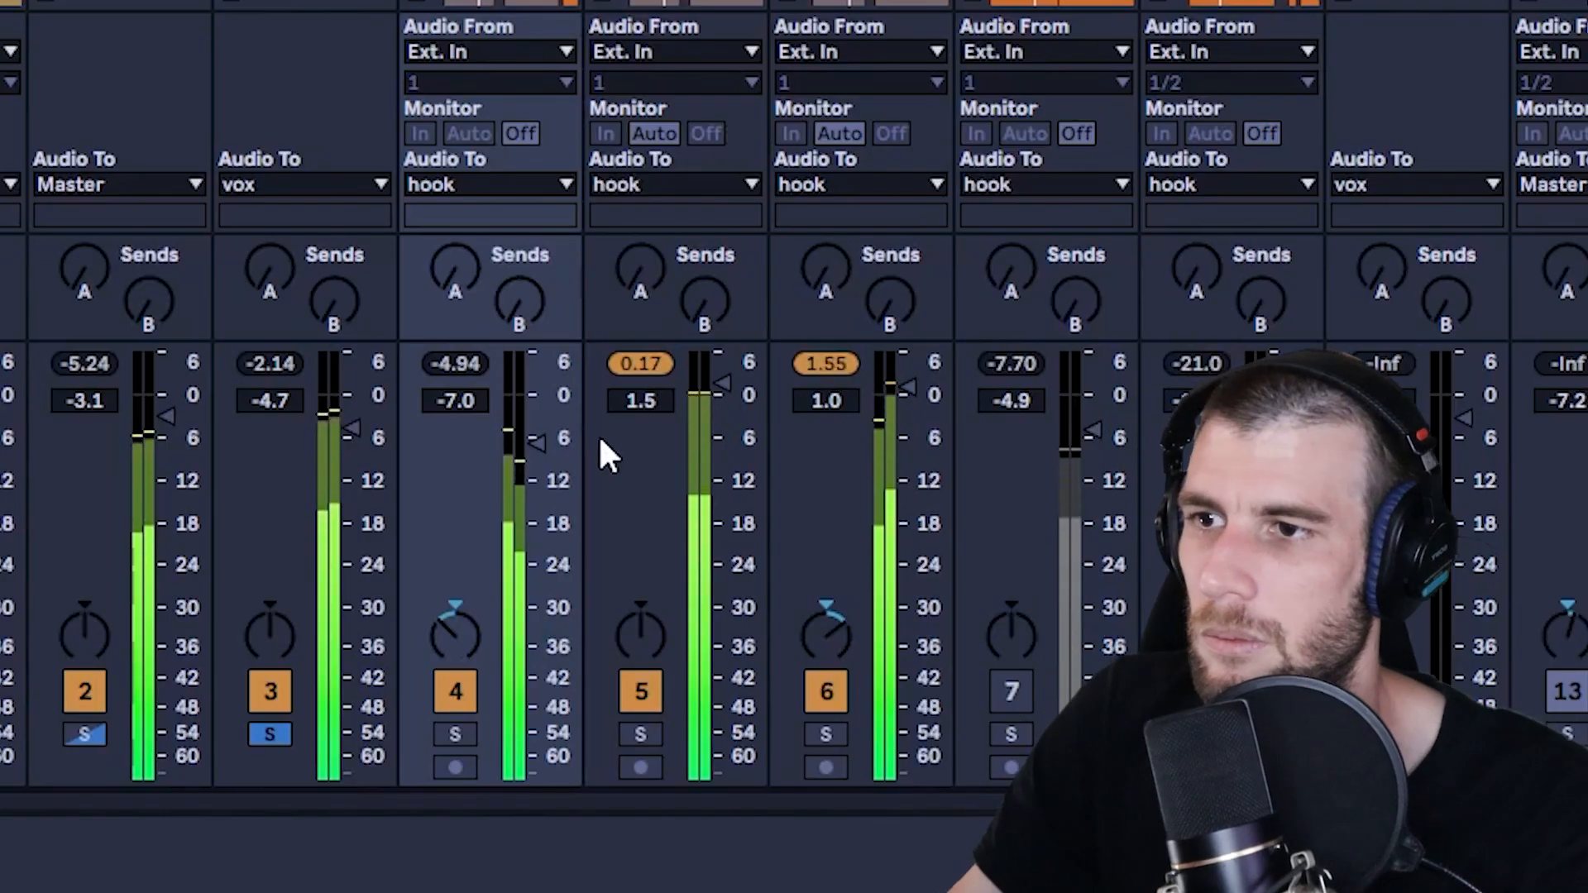
drag(533, 447, 536, 434)
drag(915, 385, 911, 389)
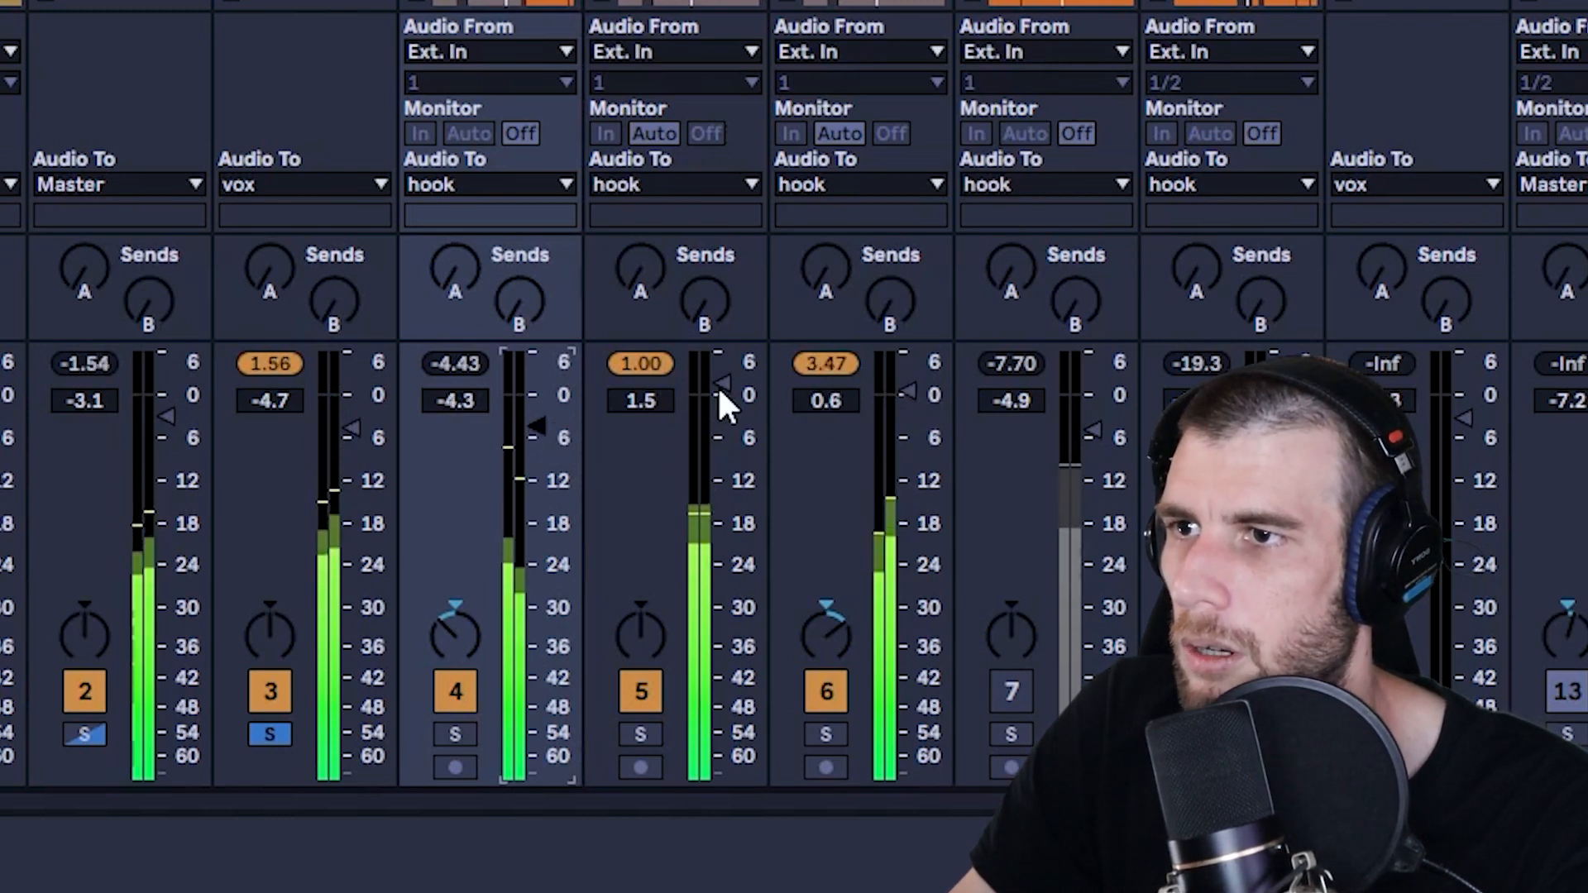
drag(533, 418, 543, 410)
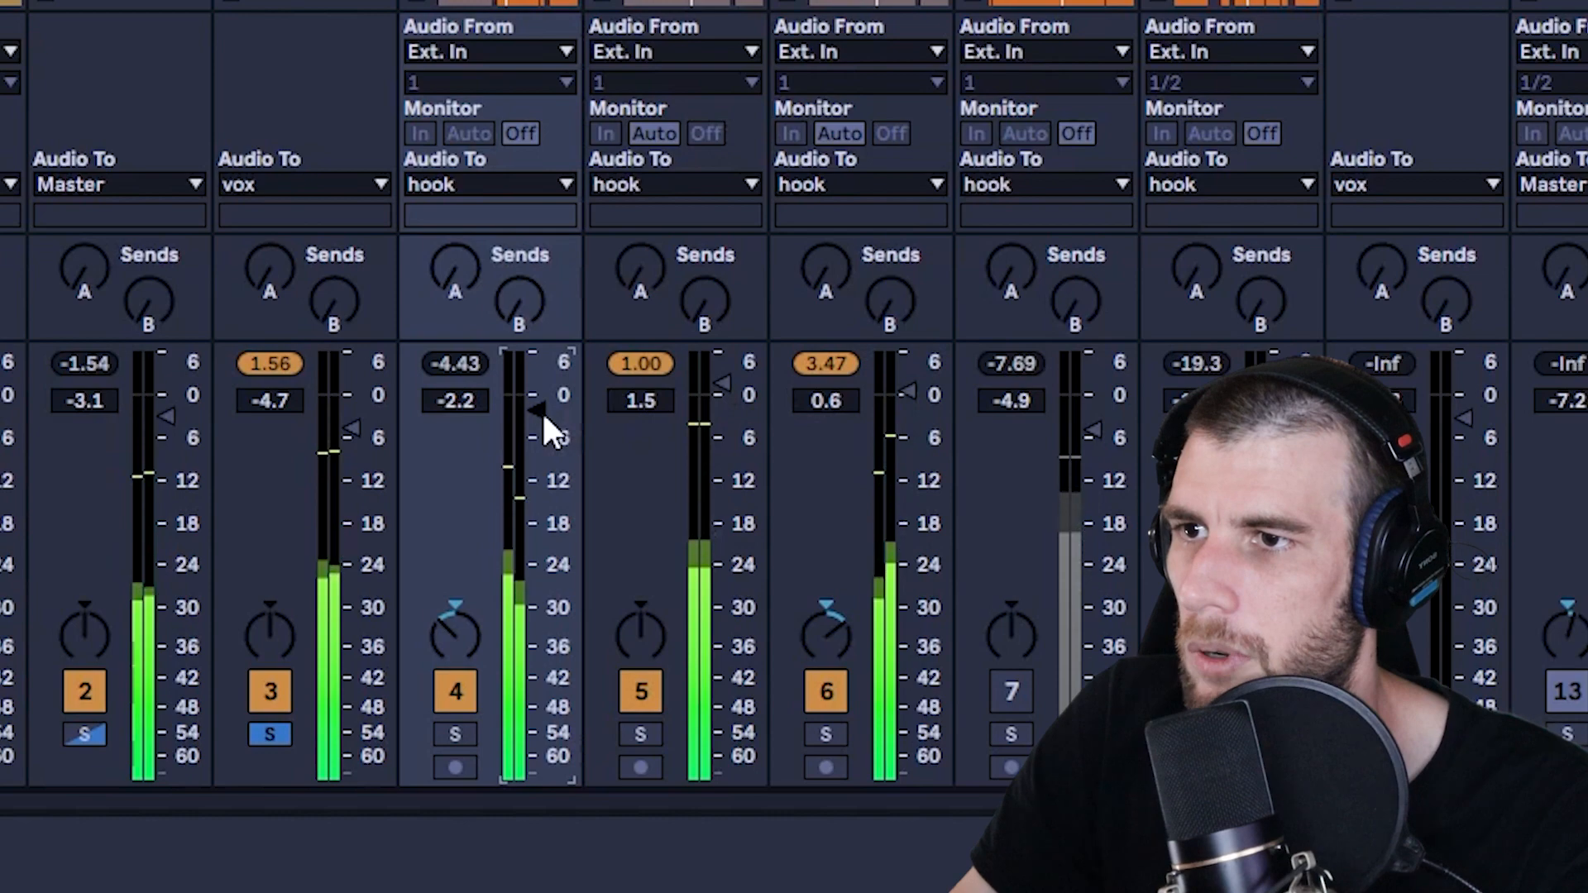
click(619, 81)
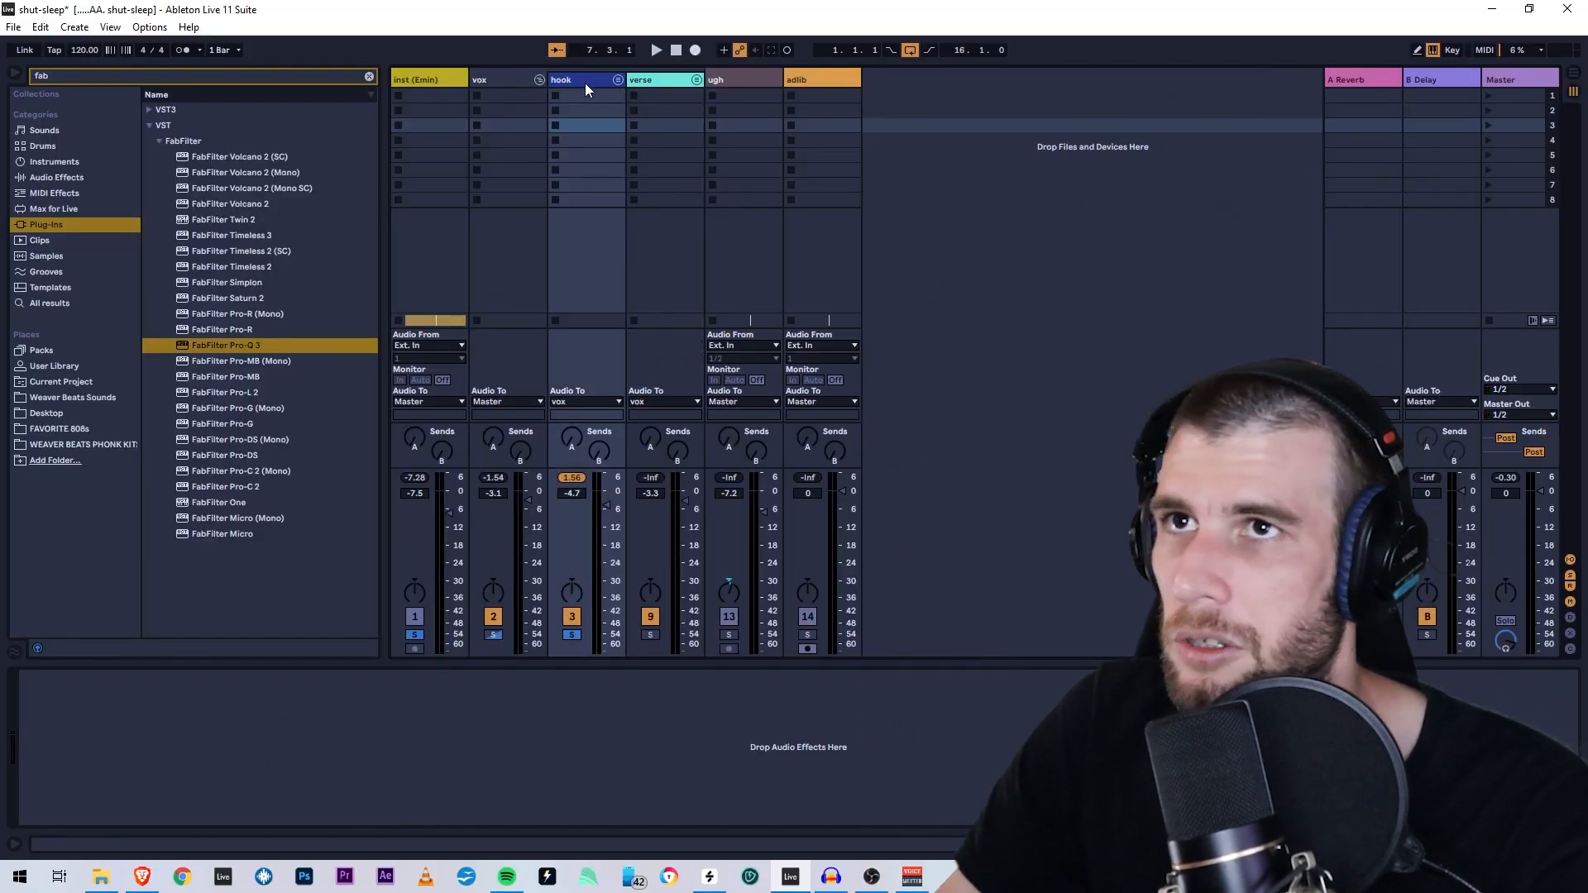
- Unfold the hook group in the Arrangement and search the plug-ins for "vocalign"
key(Tab)
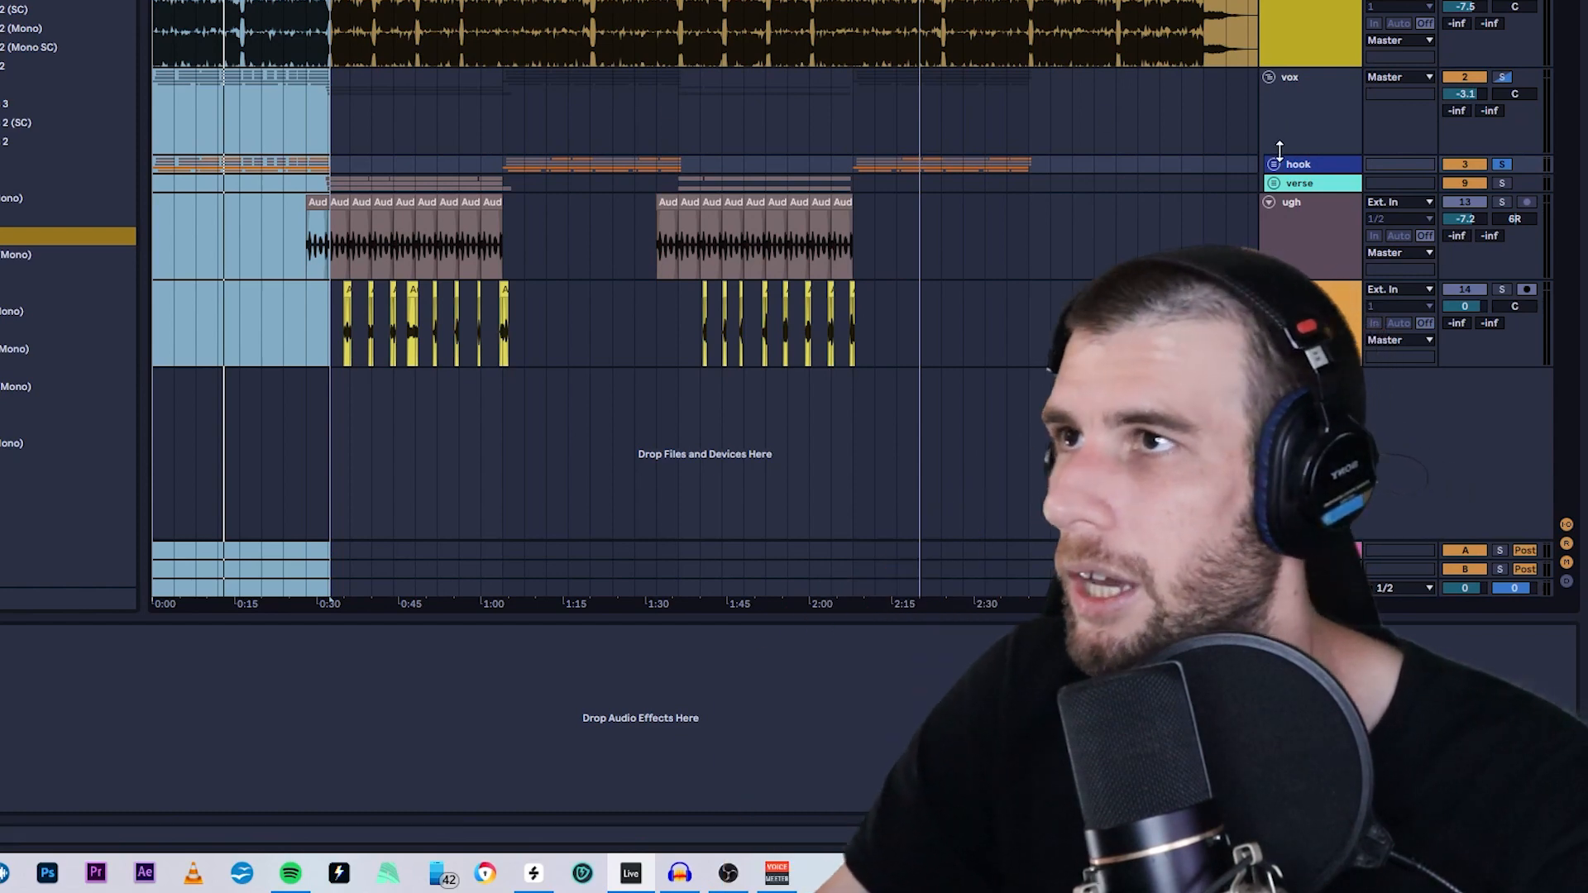
click(1273, 163)
scroll(1193, 211, down, 2)
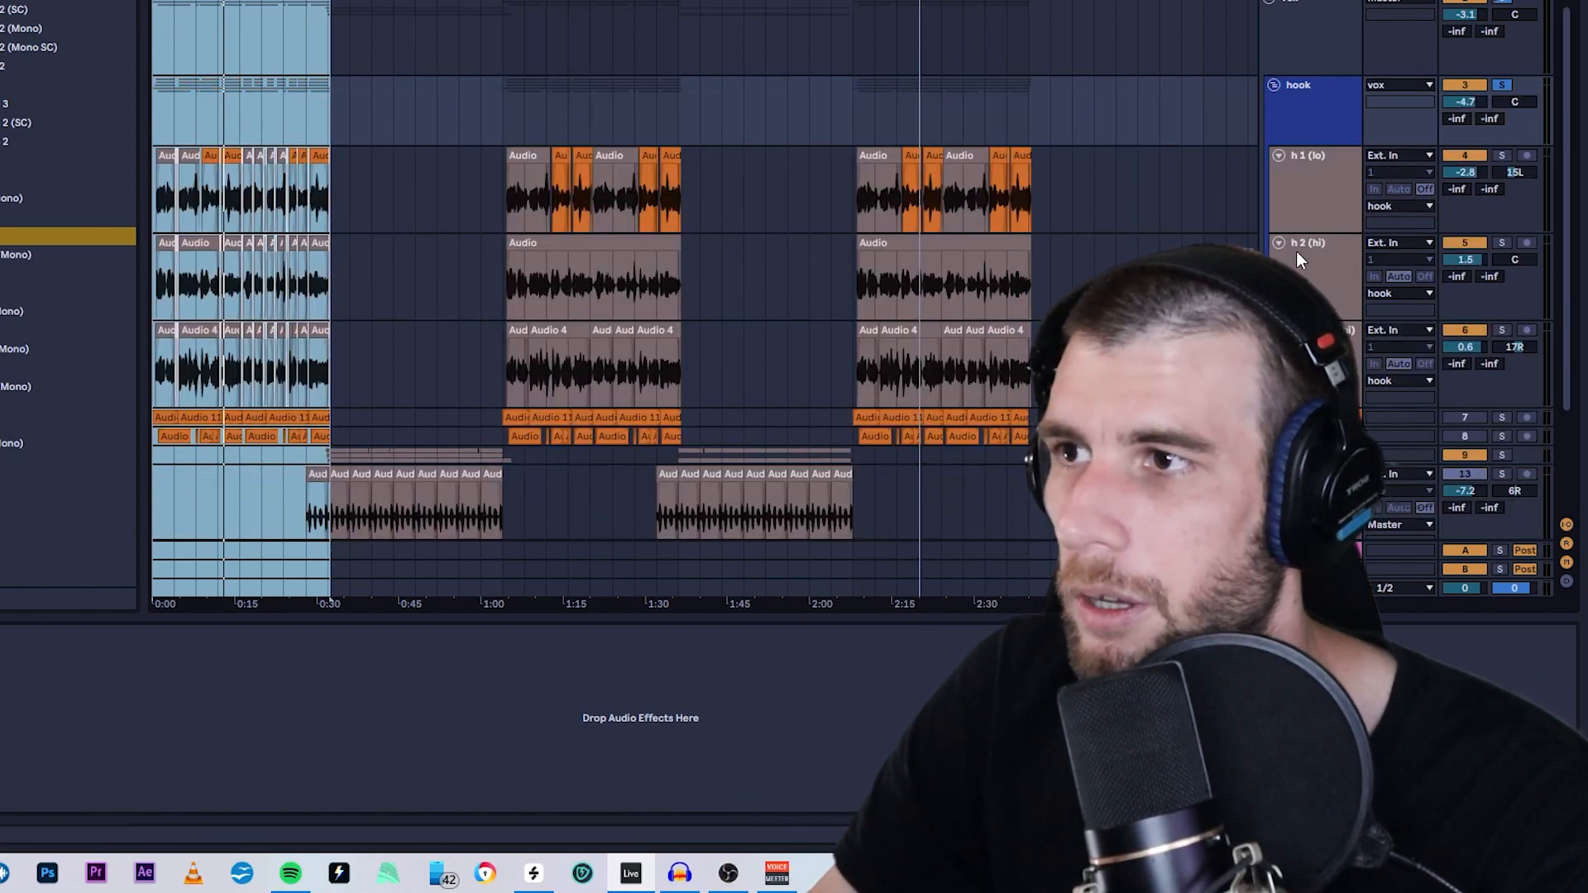
key(ctrl+f)
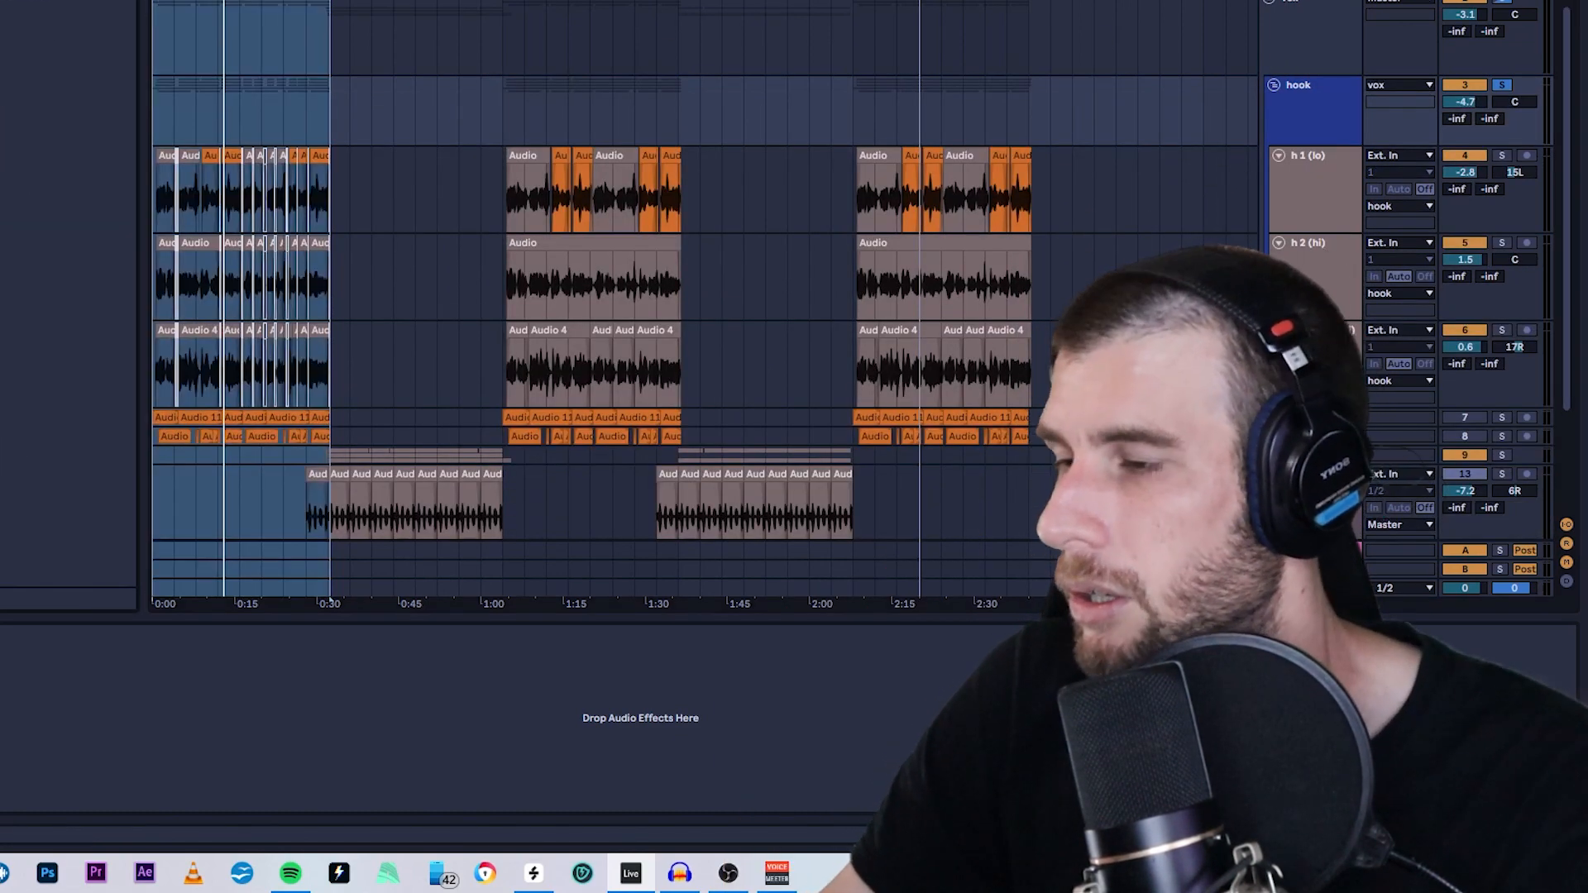
key(BackSpace)
key(BackSpace)
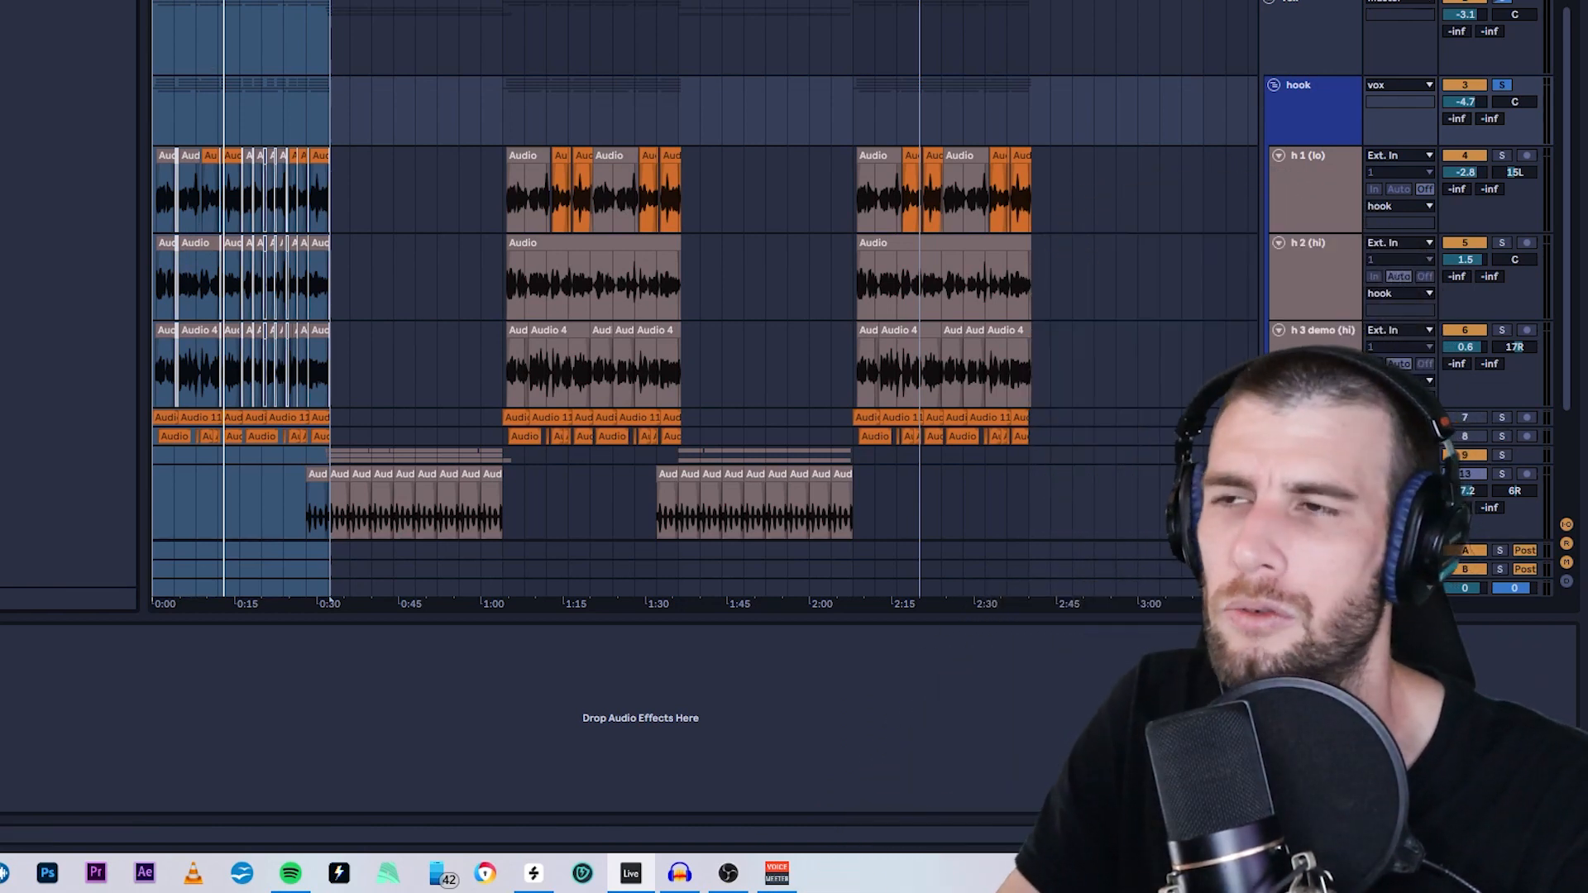
- Review the effect chains on the h 1 (lo), h 2 (hi) and h 3 demo (hi) tracks
click(1283, 192)
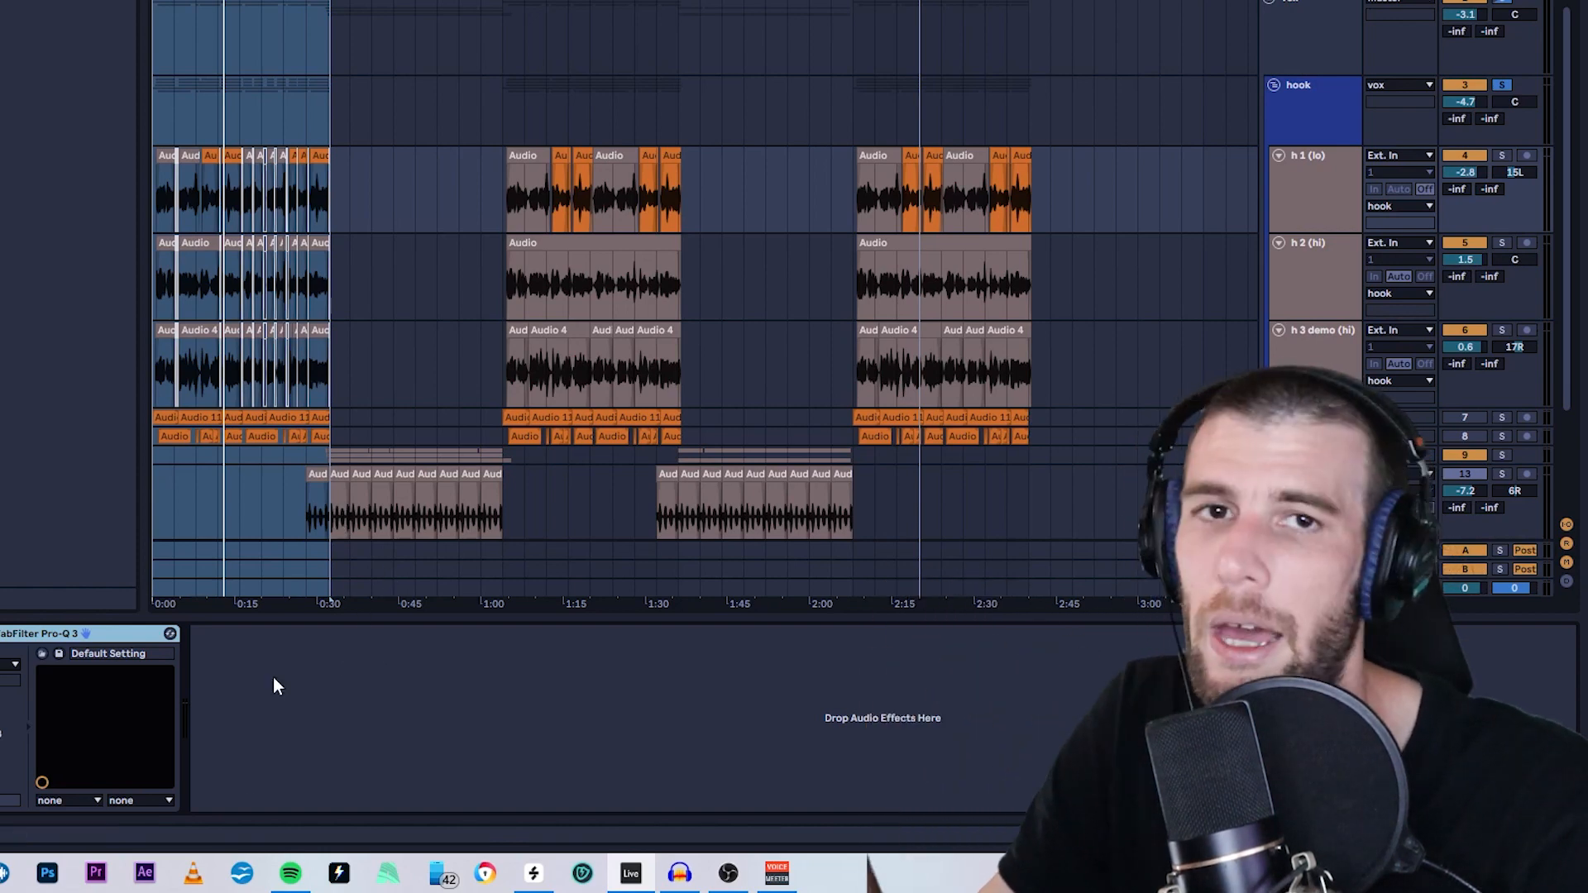
click(286, 702)
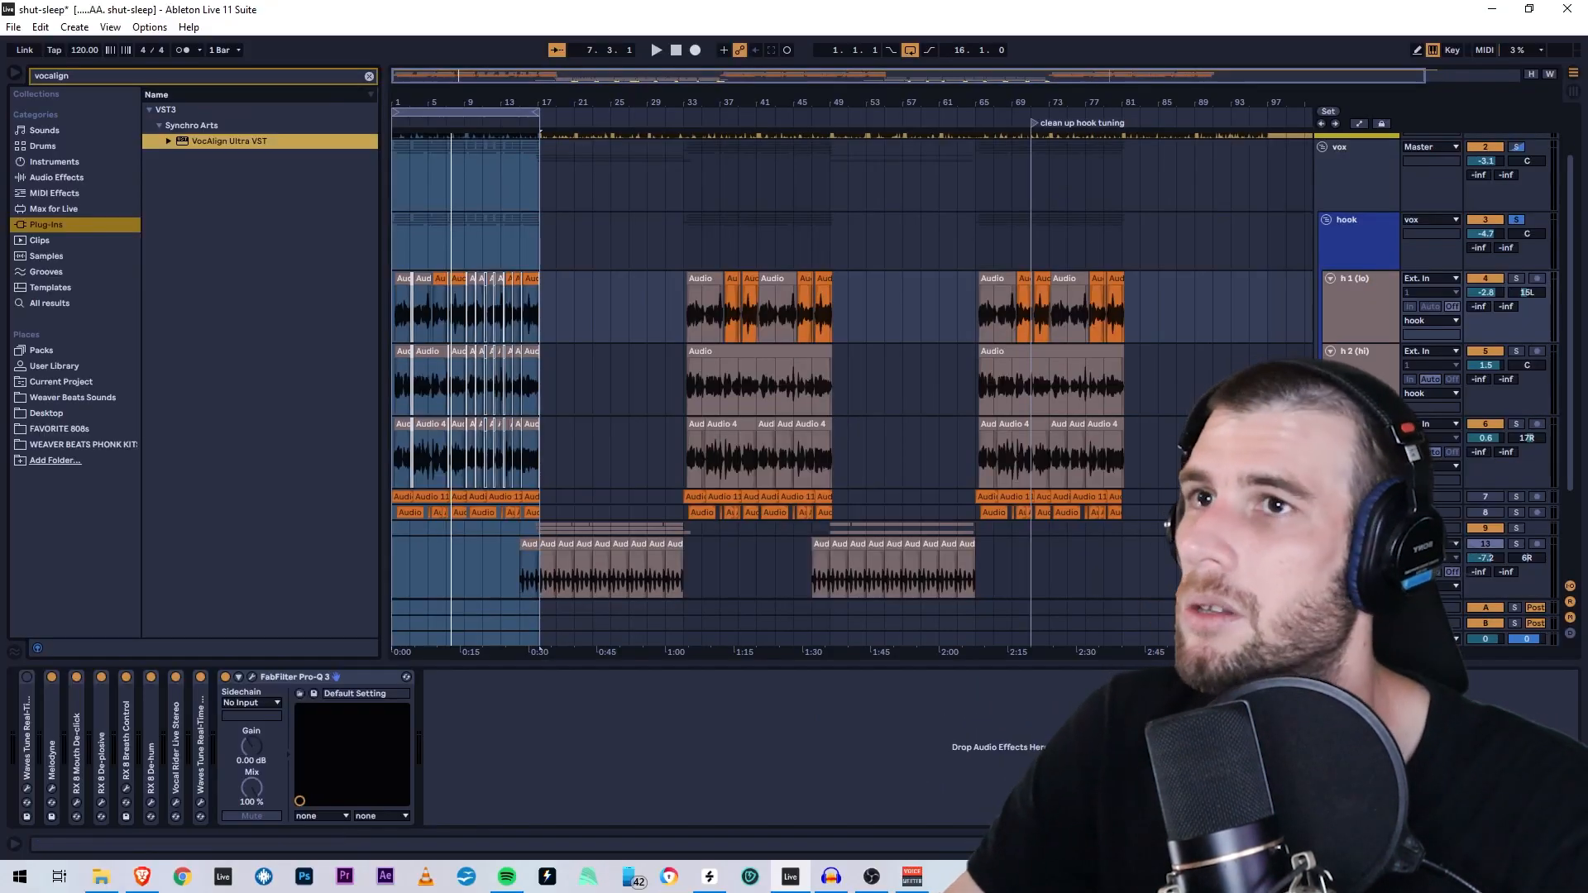
click(1299, 269)
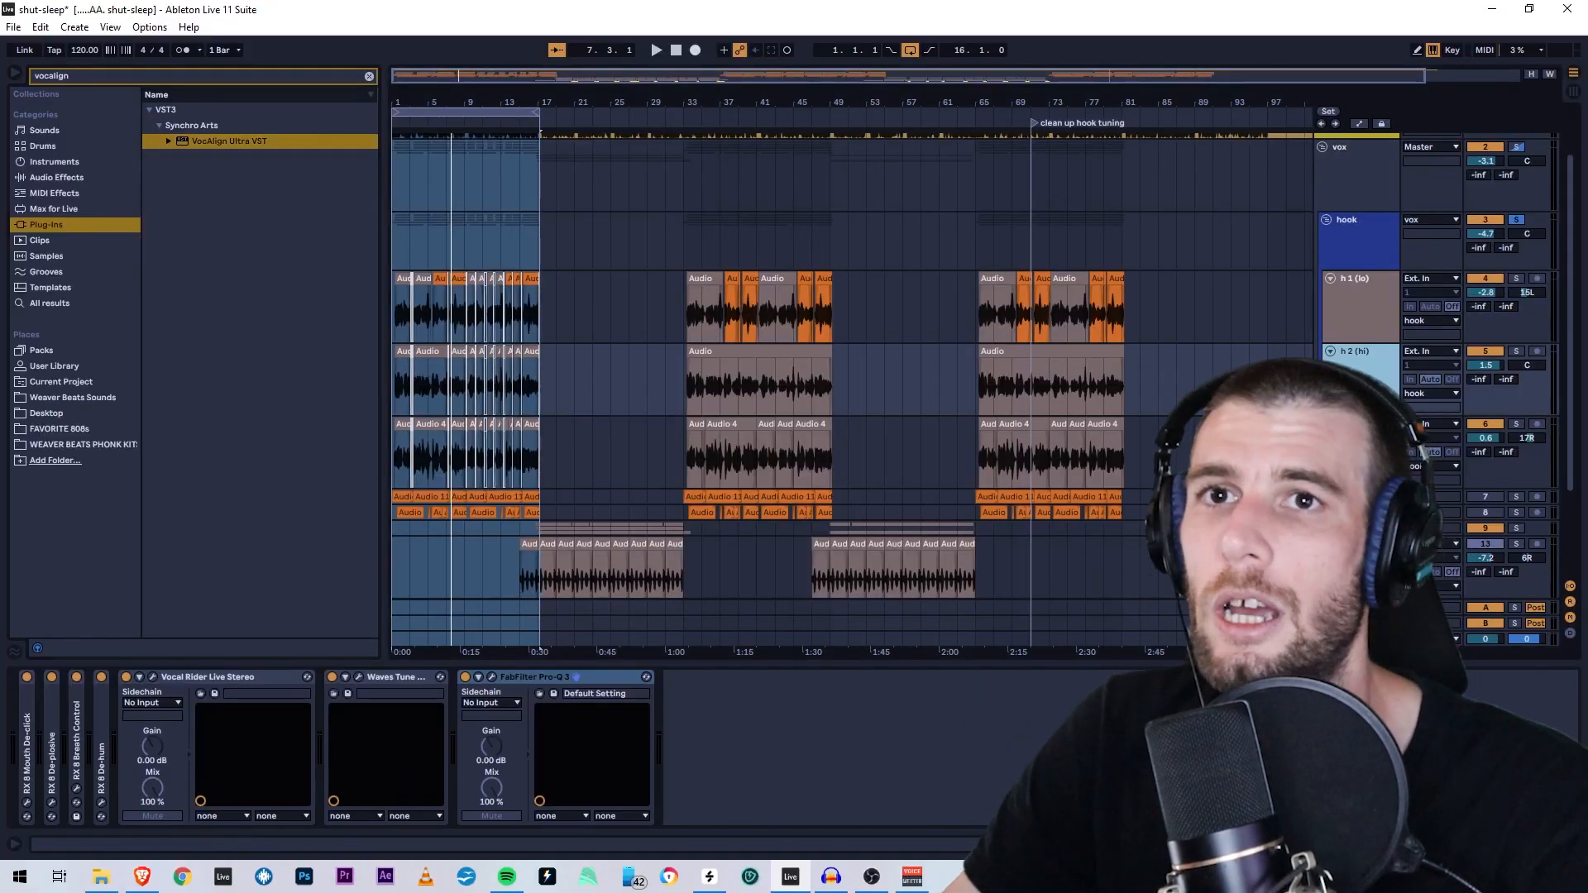
scroll(1299, 269, down, 1)
click(1363, 283)
click(1357, 352)
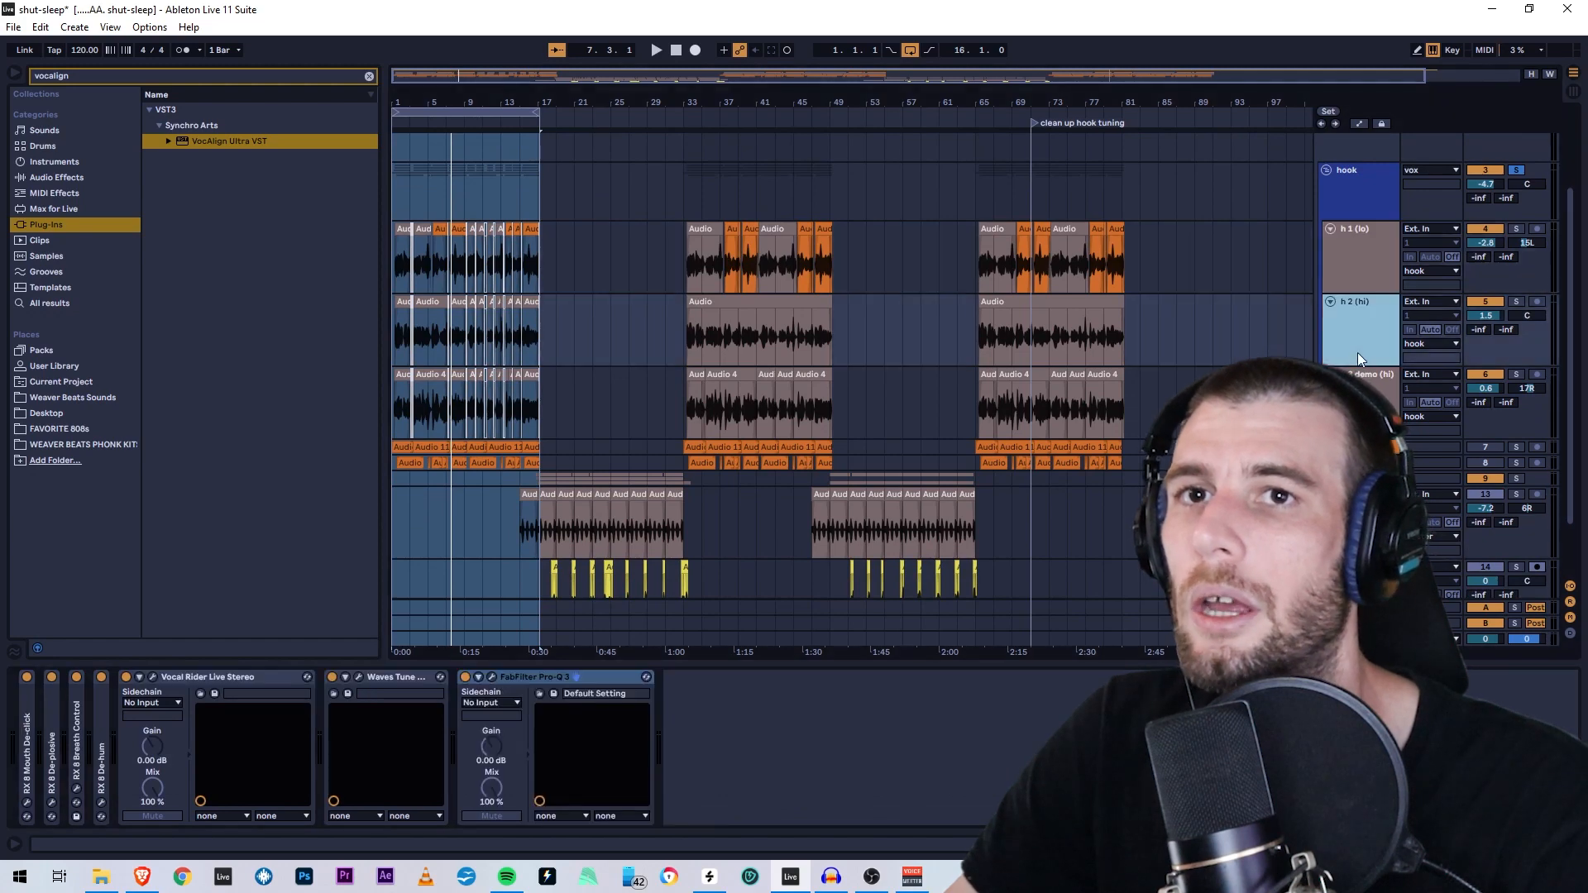
click(1360, 384)
click(1352, 340)
click(1353, 385)
click(1348, 328)
- Load VocAlign Ultra VST on h 3 demo (hi), close its window, and load it on h 2 (hi) as well
click(1352, 385)
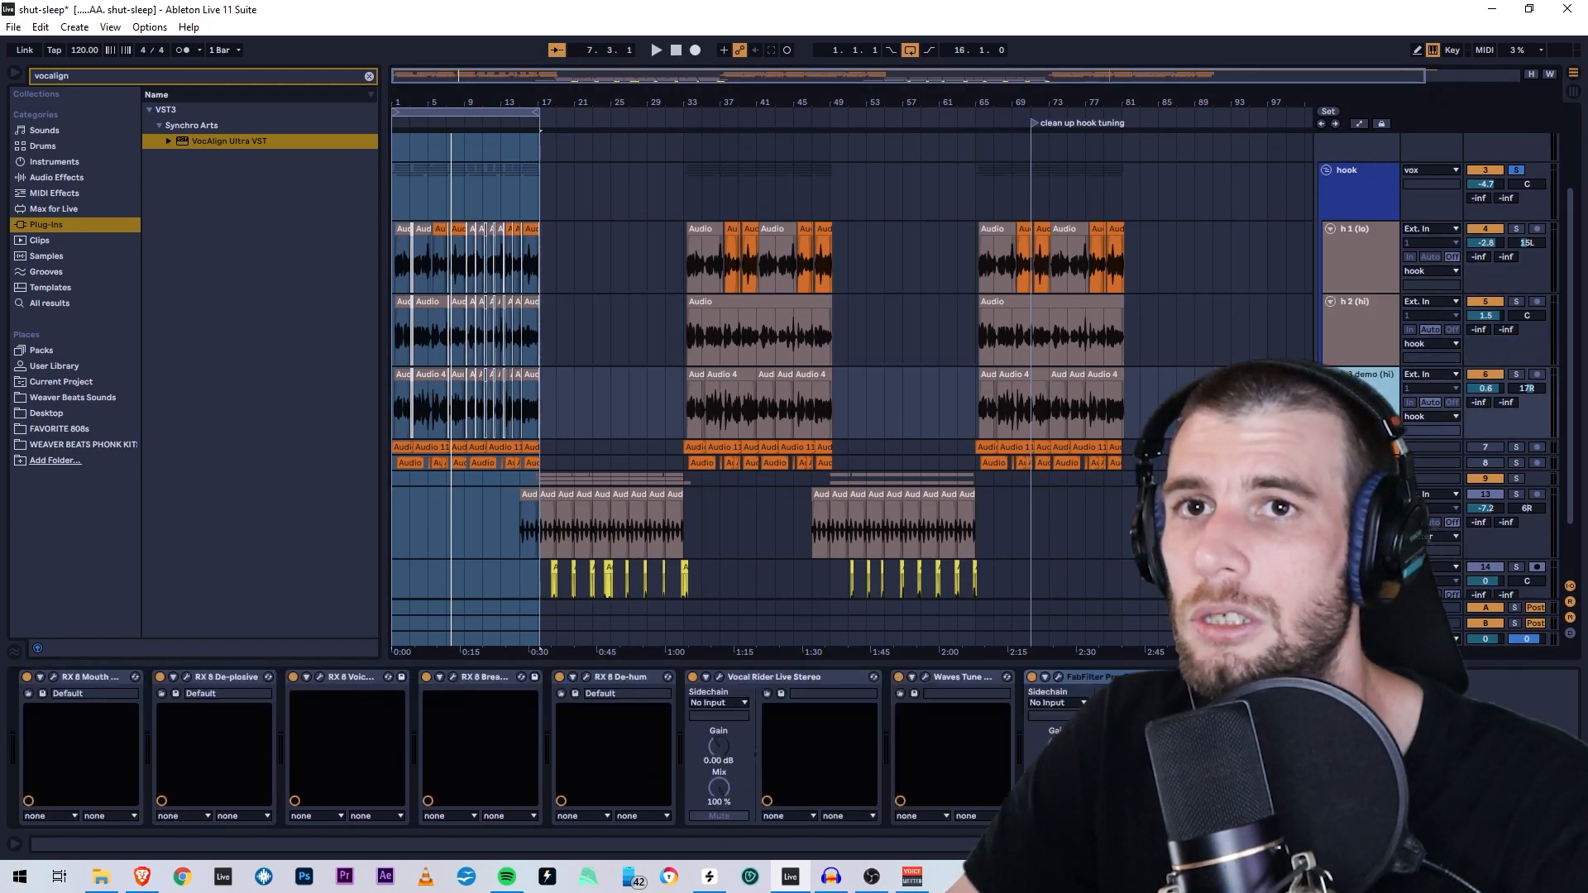
double_click(230, 141)
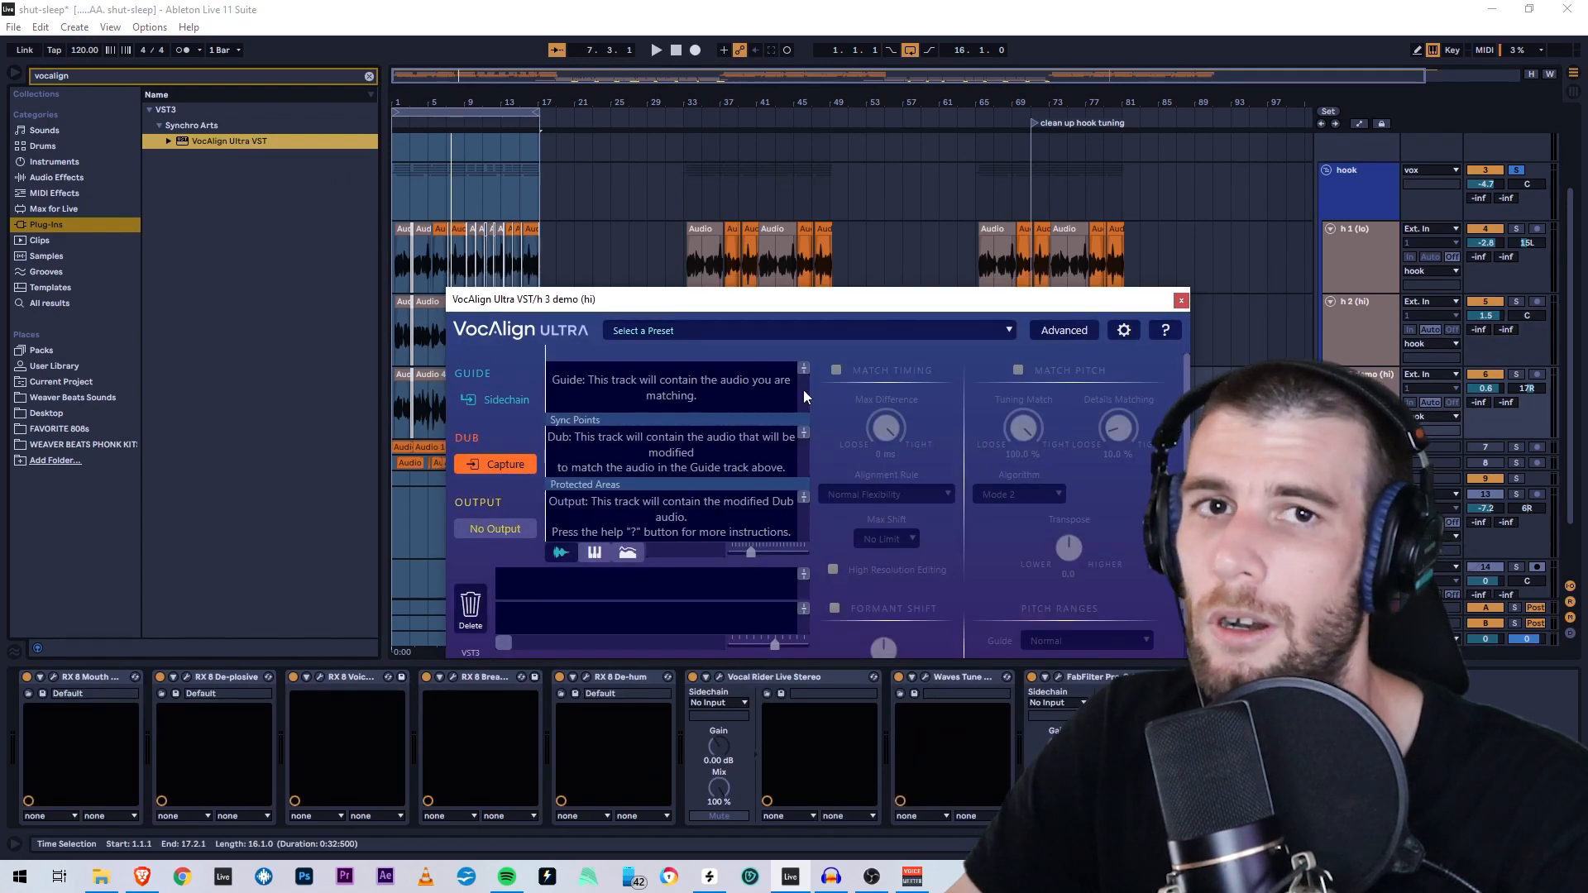
click(1181, 301)
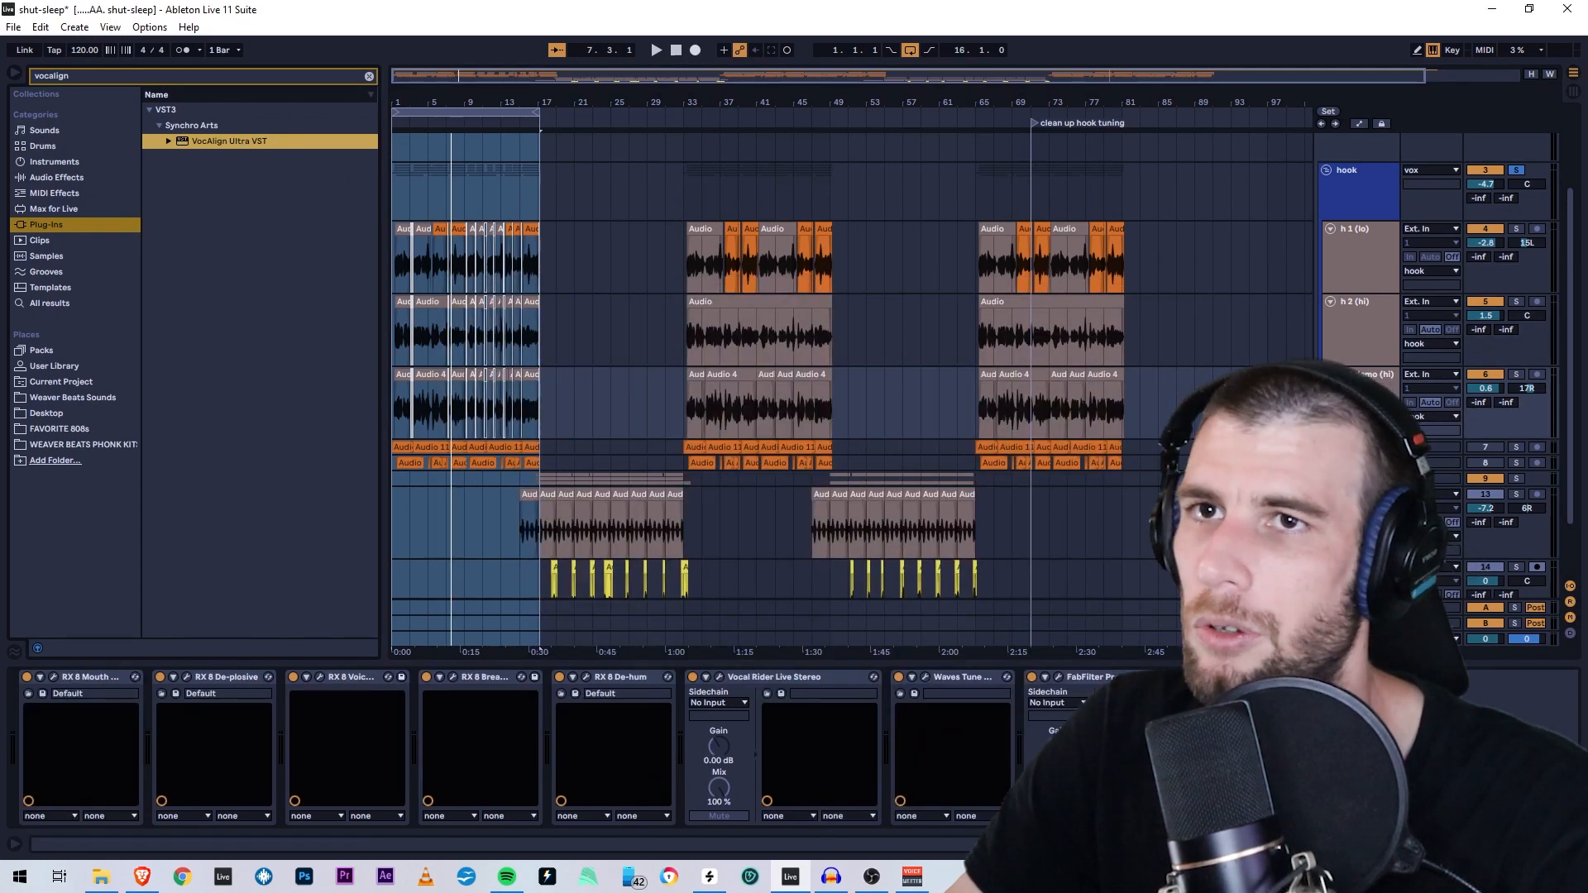
click(1341, 327)
- Extend the arrangement loop to 18 bars and place the VocAlign window clear of the track controls
drag(753, 296, 919, 452)
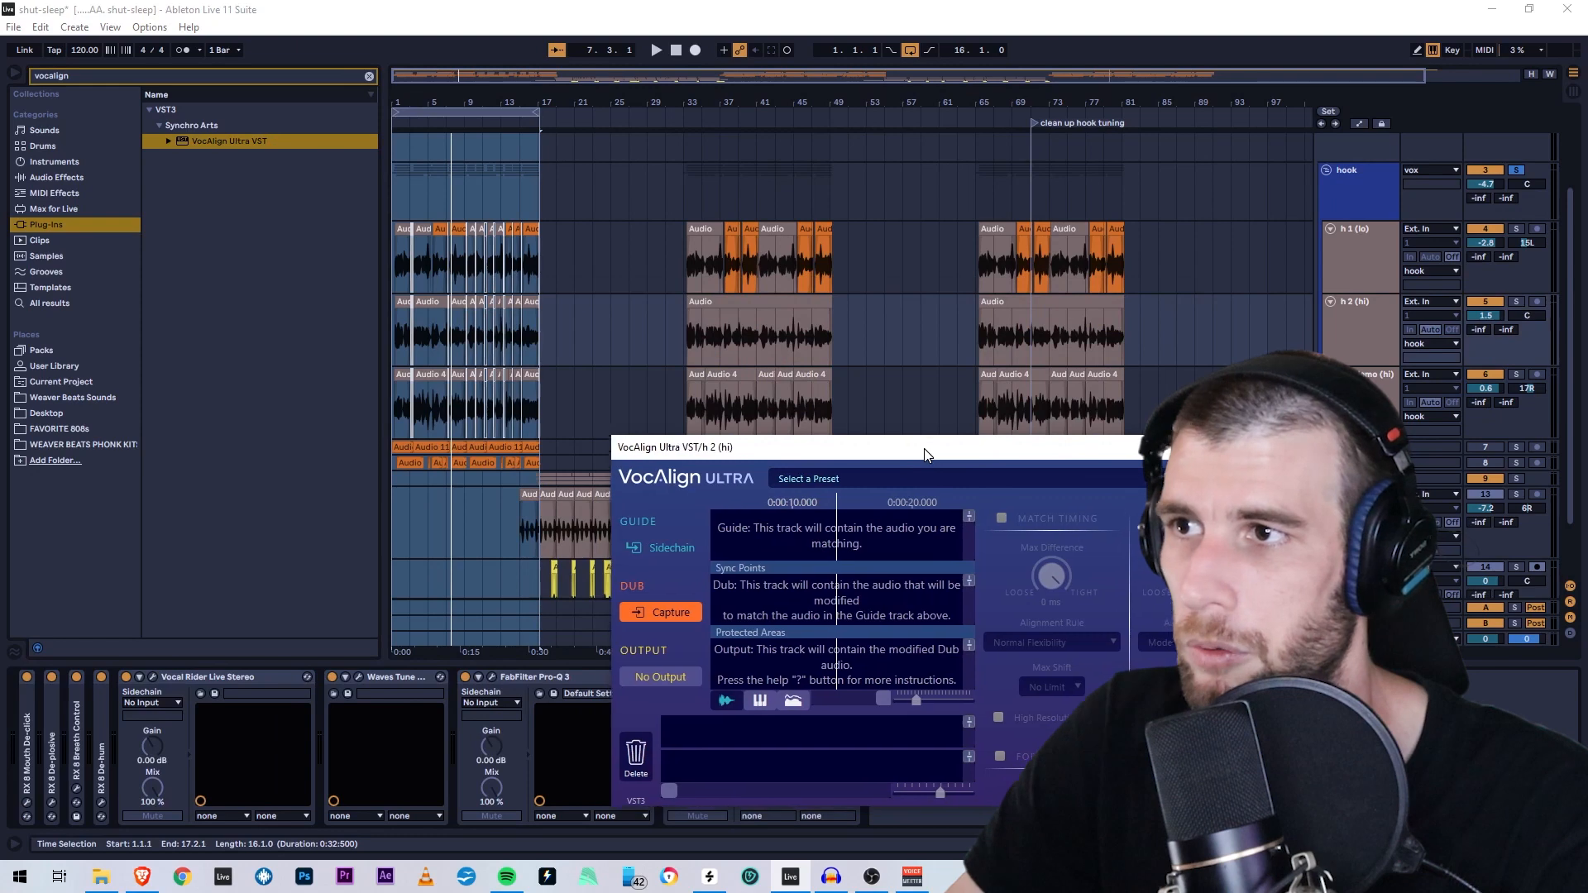
drag(535, 107, 535, 98)
drag(1102, 450, 411, 322)
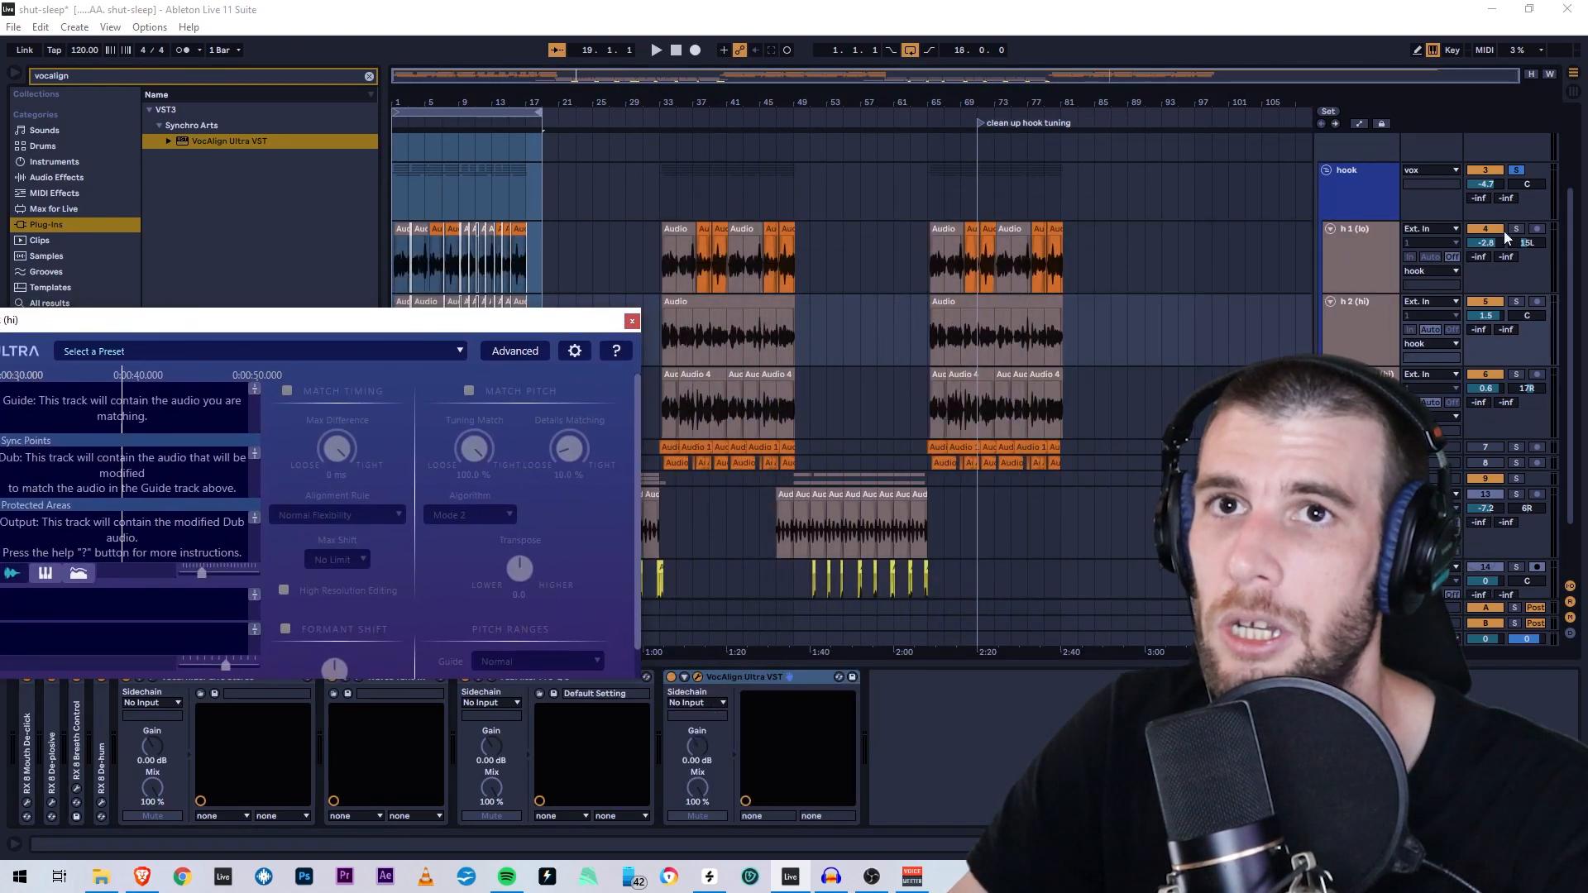
- Set the VocAlign sidechain on h 2 (hi) to h 1 (lo), Pre FX, and put the plug-in first in the chain
click(1367, 238)
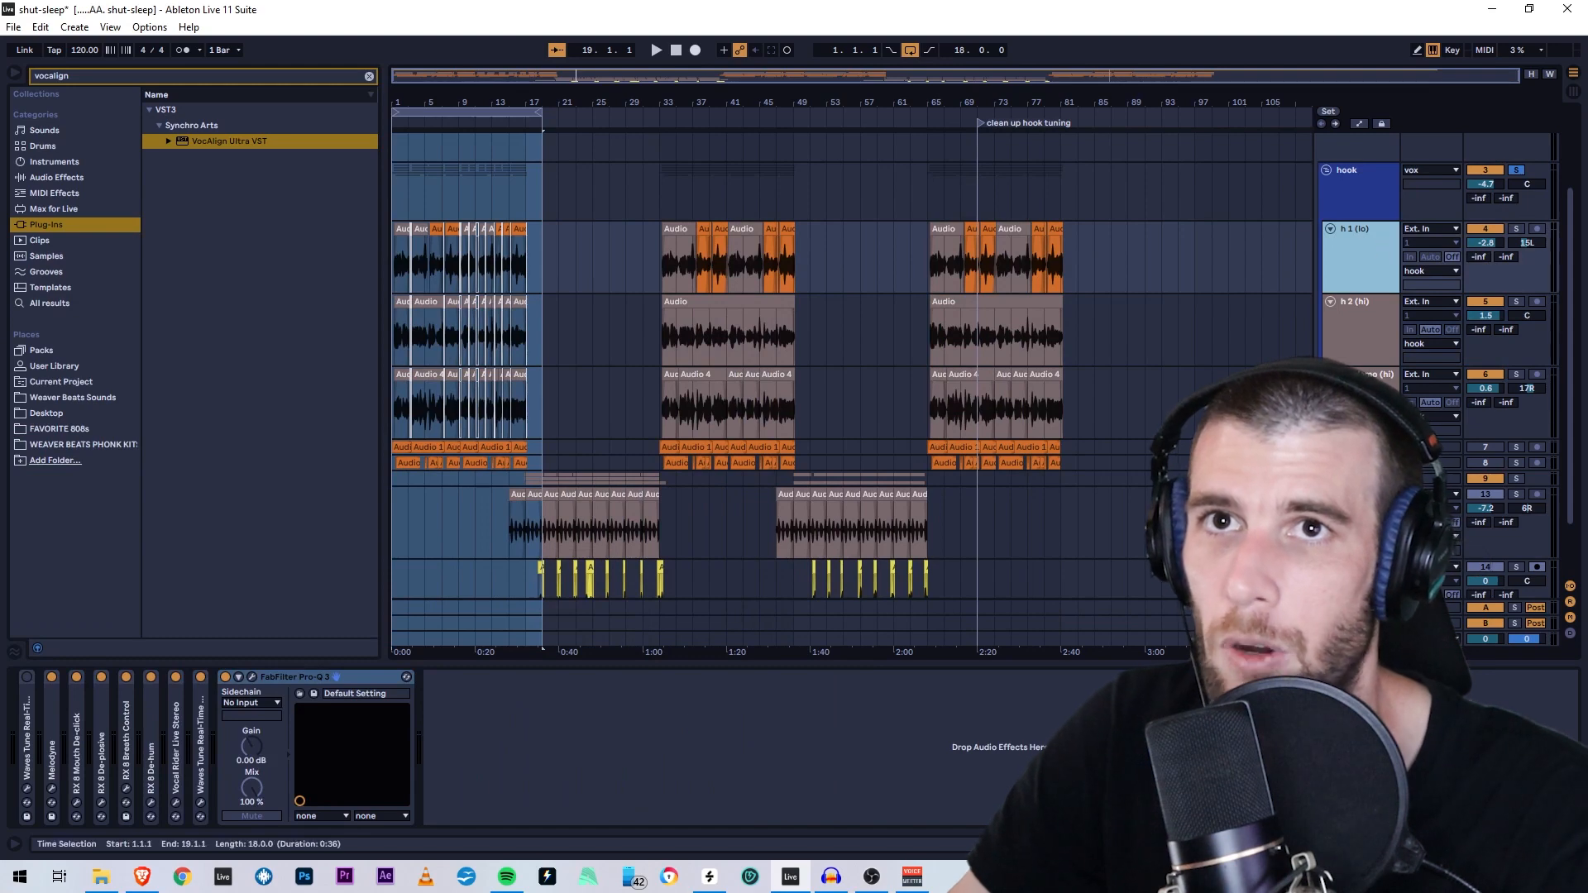
click(1376, 319)
click(711, 703)
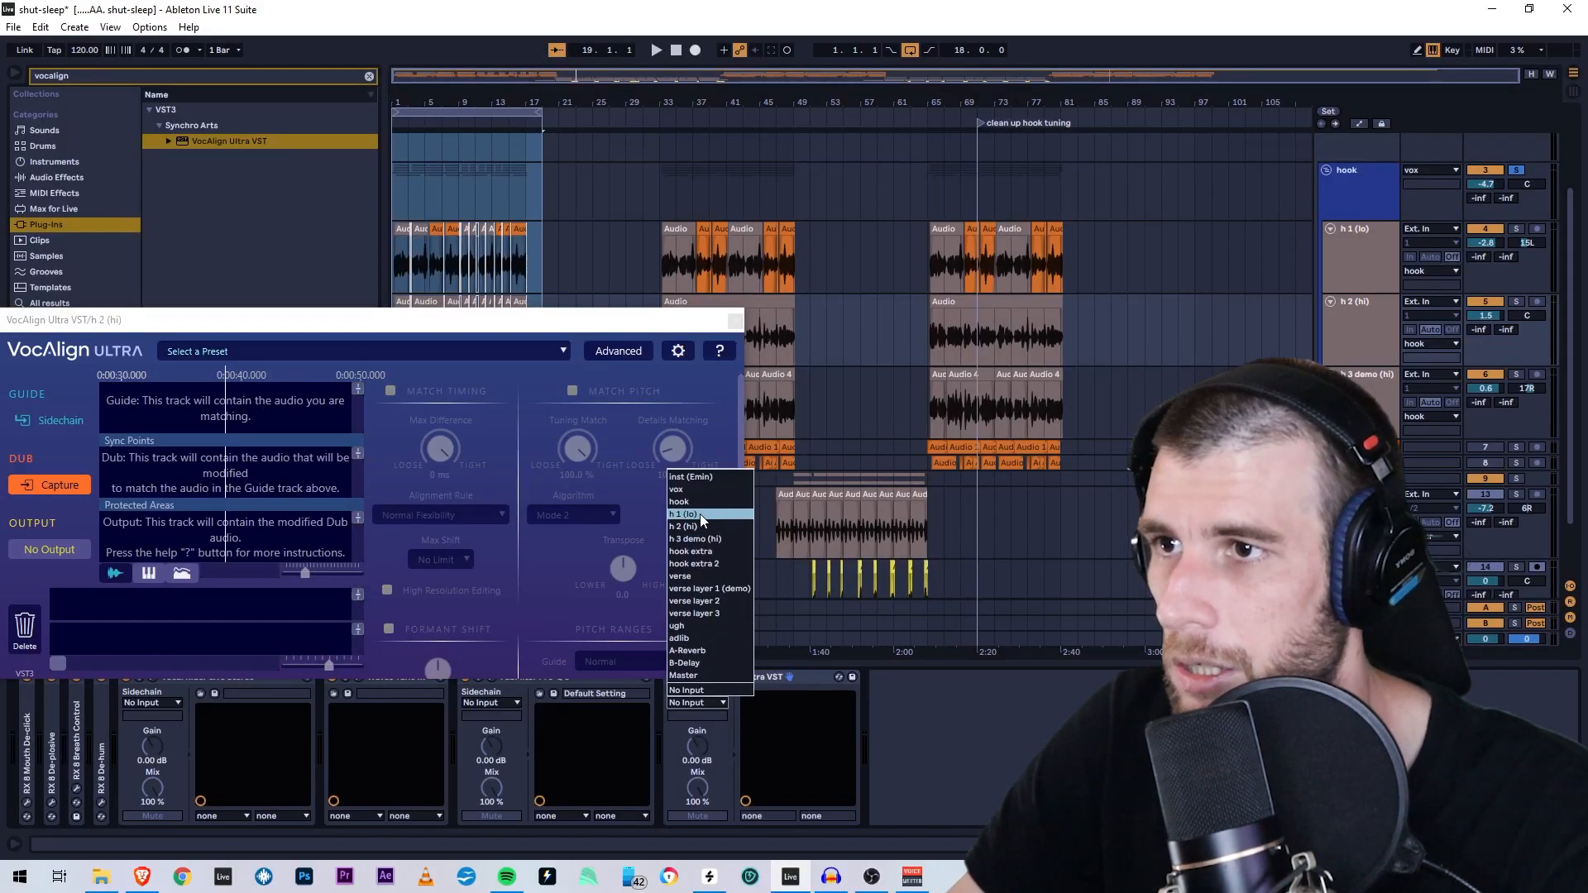
click(700, 513)
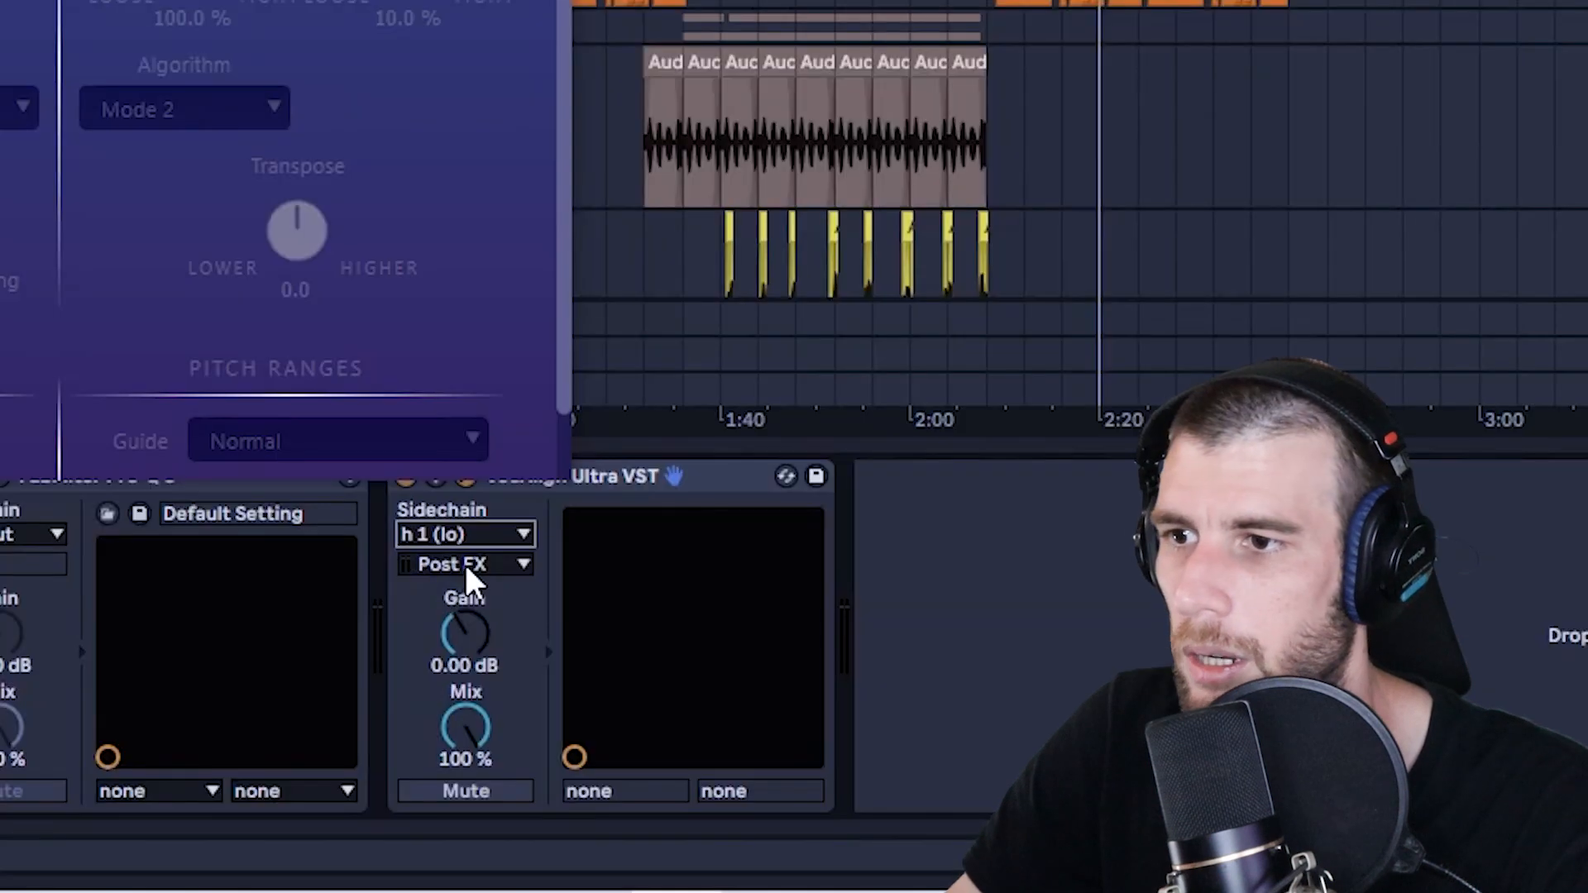
click(464, 564)
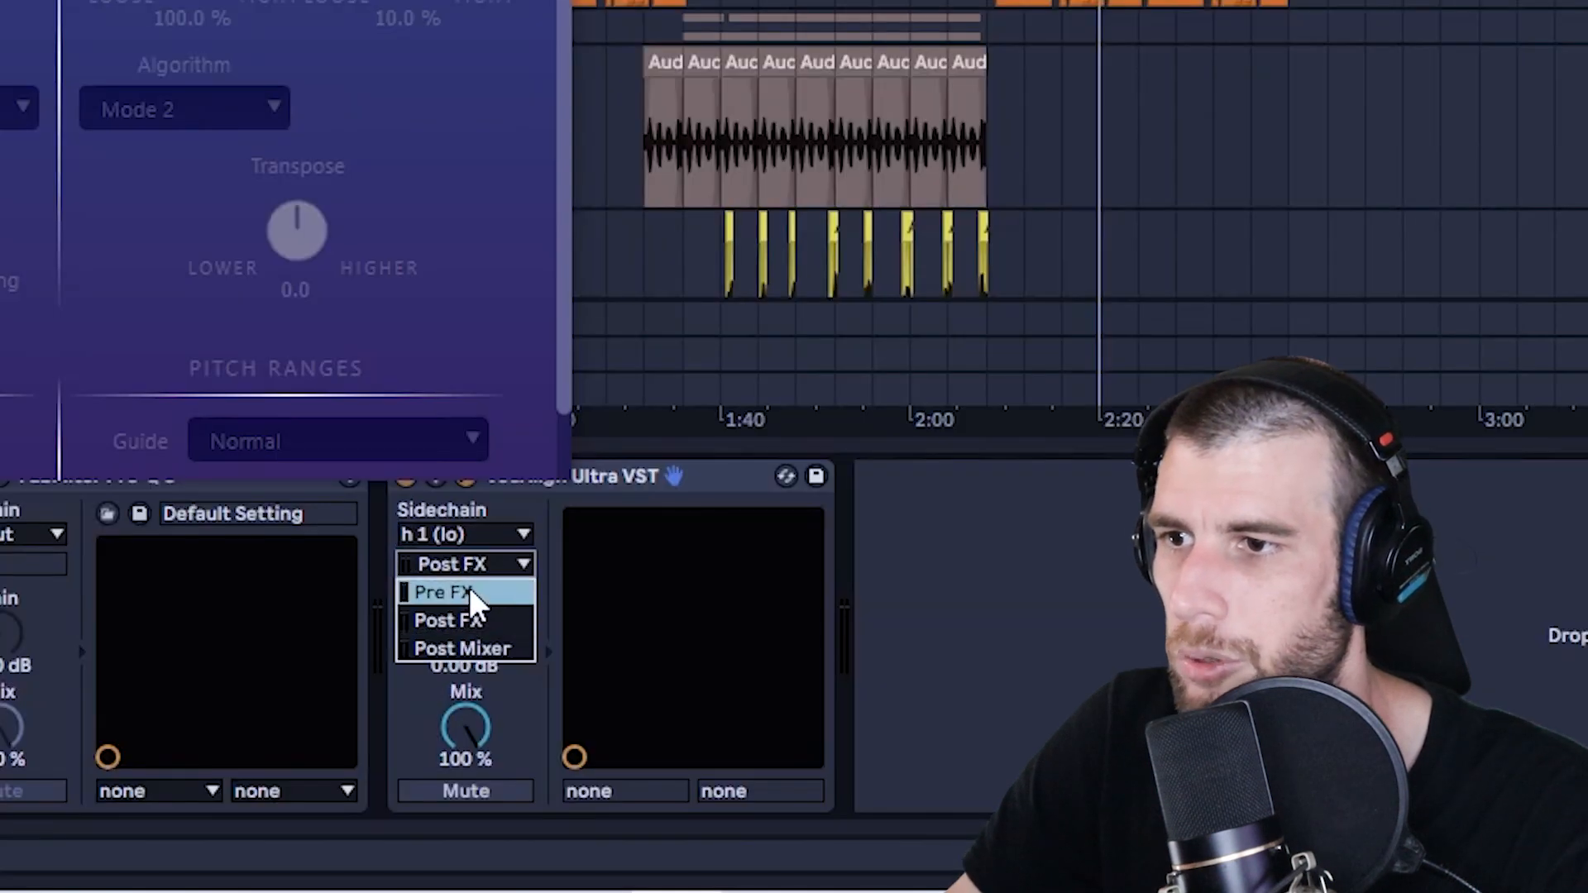
click(469, 589)
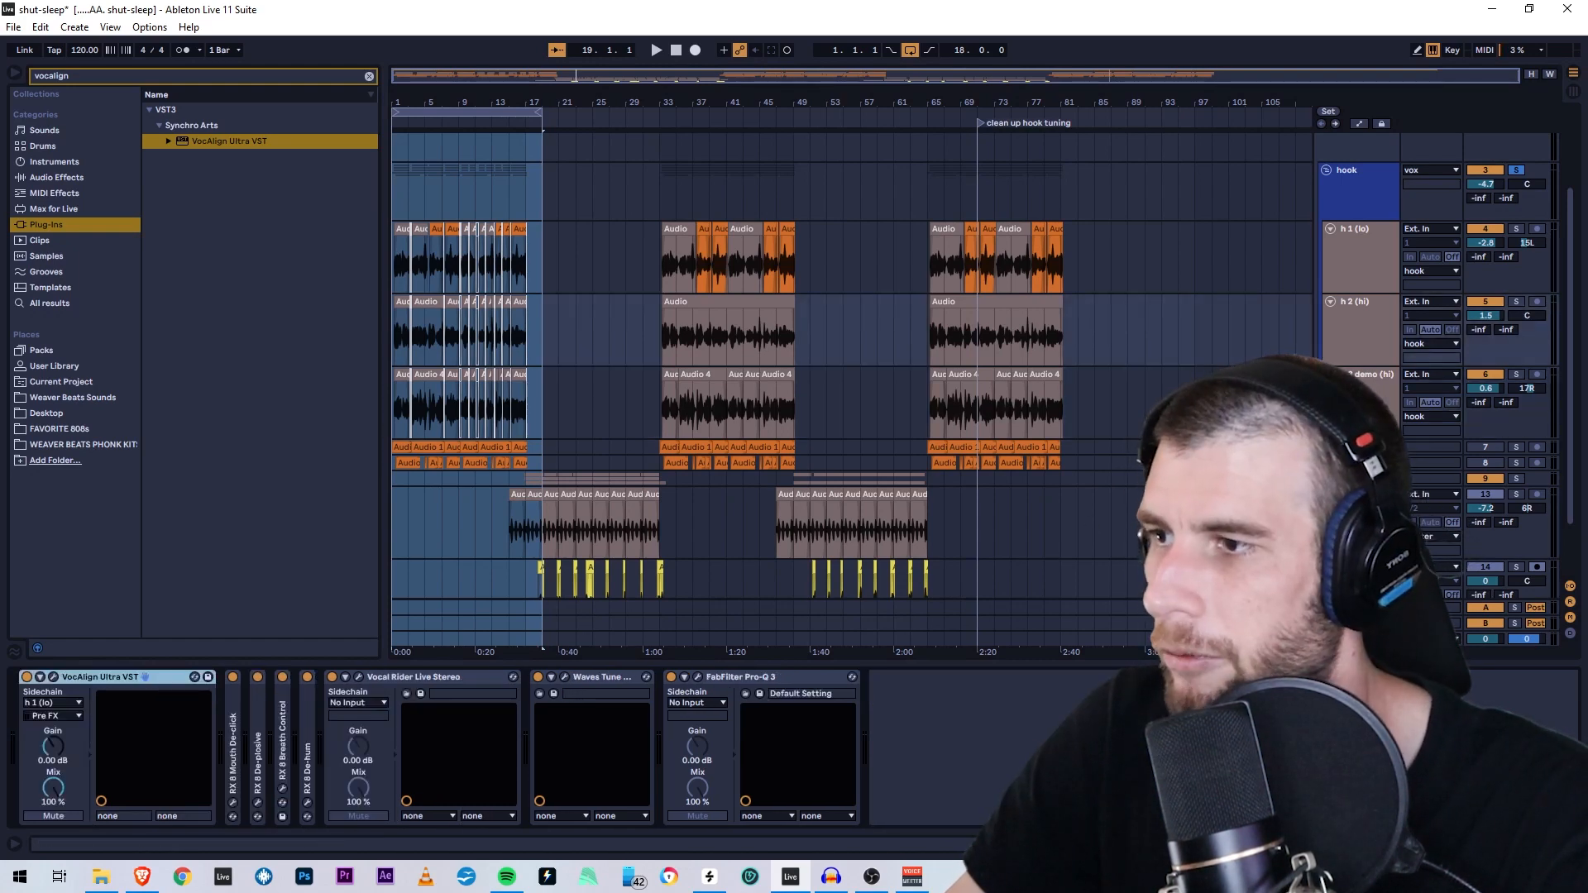
- Capture the hook in VocAlign on h 3 demo (hi) and h 2 (hi), matching h 2's timing with Normal Flexibility + Pitch and High Resolution Editing
click(842, 577)
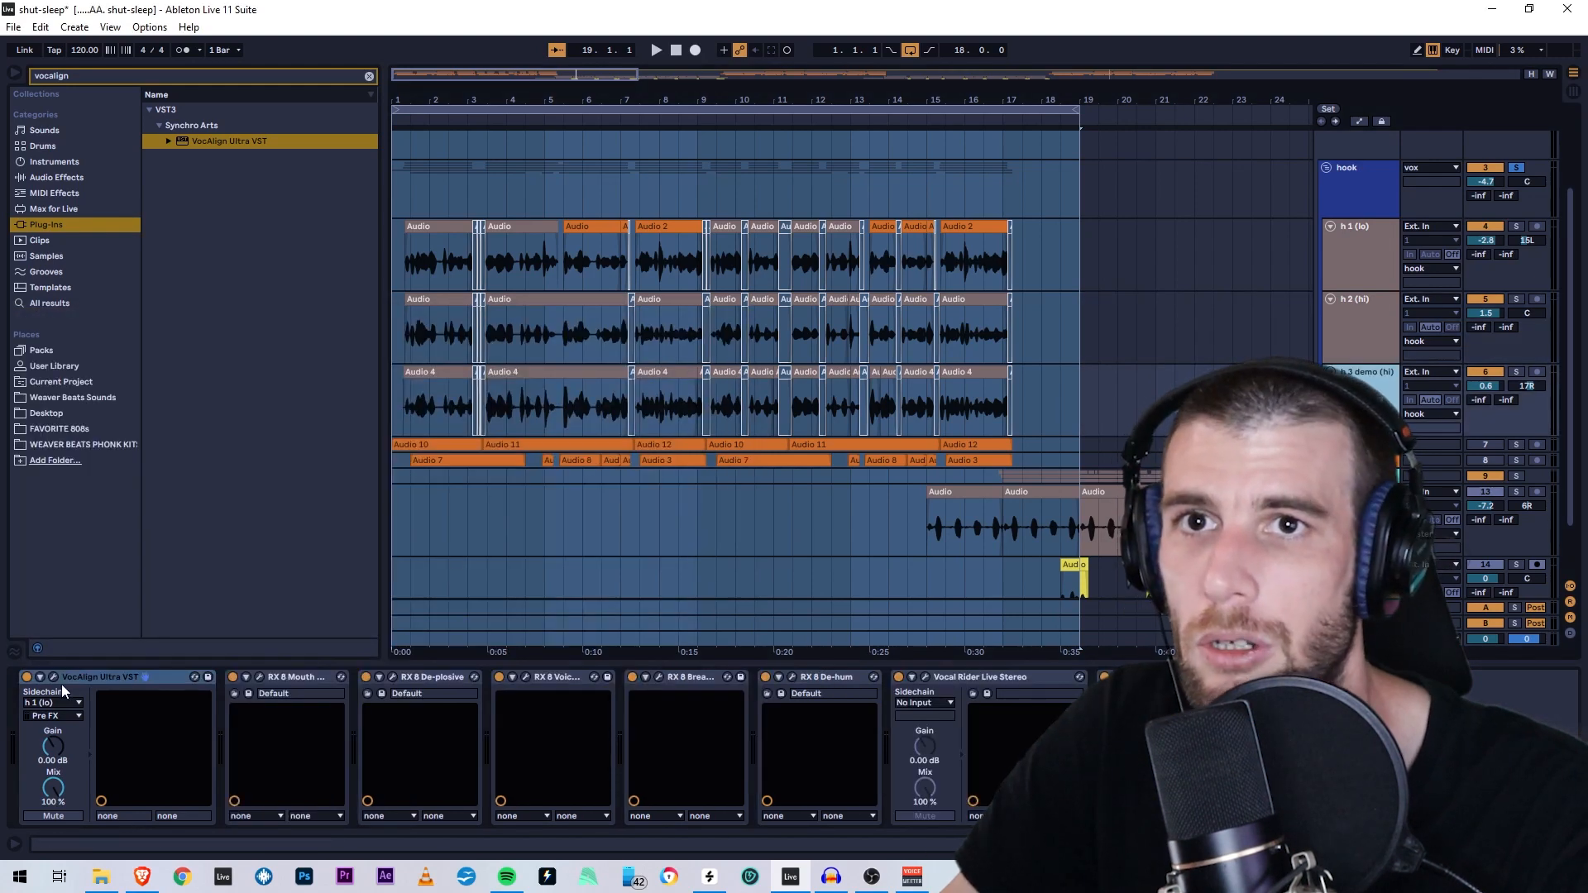
click(52, 677)
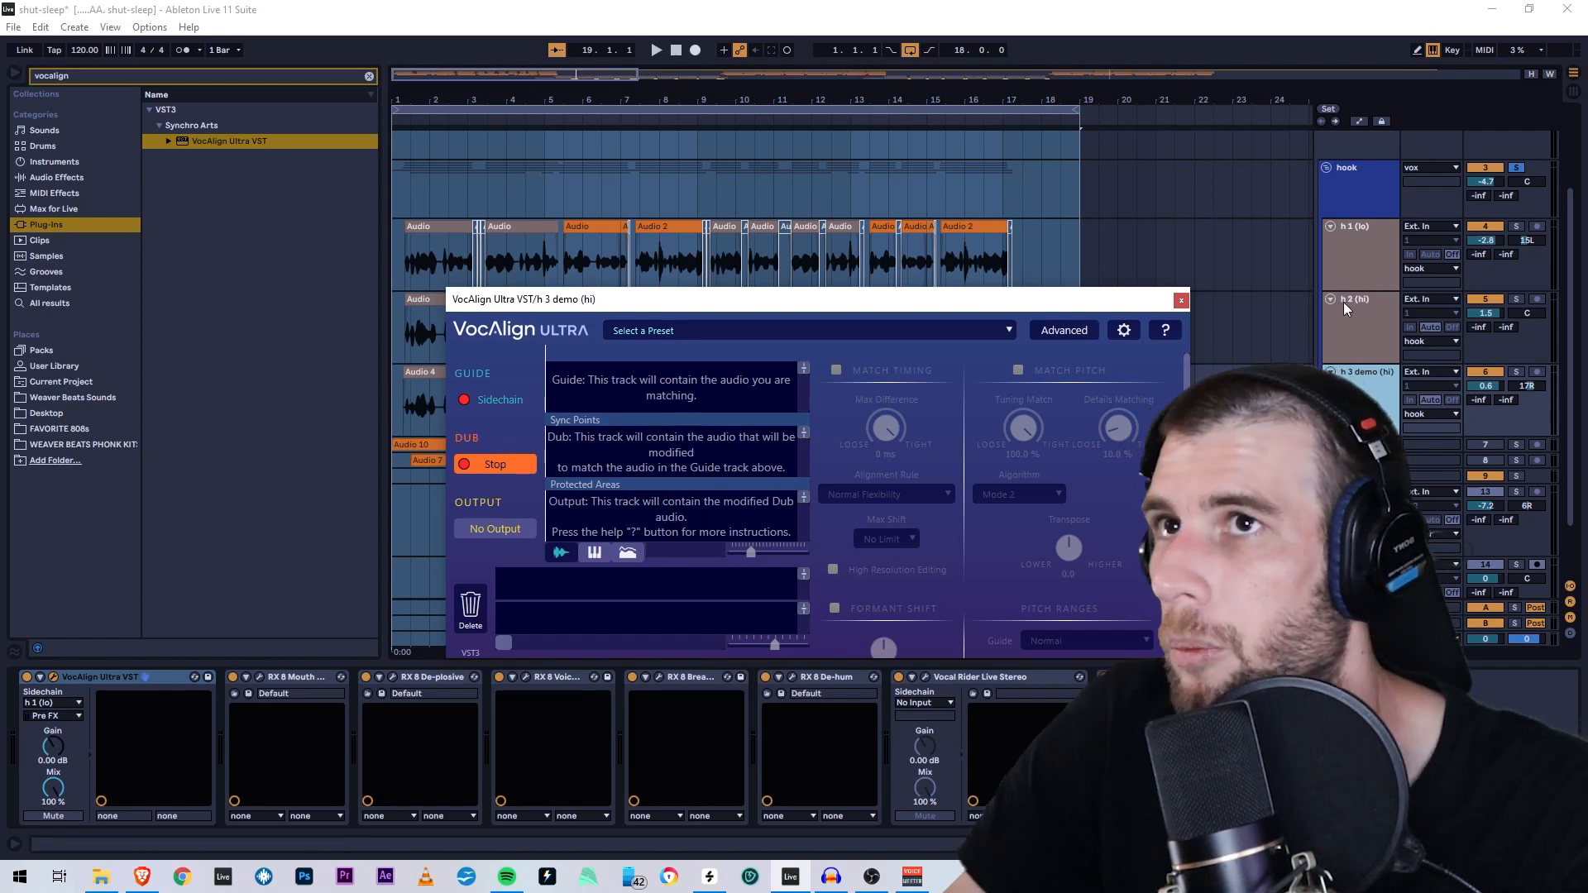
click(849, 107)
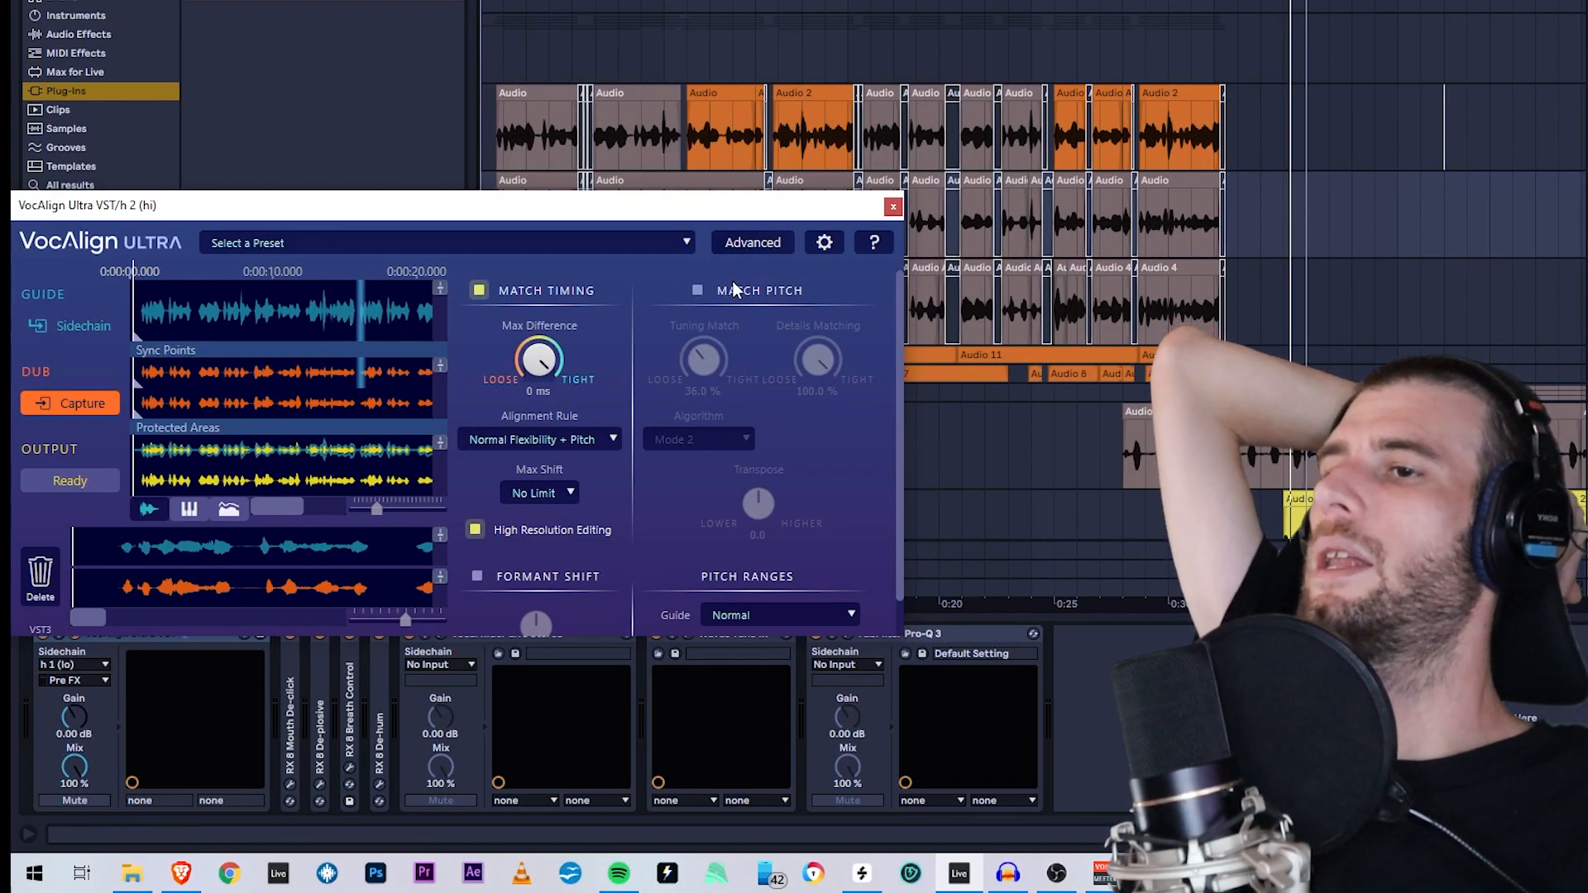
- Examine the captured waveforms in h 2 (hi)'s VocAlign, close its window and play the looped hook section
drag(767, 210, 786, 199)
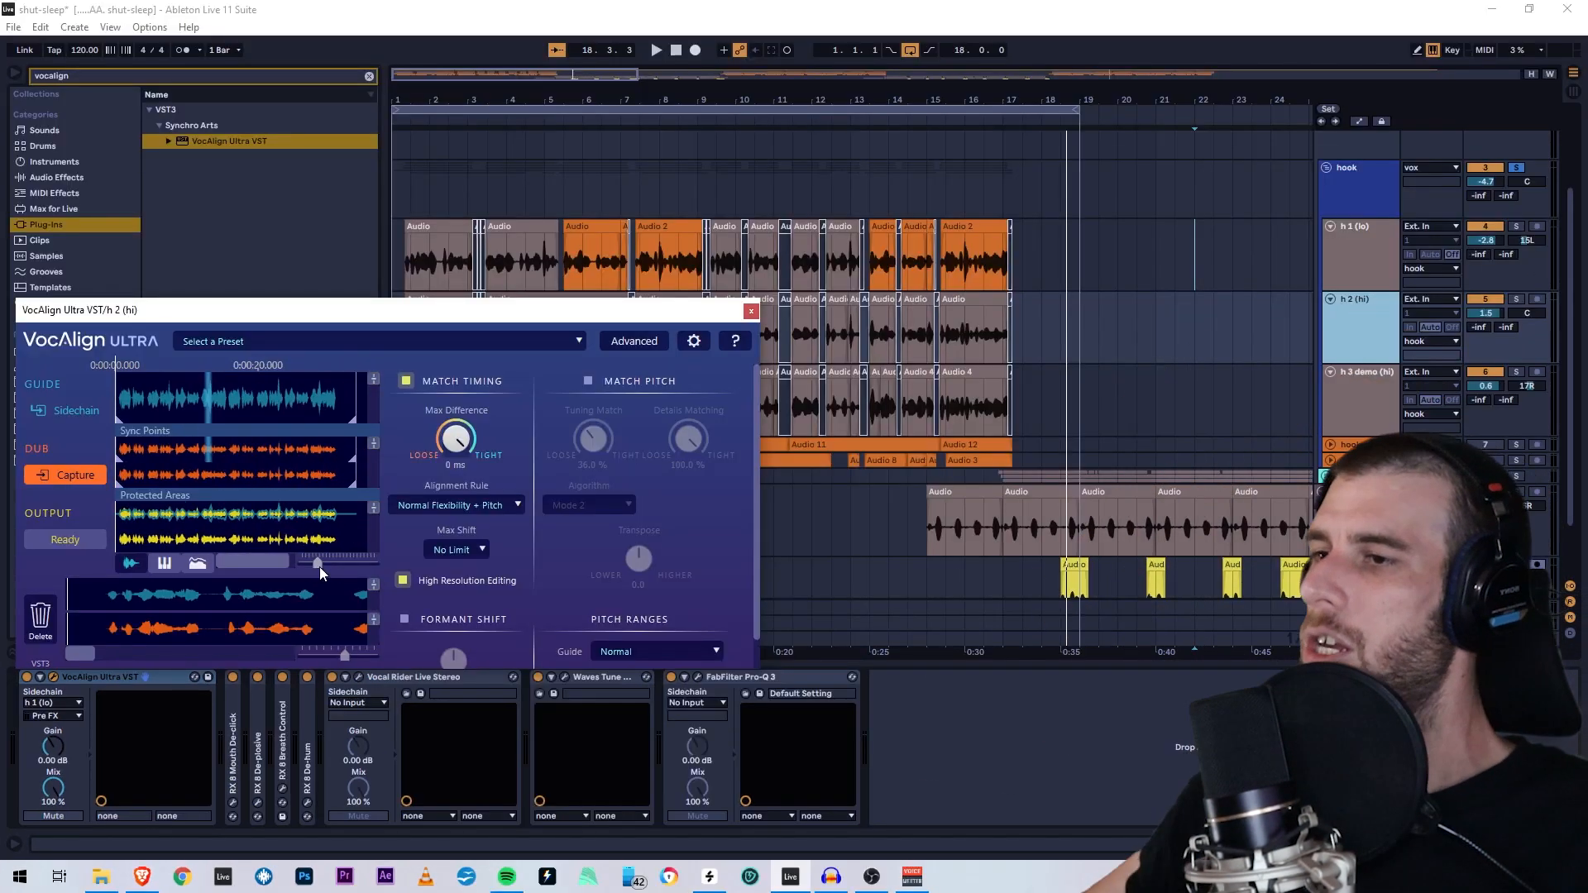
drag(394, 502, 420, 506)
drag(339, 570, 293, 548)
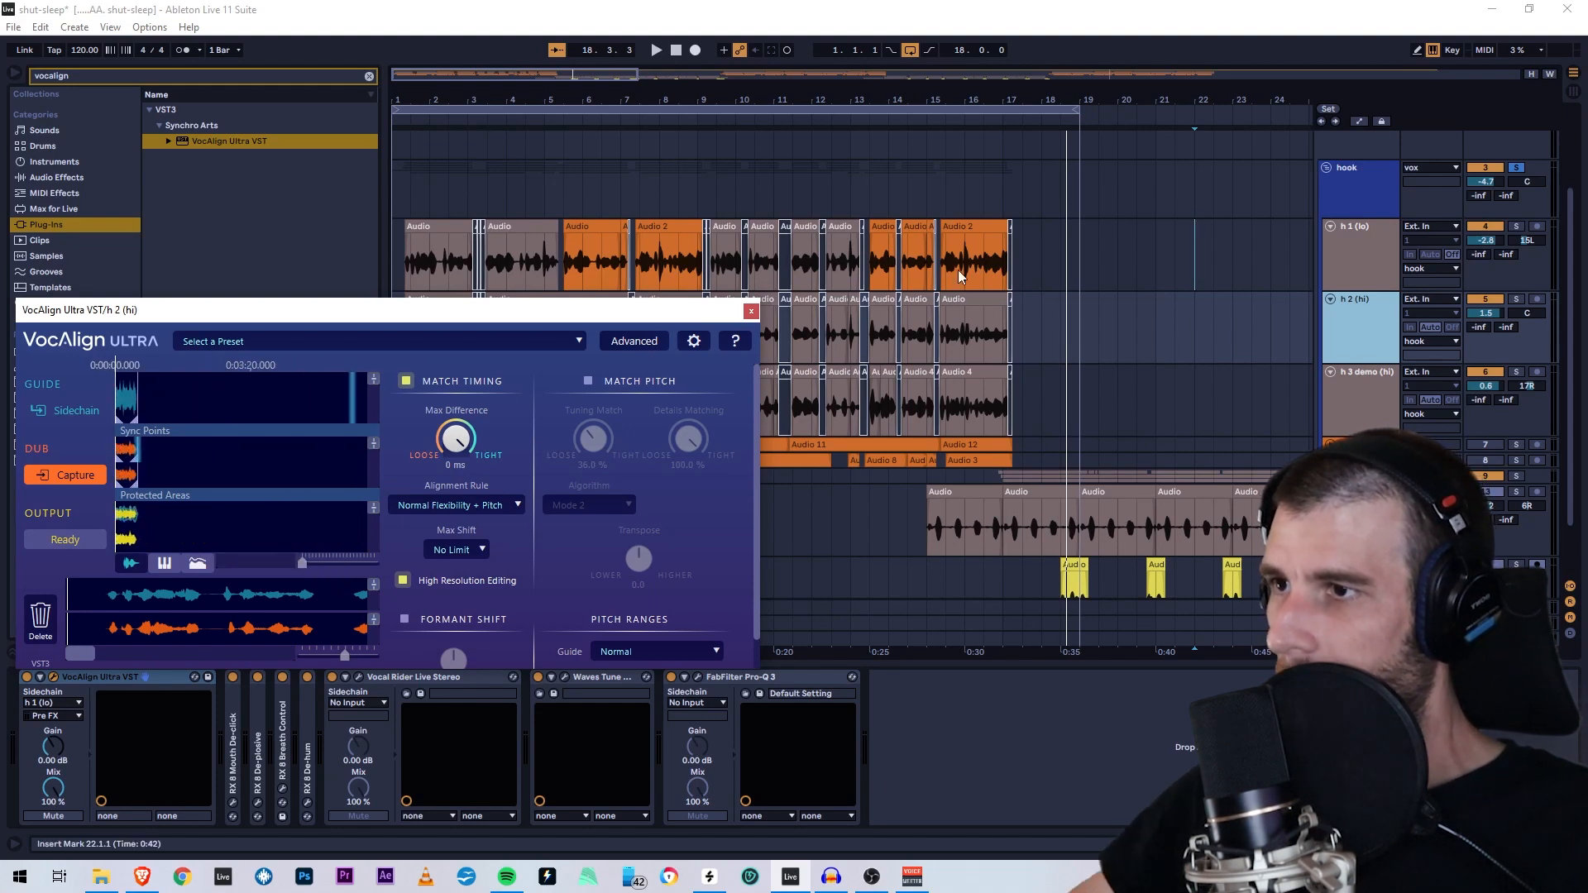
click(751, 311)
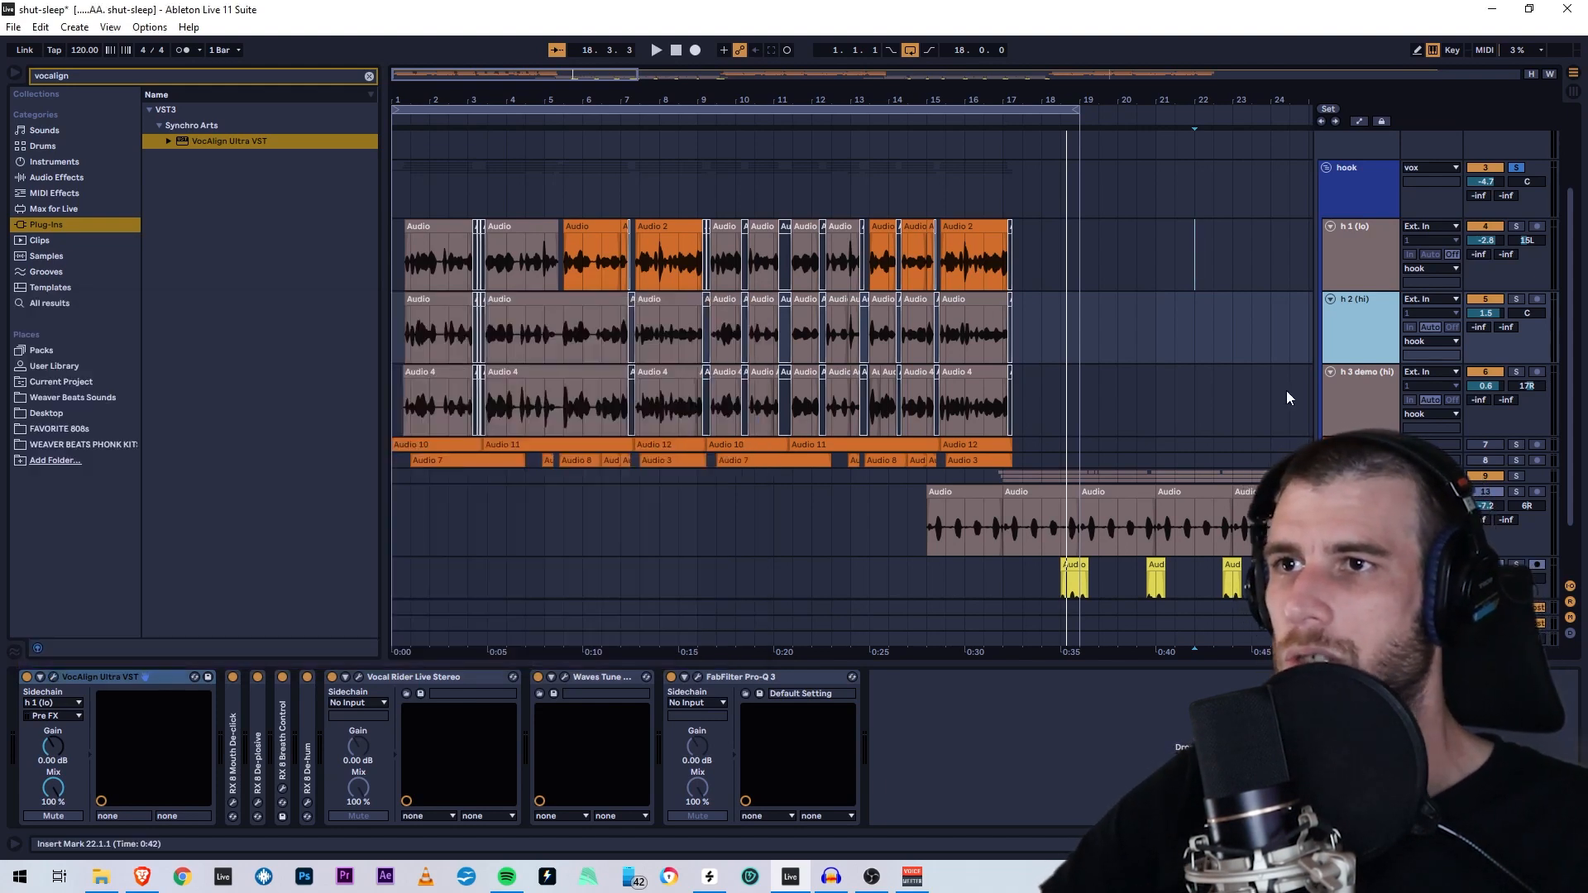
double_click(472, 115)
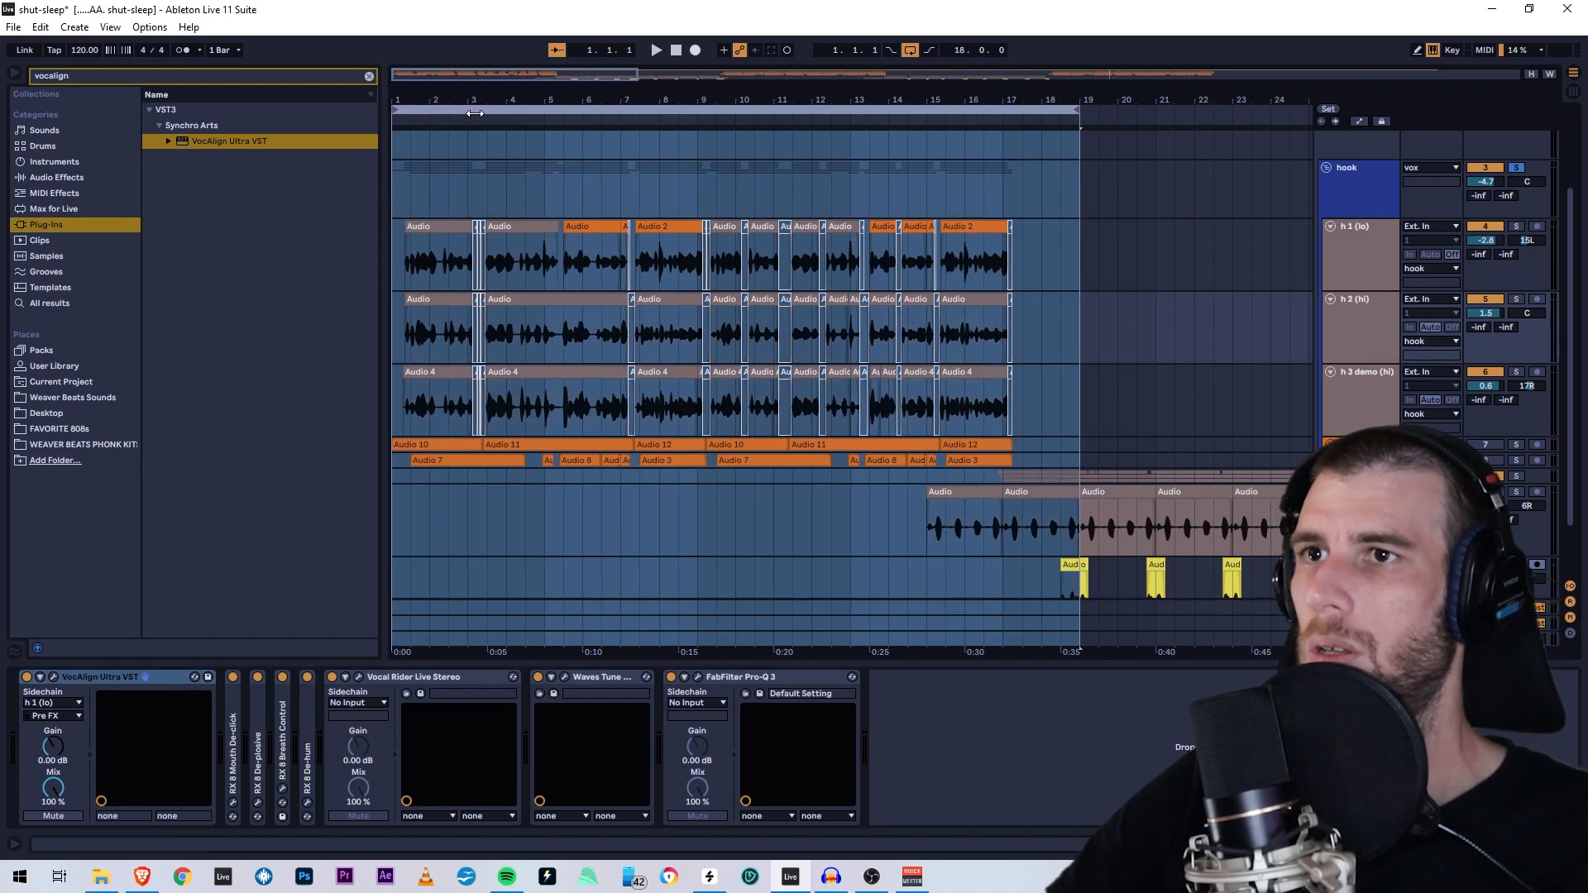
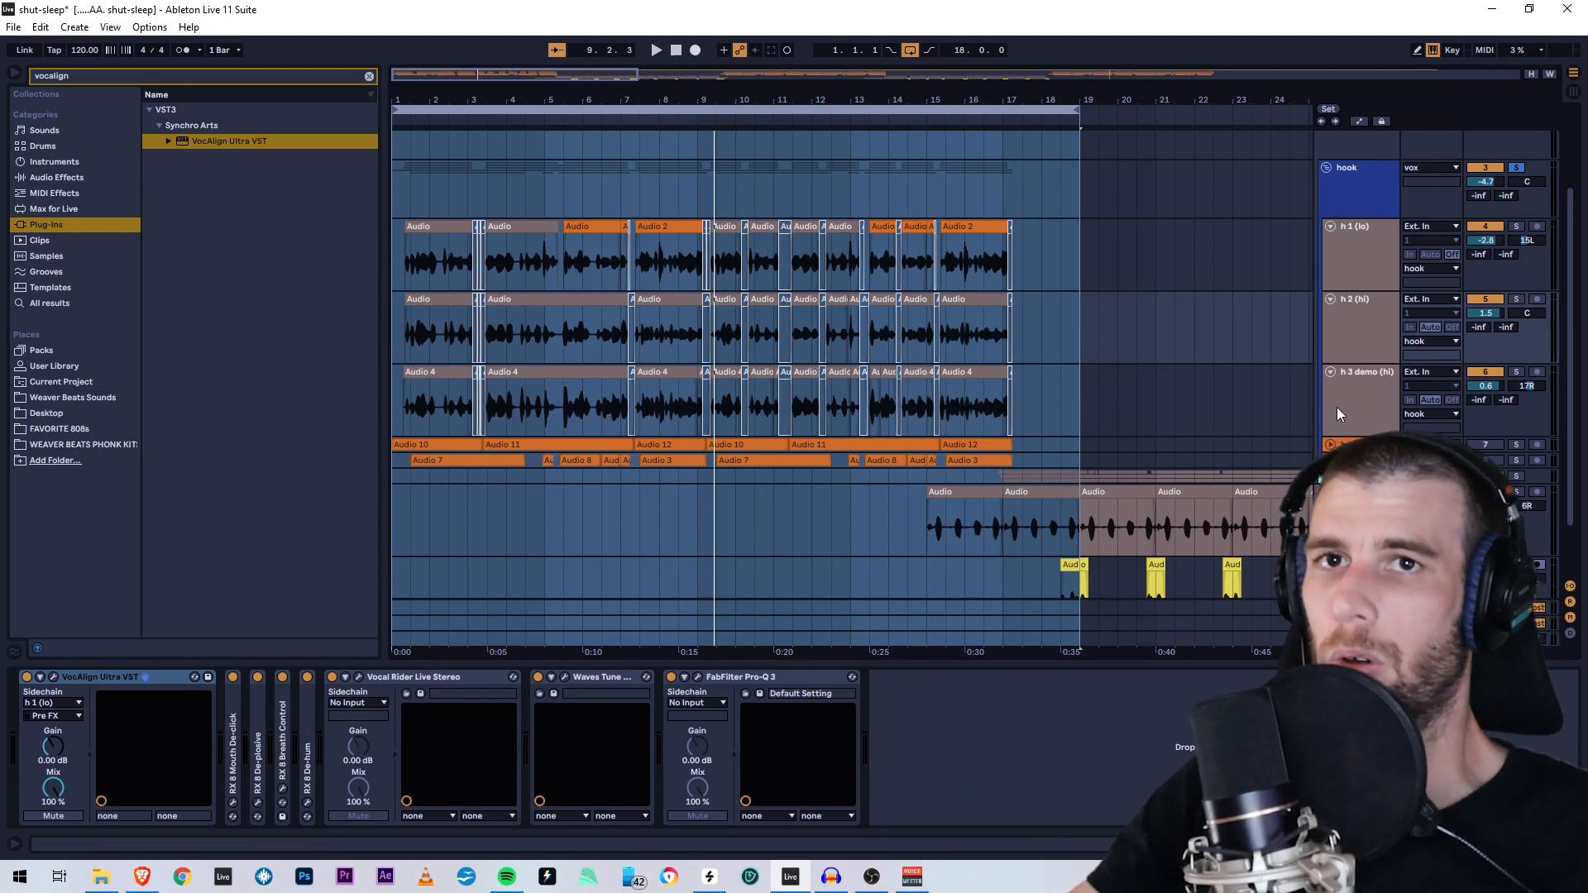
- Check the plug-in chains on h 1 (lo), h 2 (hi) and h 3 demo (hi), and close the VocAlign window
click(1377, 370)
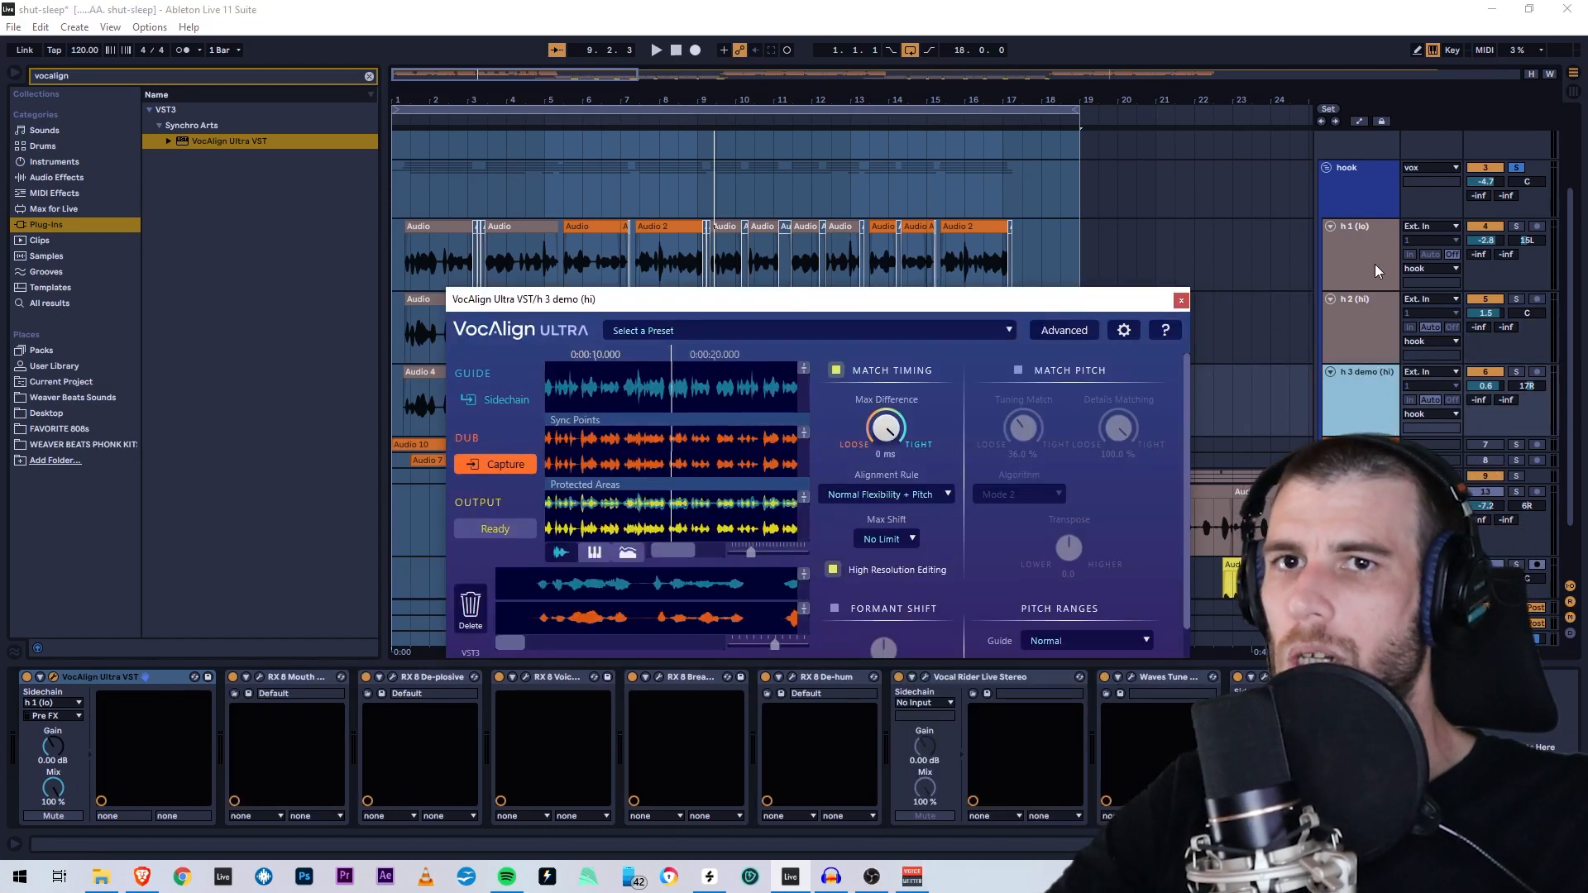
click(1357, 263)
click(1356, 336)
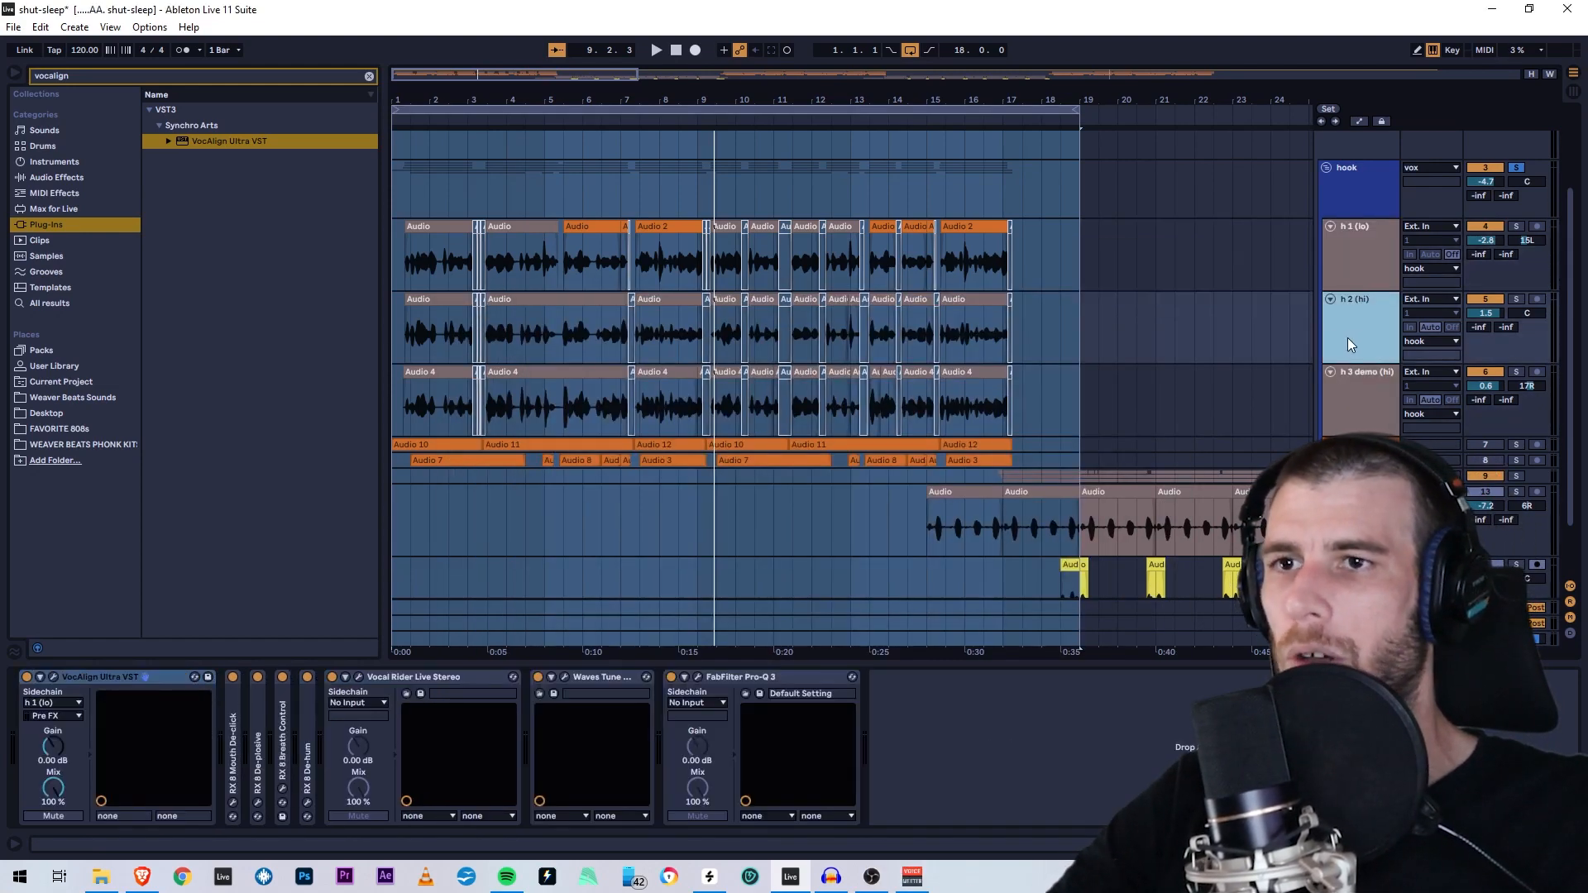
click(1332, 420)
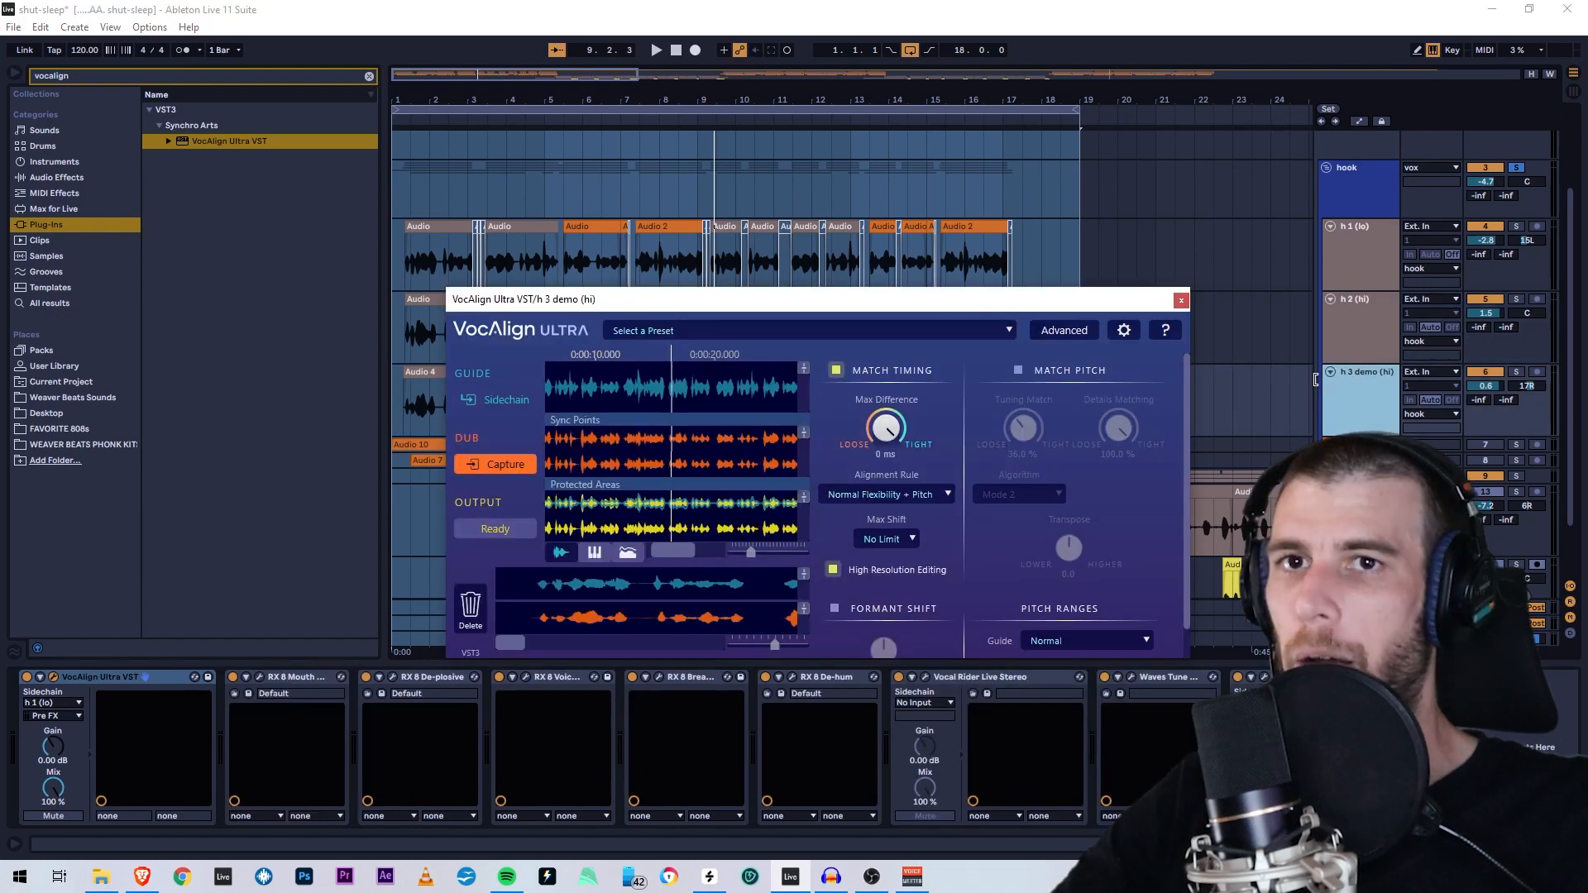
click(1180, 300)
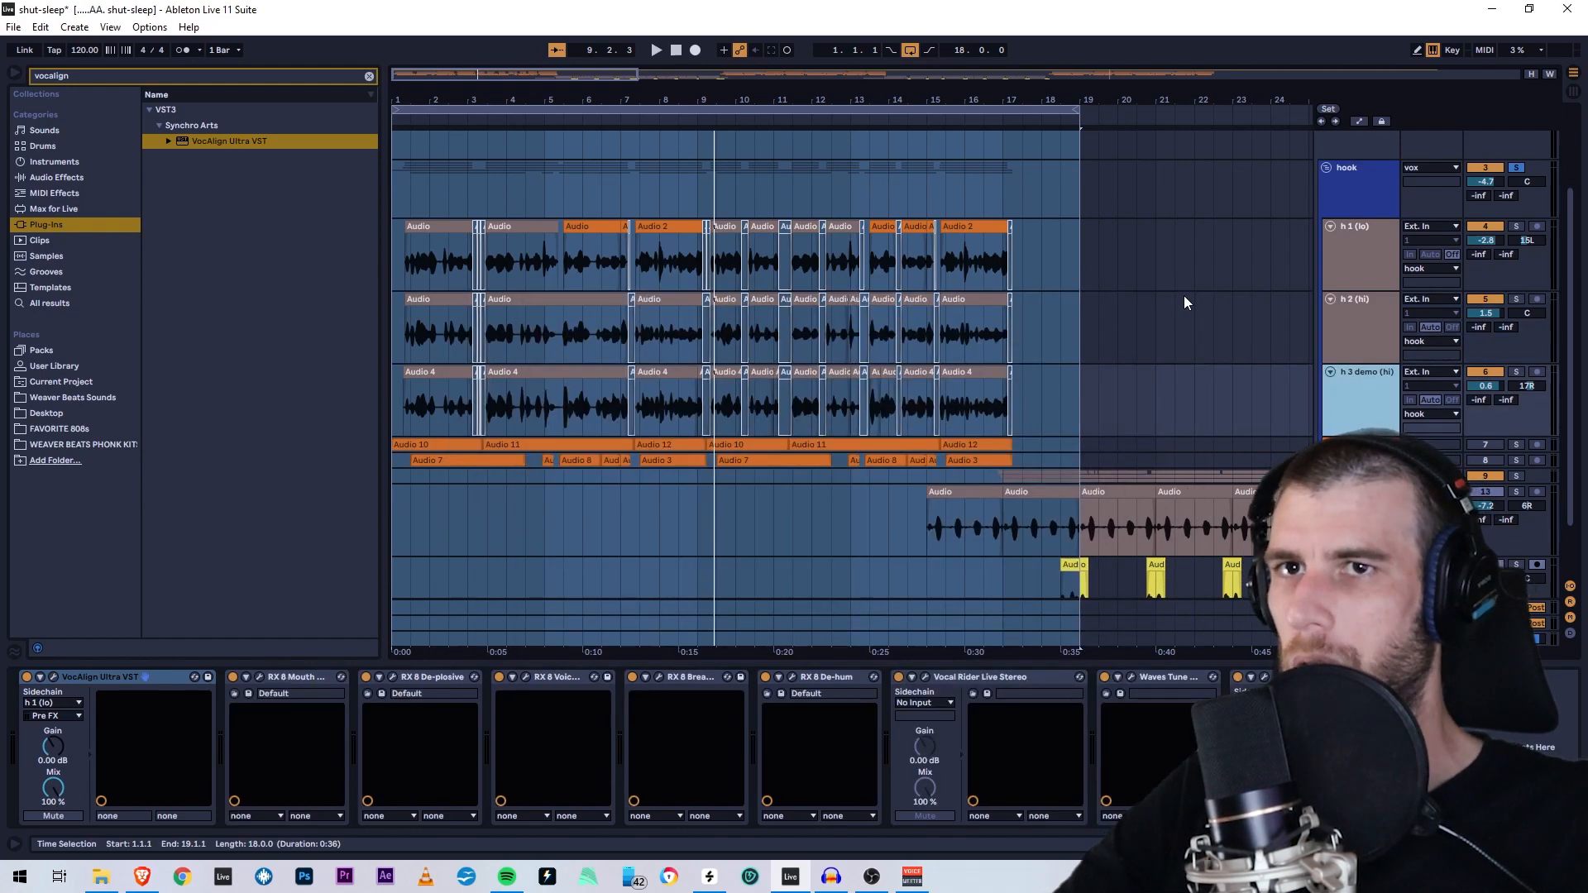
click(985, 679)
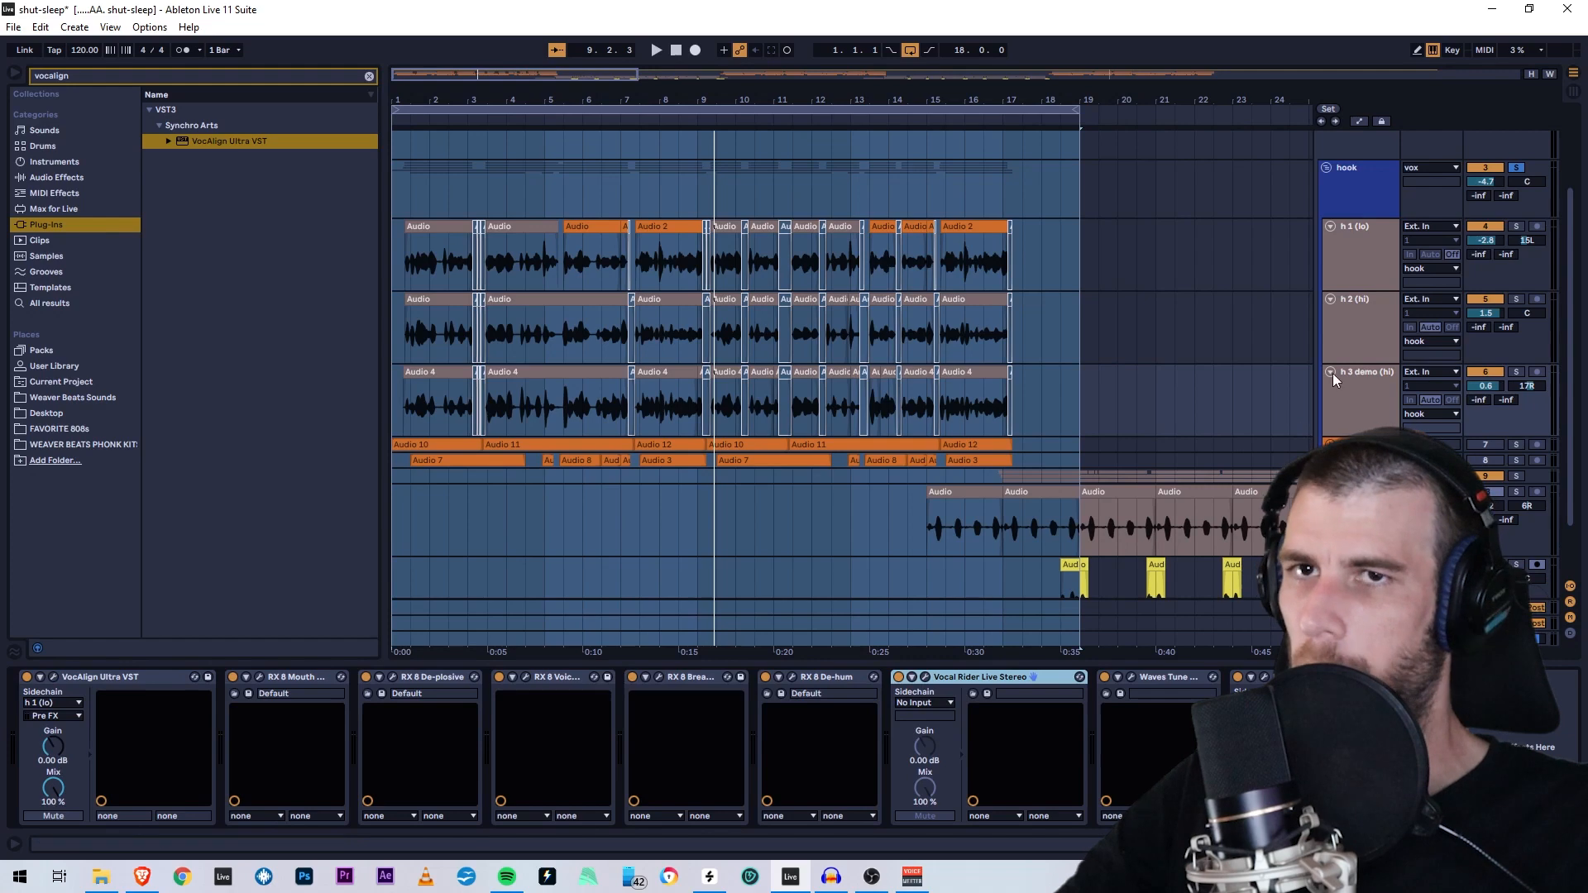
- Duplicate the hook tracks h 1 (lo), h 2 (hi) and h 3 demo (hi), keeping the copies in a vocal chain group
click(1333, 379)
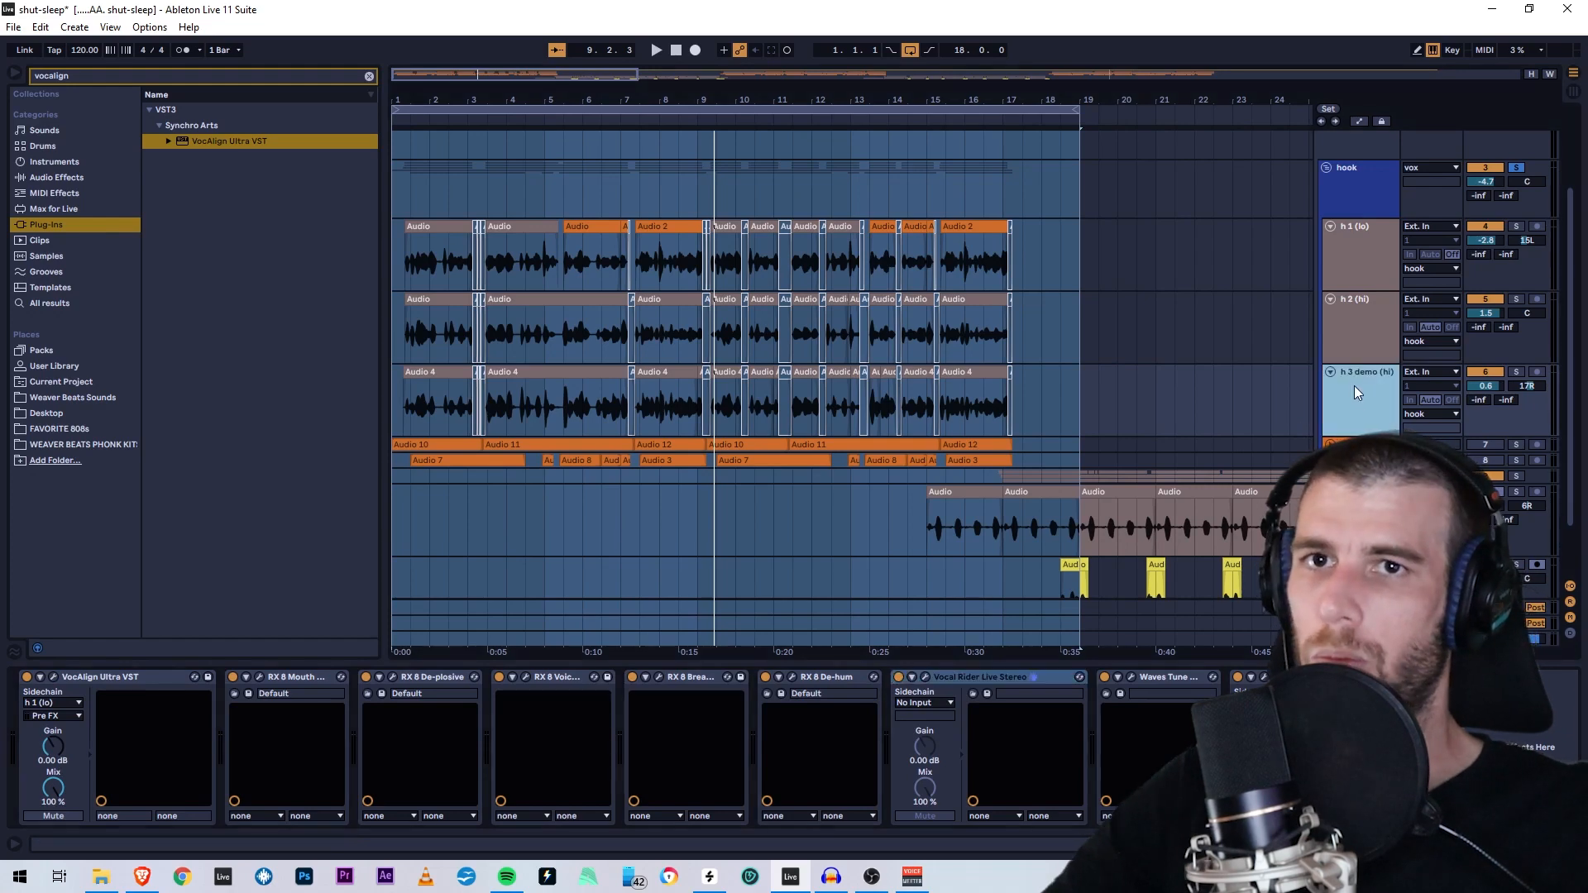
shift+click(1361, 273)
right_click(1361, 273)
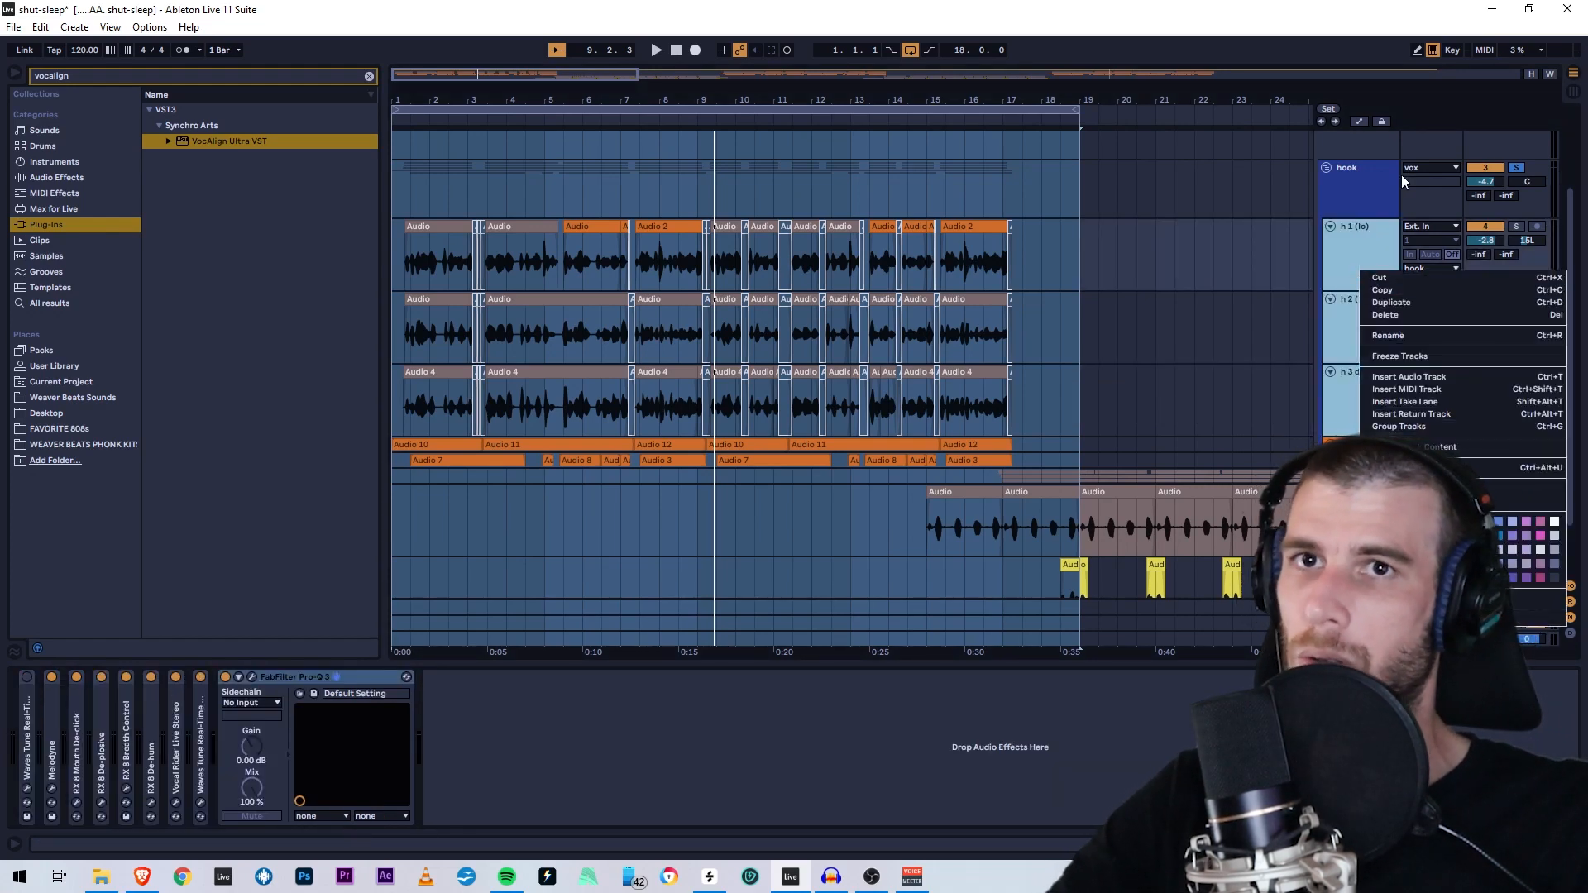
key(Escape)
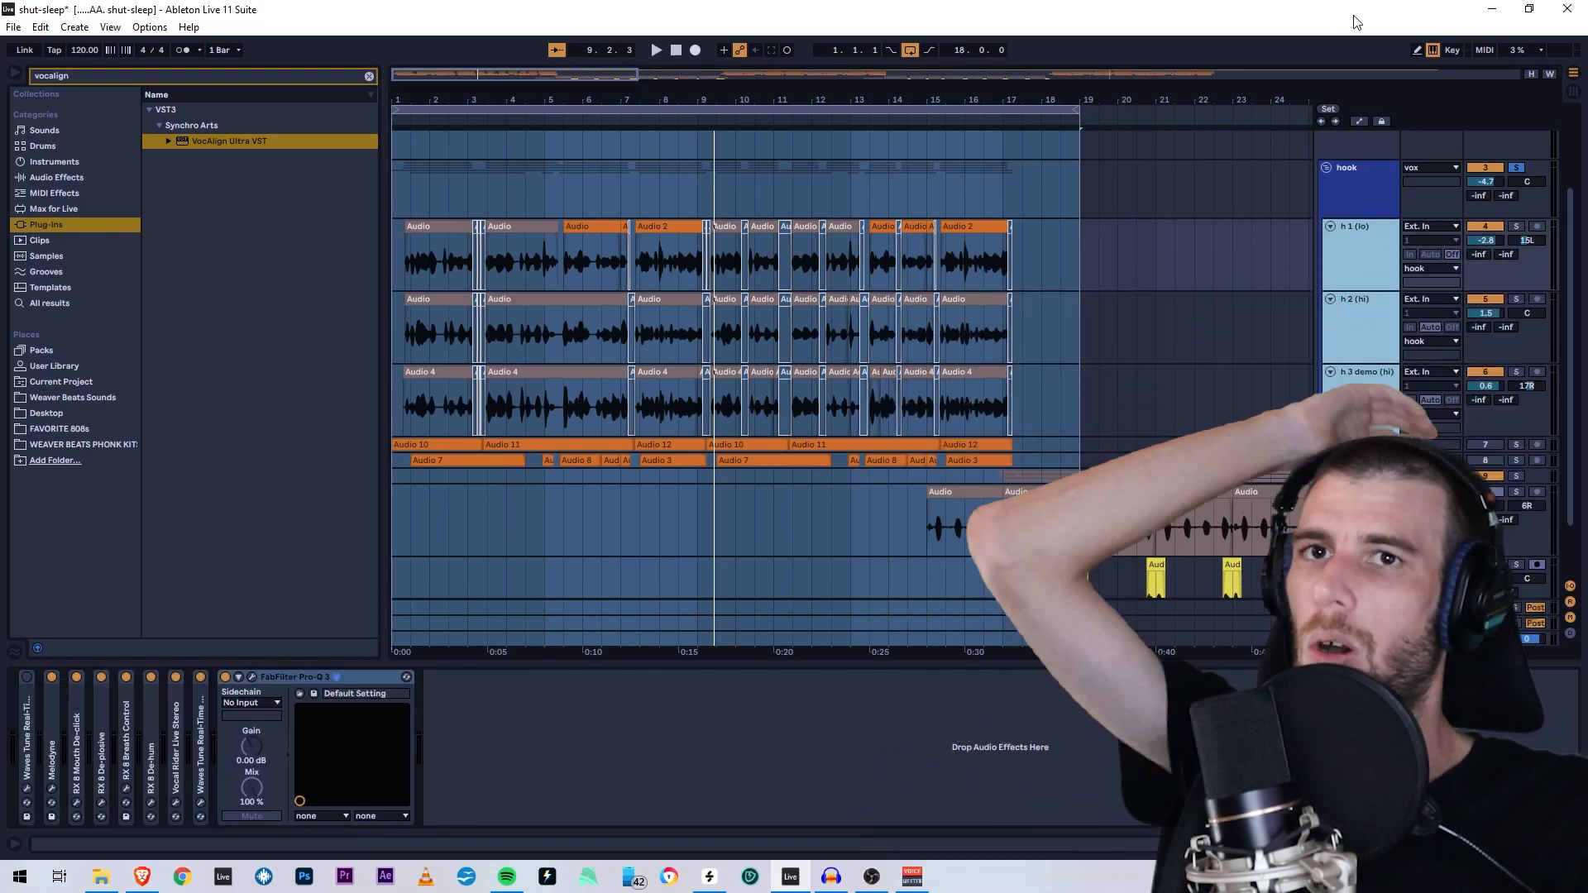
right_click(1377, 271)
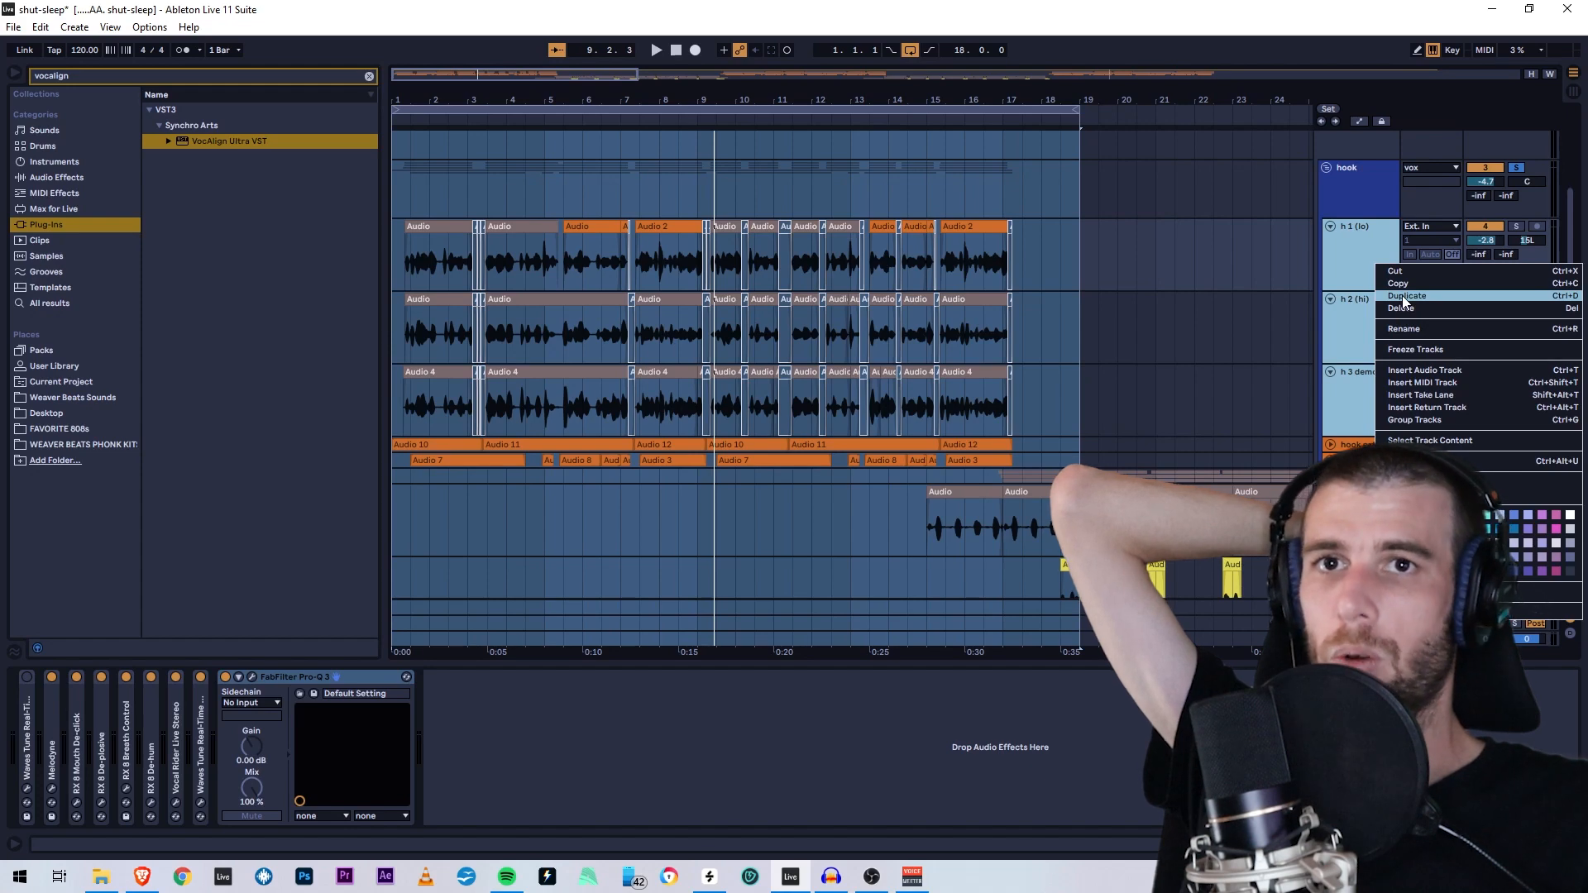
click(1403, 296)
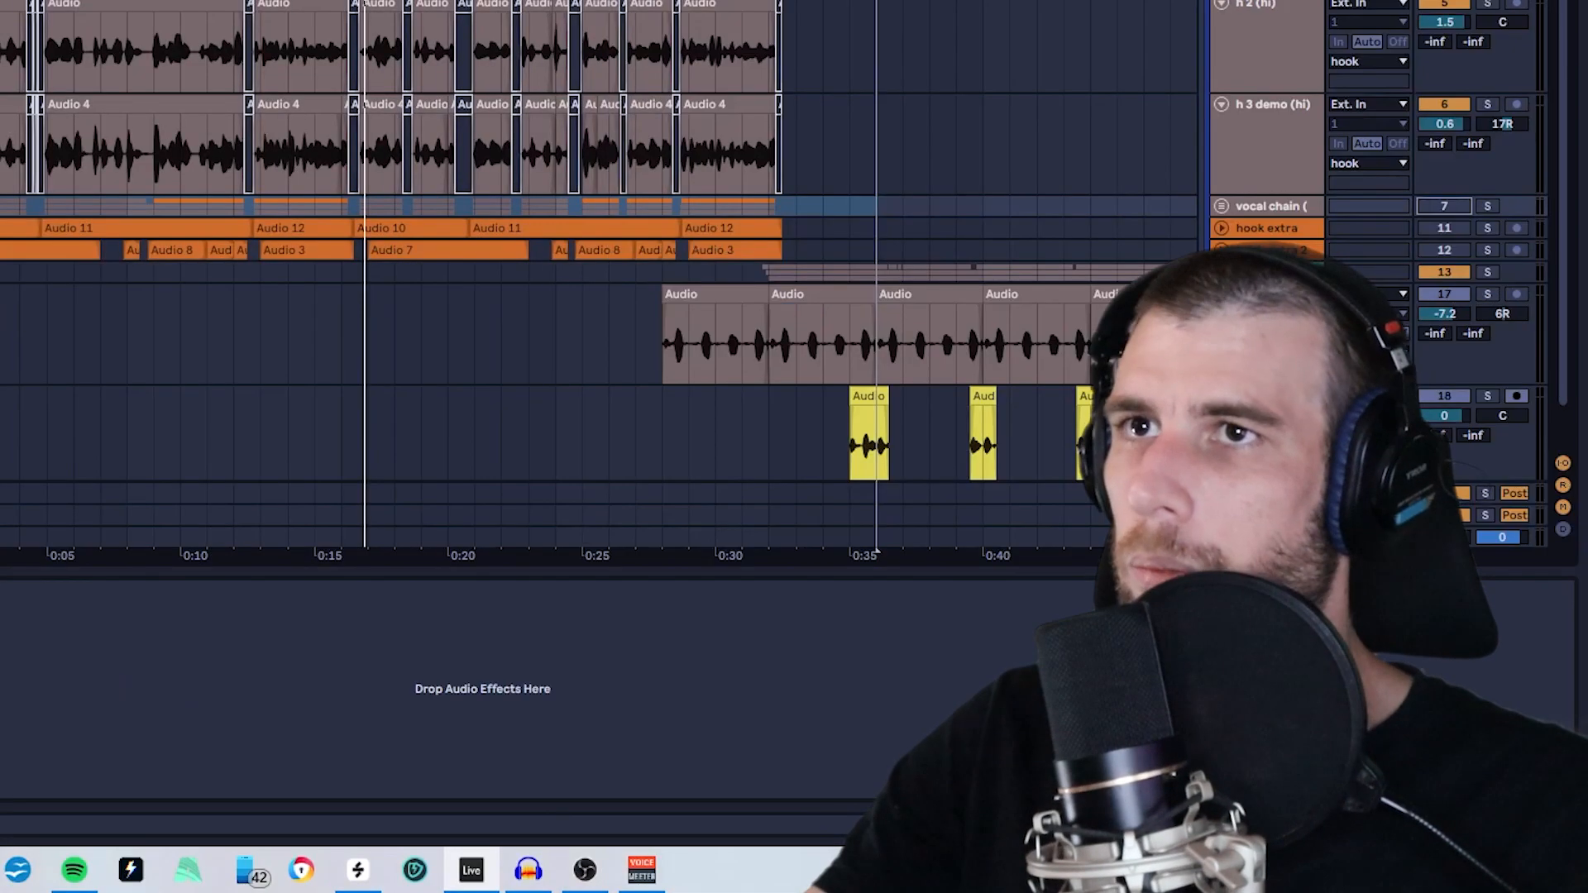
right_click(788, 3)
key(Escape)
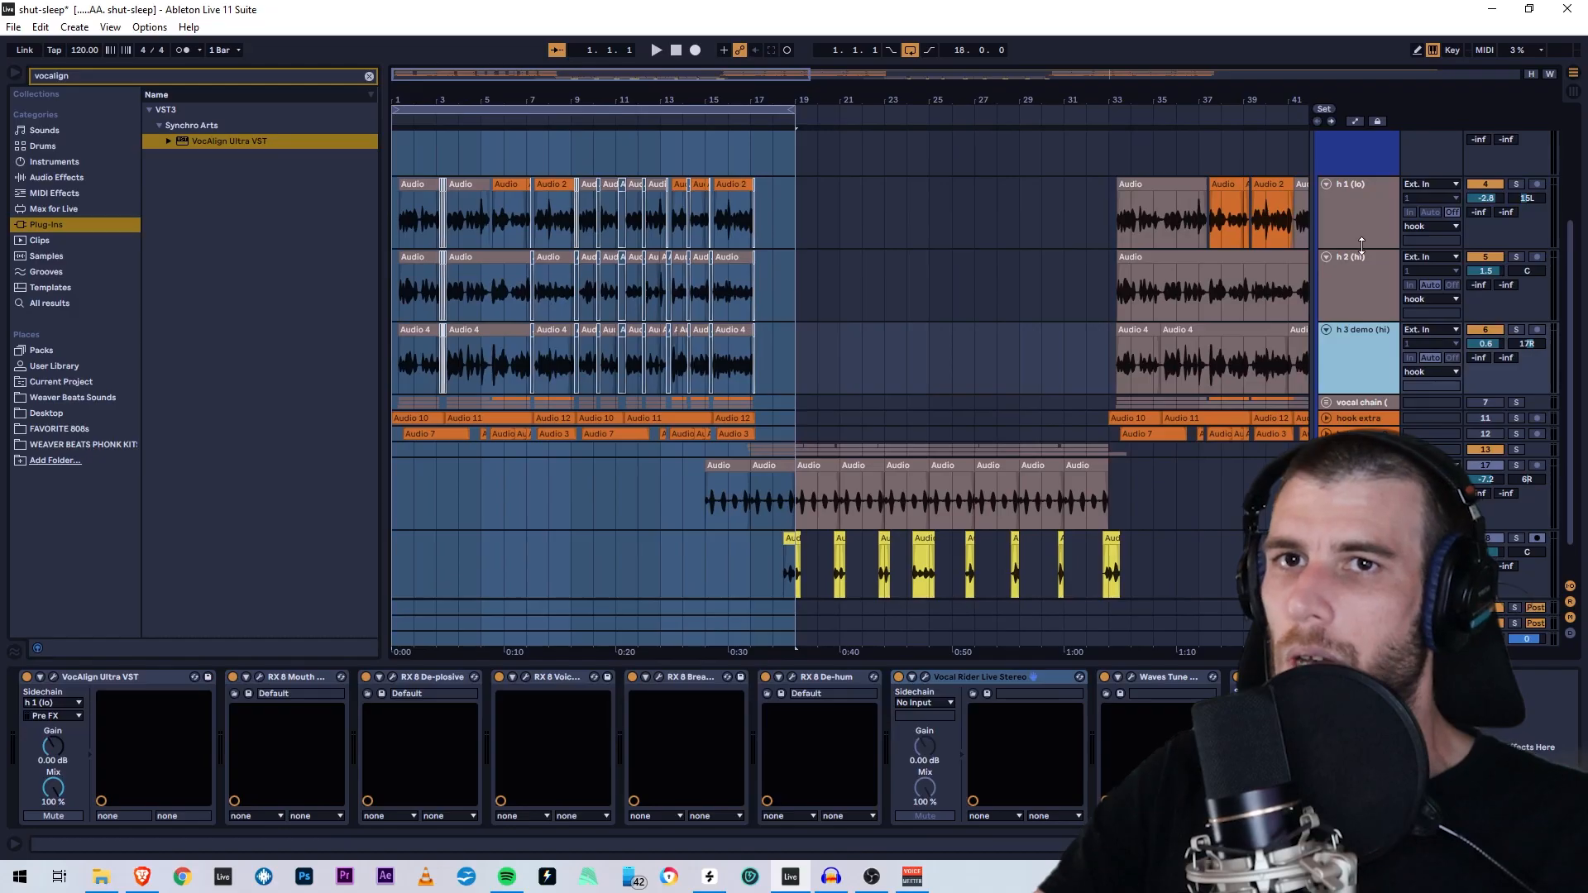
- Try to freeze h 1 (lo), h 2 (hi) and h 3 demo (hi) together
click(1311, 81)
right_click(1357, 217)
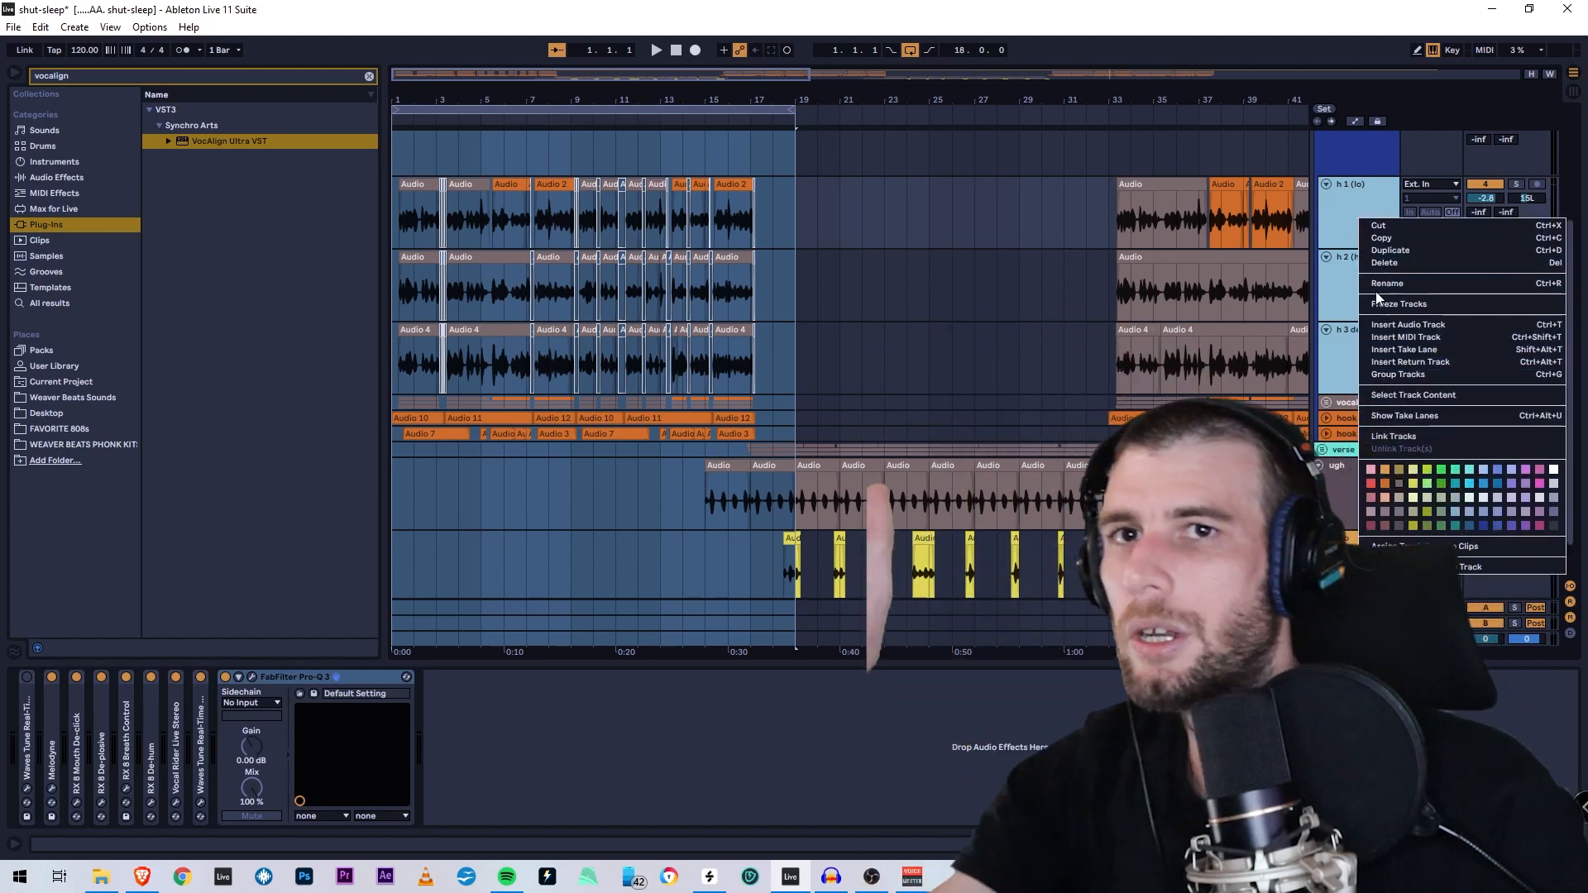
click(1398, 304)
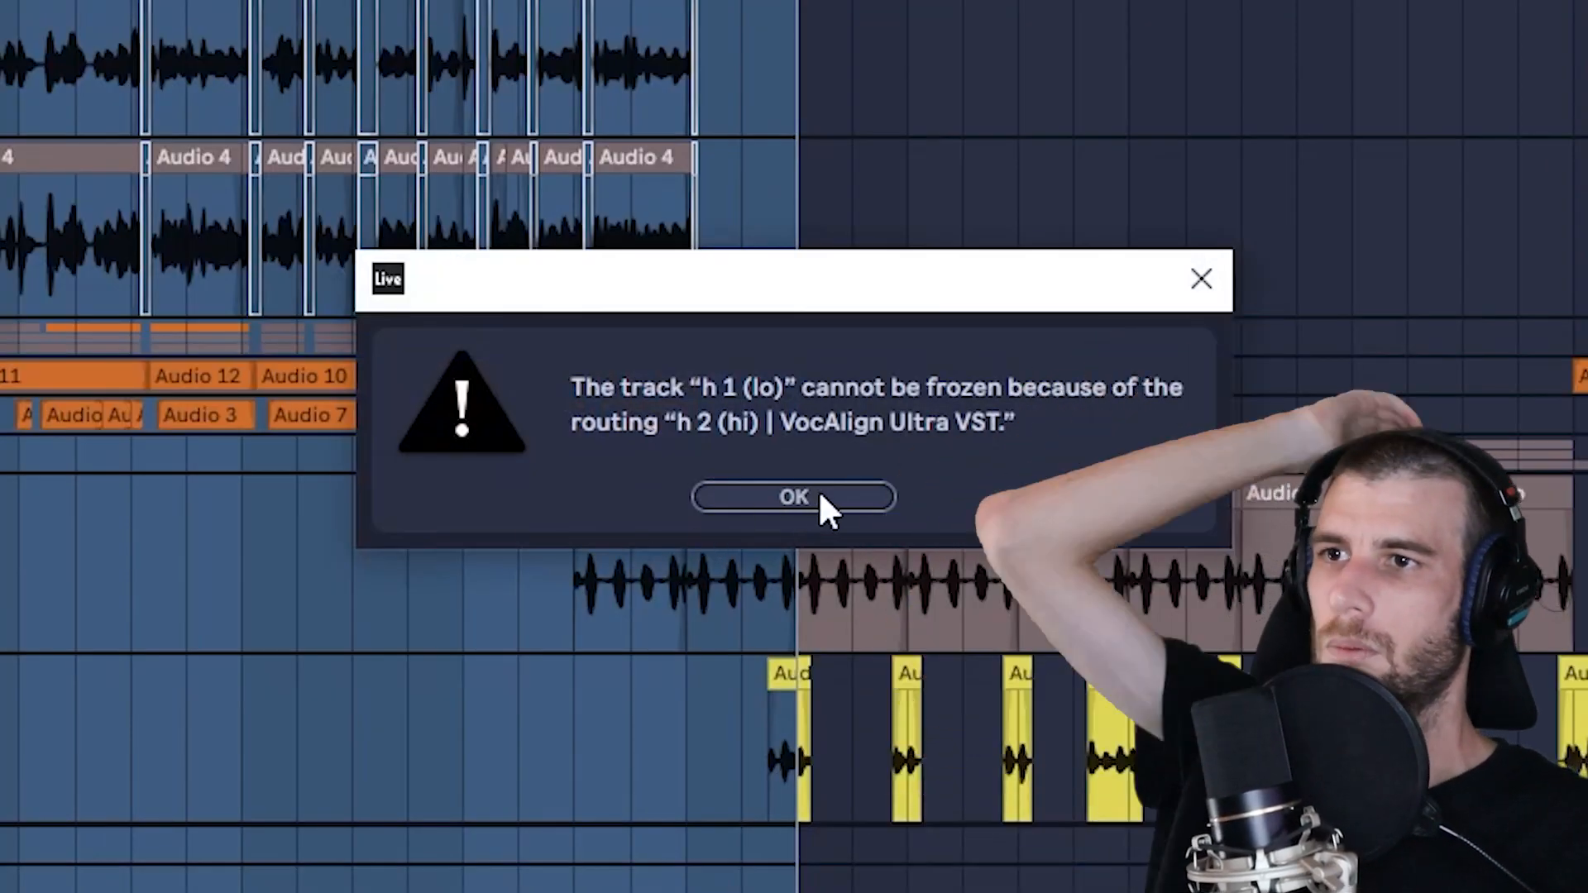
click(818, 499)
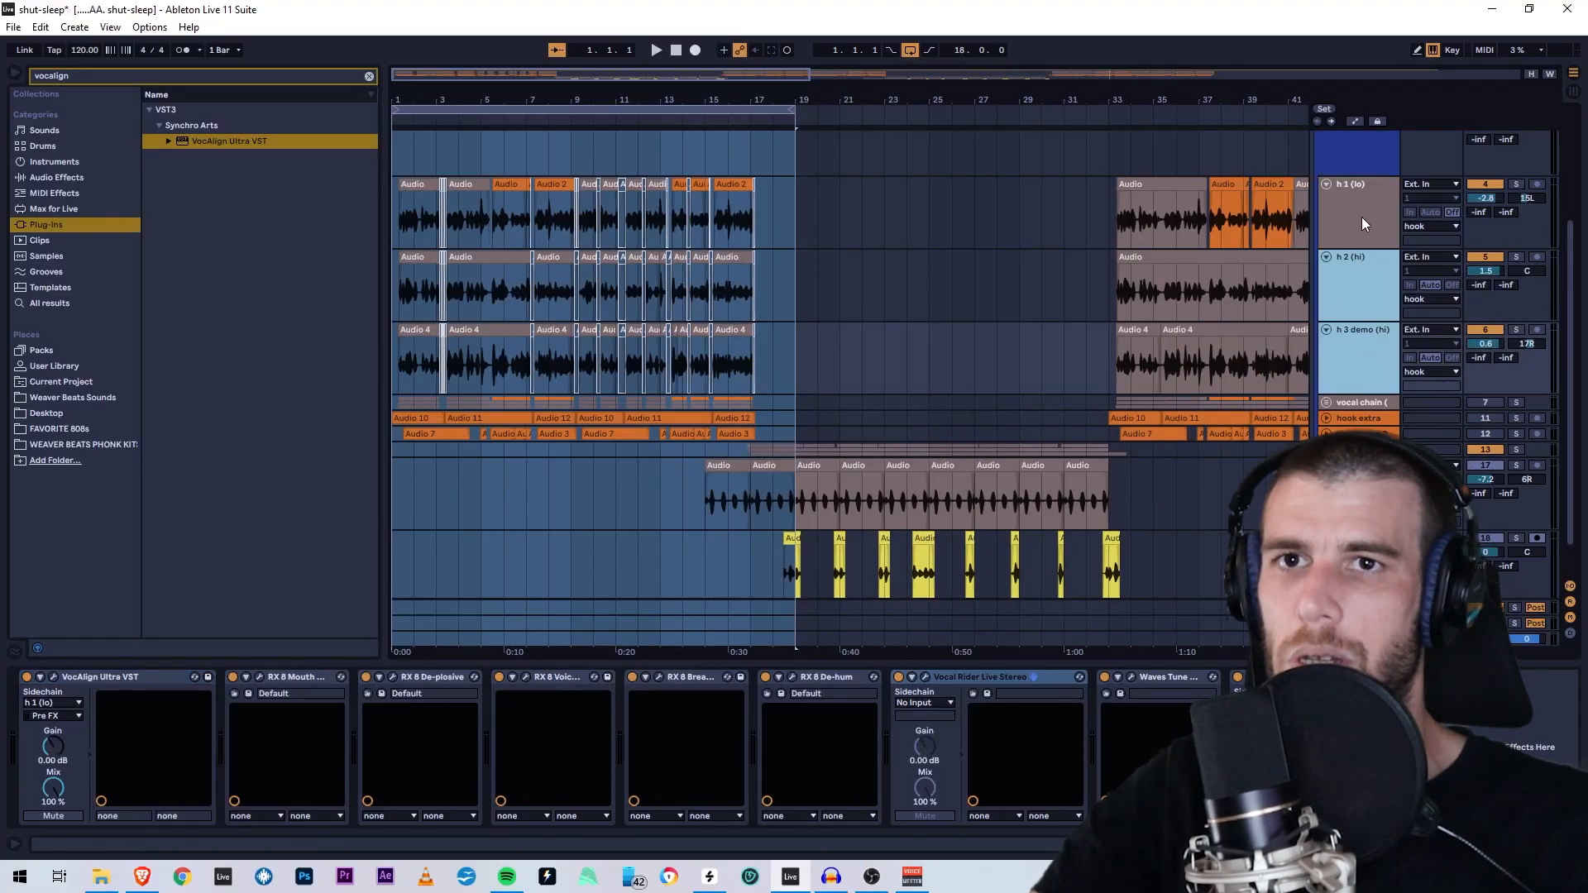
- Freeze and flatten the VocAligned hook layers h 2 (hi) and h 3 demo (hi)
right_click(1360, 304)
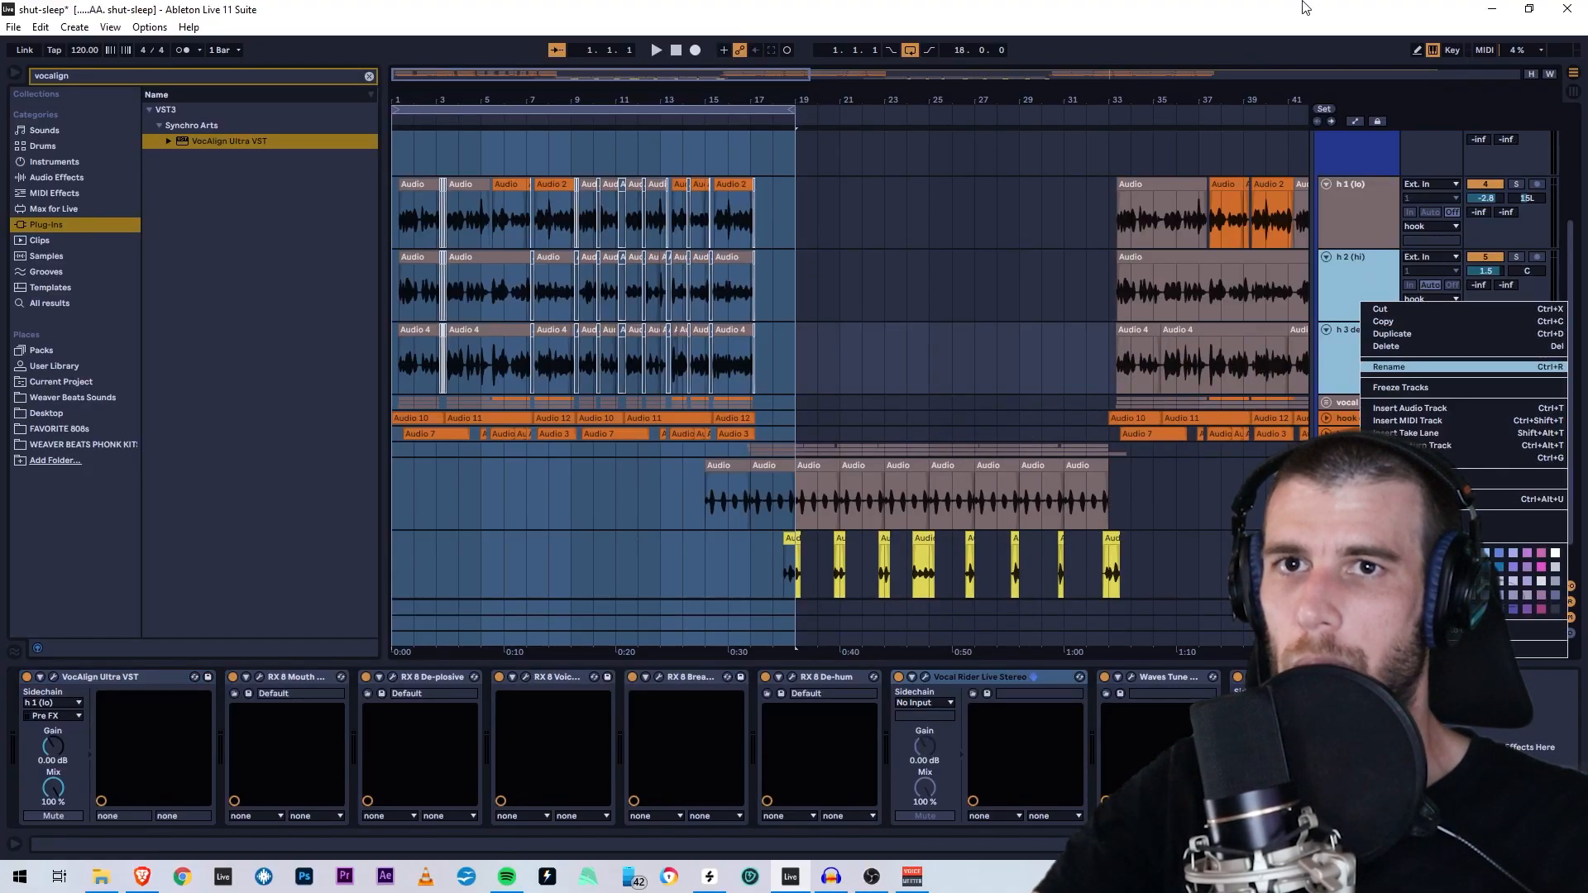
drag(1301, 5, 827, 52)
right_click(897, 332)
click(951, 418)
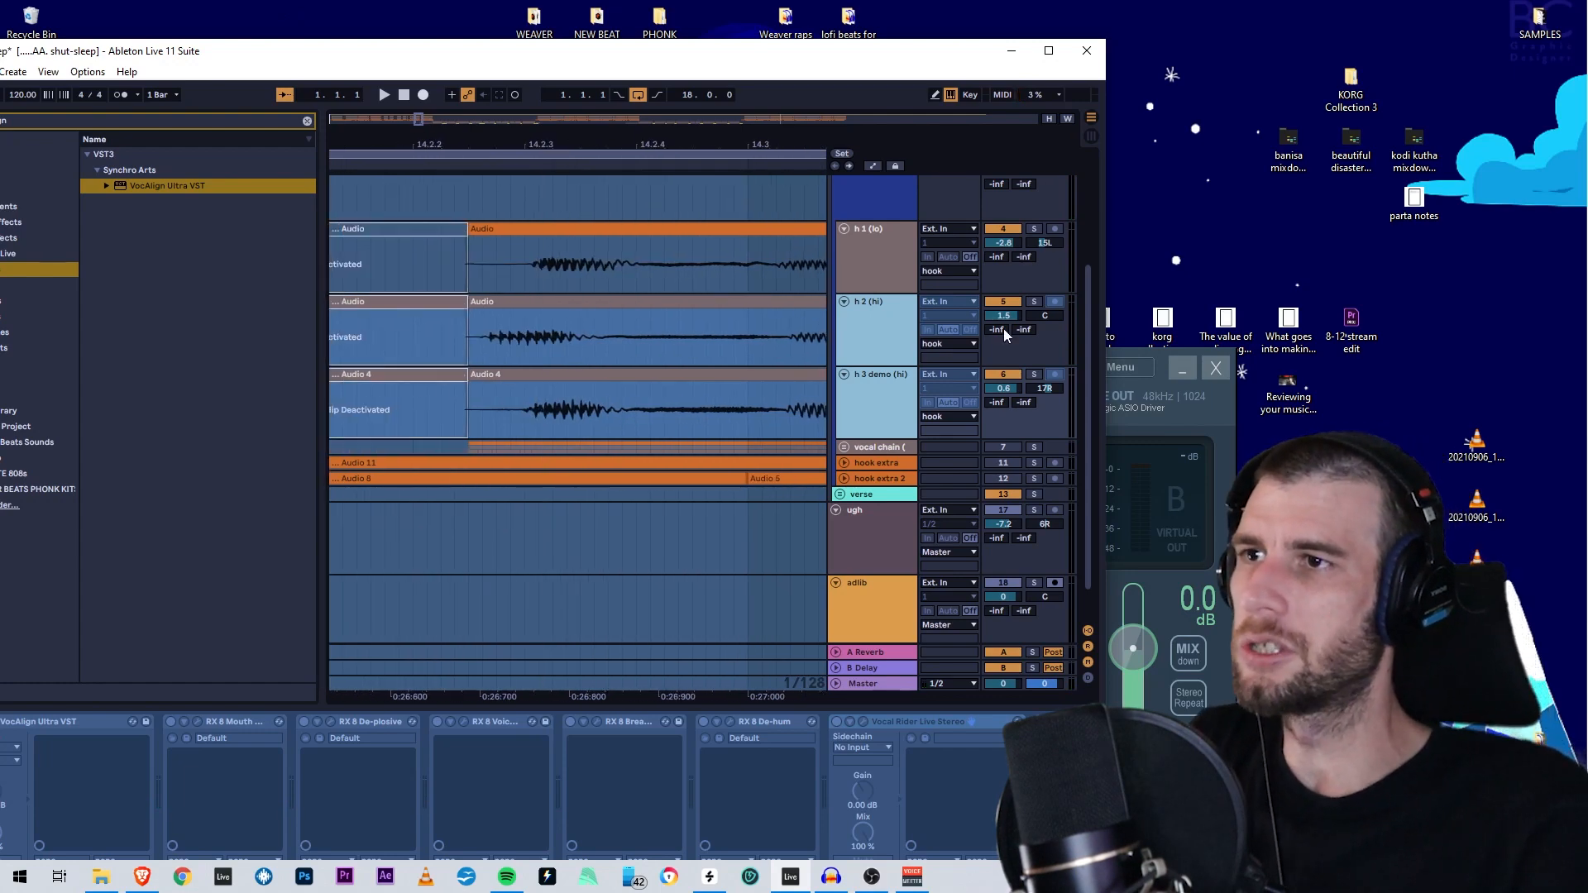
right_click(872, 325)
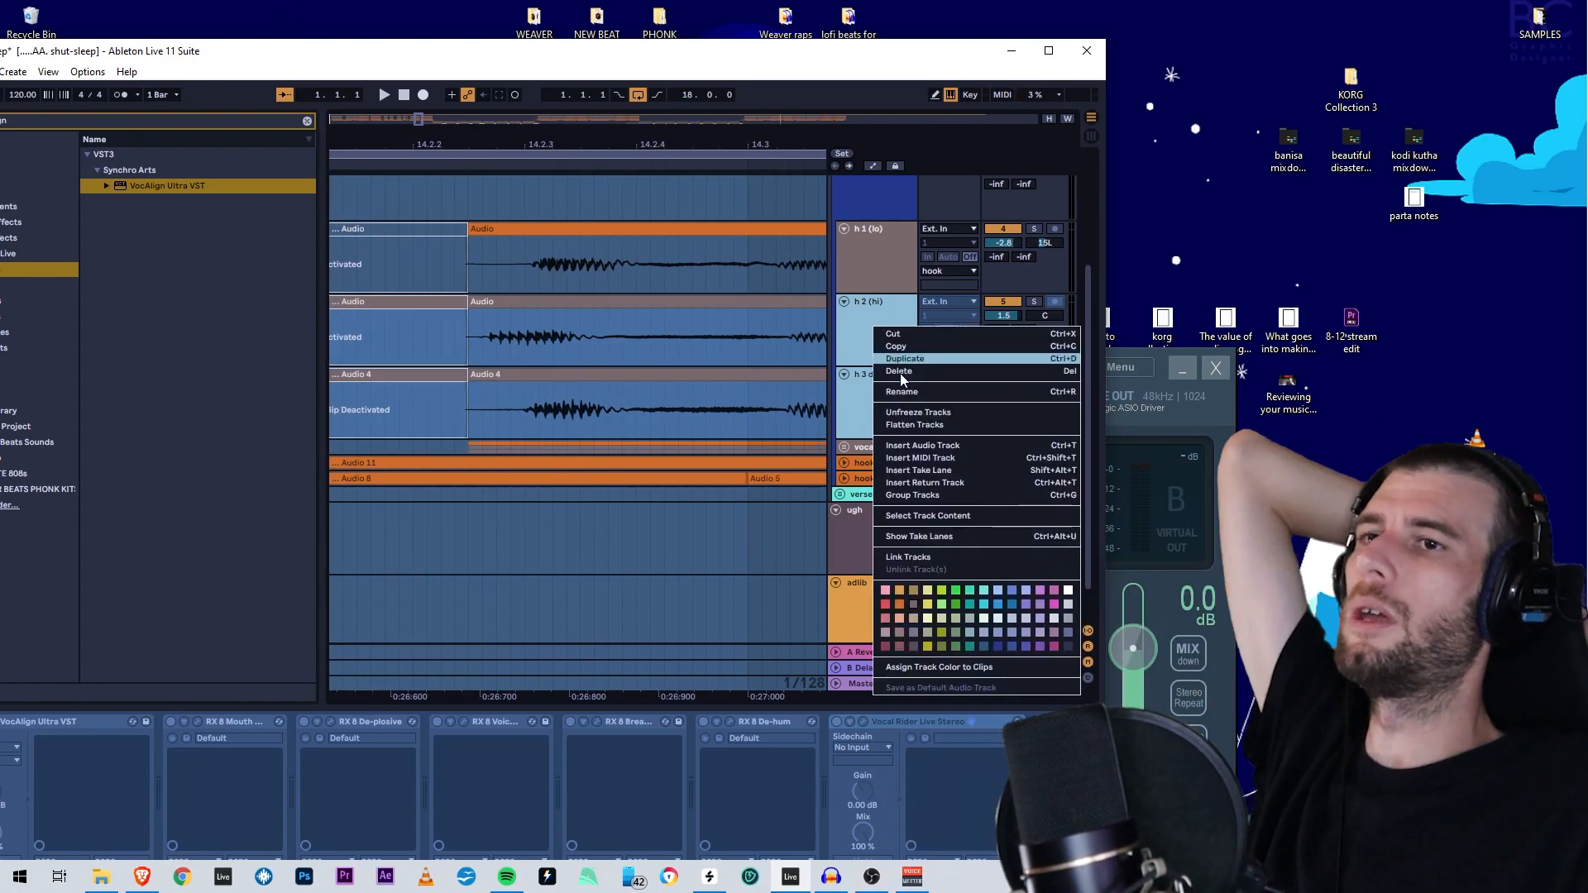
click(915, 425)
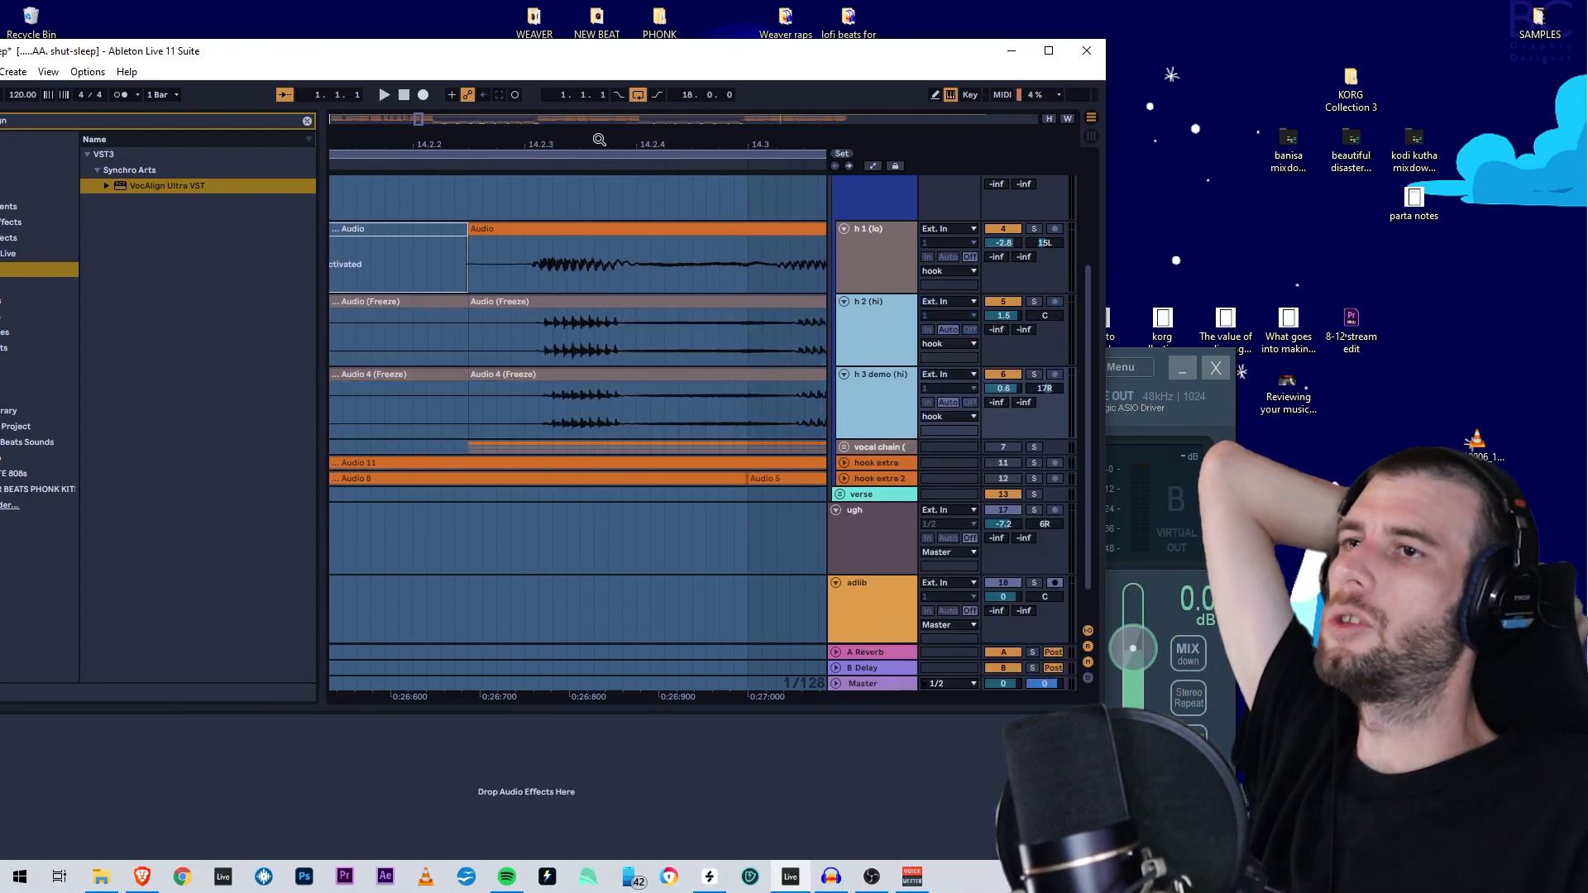
- Freeze and flatten the hook's guide track h 1 (lo) as well
drag(593, 153, 281, 99)
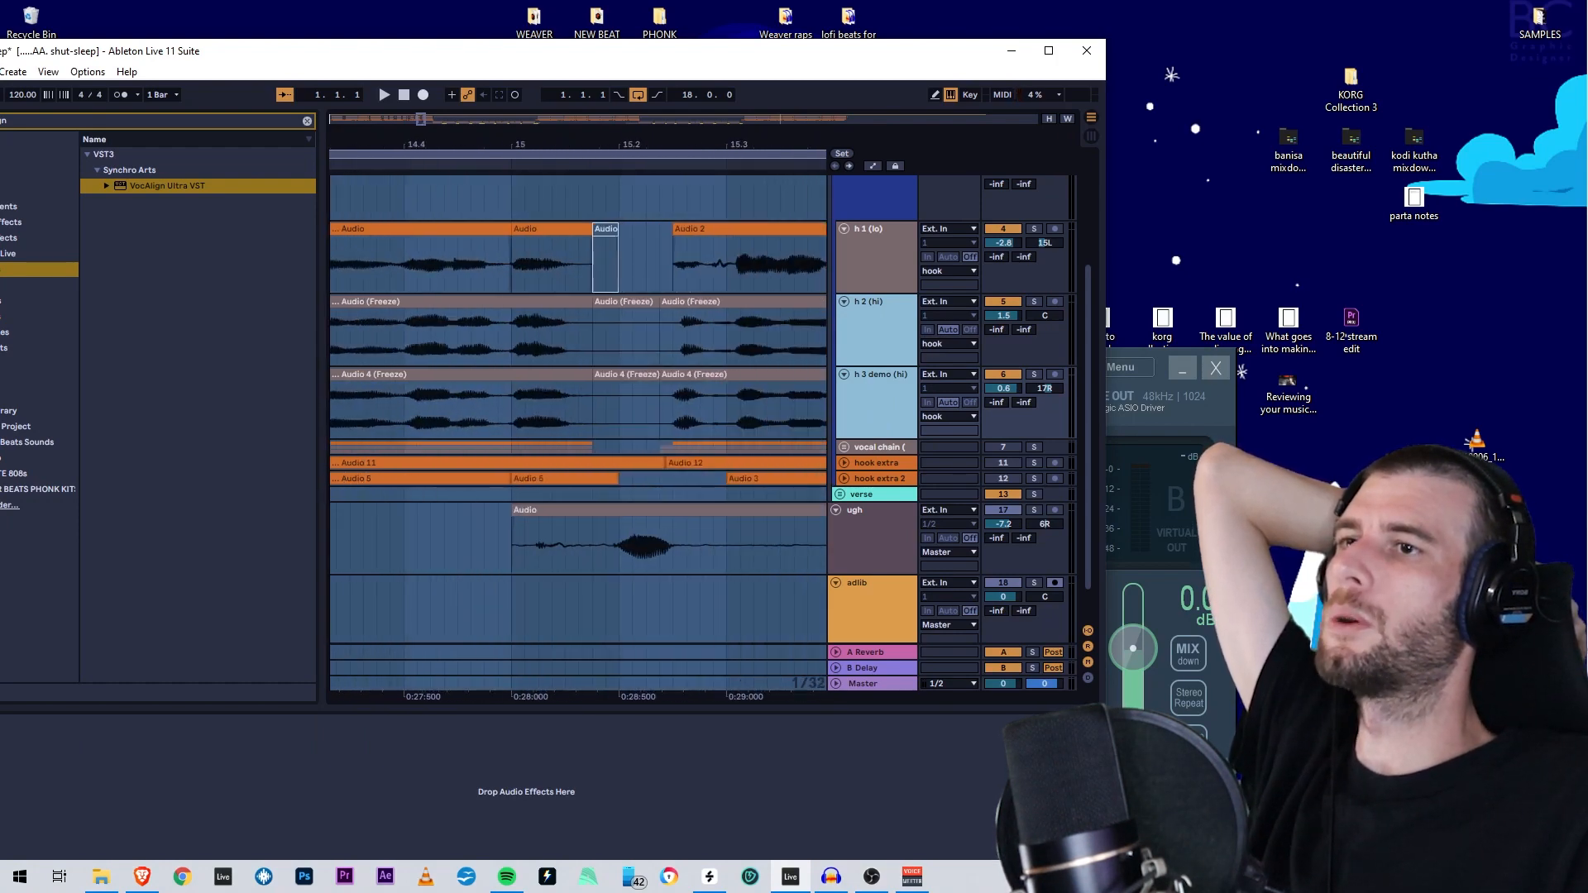
drag(748, 130, 116, 100)
drag(329, 99, 526, 163)
mouse_move(379, 167)
mouse_down()
mouse_move(410, 194)
mouse_move(737, 256)
mouse_move(711, 246)
mouse_up()
click(806, 364)
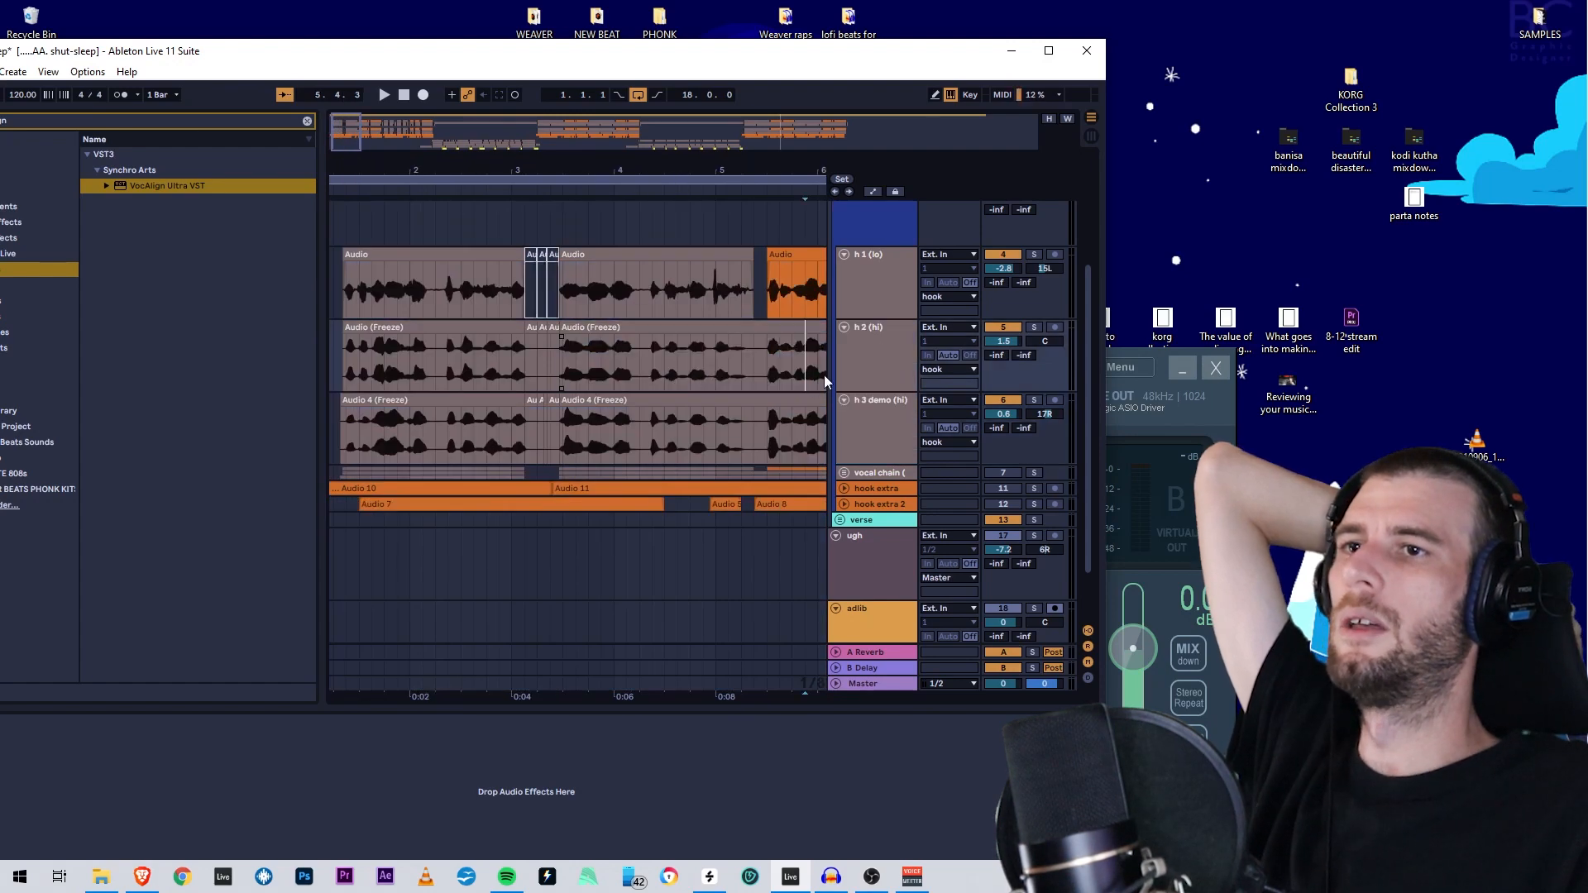
click(876, 299)
right_click(875, 300)
click(894, 302)
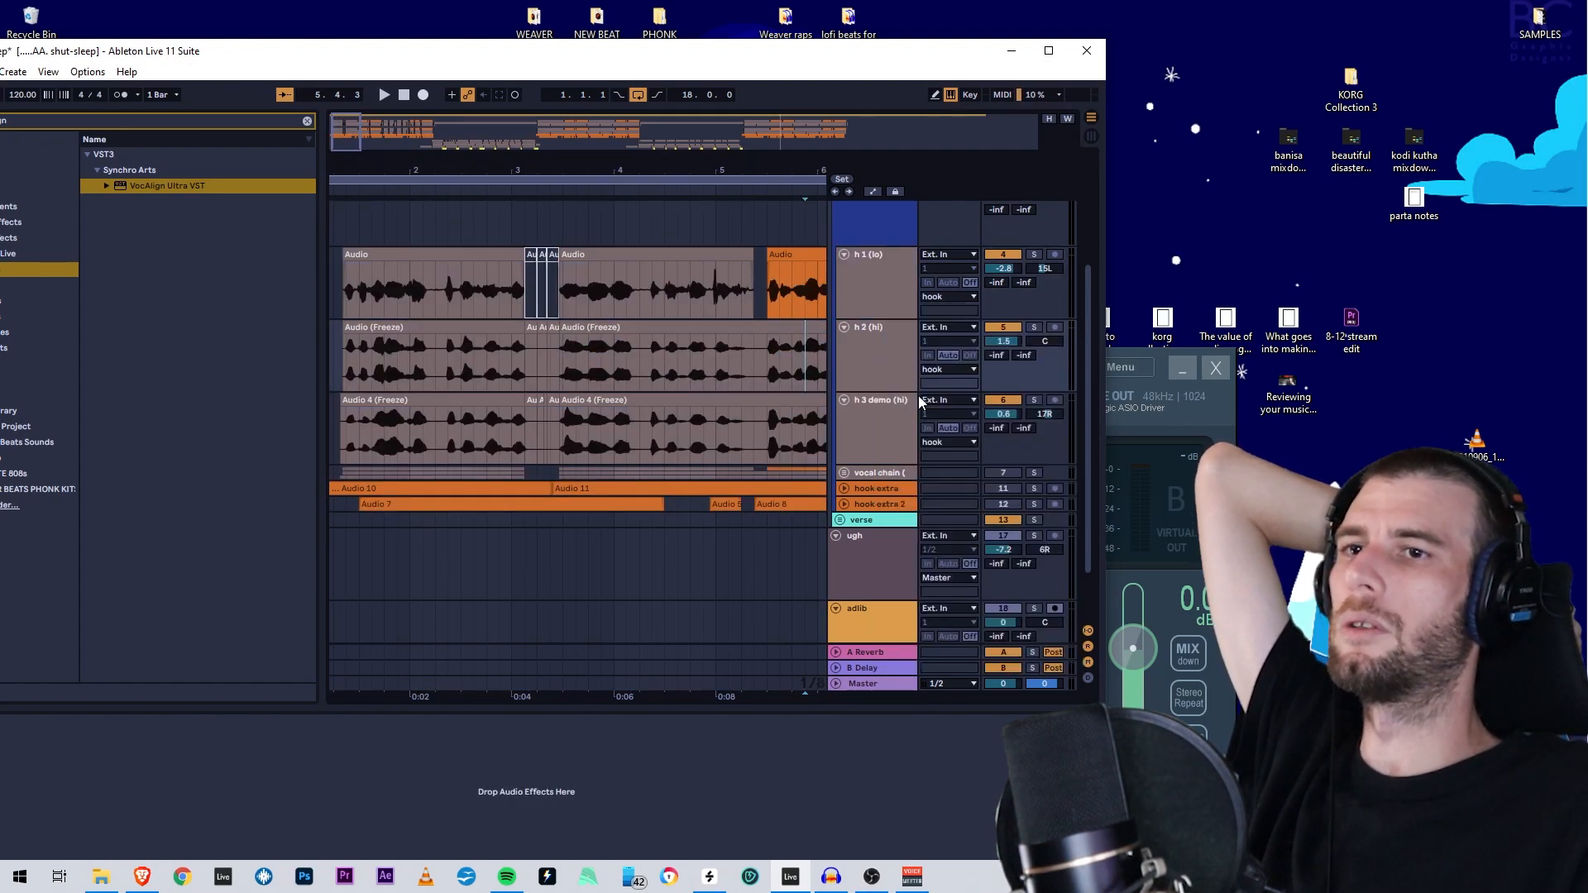
right_click(893, 302)
click(926, 398)
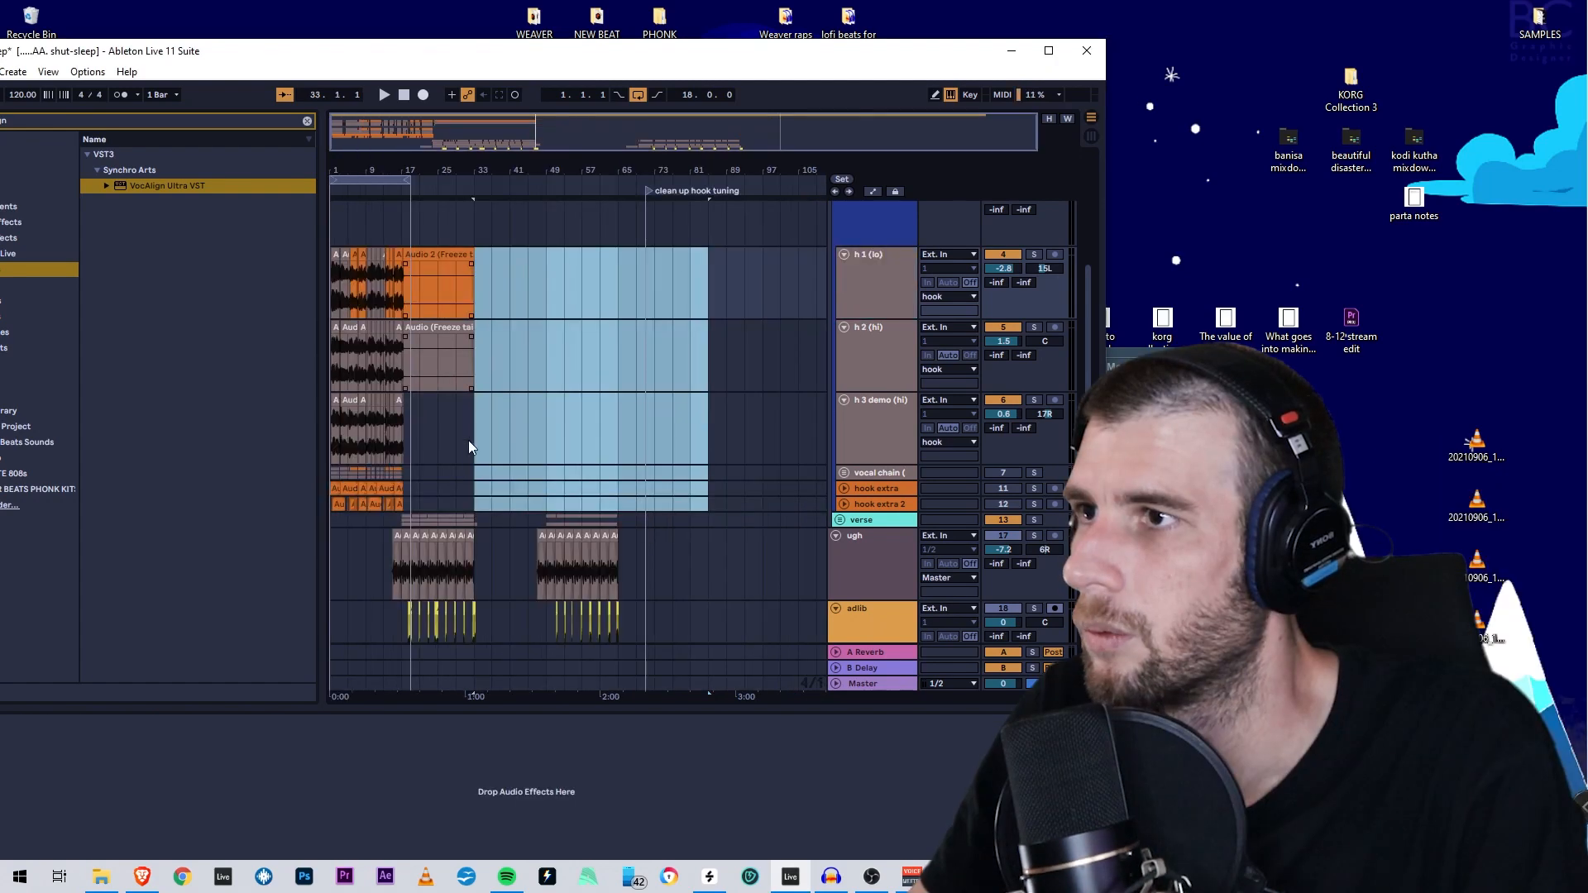
- Duplicate the hook section from bars 1 to 33 twice across the hook tracks and delete the clean up hook tuning locator
drag(468, 509, 359, 304)
key(ctrl+d)
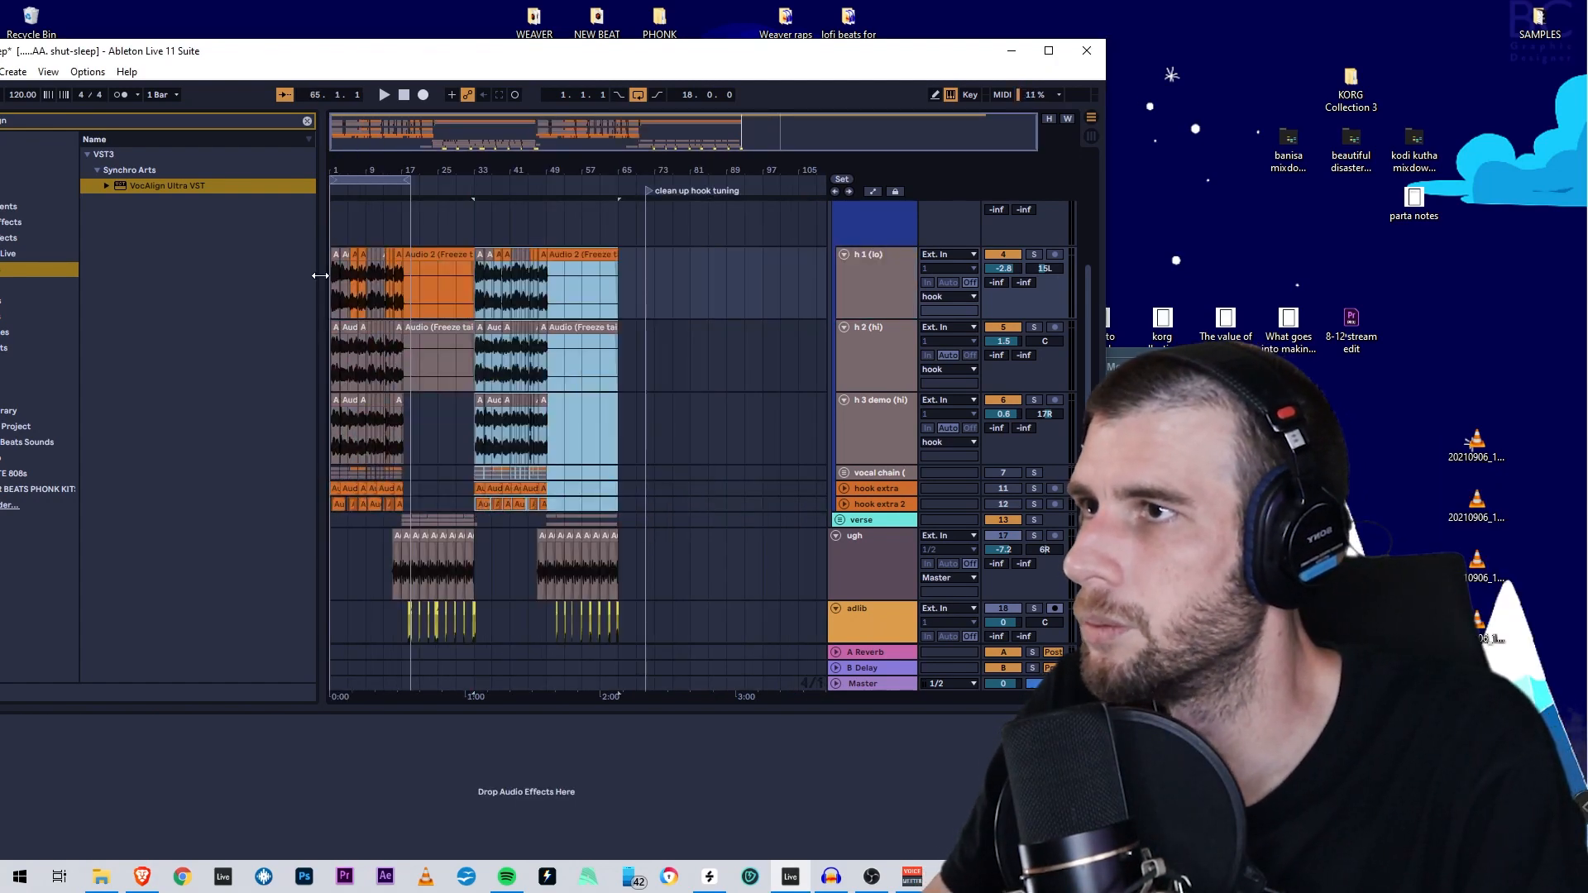
key(ctrl+d)
right_click(649, 190)
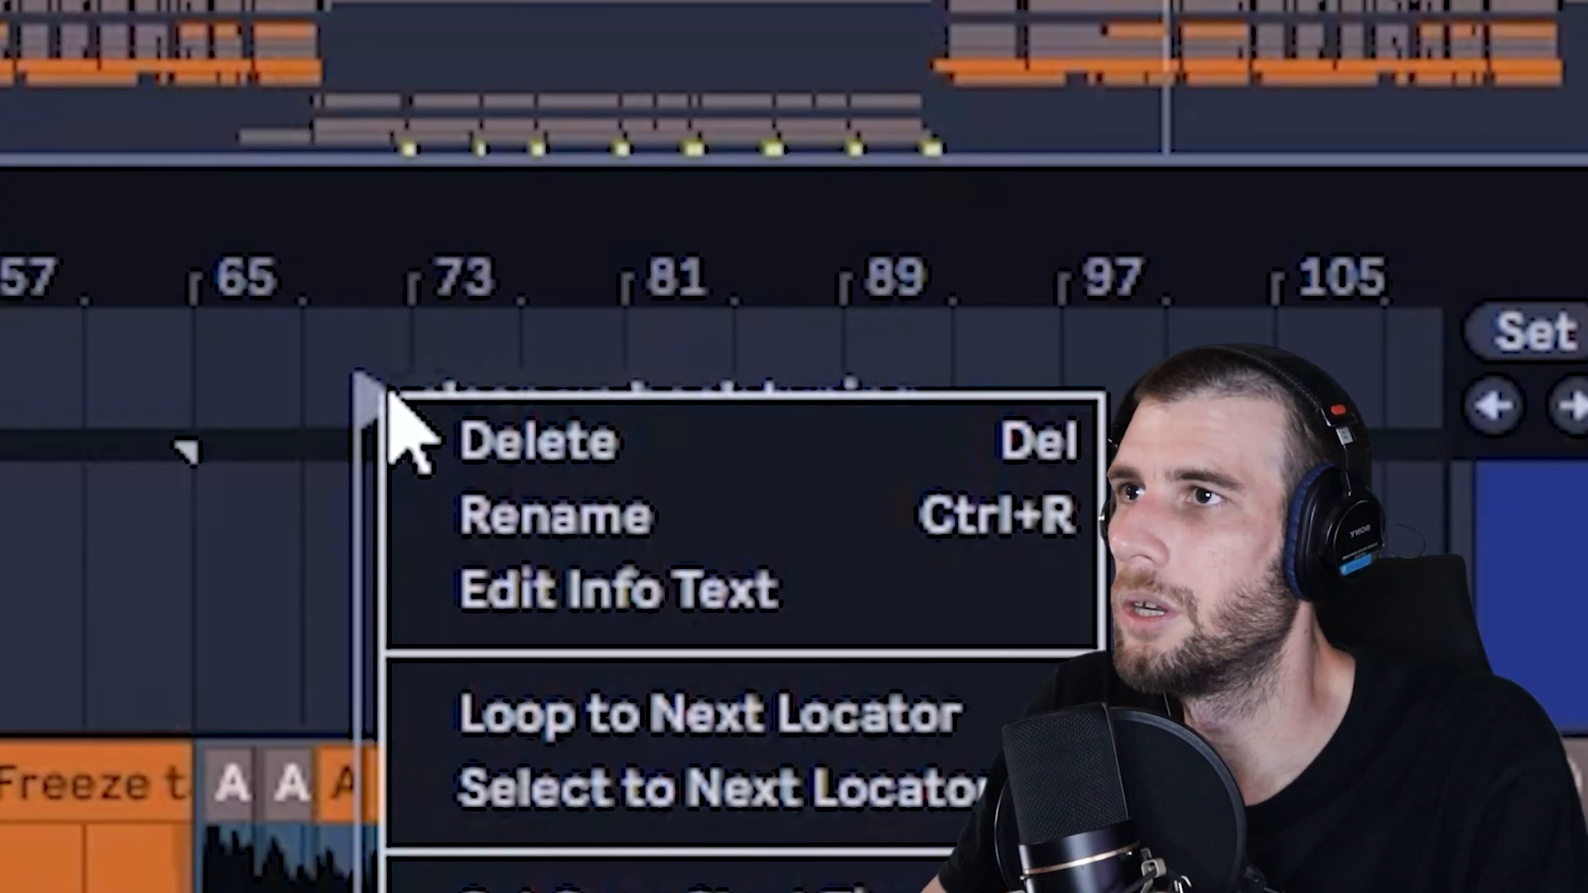
click(475, 423)
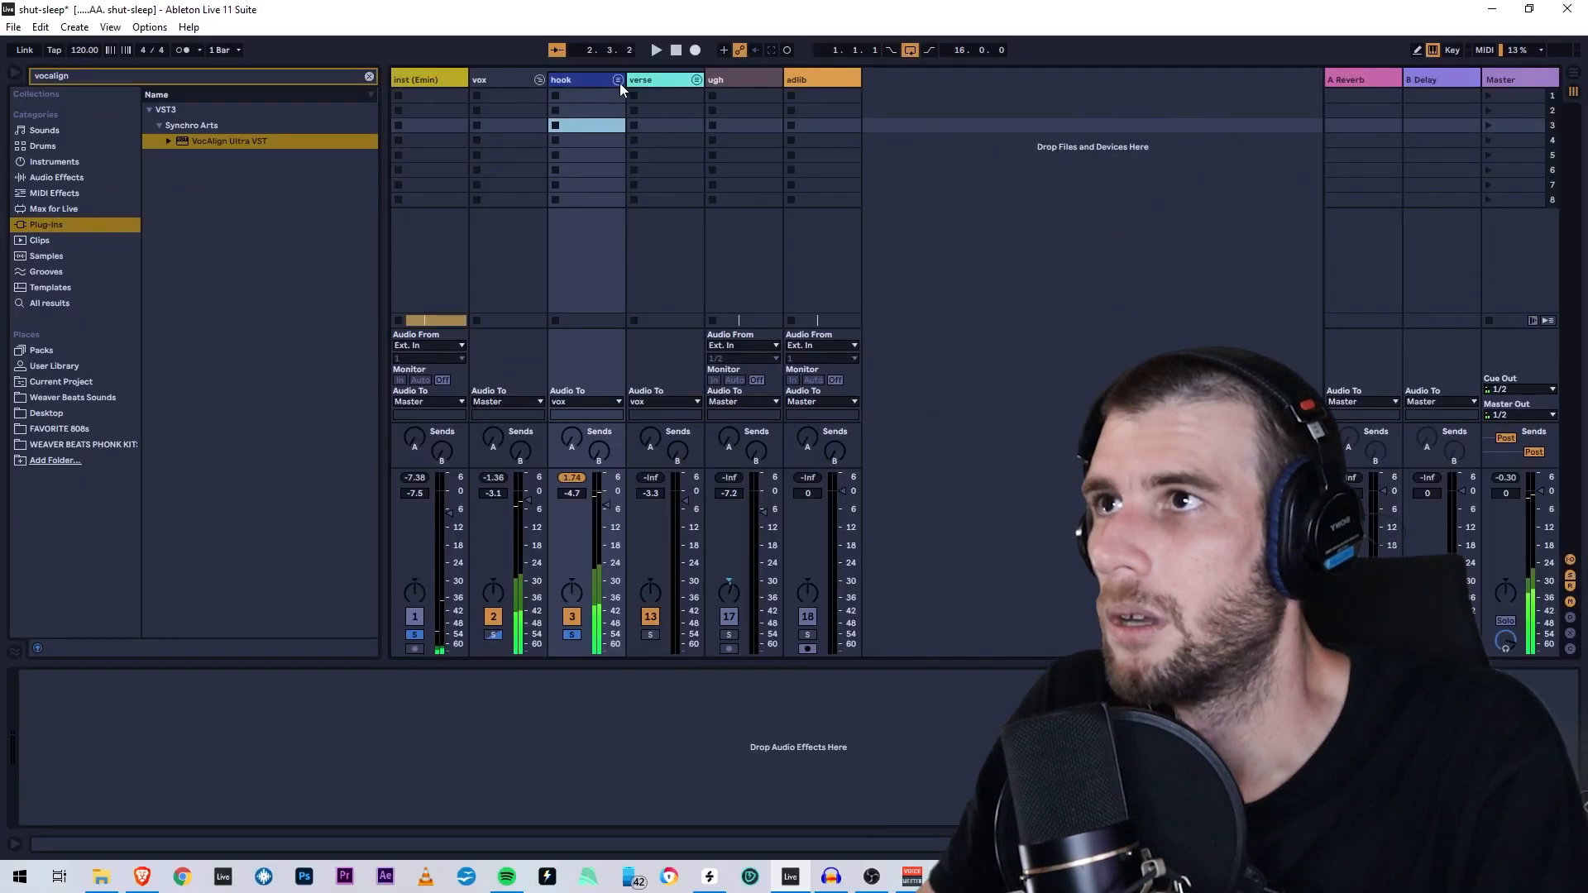
- Search the plug-ins for delay and replace the stock Delay on return B with MannyM Delay Stereo, keeping the Manny's Defaults preset
click(1342, 93)
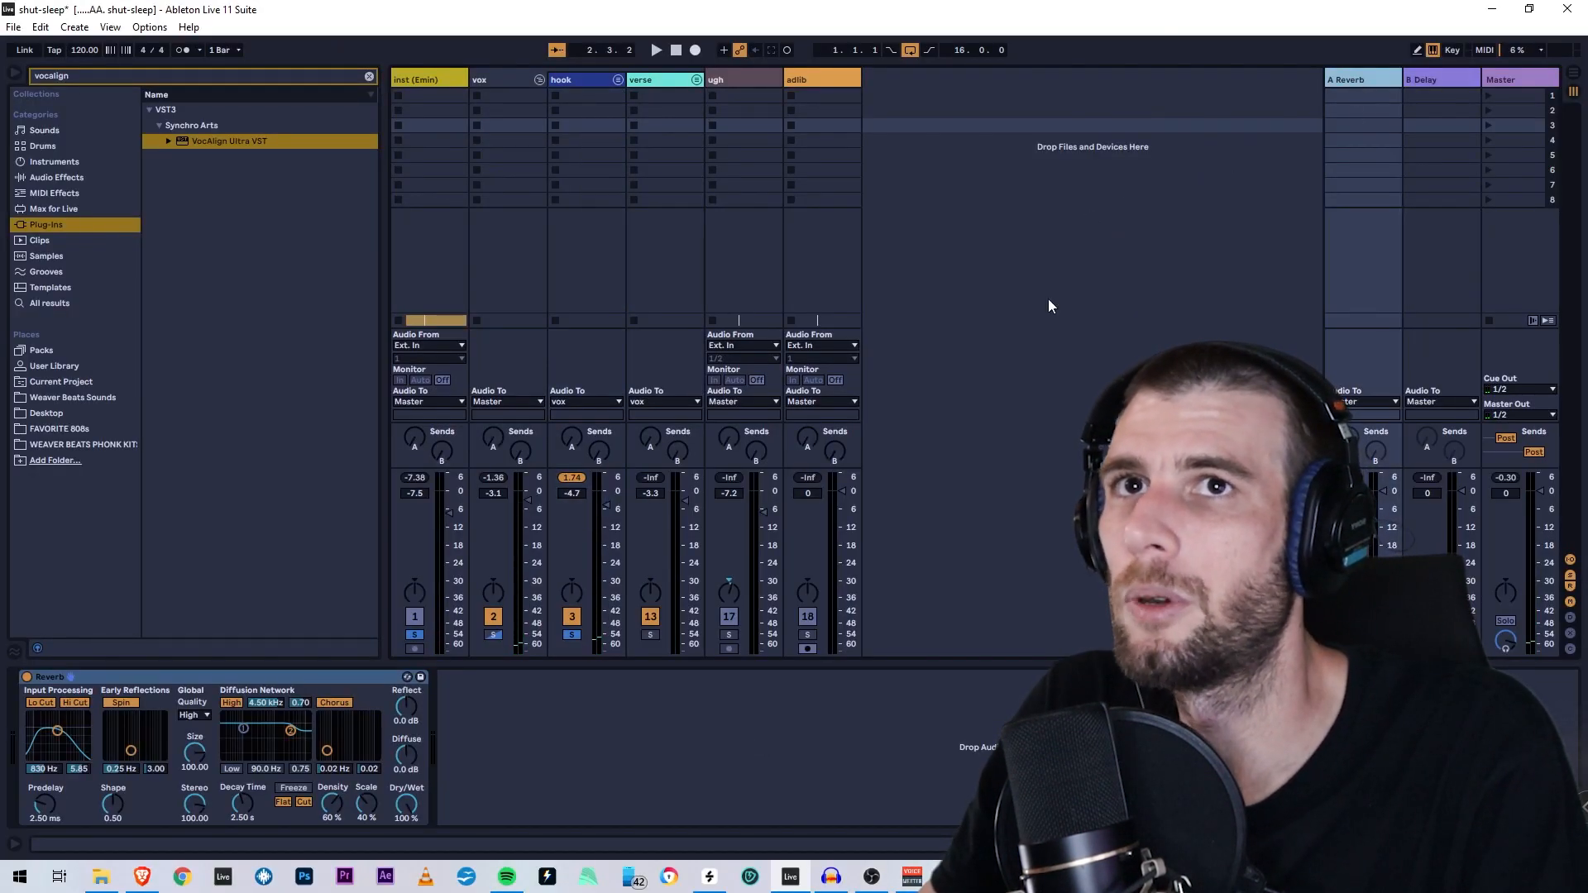
click(72, 73)
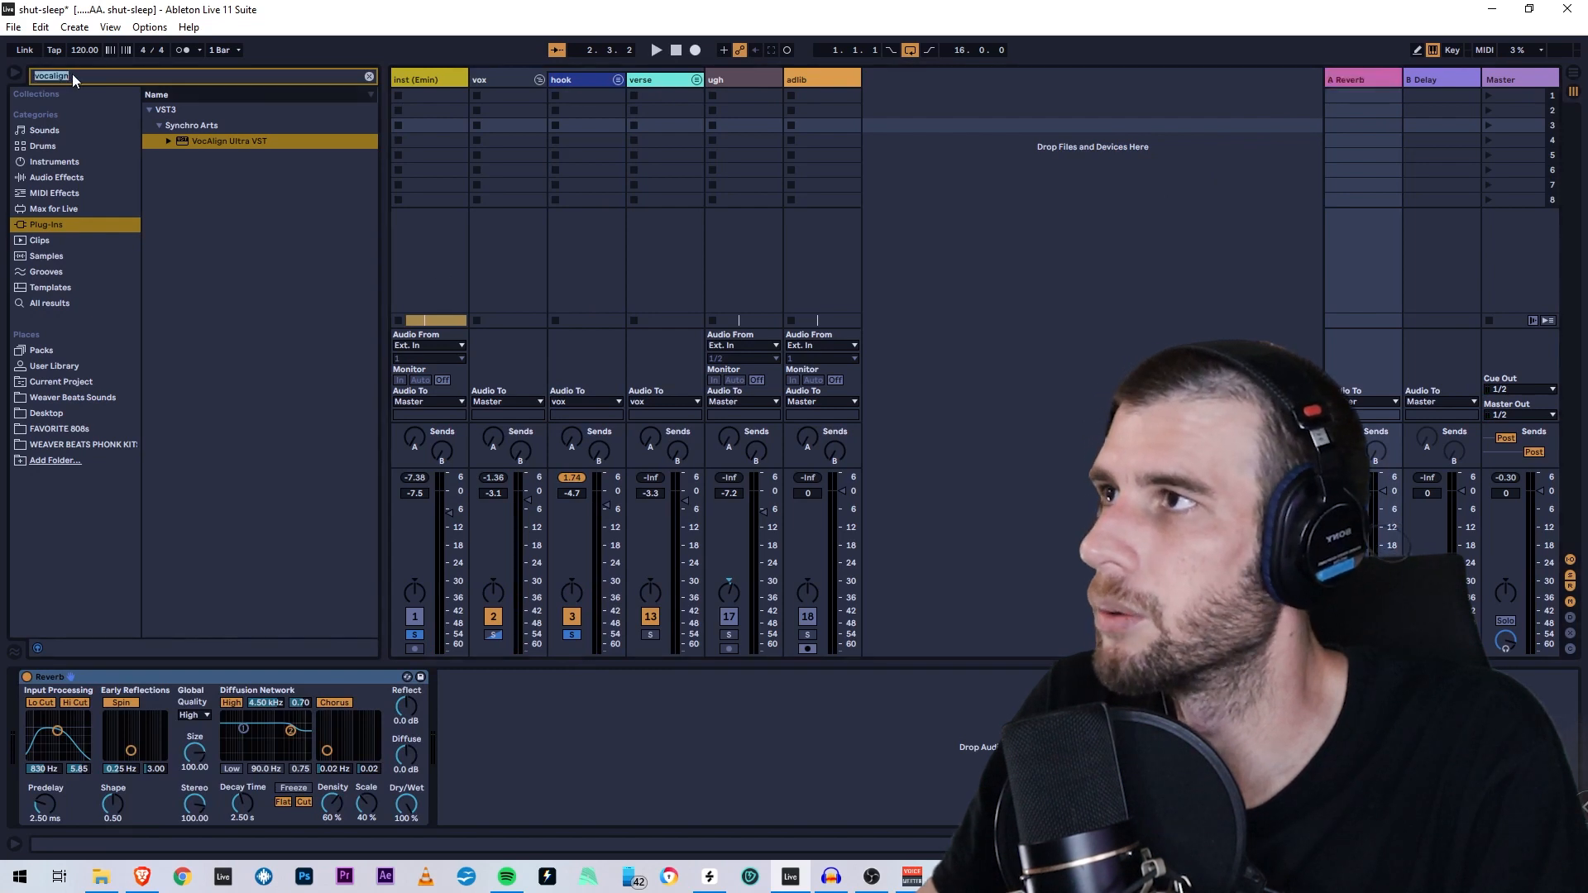
text(delay)
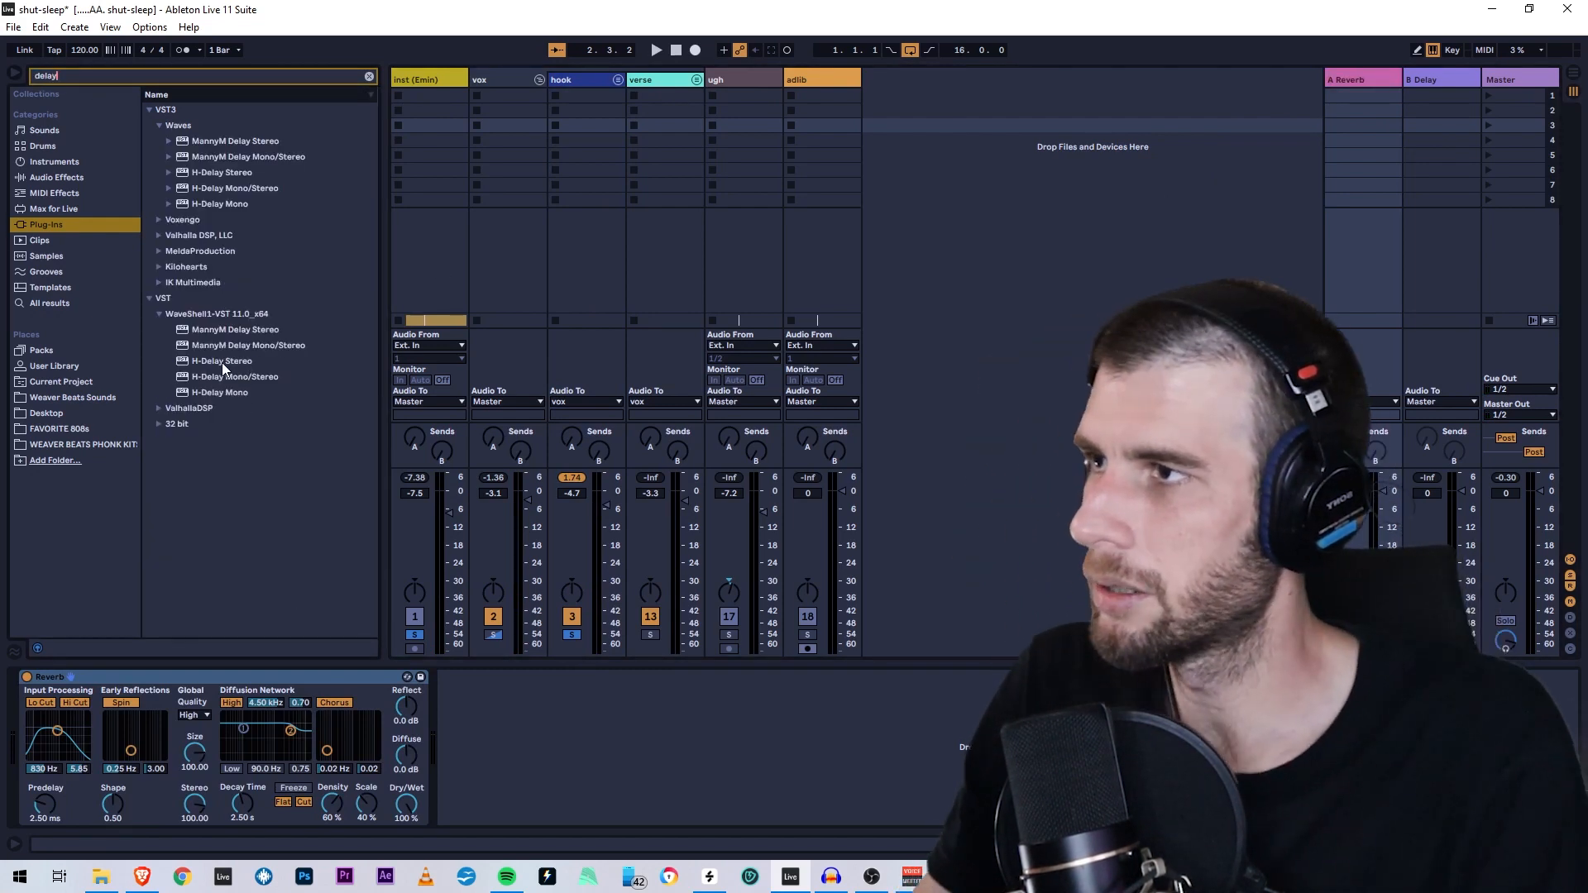
drag(261, 329, 1431, 66)
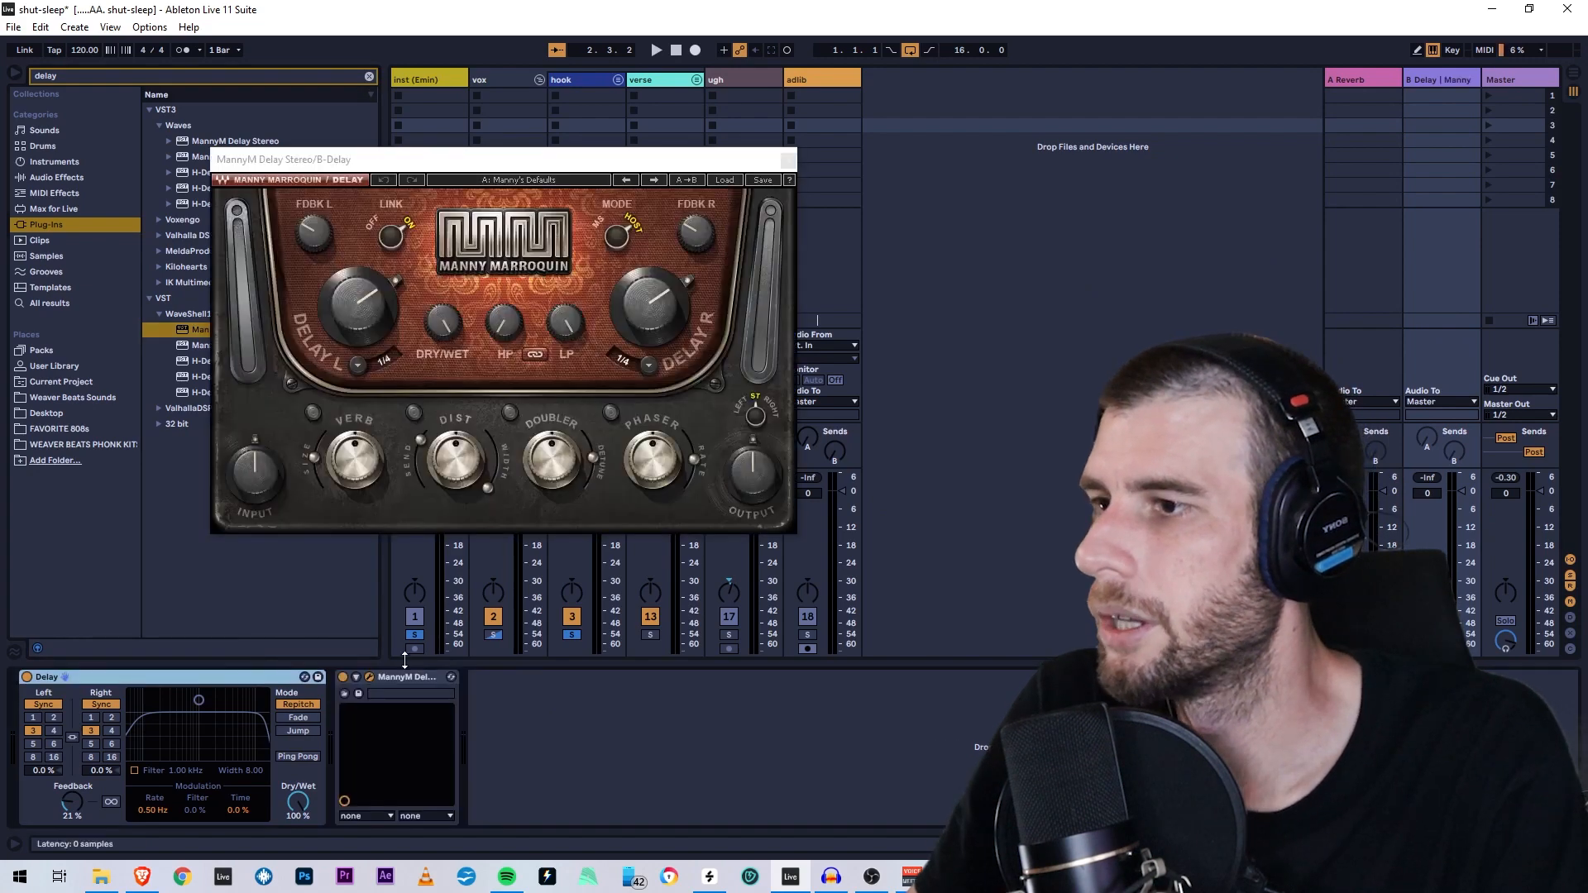
drag(653, 159, 753, 225)
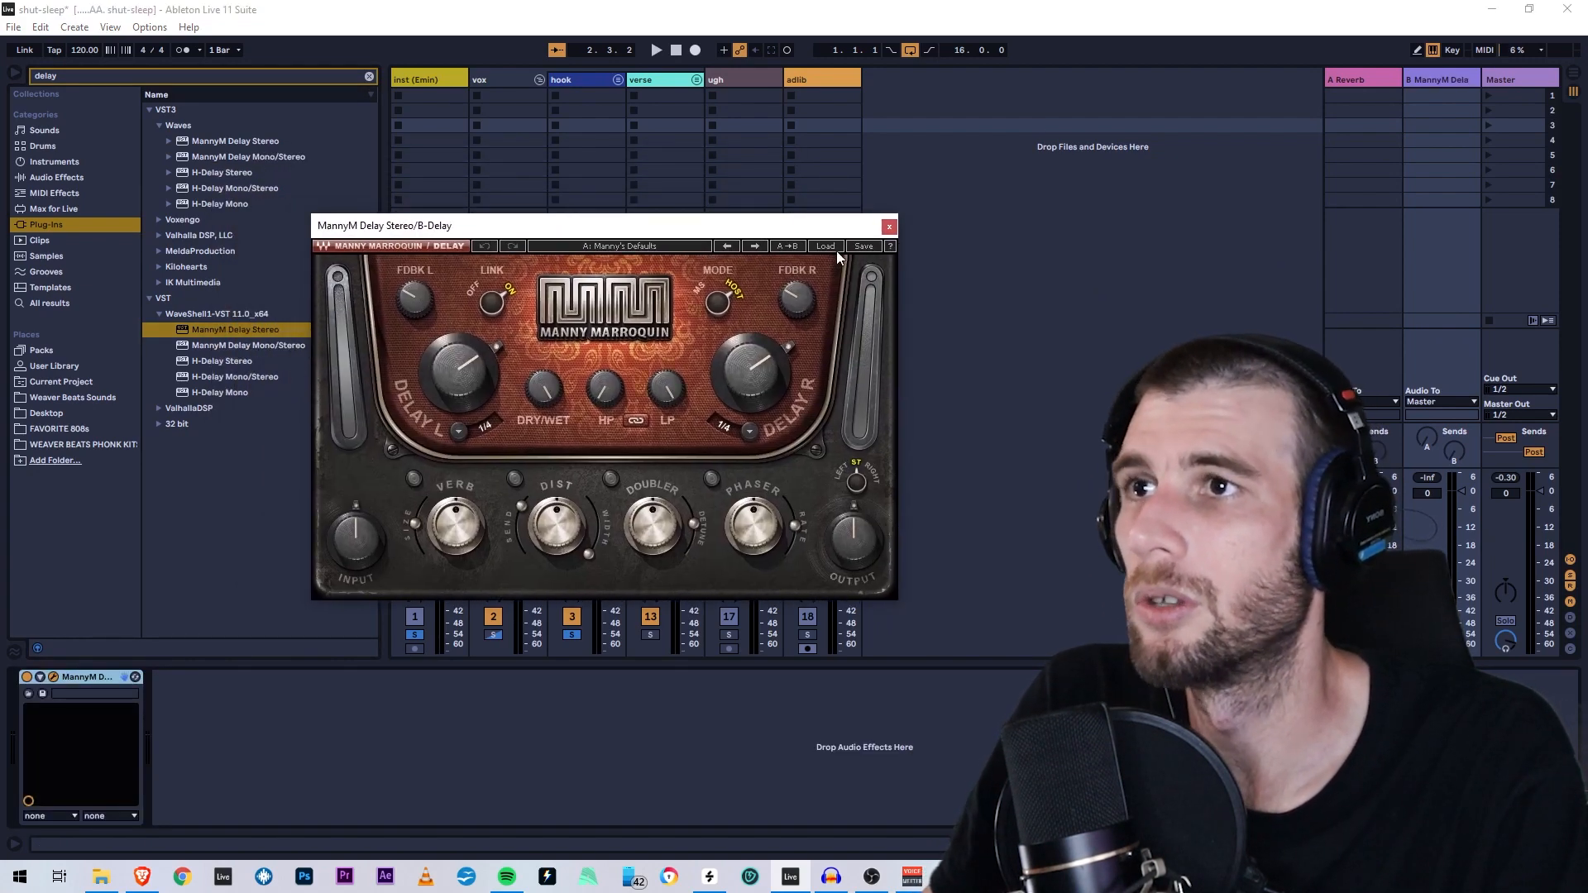
click(825, 246)
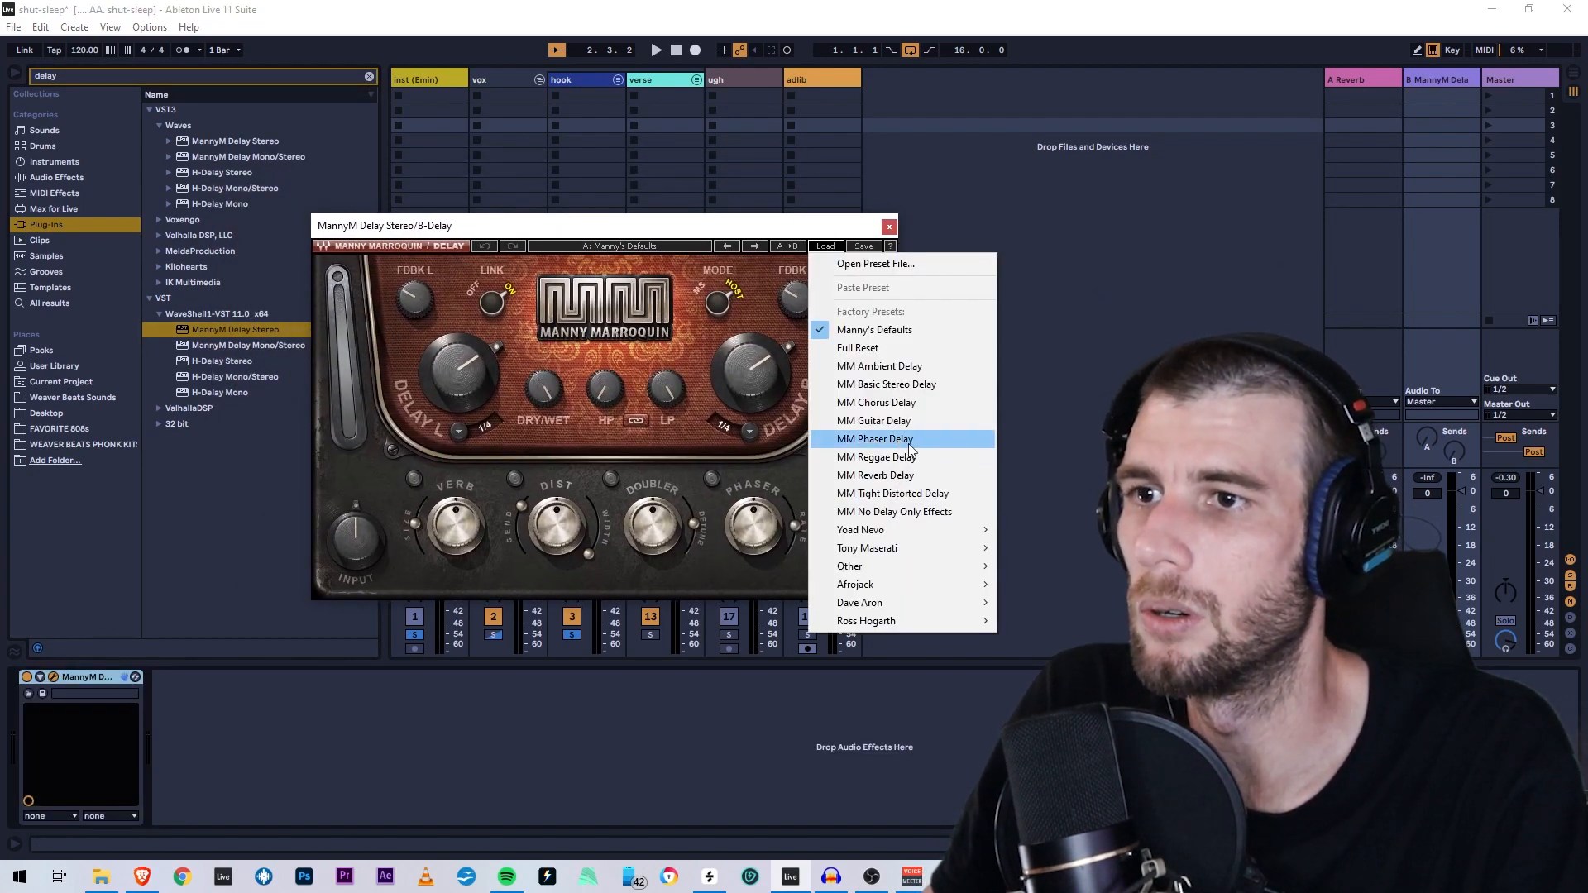
drag(734, 237, 856, 379)
- Delete the A Reverb return track and set the MannyM Delay return's volume to -33.0 dB
click(1363, 91)
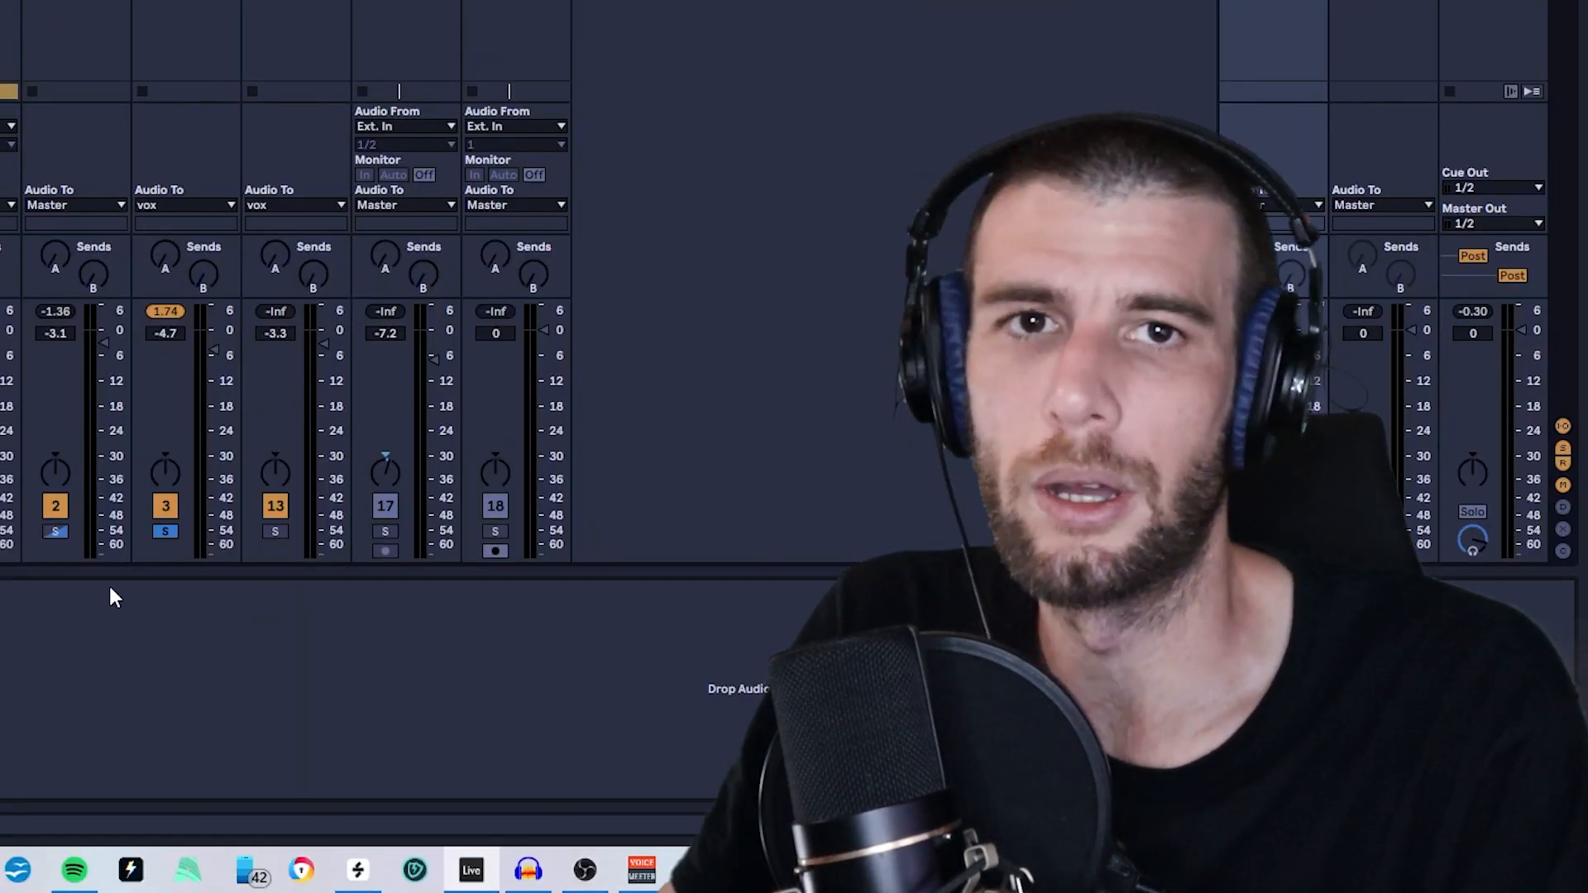
right_click(1379, 79)
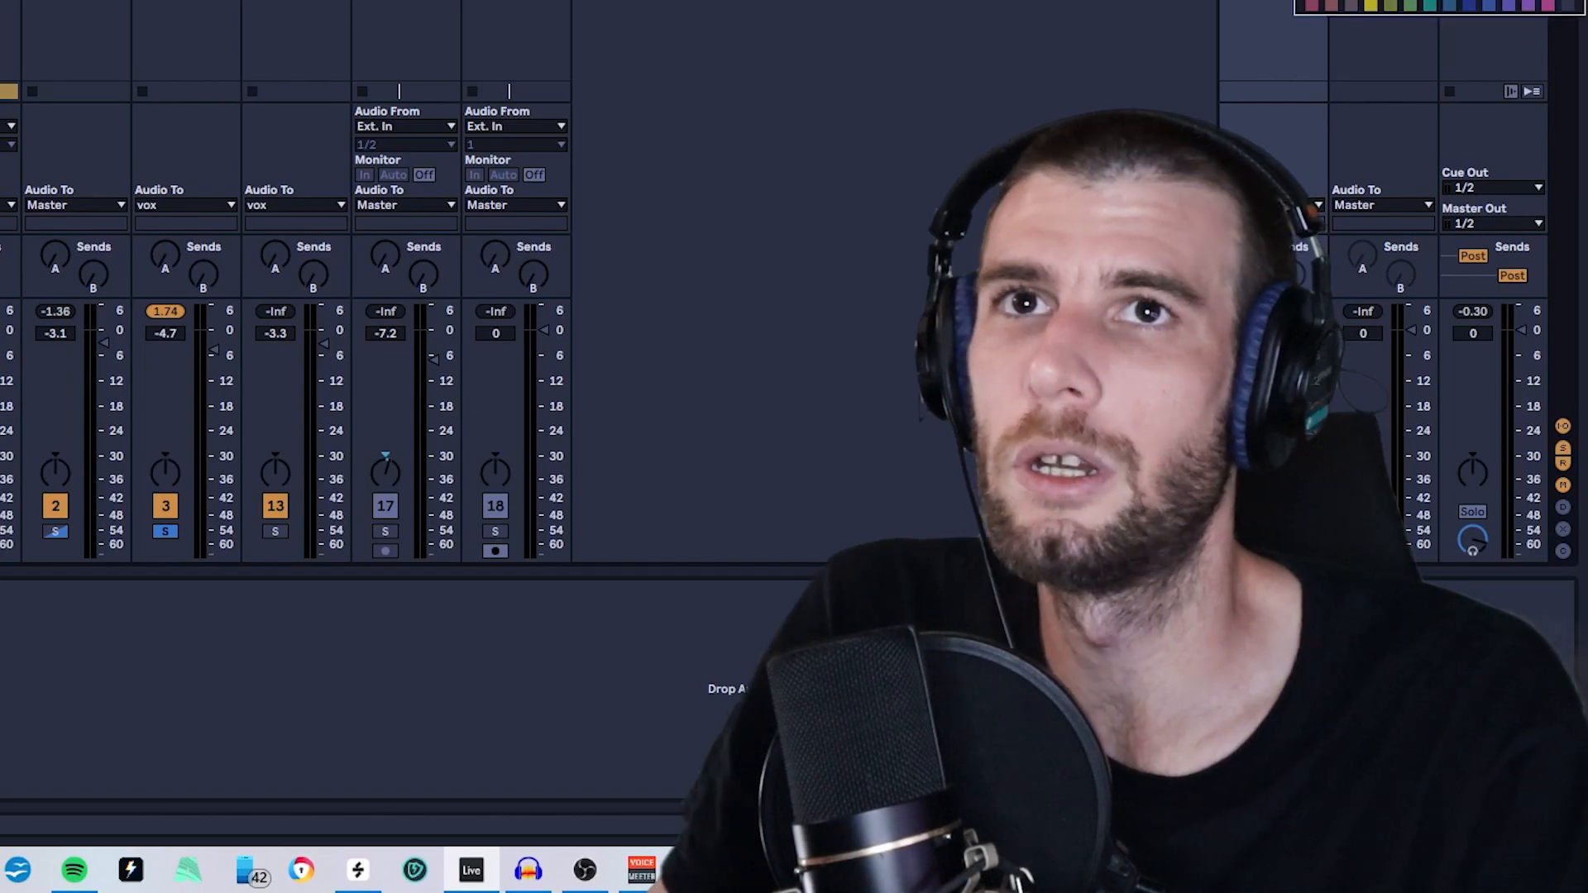
click(1410, 142)
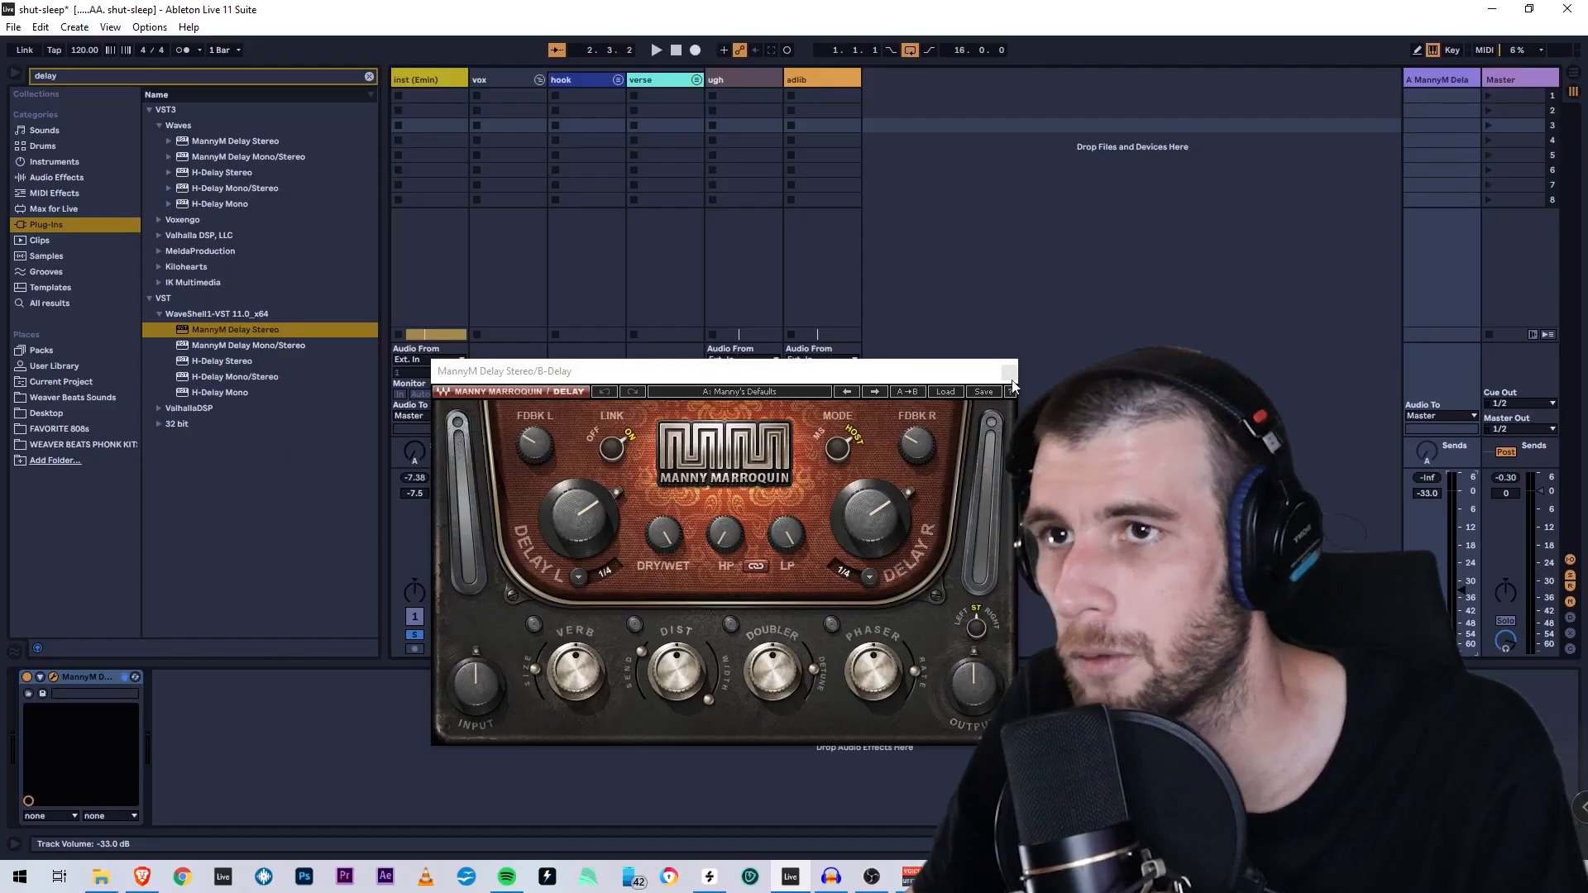
click(949, 420)
click(1009, 372)
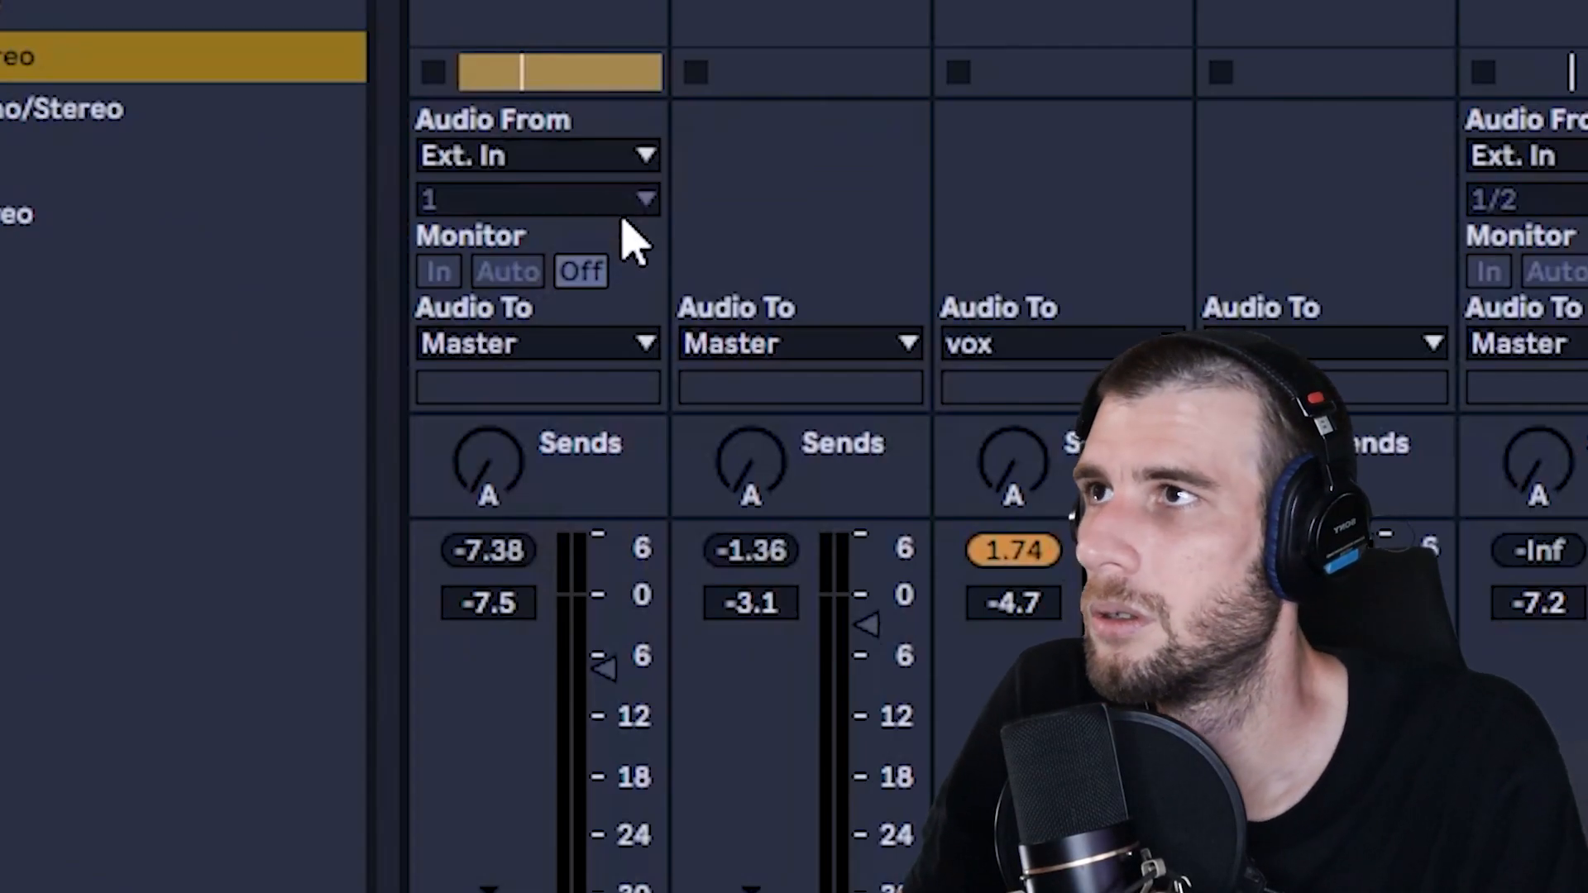
- Turn up the vox track's send A and audition MannyM Delay Stereo during playback, stepping to its next preset
click(492, 452)
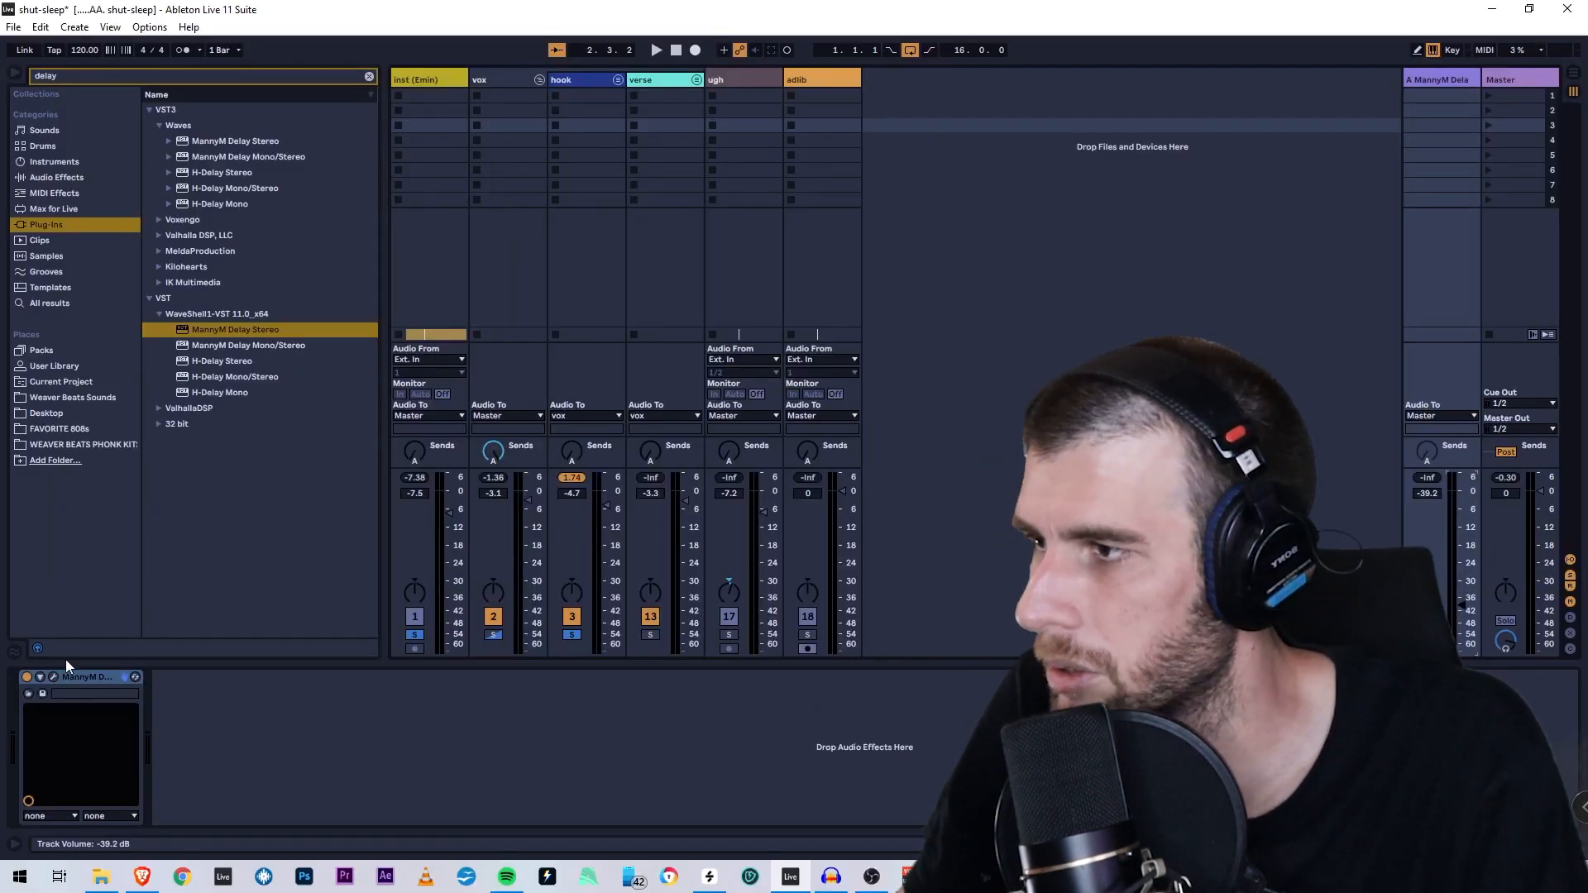
click(52, 676)
key(space)
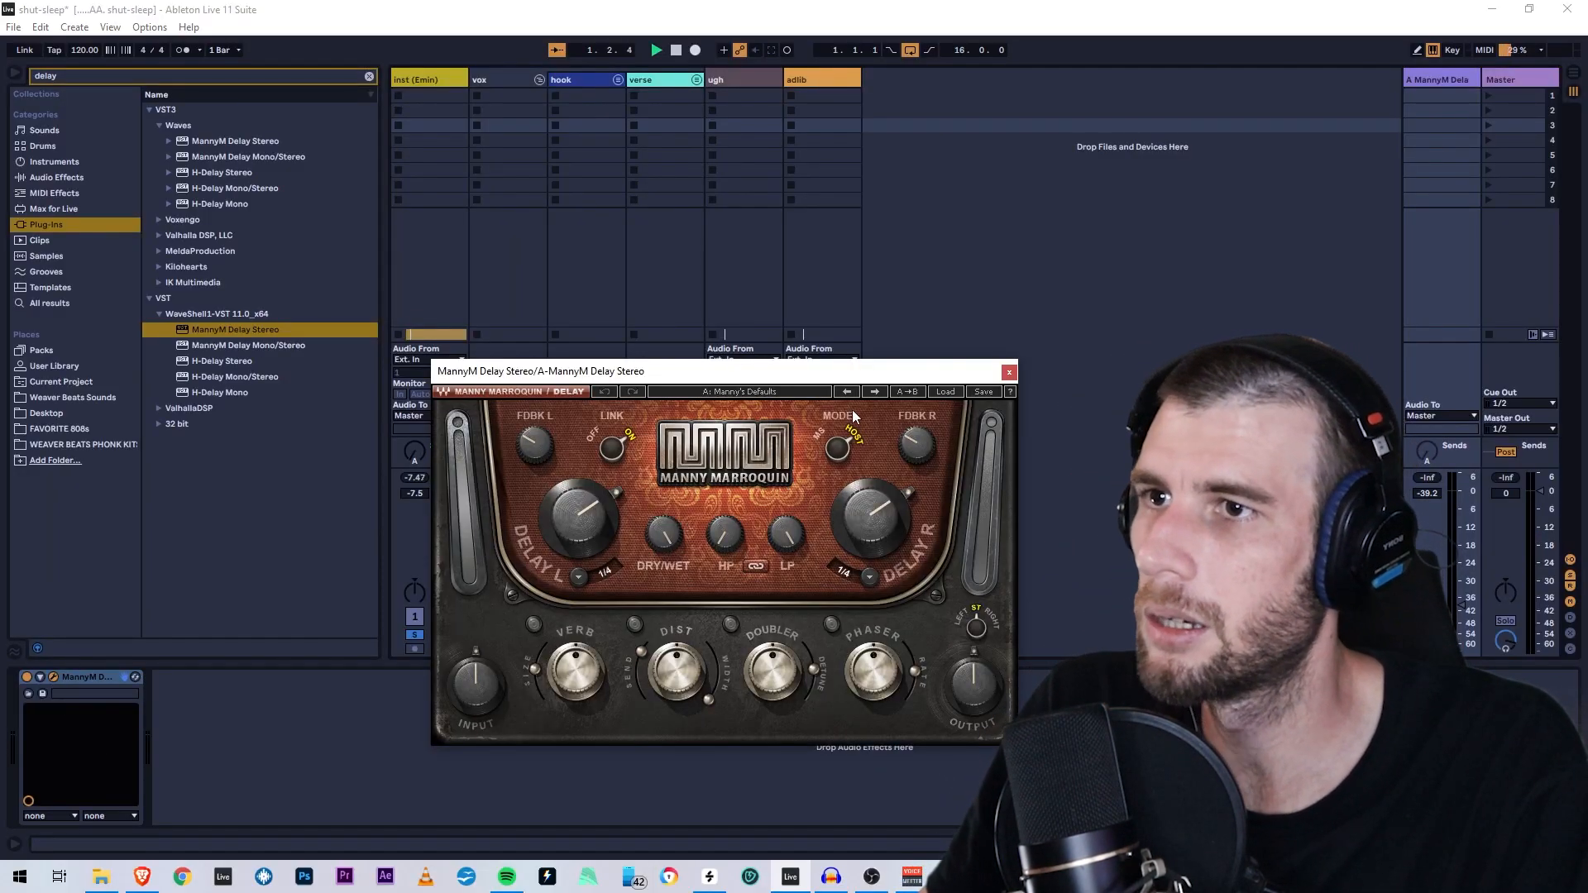
click(873, 393)
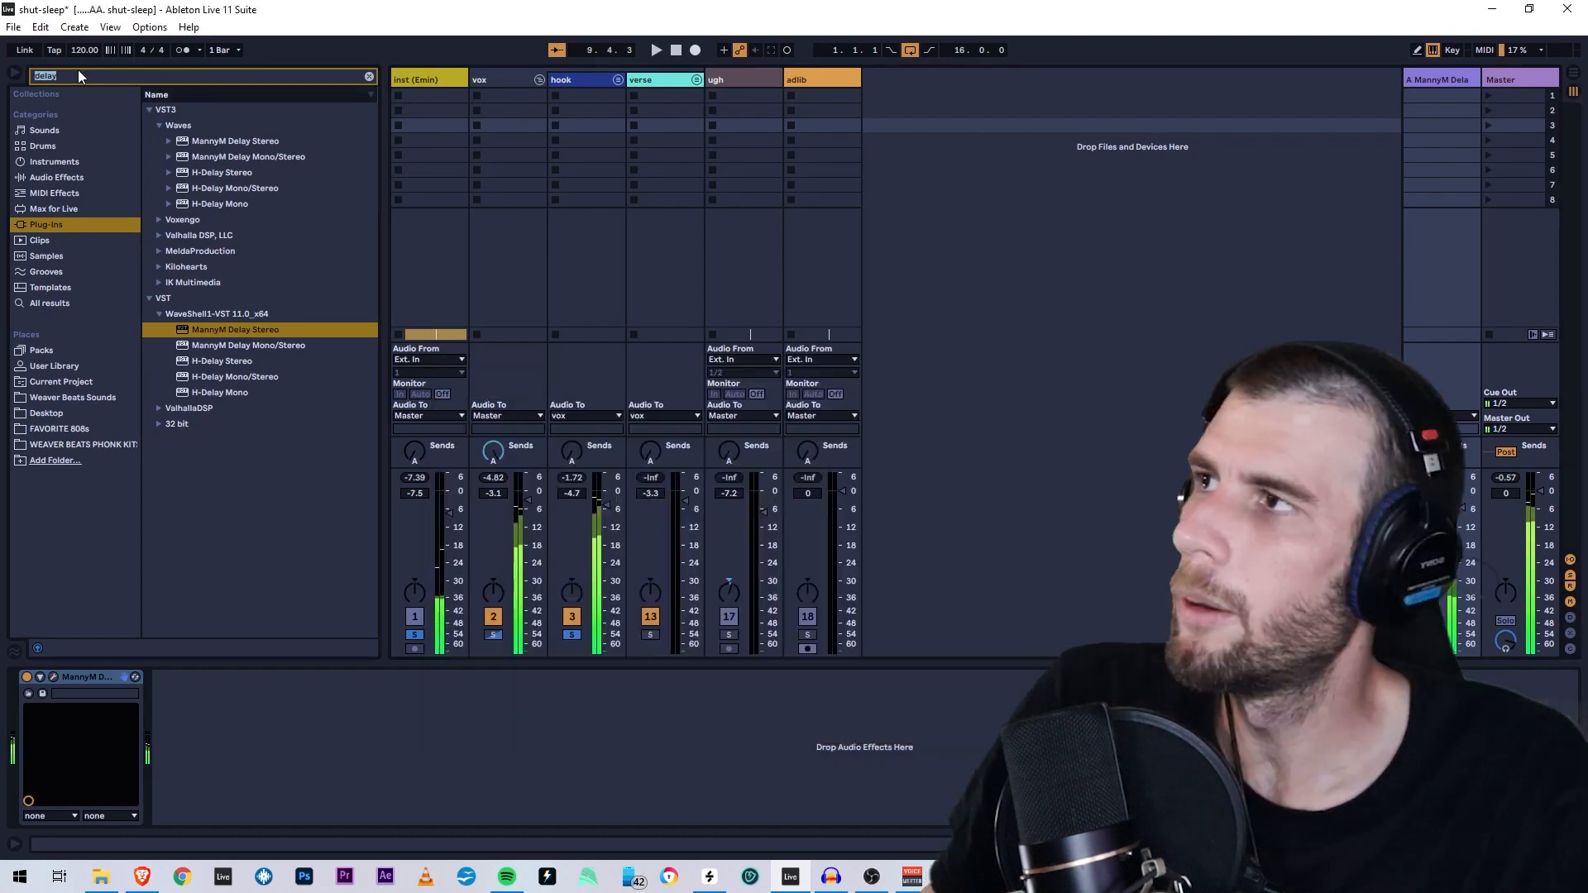
- Search the plug-ins for "fab", add FabFilter Pro-Q 3 after MannyM Delay and shape a deep low-shelf cut
click(77, 73)
text(fab)
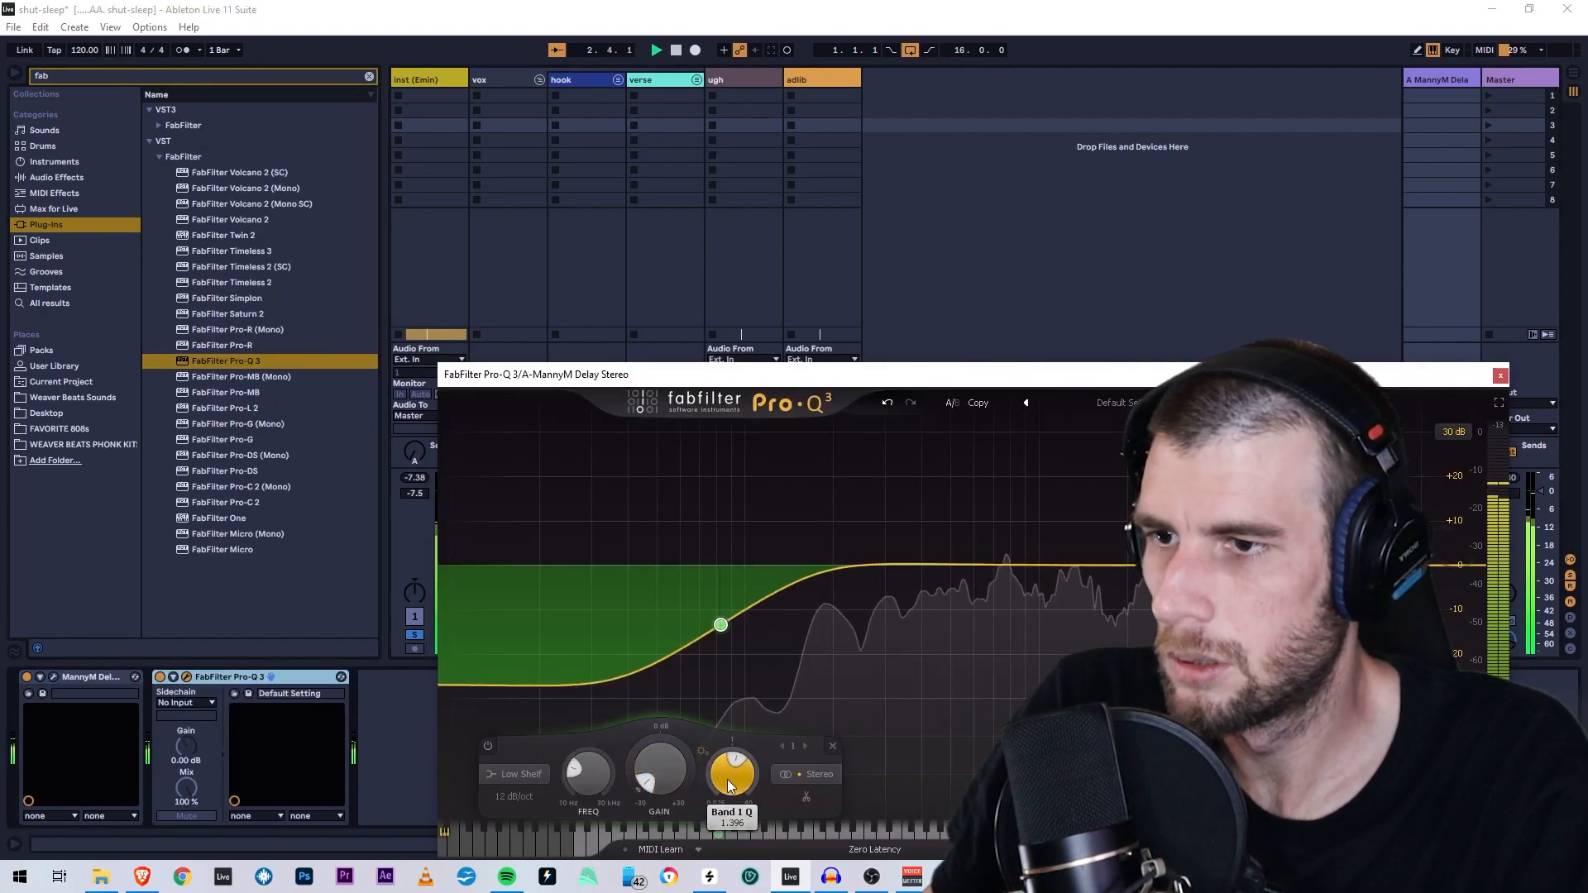
scroll(671, 768, up, 5)
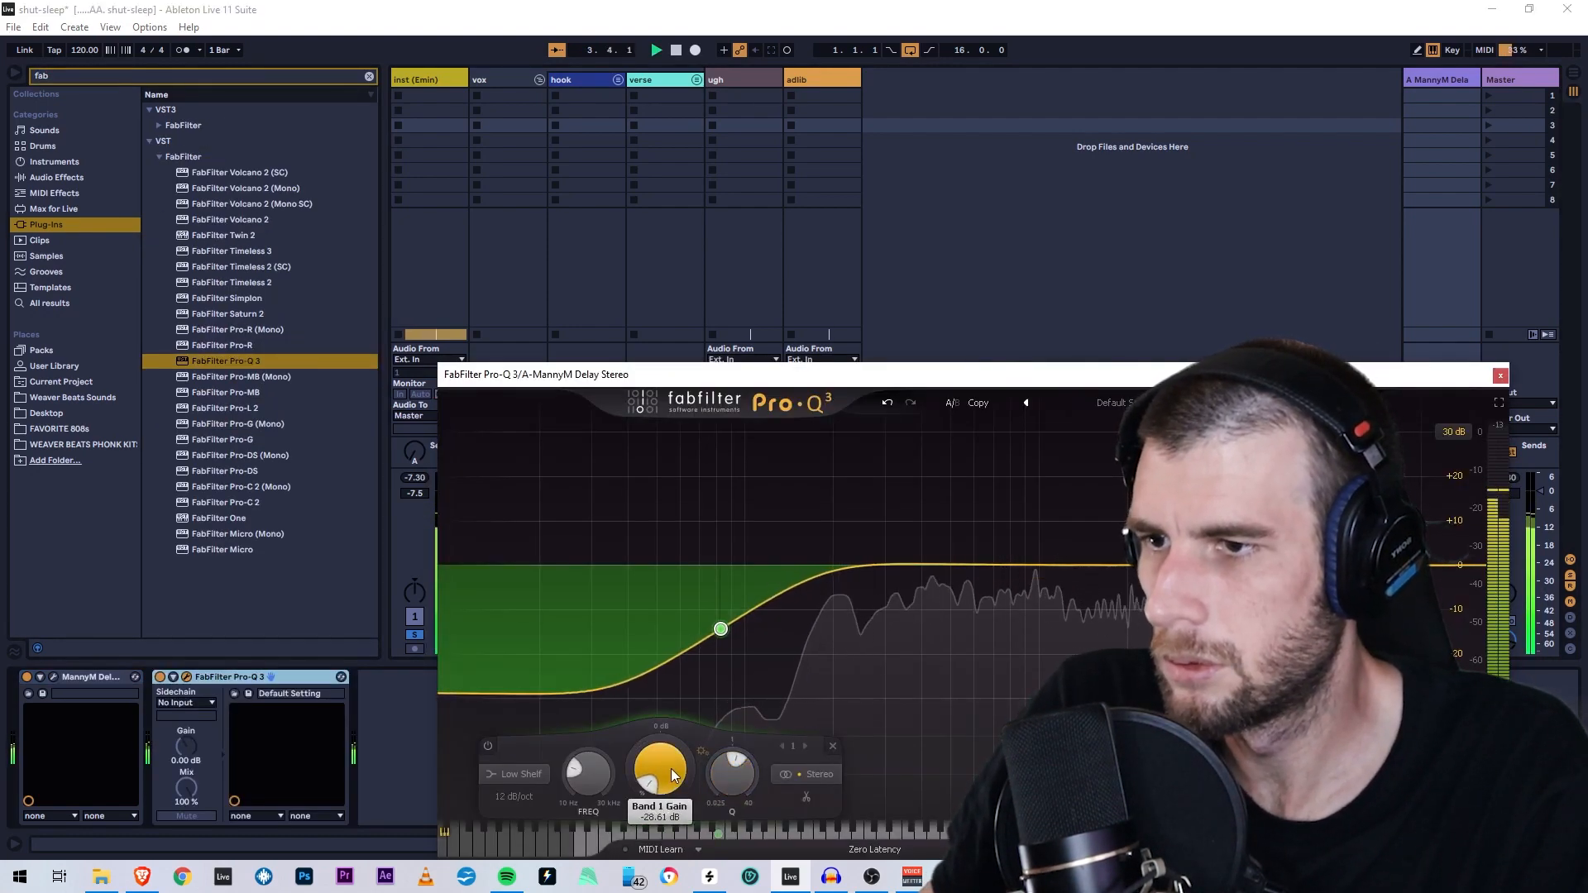
scroll(671, 775, up, 3)
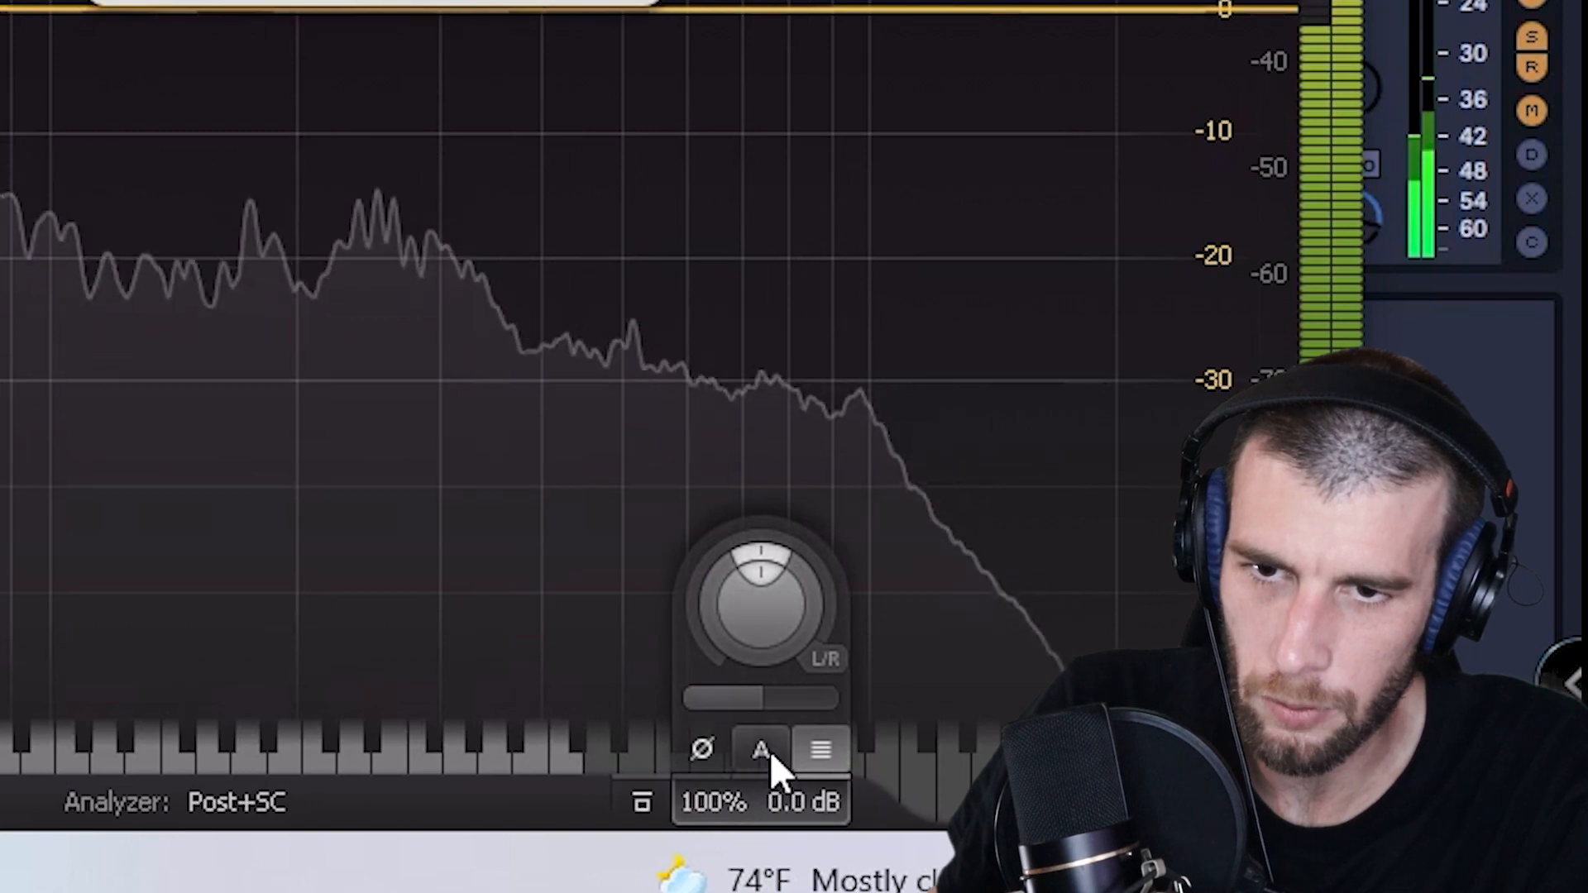
- Enable auto gain in the delay return's Pro-Q 3, lower its output level to -1.0 dB and close the plug-in
click(766, 751)
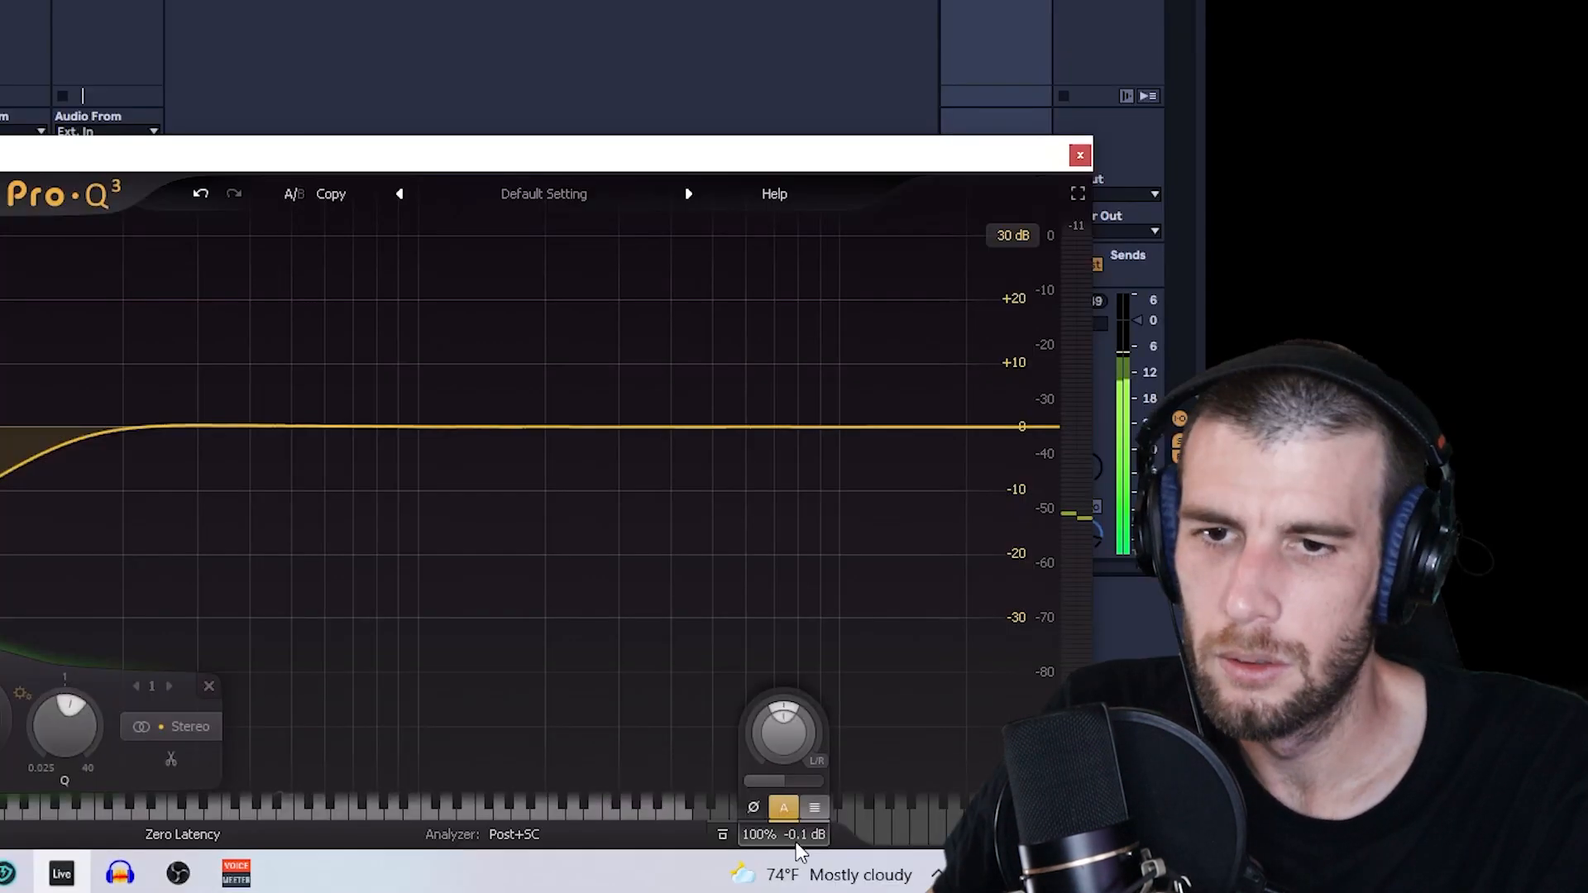
scroll(802, 843, down, 4)
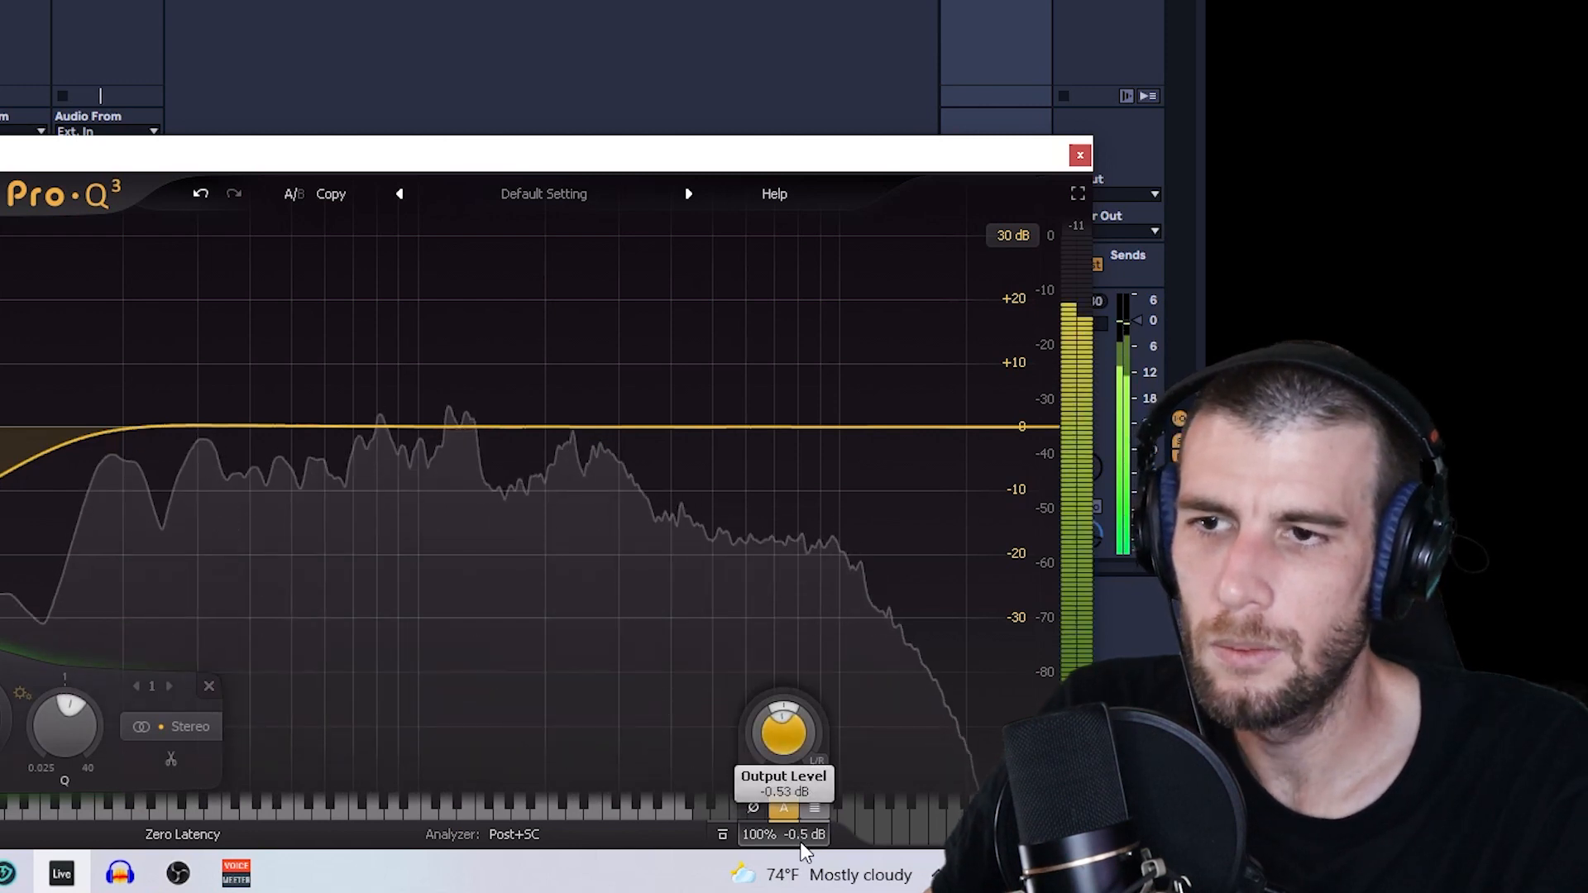
scroll(804, 852, down, 1)
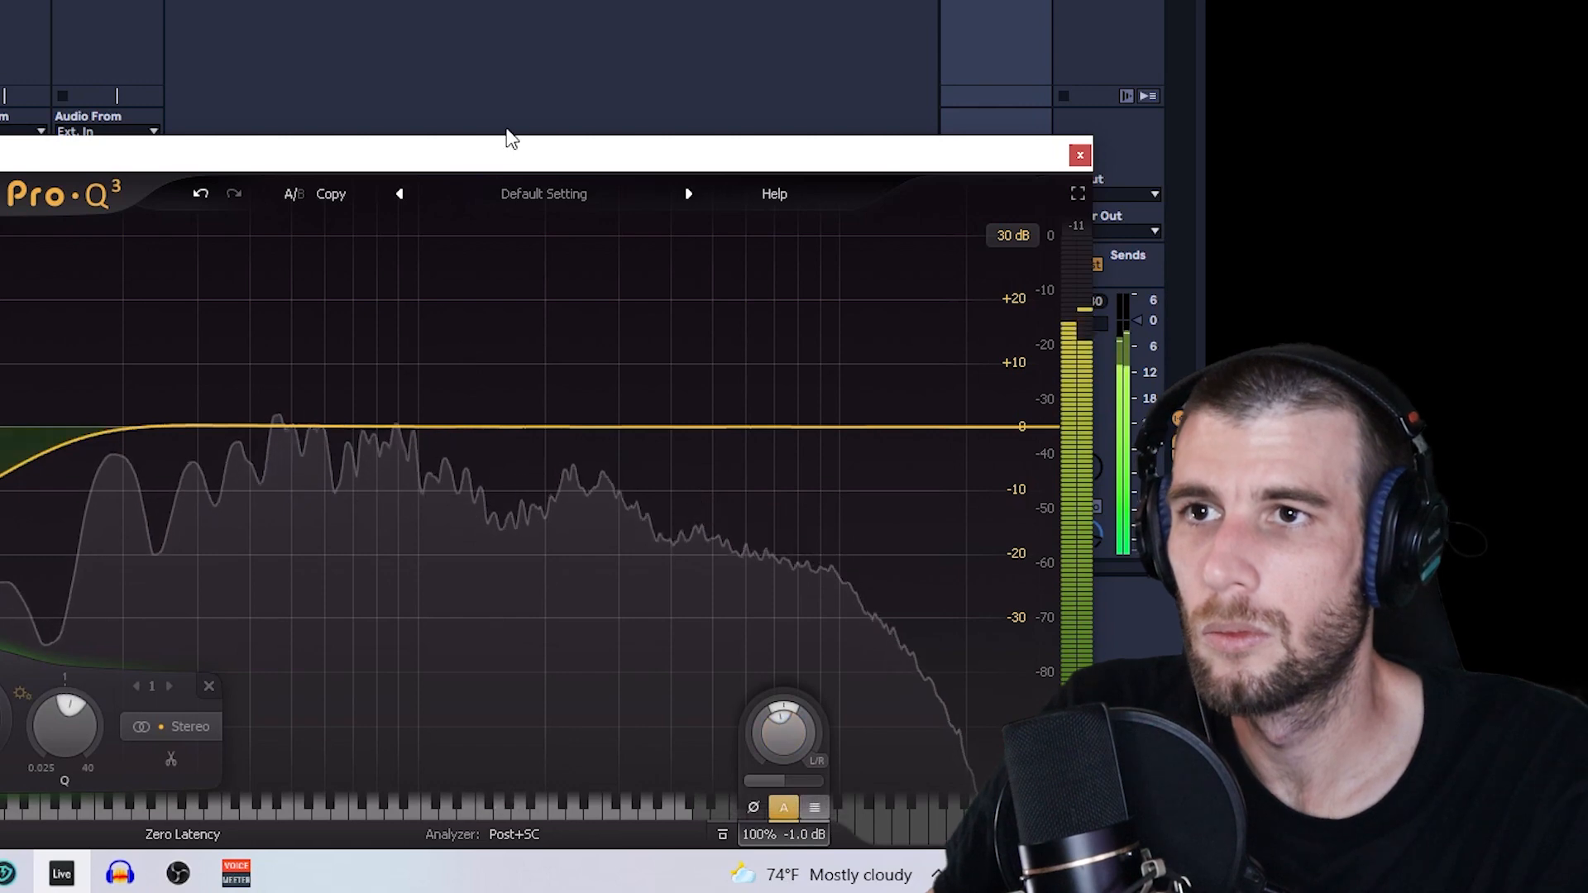
drag(507, 136, 0, 85)
click(268, 104)
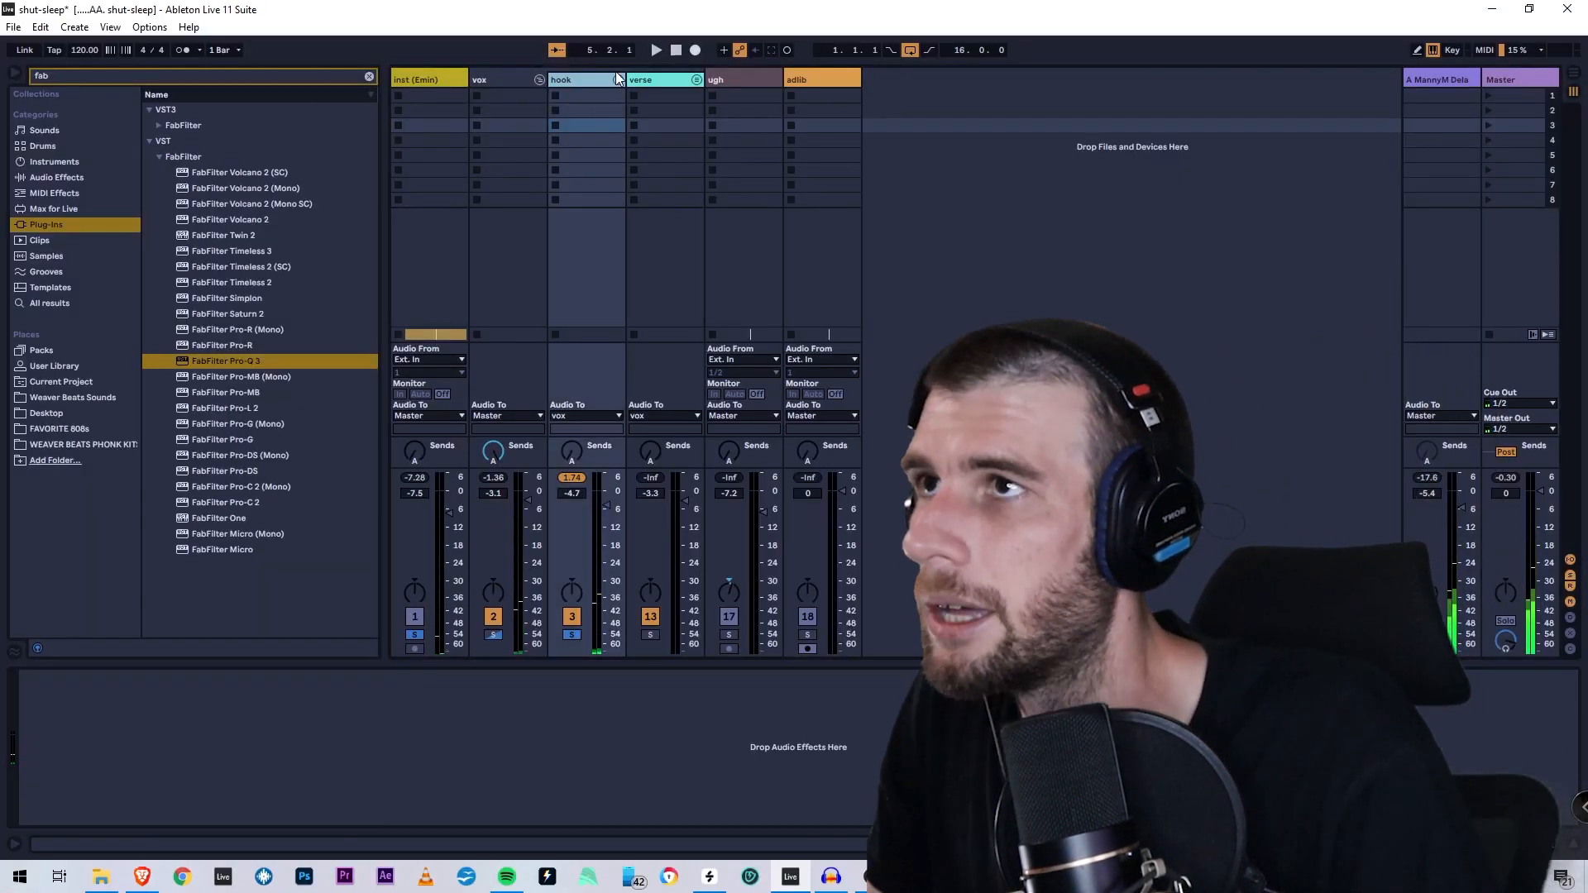
- Expand the hook group, search the plug-ins for "es" and load DeEsser Stereo on the hook group track
click(617, 78)
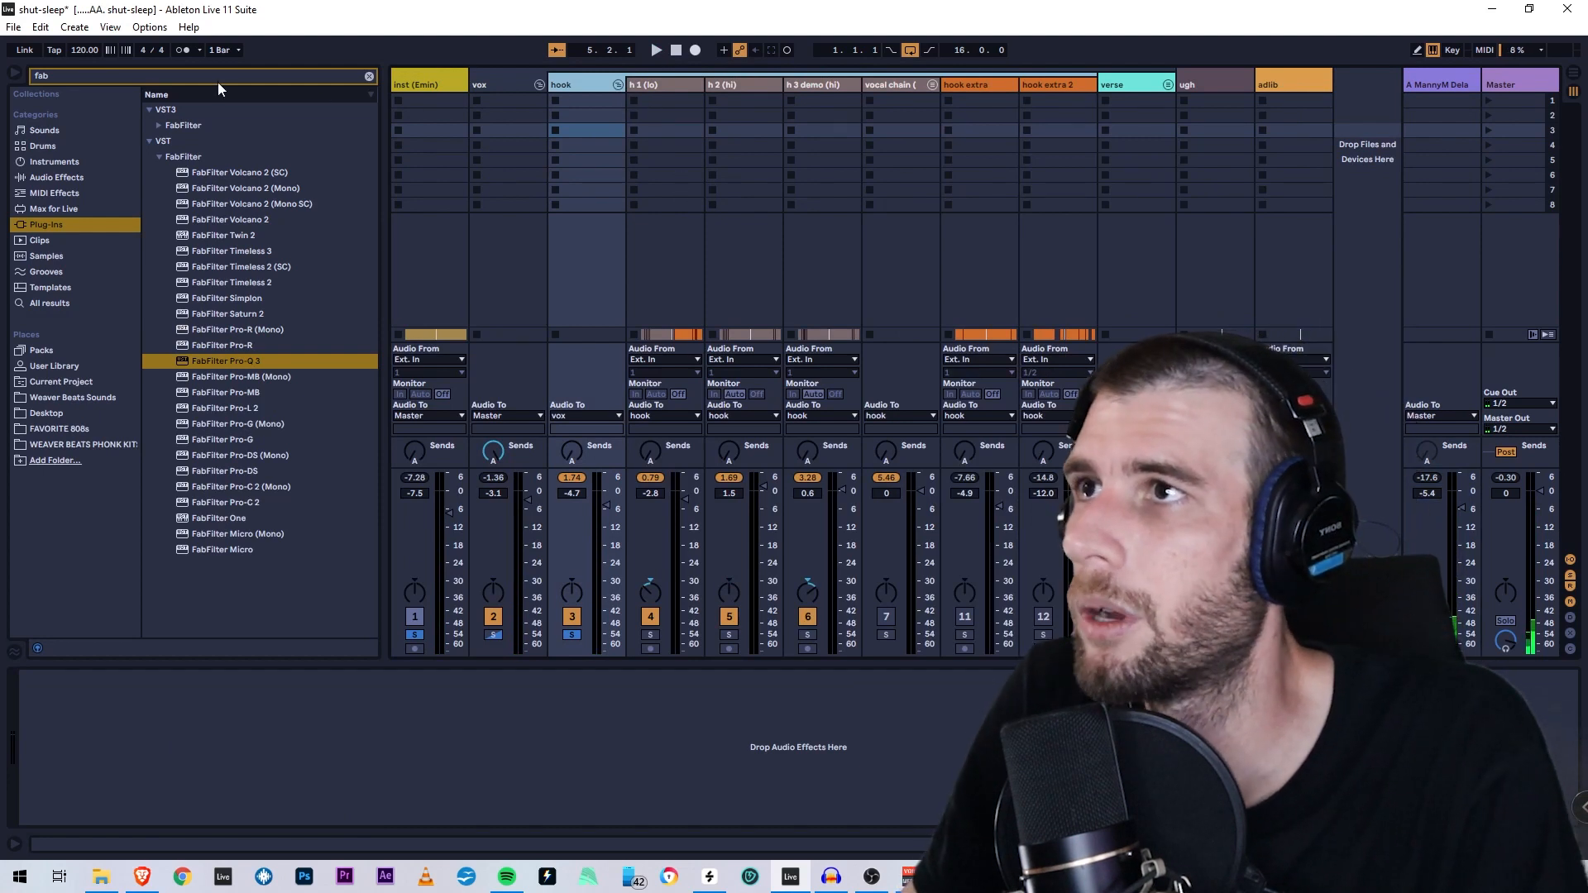
click(93, 81)
text(es)
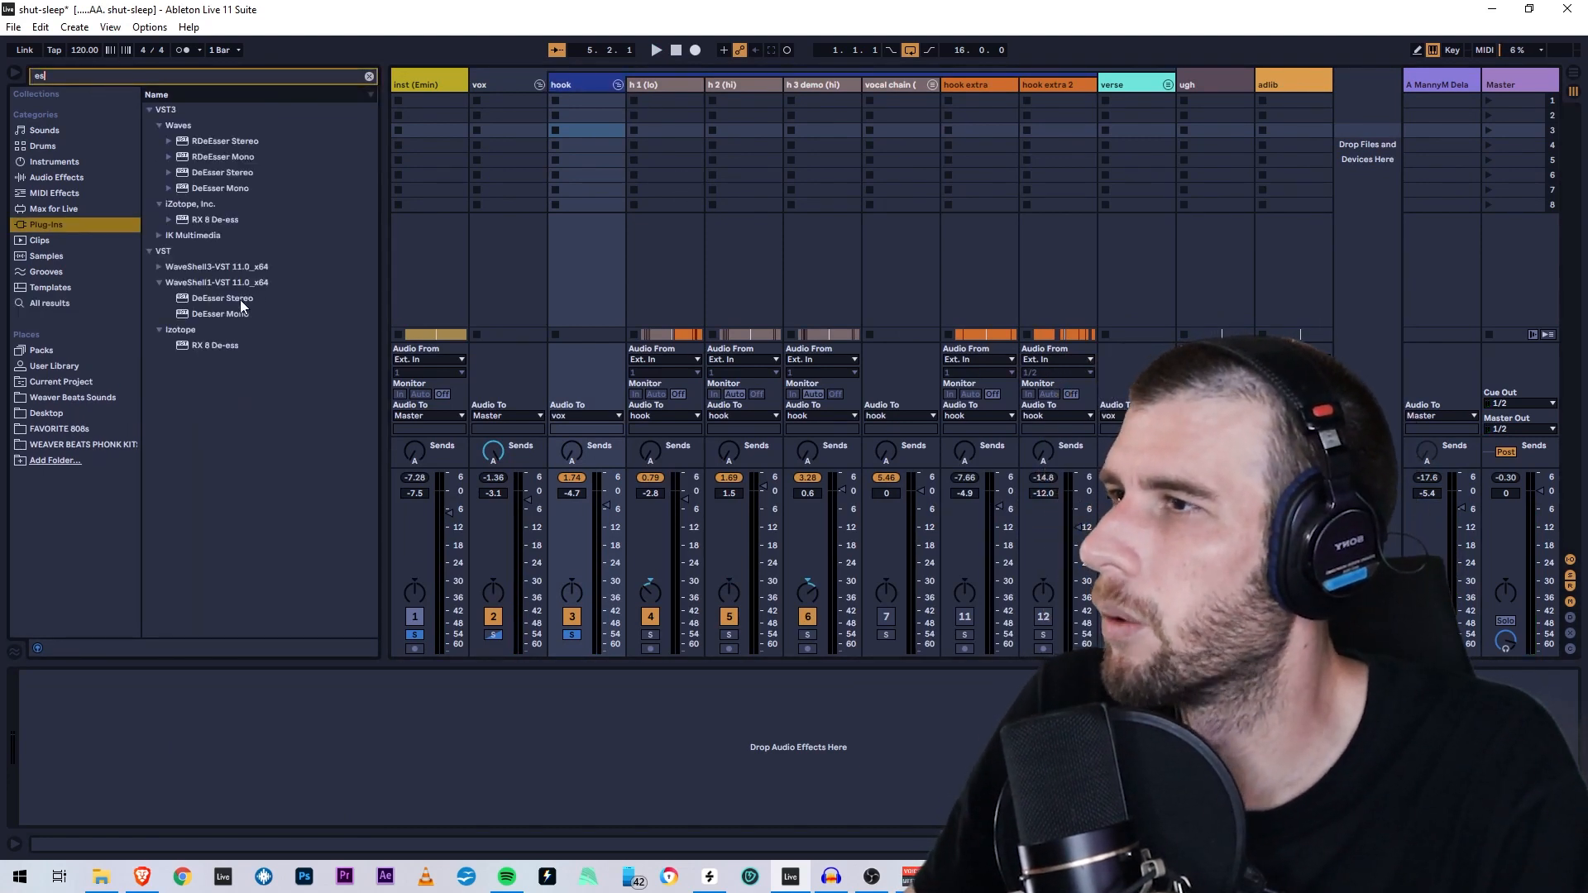
drag(240, 300, 571, 104)
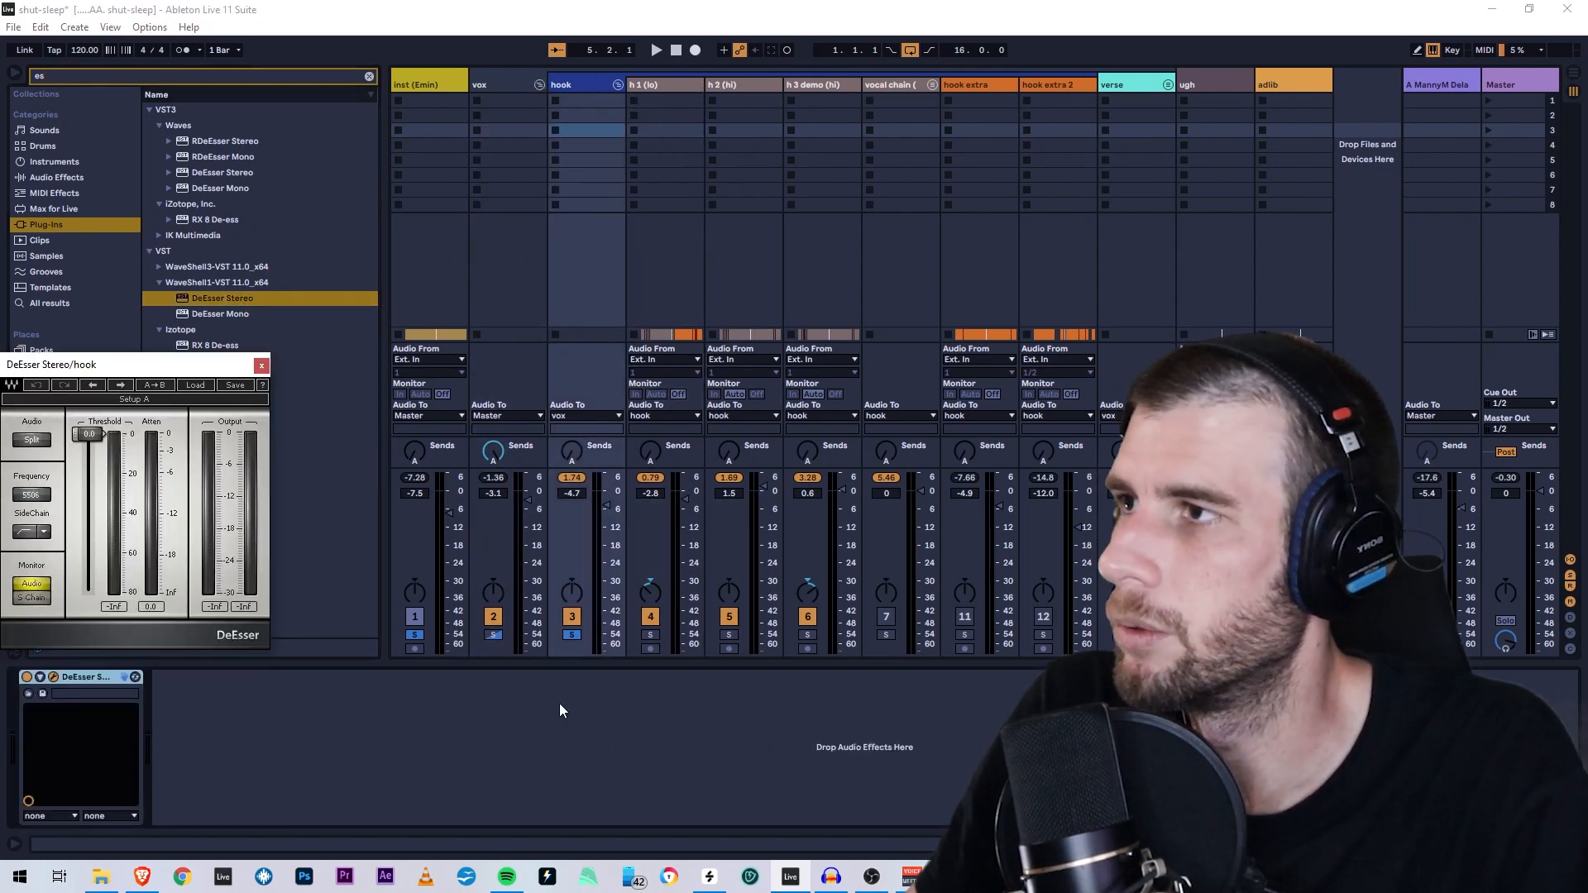
click(260, 365)
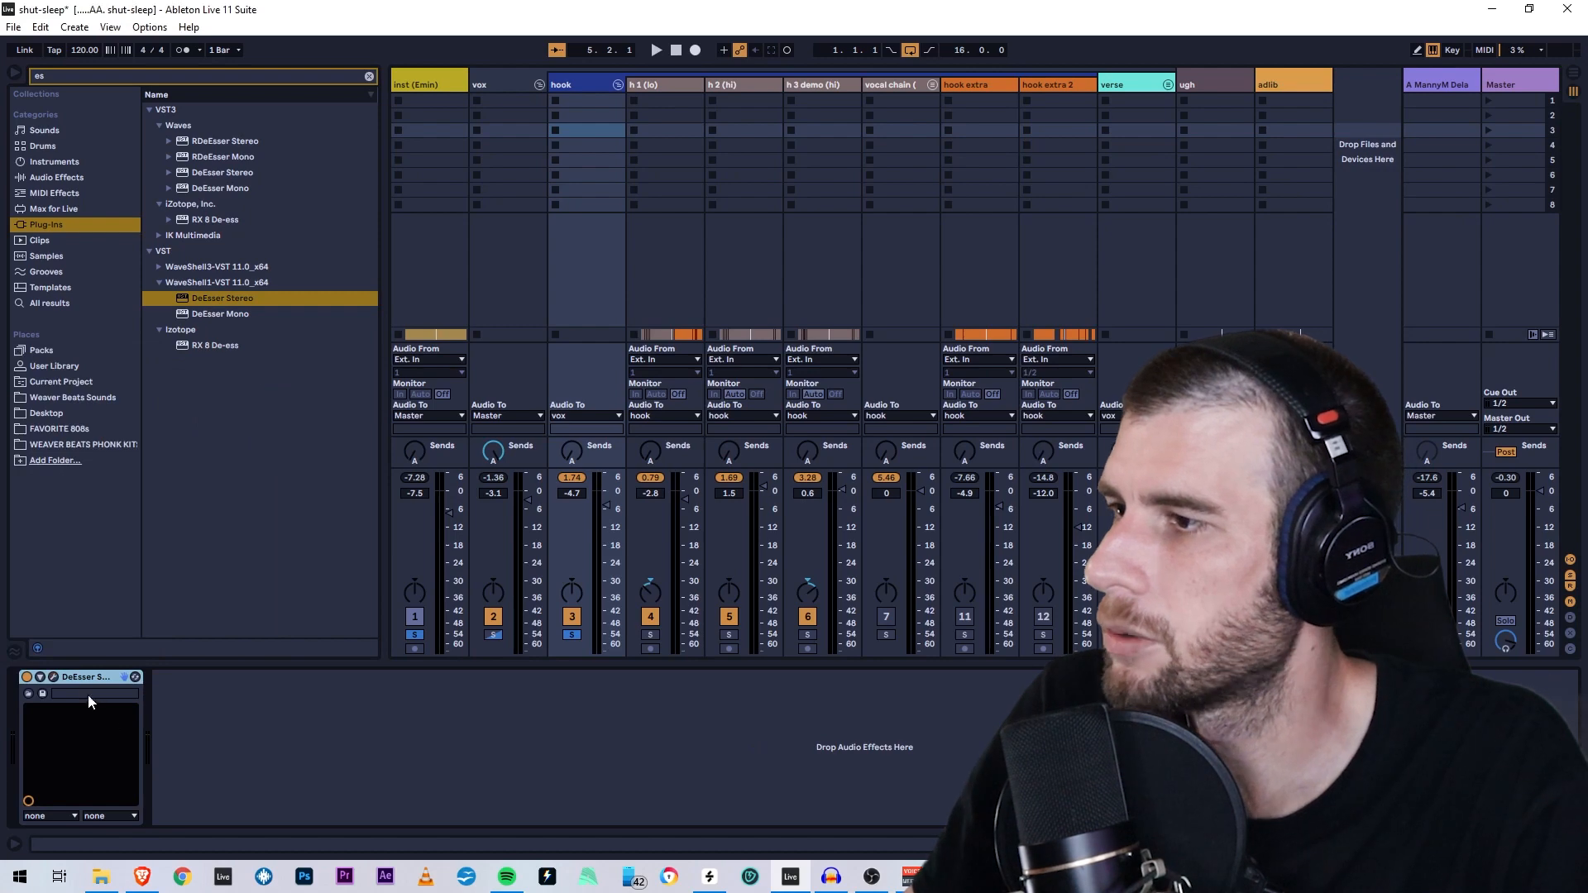
- Replace DeEsser Stereo on the hook group with RX 8 De-ess, using the Spectral algorithm and a -16.0 dB threshold
drag(206, 345, 339, 754)
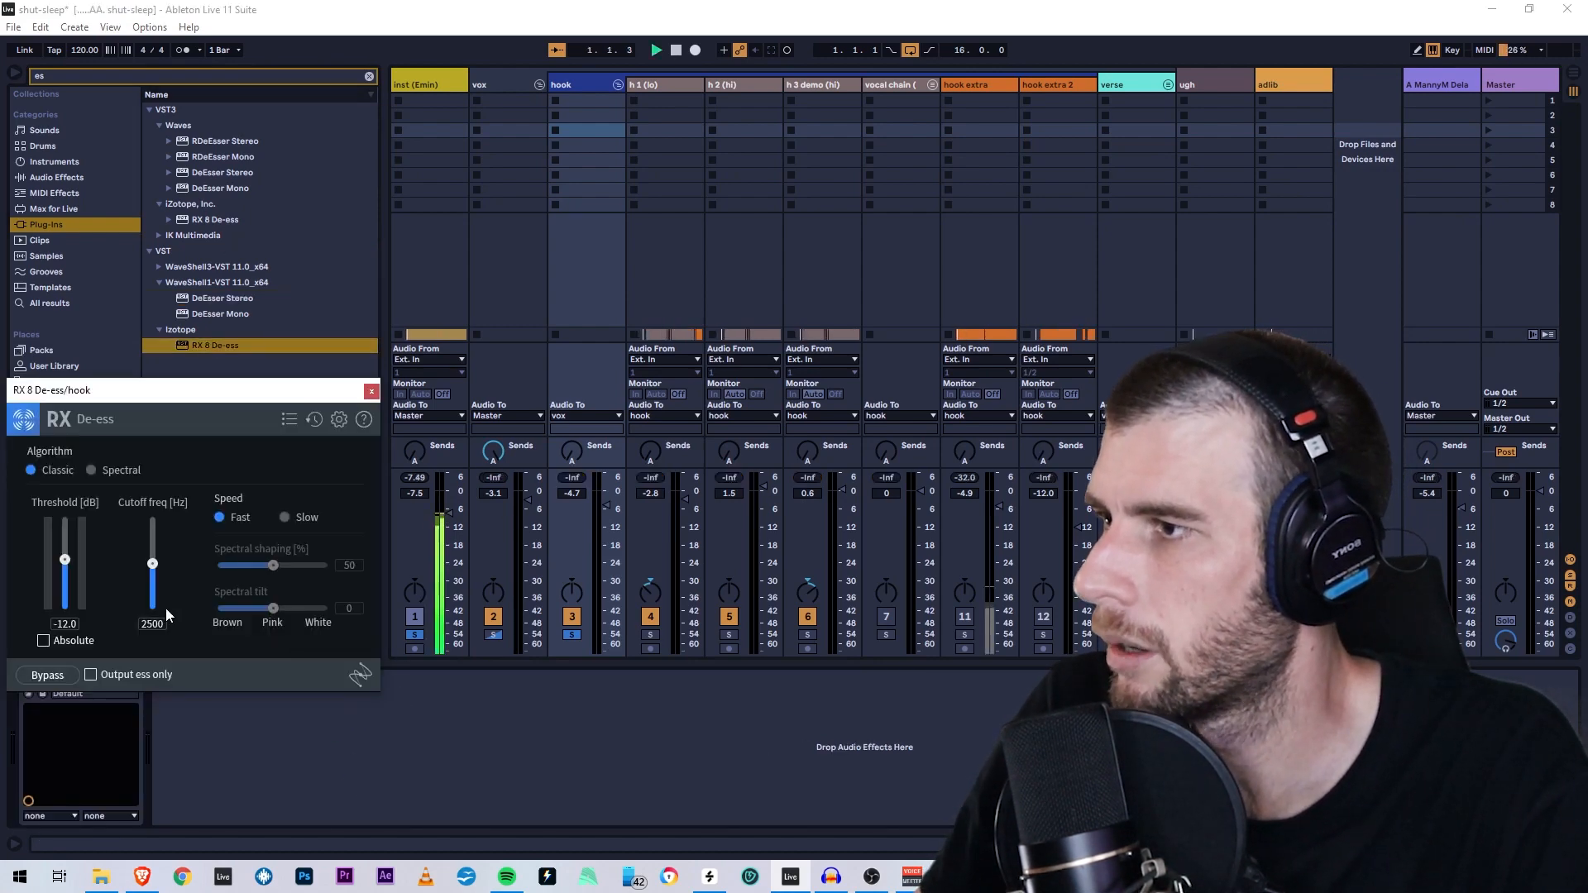
click(344, 467)
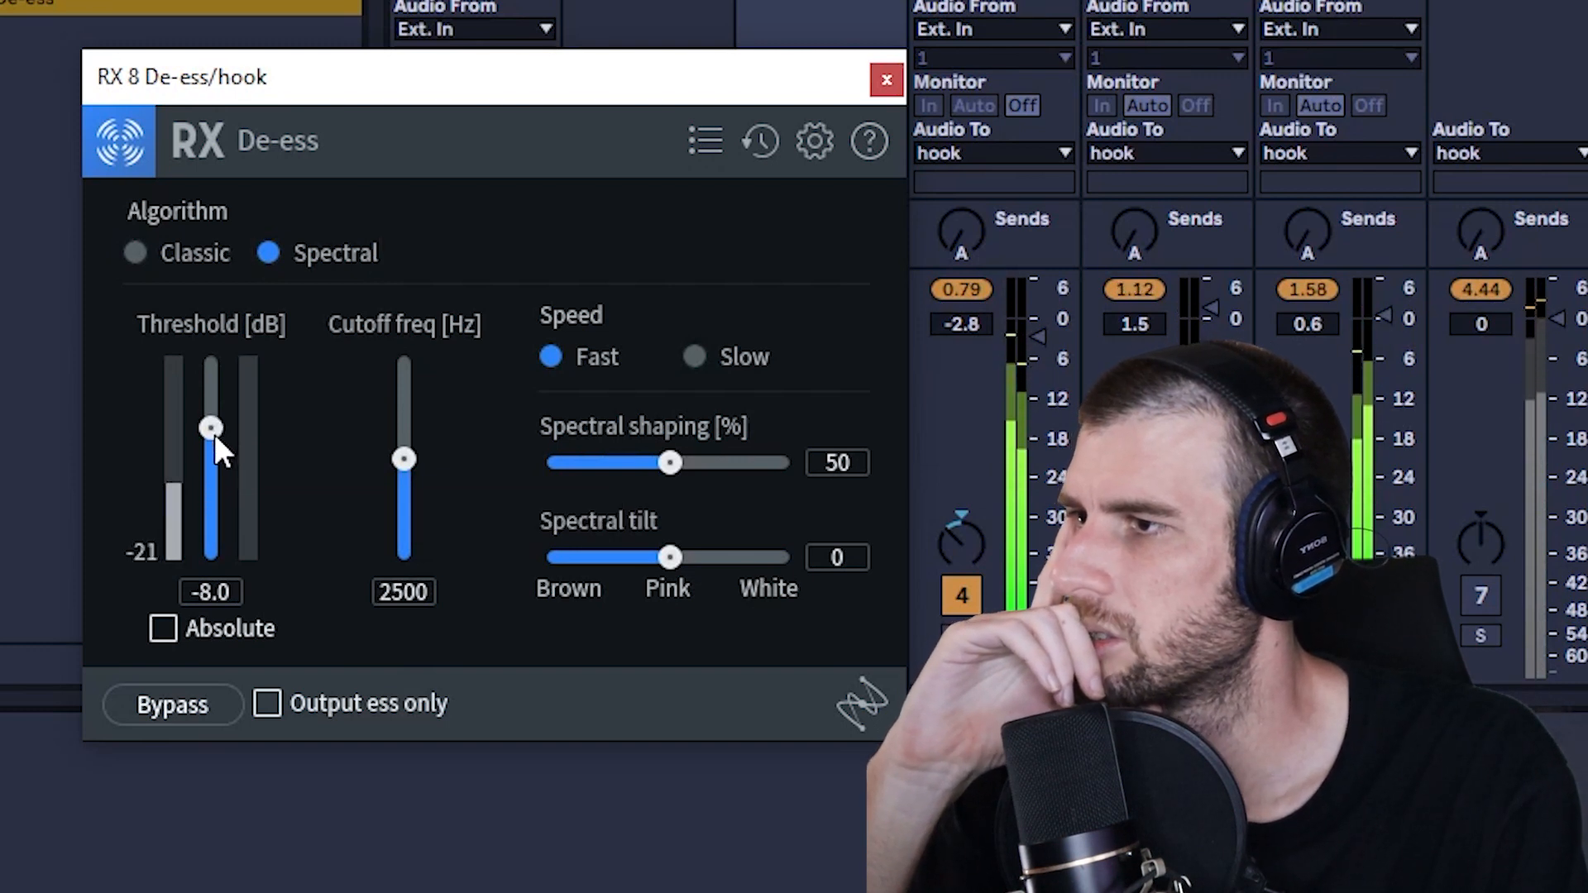
drag(218, 426, 215, 440)
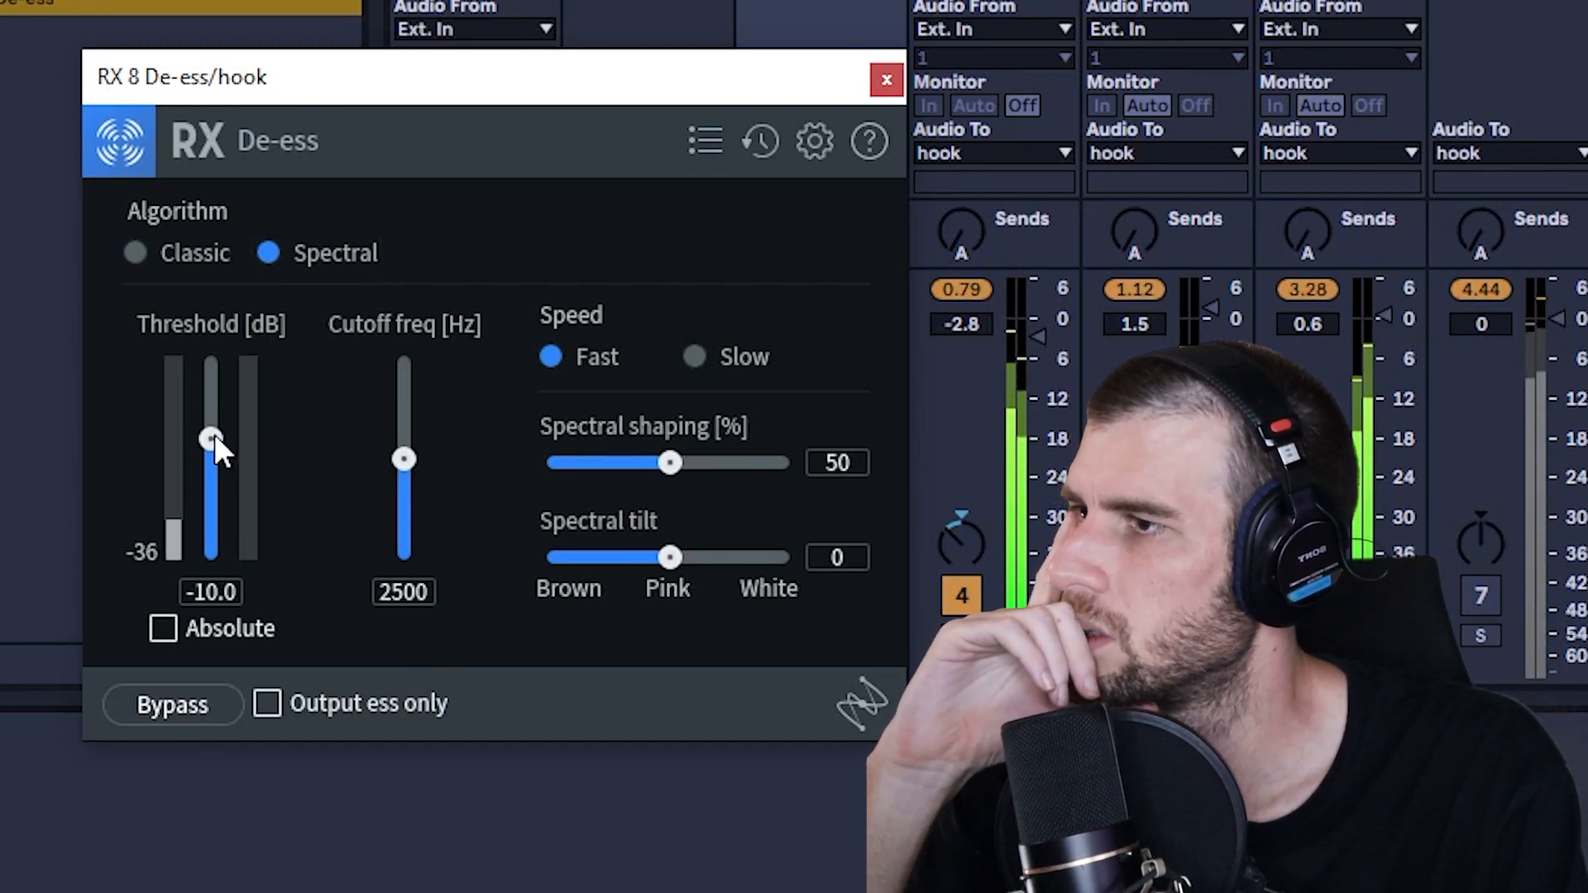
drag(214, 440, 221, 458)
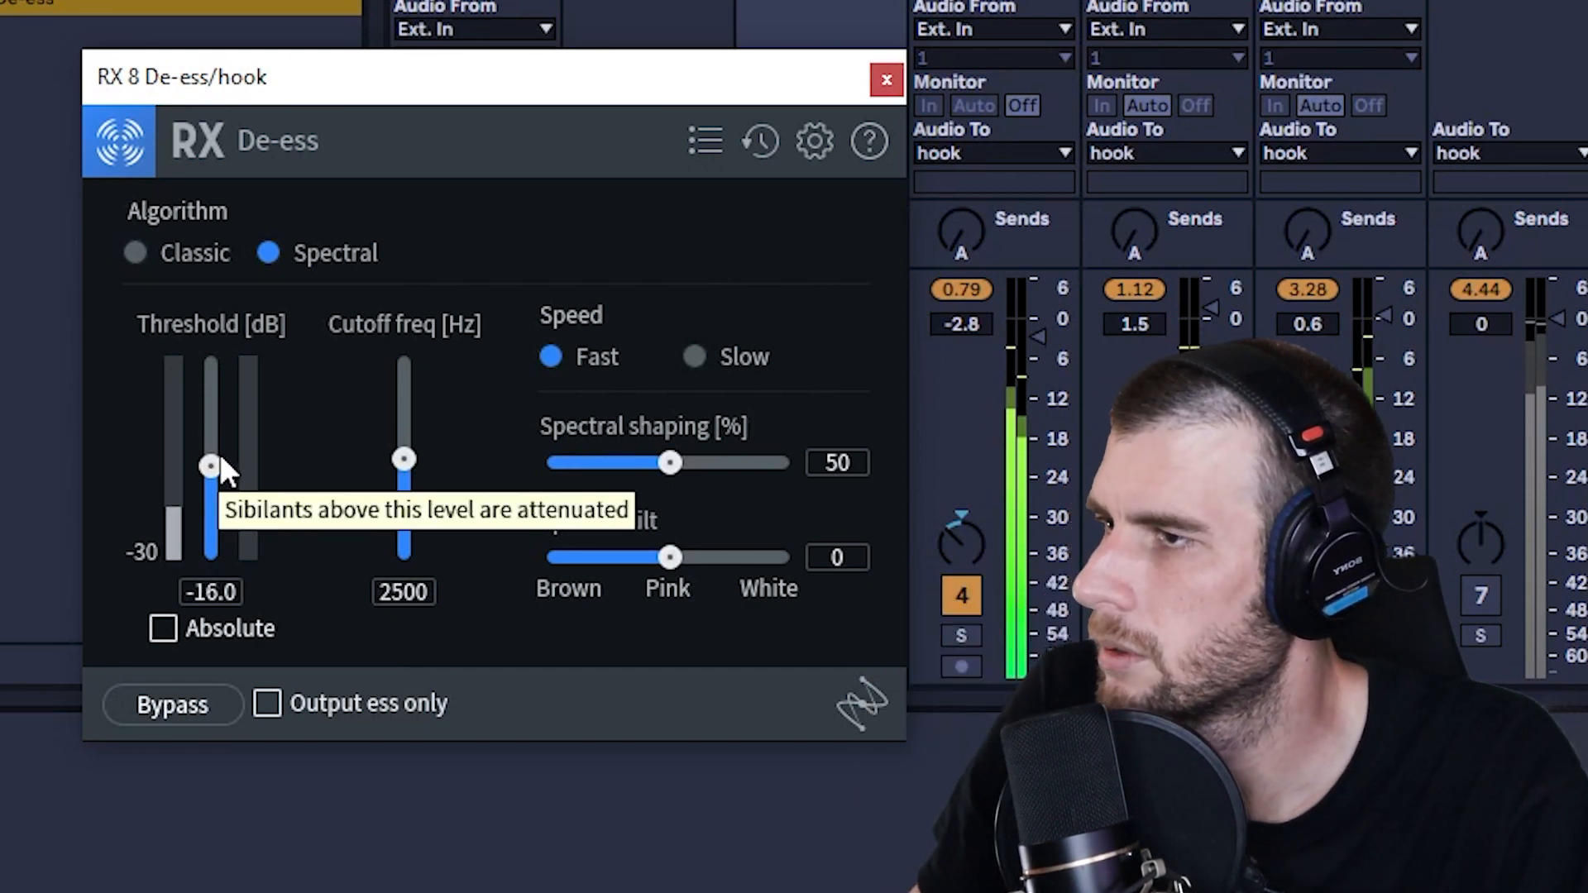
click(887, 80)
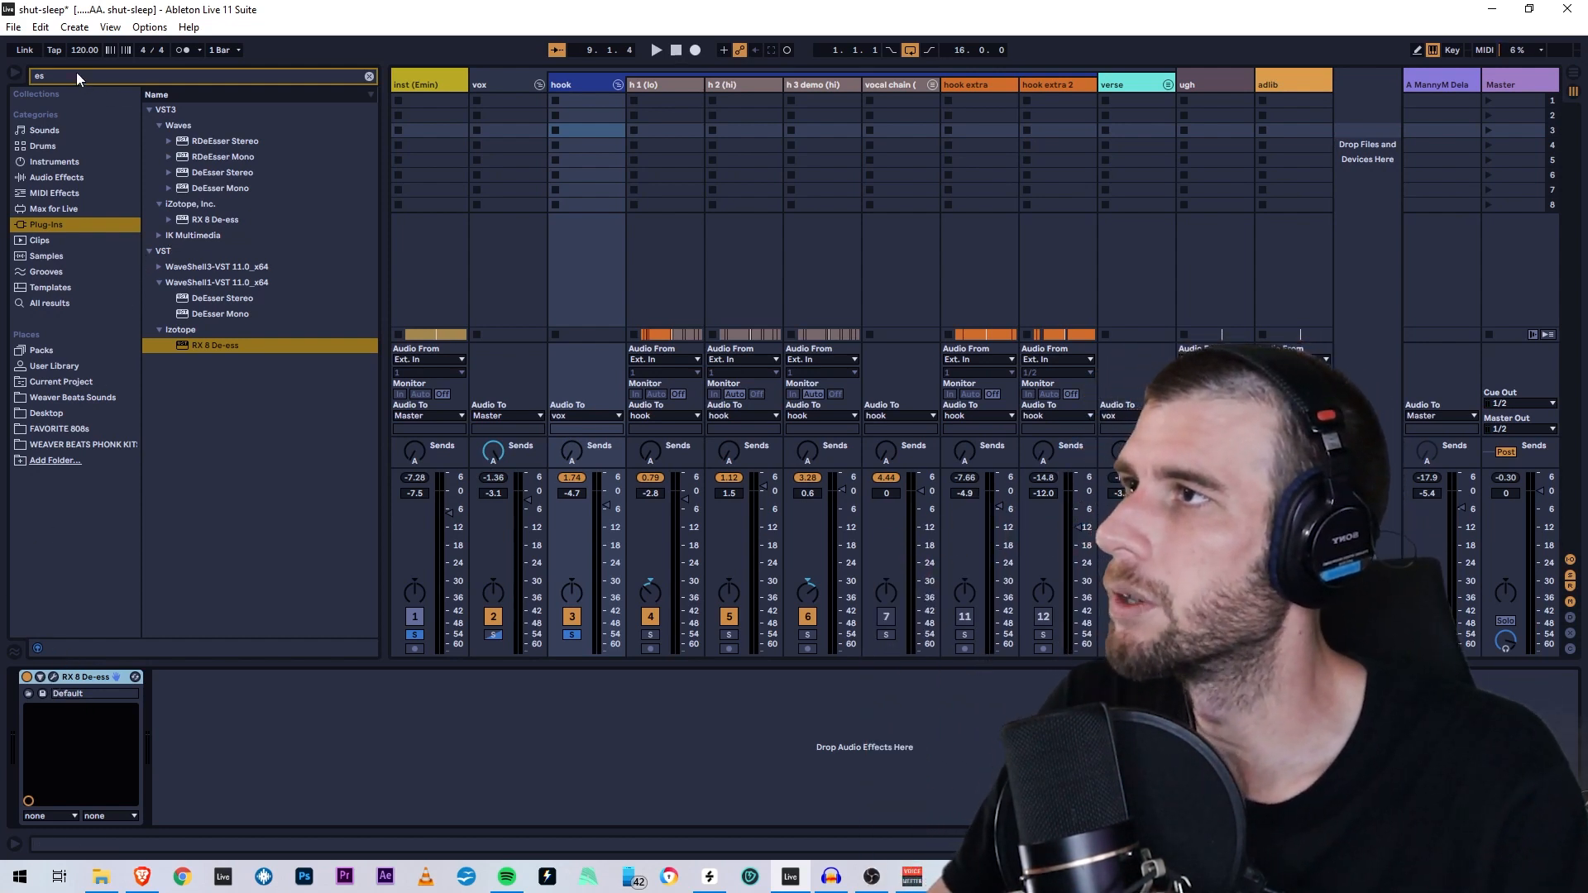
- Search the plug-ins for "butch" and add Butch Vig Vocals Stereo after RX 8 De-ess on the hook group
key(BackSpace)
key(BackSpace)
text(butch)
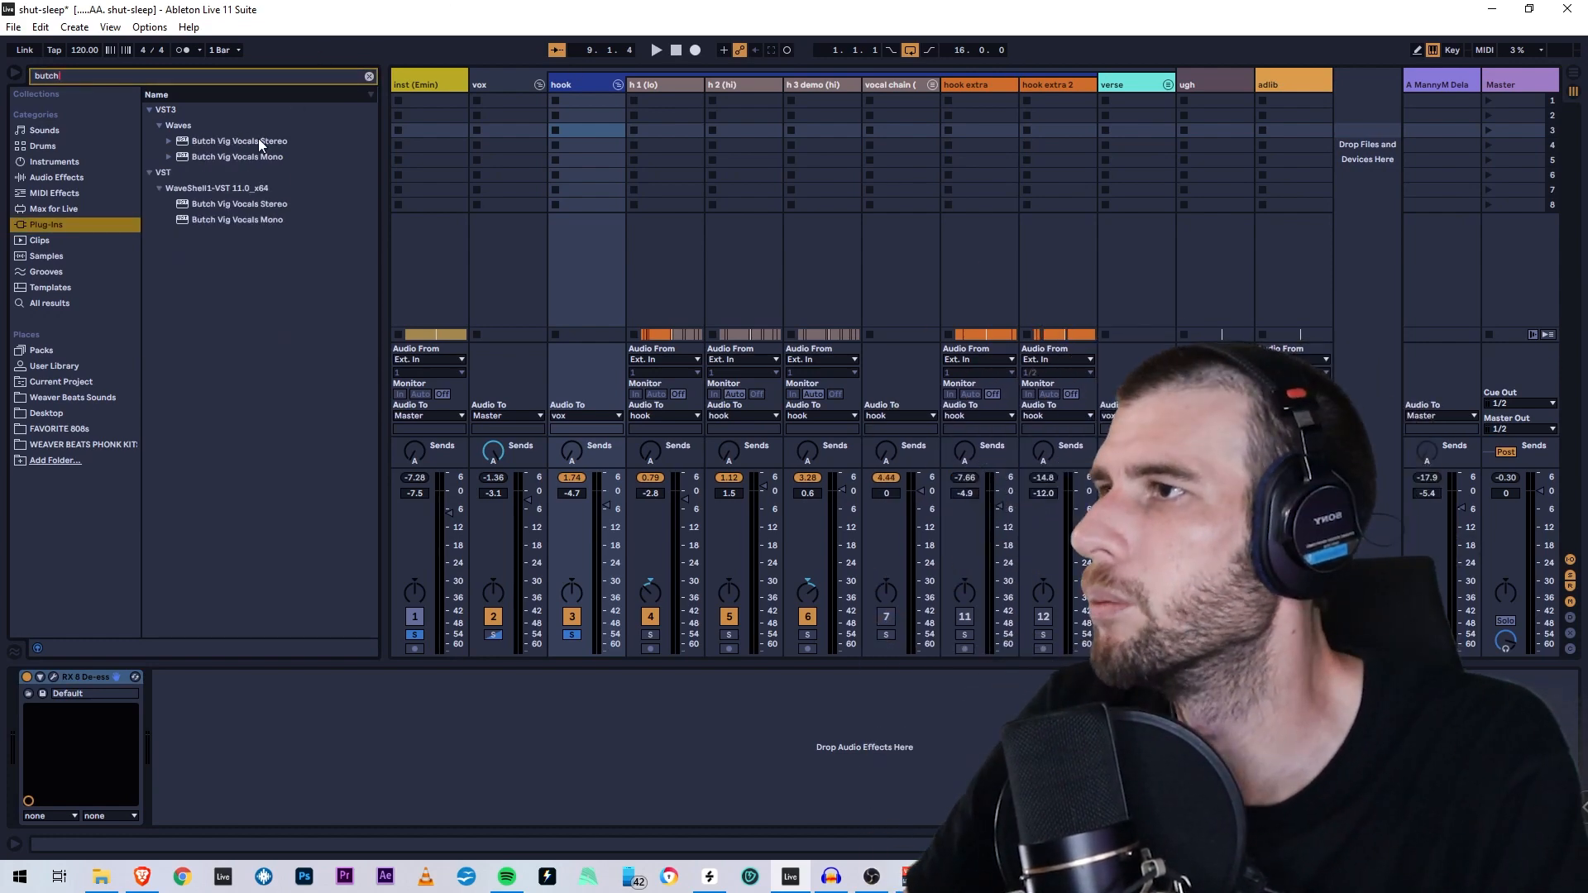
drag(256, 141, 422, 724)
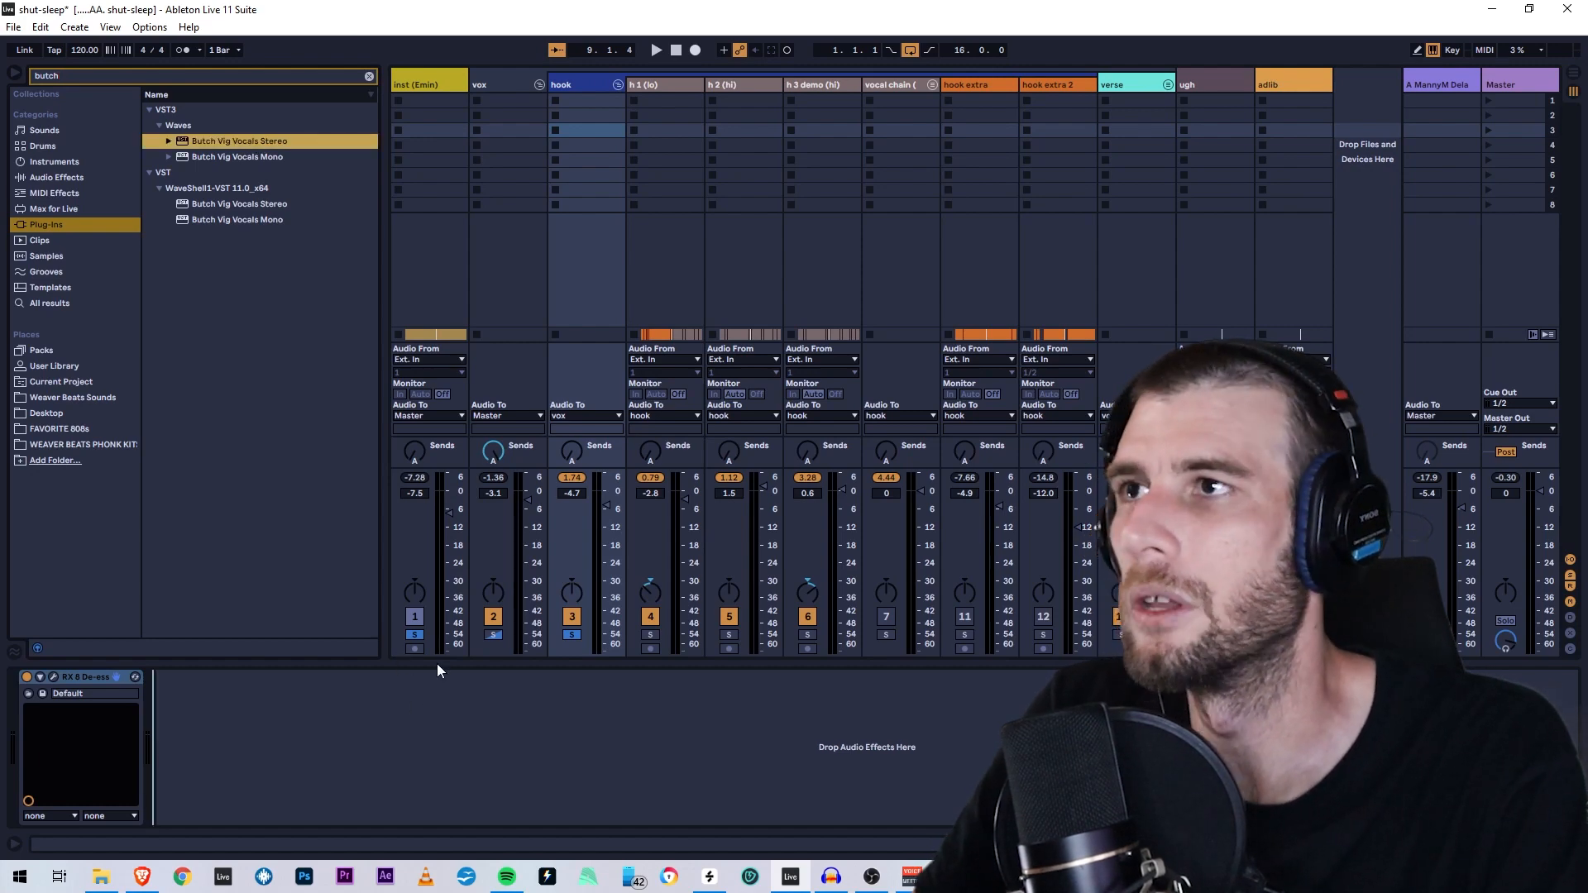
drag(437, 663, 163, 709)
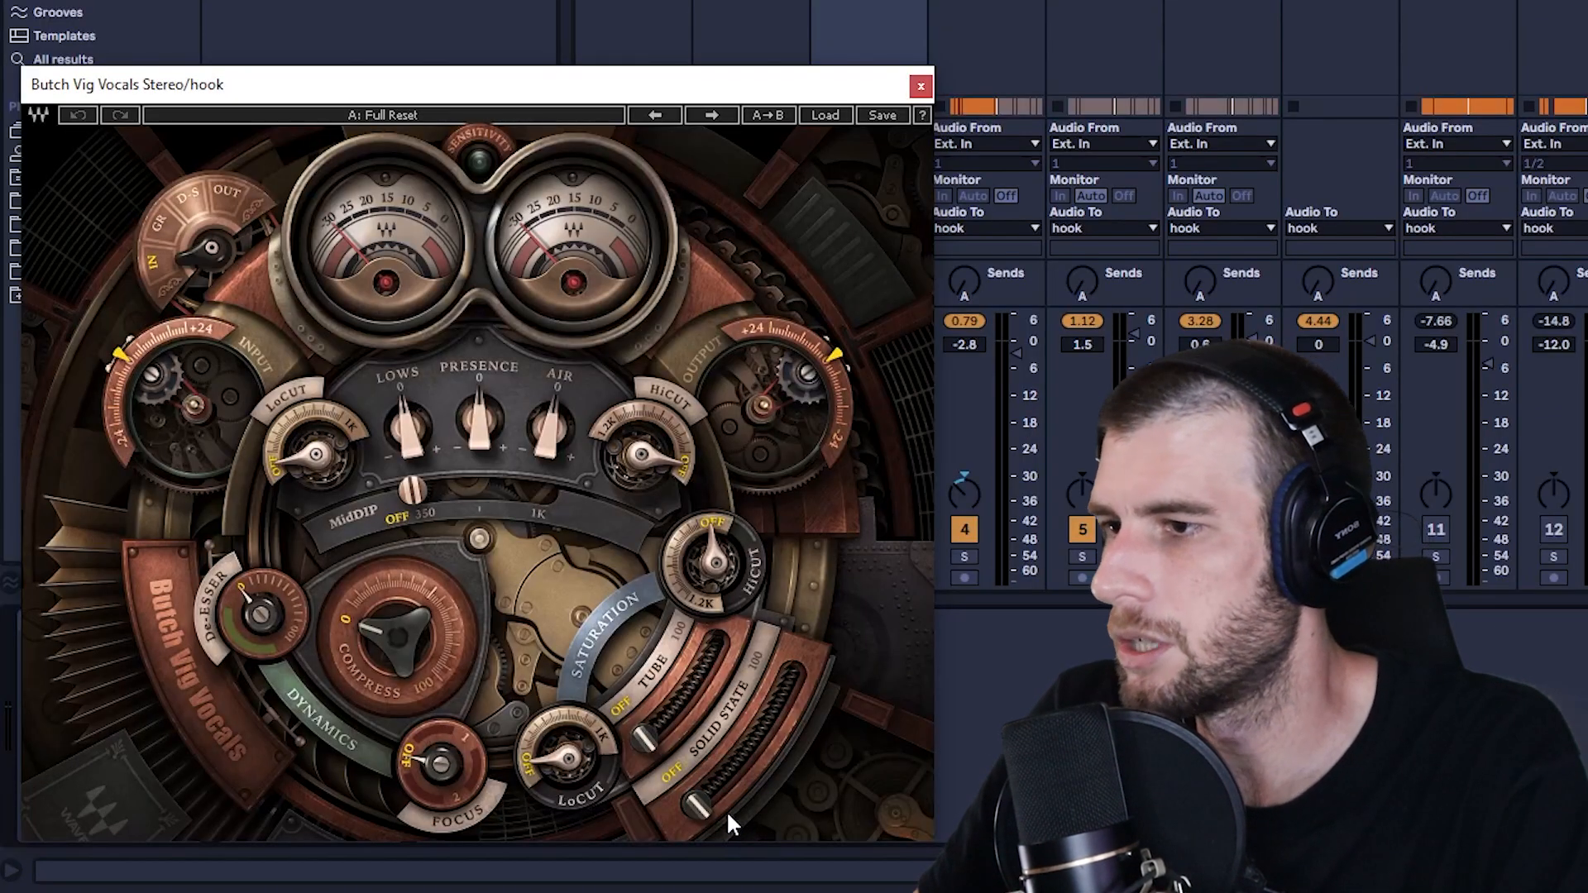
- Raise the Compress amount in Butch Vig Vocals, leaving the Solid State saturation off
click(703, 807)
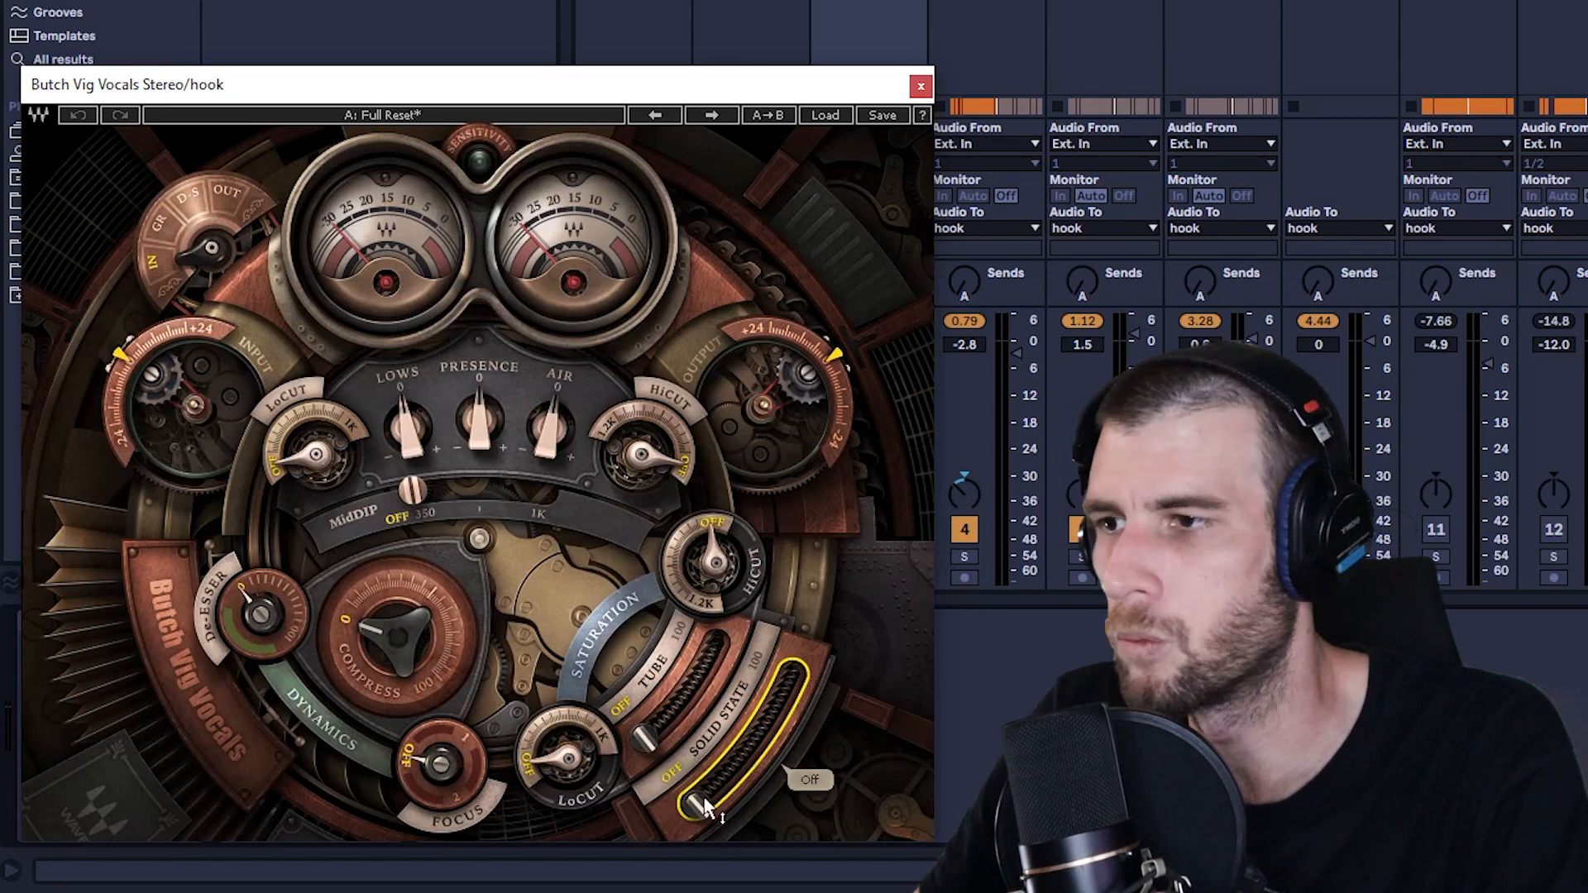
drag(387, 642, 385, 644)
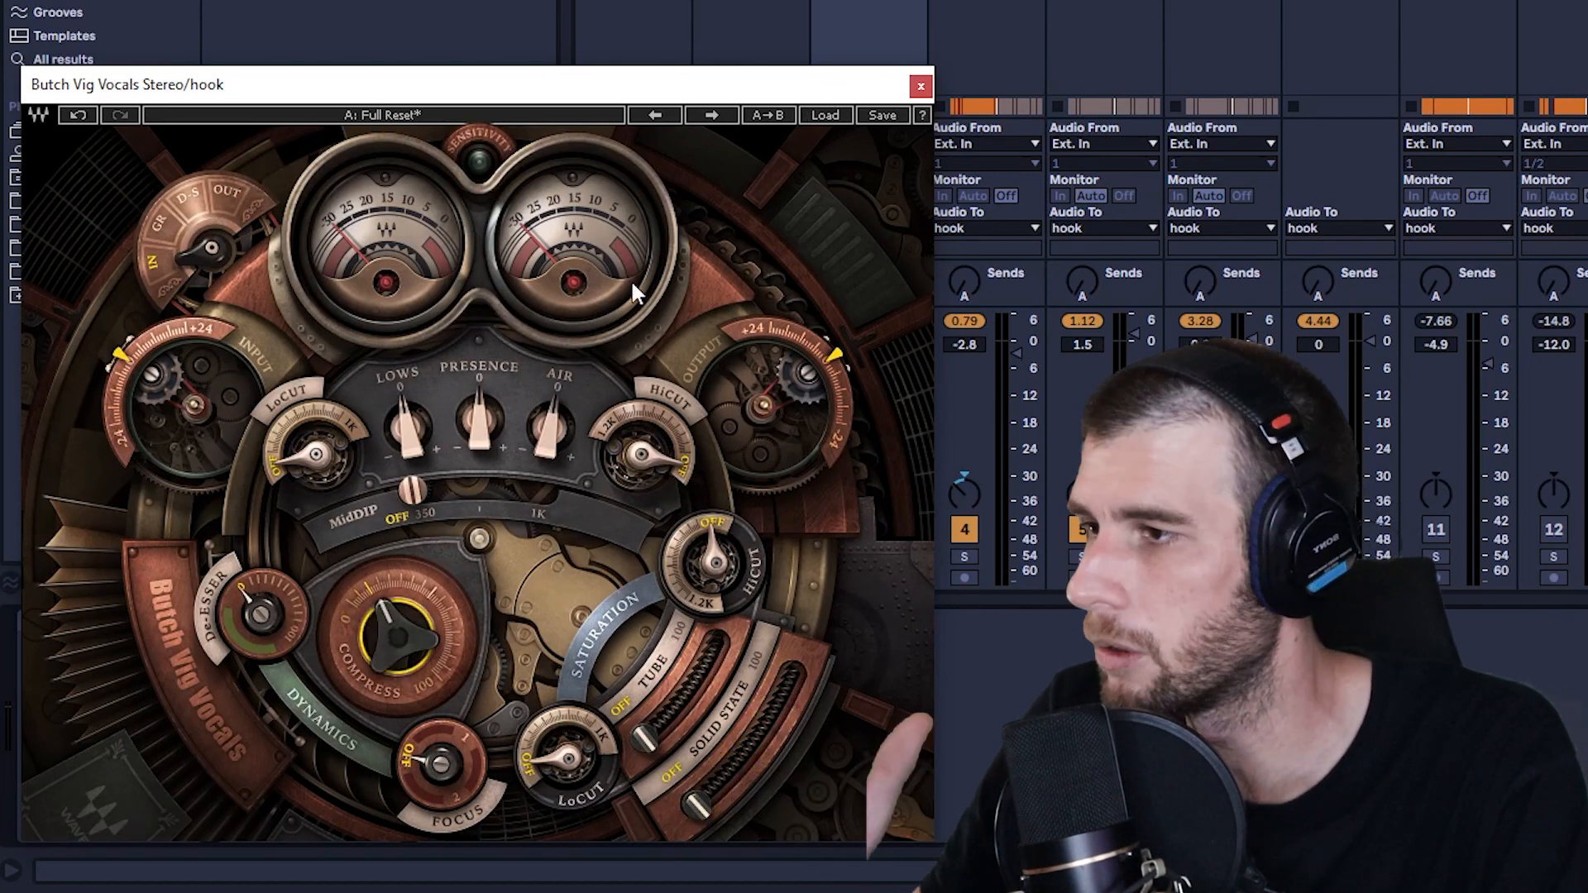
drag(692, 103, 693, 137)
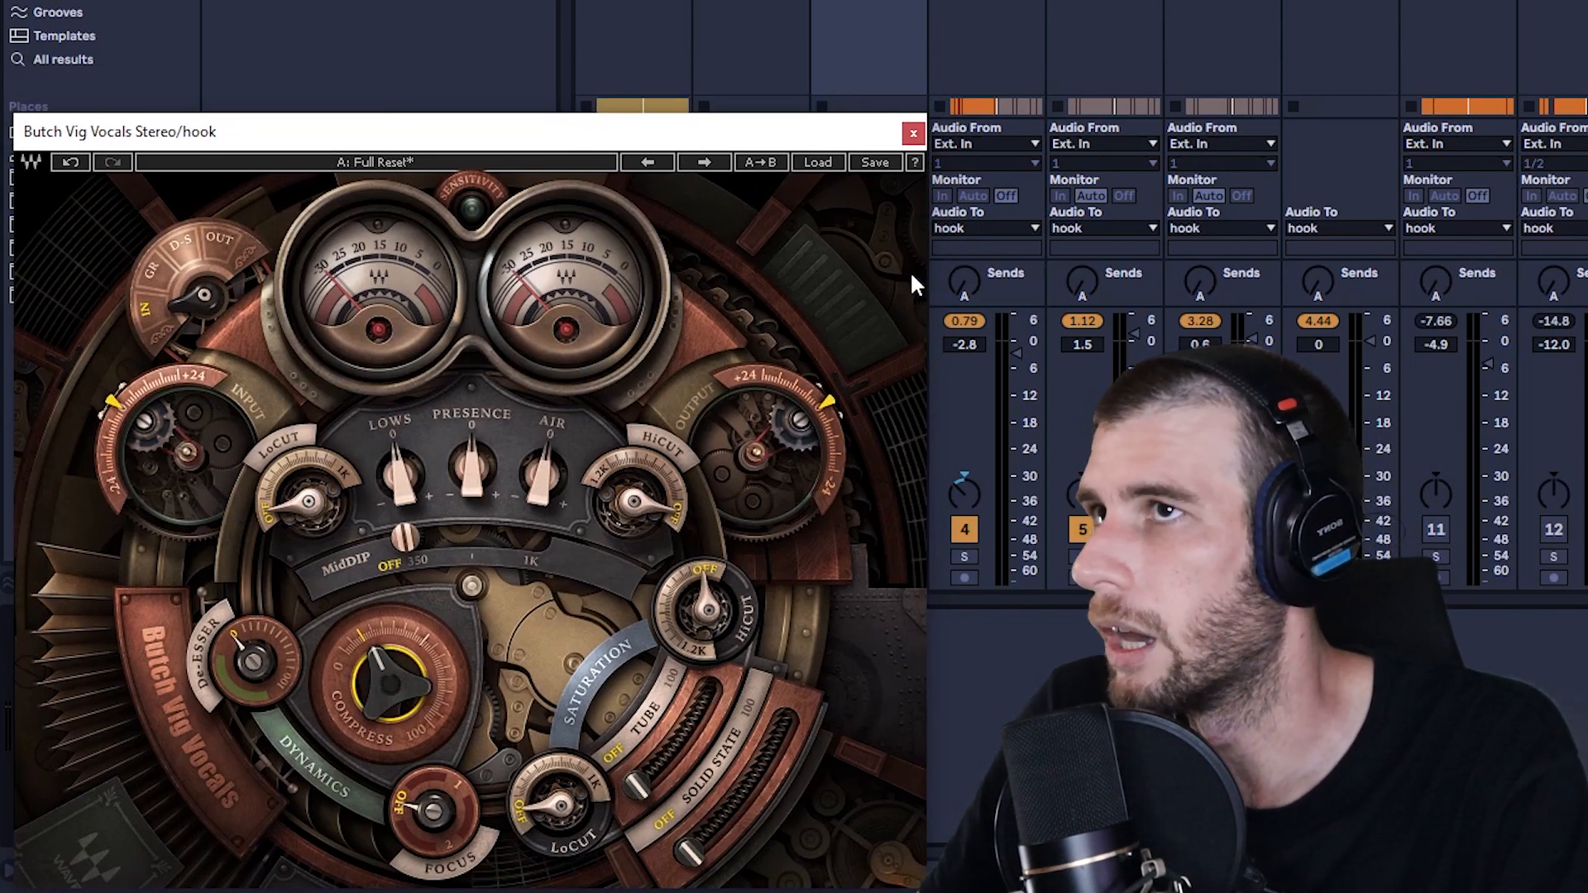
click(1105, 8)
click(1223, 9)
click(988, 9)
click(868, 9)
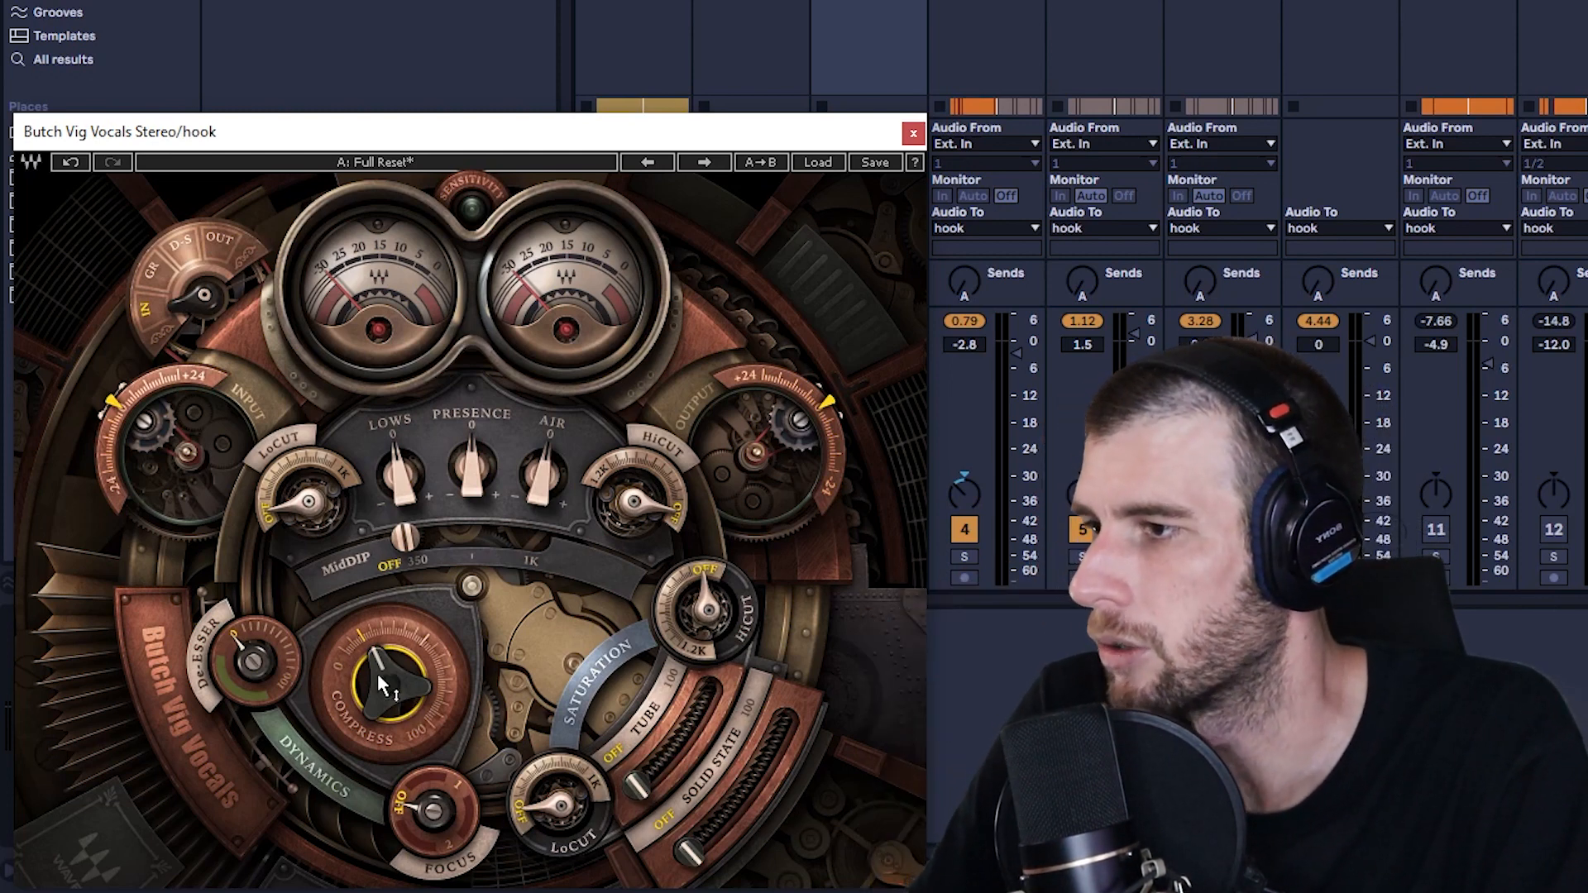
- Dial in the Solid State saturation in Butch Vig Vocals to about 3.6 while the hook plays
mouse_move(389, 677)
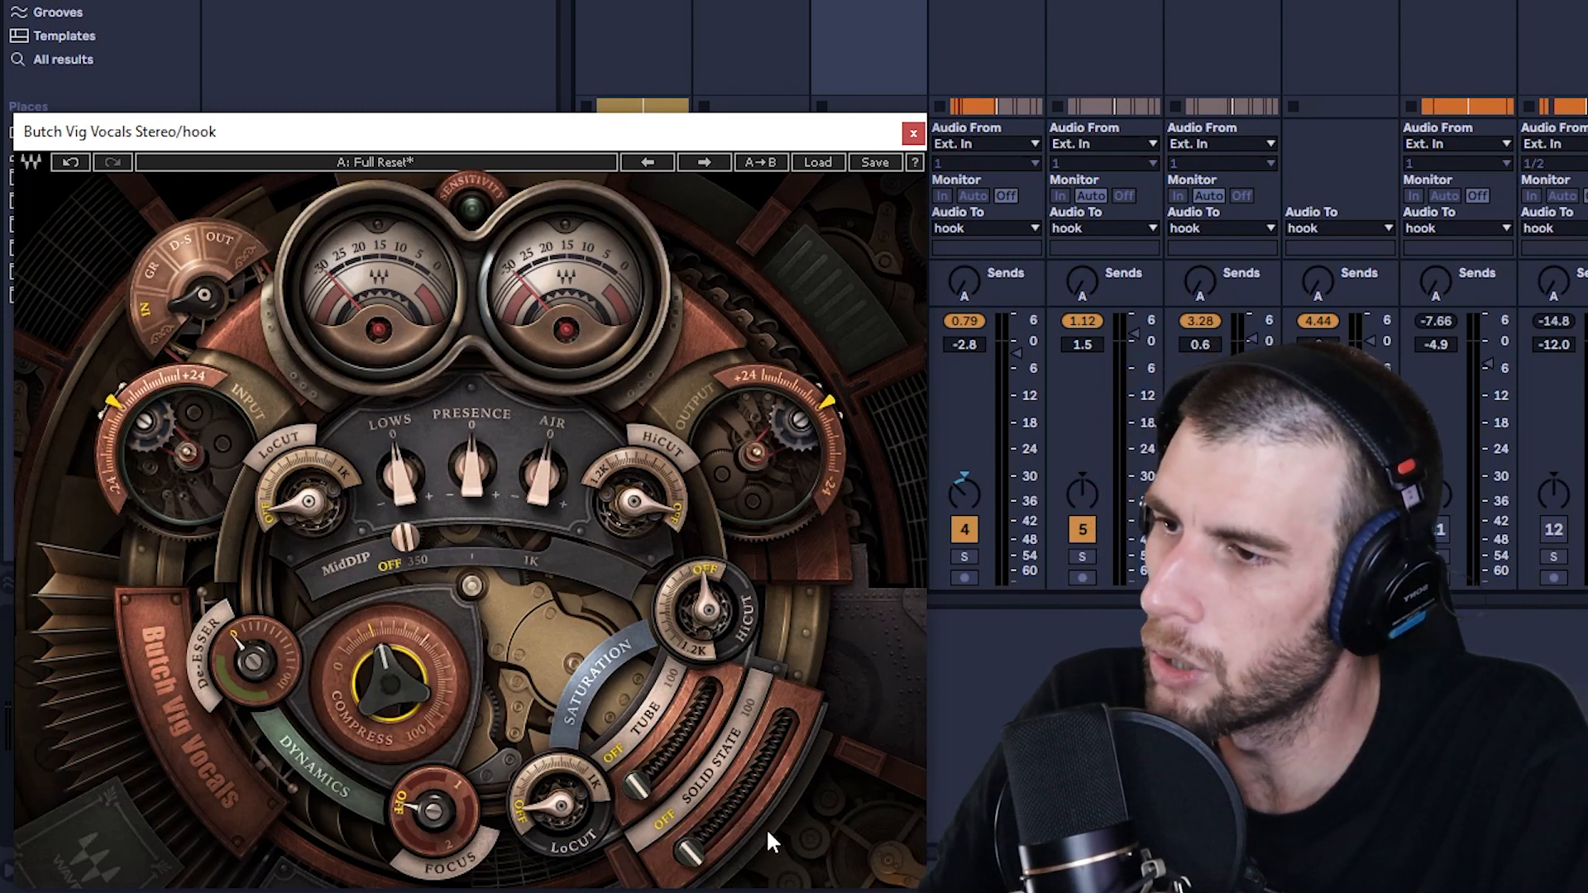
drag(701, 856, 703, 846)
click(643, 779)
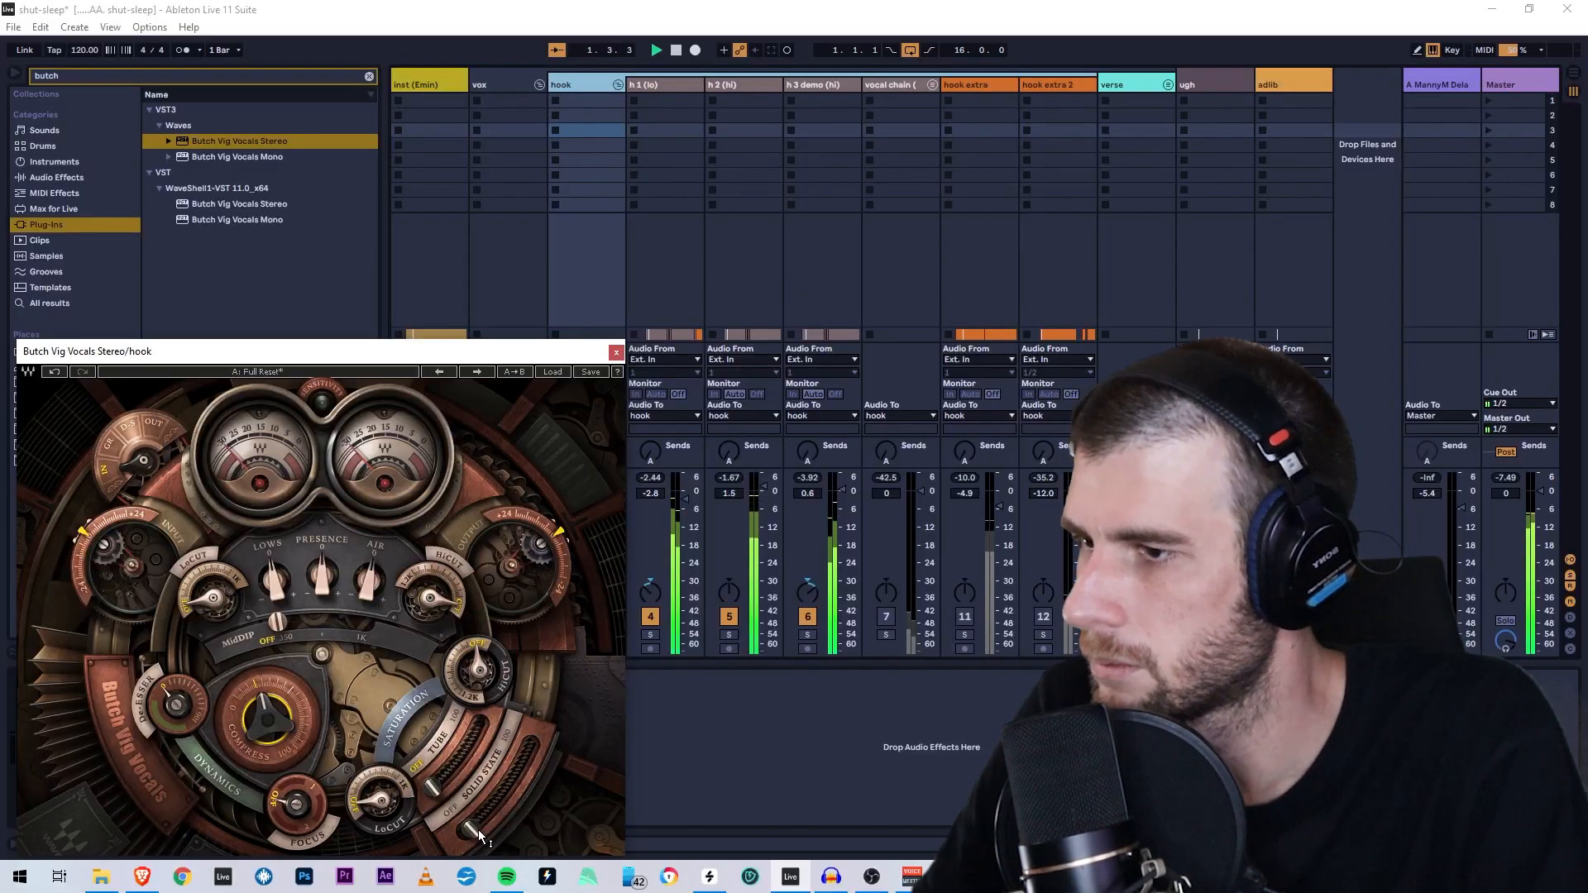
drag(474, 827, 483, 824)
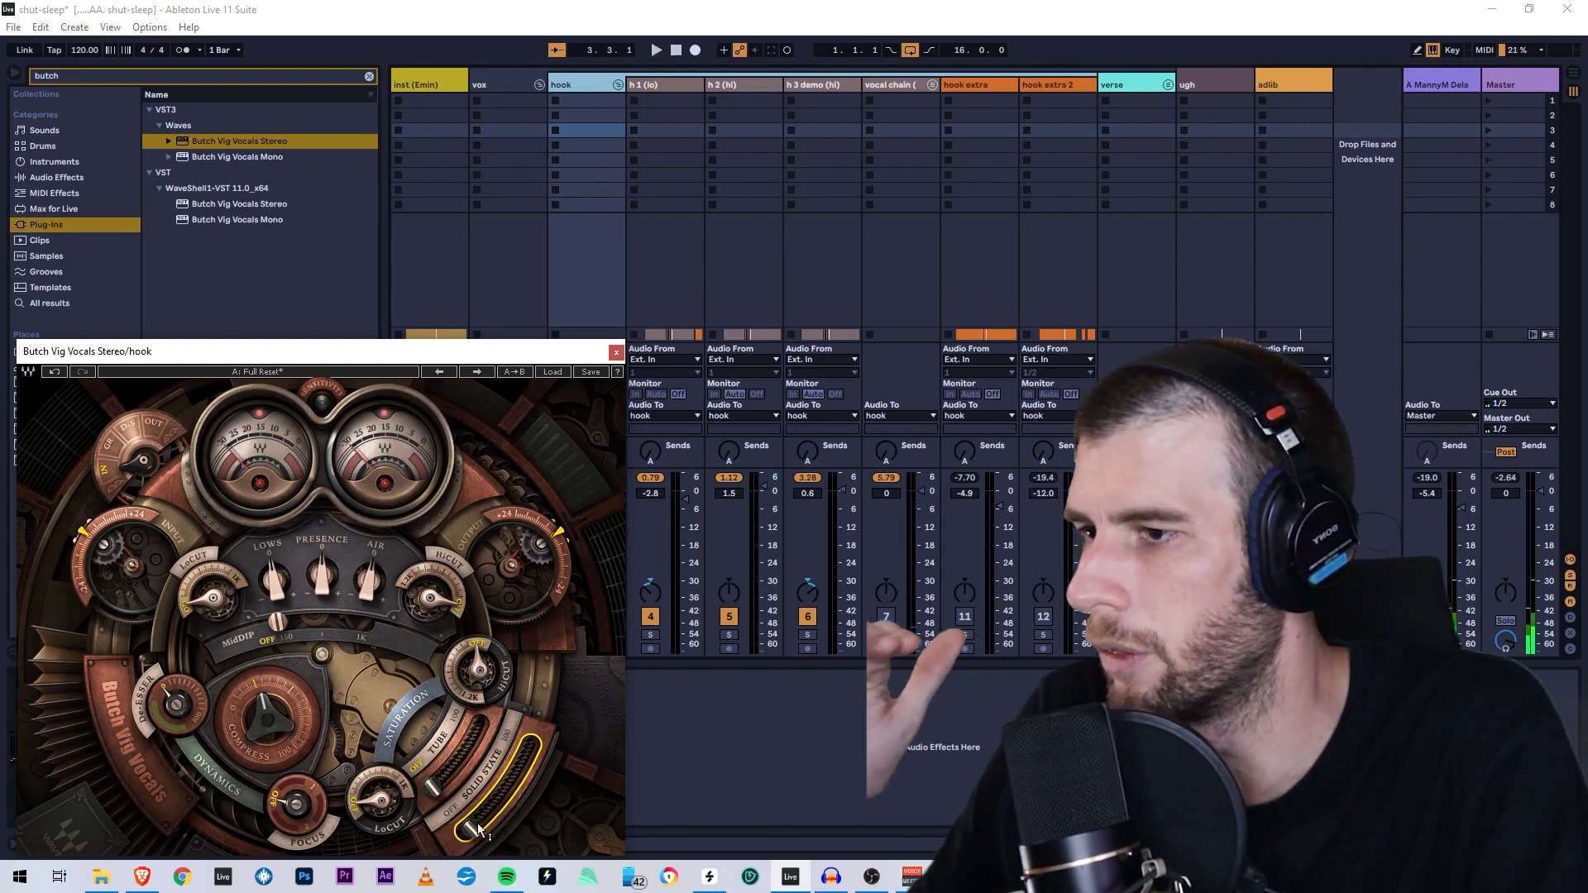
drag(498, 351, 588, 209)
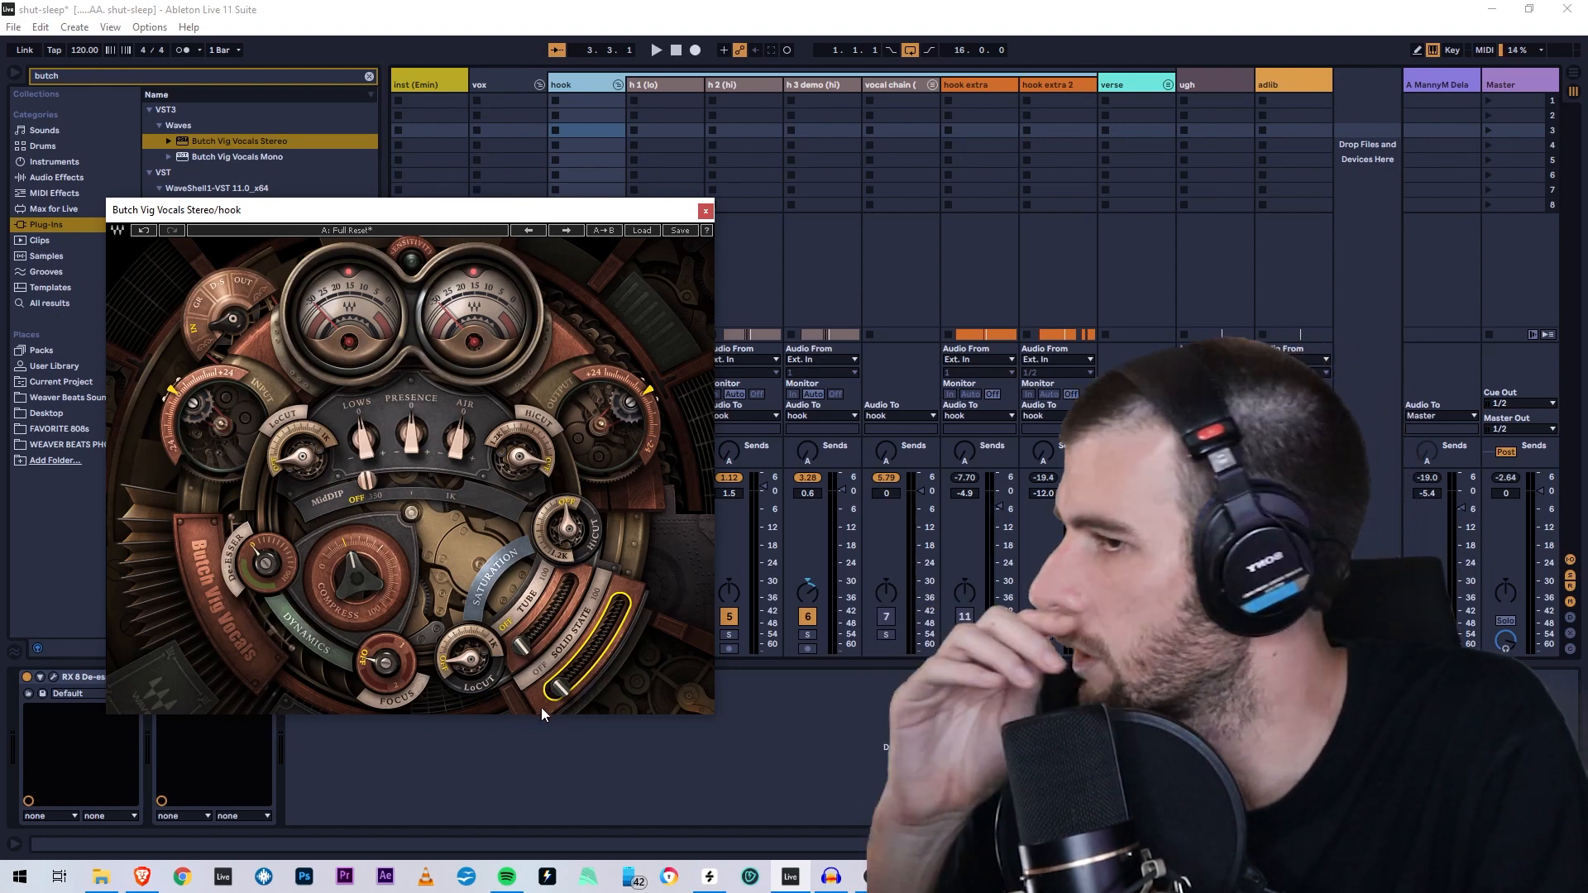
key(space)
drag(562, 689, 564, 697)
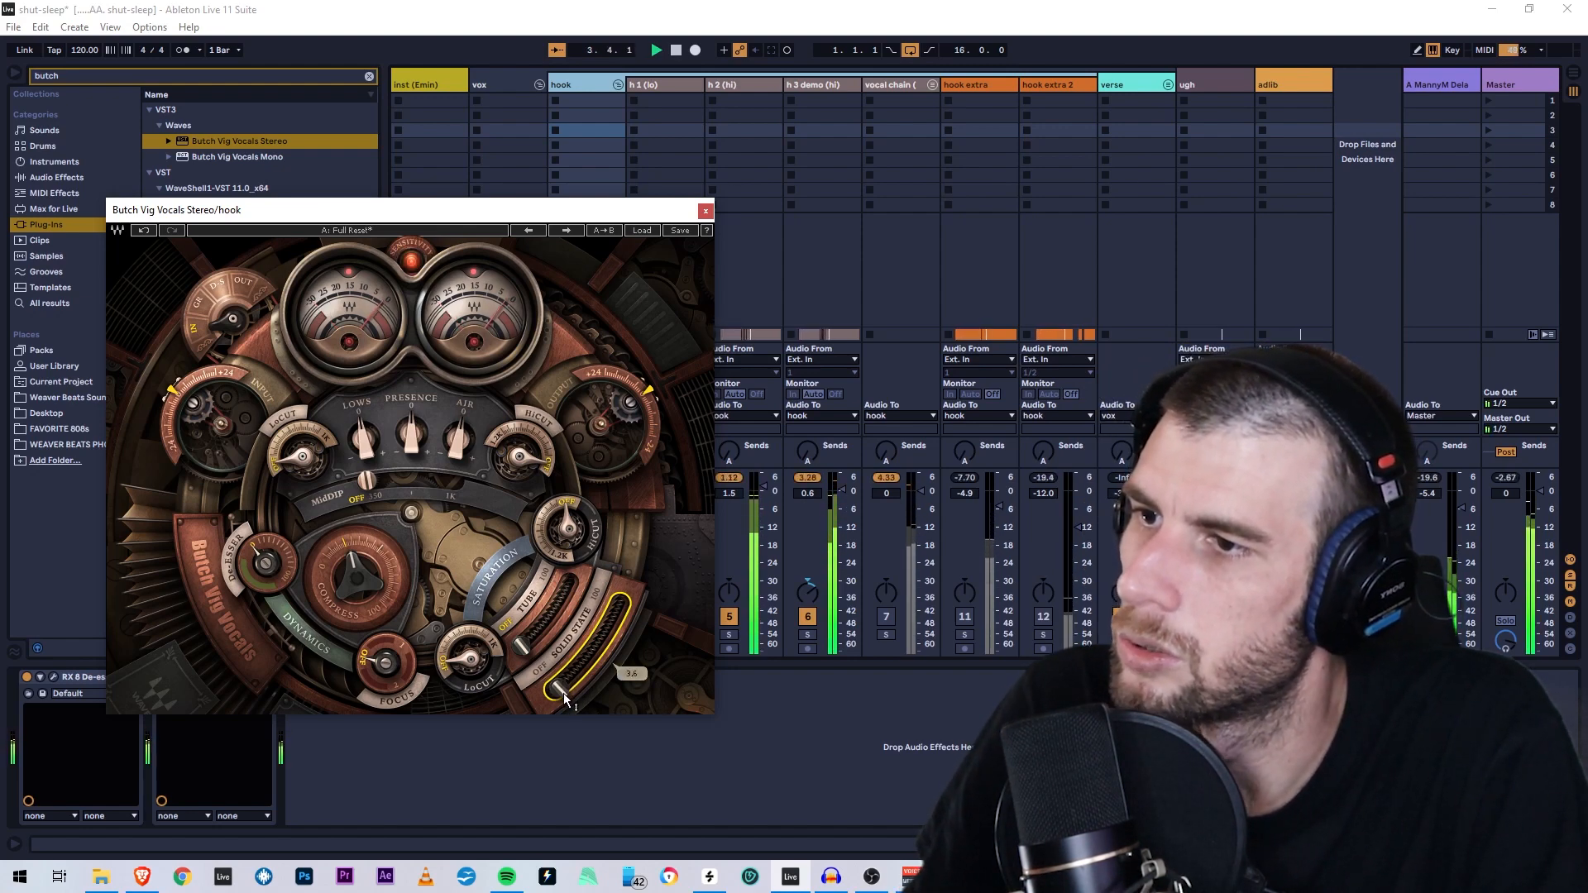
- Fine-tune the Compress amount in Butch Vig Vocals and try the Focus control, leaving Focus off
drag(345, 598, 347, 581)
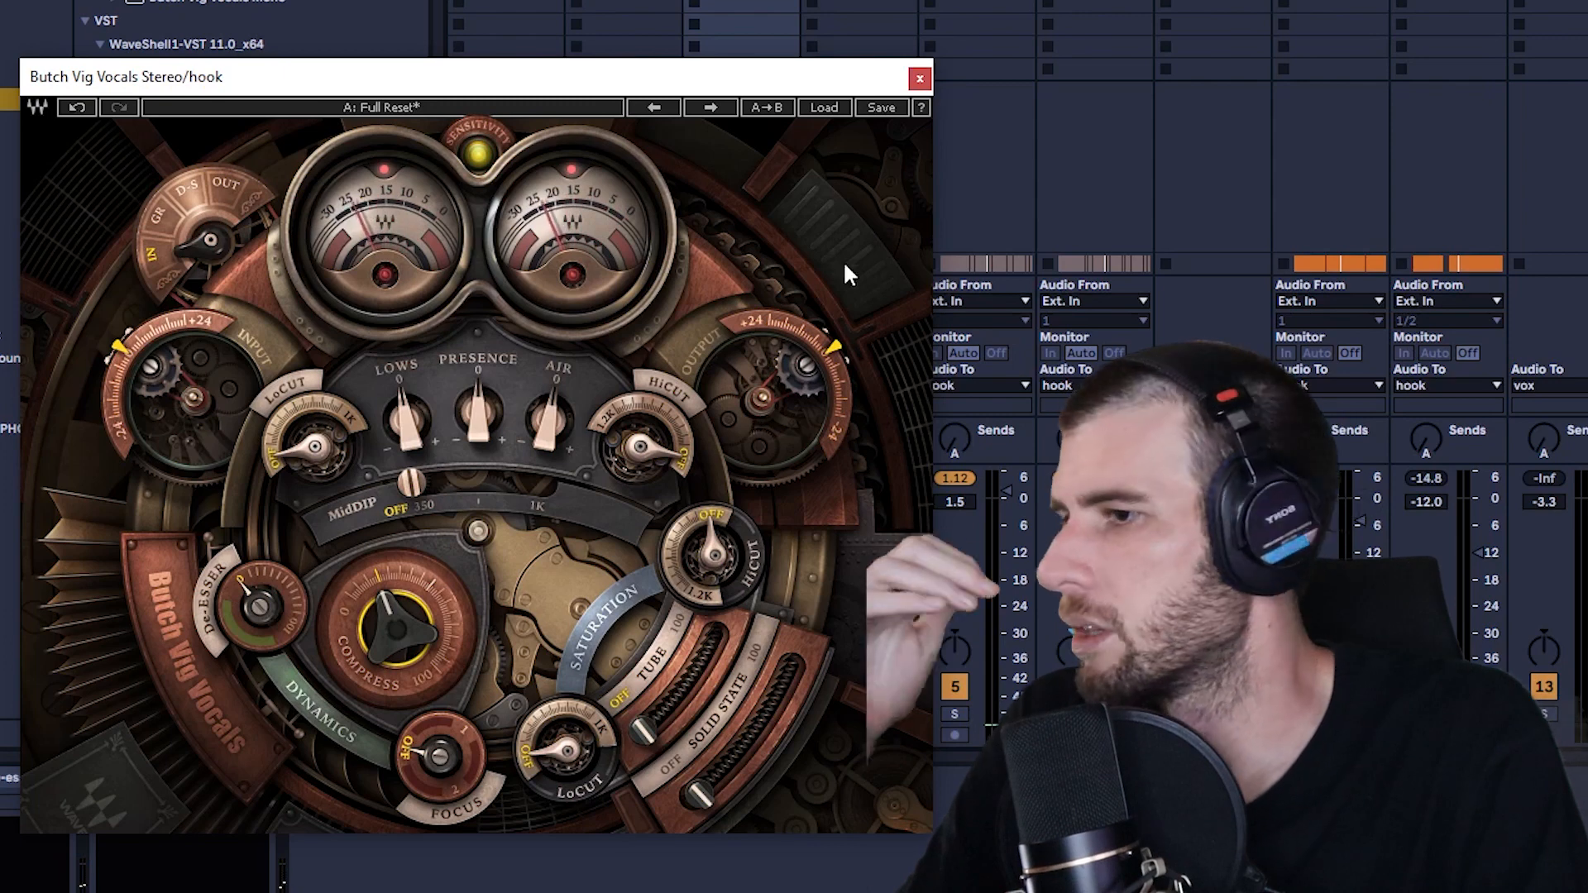
click(440, 754)
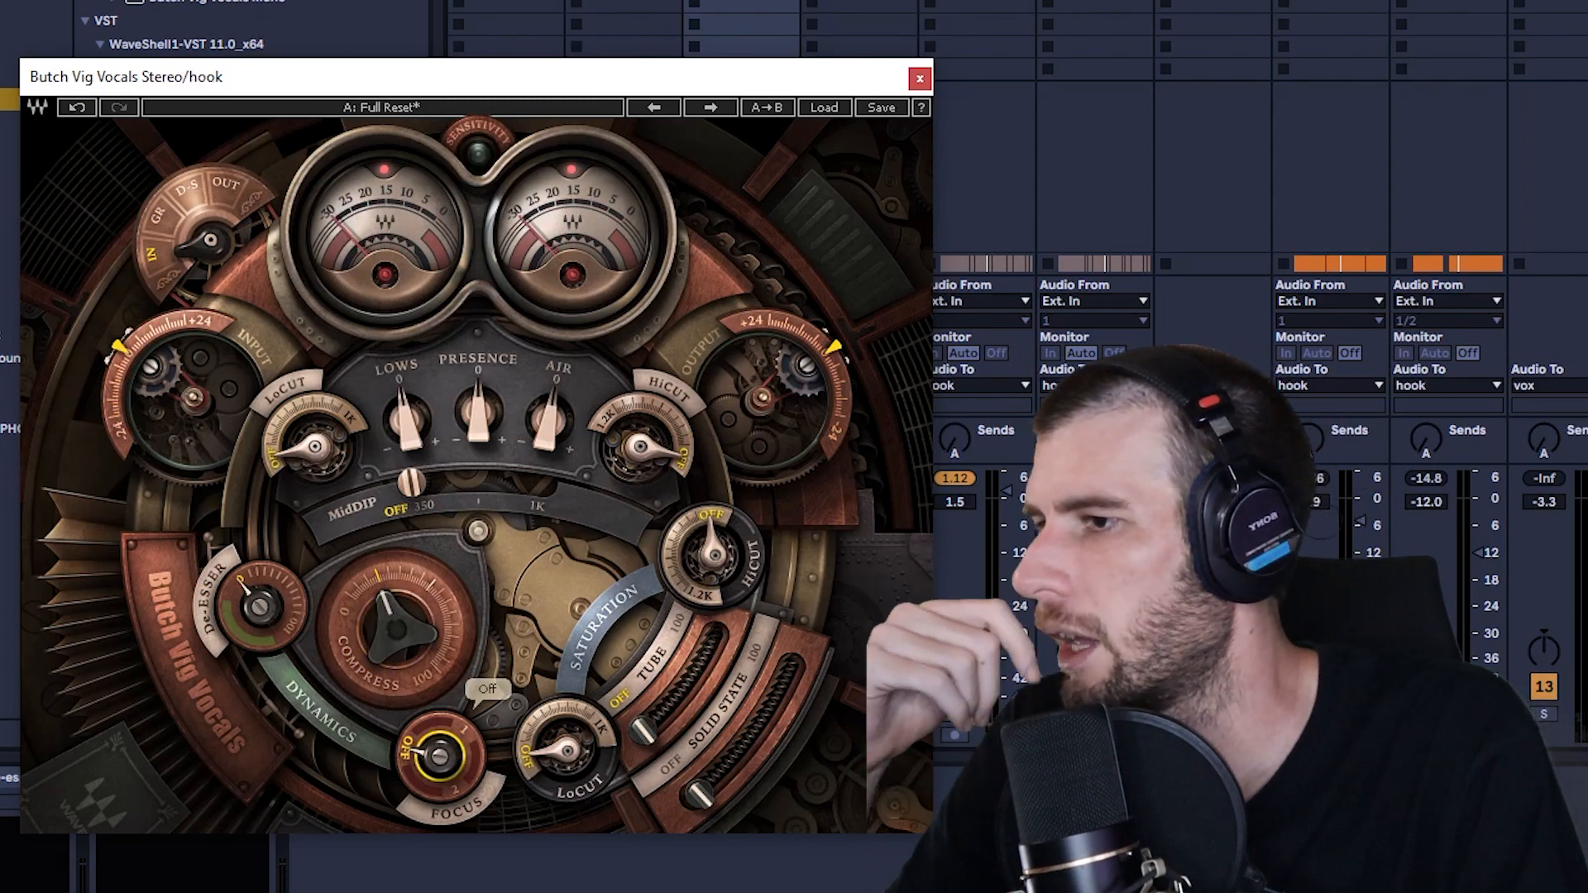
drag(440, 754, 440, 790)
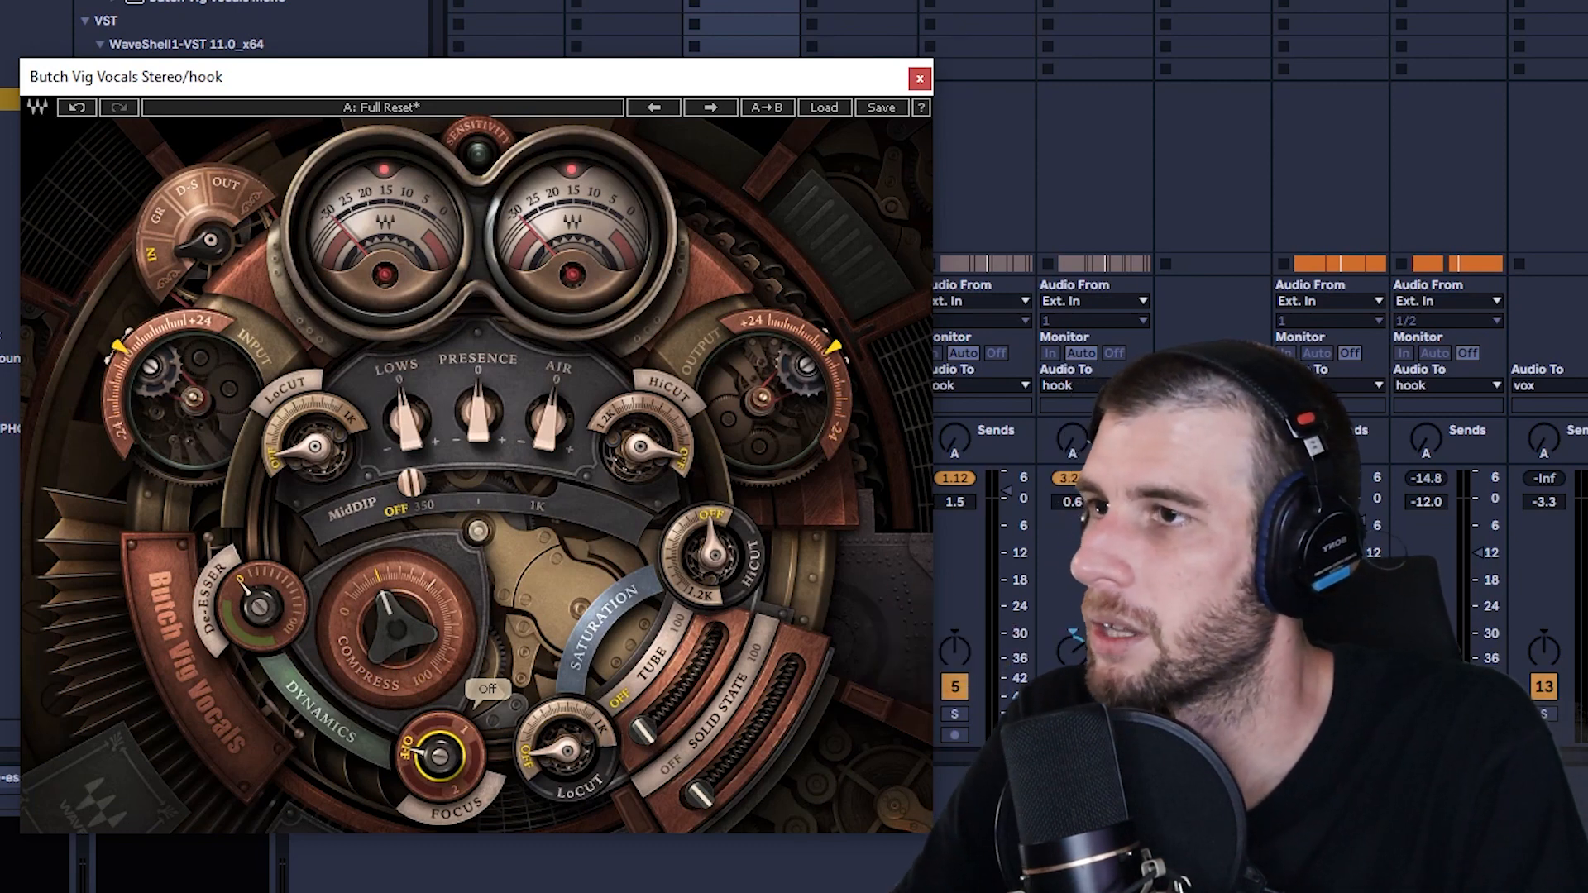
- Close the Windows Start menu, save the Live set and toggle playback
mouse_move(621, 891)
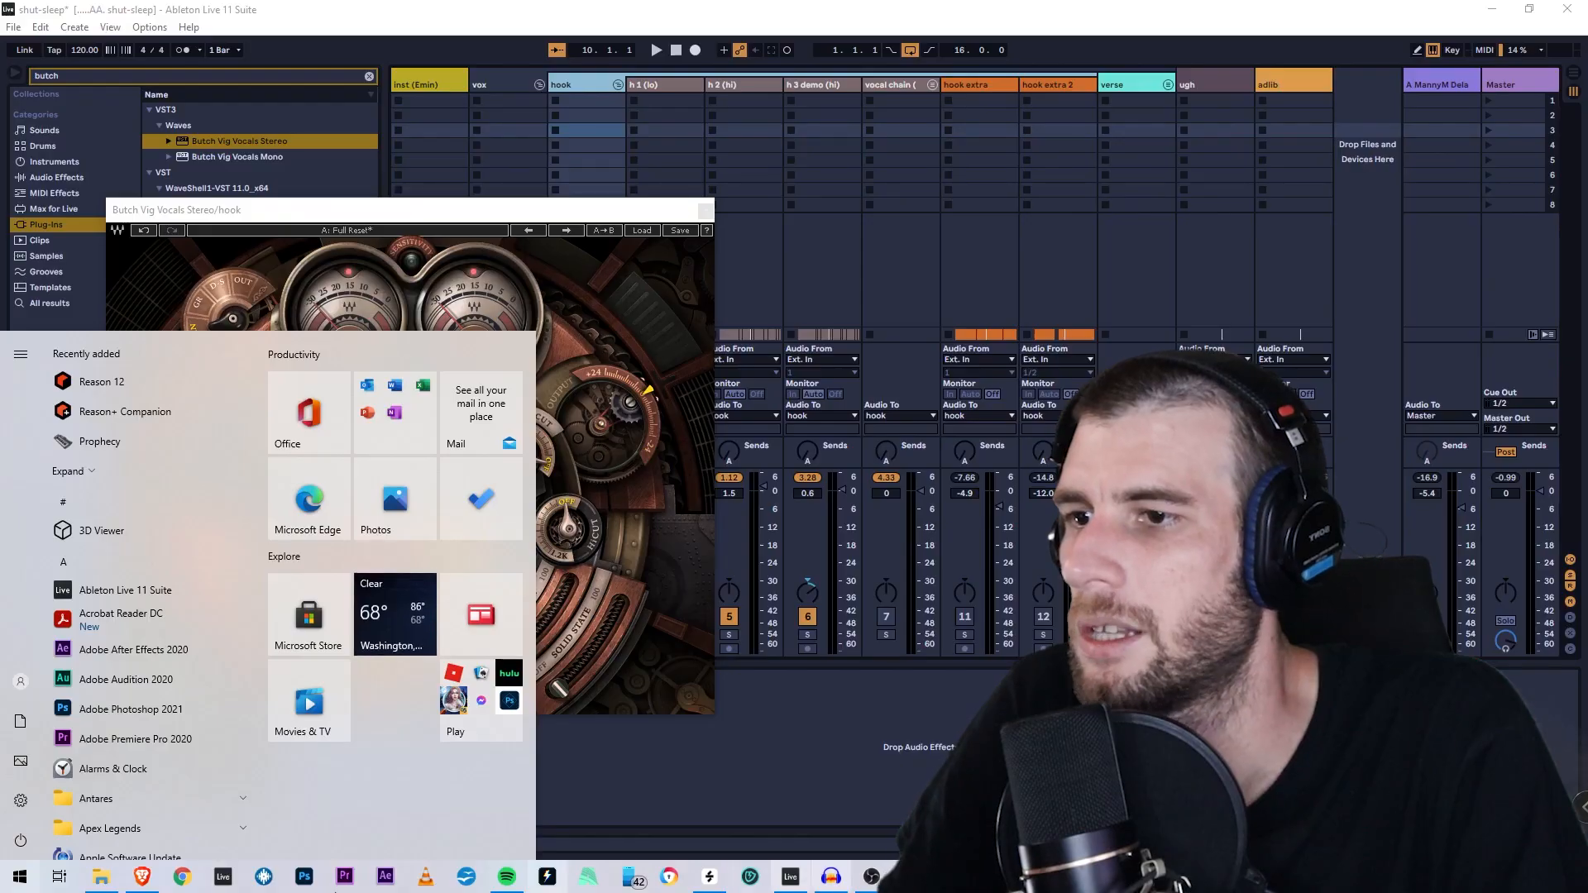
key(Escape)
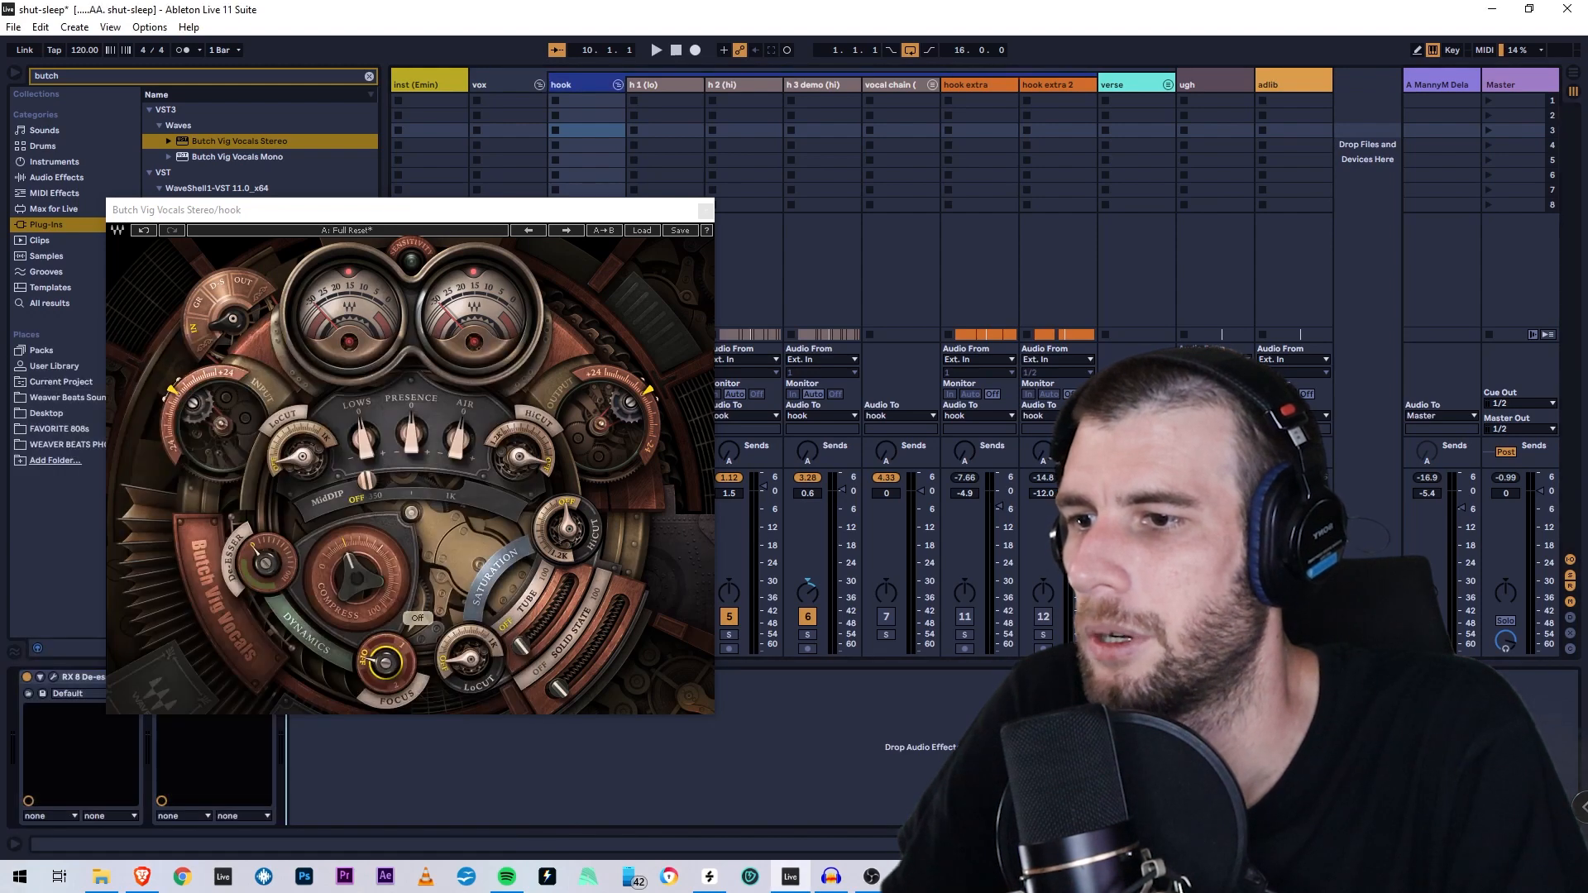
key(ctrl+s)
key(space)
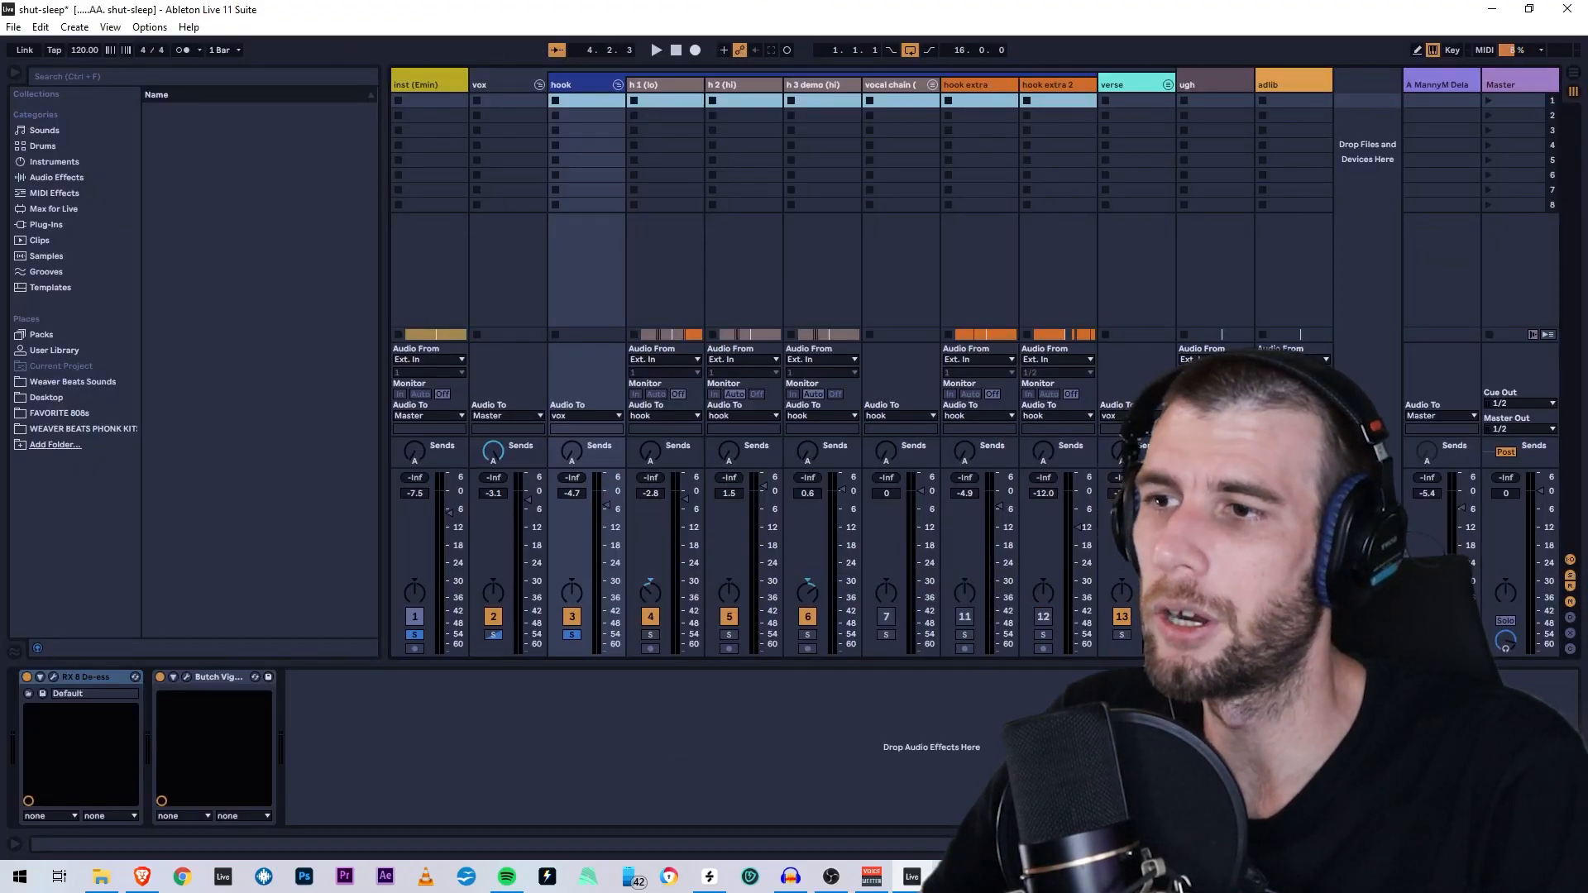
- Show the plug-ins category, turn off solo on the hook group, collapse the group and play the full mix
click(46, 224)
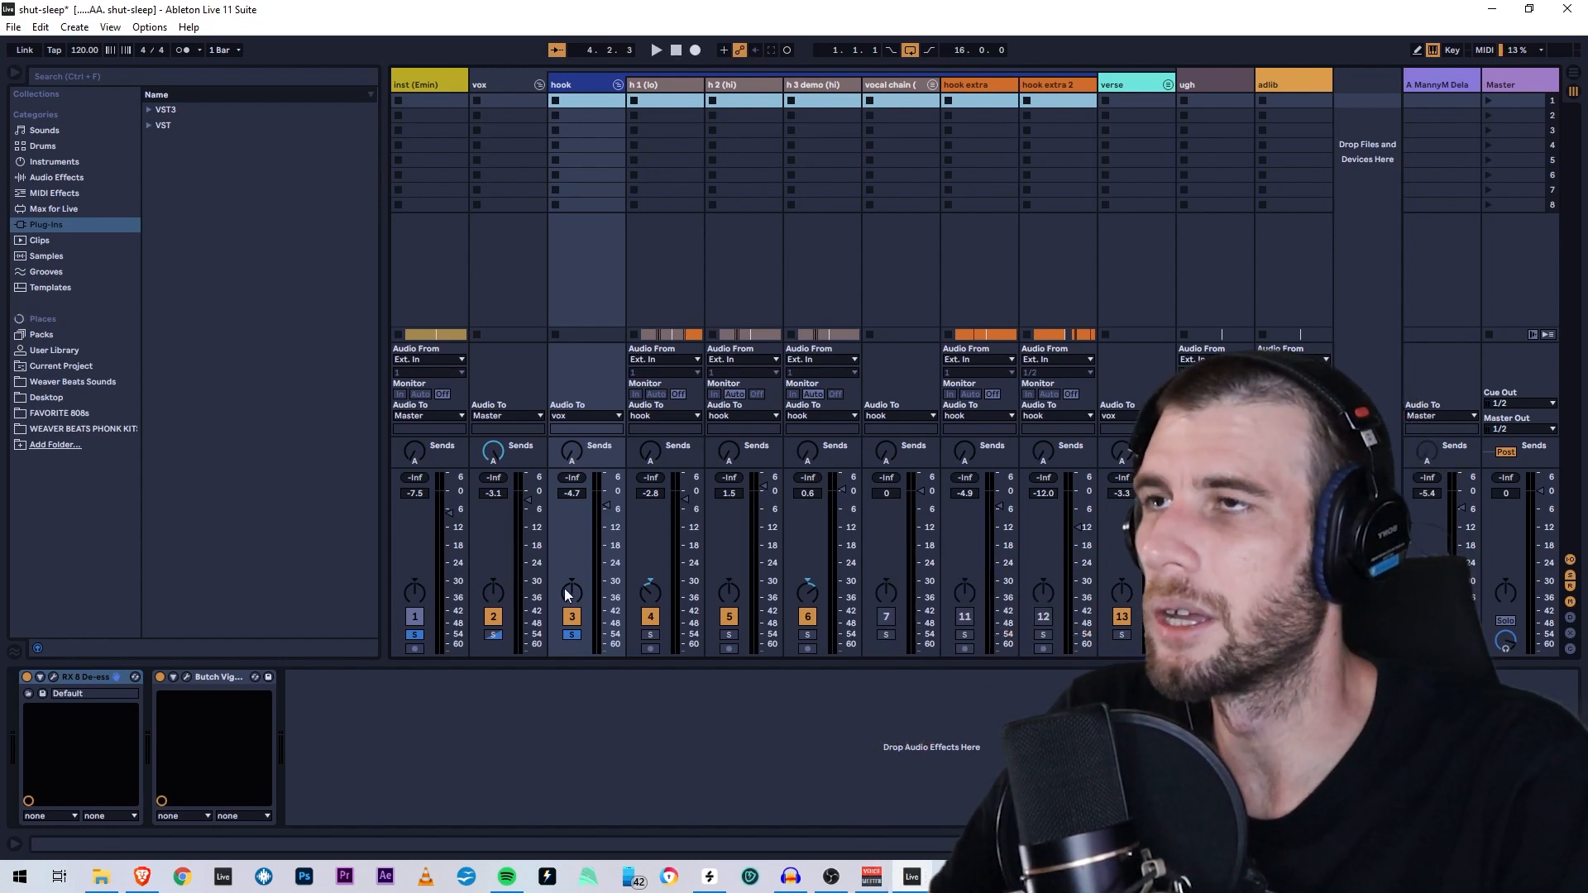
click(583, 636)
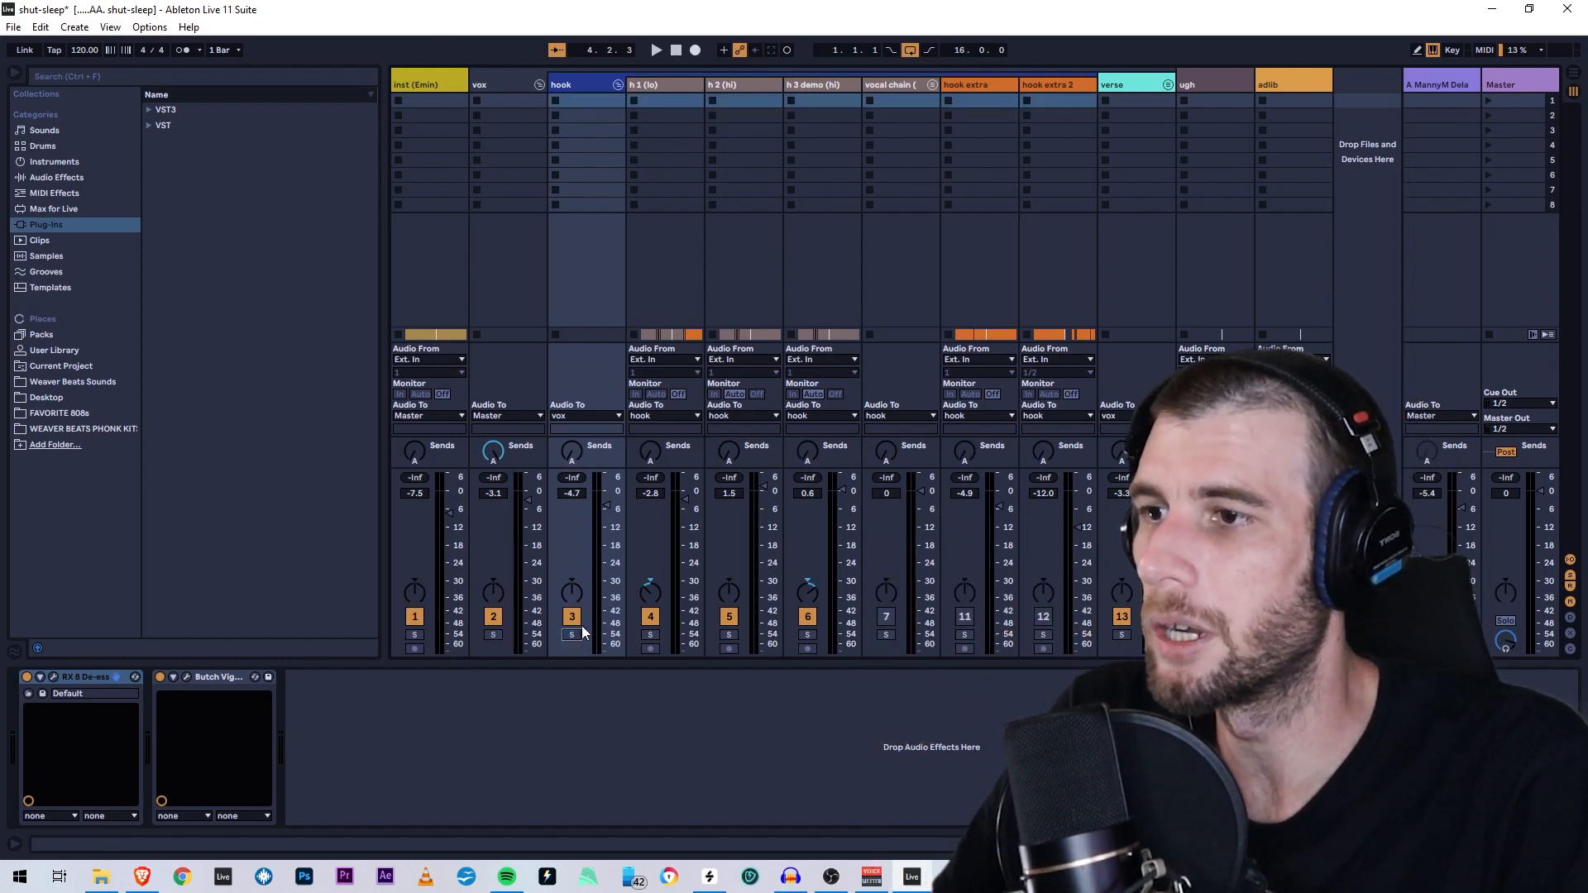
click(618, 83)
key(space)
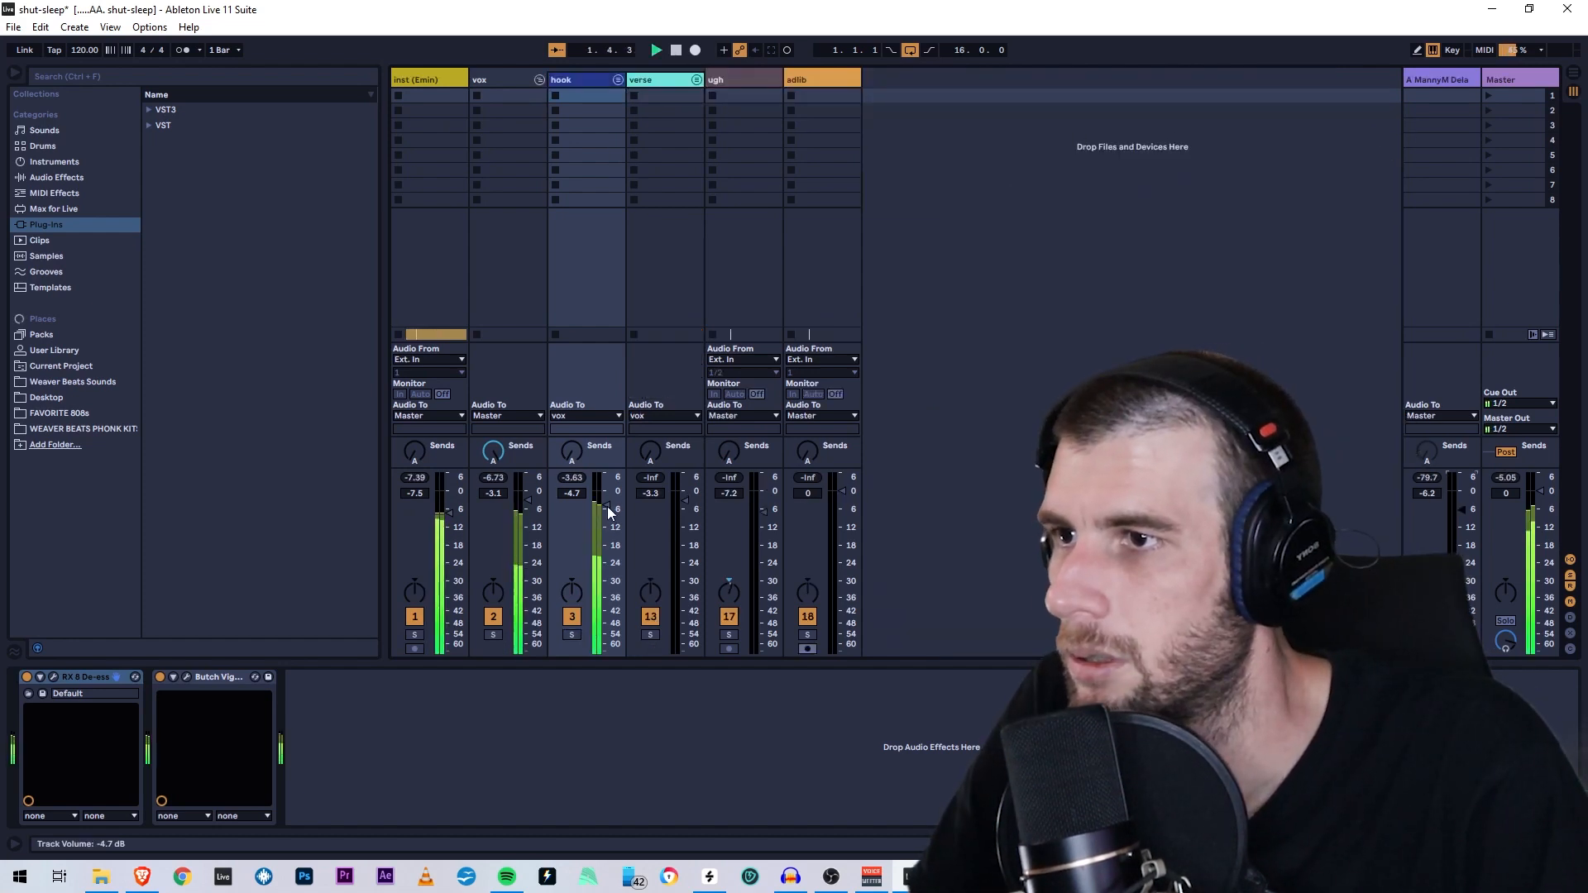